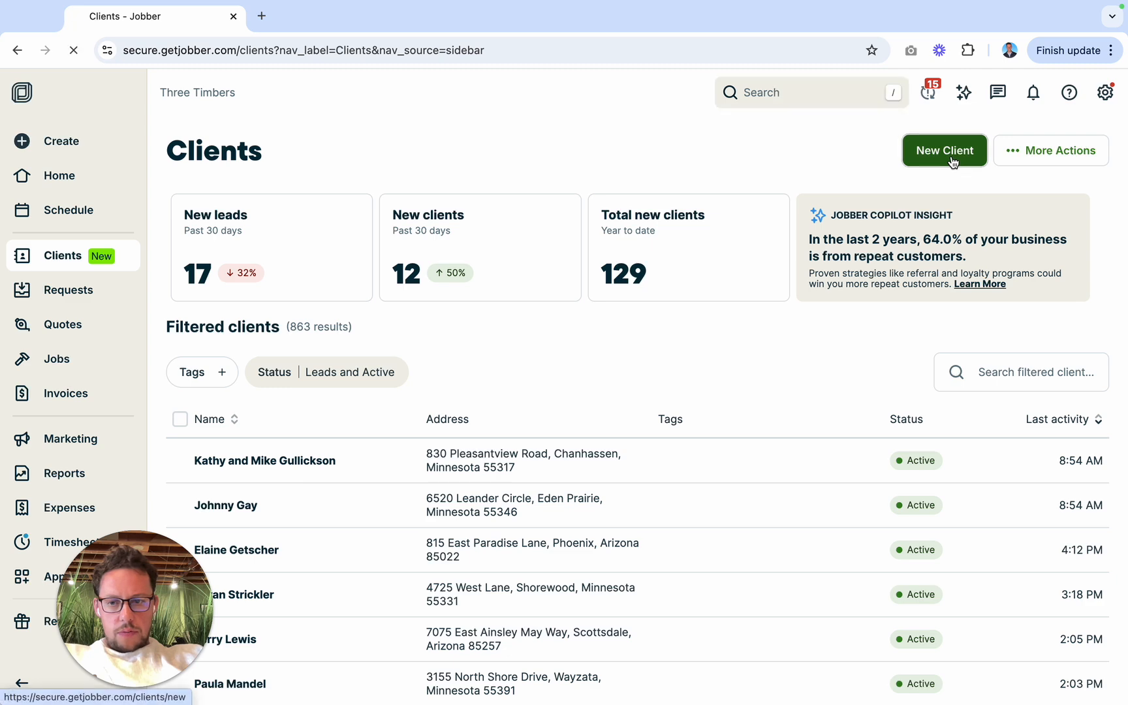
# Step: Start a new client record and enter the client's first name as shown in the WPForms entry
pyautogui.write('Ka')
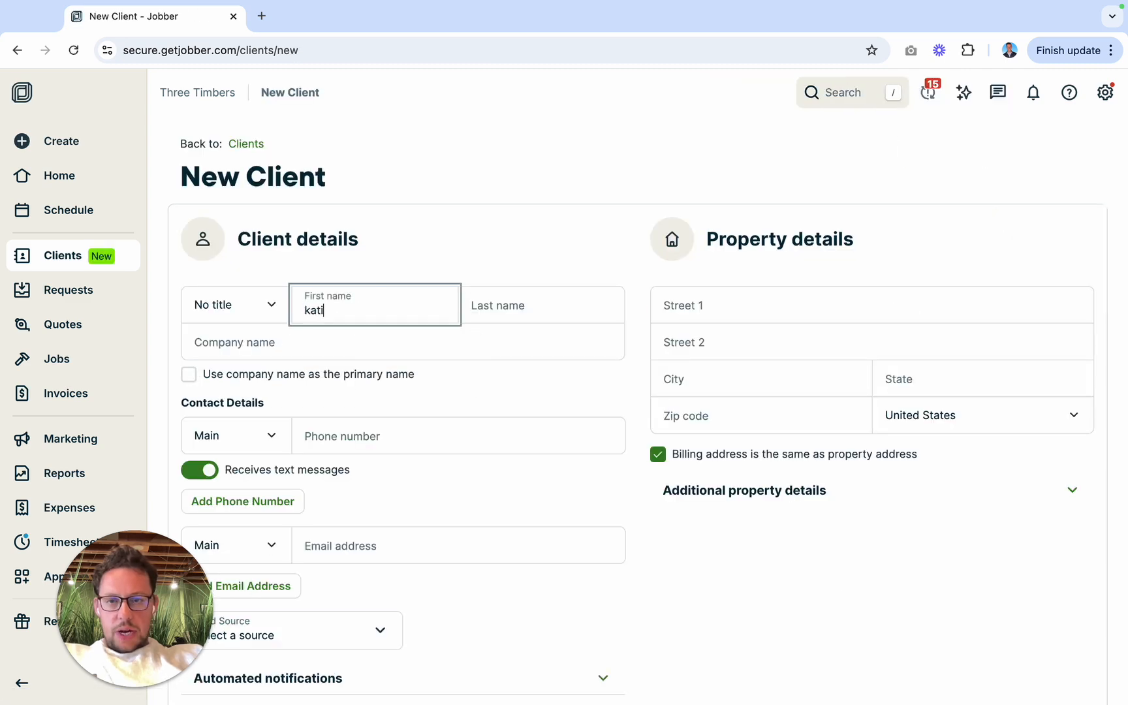
pyautogui.press('BackSpace')
pyautogui.press('BackSpace')
pyautogui.write('KAti')
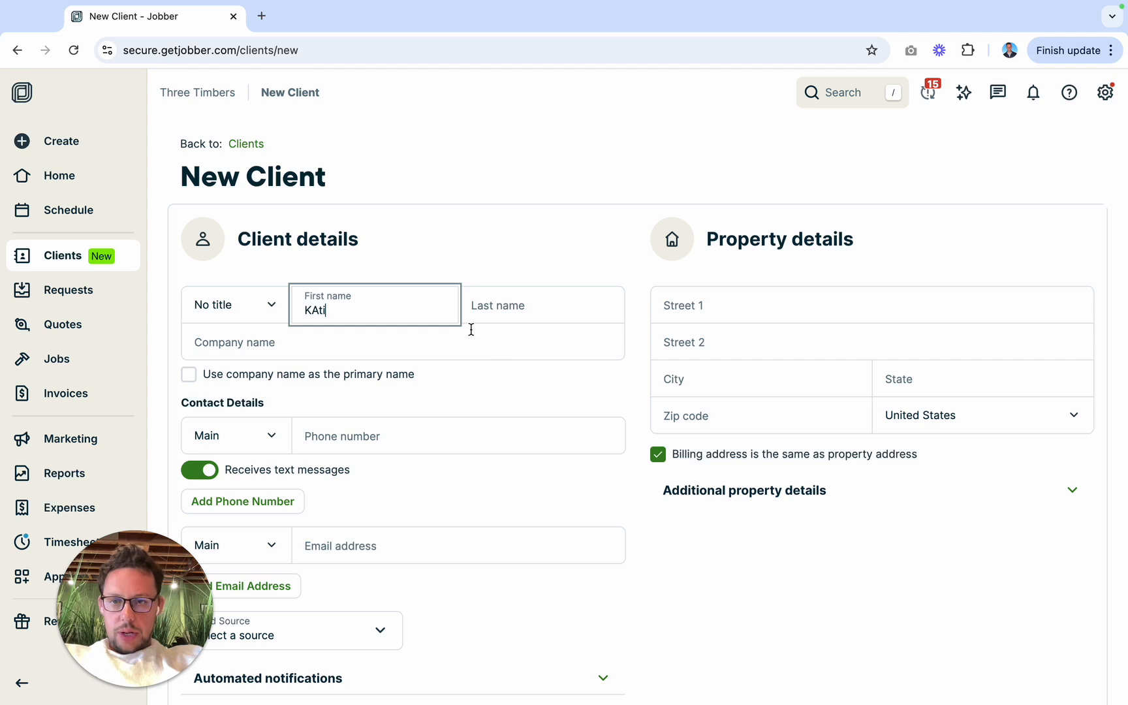
pyautogui.press('BackSpace')
pyautogui.press('BackSpace')
pyautogui.press('BackSpace')
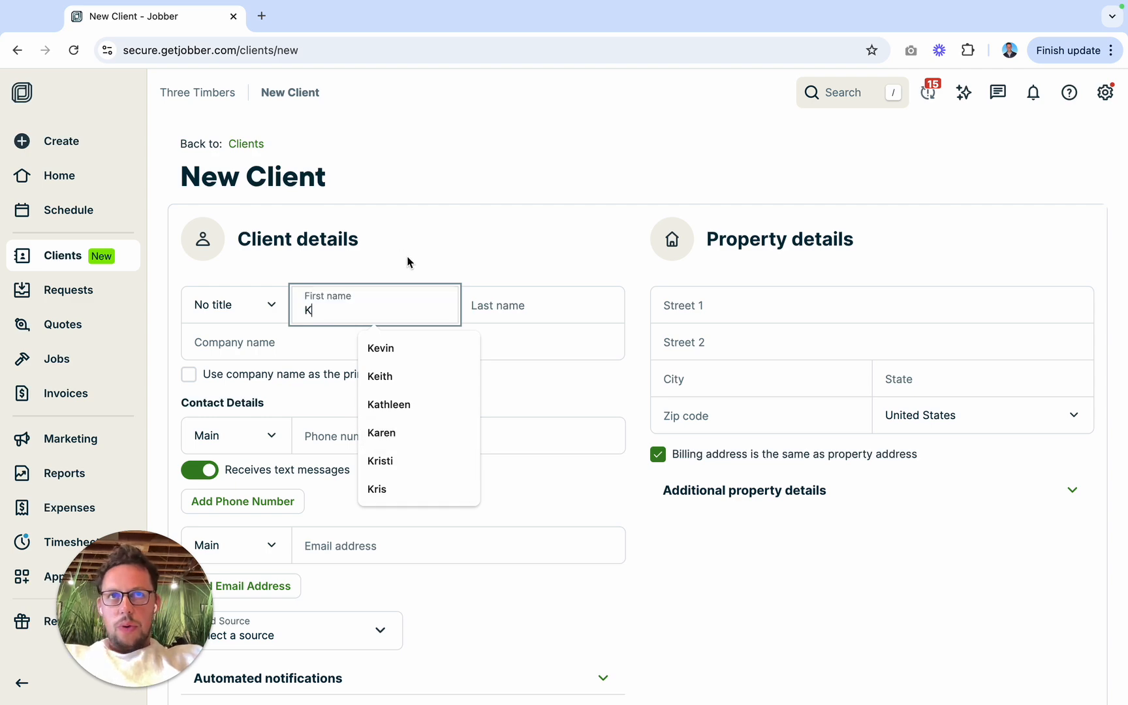
pyautogui.hotkey('ctrl', 'Left')
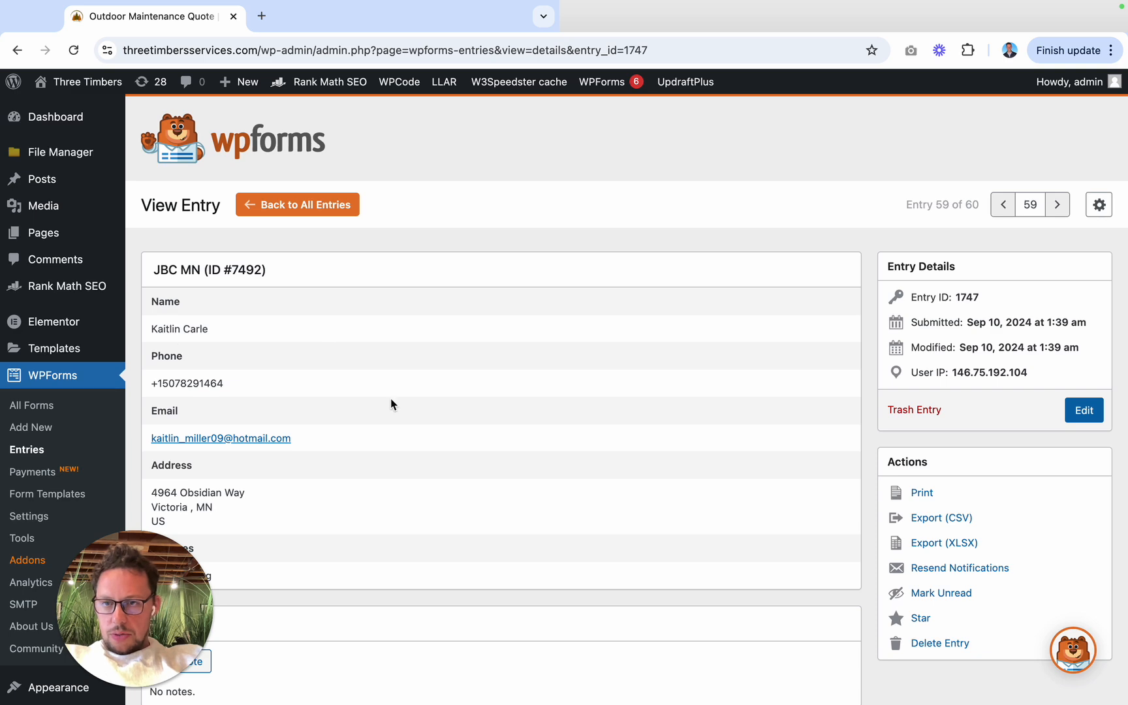
pyautogui.hotkey('ctrl', 'Right')
pyautogui.click(341, 314)
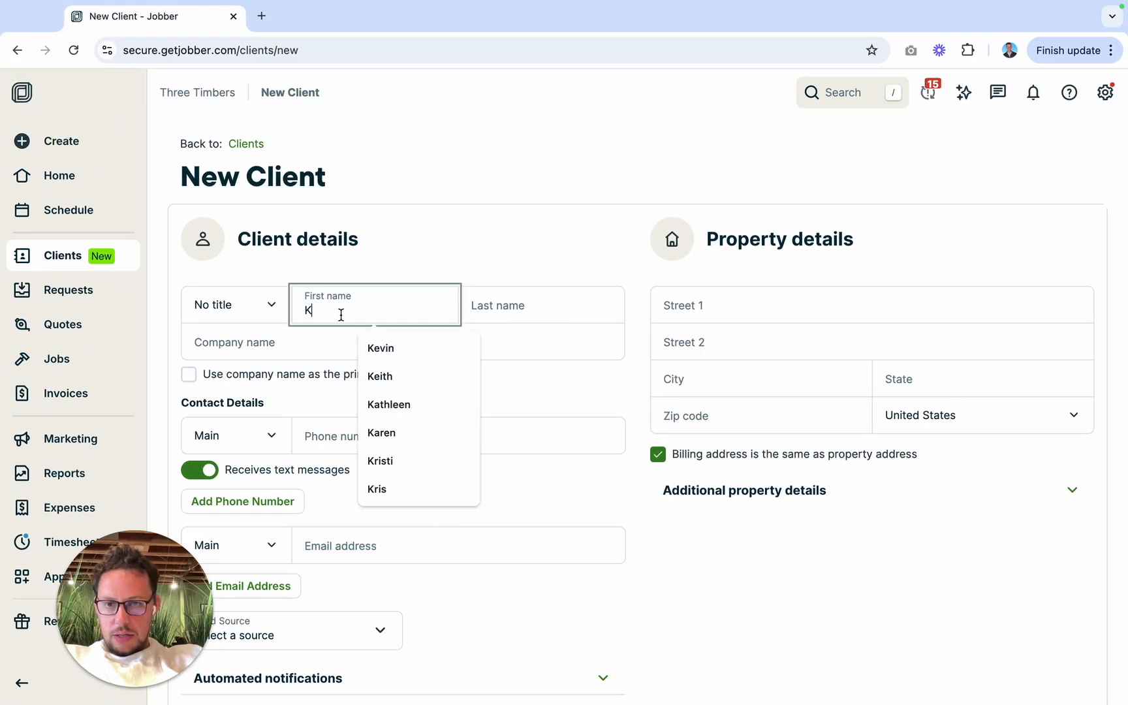
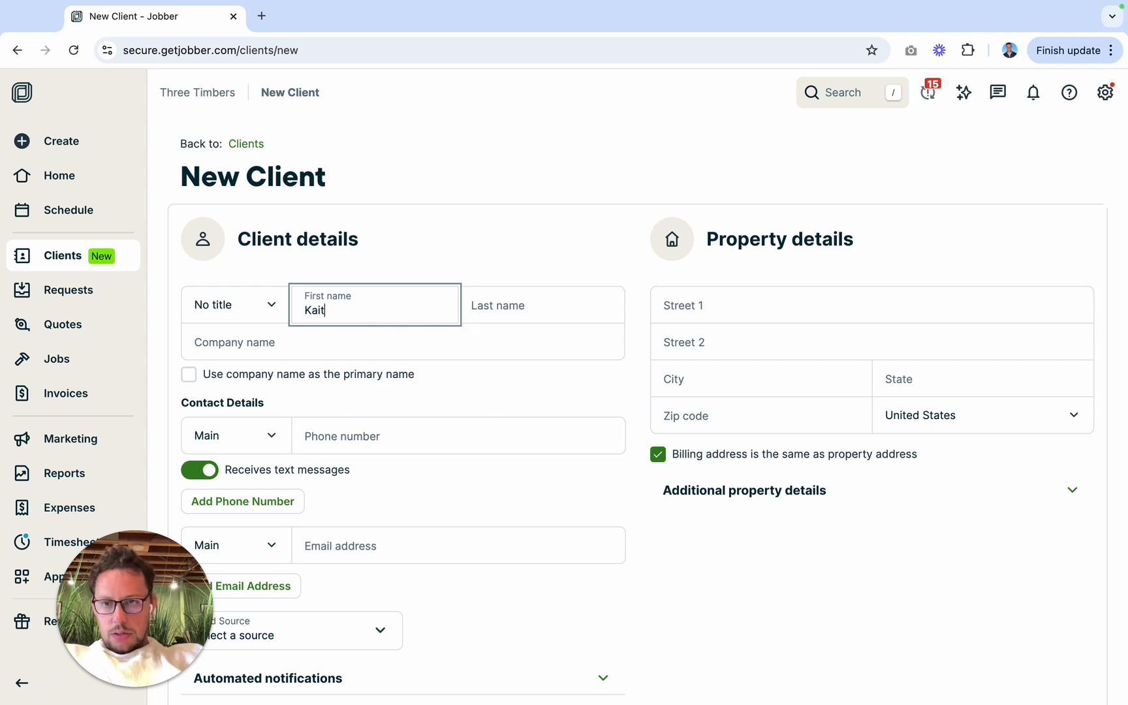
# Step: Check the WPForms entry and enter the client's last name in the new client record
pyautogui.click(492, 306)
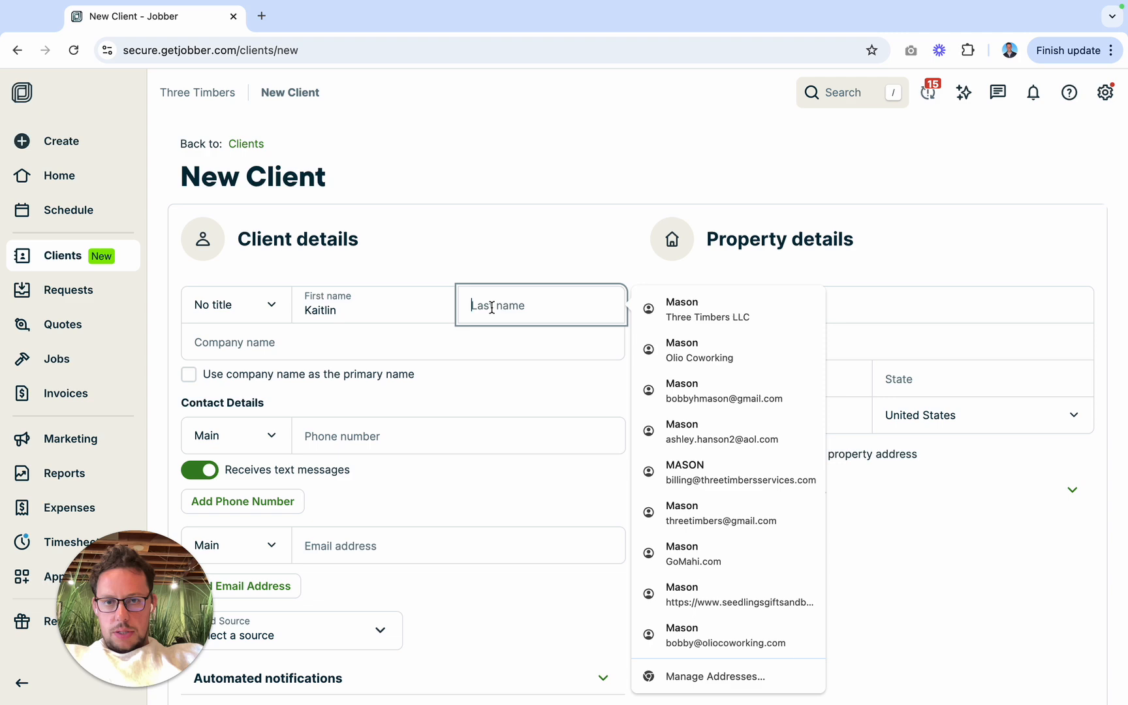
pyautogui.rightClick(429, 429)
pyautogui.click(513, 307)
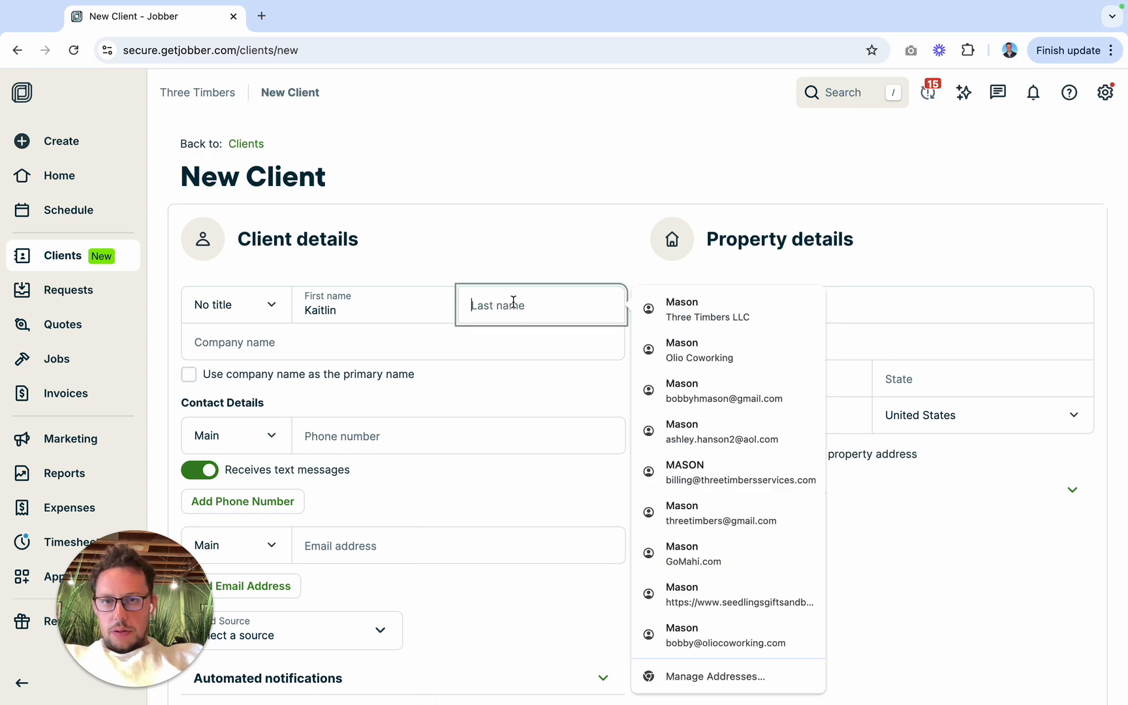
pyautogui.hotkey('ctrl', 'Left')
pyautogui.hotkey('ctrl', 'Right')
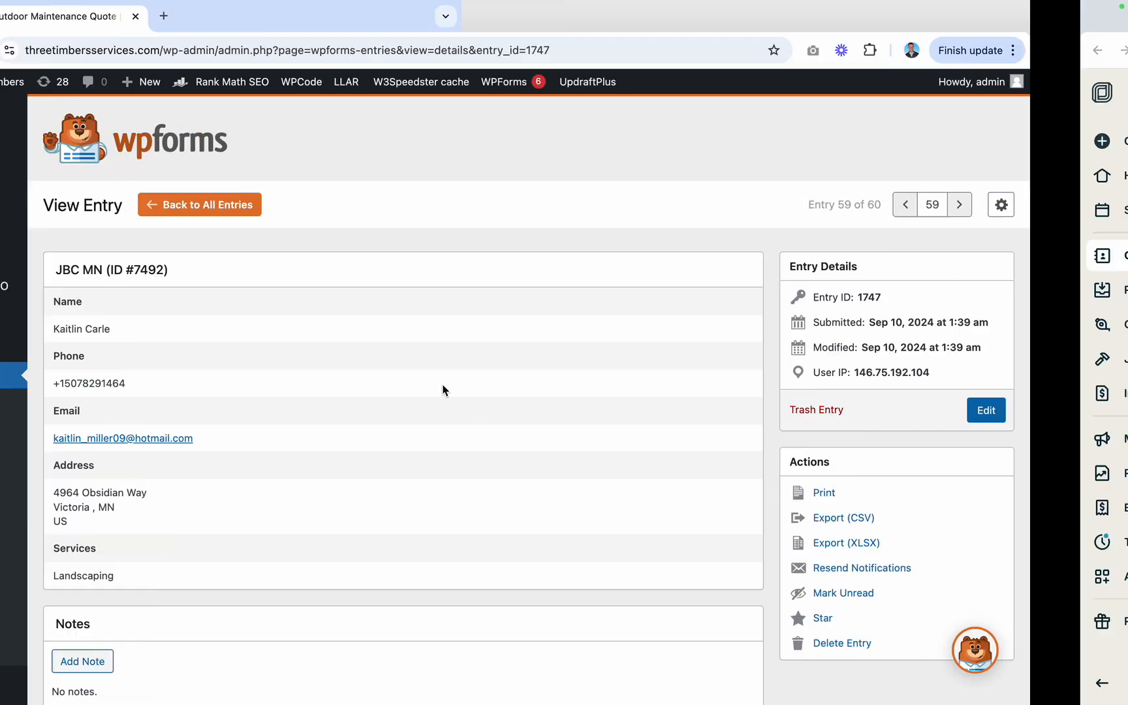
pyautogui.click(493, 308)
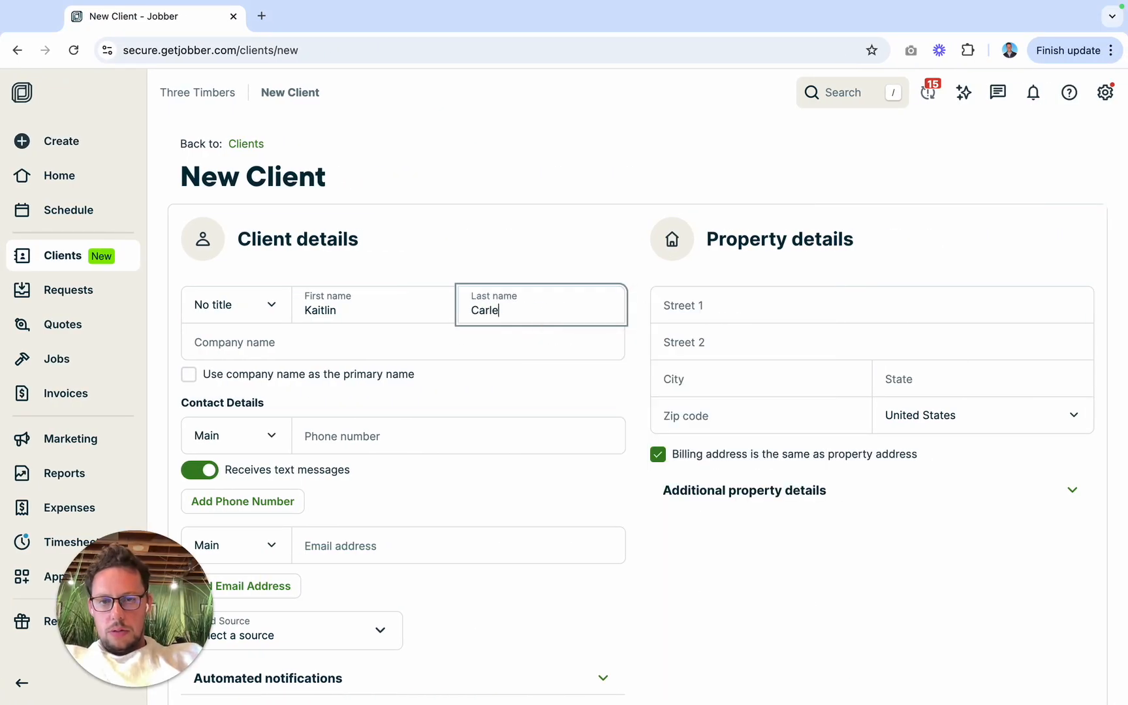
# Step: Copy the street address from the WPForms entry into the property details and pick the matching Minnesota address suggestion
pyautogui.click(707, 313)
pyautogui.hotkey('ctrl', 'Left')
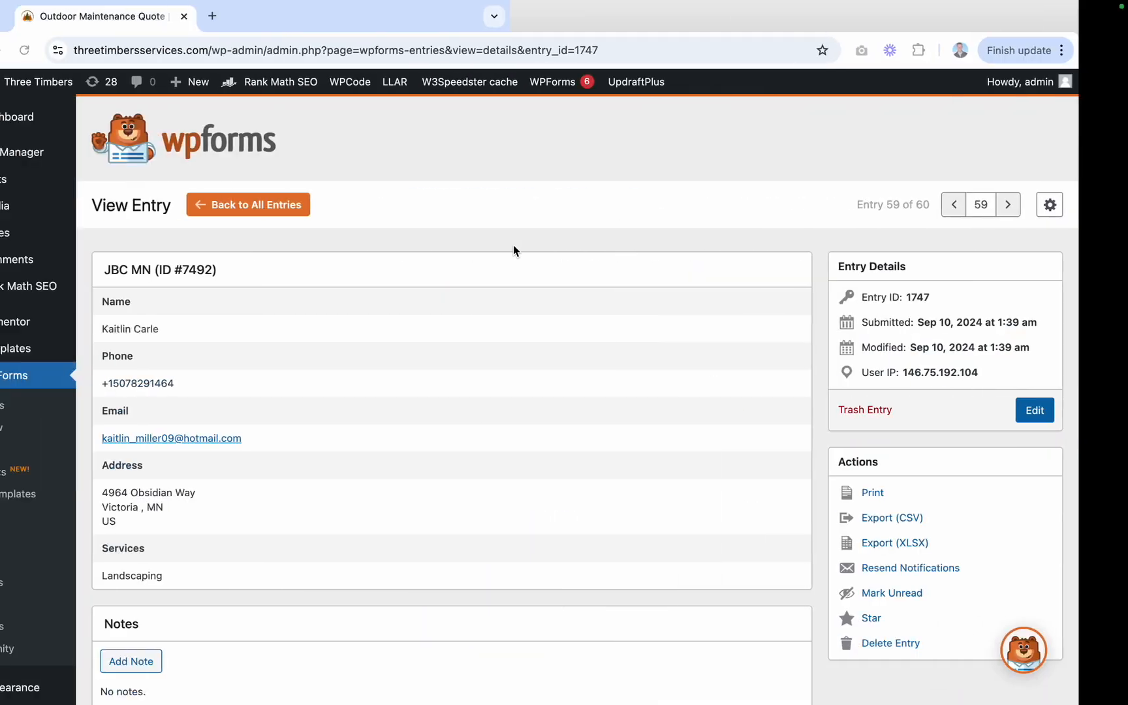
pyautogui.scroll(-2, 476, 340)
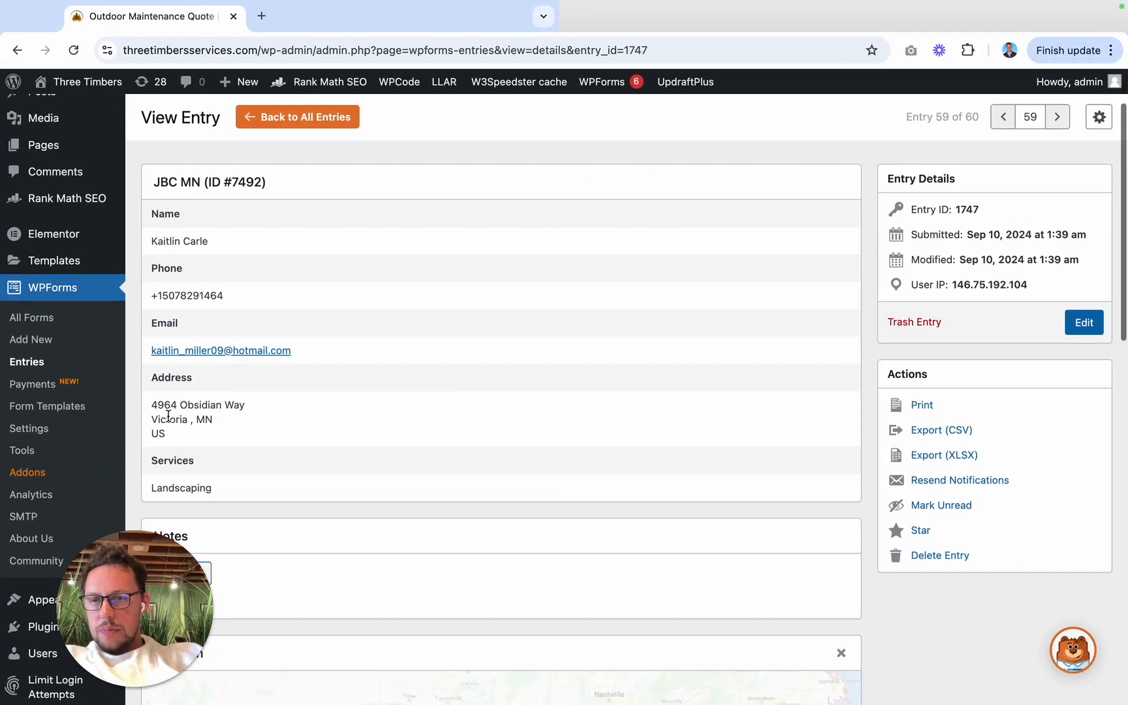
pyautogui.moveTo(150, 405); pyautogui.dragTo(253, 410)
pyautogui.press('super+c')
pyautogui.click(552, 439)
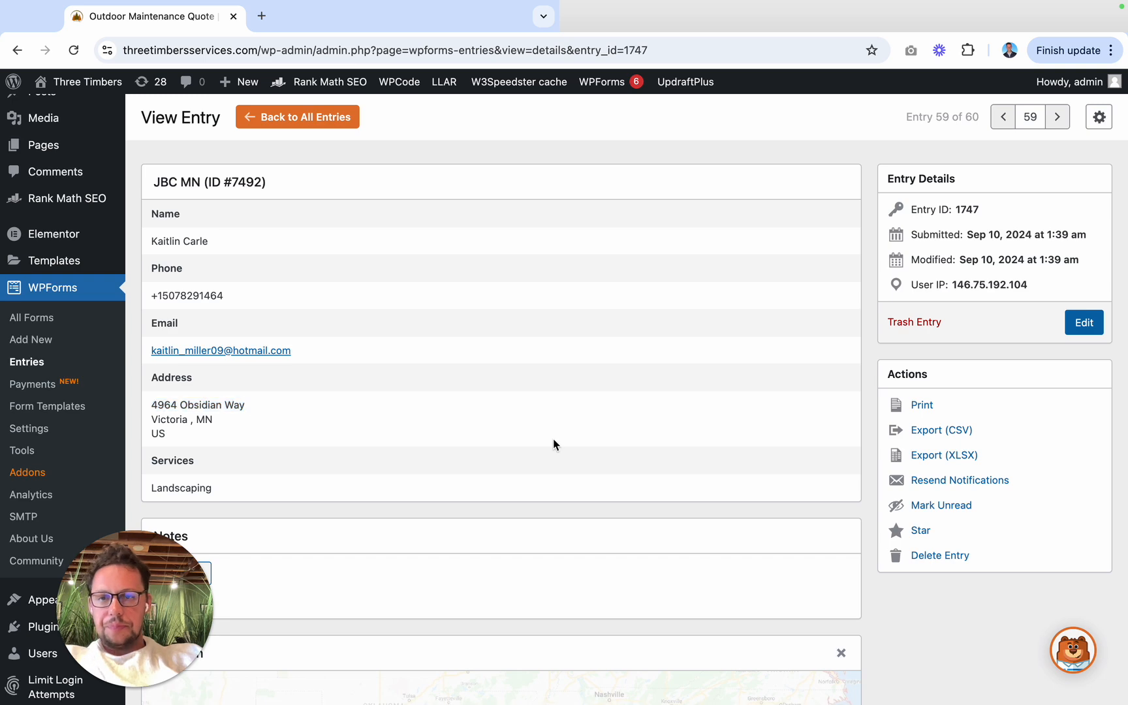
pyautogui.hotkey('ctrl', 'Right')
pyautogui.press('super+v')
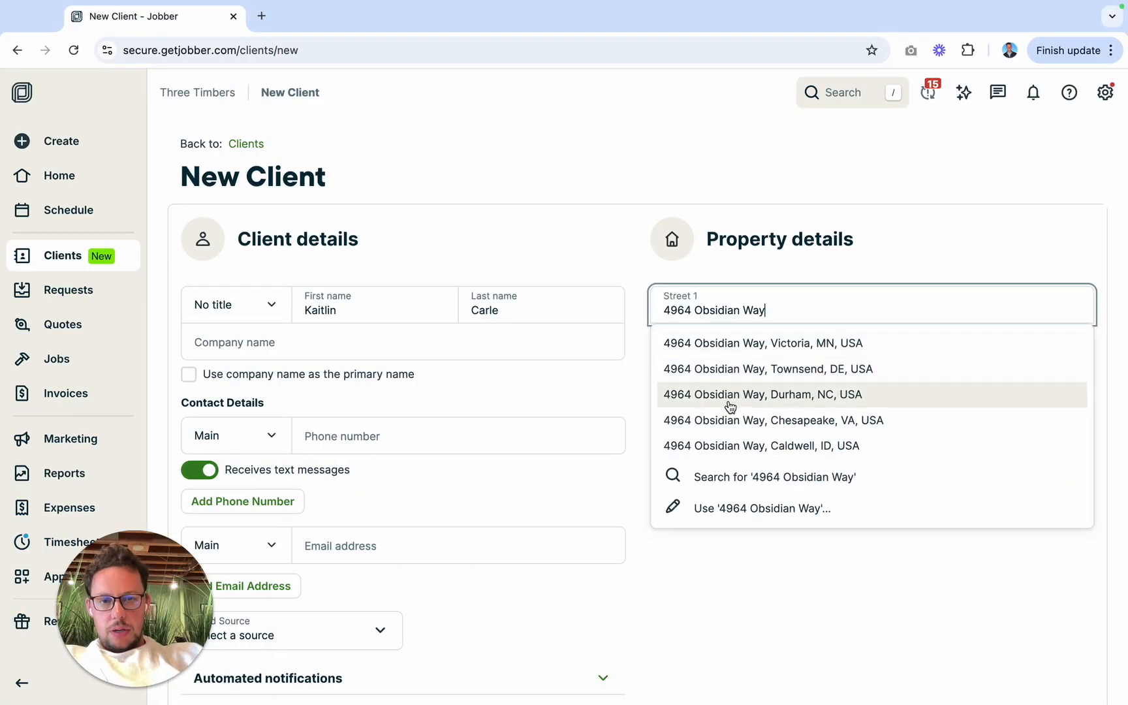
pyautogui.click(787, 345)
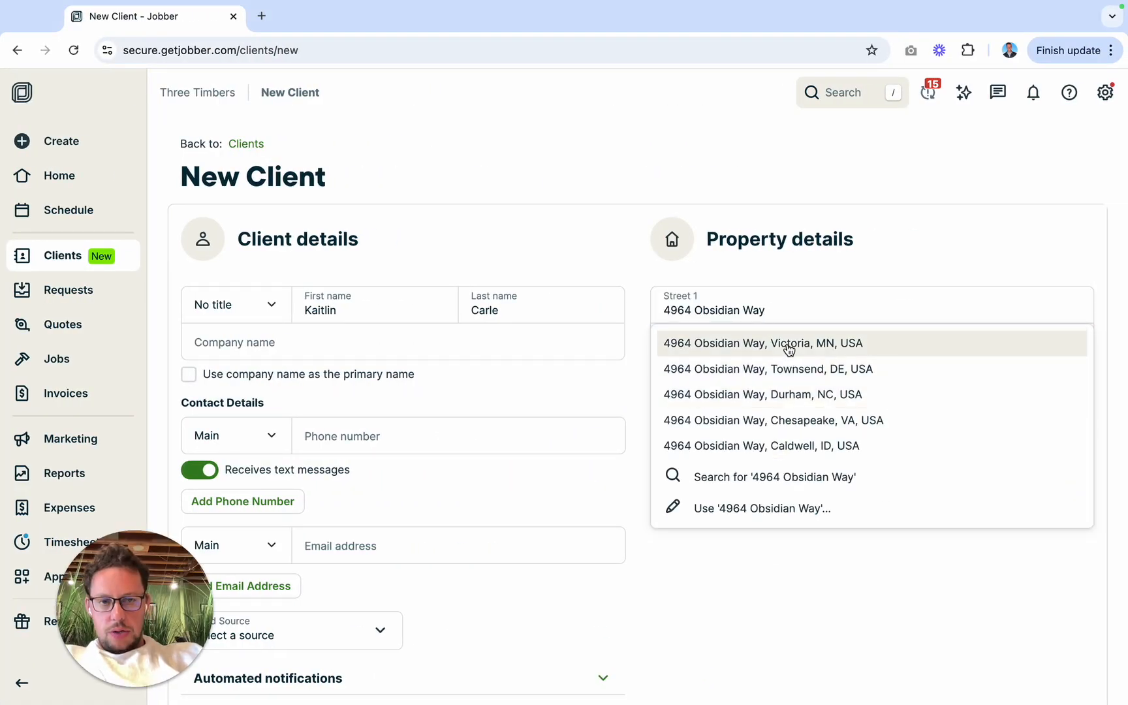
# Step: Copy the phone number without the country code from the WPForms entry into the client's main phone number
pyautogui.click(466, 443)
pyautogui.hotkey('ctrl', 'Left')
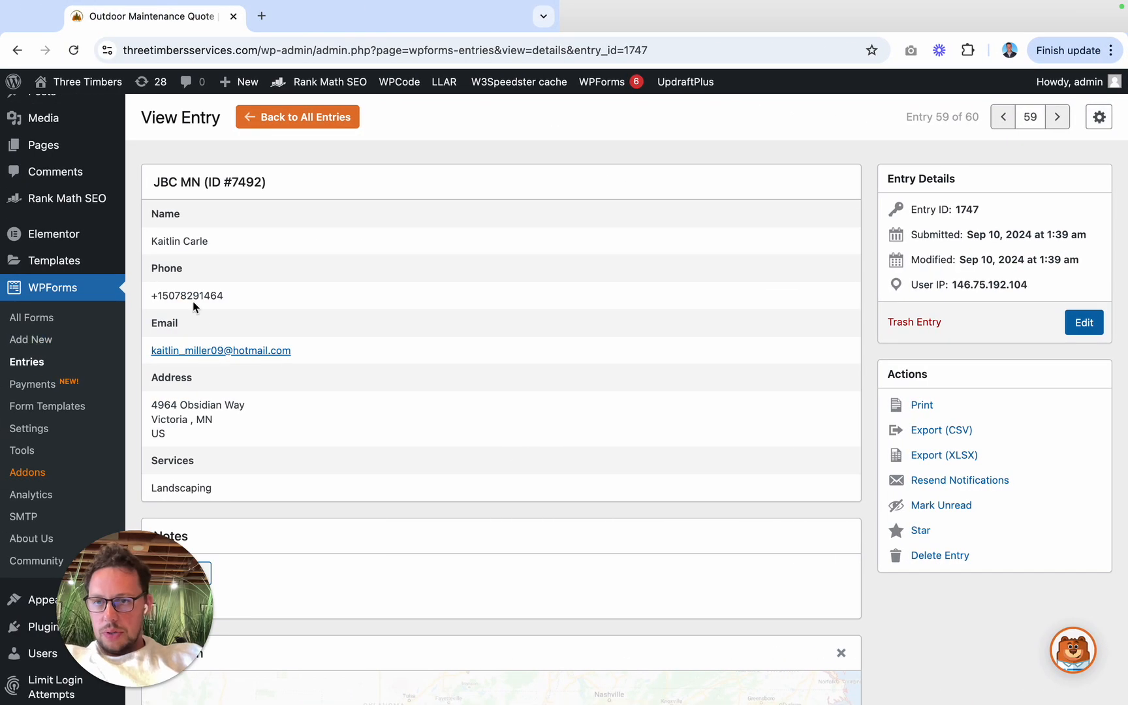
pyautogui.moveTo(162, 294); pyautogui.dragTo(219, 292)
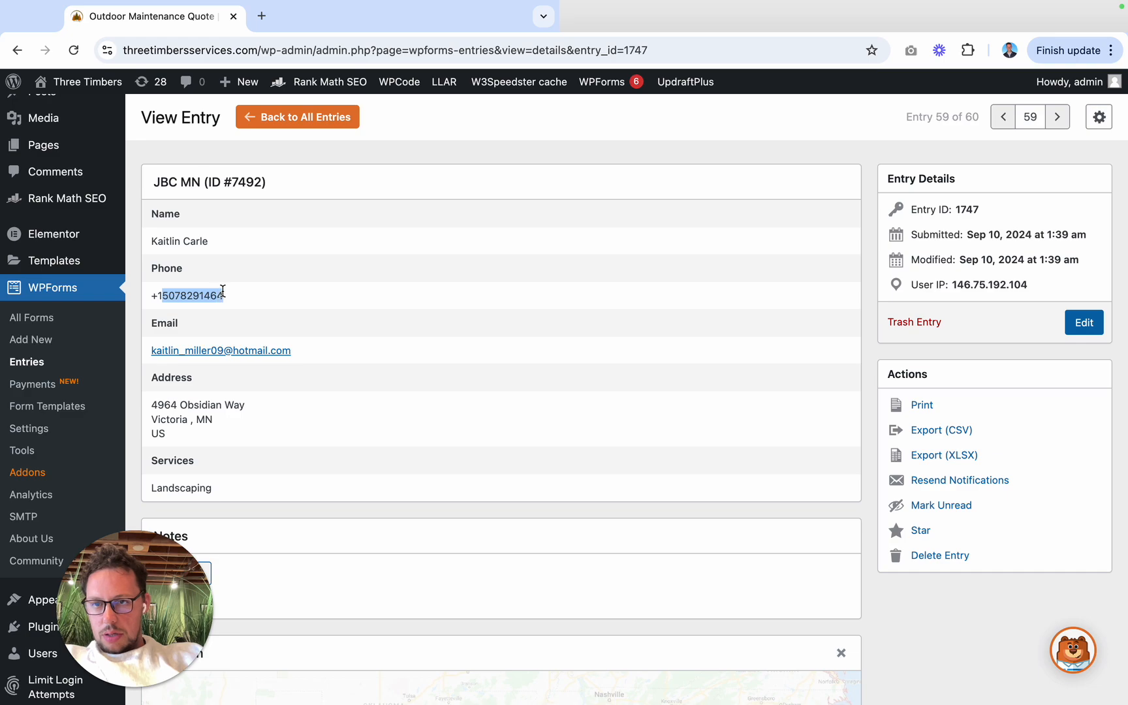
pyautogui.hotkey('ctrl', 'Right')
pyautogui.click(413, 434)
pyautogui.hotkey('ctrl', 'v')
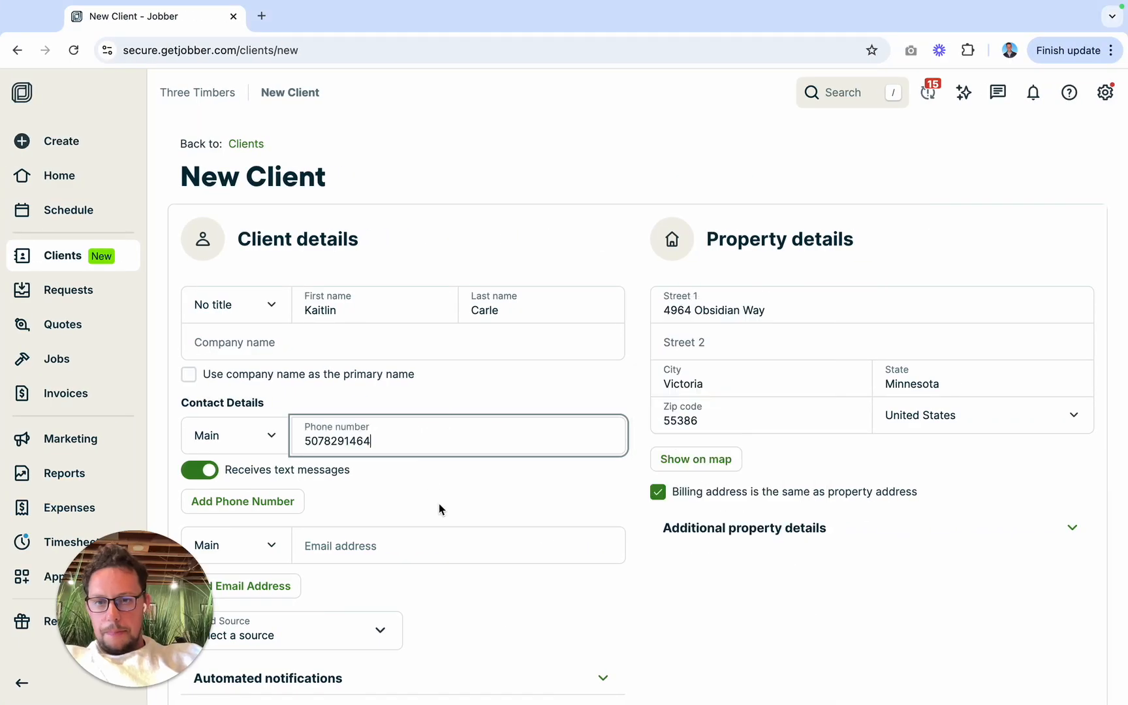
# Step: Copy the e-mail address from the WPForms entry into the client's main e-mail address
pyautogui.hotkey('ctrl', 'Left')
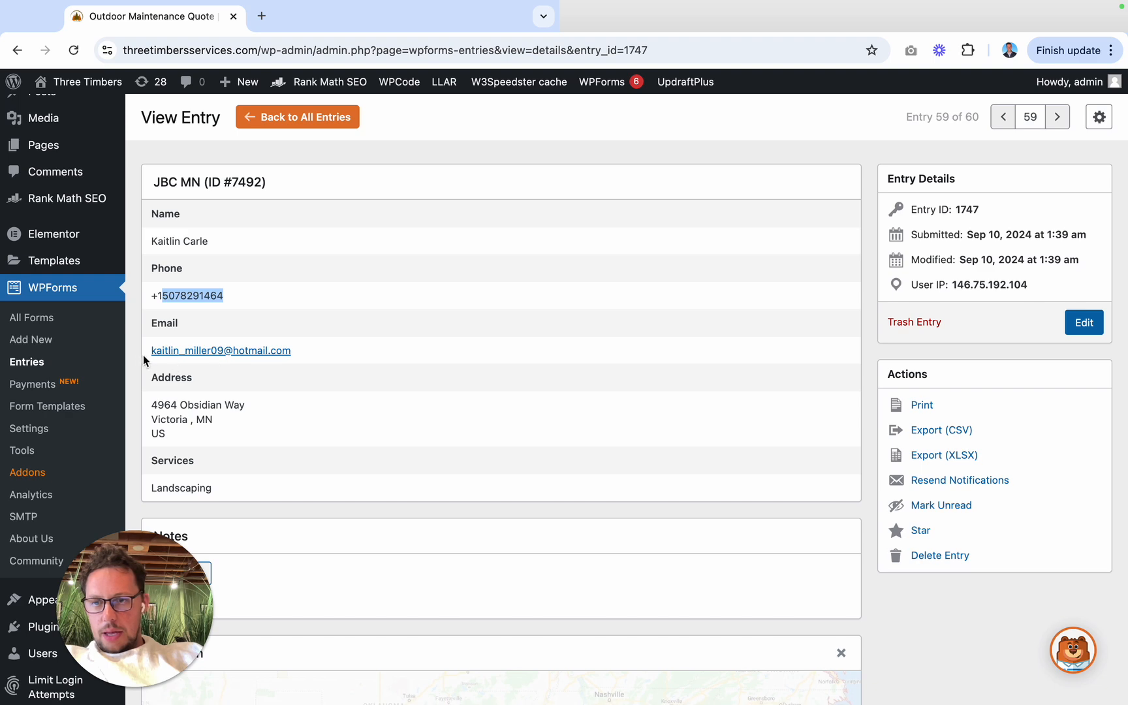
pyautogui.moveTo(147, 353); pyautogui.dragTo(286, 366)
pyautogui.hotkey('ctrl', 'c')
pyautogui.hotkey('ctrl', 'Right')
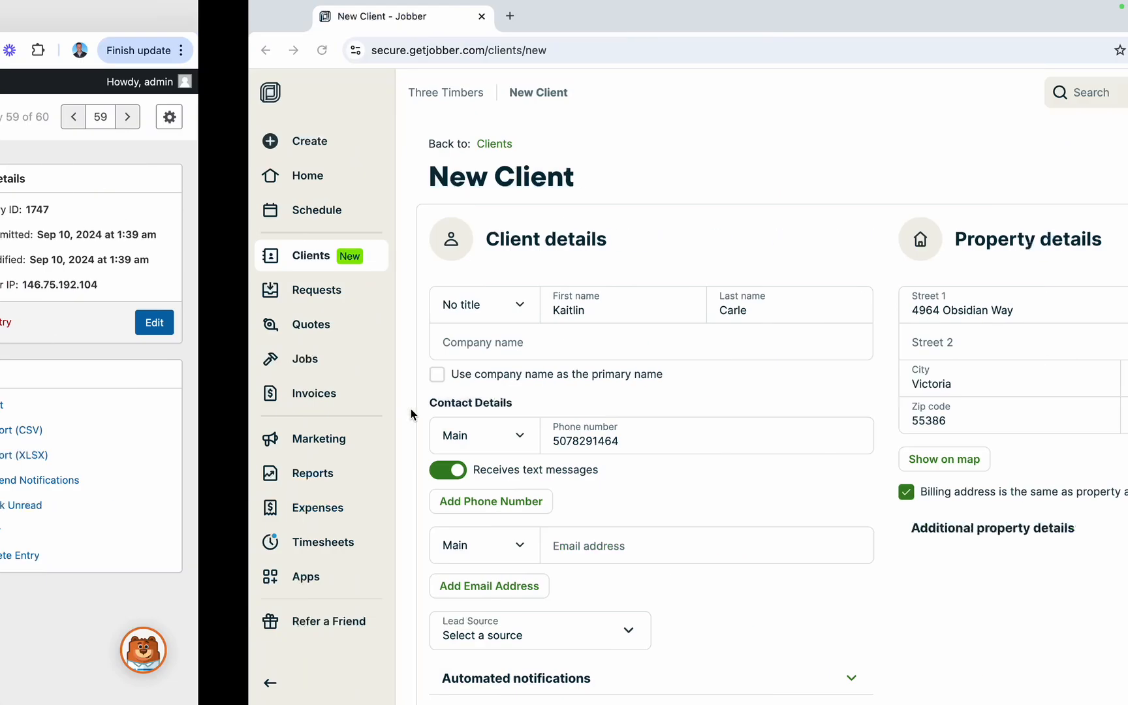
pyautogui.click(395, 542)
pyautogui.hotkey('ctrl', 'v')
pyautogui.click(335, 507)
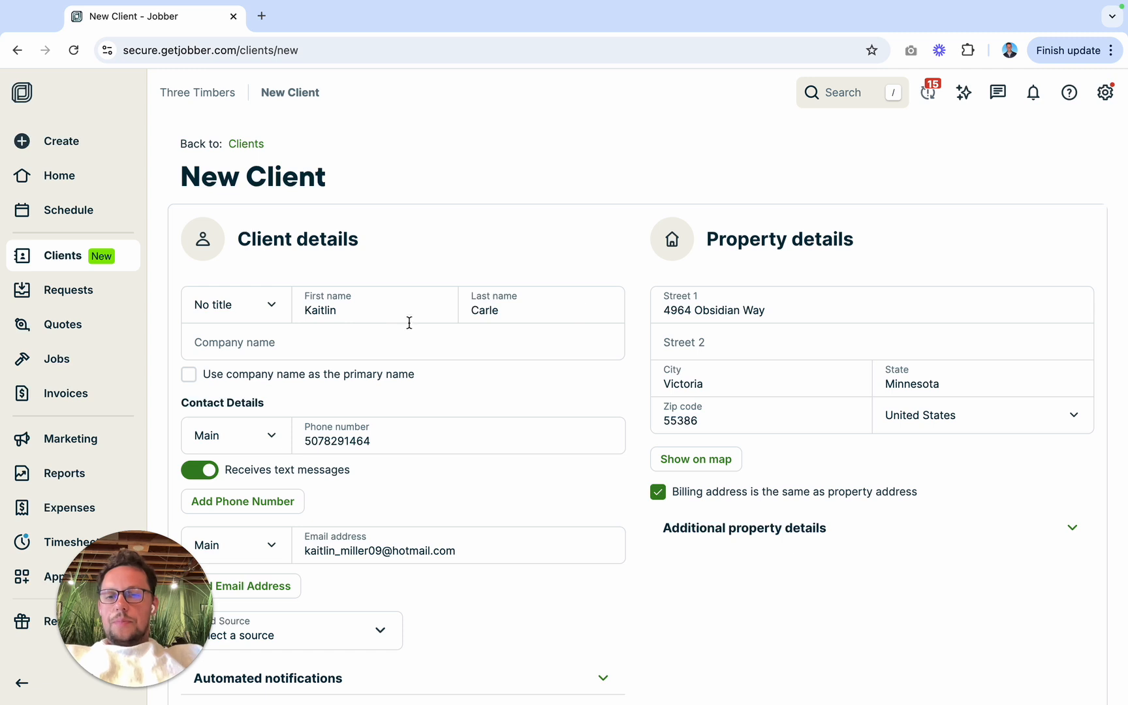
# Step: Save the new client and start a new quote from the client's quotes overview
pyautogui.scroll(-3, 331, 325)
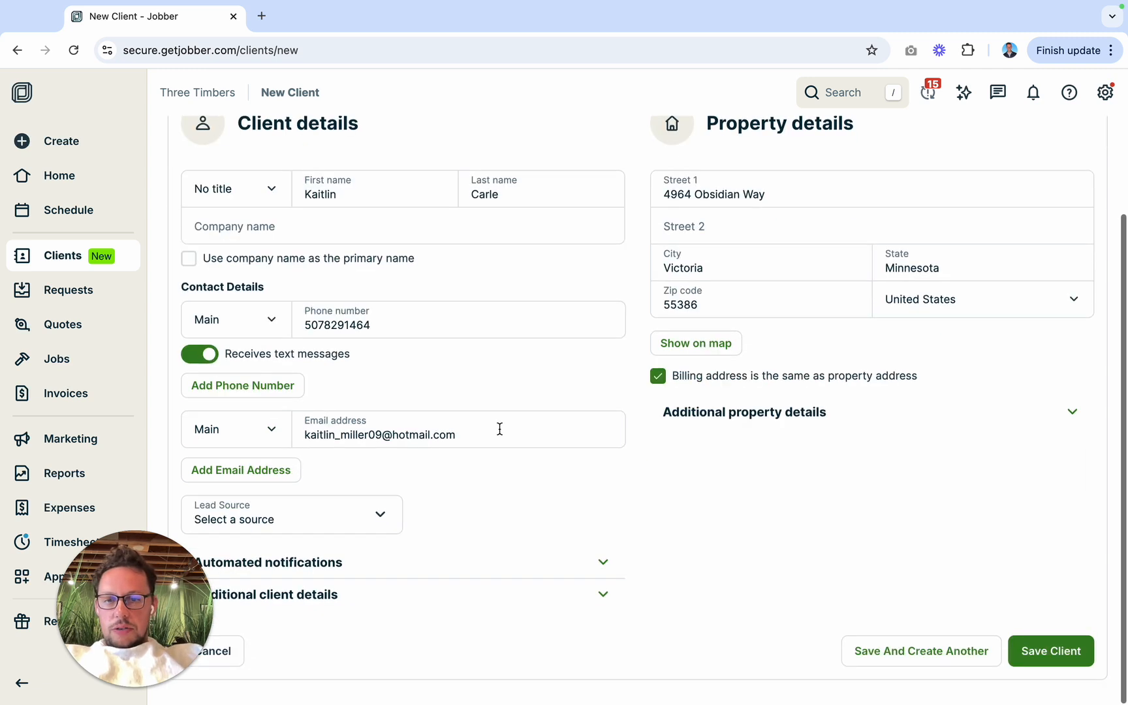
pyautogui.click(1042, 653)
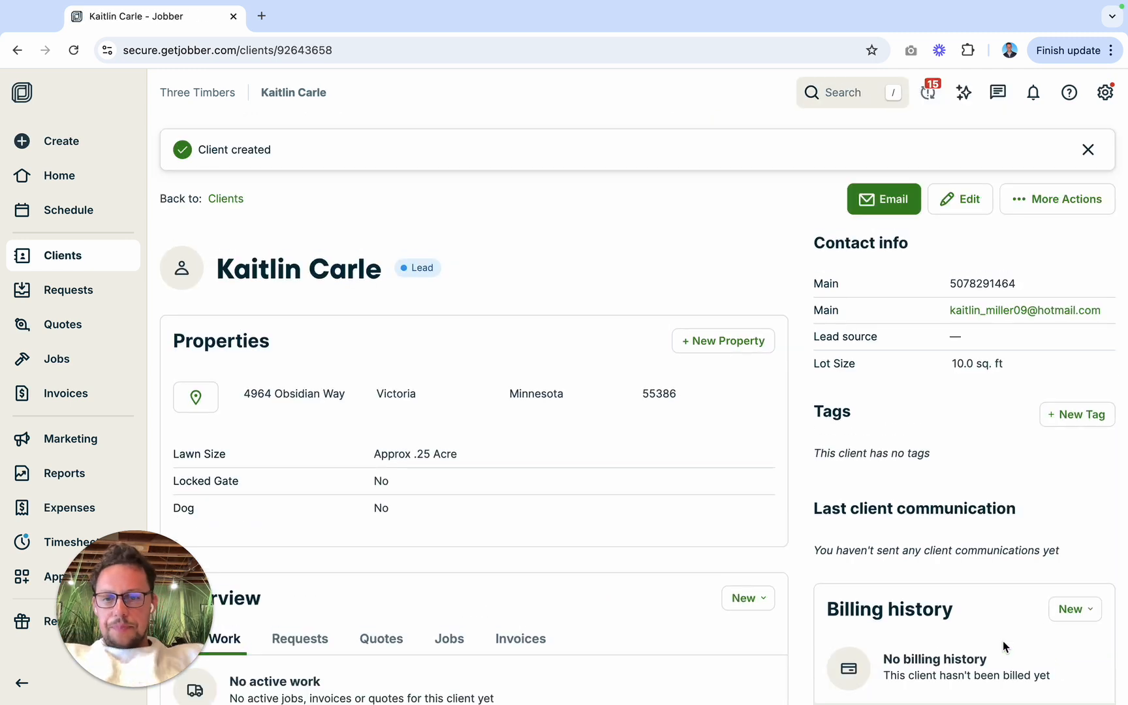
pyautogui.click(368, 643)
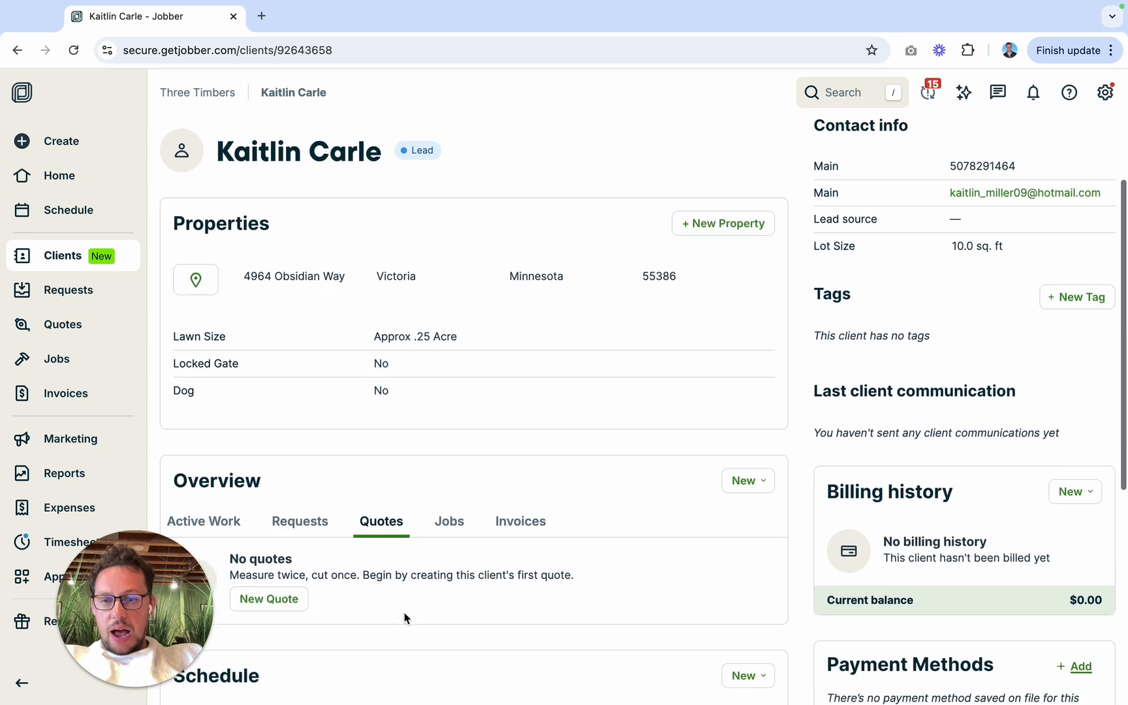
pyautogui.click(294, 601)
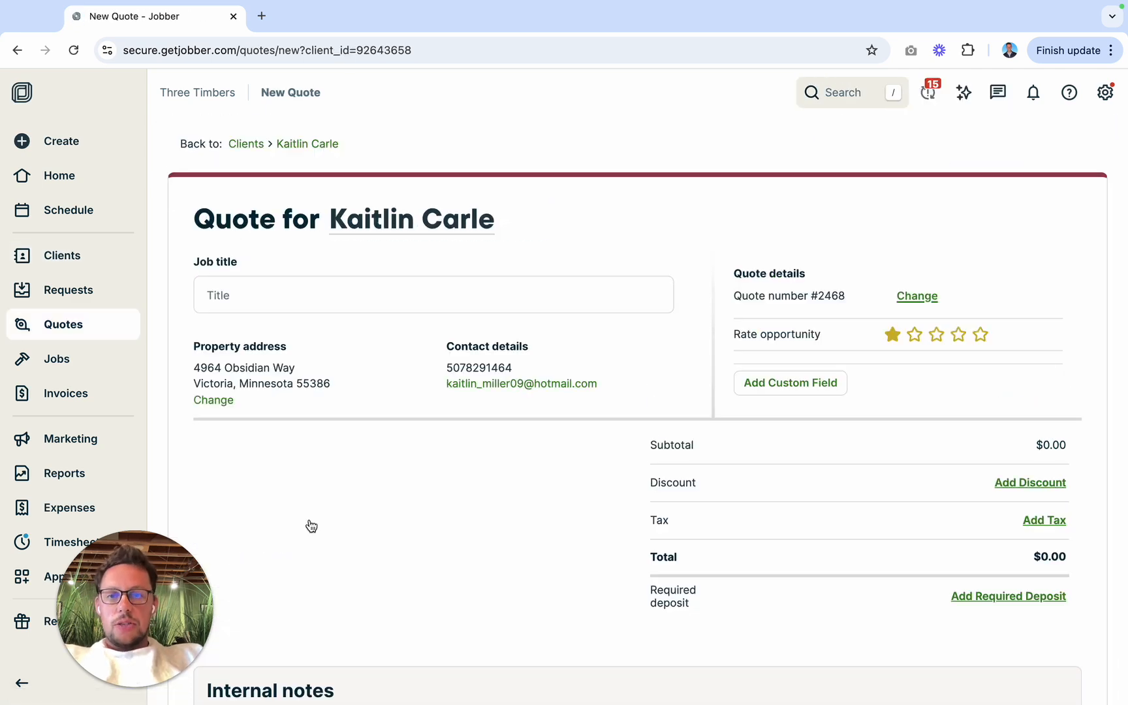
# Step: Enter "Landscape Refresh" as the quote's job title
pyautogui.click(390, 287)
pyautogui.write('LAndsc')
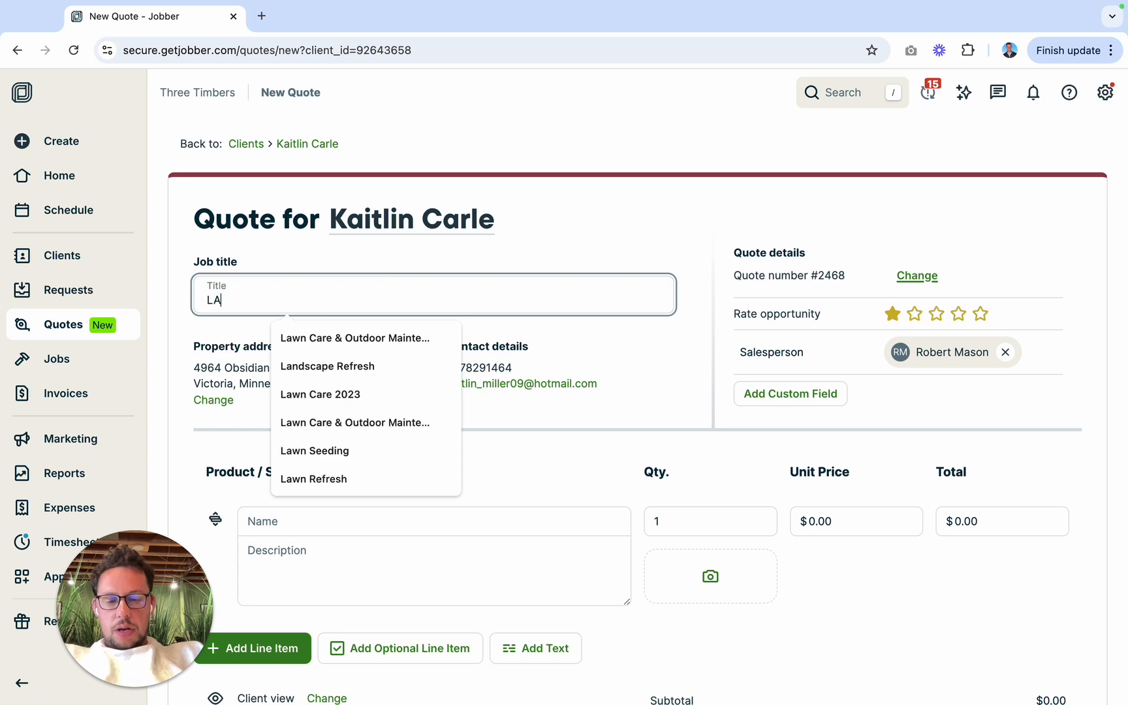
pyautogui.press('BackSpace')
pyautogui.press('BackSpace')
pyautogui.press('BackSpace')
pyautogui.press('BackSpace')
pyautogui.press('BackSpace')
pyautogui.write('andscape F')
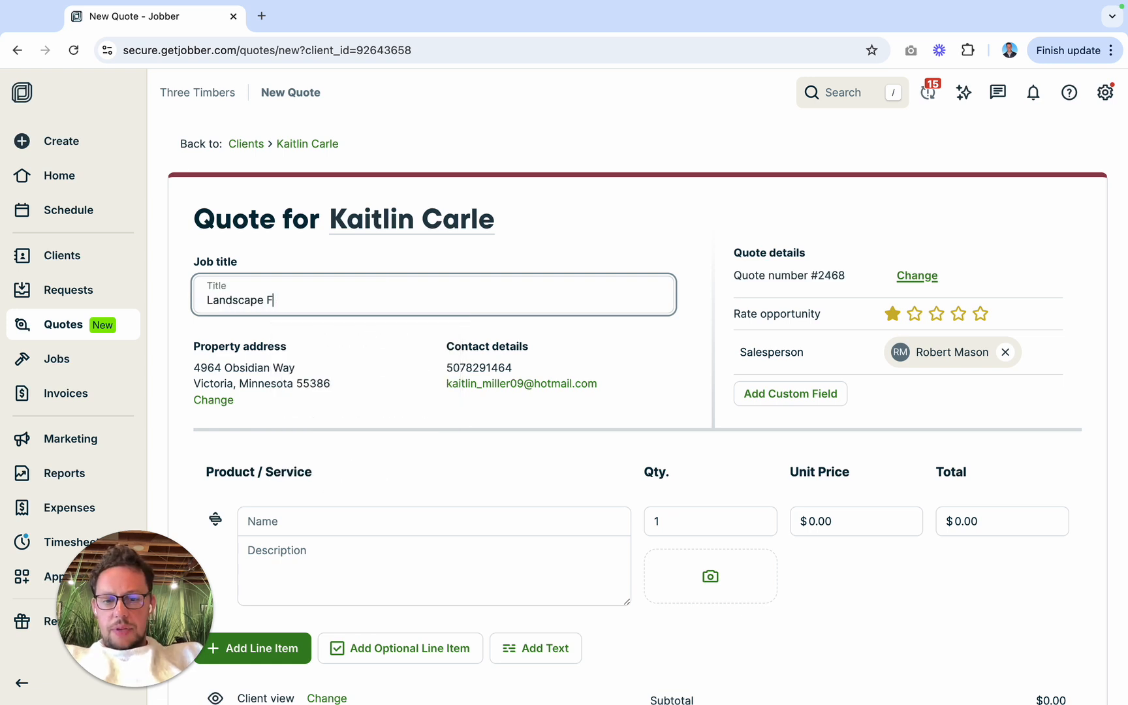
pyautogui.press('BackSpace')
pyautogui.write('Refresh')
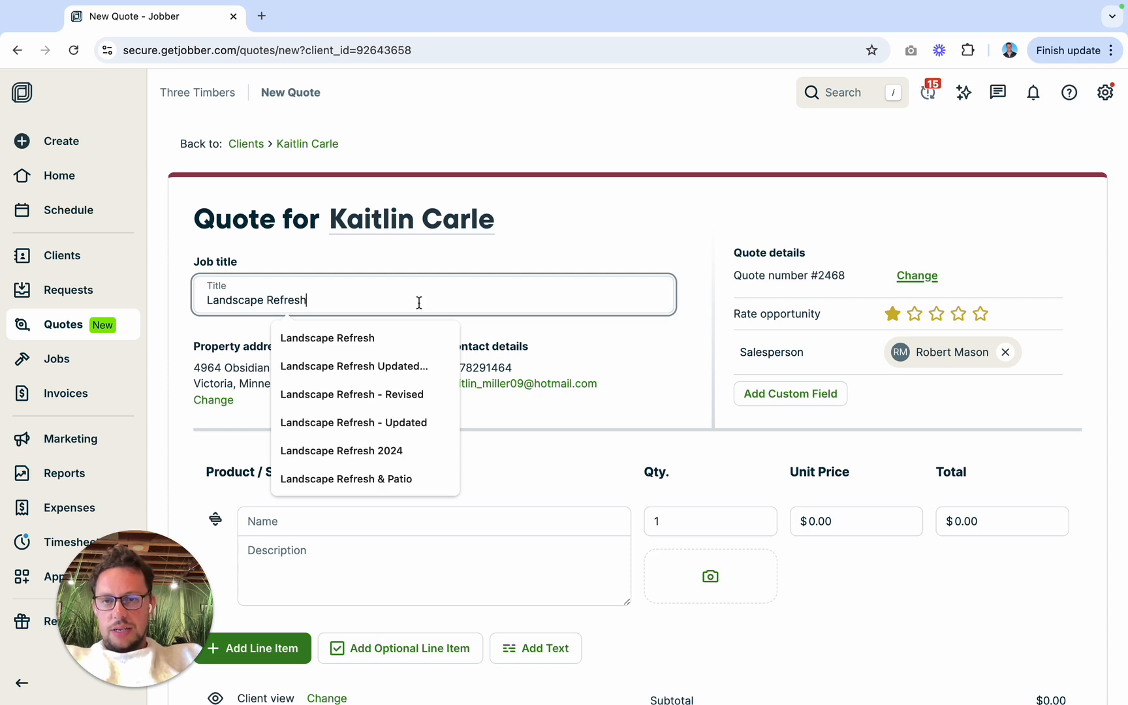
pyautogui.click(576, 262)
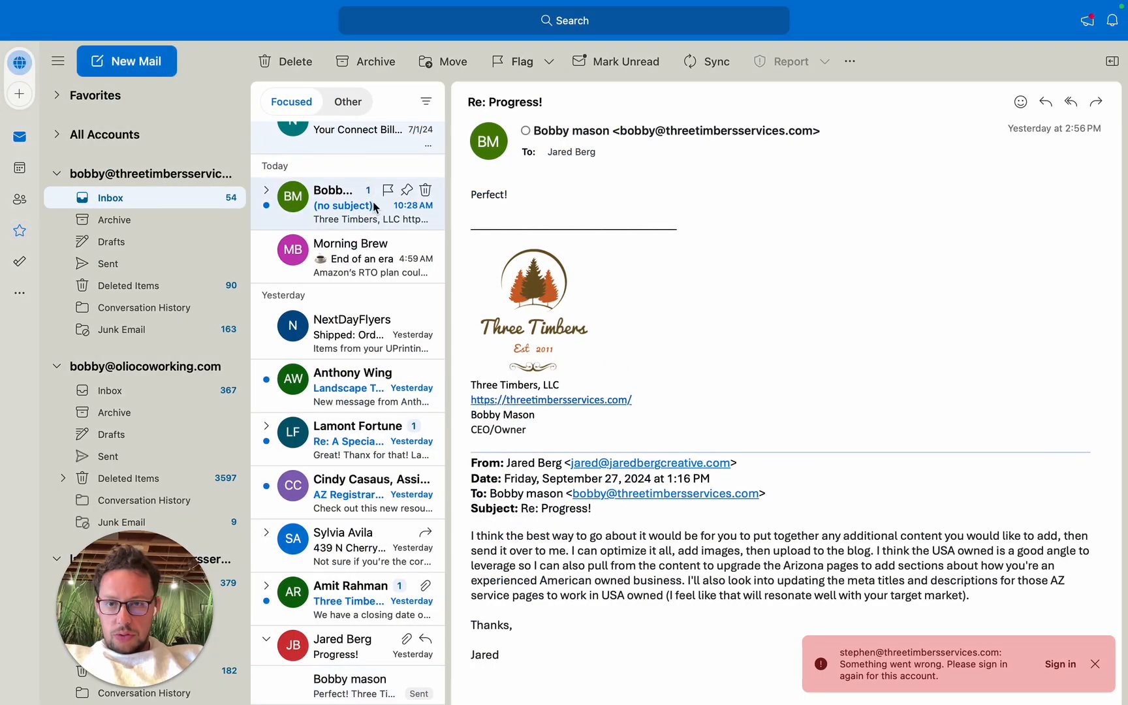
# Step: In Outlook, open today's e-mail without a subject and download all its attachments into the Plant Designs folder
pyautogui.click(373, 202)
pyautogui.click(555, 214)
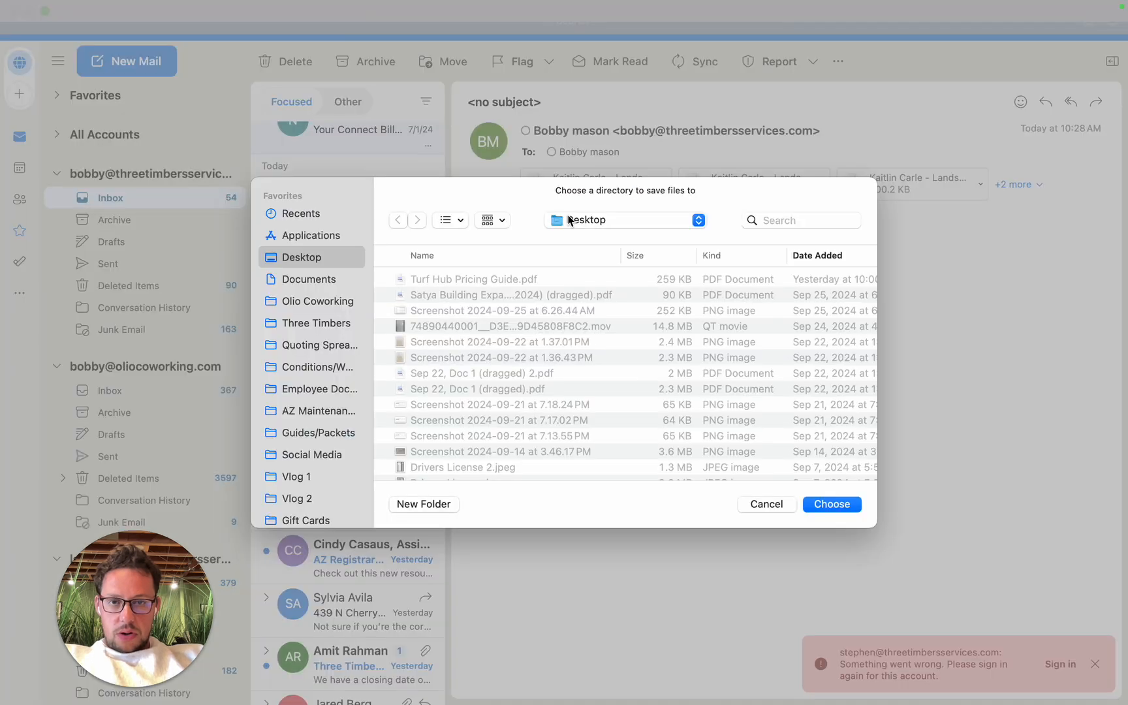
pyautogui.scroll(-5, 287, 413)
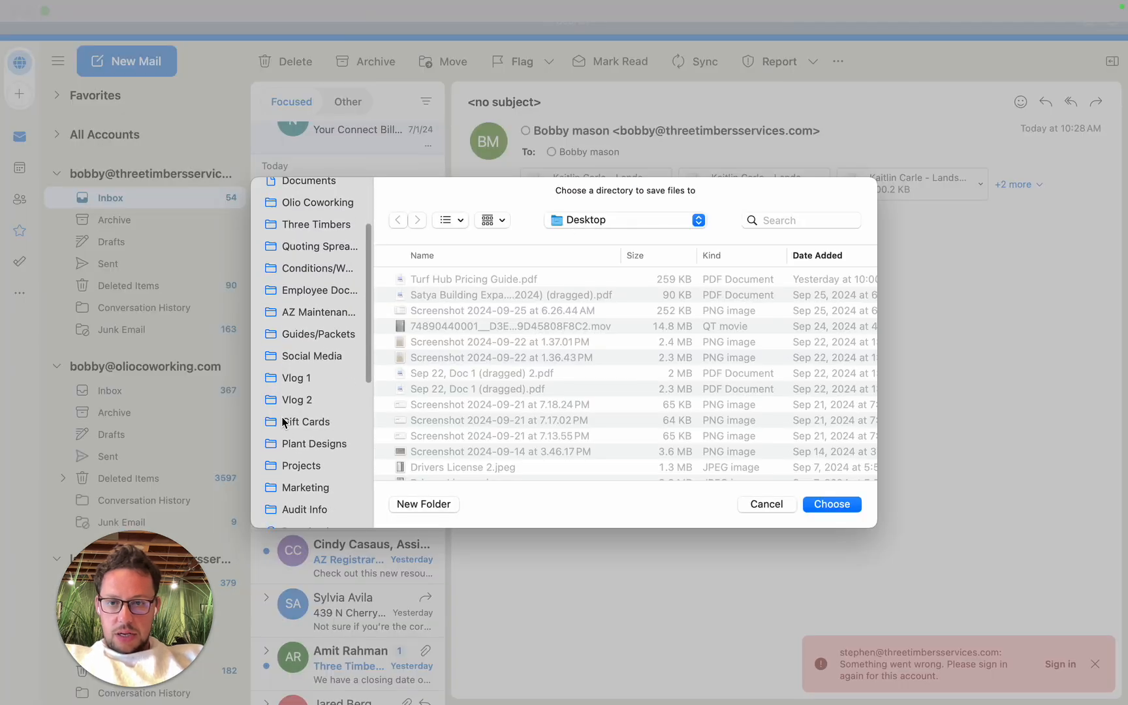
pyautogui.click(314, 438)
pyautogui.click(851, 506)
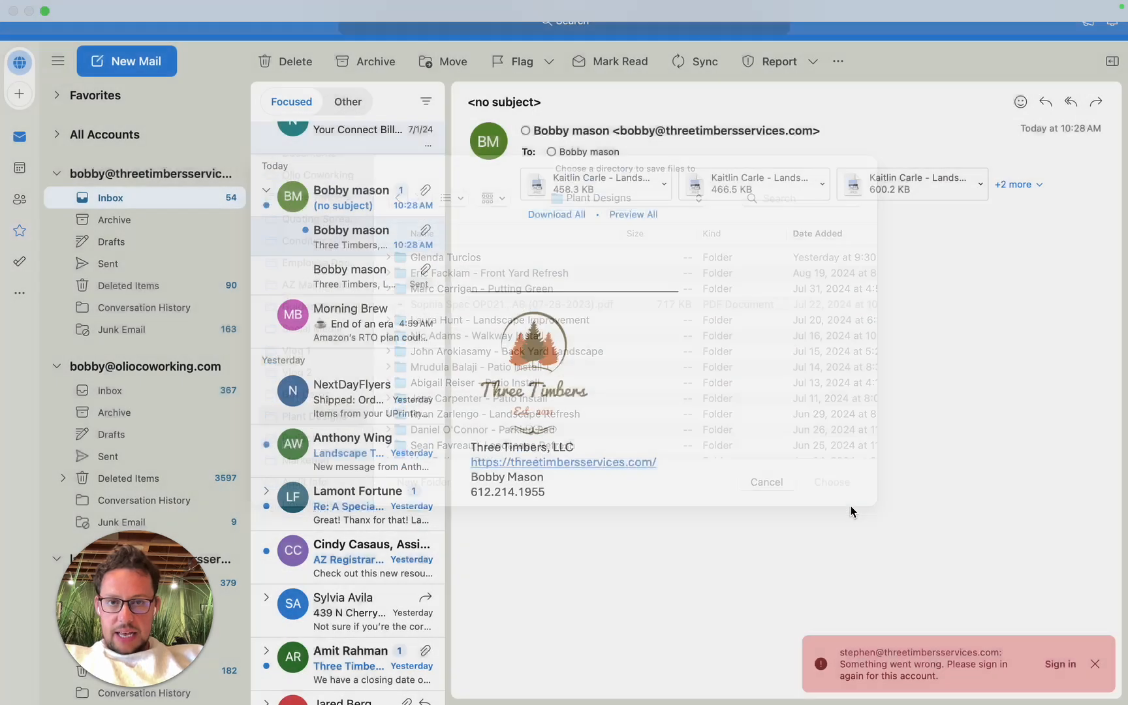
# Step: Switch to the desktop and open a Finder window
pyautogui.hotkey('ctrl', 'Left')
pyautogui.hotkey('ctrl', 'Left')
pyautogui.hotkey('ctrl', 'Left')
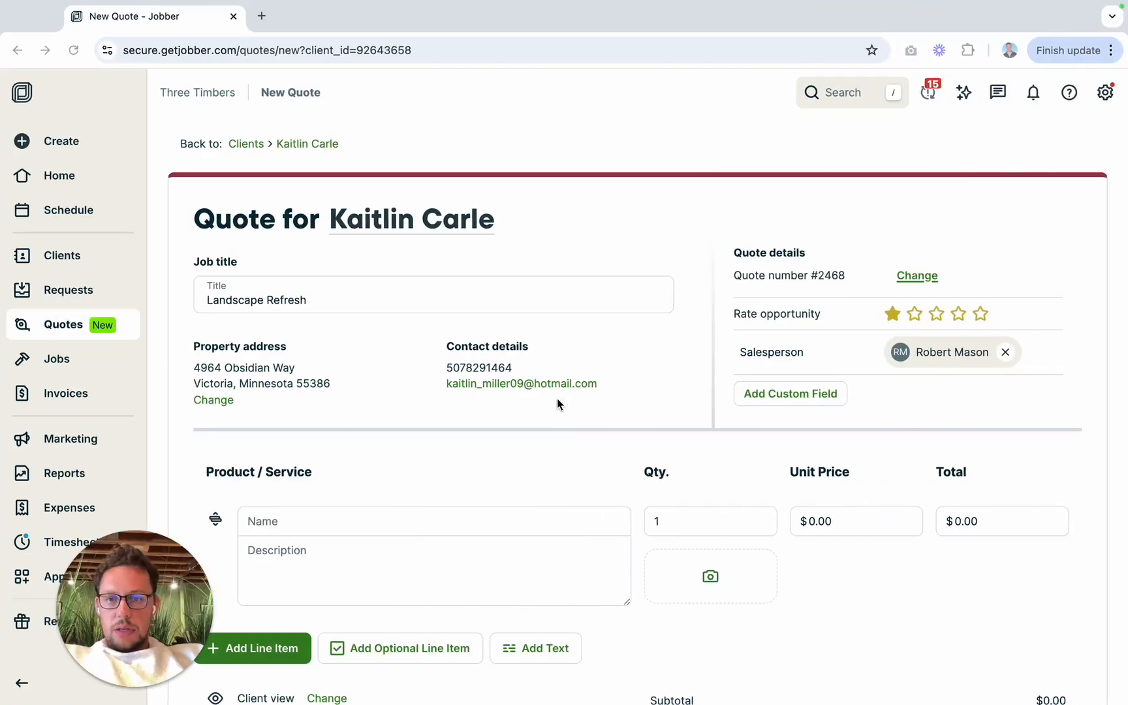
pyautogui.hotkey('ctrl', 'Left')
pyautogui.hotkey('ctrl', 'Left')
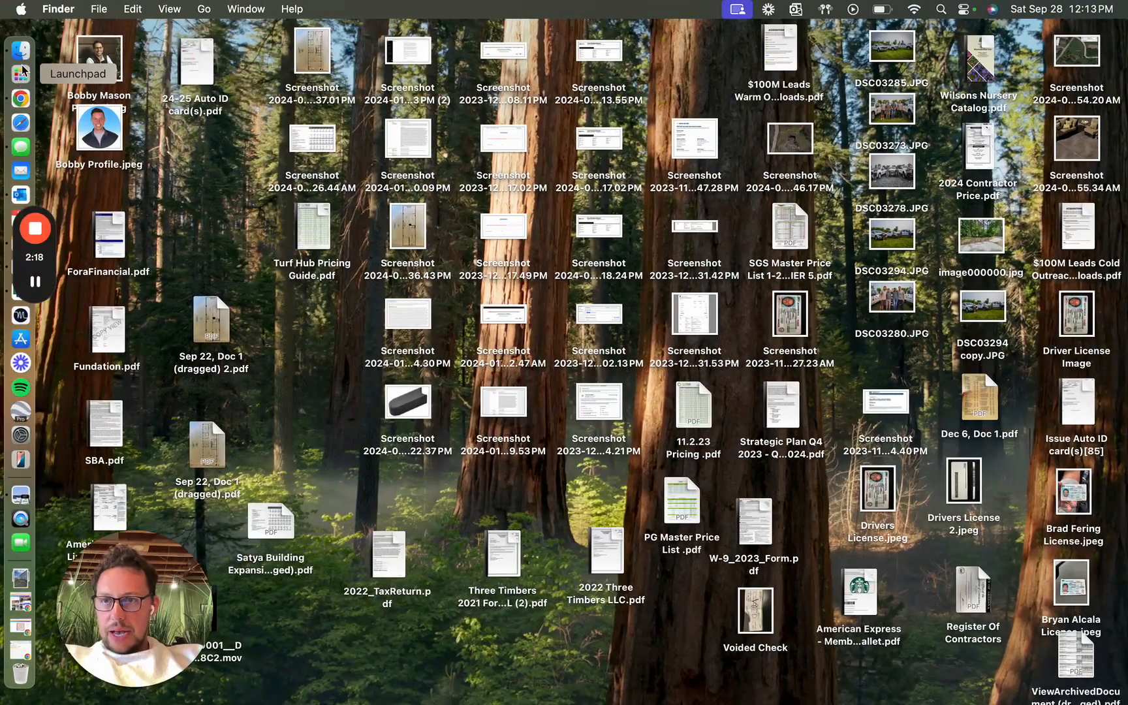
pyautogui.click(22, 52)
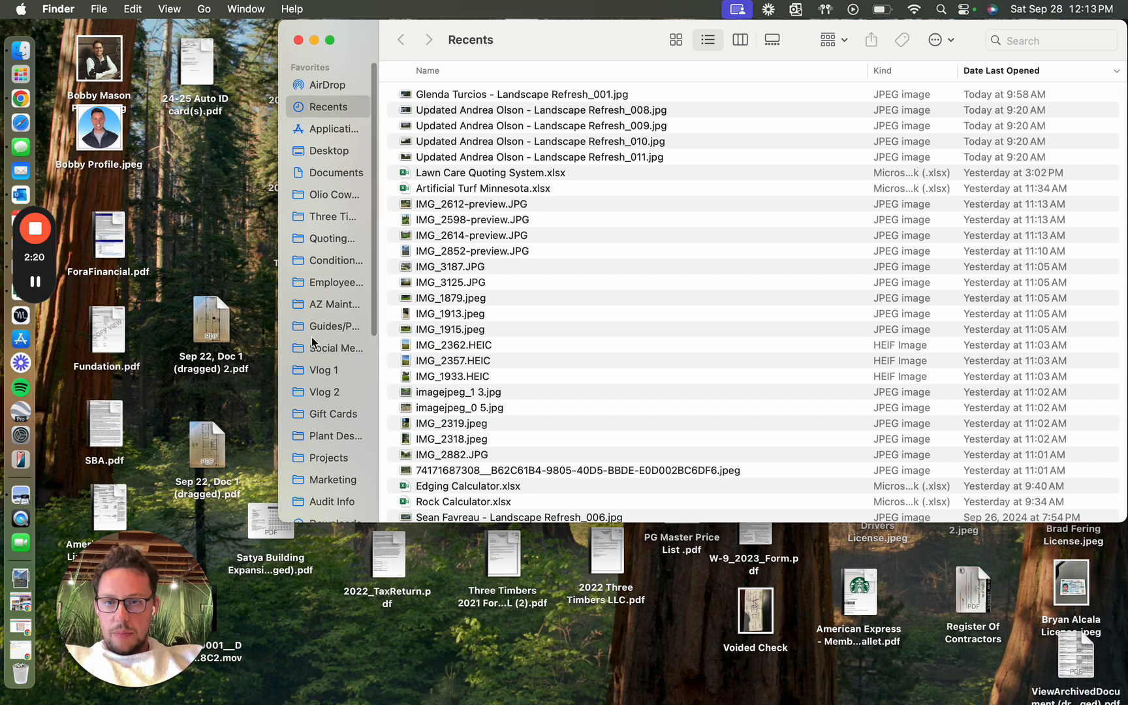
# Step: Open the Plant Designs folder and view the Landscape Bed Install images 005, 004, 003 and 002 one after another
pyautogui.scroll(-2, 313, 342)
pyautogui.click(334, 401)
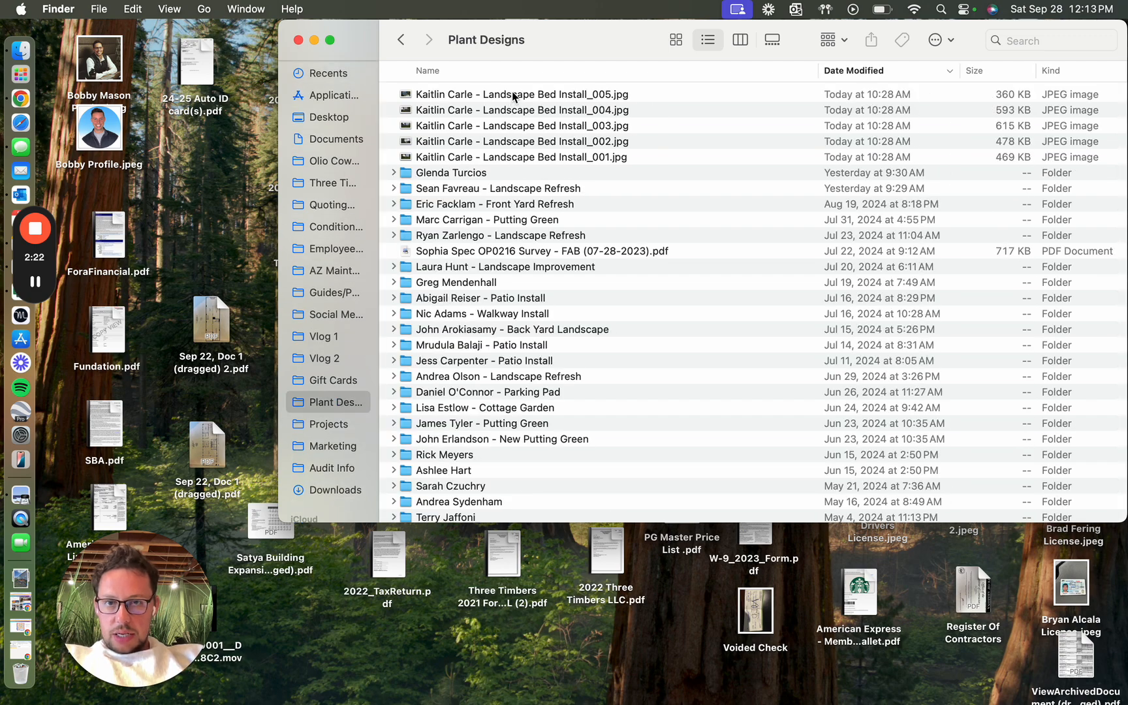
pyautogui.click(514, 95)
pyautogui.doubleClick(514, 95)
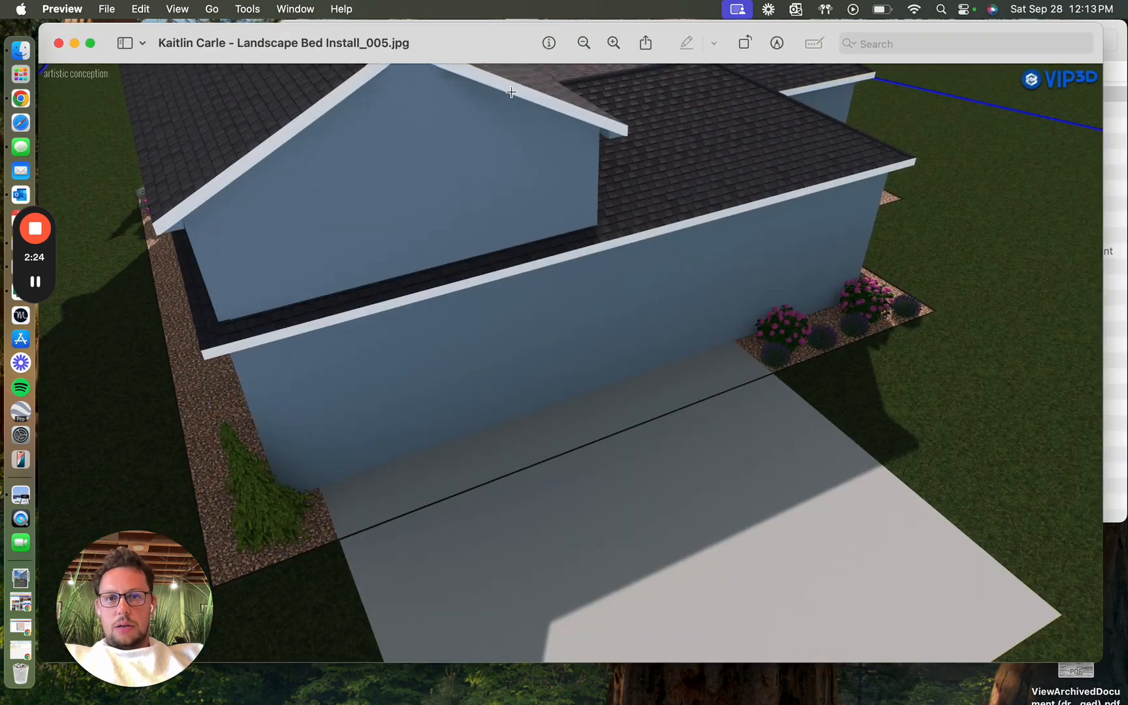
pyautogui.click(58, 43)
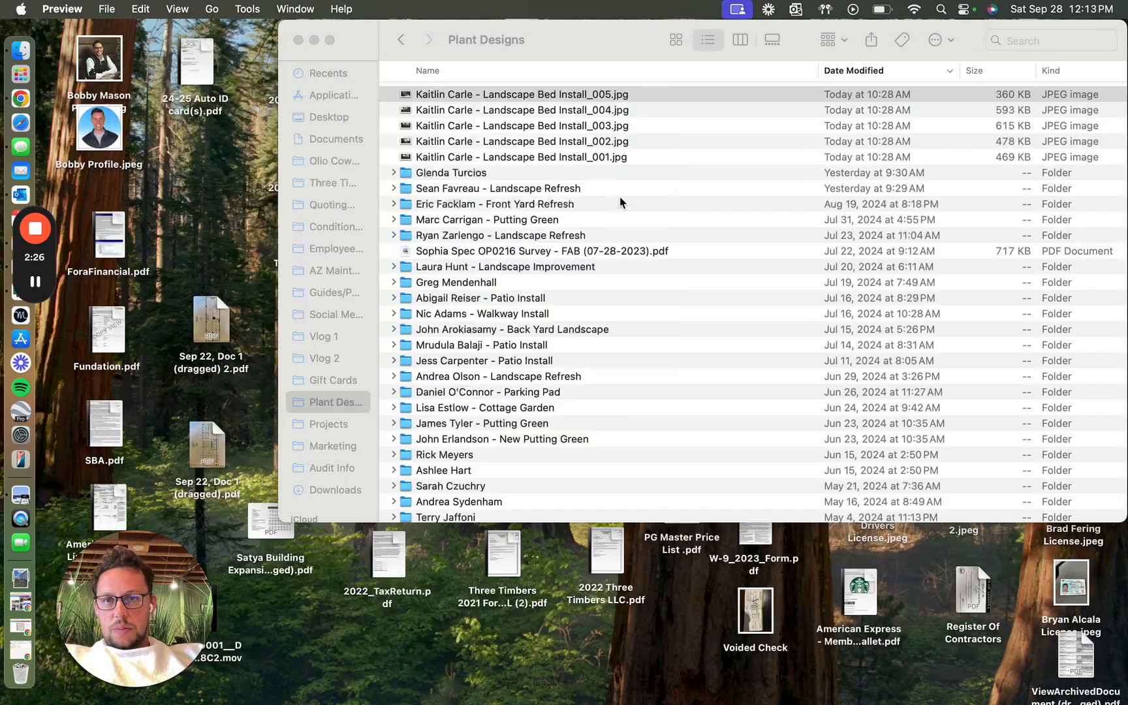
pyautogui.doubleClick(516, 115)
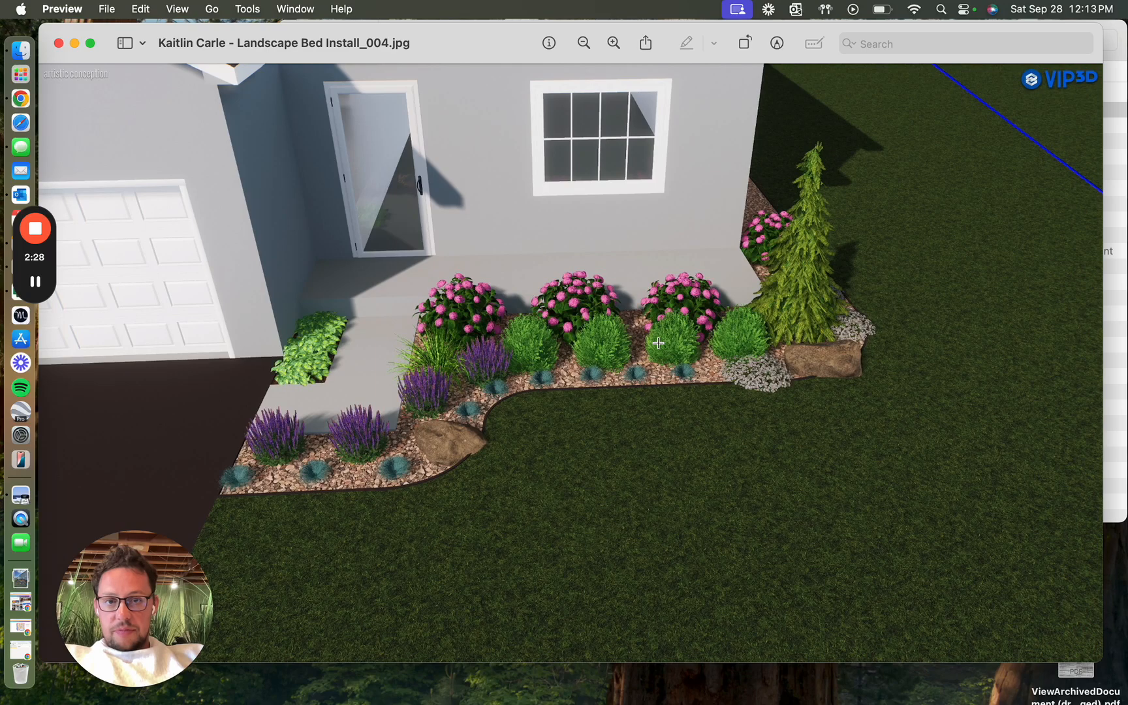
pyautogui.click(58, 44)
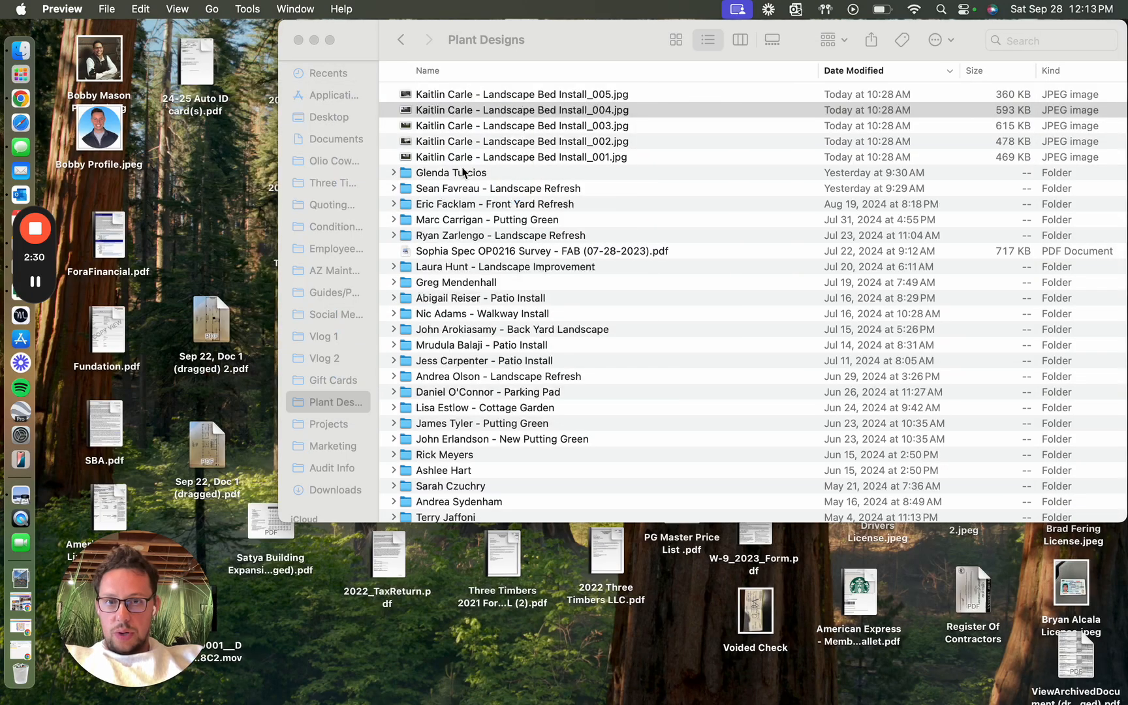
pyautogui.doubleClick(511, 135)
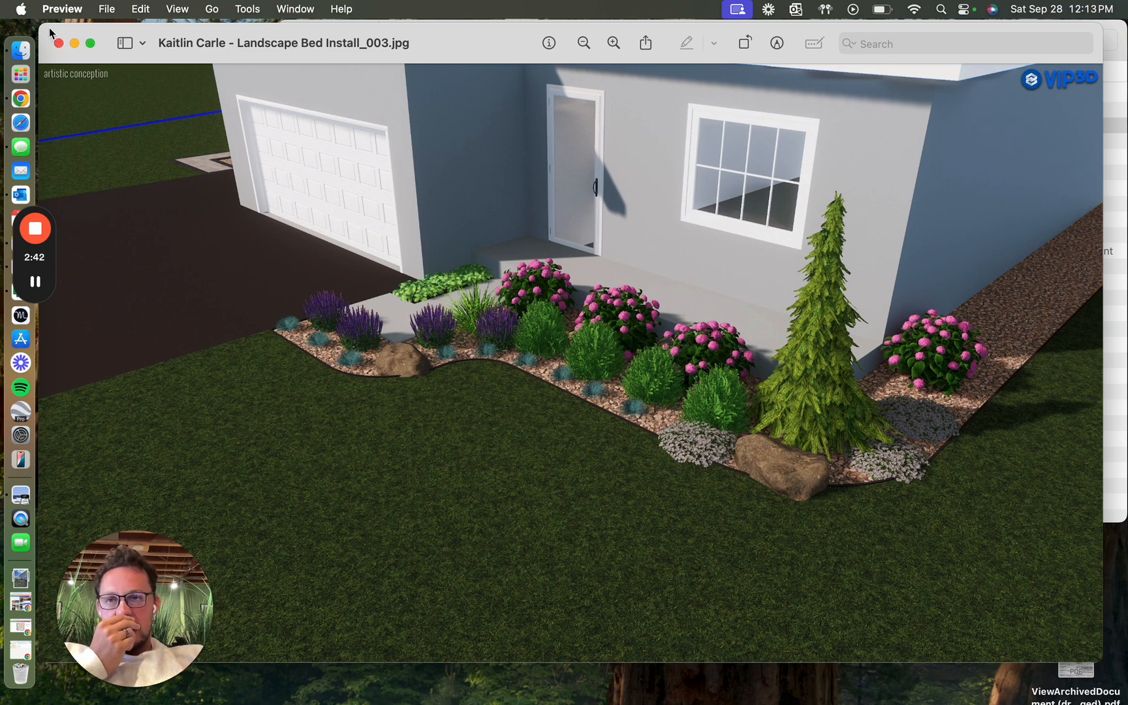
pyautogui.click(58, 43)
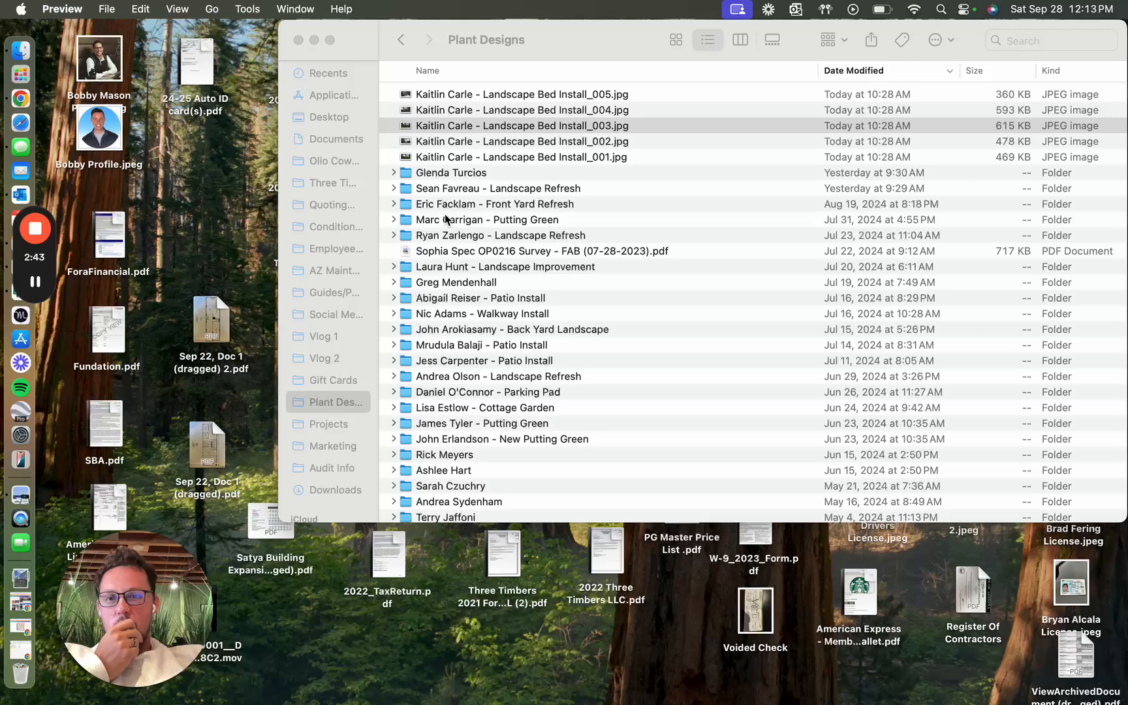
pyautogui.click(491, 146)
pyautogui.doubleClick(491, 148)
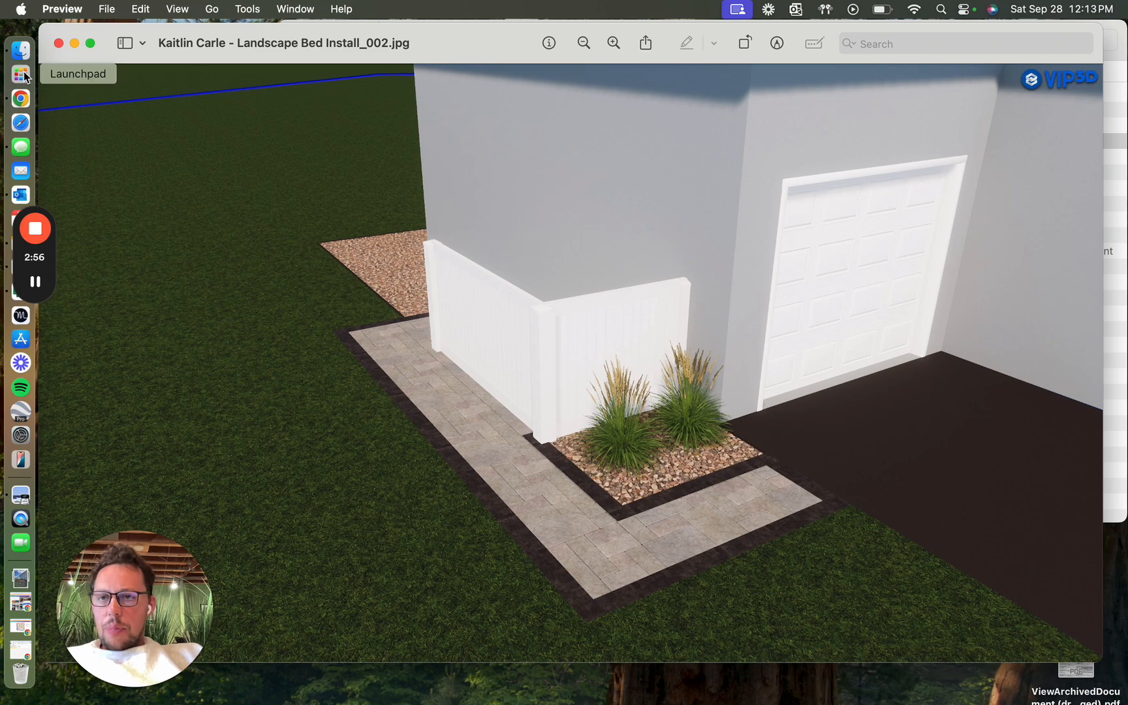
pyautogui.click(58, 45)
# Step: Switch to the new quote in Jobber, search the first line item's services for "misc" and choose Miscellaneous Work
pyautogui.hotkey('ctrl', 'Right')
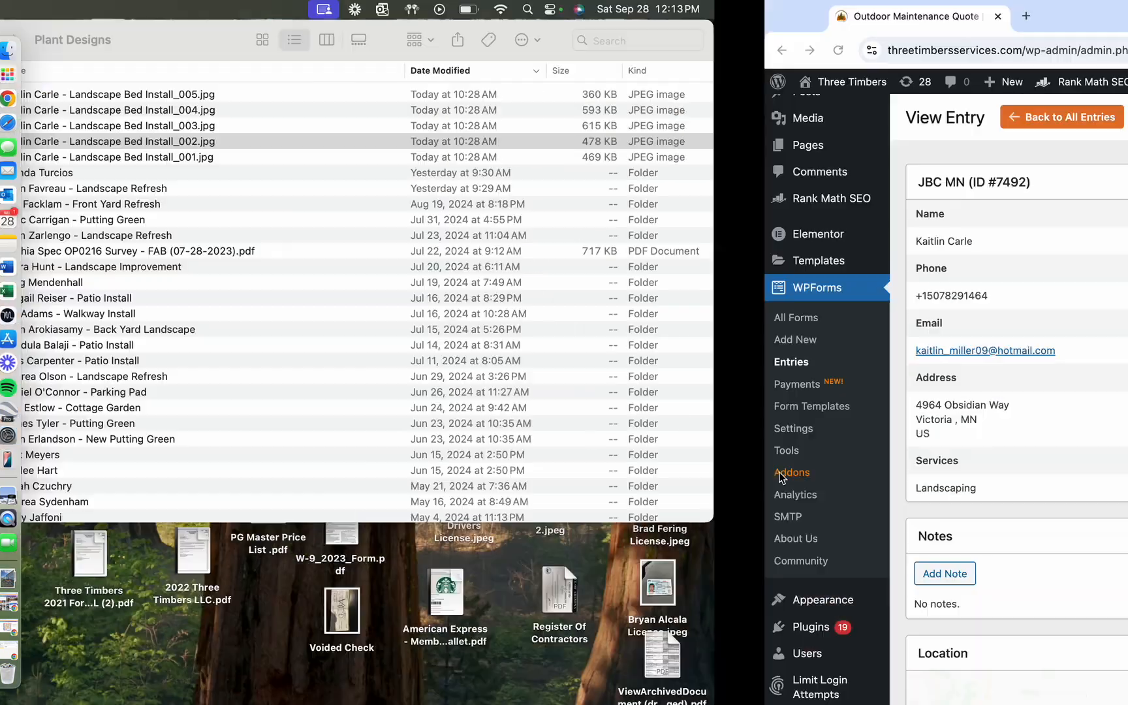
pyautogui.hotkey('ctrl', 'Up')
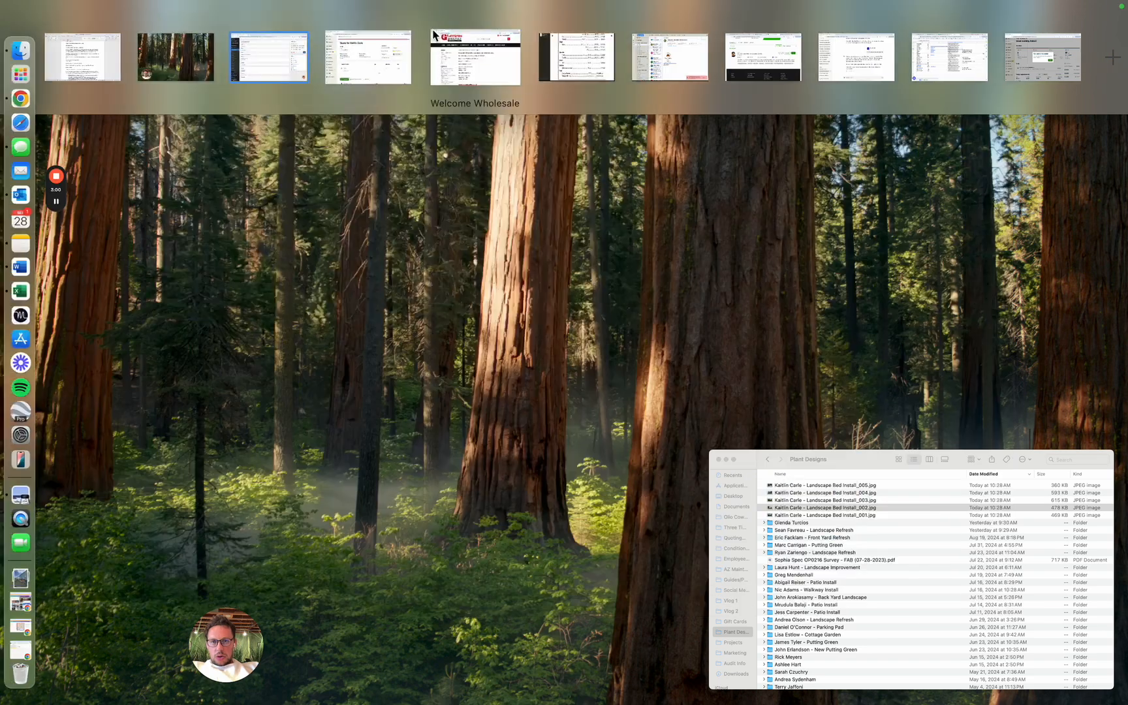
pyautogui.moveTo(268, 63); pyautogui.dragTo(183, 60)
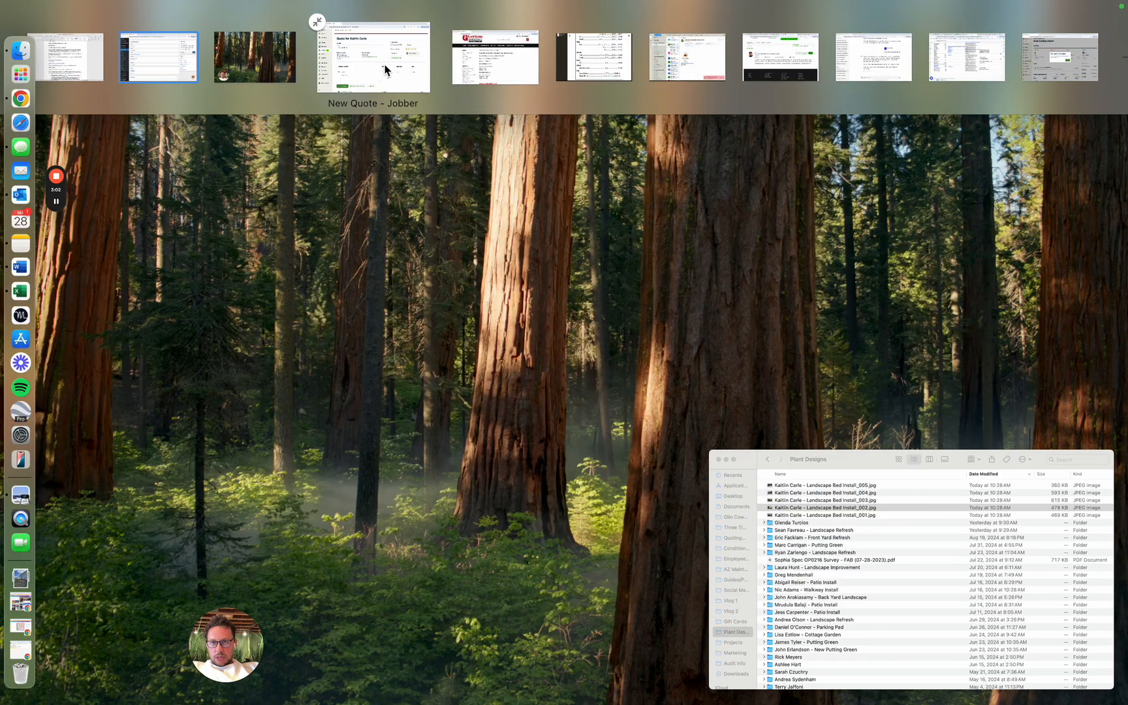
pyautogui.click(369, 55)
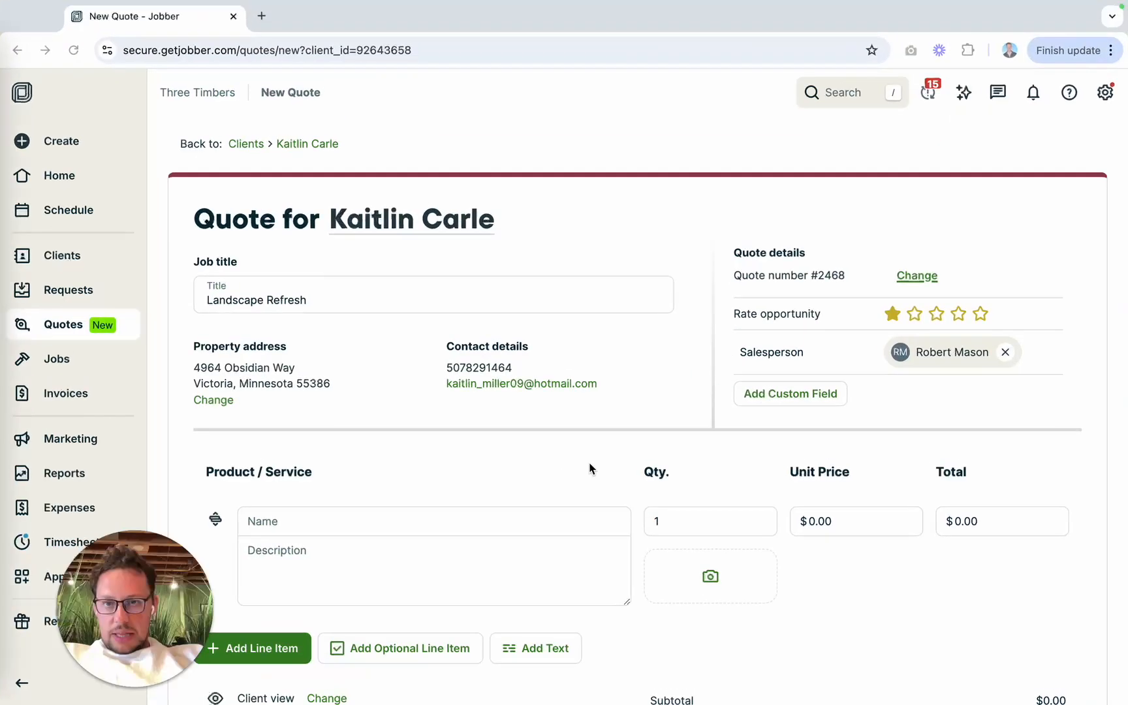
pyautogui.click(347, 525)
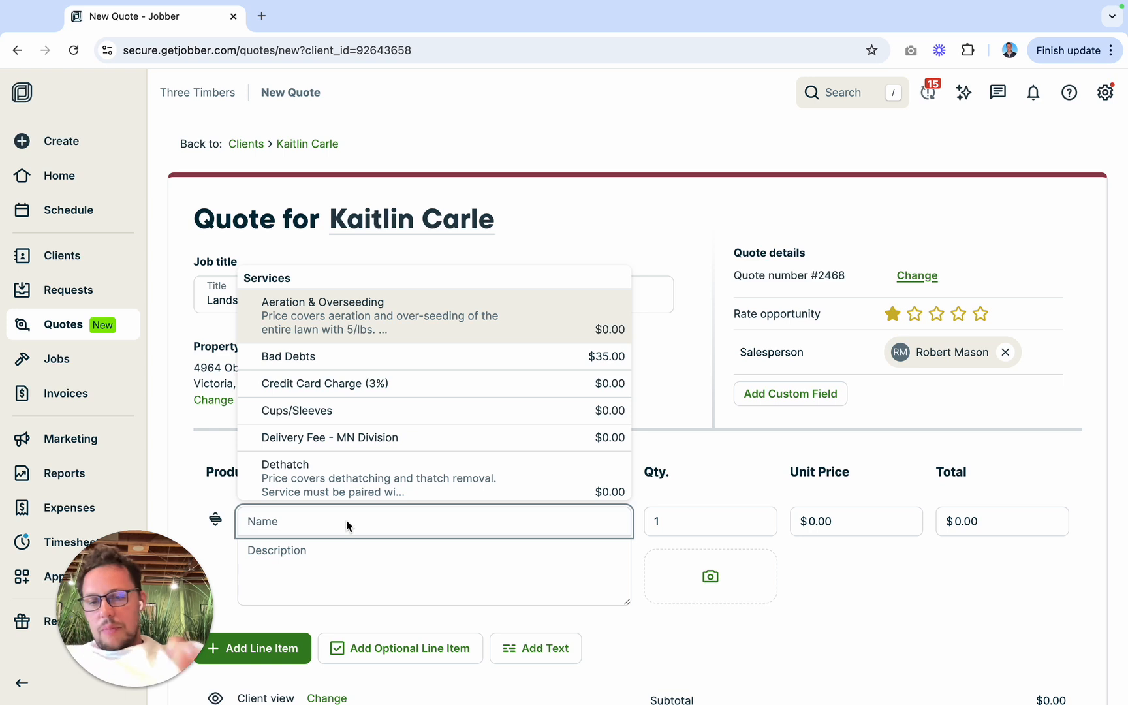
pyautogui.write('misc')
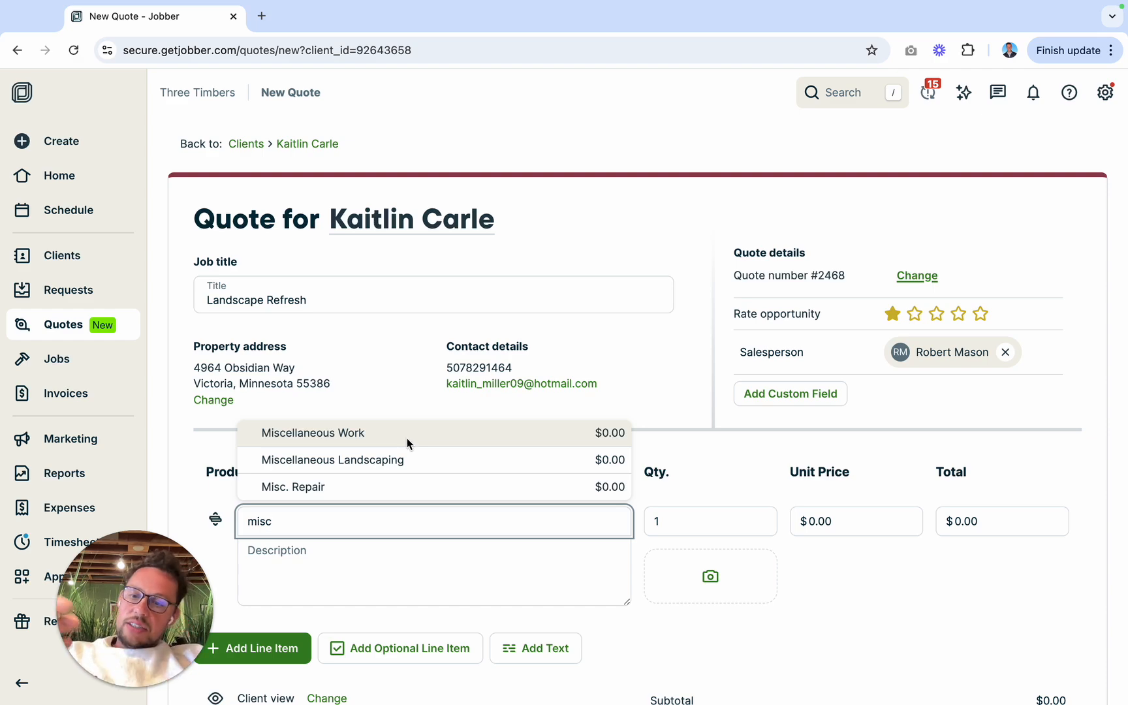
pyautogui.click(406, 439)
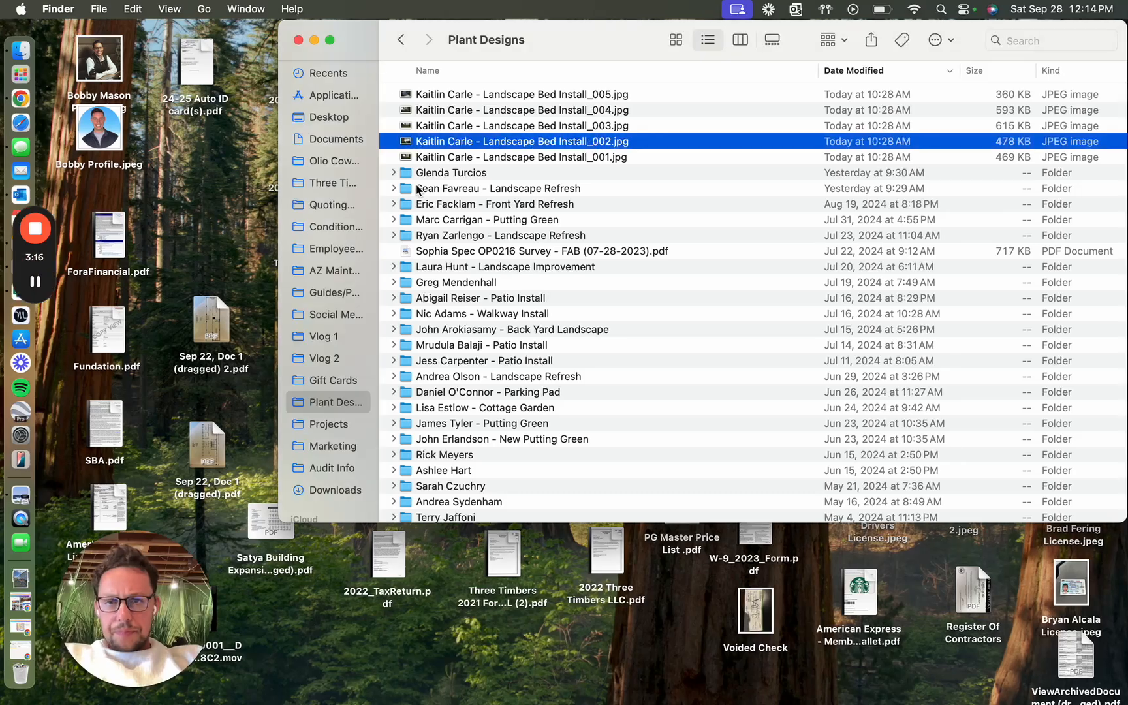
# Step: Switch to Finder and open the Rock Calculator workbook from the Quoting Spreadsheets folder
pyautogui.click(336, 250)
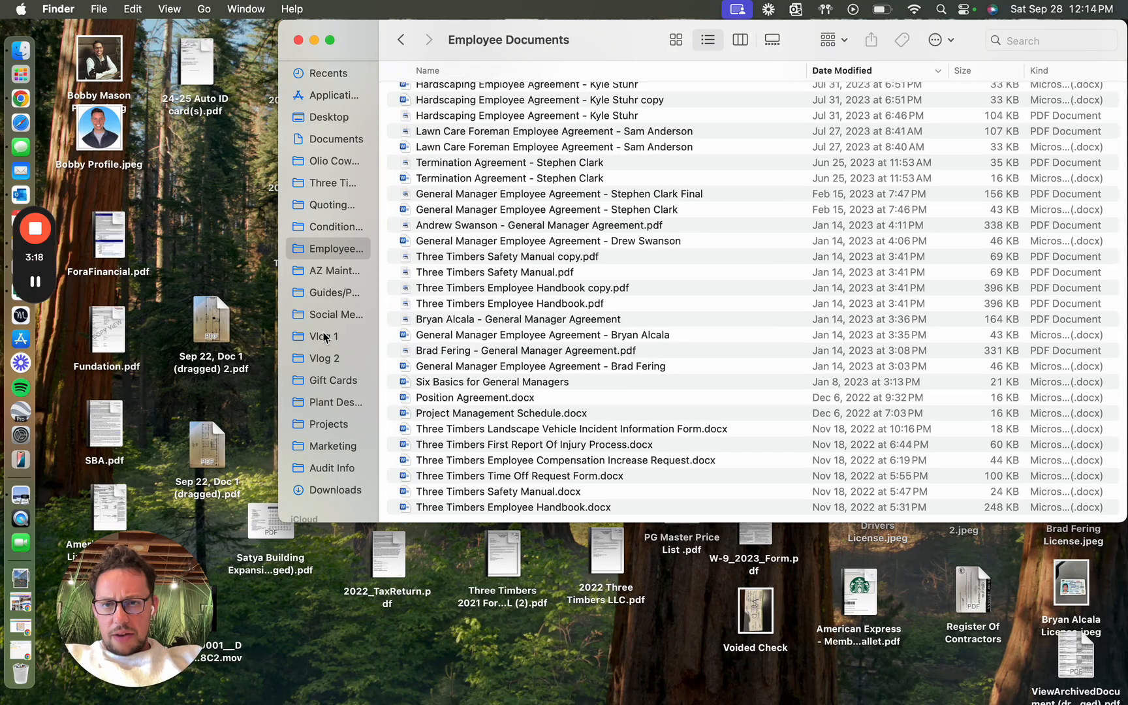
pyautogui.click(331, 206)
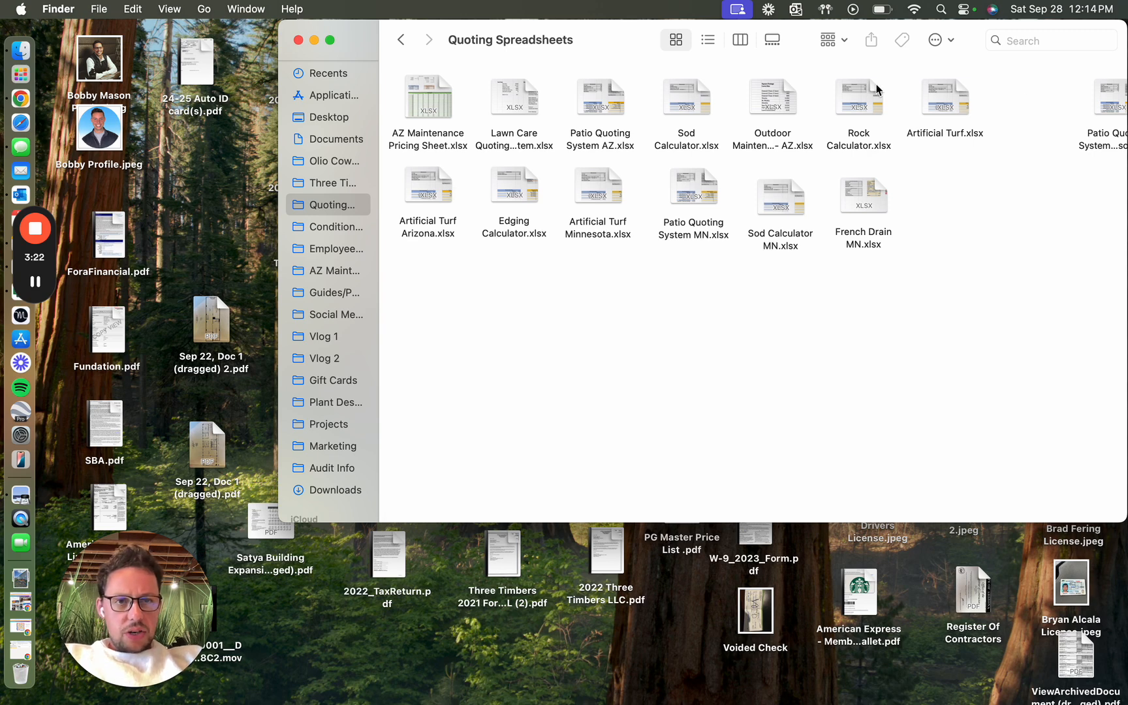
pyautogui.doubleClick(863, 106)
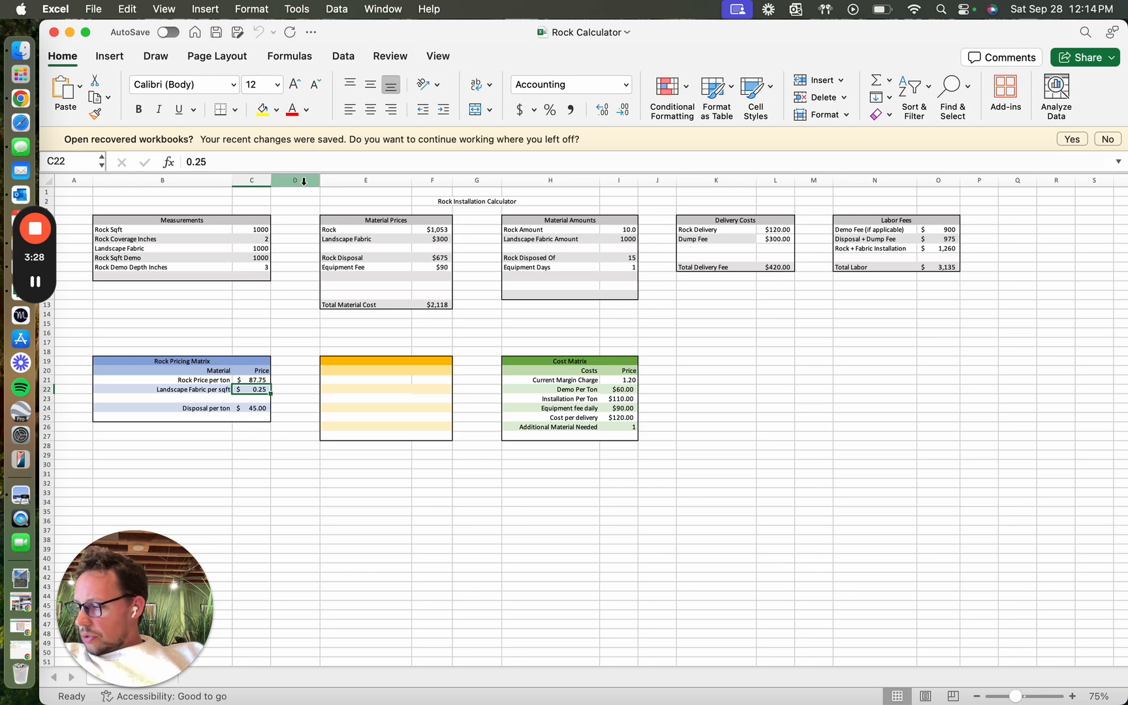
# Step: Set both the Rock Sqft and the Landscape Fabric measurements to 560 in the Rock Installation Calculator
pyautogui.click(262, 231)
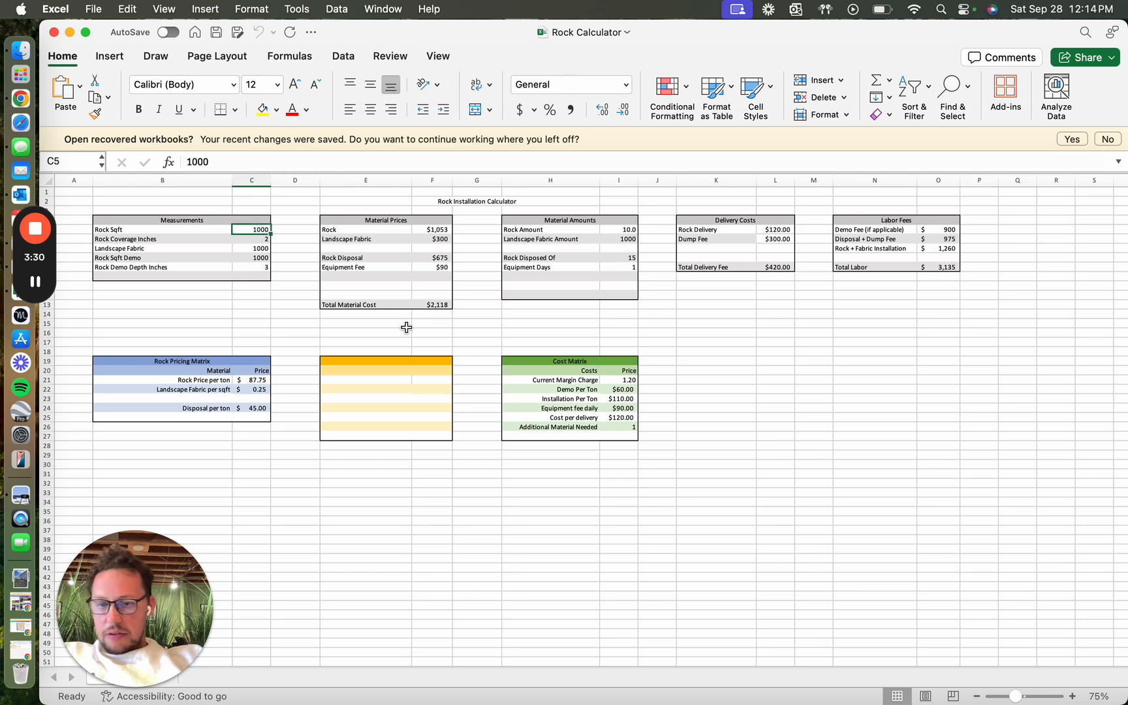
pyautogui.write('560')
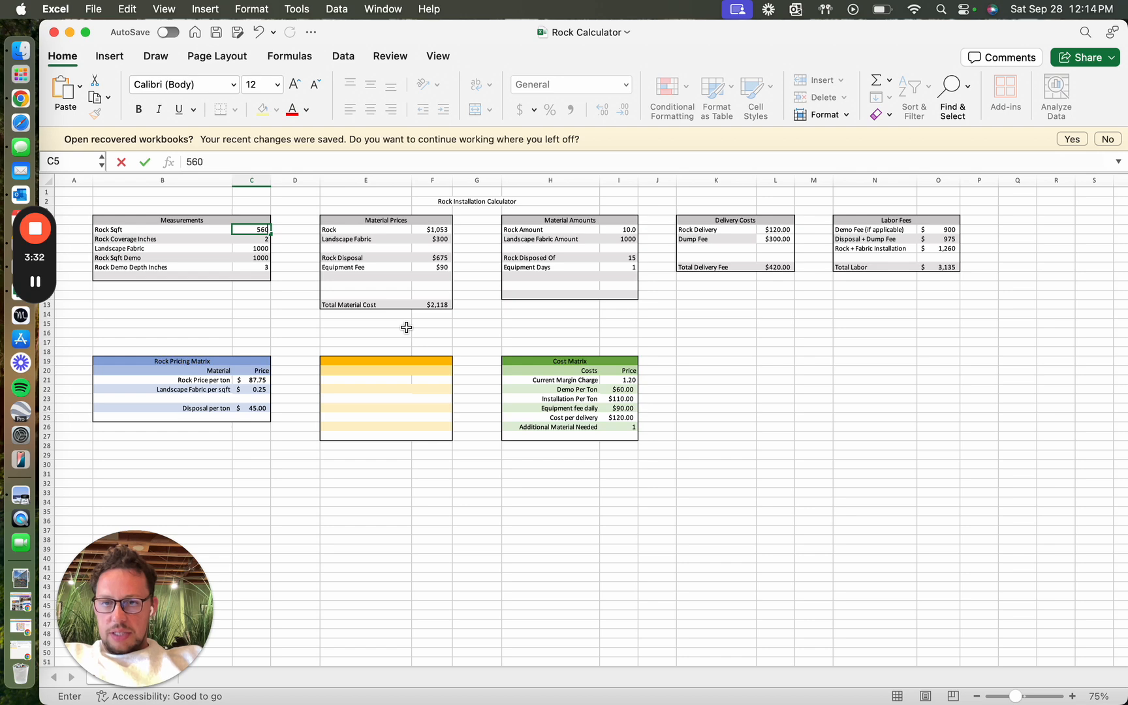
pyautogui.press('Return')
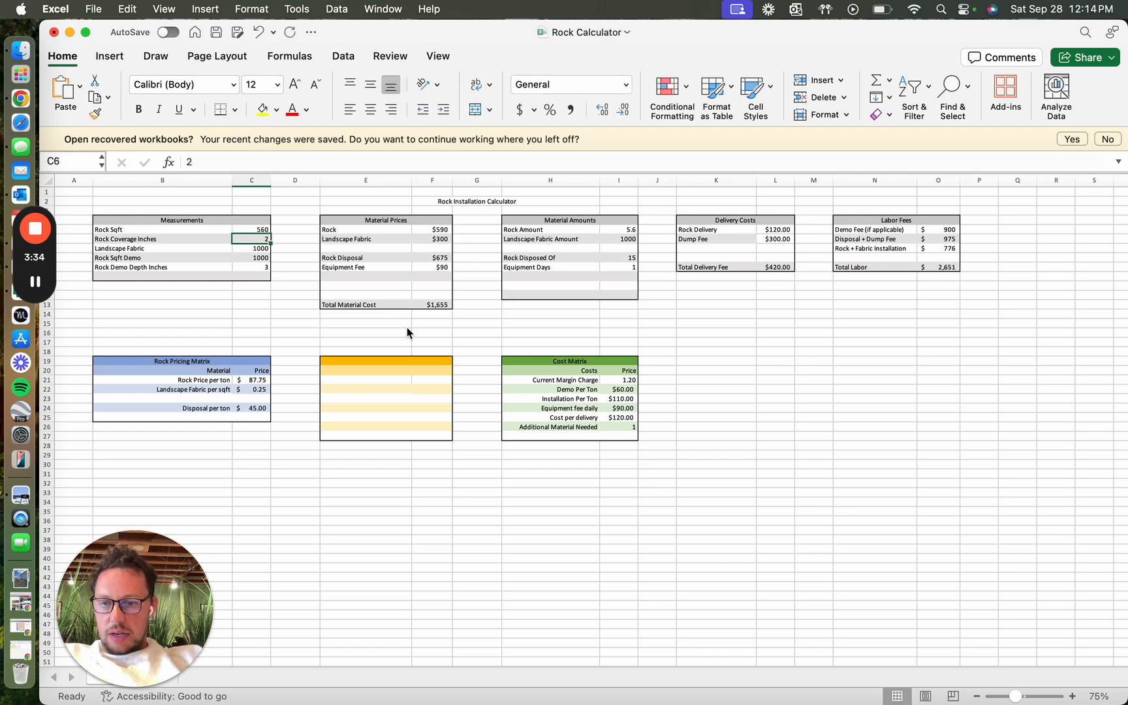
pyautogui.press('Return')
pyautogui.write('560')
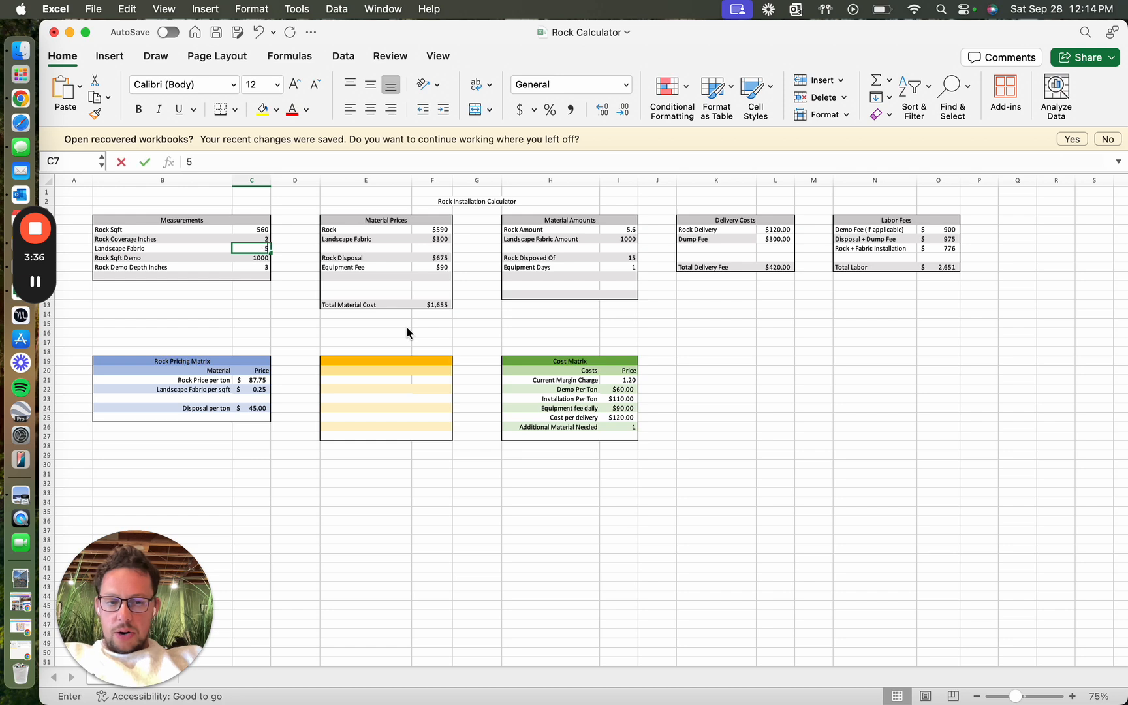
pyautogui.press('Return')
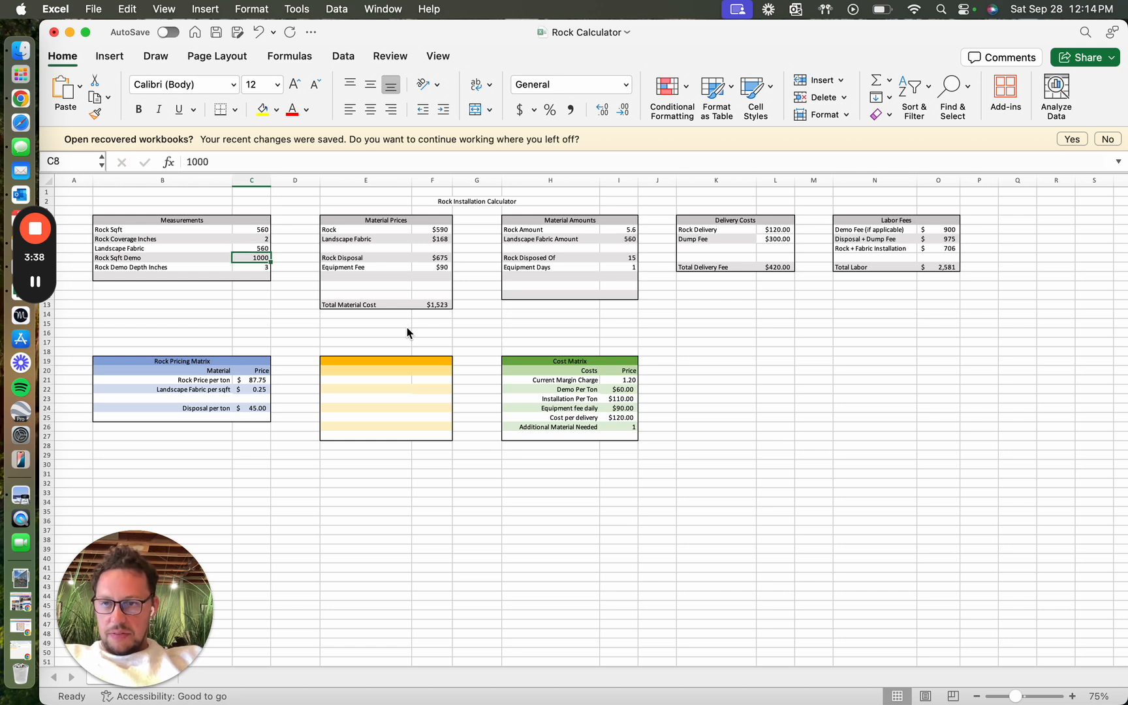
# Step: Set Rock Sqft Demo to 560 and Rock Demo Depth Inches to 2 in the Measurements table
pyautogui.write('560')
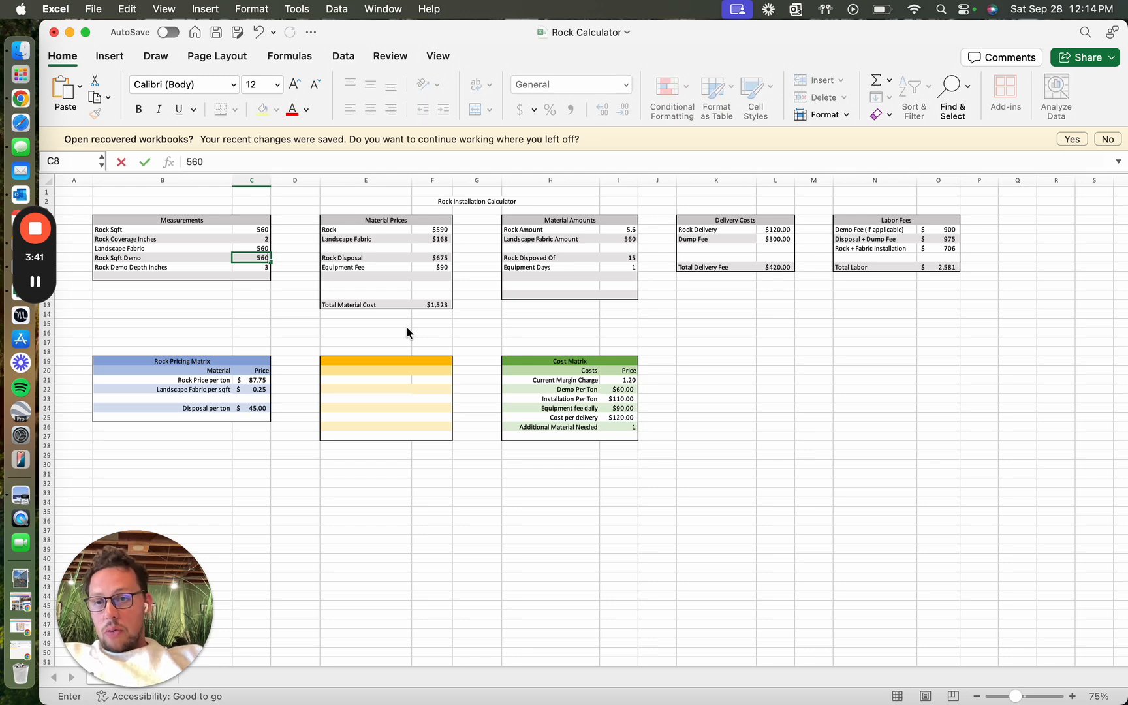
pyautogui.press('Return')
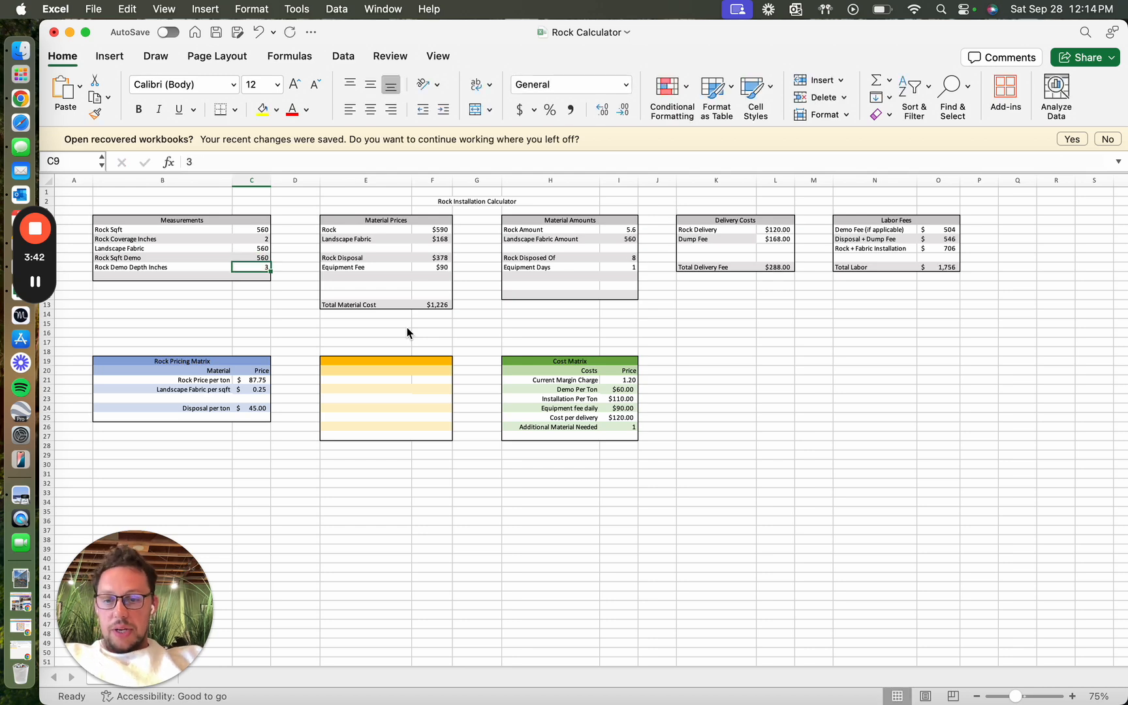
pyautogui.write('2')
pyautogui.press('Return')
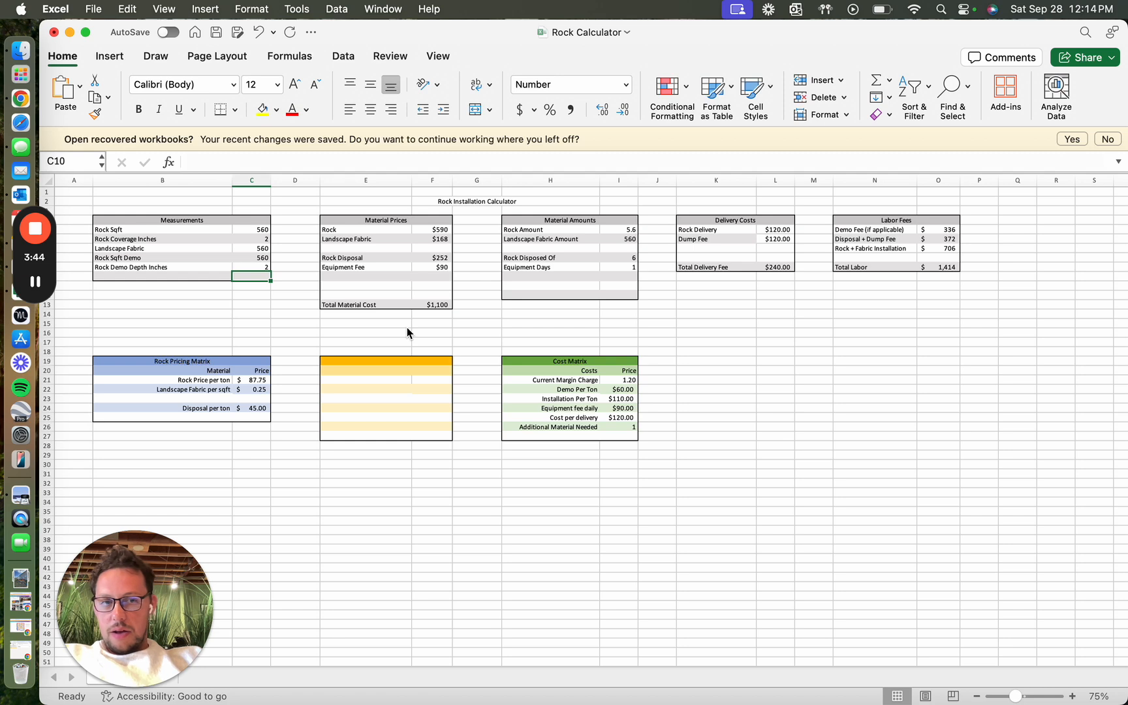
# Step: Look up the per-ton price of 1 1/2" Multi-Colored River rock on the Decorative Rock page of the contractor price list
pyautogui.click(266, 380)
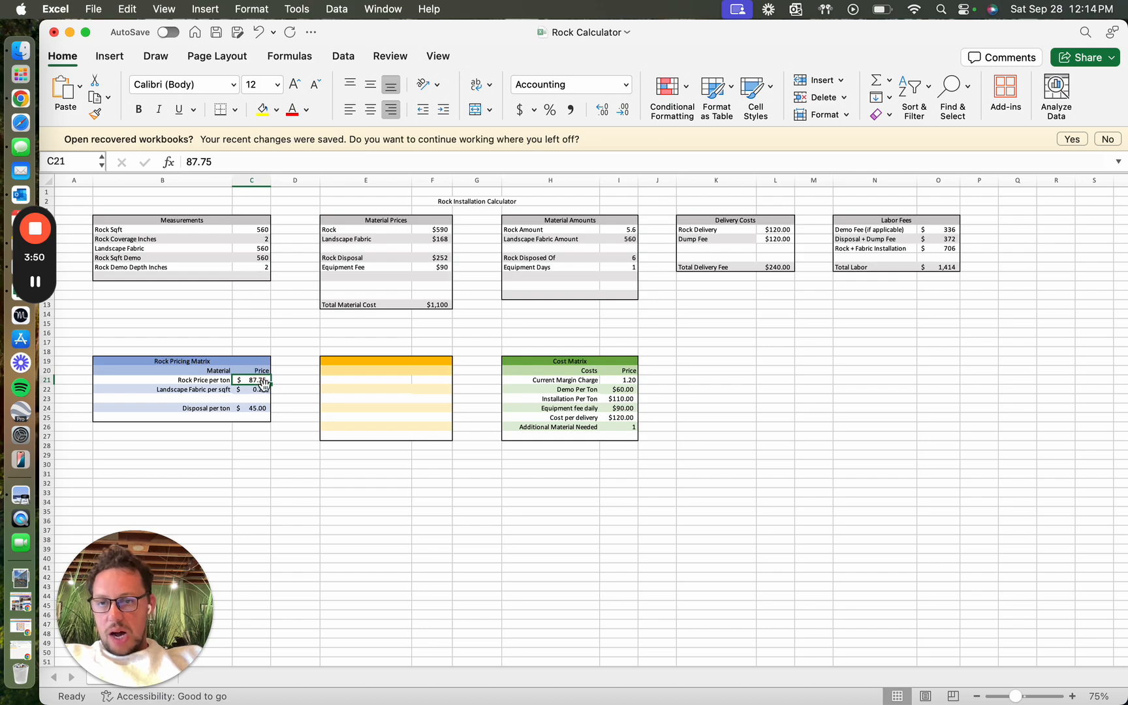
pyautogui.hotkey('ctrl', 'Right')
pyautogui.hotkey('ctrl', 'Right')
pyautogui.hotkey('ctrl', 'Right')
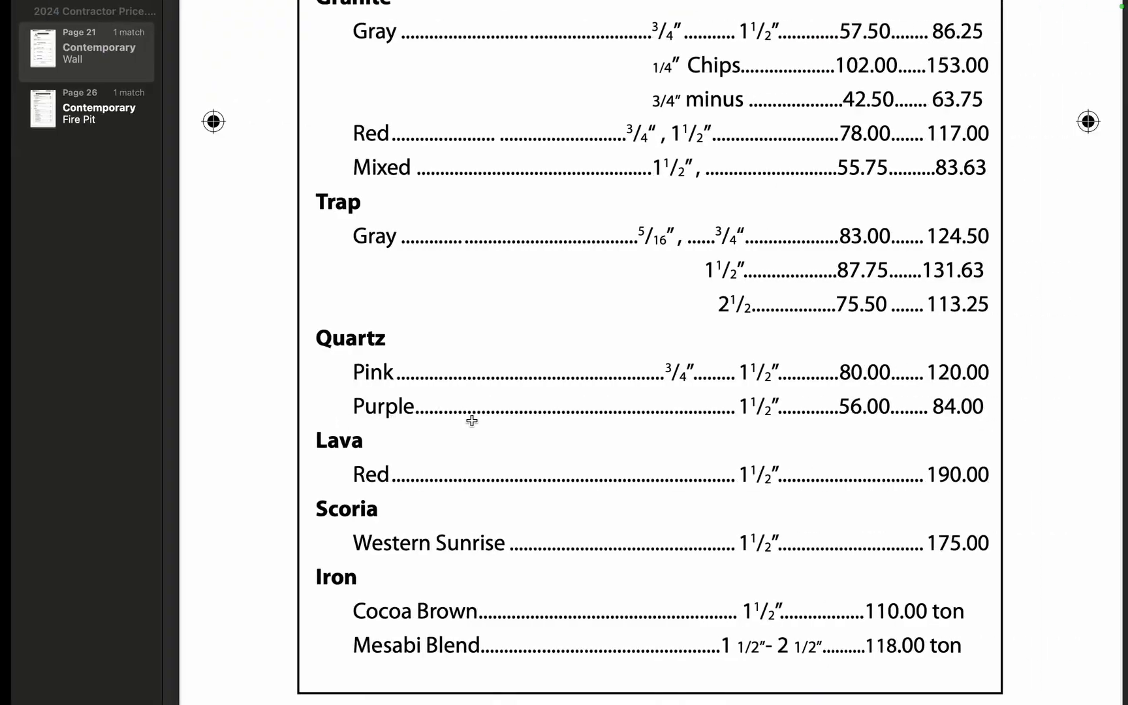
pyautogui.hotkey('ctrl', 'Right')
pyautogui.hotkey('ctrl', 'Left')
pyautogui.scroll(3, 662, 395)
pyautogui.scroll(10, 662, 394)
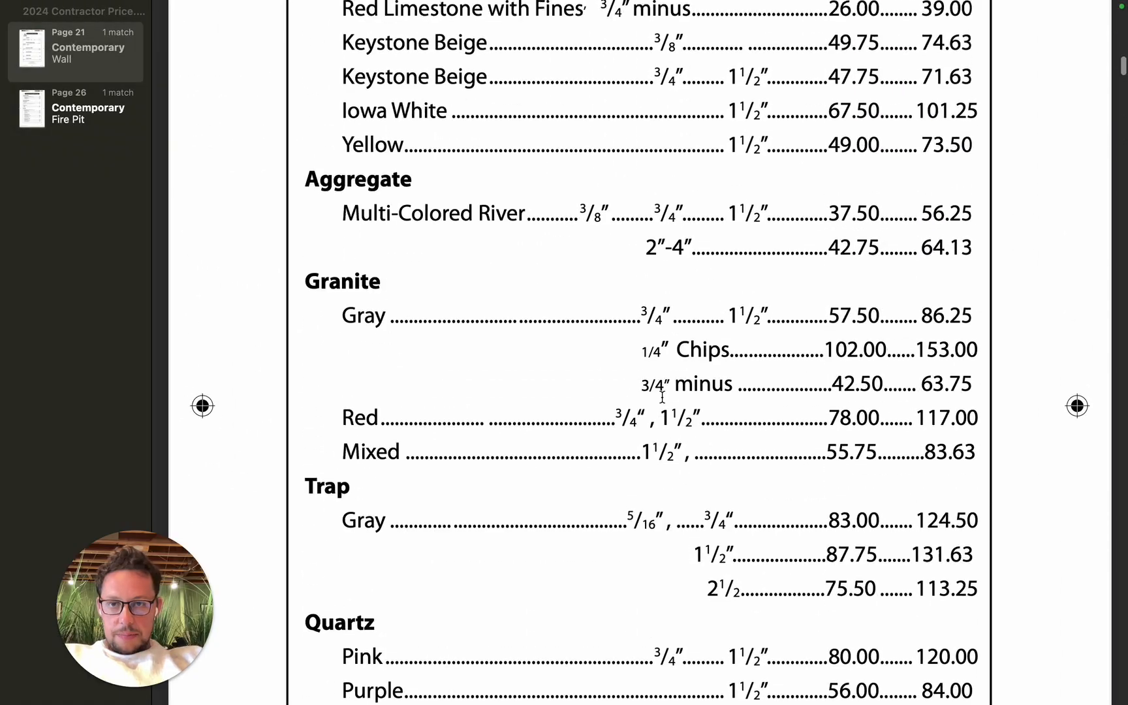
pyautogui.scroll(-7, 480, 503)
pyautogui.scroll(-10, 479, 504)
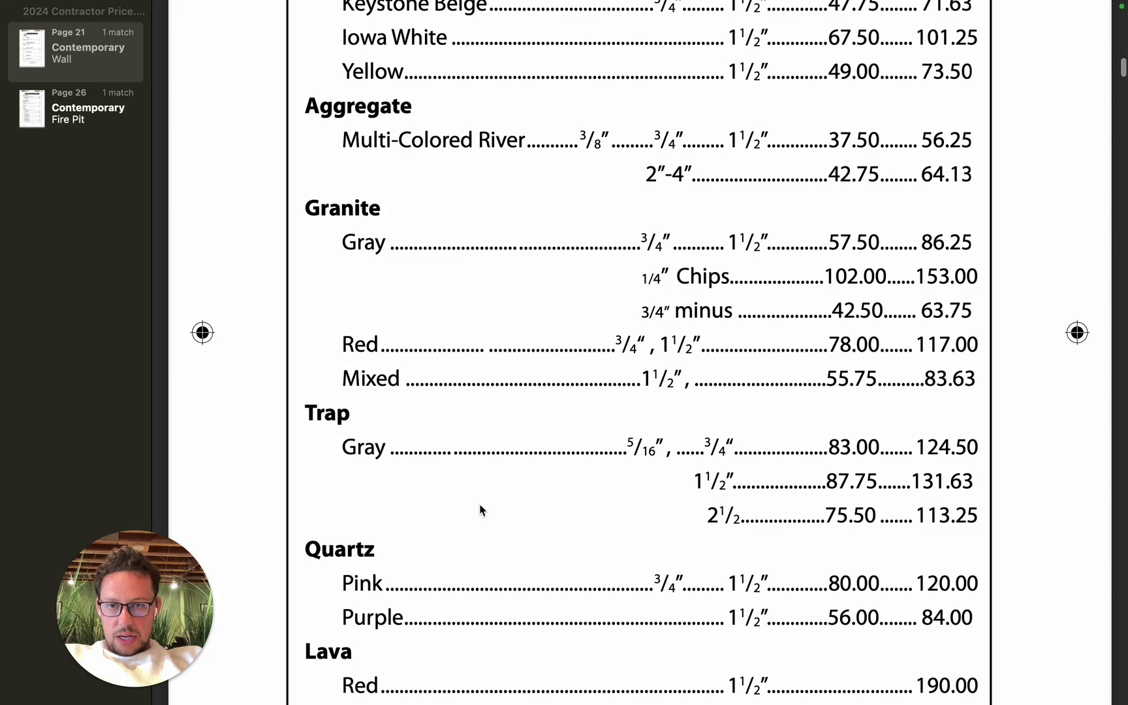
pyautogui.scroll(18, 499, 425)
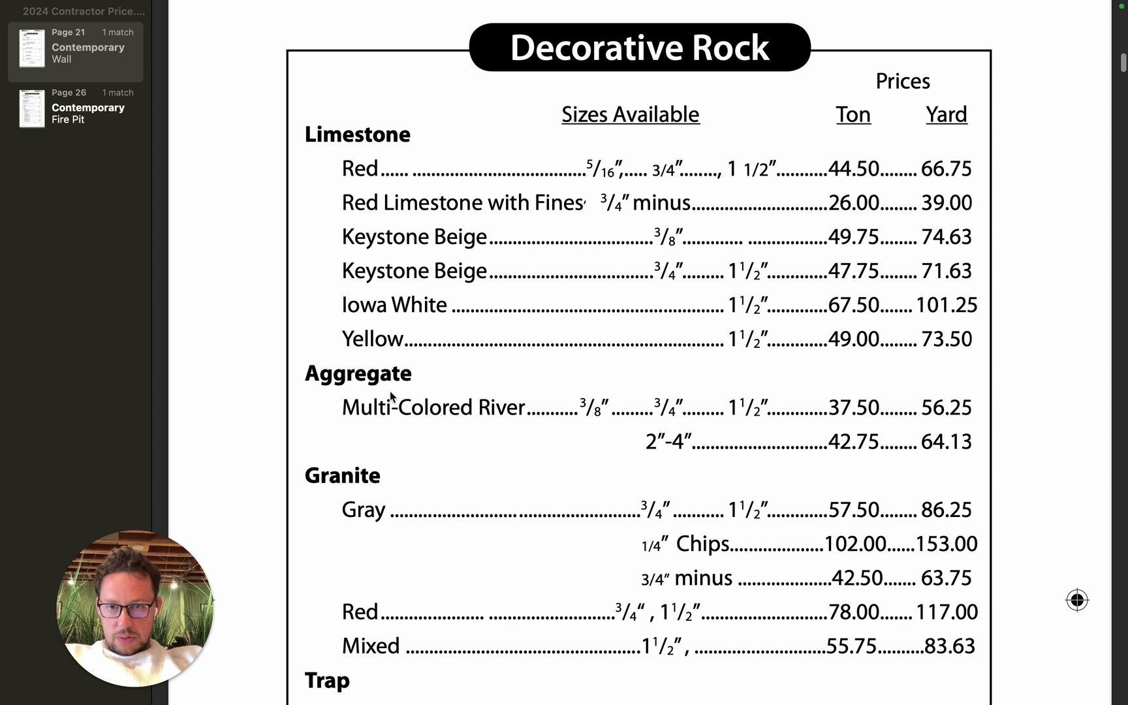
pyautogui.moveTo(343, 409); pyautogui.dragTo(520, 406)
pyautogui.moveTo(714, 398); pyautogui.dragTo(773, 405)
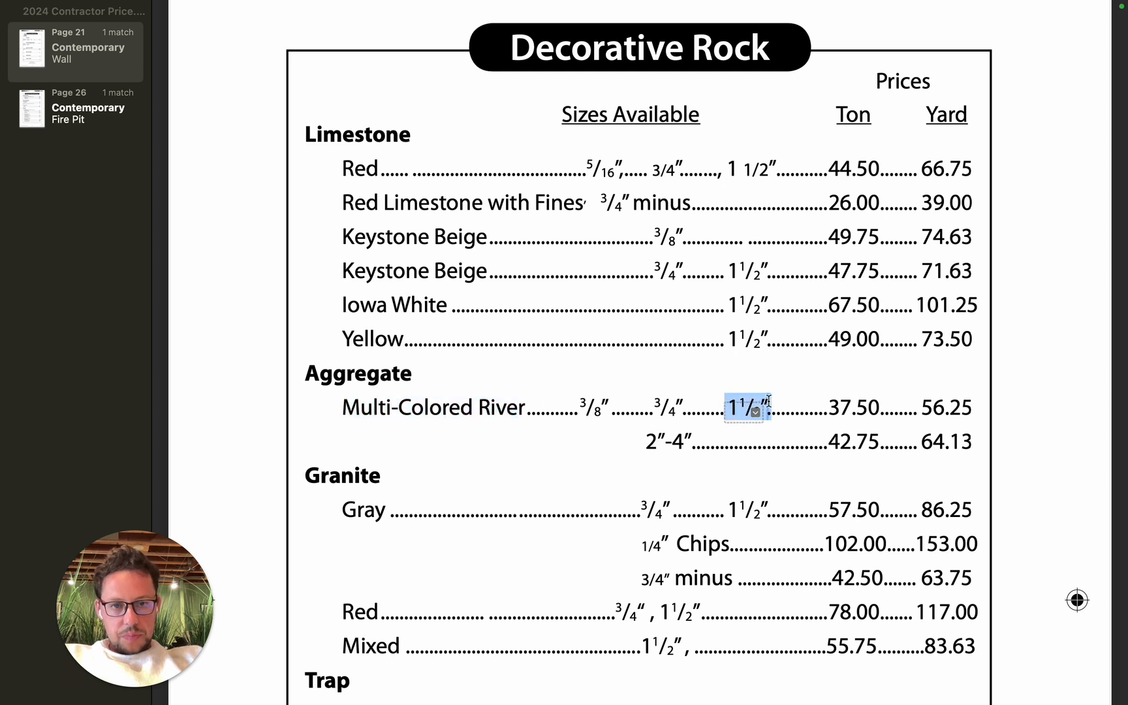
pyautogui.click(861, 405)
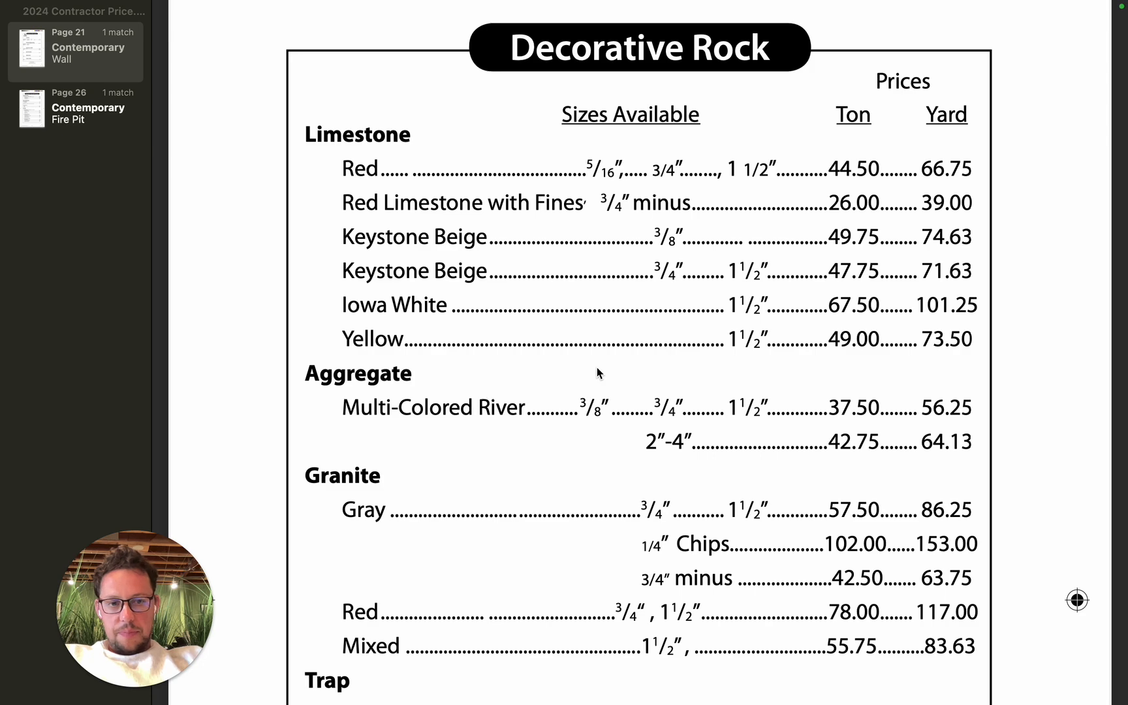
# Step: Return to the Rock Calculator workbook in Excel and set Rock Price per ton to 37.5 in the Rock Pricing Matrix
pyautogui.hotkey('ctrl', 'Left')
pyautogui.hotkey('ctrl', 'Left')
pyautogui.hotkey('ctrl', 'Left')
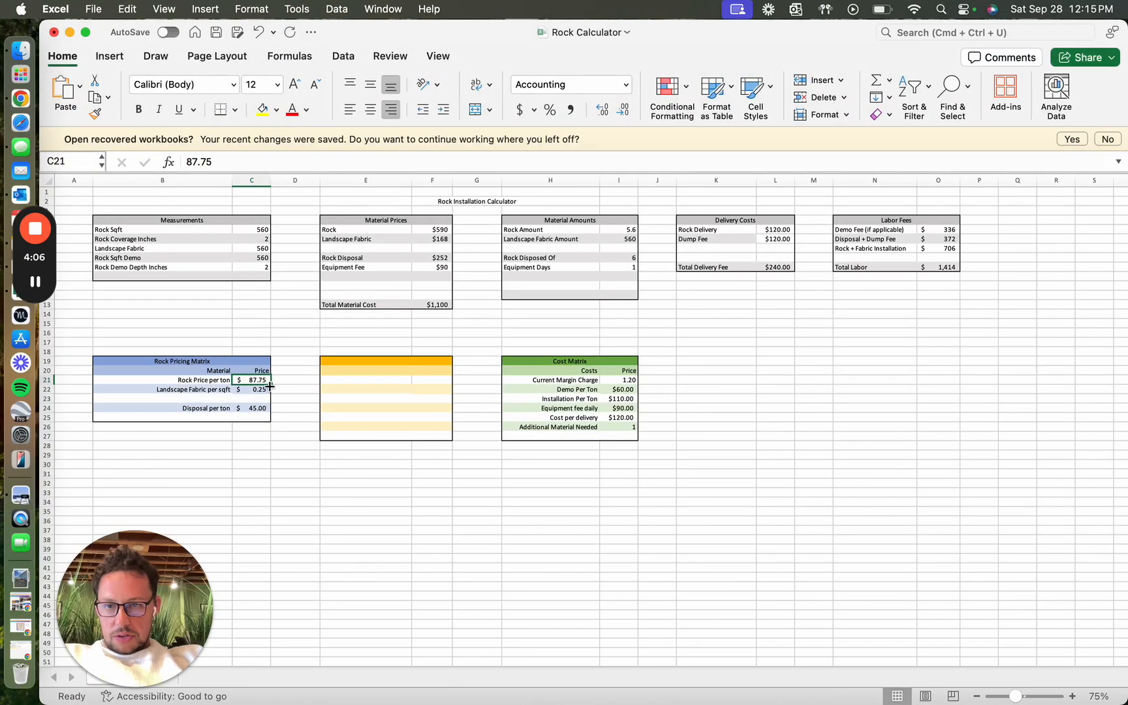
pyautogui.write('37.5')
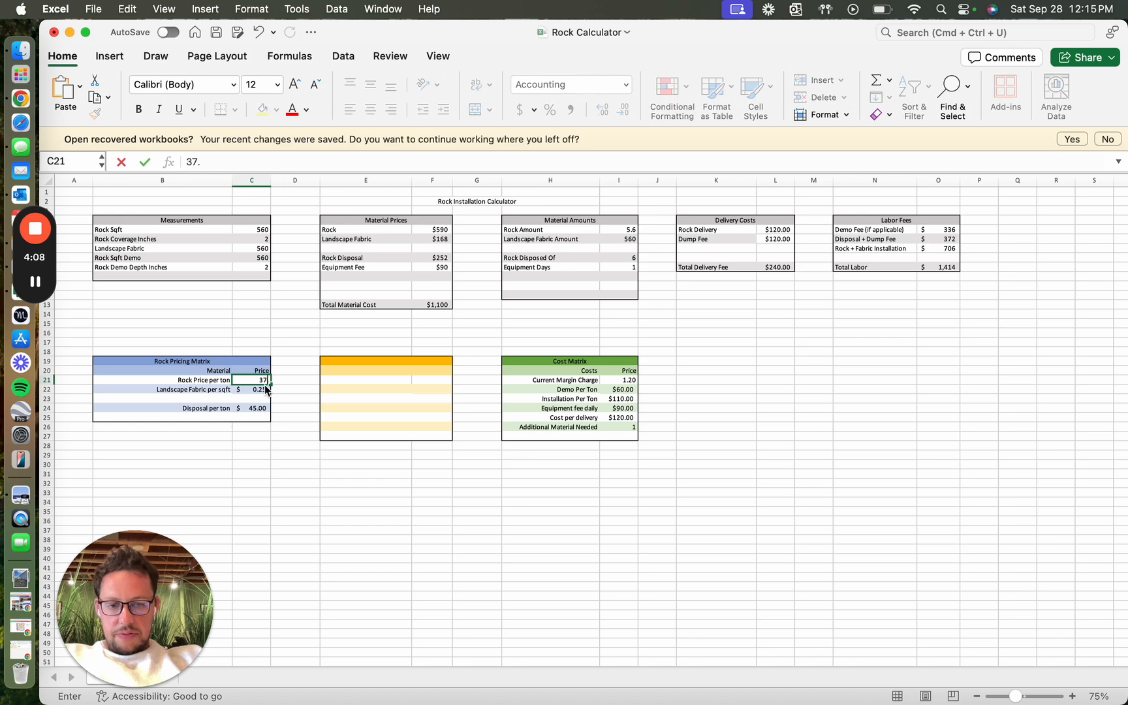
pyautogui.press('Return')
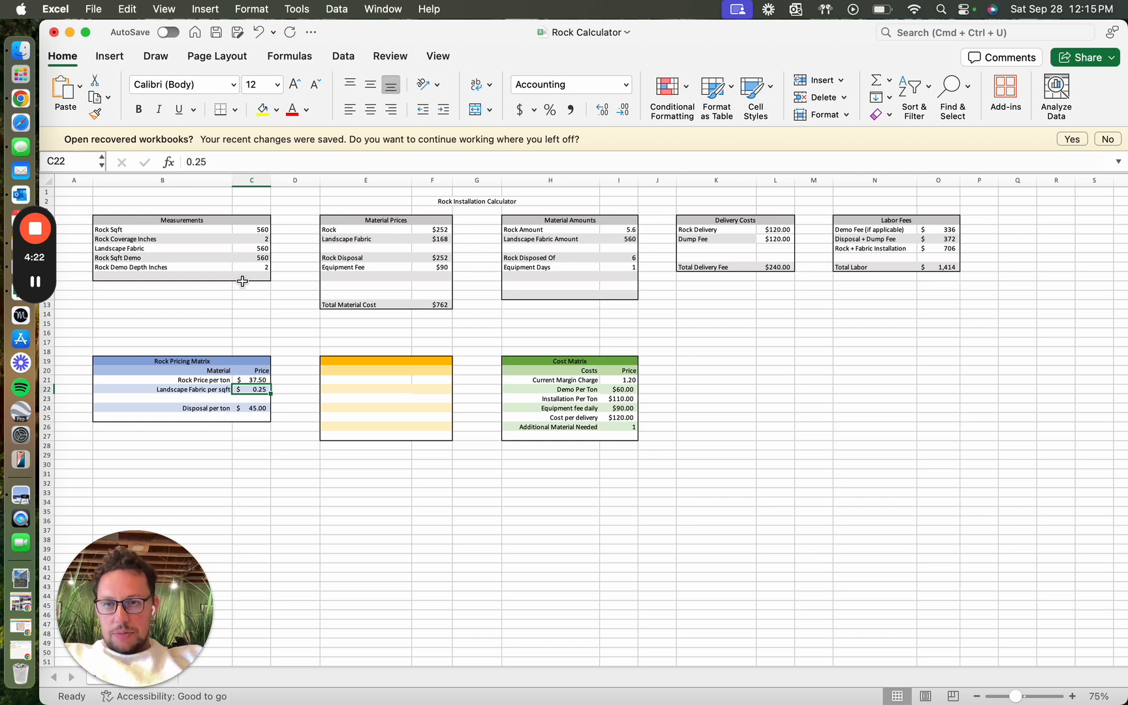
# Step: Check the rock measurements against the Rock Amount formula and set Rock Coverage Inches to 3
pyautogui.click(259, 229)
pyautogui.click(260, 239)
pyautogui.click(262, 258)
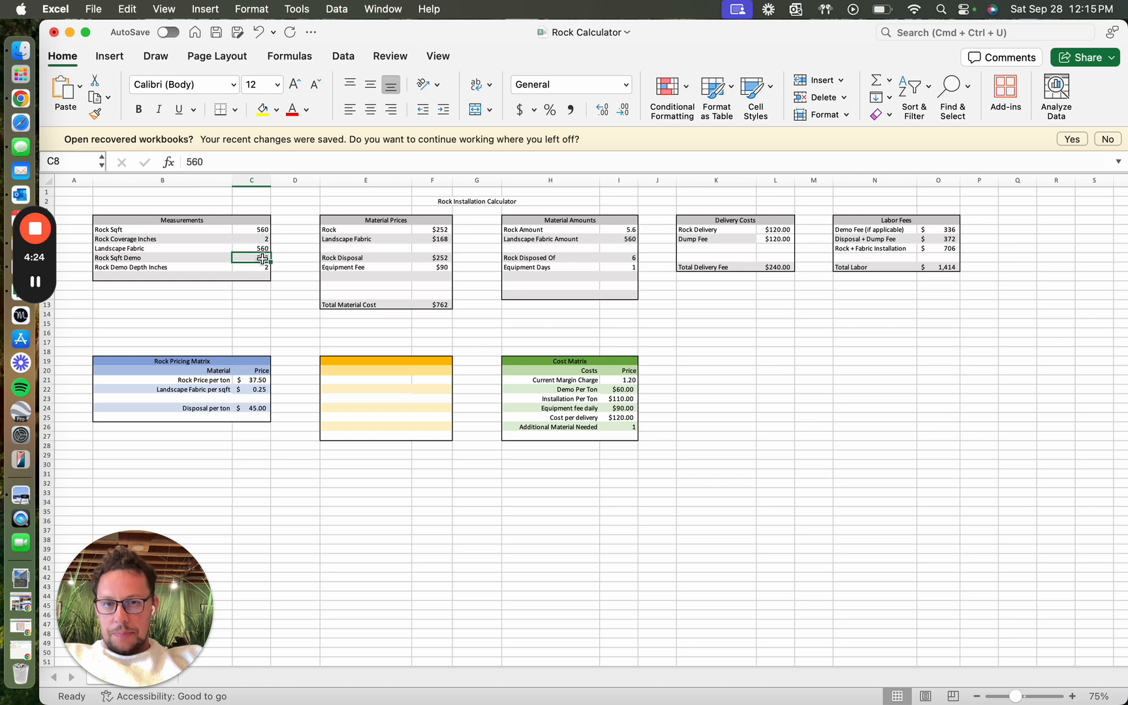
pyautogui.click(591, 233)
pyautogui.click(615, 234)
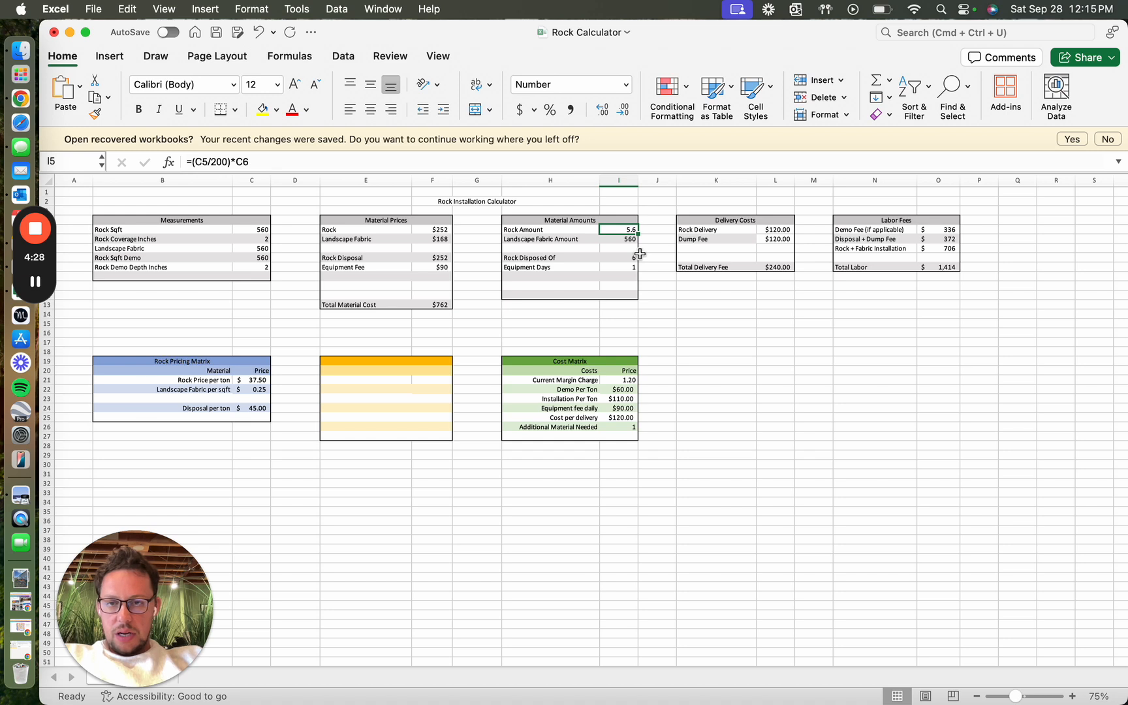
pyautogui.click(250, 239)
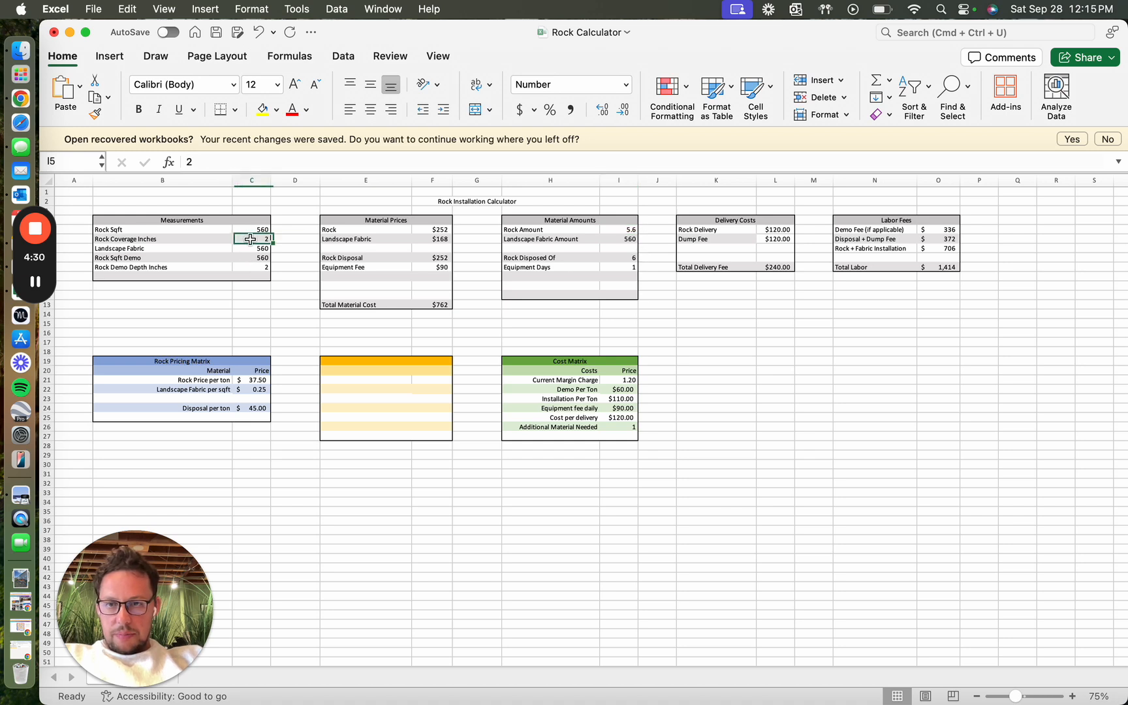
pyautogui.write('3')
pyautogui.press('Return')
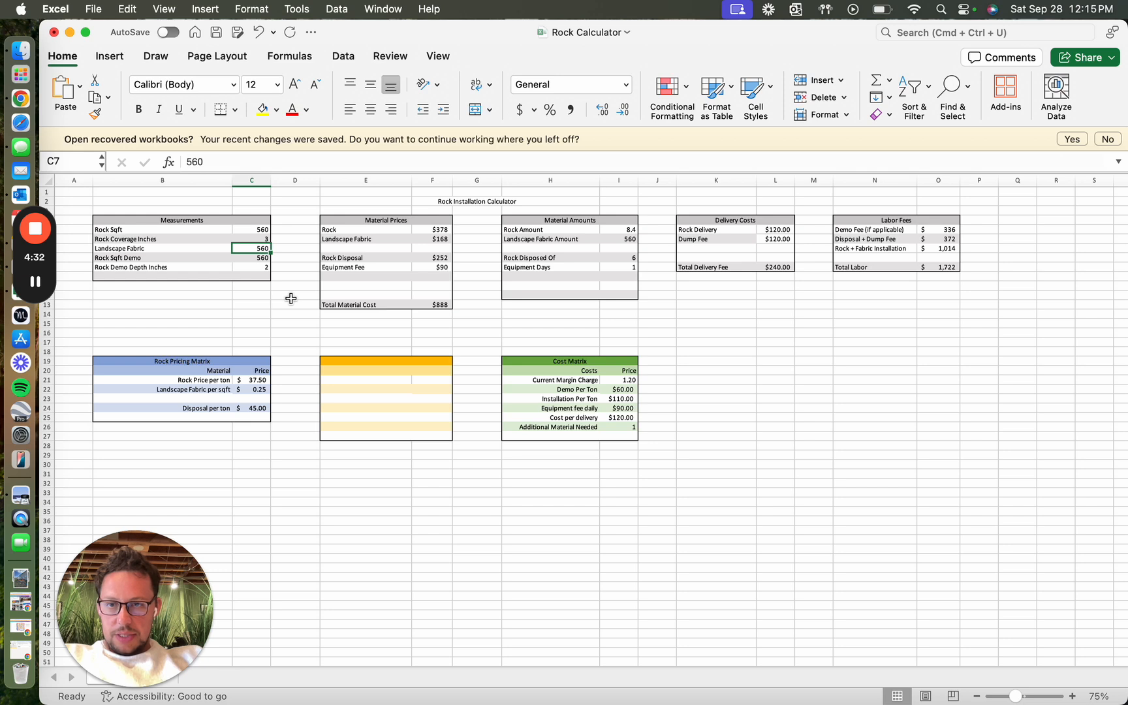
pyautogui.click(627, 230)
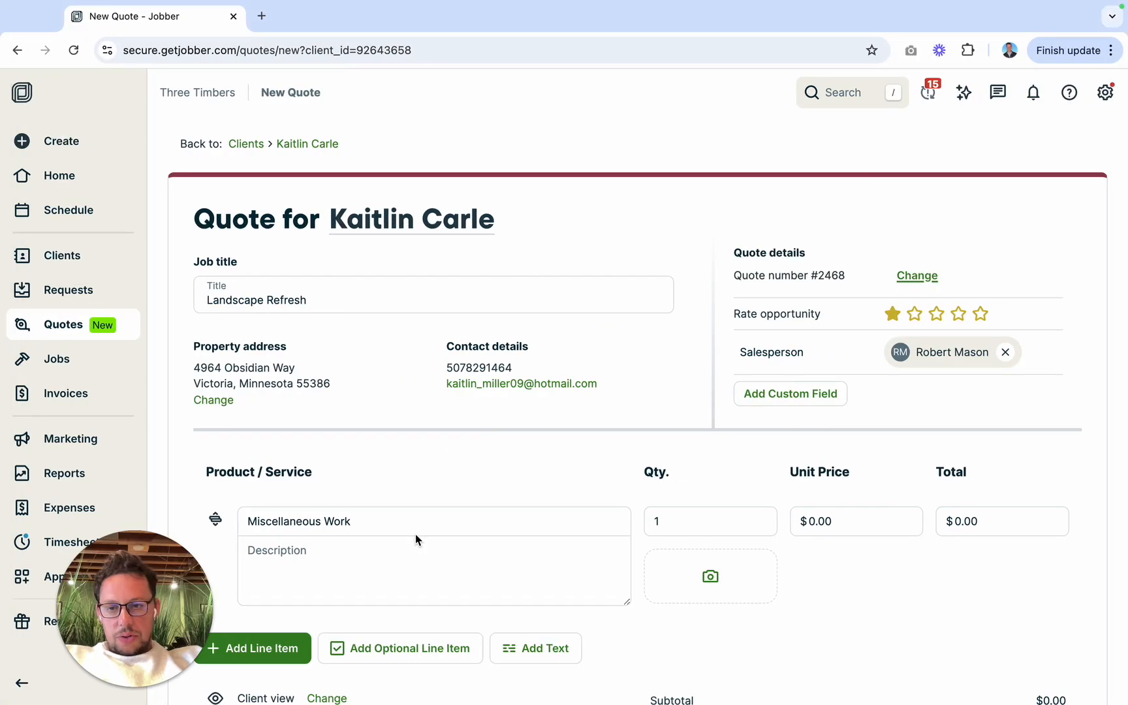
# Step: Switch to the Jobber quote and enter "Demo - $336.00" as the Miscellaneous Work description, using the calculator's demo fee
pyautogui.click(374, 554)
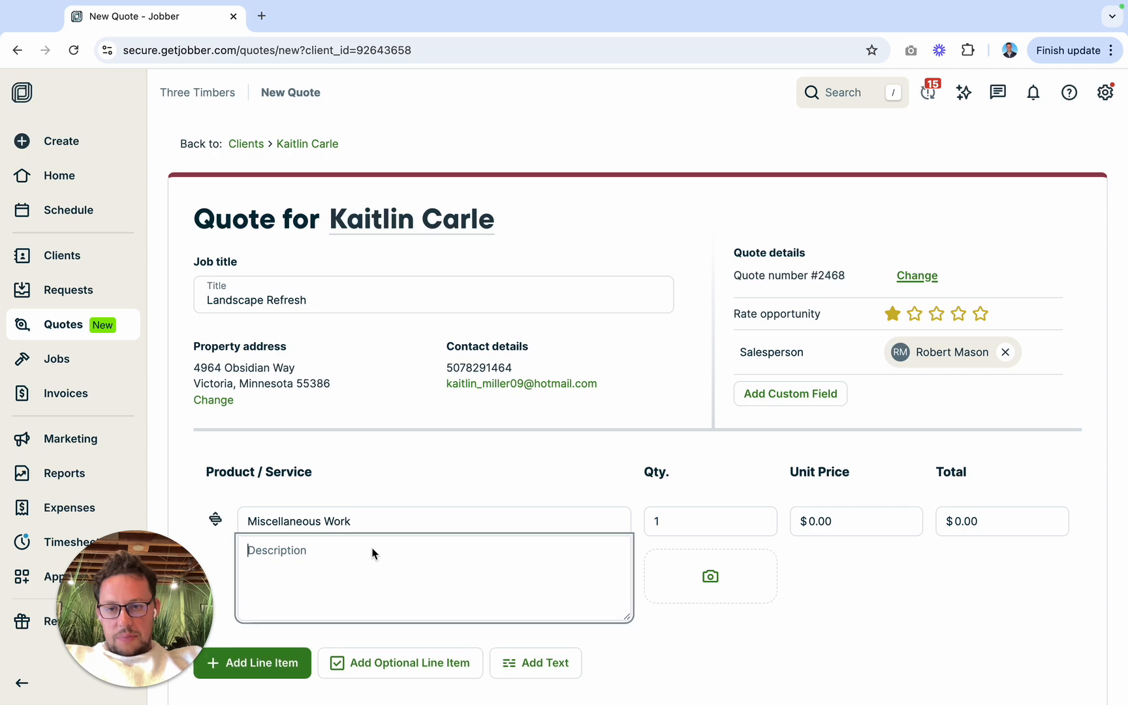
pyautogui.write('Demo -')
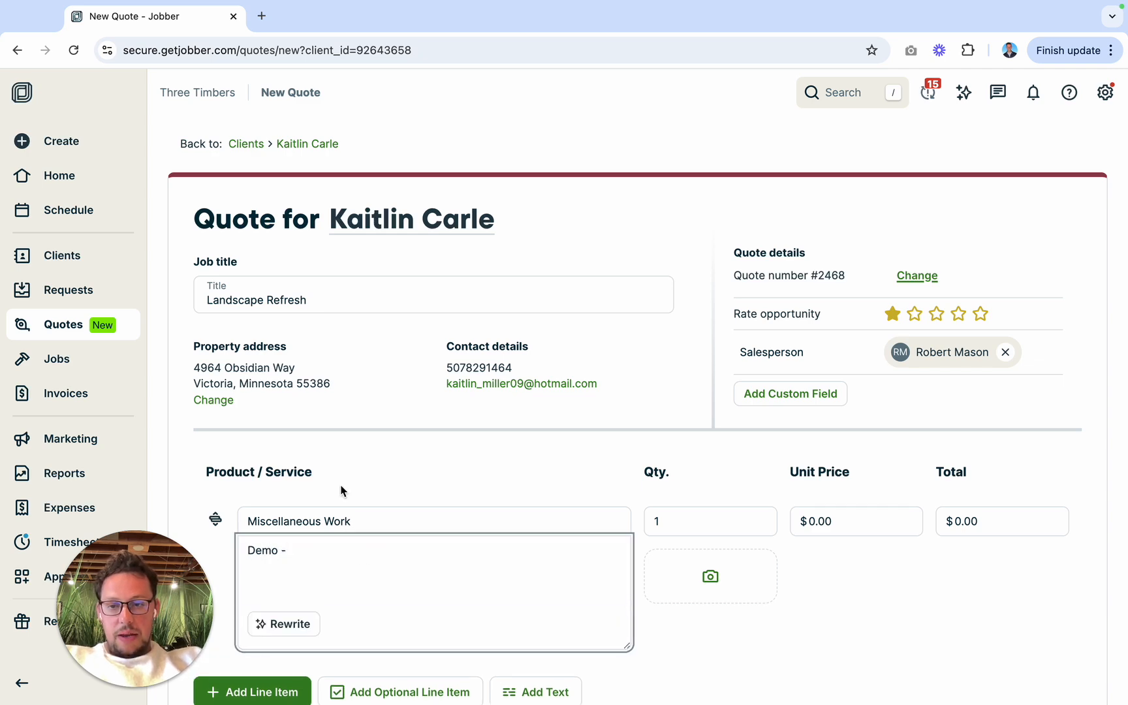
pyautogui.hotkey('ctrl', 'Left')
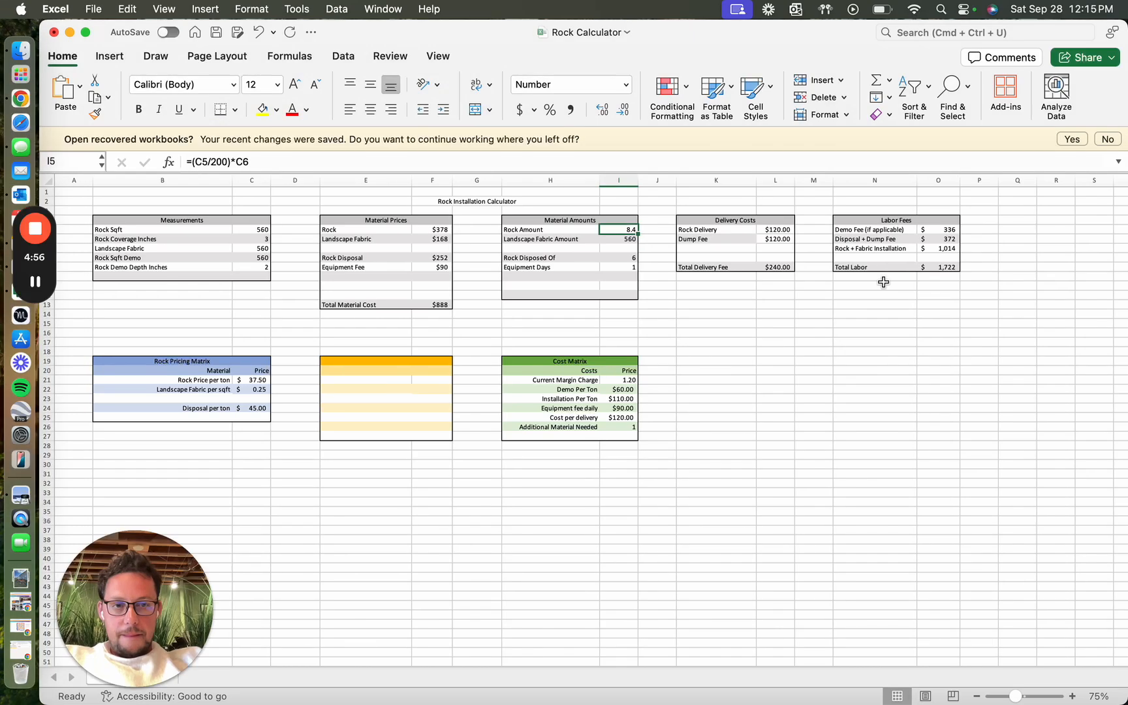
pyautogui.hotkey('ctrl', 'Right')
pyautogui.write('-')
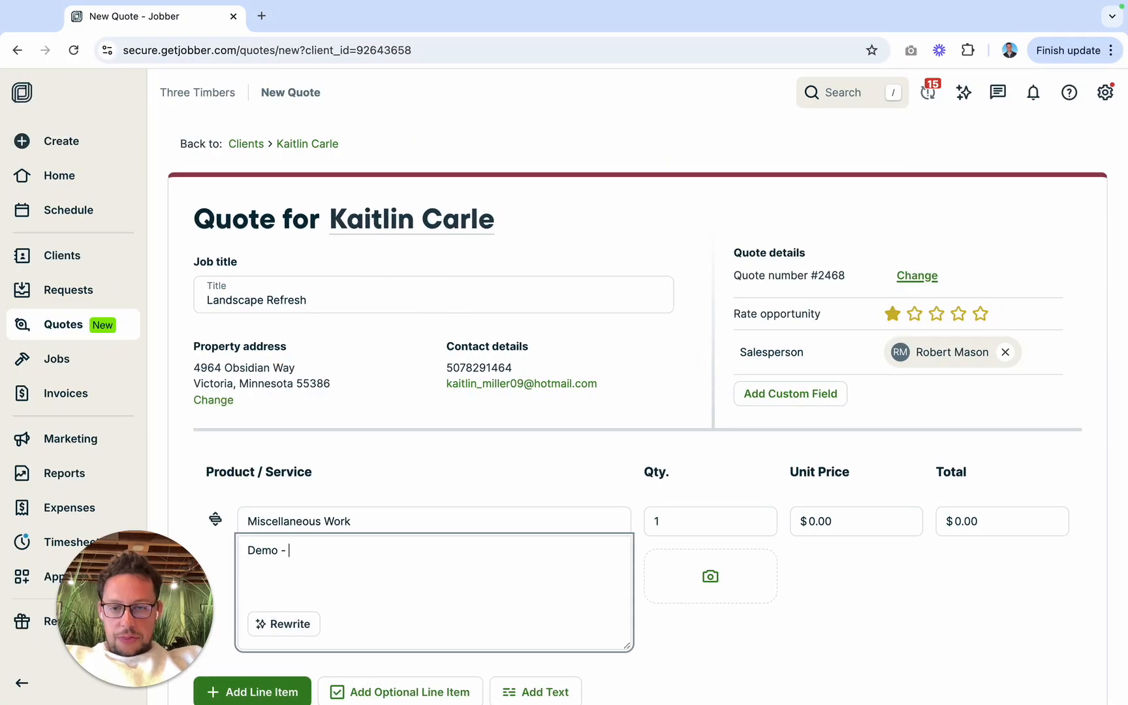
pyautogui.write(' $336.00 ')
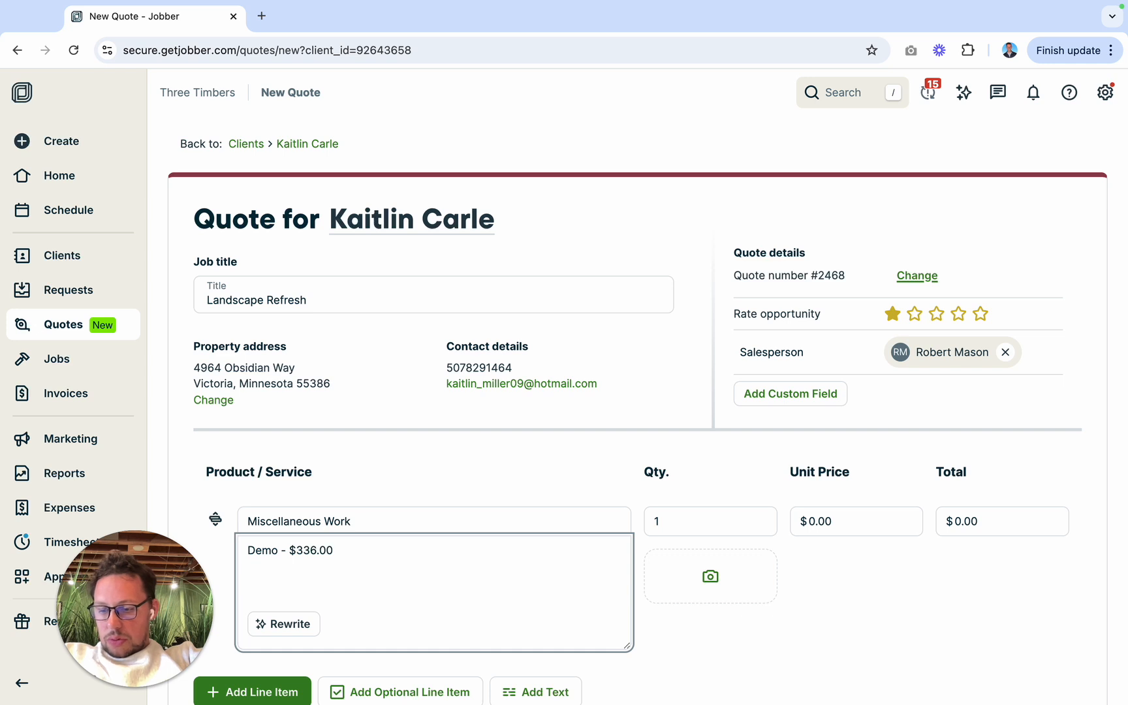
pyautogui.write('Diposl')
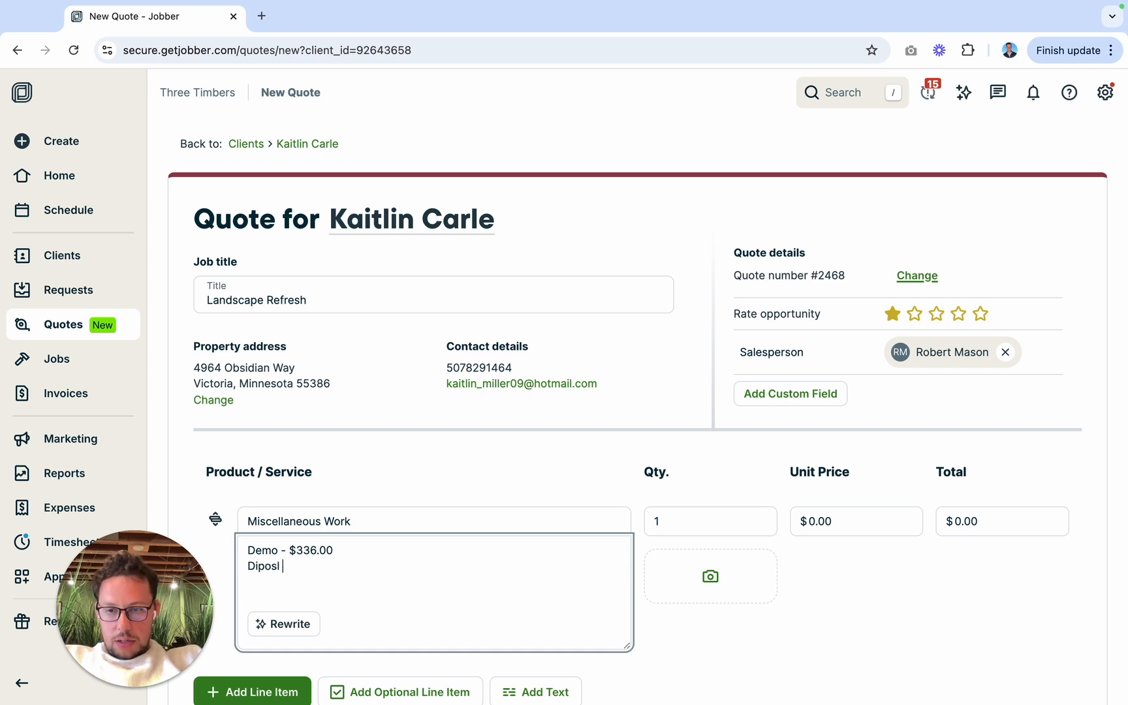
pyautogui.press('BackSpace')
pyautogui.write('al Fee')
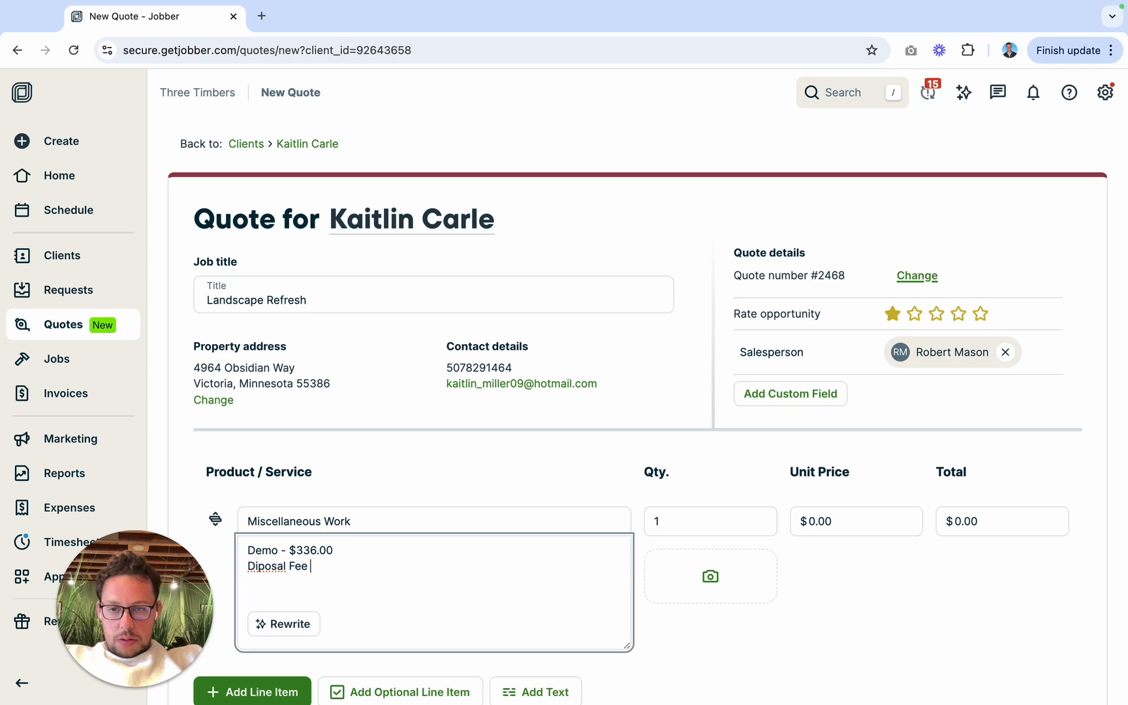
# Step: Add a second description line "Disposal Fee - $372.00" to Miscellaneous Work, using the Disposal + Dump Fee from the Rock Calculator
pyautogui.press('BackSpace')
pyautogui.press('BackSpace')
pyautogui.press('BackSpace')
pyautogui.press('BackSpace')
pyautogui.press('BackSpace')
pyautogui.press('BackSpace')
pyautogui.press('BackSpace')
pyautogui.press('BackSpace')
pyautogui.press('BackSpace')
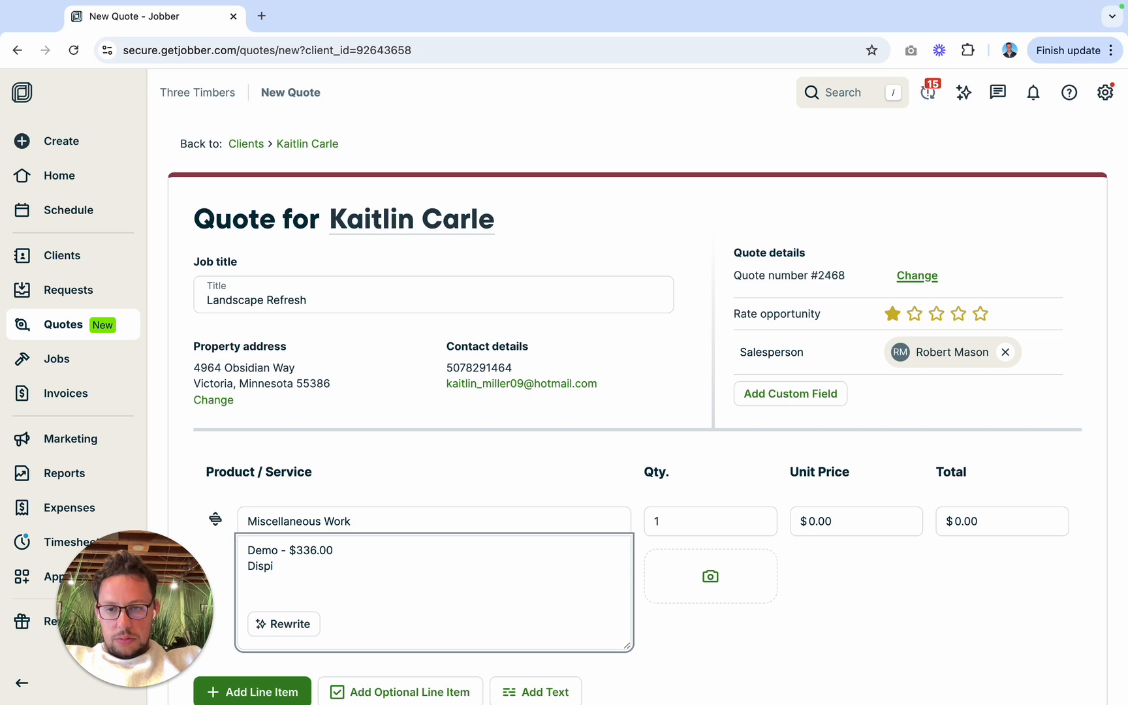
pyautogui.write('osal Fee -')
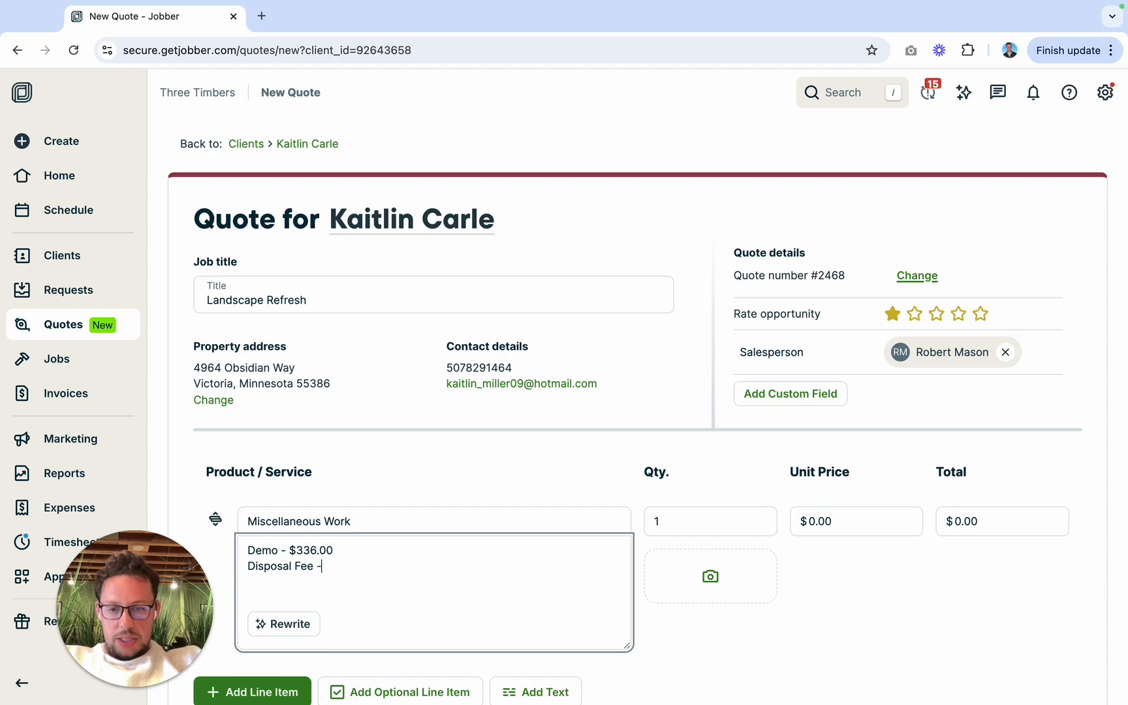
pyautogui.write(' $')
pyautogui.hotkey('ctrl', 'Left')
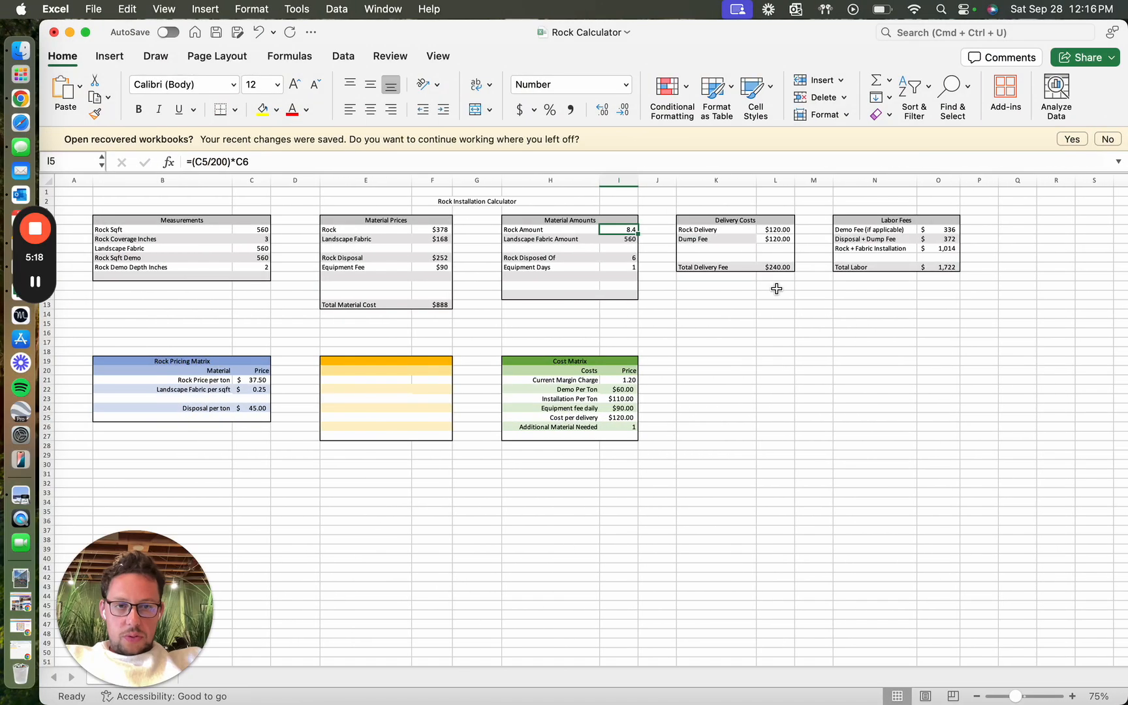
pyautogui.hotkey('ctrl', 'Right')
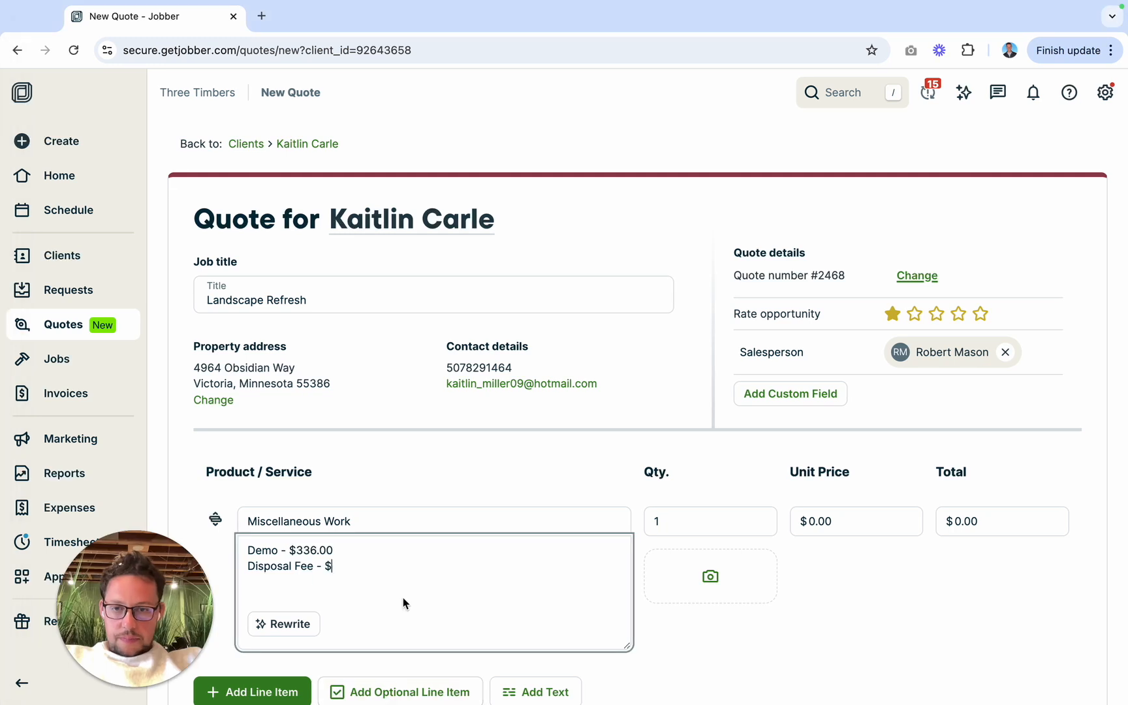
pyautogui.write('372.00')
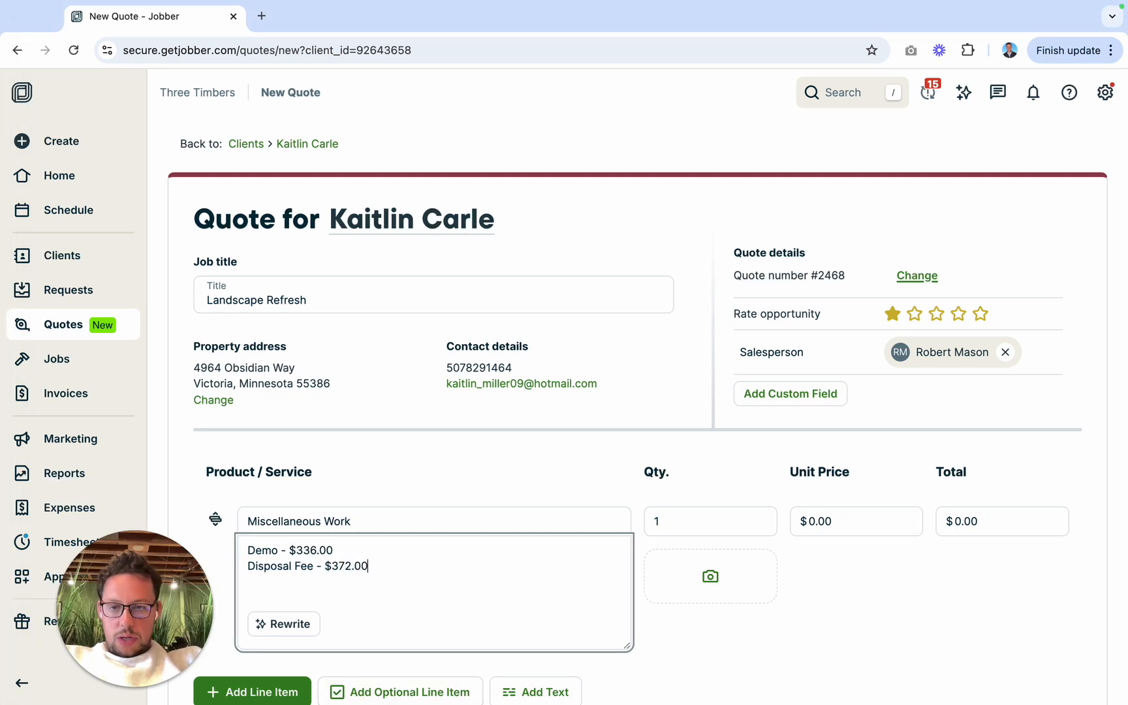
# Step: Set the unit price of the Miscellaneous Work line item to $708.00
pyautogui.scroll(-1, 521, 606)
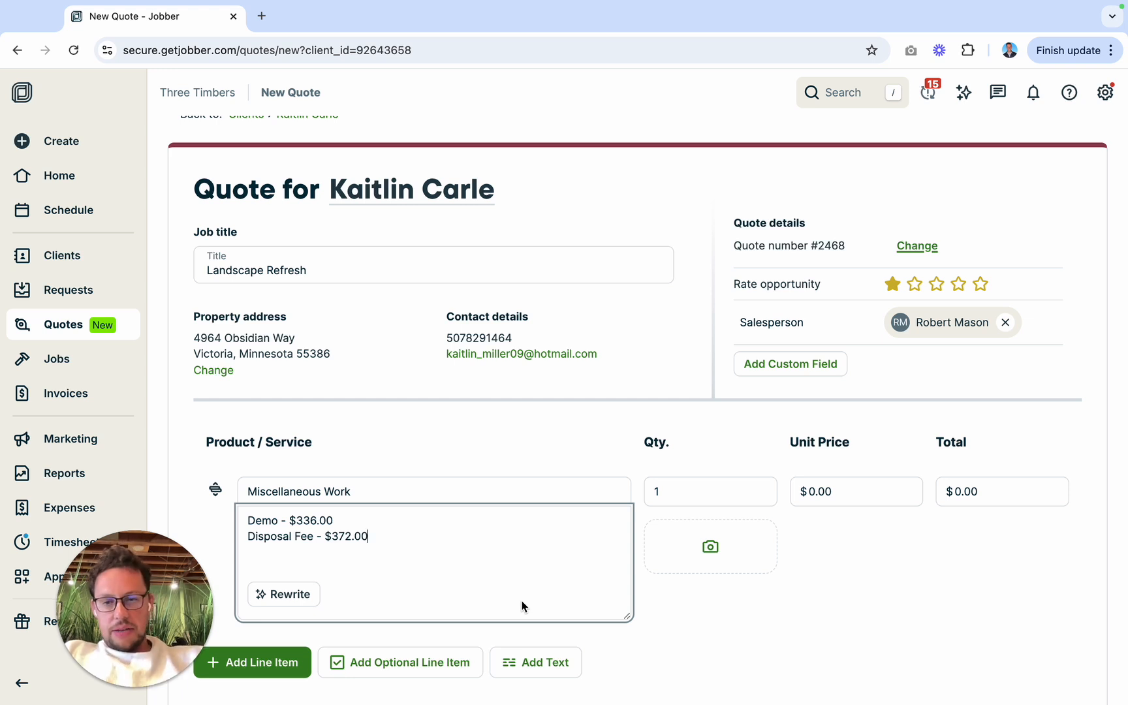
pyautogui.click(810, 491)
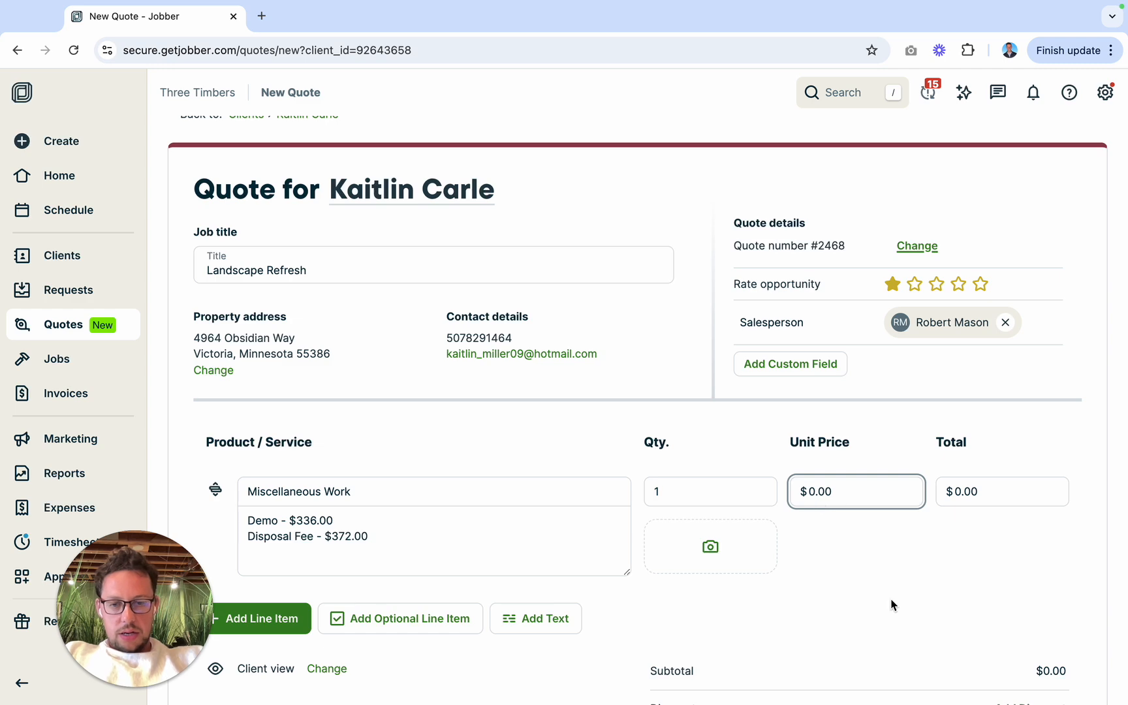
pyautogui.write('708')
pyautogui.click(861, 622)
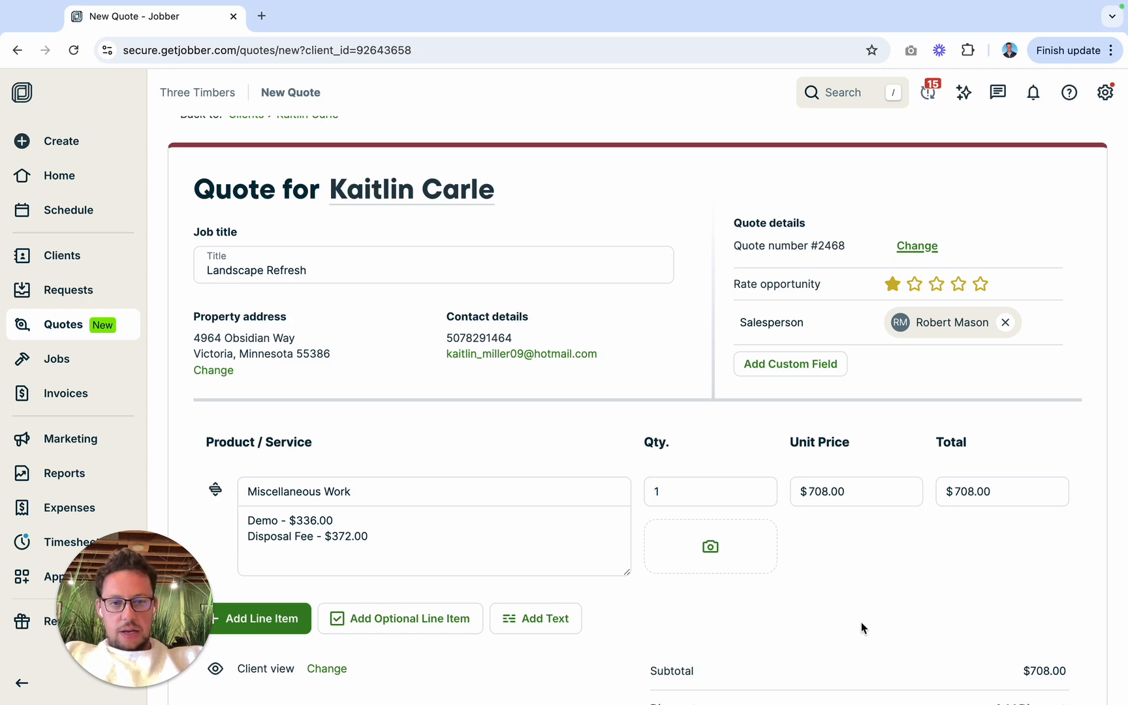
# Step: Add a new line item to the quote using the Landscape Rock - Material product
pyautogui.scroll(-5, 834, 573)
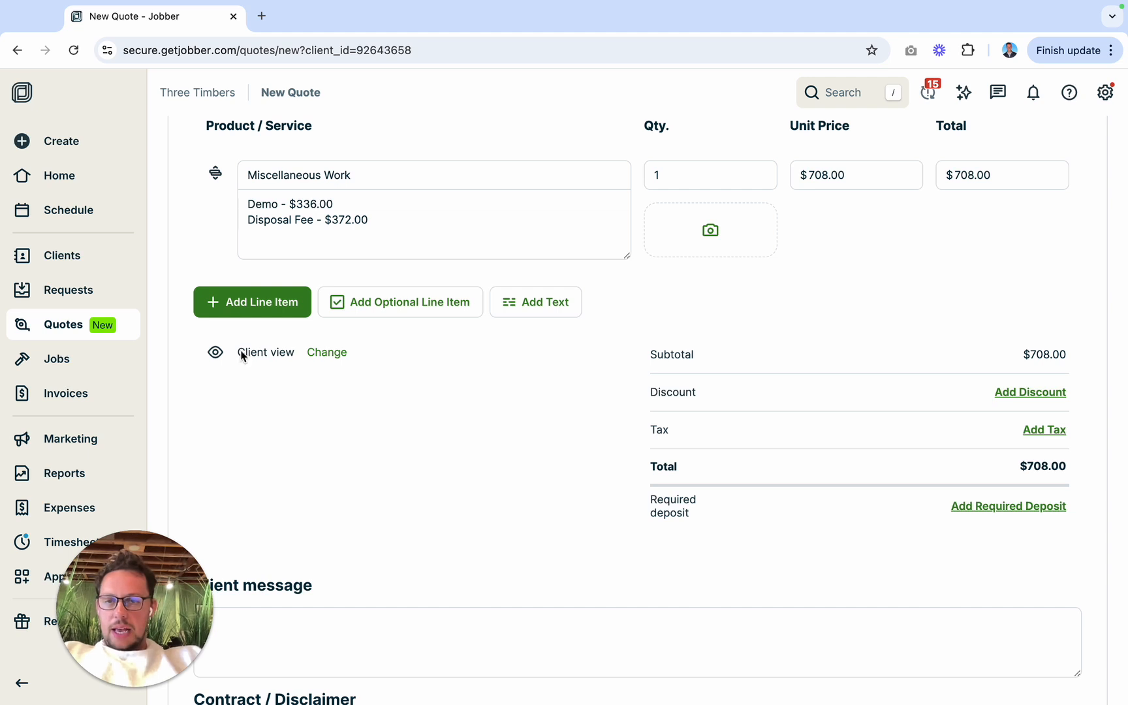
pyautogui.click(244, 301)
pyautogui.write('land')
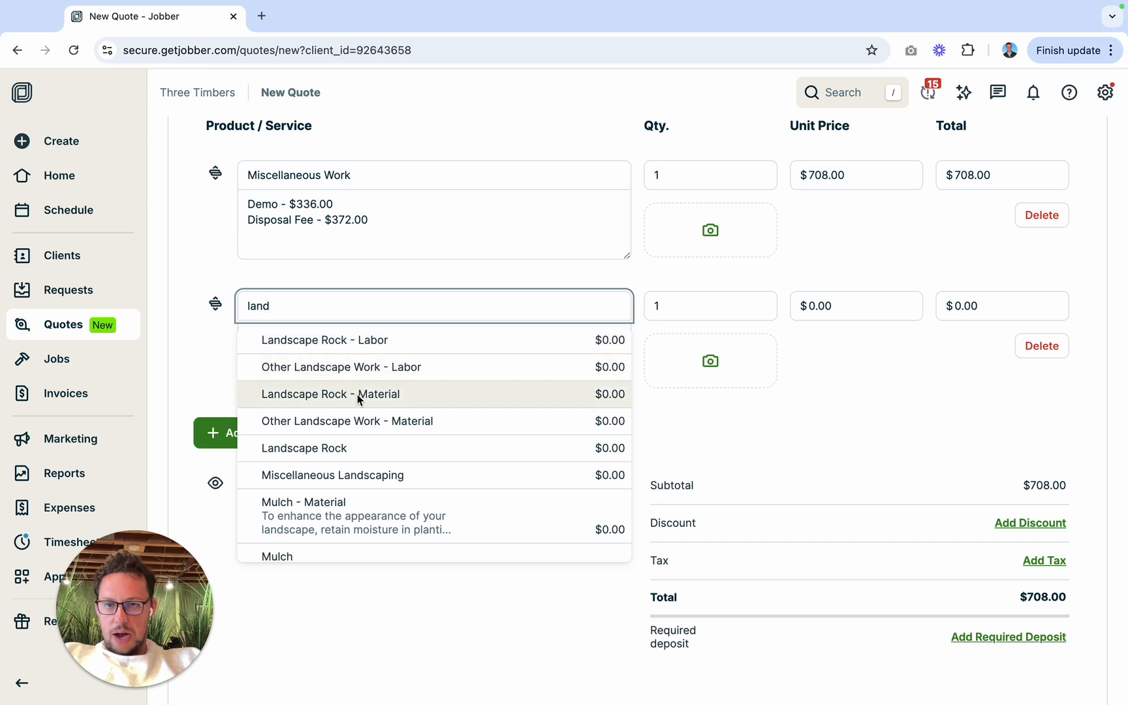
pyautogui.click(358, 394)
# Step: Describe the Landscape Rock - Material item as 1.5" River Rock (8.4 tons), taking the tonnage from the Rock Calculator in Excel
pyautogui.write('1.')
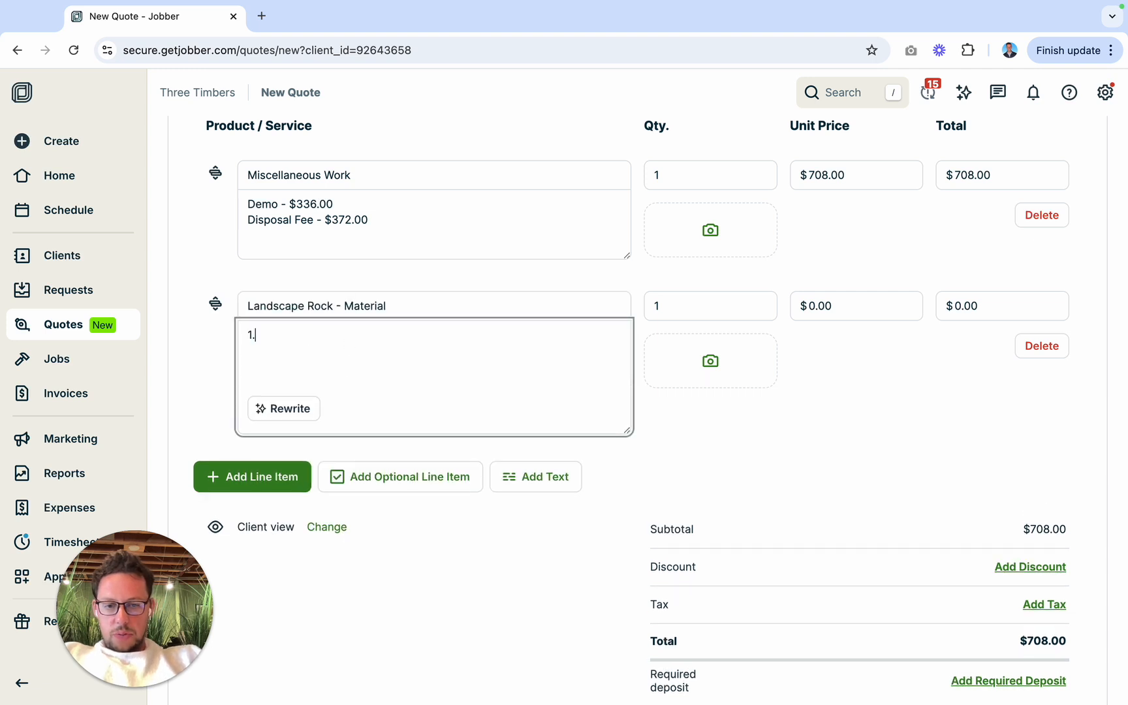
pyautogui.write('5" River Rock (')
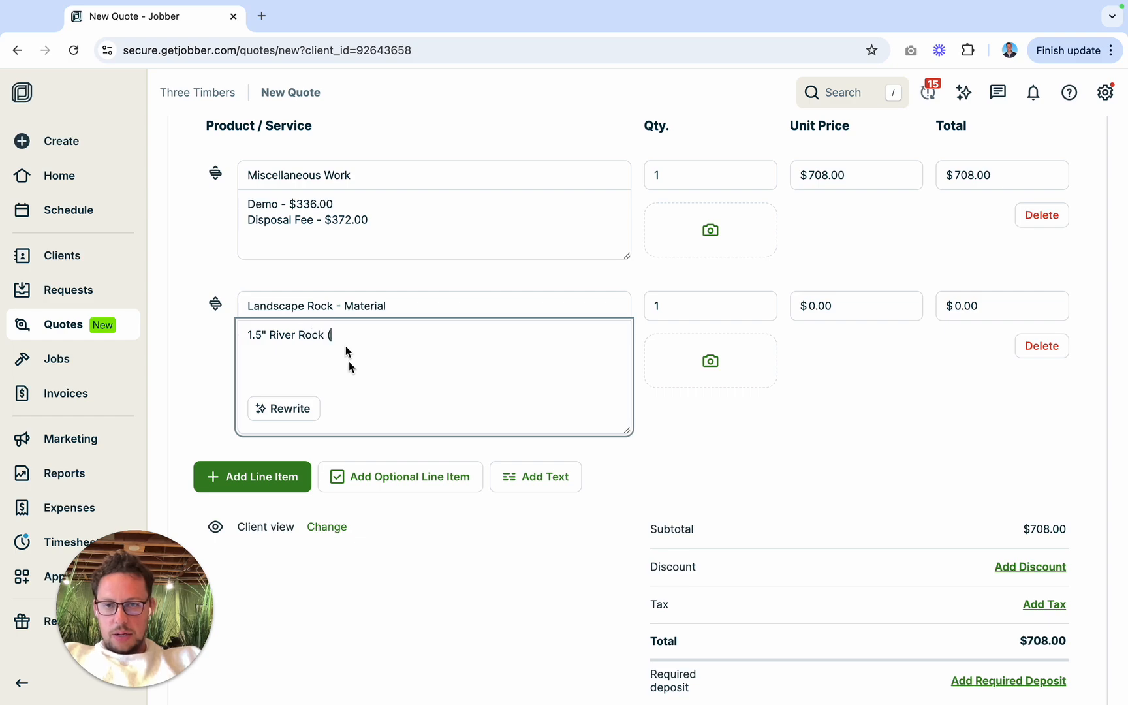
pyautogui.hotkey('ctrl', 'Left')
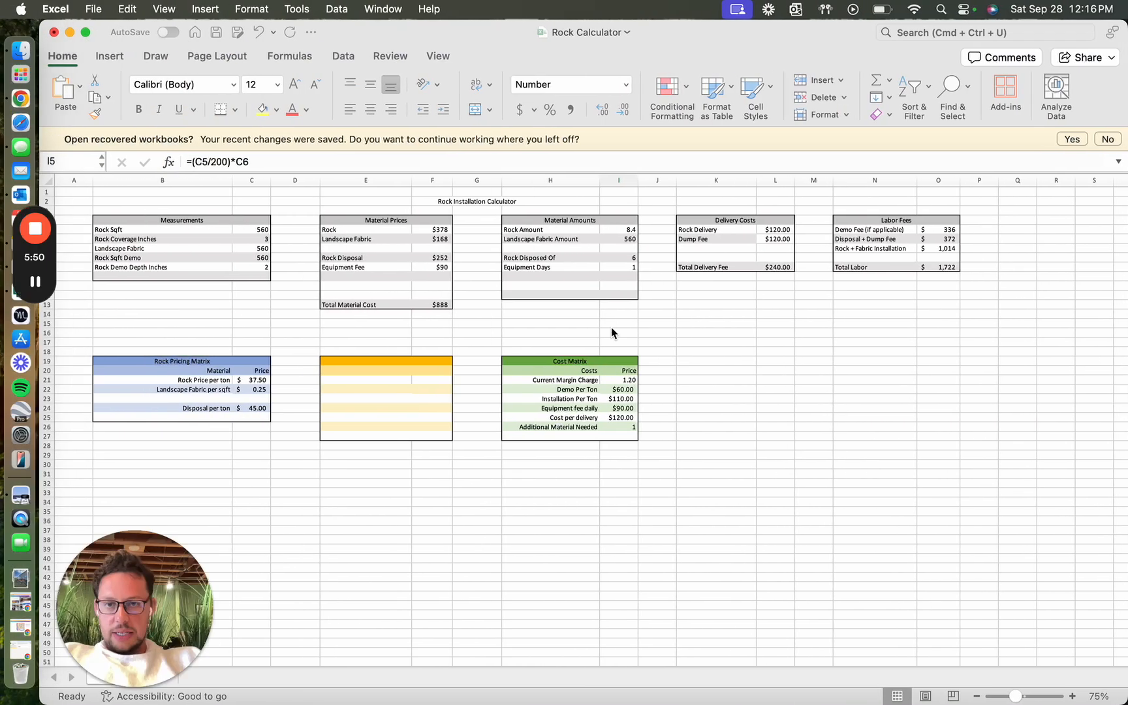
pyautogui.hotkey('ctrl', 'Right')
pyautogui.write('k (')
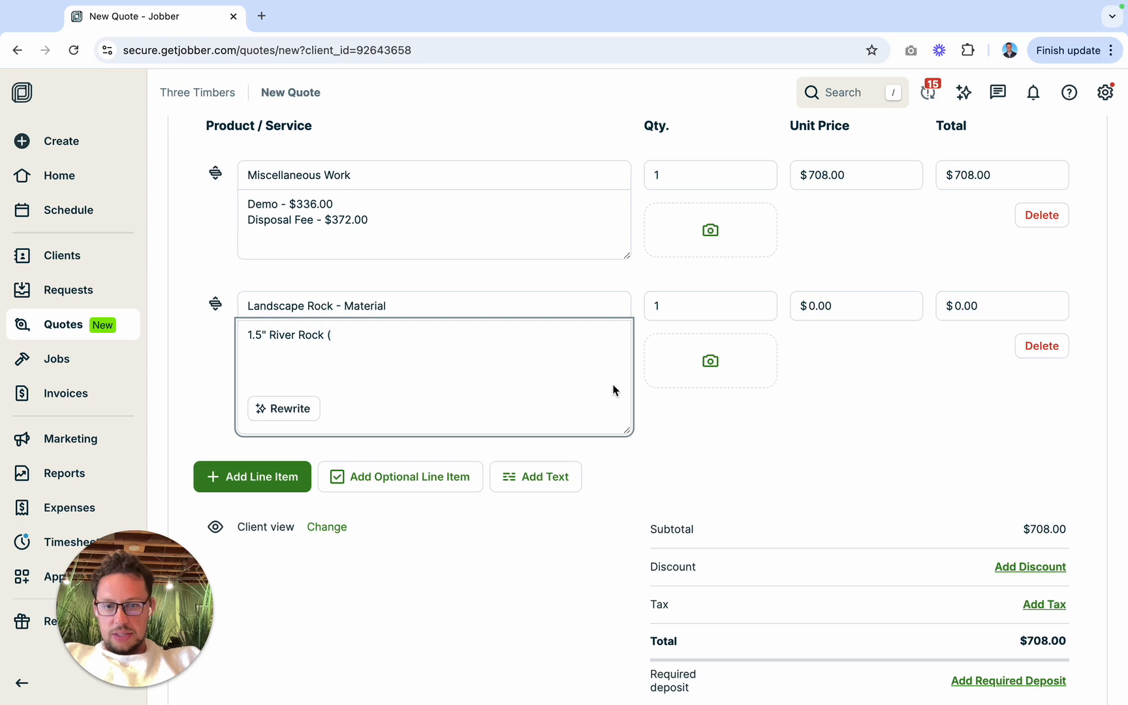
pyautogui.write('8.4 tons')
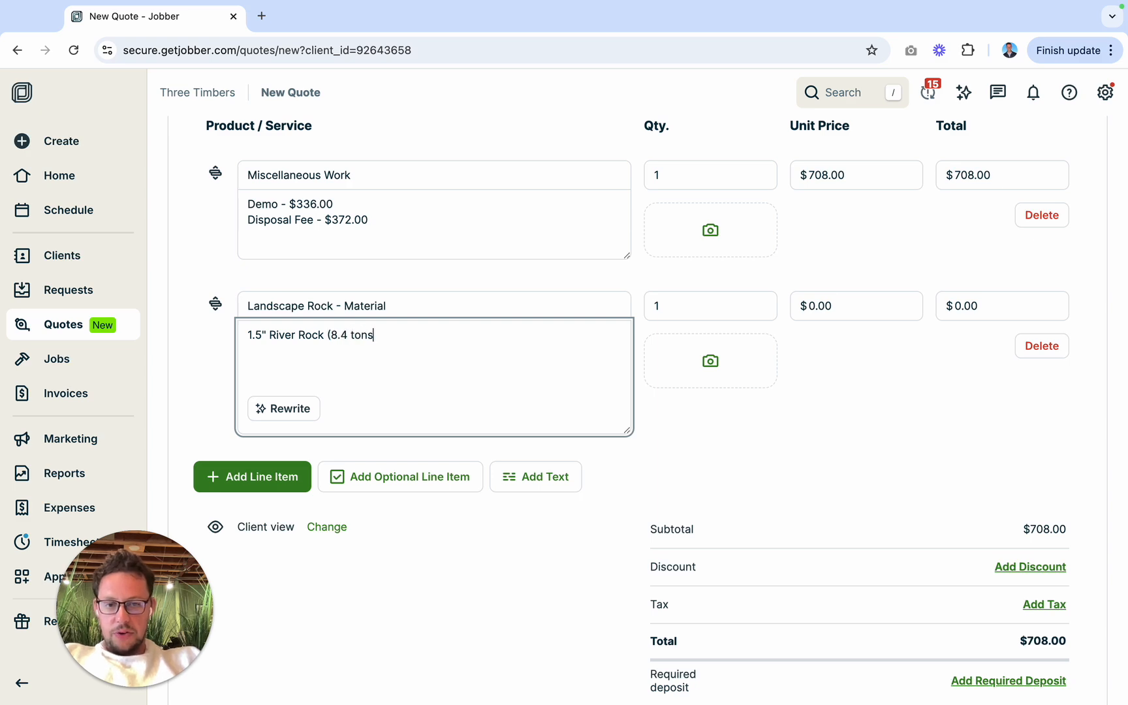
# Step: Append the rock price of $378.00 from the Rock Calculator to the 1.5" River Rock (8.4 tons) description line
pyautogui.hotkey('ctrl', 'Left')
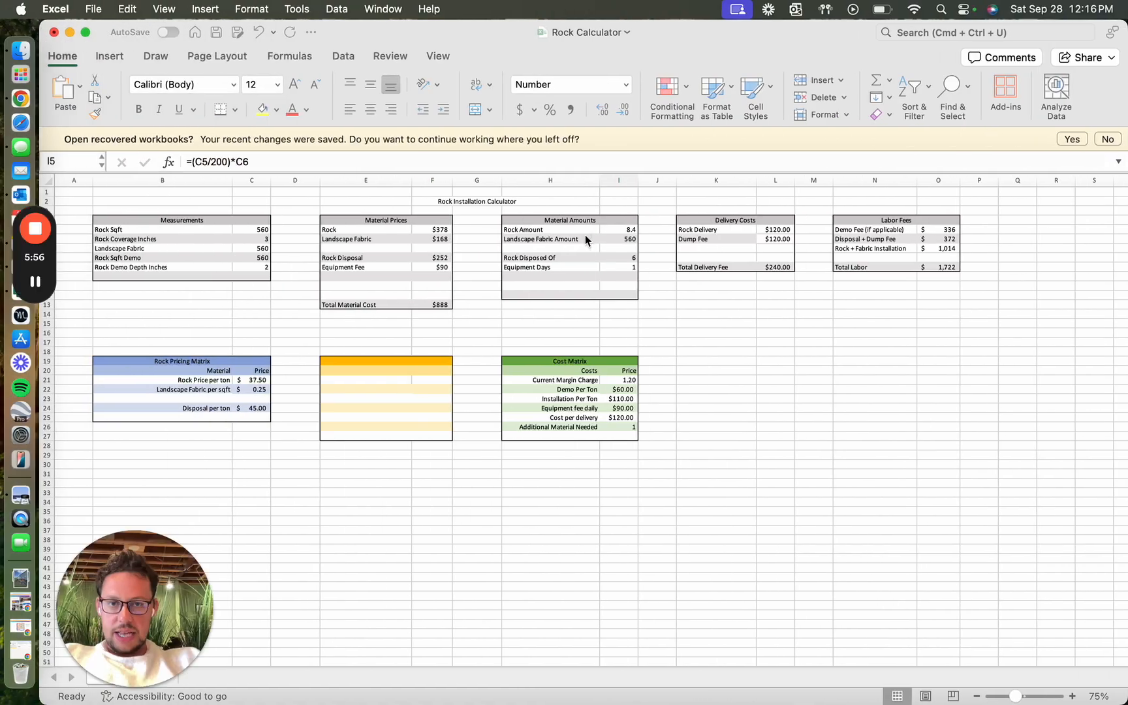
pyautogui.hotkey('ctrl', 'Right')
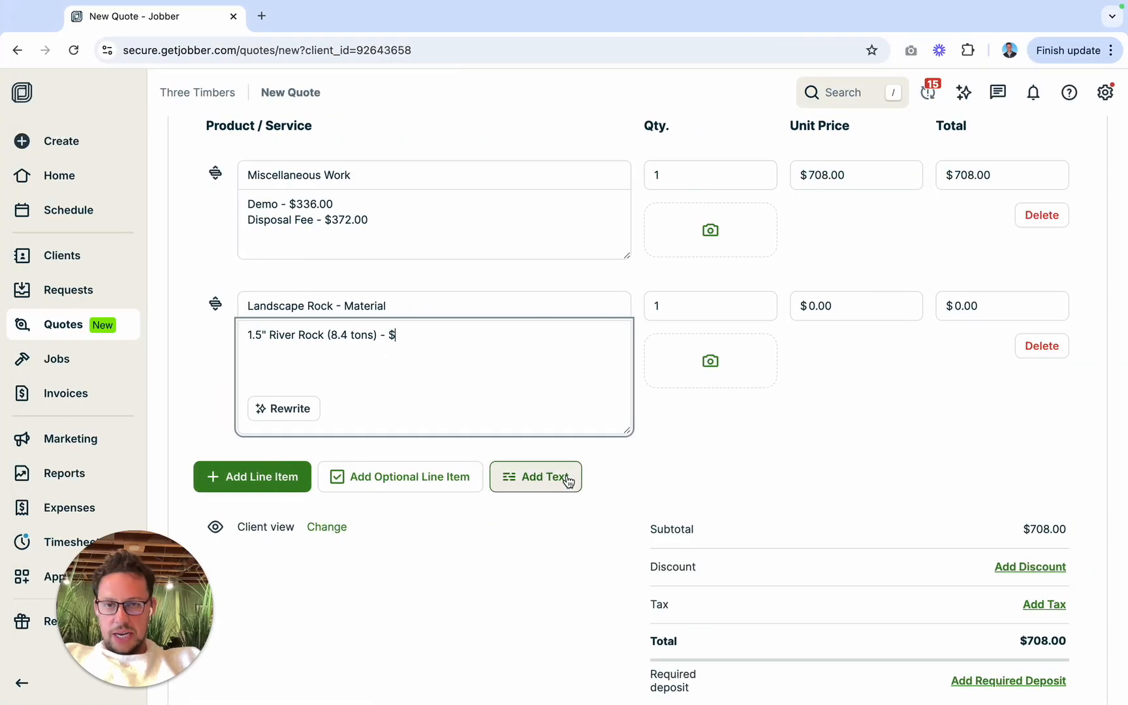
pyautogui.write(') - $3778')
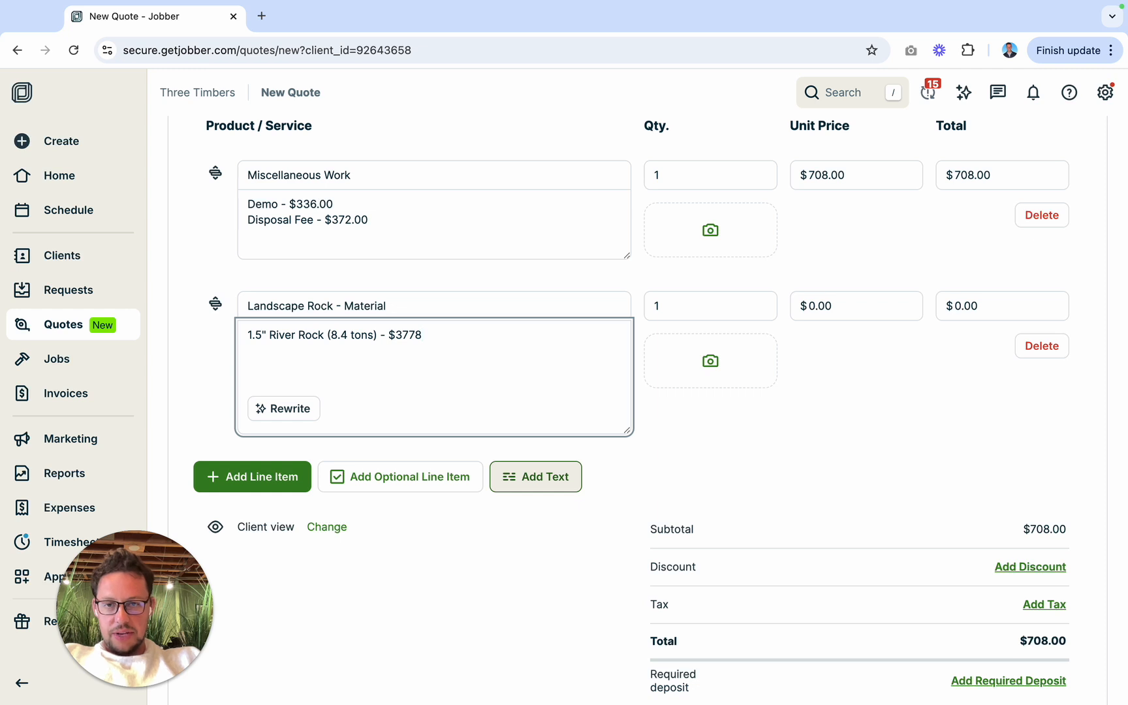
pyautogui.press('BackSpace')
pyautogui.press('BackSpace')
pyautogui.write('8.00')
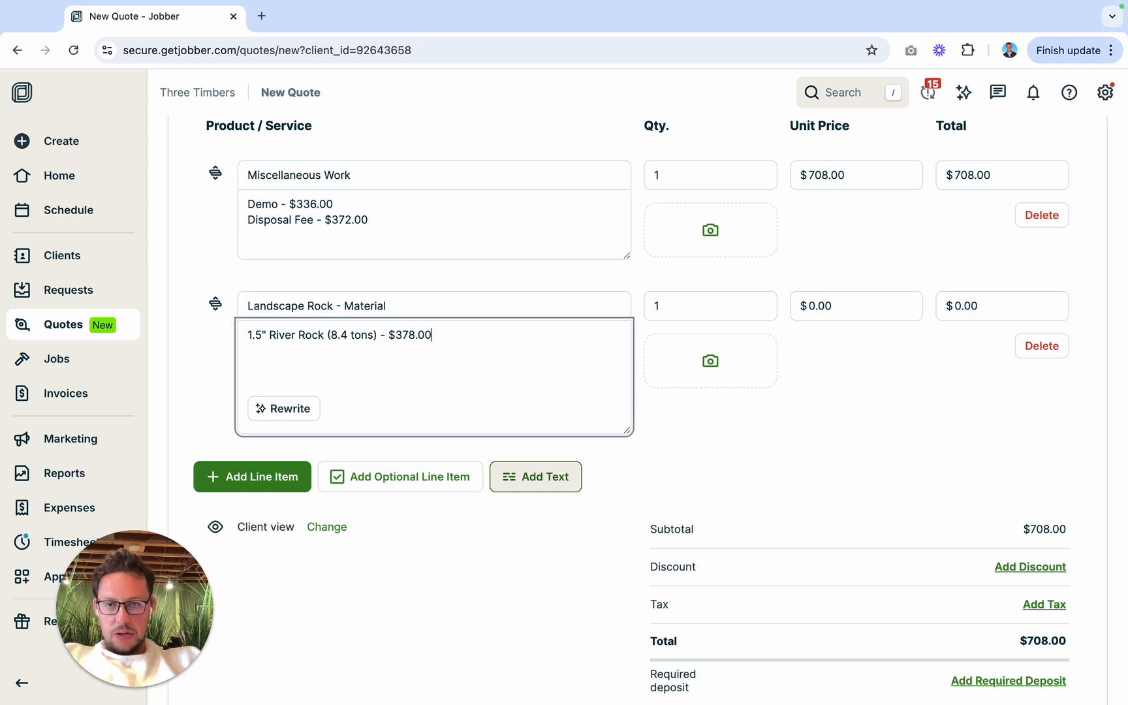
pyautogui.write('Landsc')
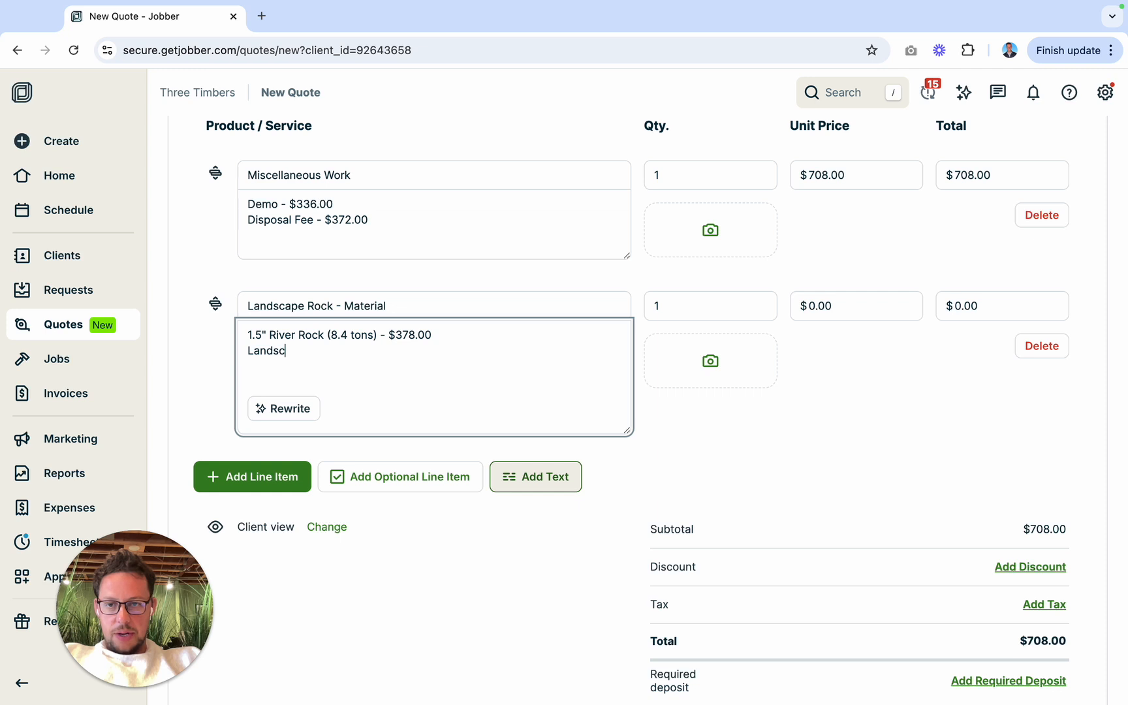
pyautogui.write('ape Frabic')
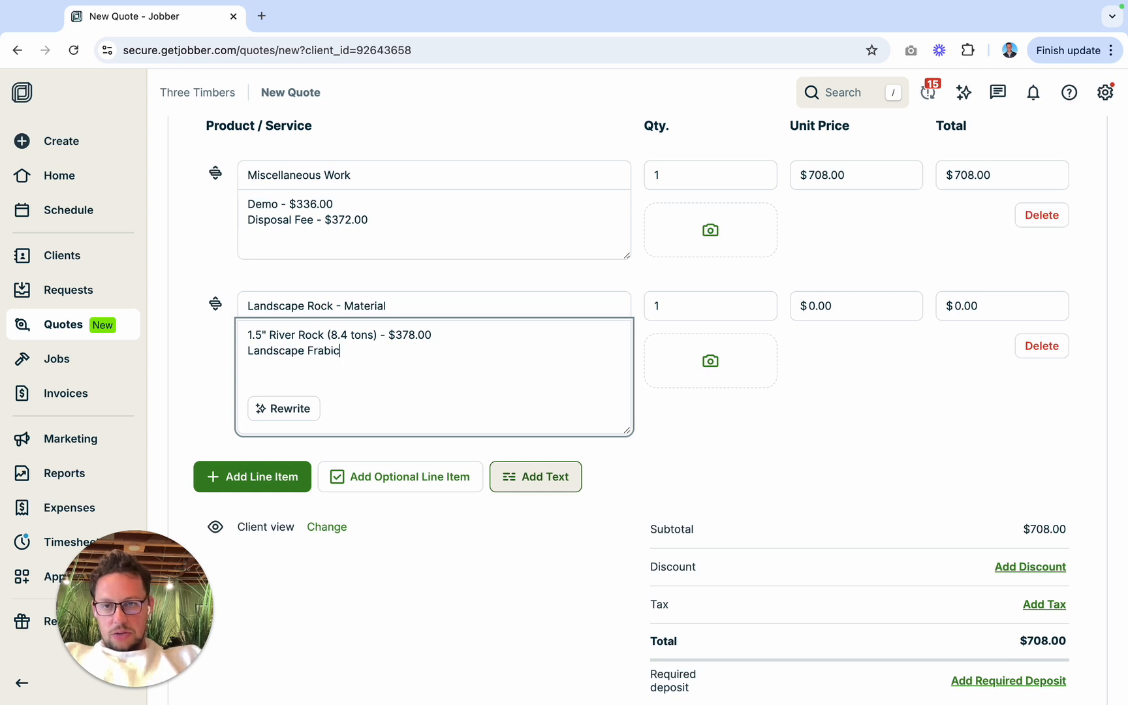
pyautogui.write('bric (')
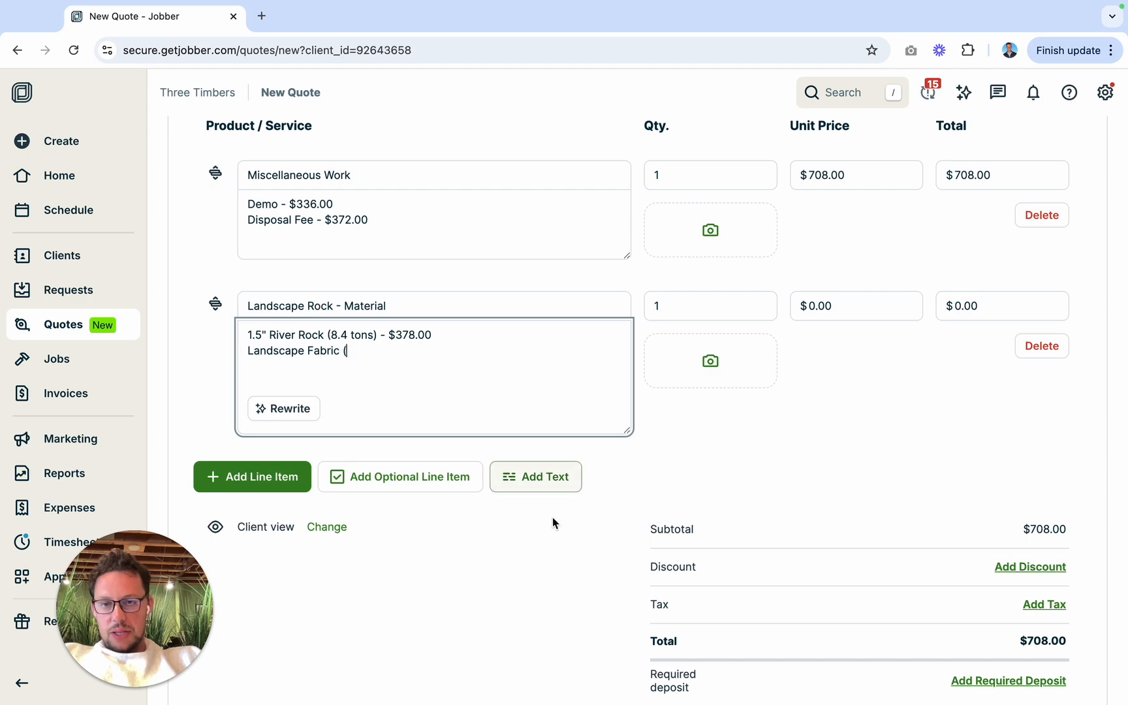
# Step: Add a second description line "Landscape Fabric (560 sqft)" to Landscape Rock - Material, using the Landscape Fabric Amount from the Rock Calculator
pyautogui.hotkey('ctrl', 'Left')
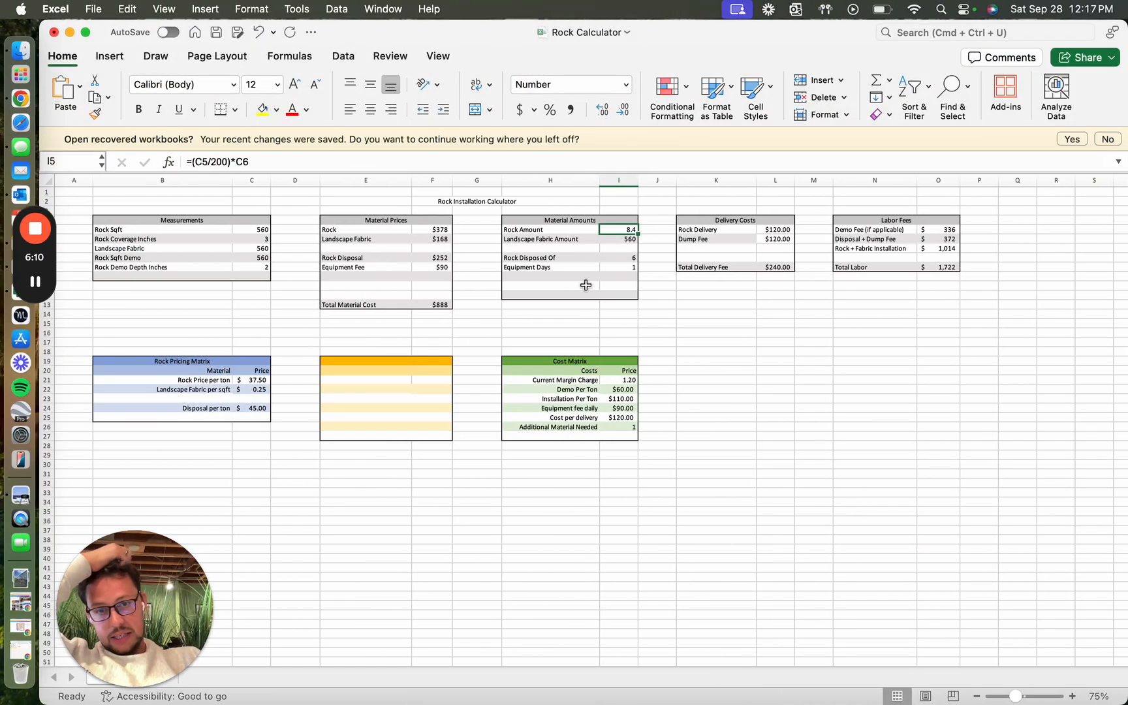
pyautogui.click(621, 240)
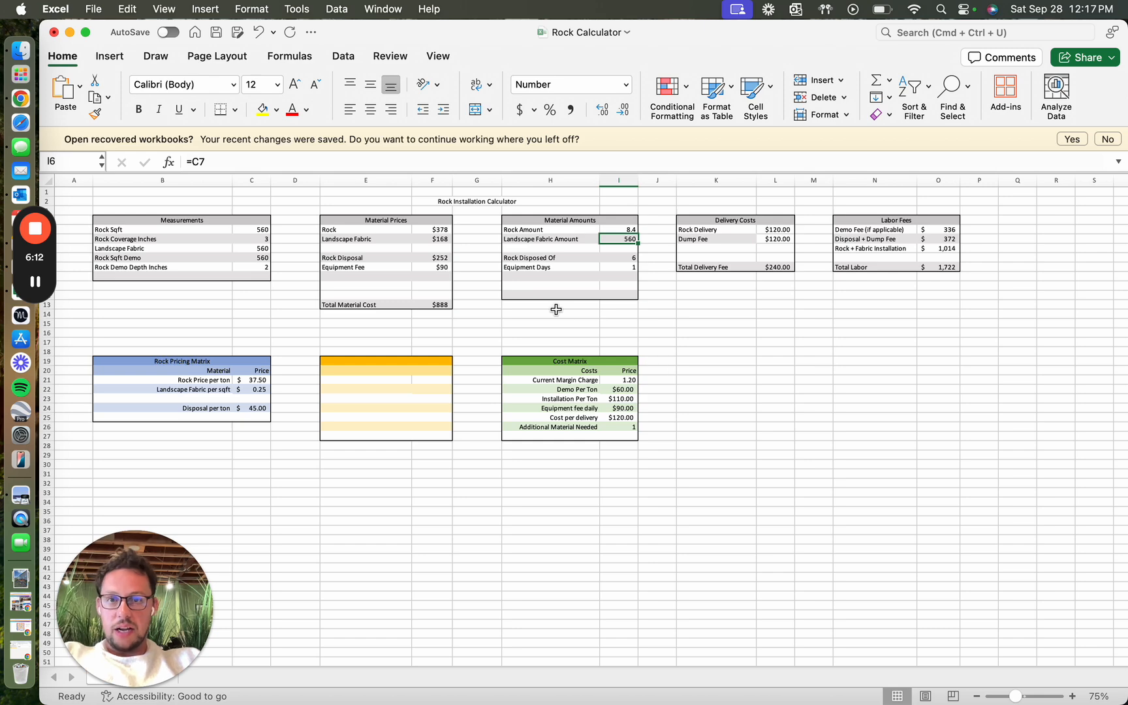
pyautogui.hotkey('ctrl', 'Right')
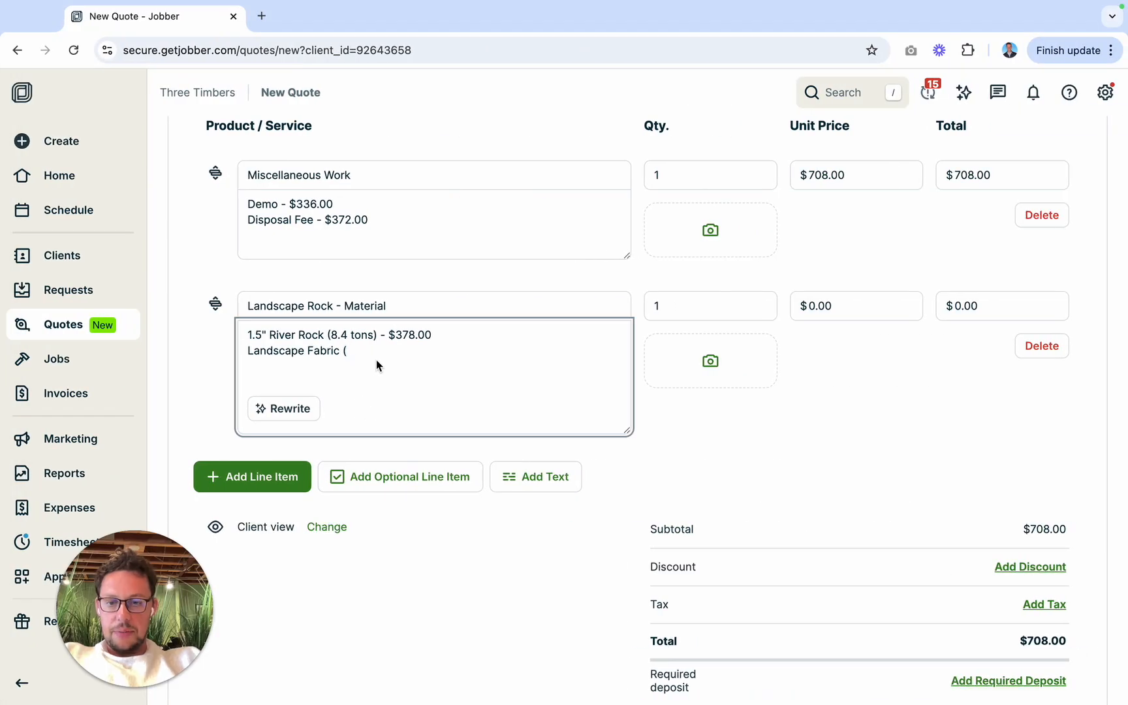
pyautogui.write('560 sqft')
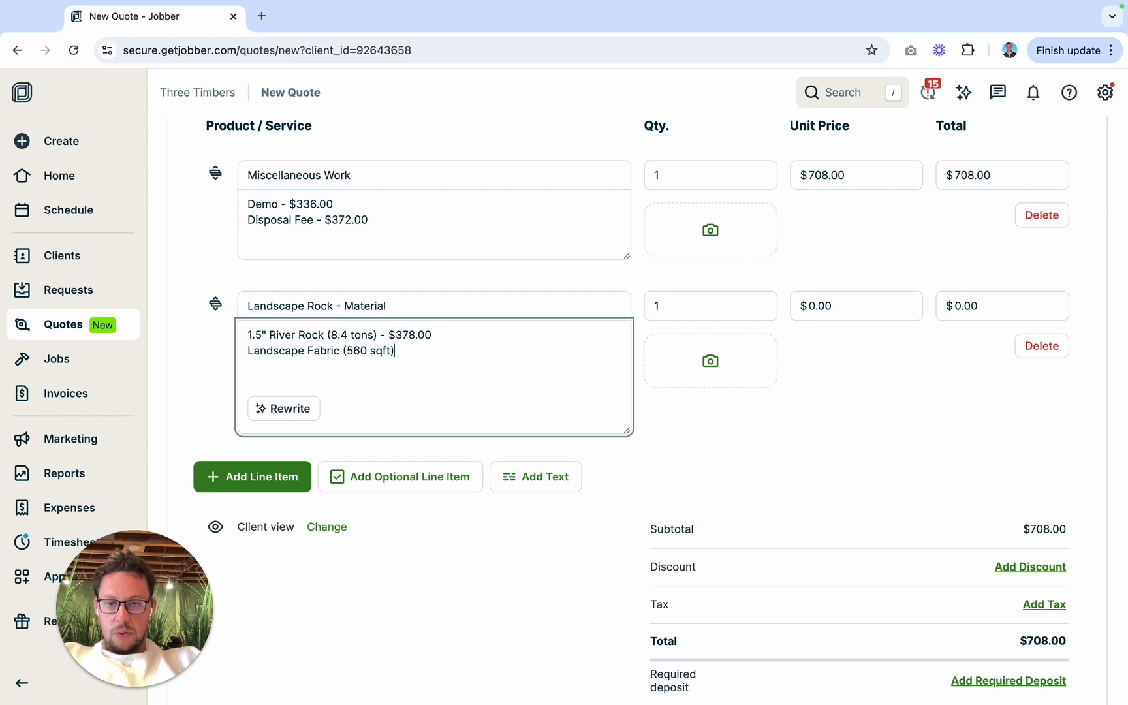
pyautogui.write(') - $')
# Step: Complete the Landscape Fabric description line with its material price of $168.00 from the Rock Calculator
pyautogui.hotkey('ctrl', 'Left')
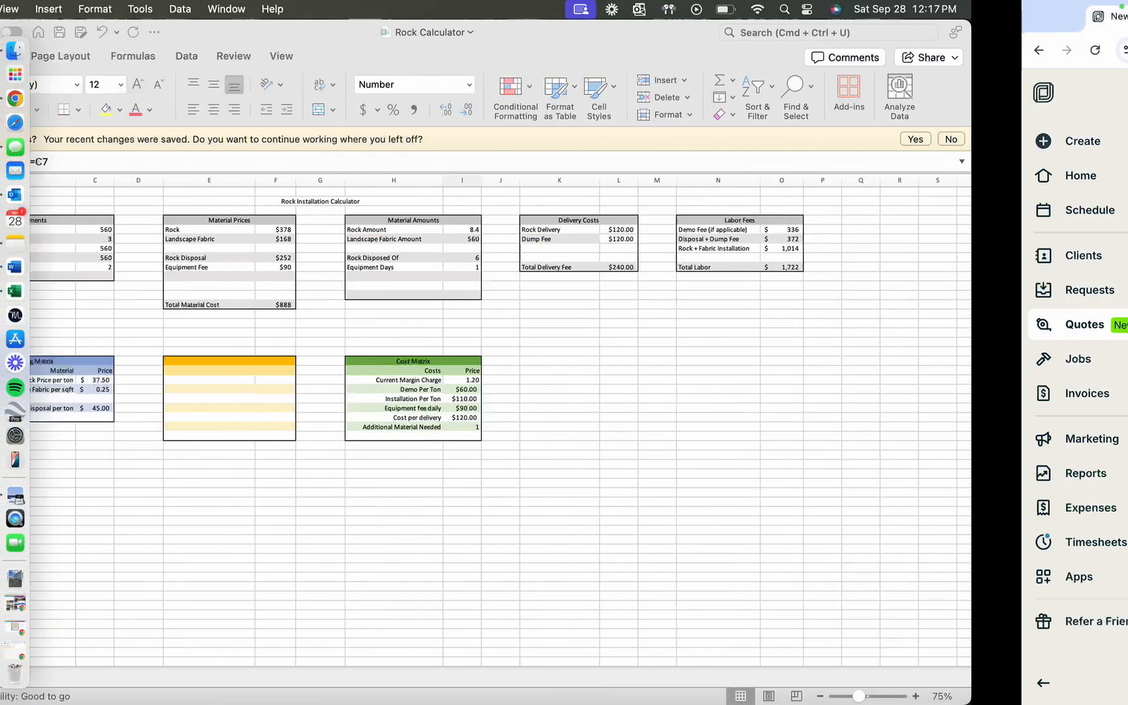
pyautogui.hotkey('ctrl', 'Right')
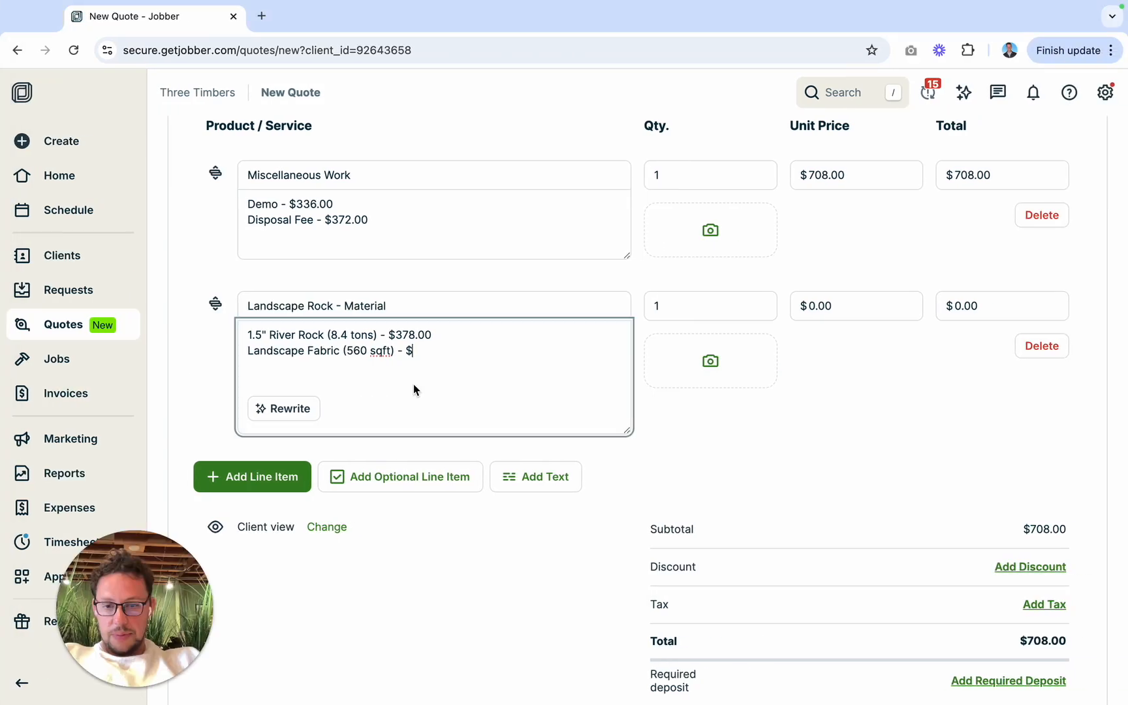
pyautogui.write('168')
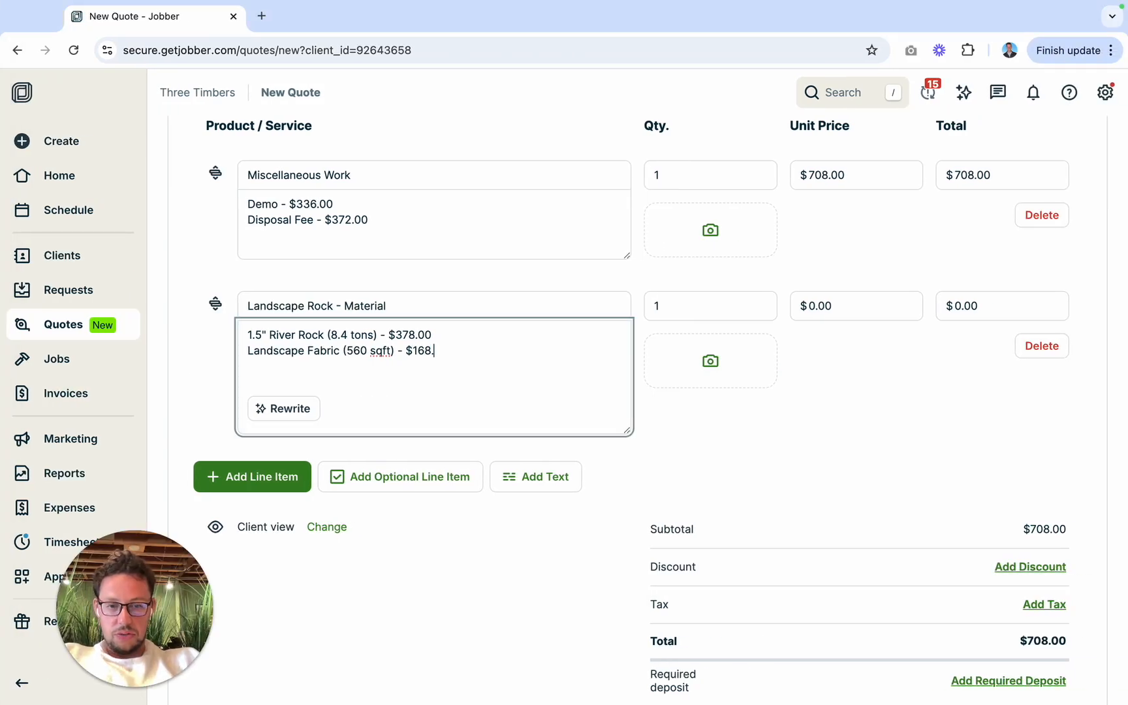
pyautogui.press('Return')
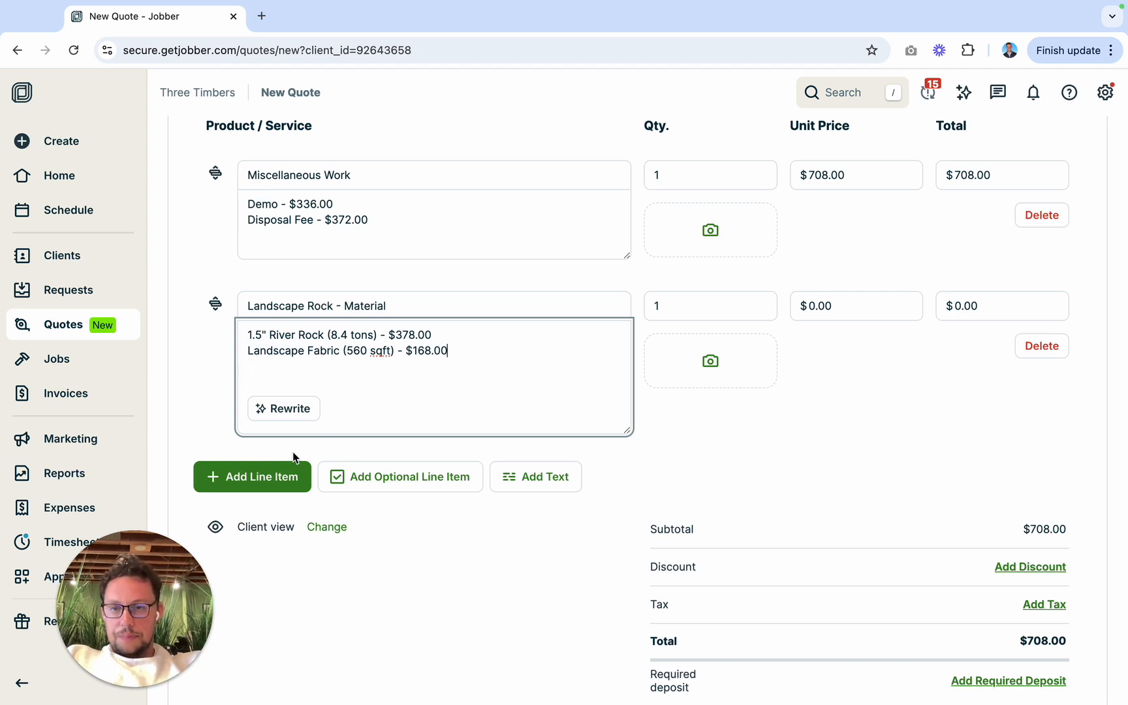
# Step: Add a new line item to the quote using the Landscape Rock - Labor service
pyautogui.click(260, 481)
pyautogui.write('Landscape')
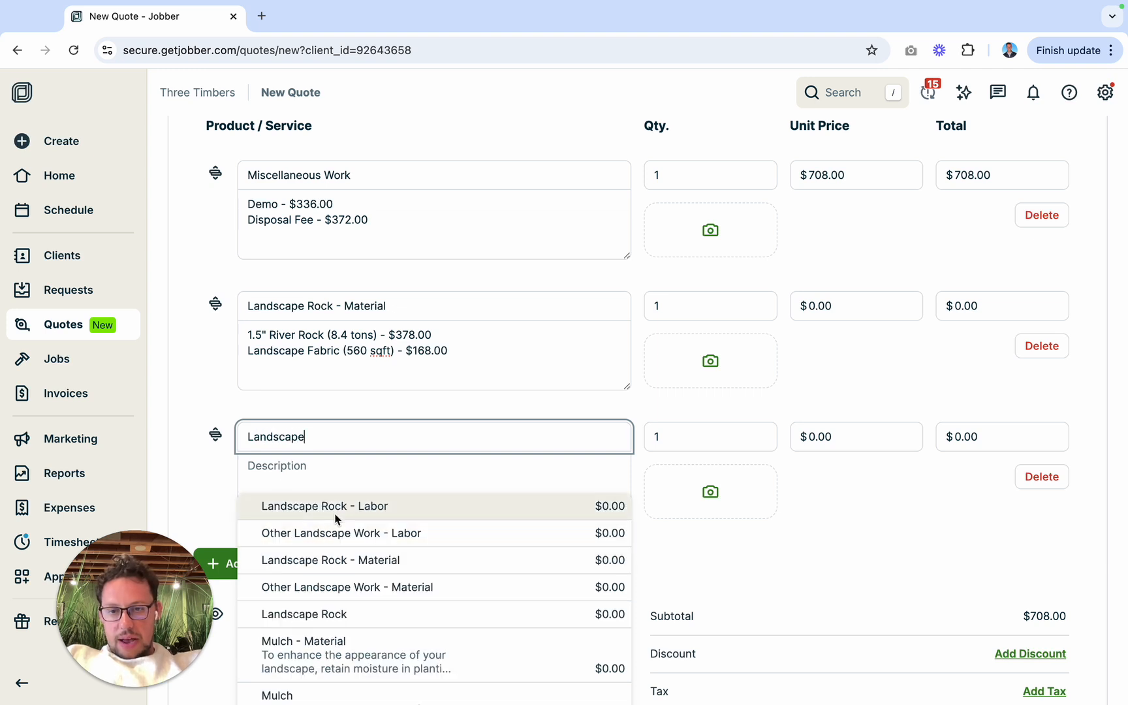
pyautogui.click(323, 508)
# Step: Describe Landscape Rock - Labor as "Rock & Fabric Installation Fee - $1,014.00", using the Rock + Fabric Installation fee from the Rock Calculator
pyautogui.click(314, 475)
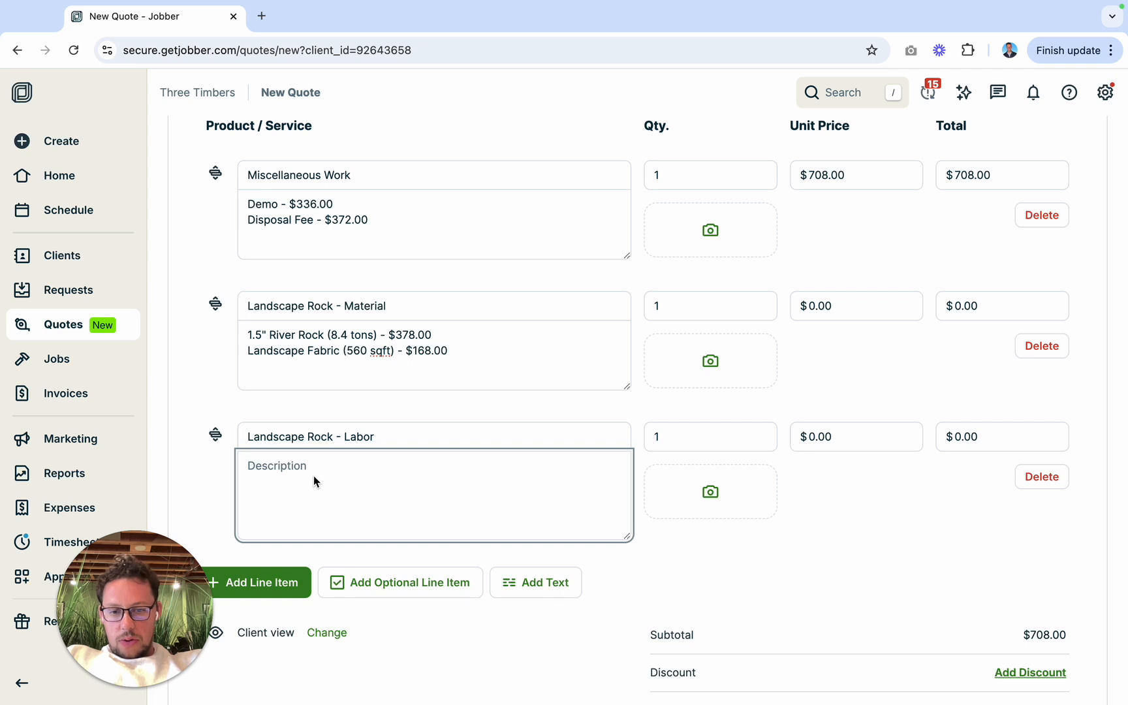
pyautogui.write('Inst')
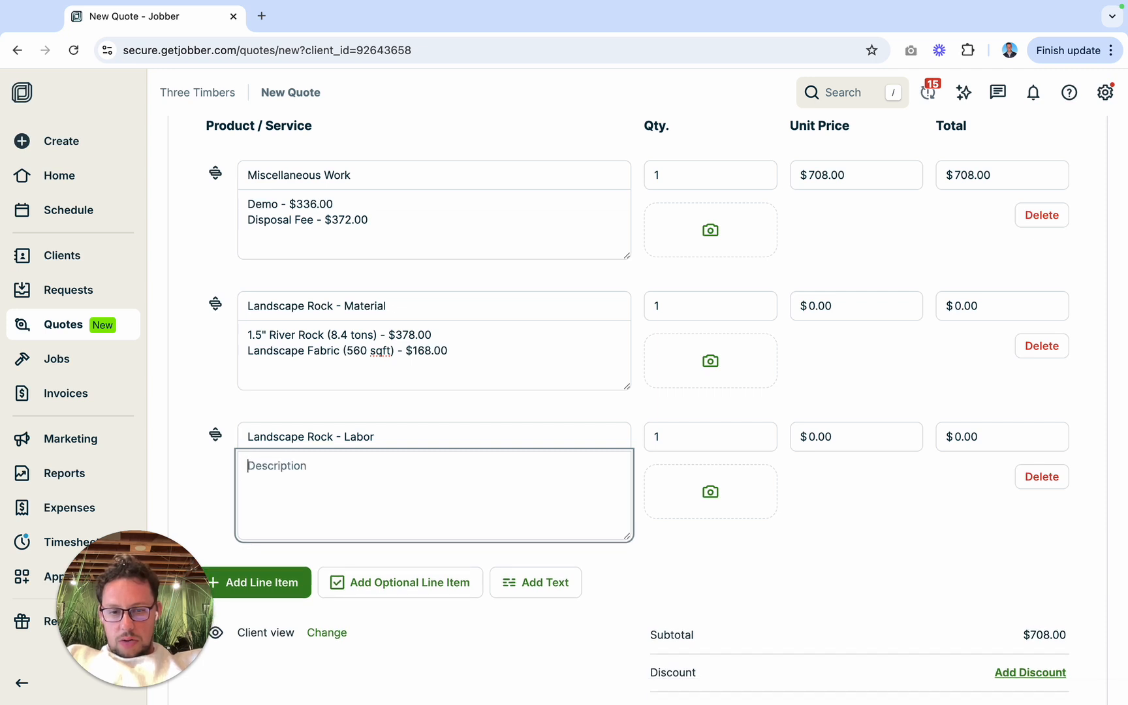
pyautogui.write('Rock & Fab')
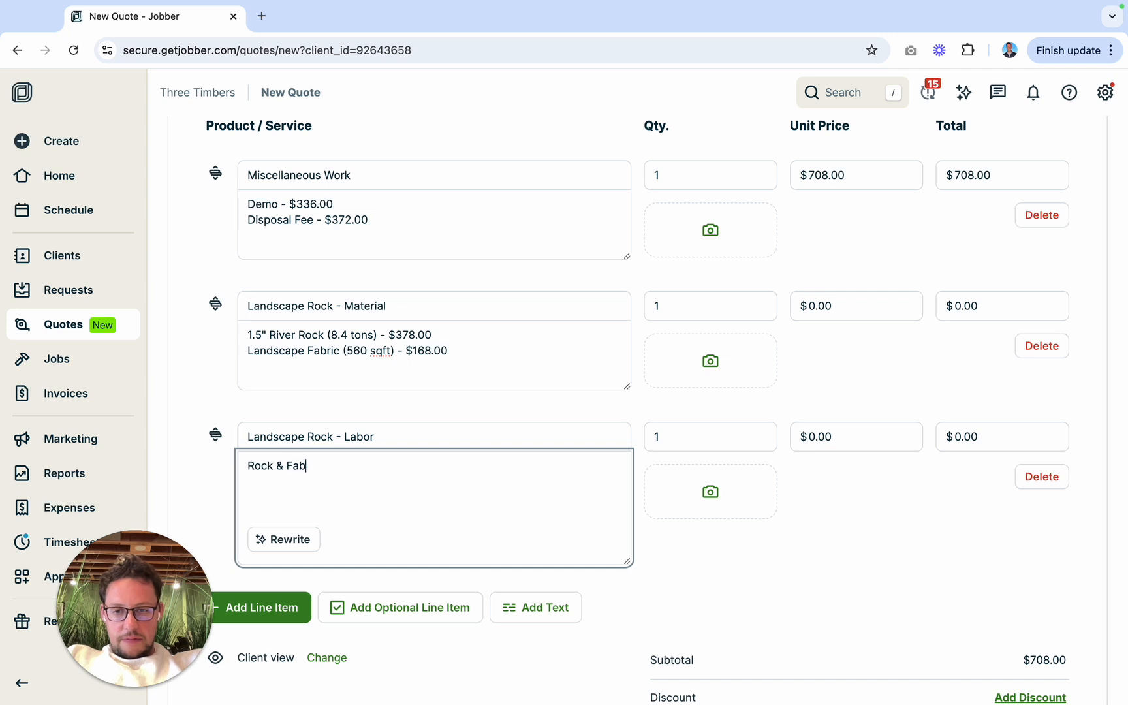
pyautogui.write('ric Installation Fee - $')
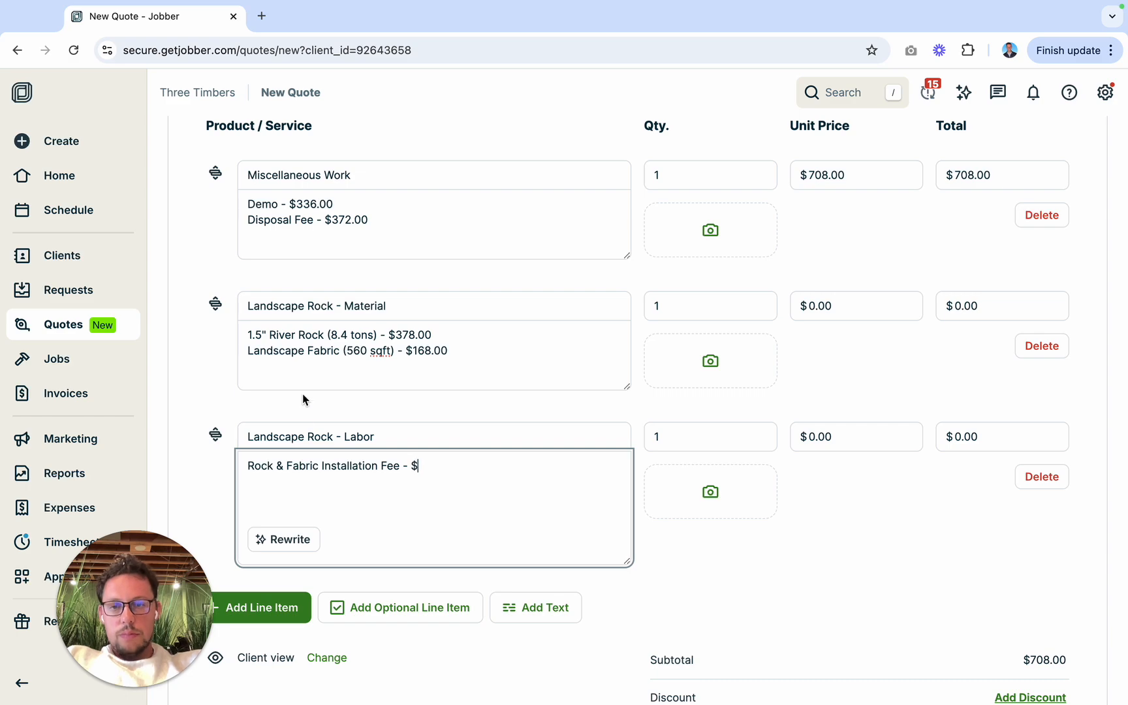
pyautogui.hotkey('ctrl', 'Left')
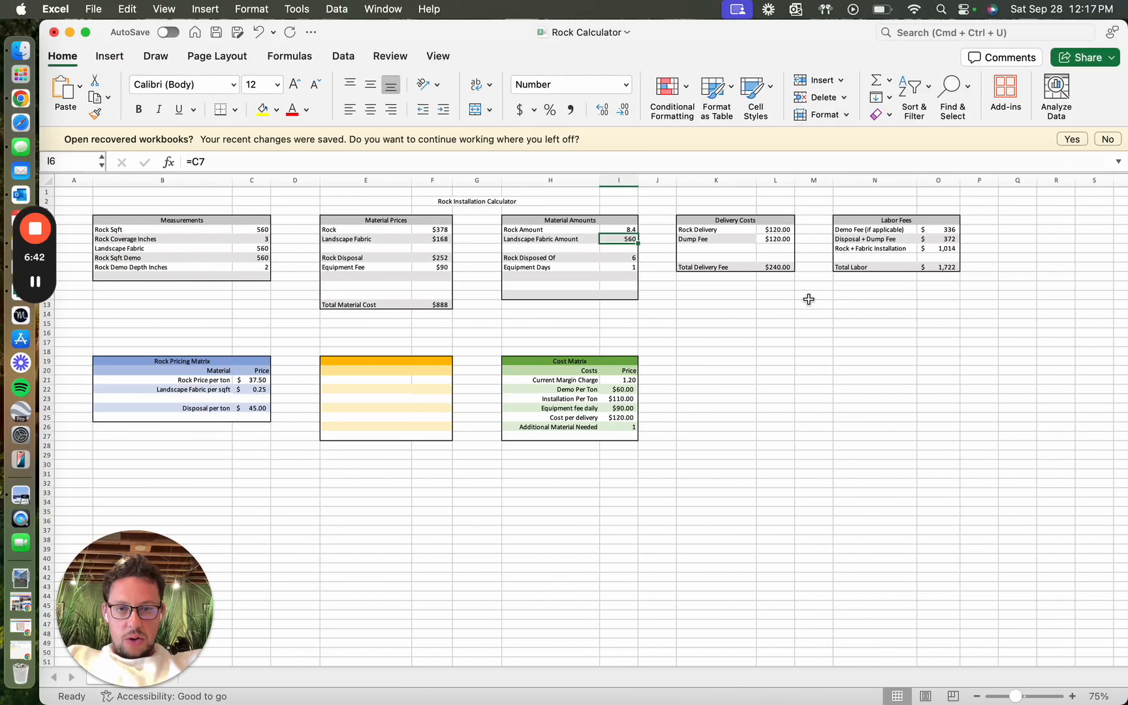
pyautogui.hotkey('ctrl', 'Right')
pyautogui.click(479, 481)
pyautogui.write('1')
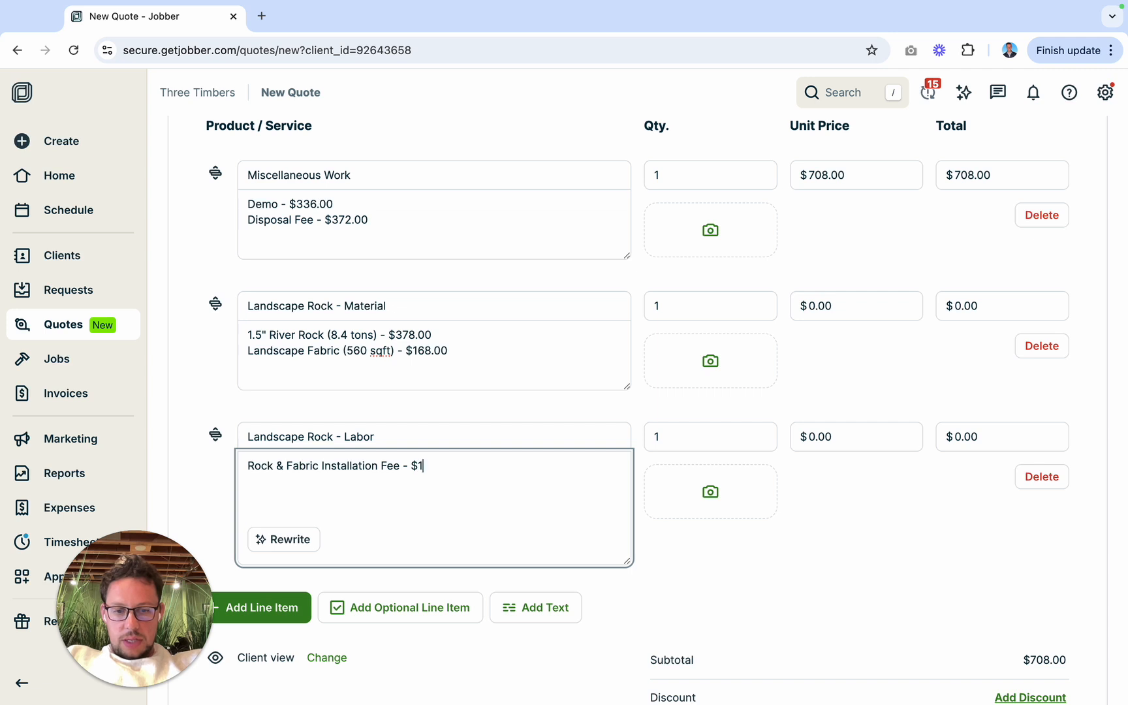
pyautogui.write(',014')
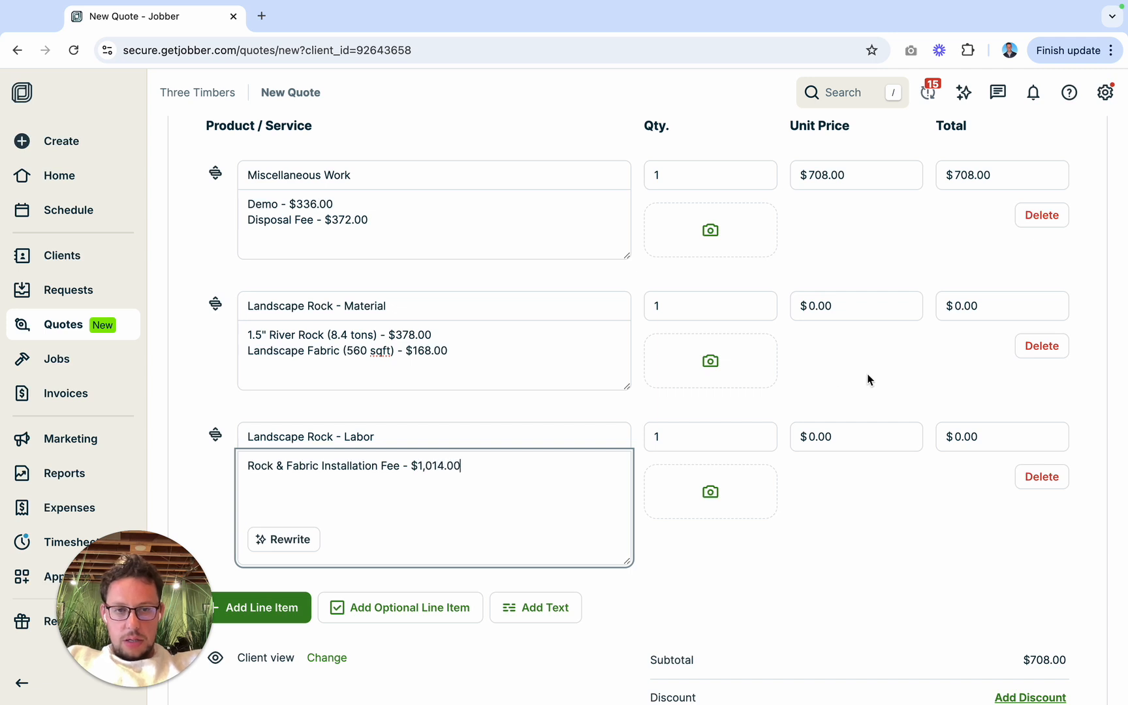
# Step: Set the unit prices to $1014.00 for Landscape Rock - Labor and $546.00 for Landscape Rock - Material
pyautogui.click(818, 436)
pyautogui.write('10')
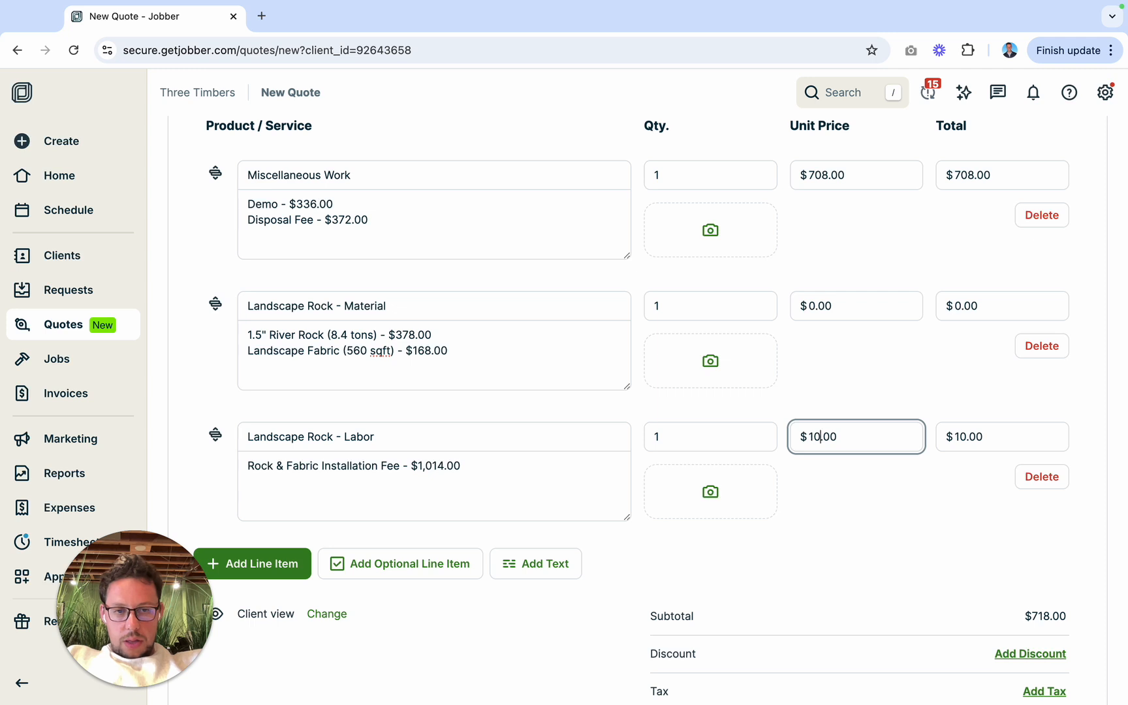
pyautogui.write('14')
pyautogui.click(814, 305)
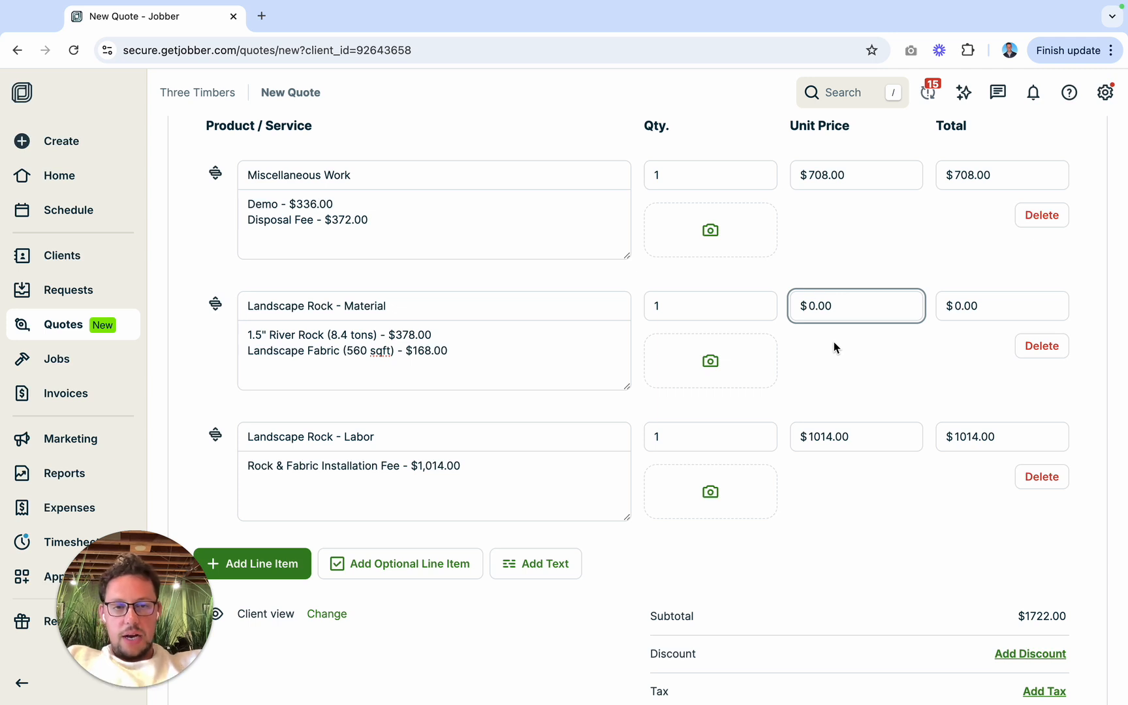
pyautogui.press('BackSpace')
pyautogui.write('546')
pyautogui.click(833, 367)
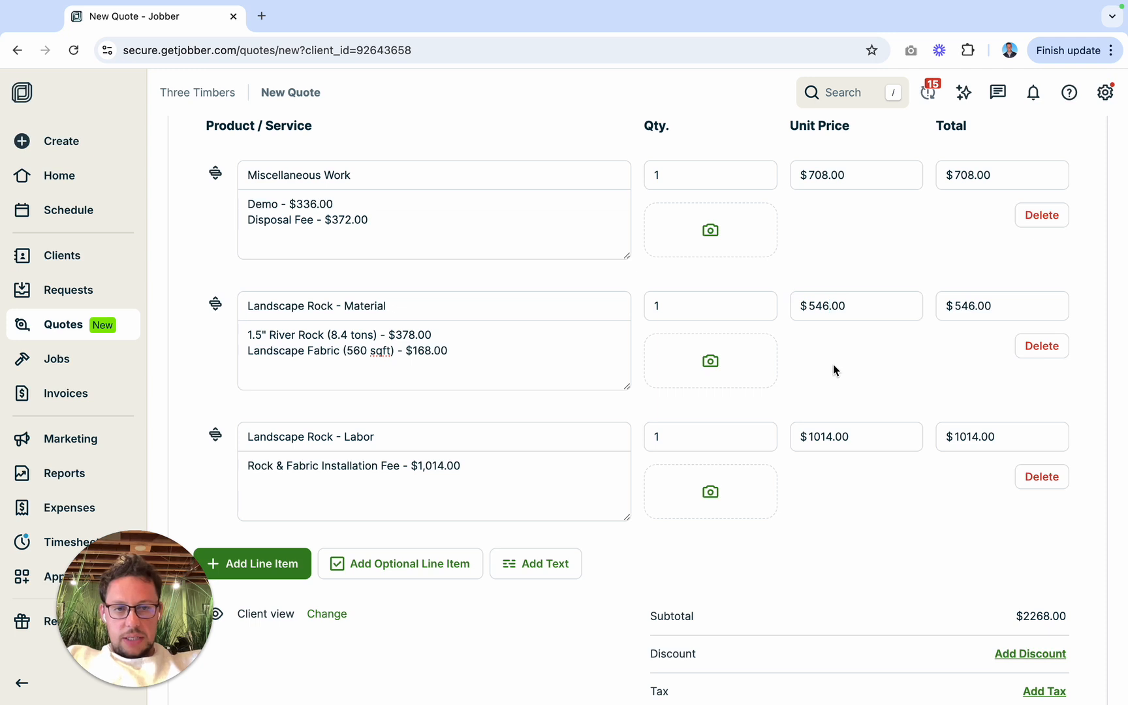
# Step: Add a new line item below Landscape Rock - Labor using the Delivery Fee - MN Division service
pyautogui.scroll(-3, 832, 366)
pyautogui.click(269, 470)
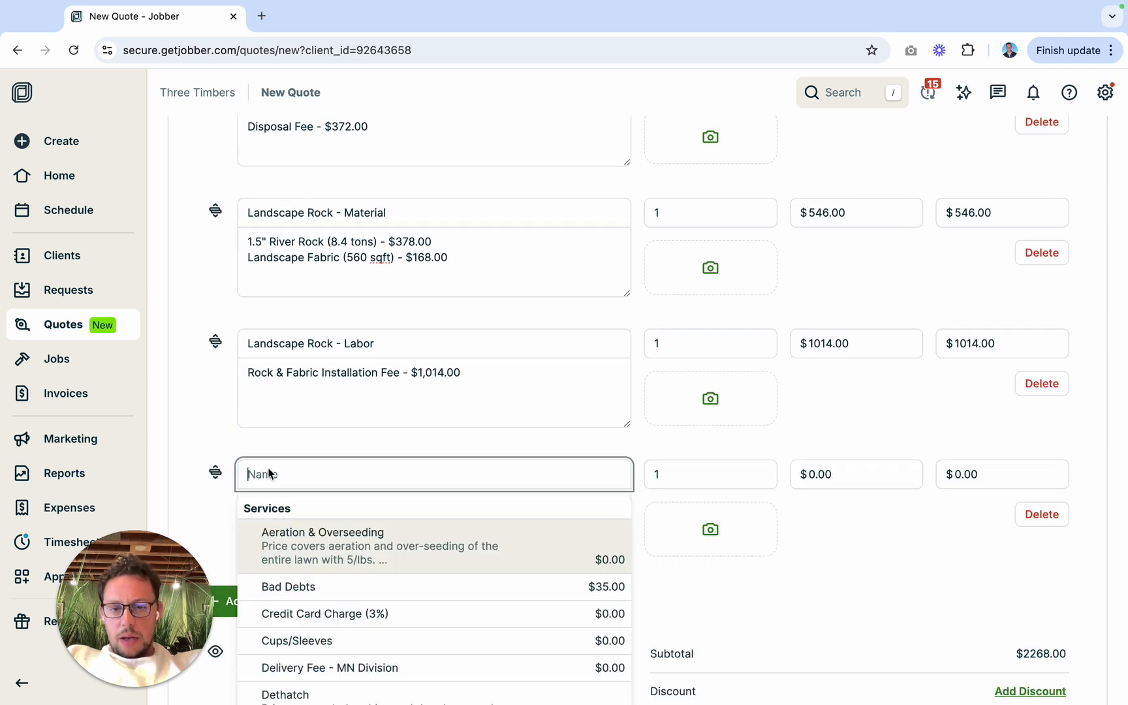
pyautogui.write('delivery')
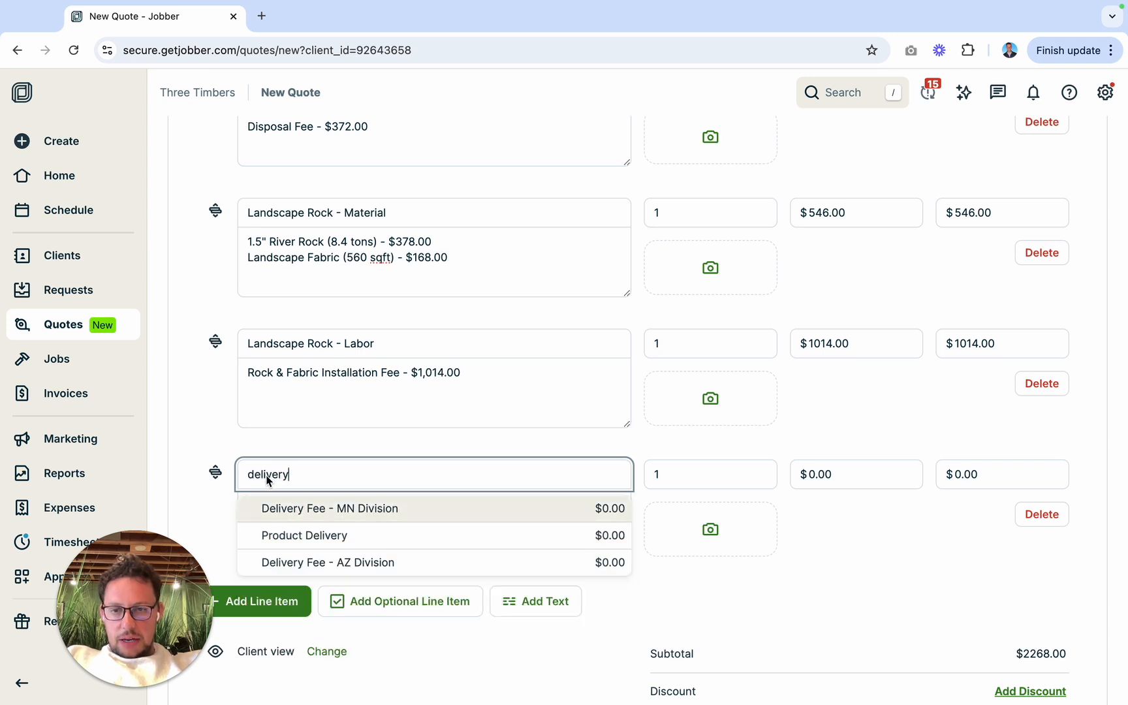
pyautogui.click(322, 508)
# Step: Describe the Delivery Fee - MN Division item as "Rock Delivery - $120.00"
pyautogui.click(290, 517)
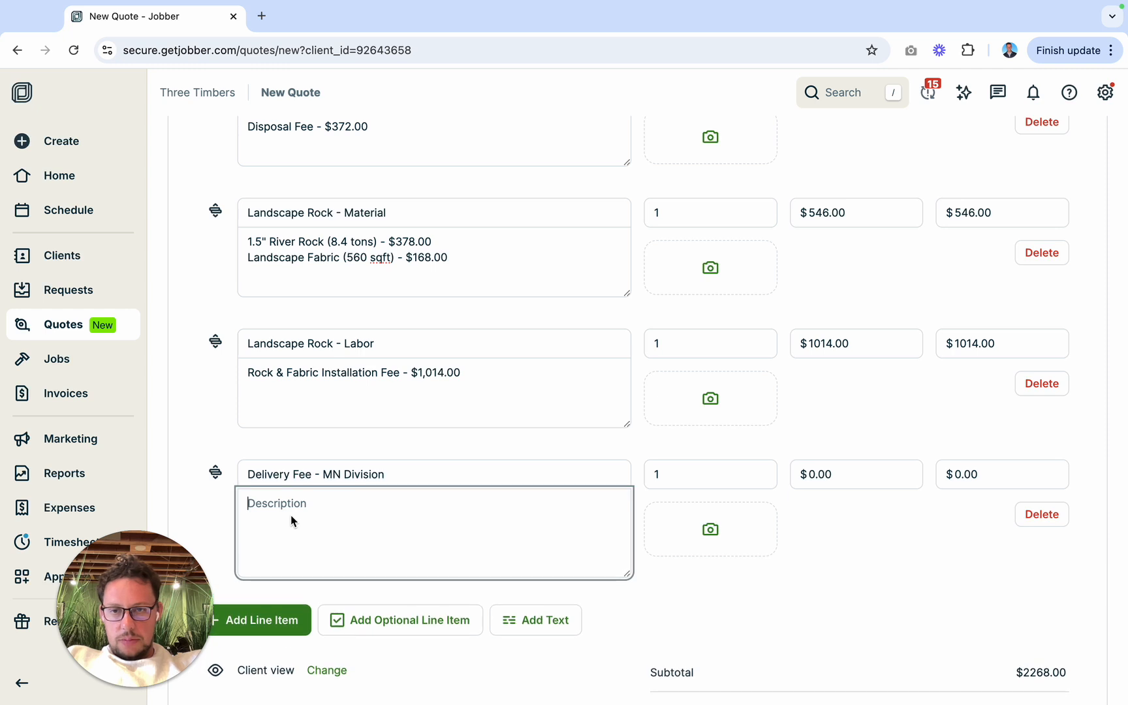
pyautogui.write('Rock Delivery - $120.00')
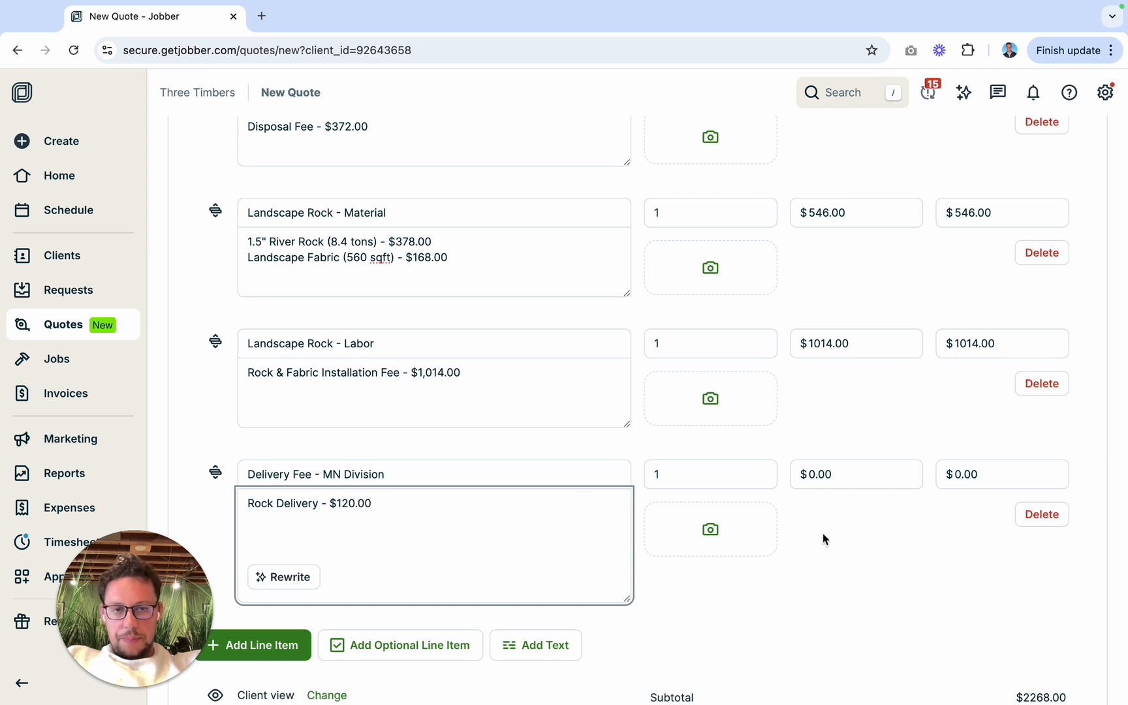
pyautogui.click(824, 539)
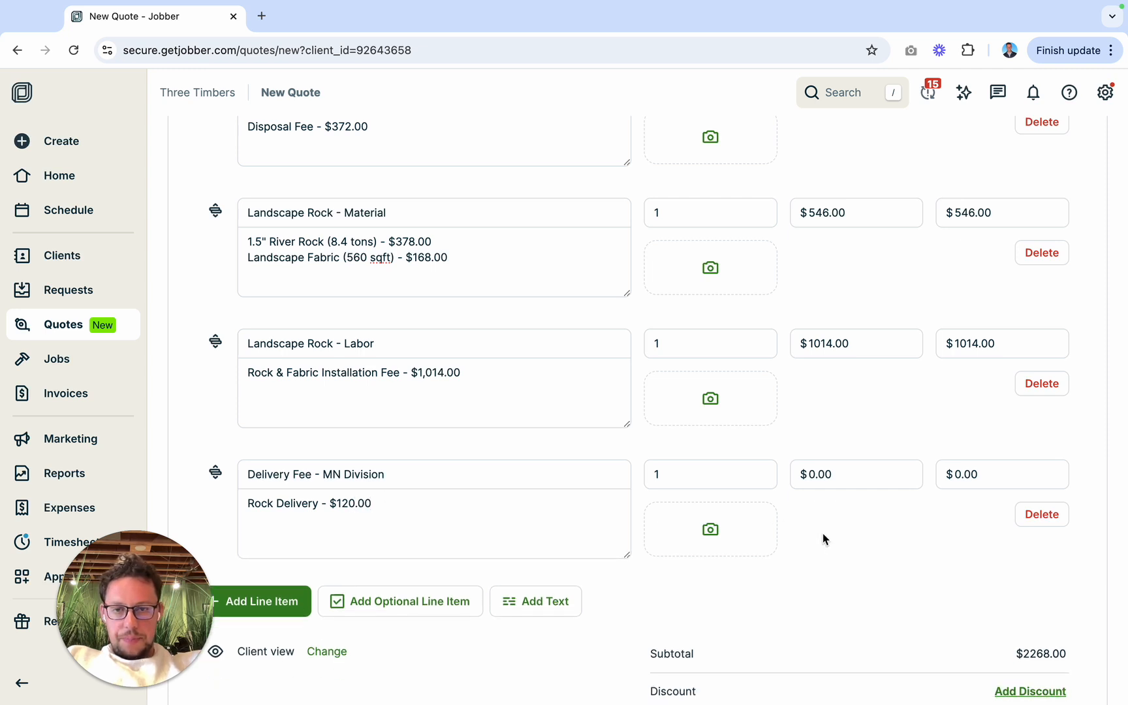
# Step: Add a blank line item to the quote and move it above the Delivery Fee - MN Division item
pyautogui.click(279, 604)
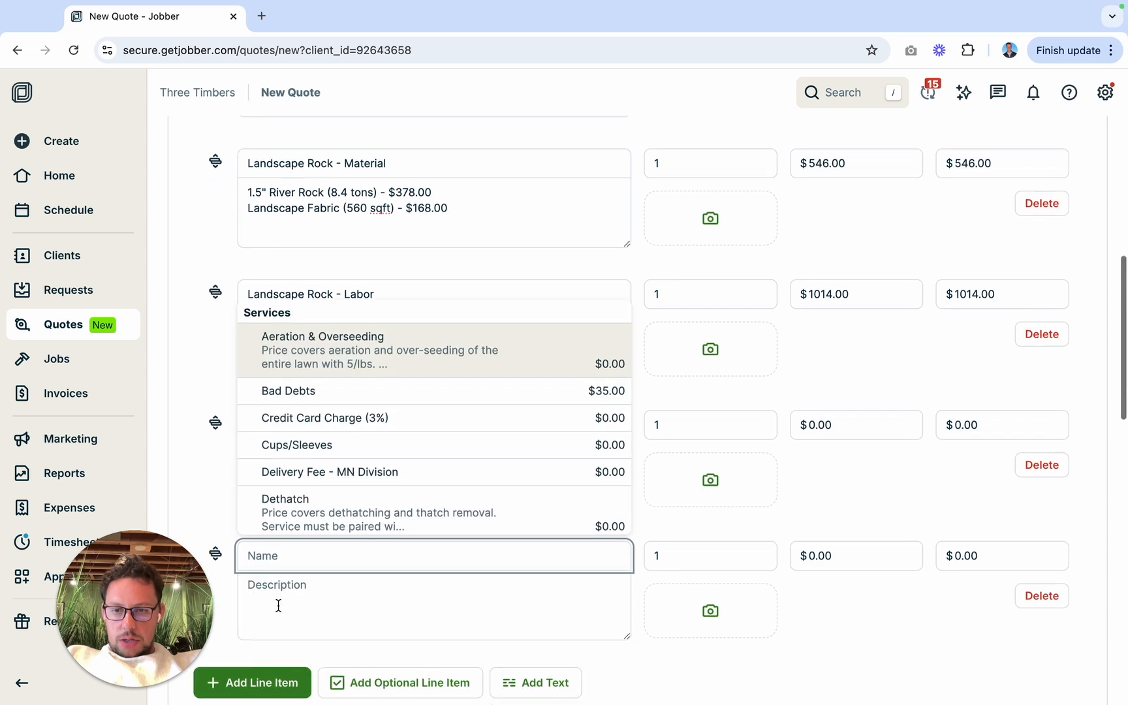
pyautogui.moveTo(213, 543); pyautogui.dragTo(225, 404)
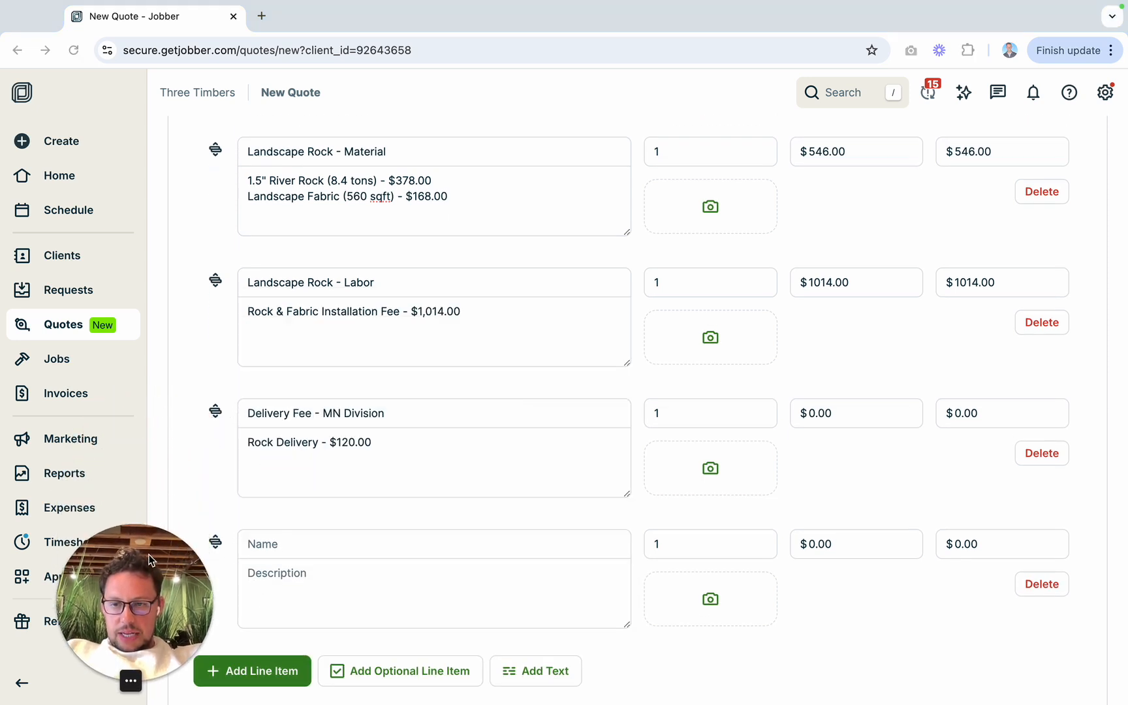
pyautogui.moveTo(221, 542); pyautogui.dragTo(217, 418)
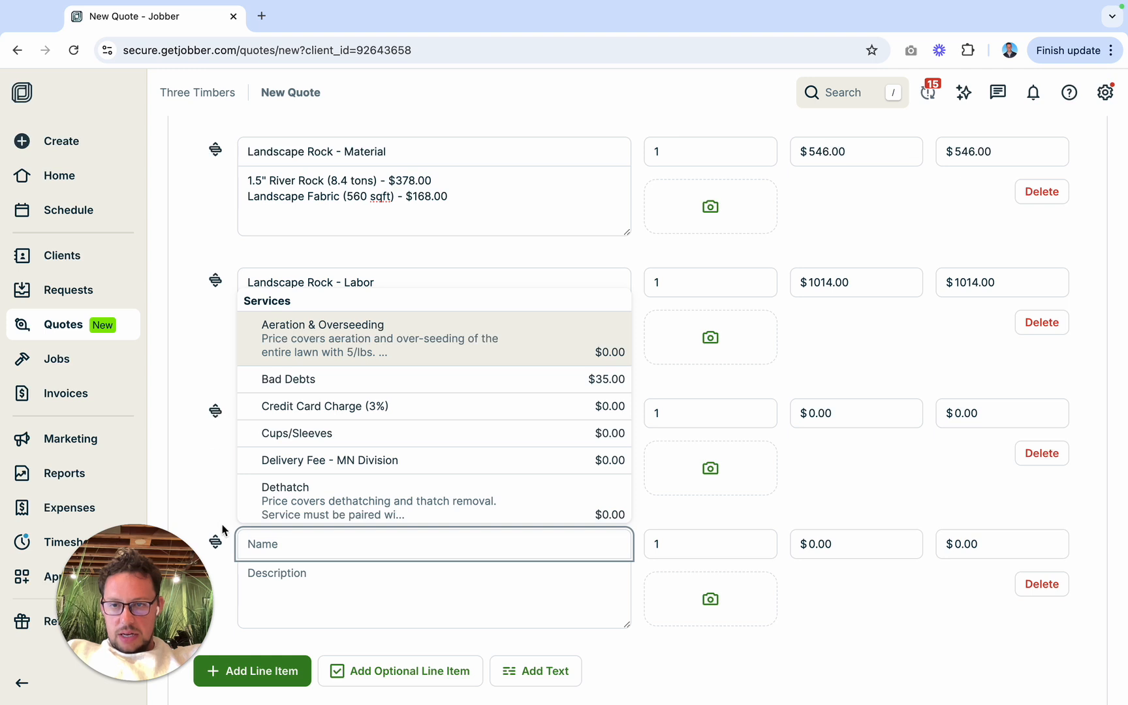
pyautogui.click(216, 542)
pyautogui.moveTo(214, 541); pyautogui.dragTo(207, 516)
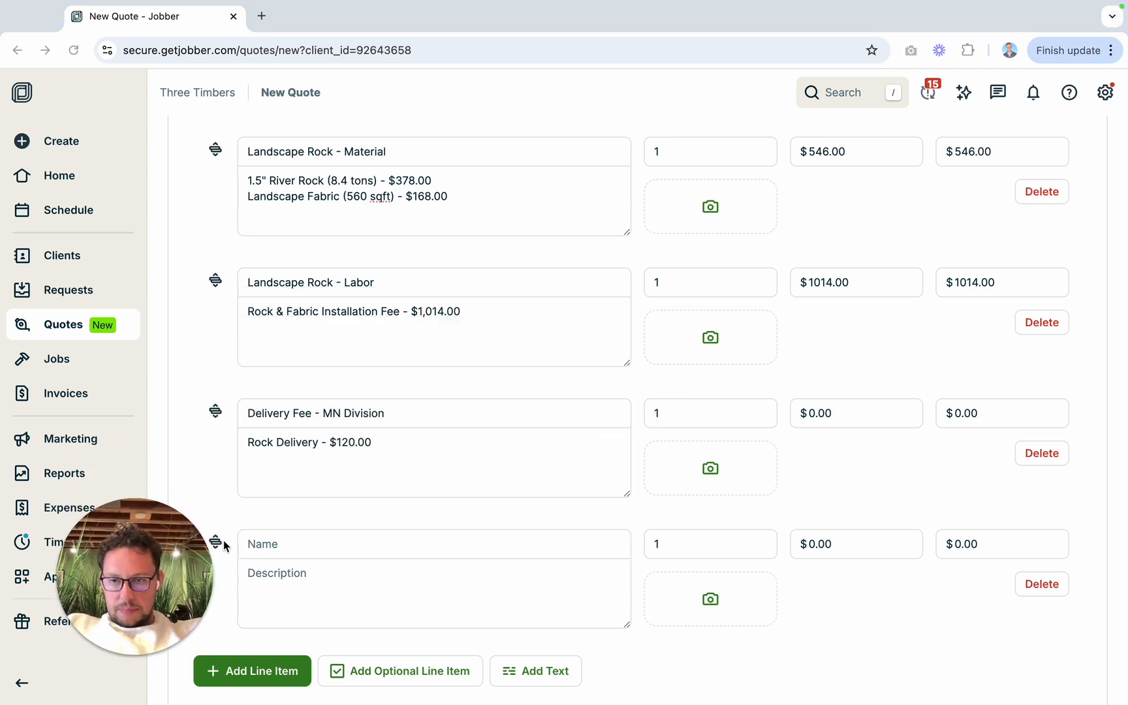
pyautogui.click(221, 544)
pyautogui.moveTo(135, 566); pyautogui.dragTo(134, 593)
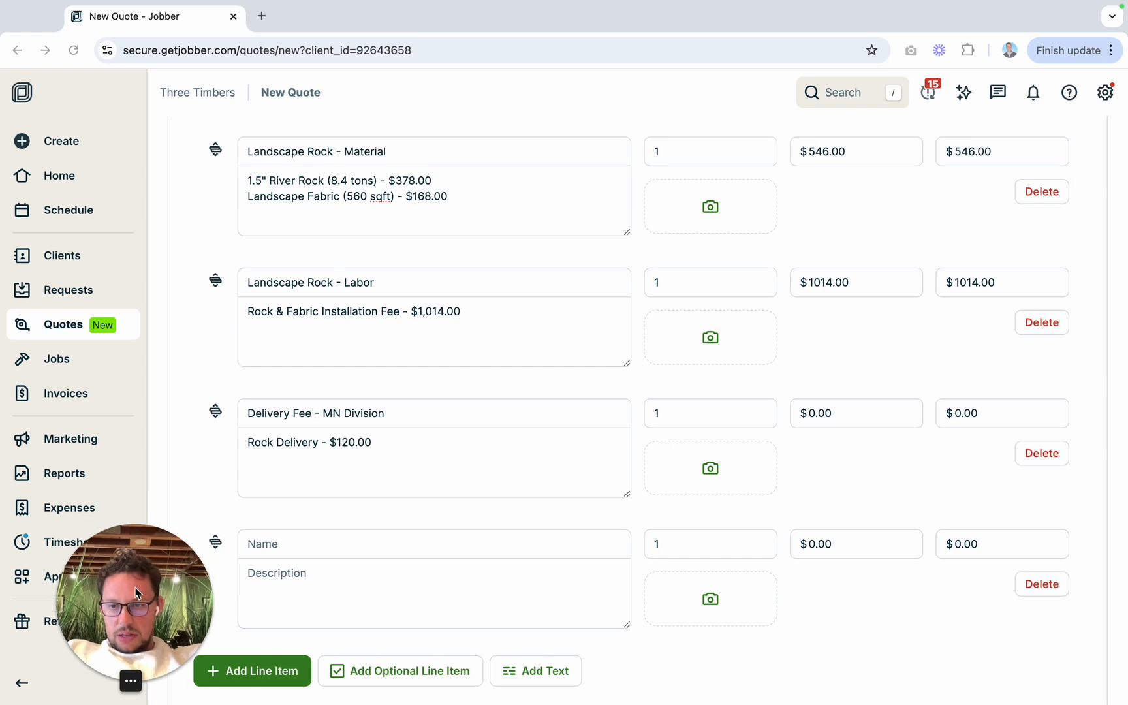
pyautogui.click(223, 544)
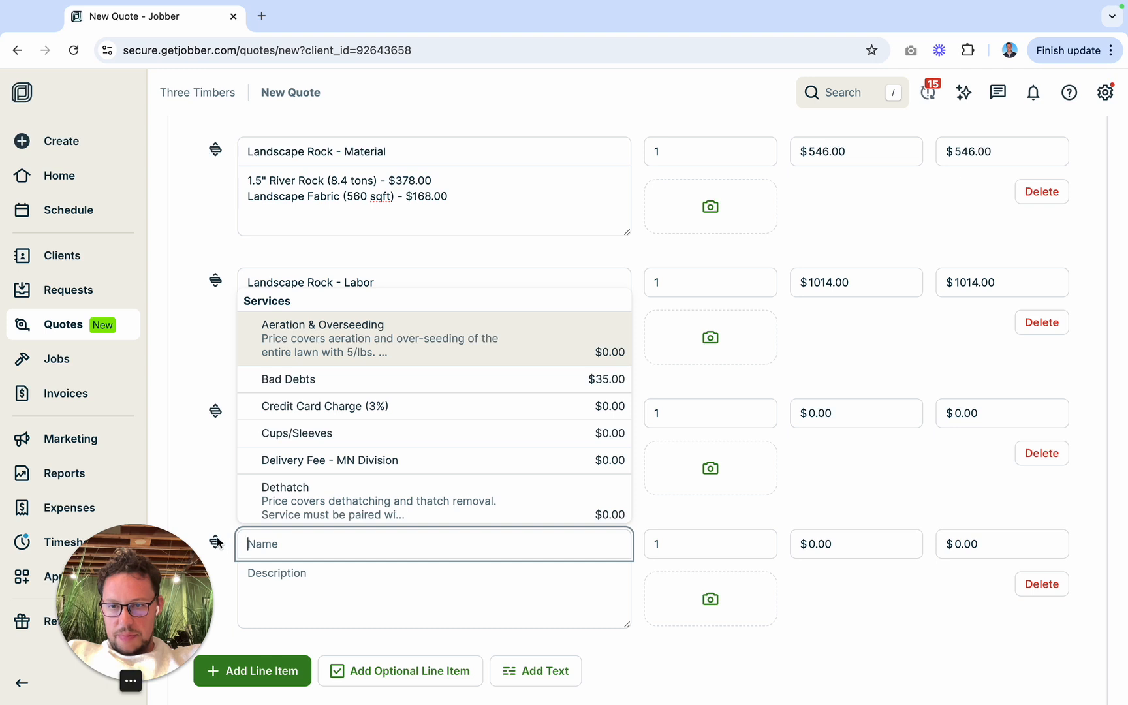
pyautogui.click(194, 567)
pyautogui.moveTo(181, 566); pyautogui.dragTo(180, 104)
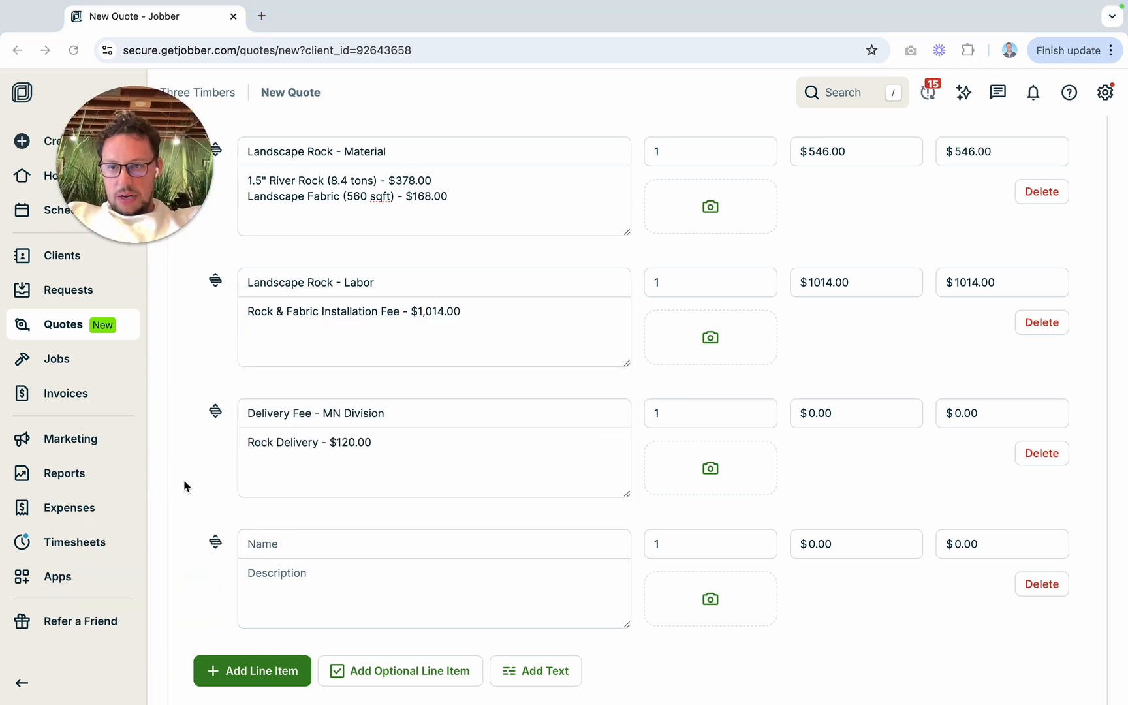
pyautogui.click(217, 543)
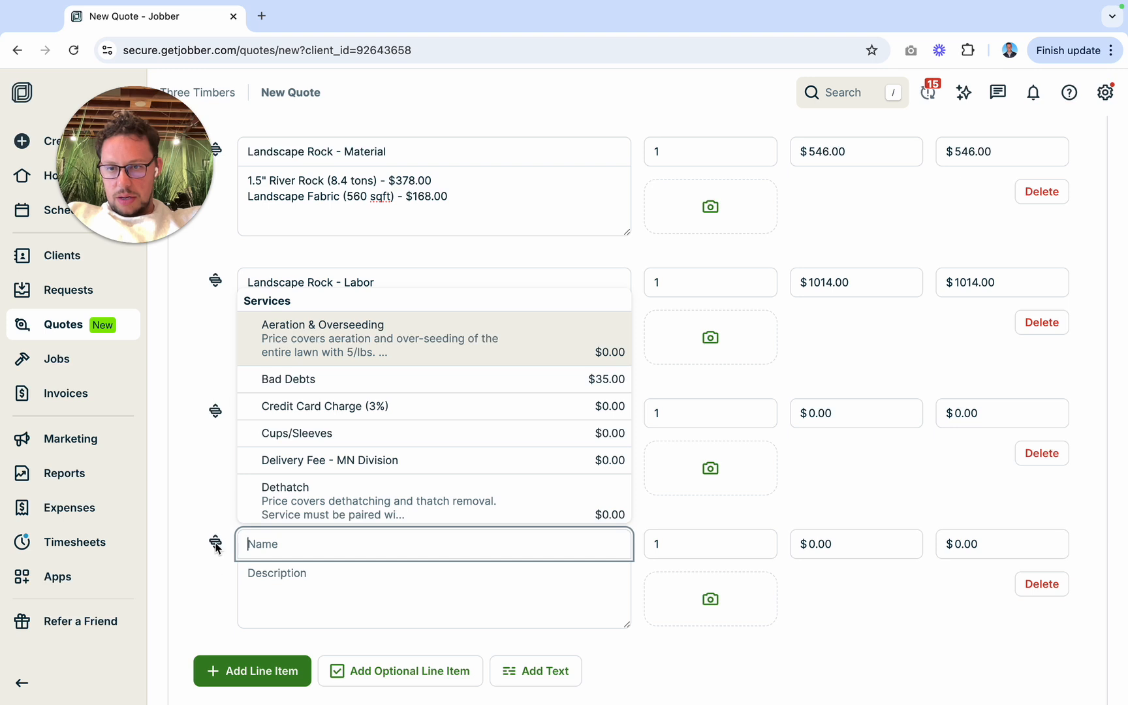
pyautogui.moveTo(217, 544); pyautogui.dragTo(216, 396)
pyautogui.click(208, 378)
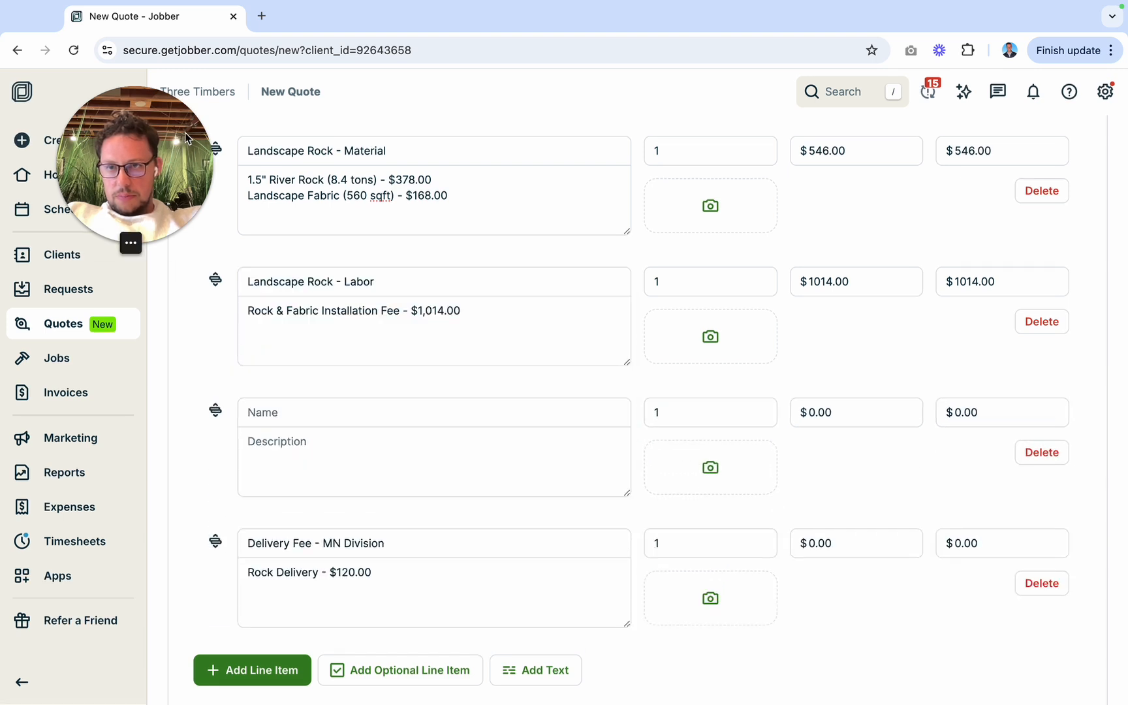
pyautogui.moveTo(184, 139); pyautogui.dragTo(184, 106)
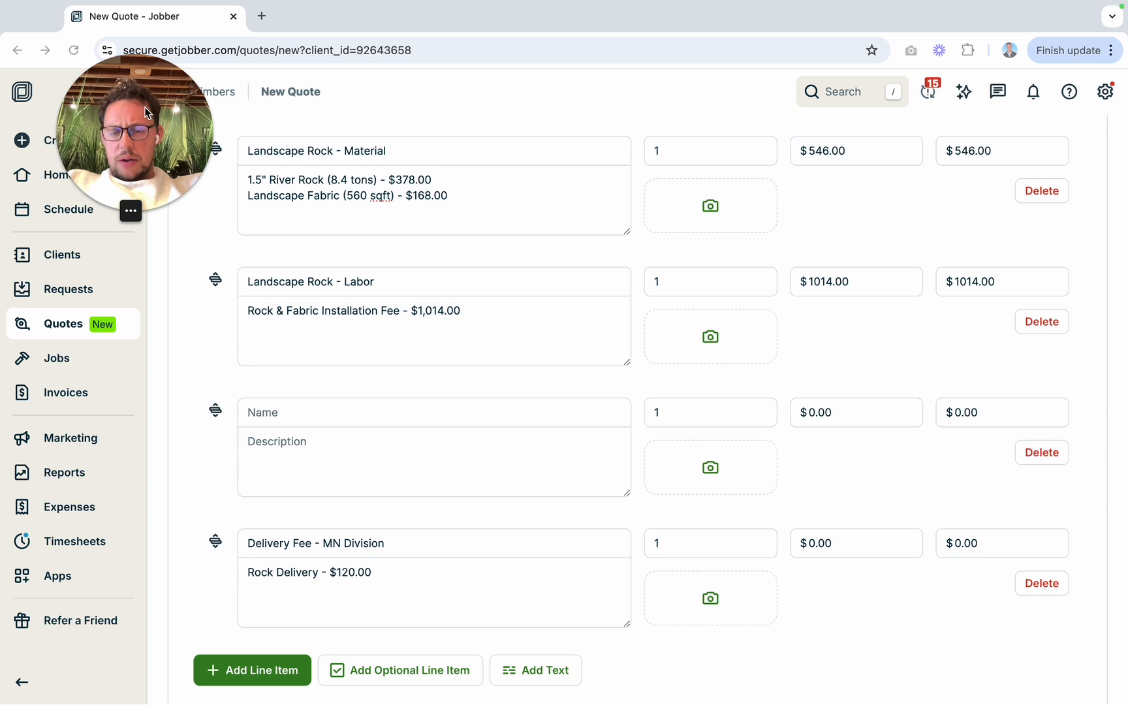
pyautogui.click(351, 416)
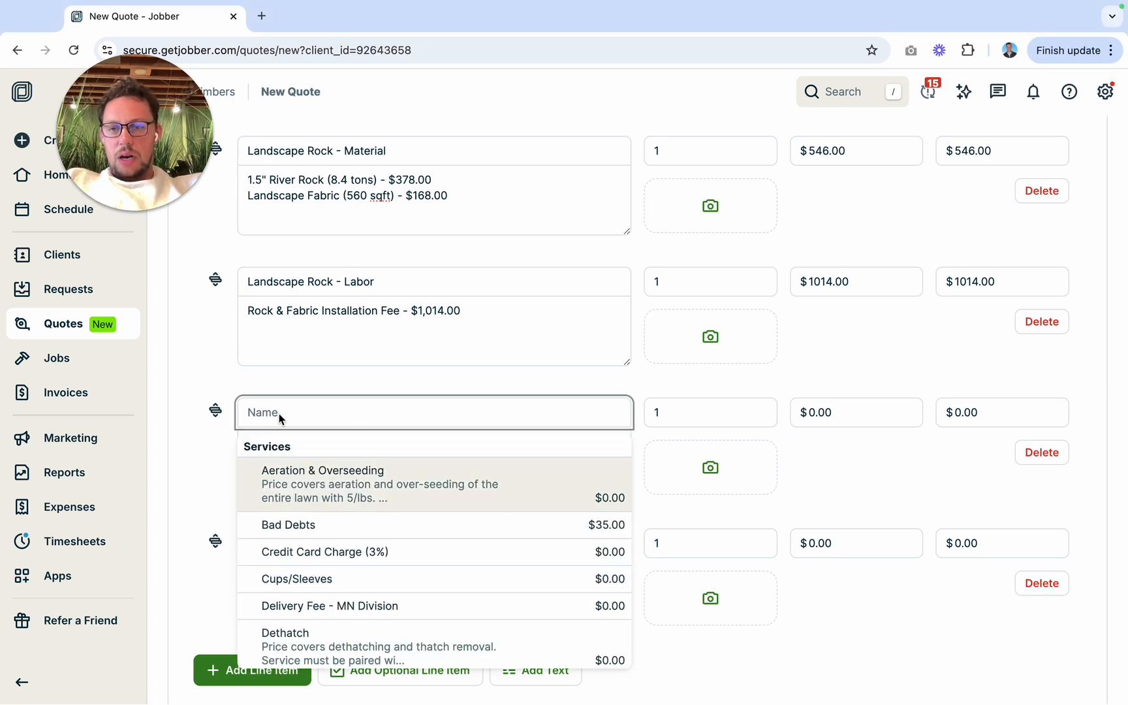
pyautogui.click(242, 384)
pyautogui.click(358, 418)
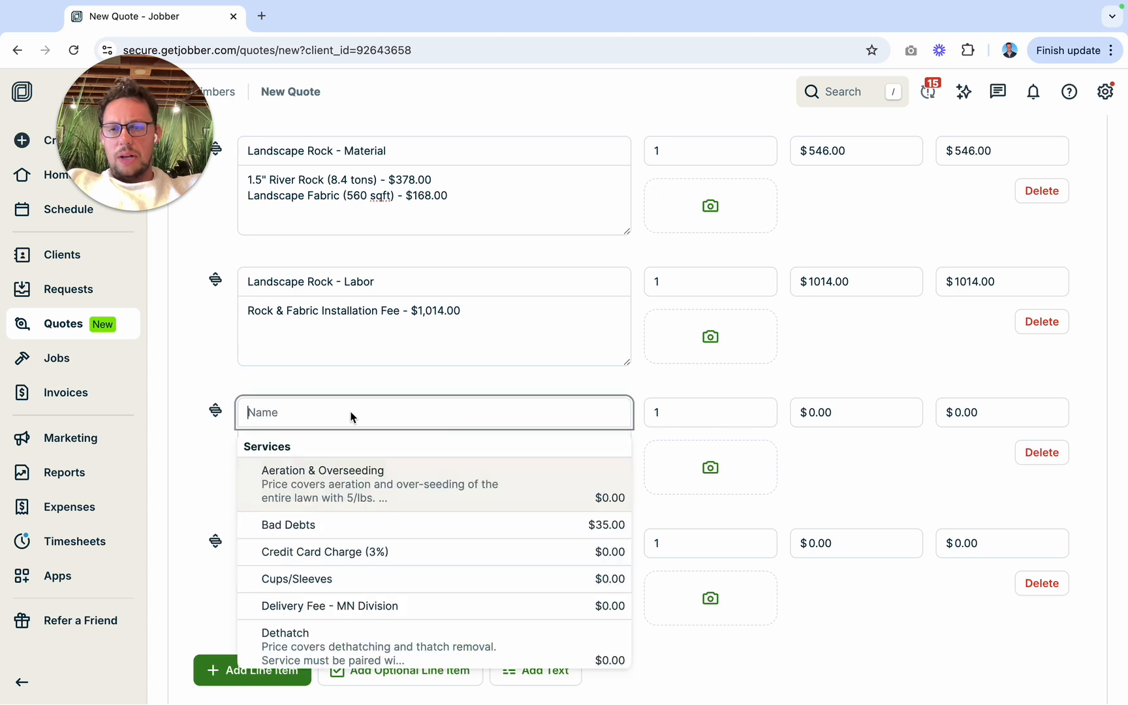
pyautogui.write('edg')
pyautogui.press('BackSpace')
pyautogui.press('BackSpace')
pyautogui.press('BackSpace')
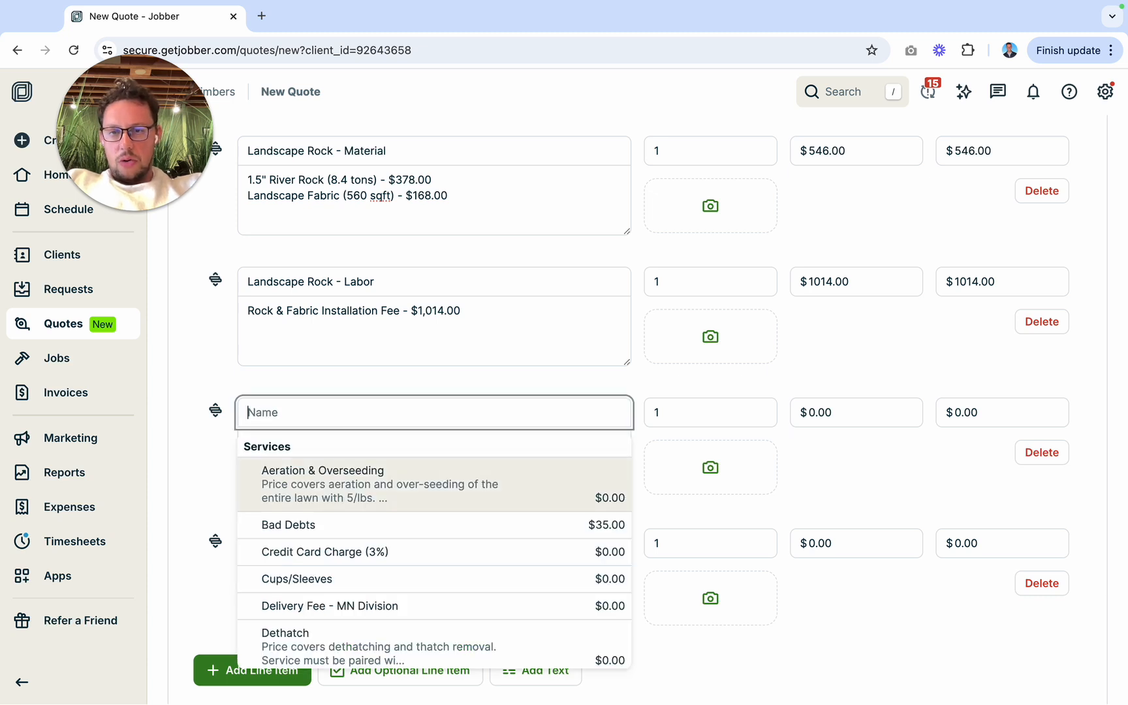
pyautogui.click(194, 487)
# Step: Add an optional line item directly below Landscape Rock - Labor and delete the blank regular line item
pyautogui.click(366, 677)
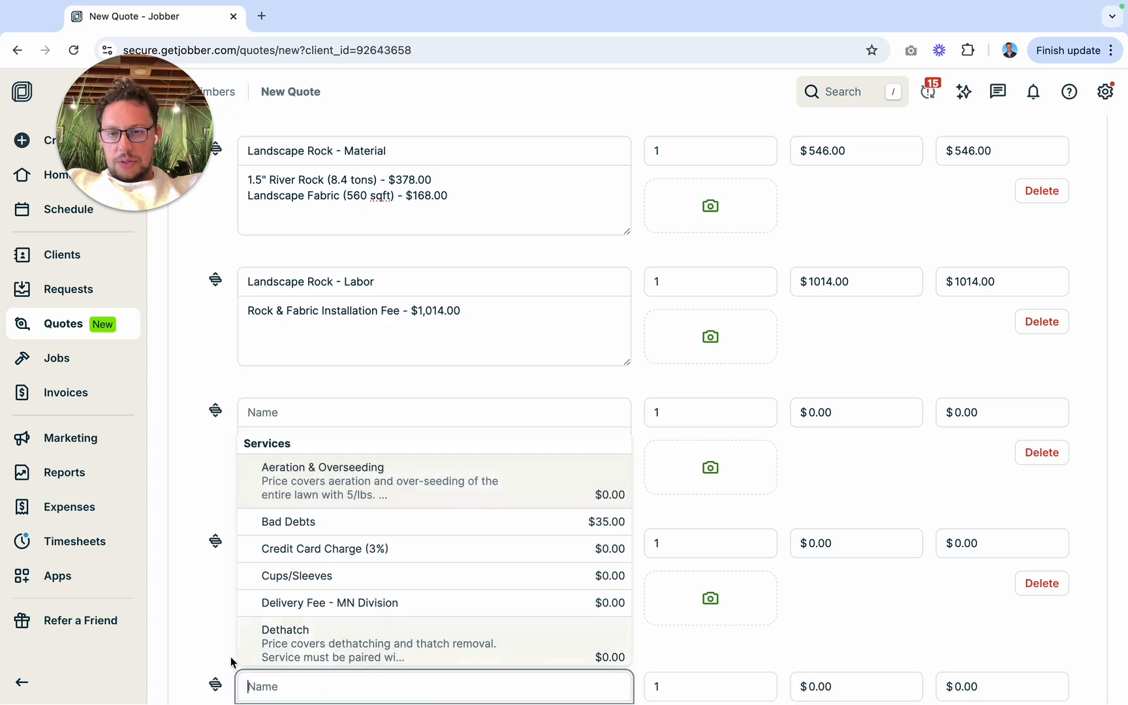
pyautogui.click(297, 543)
pyautogui.scroll(-3, 297, 543)
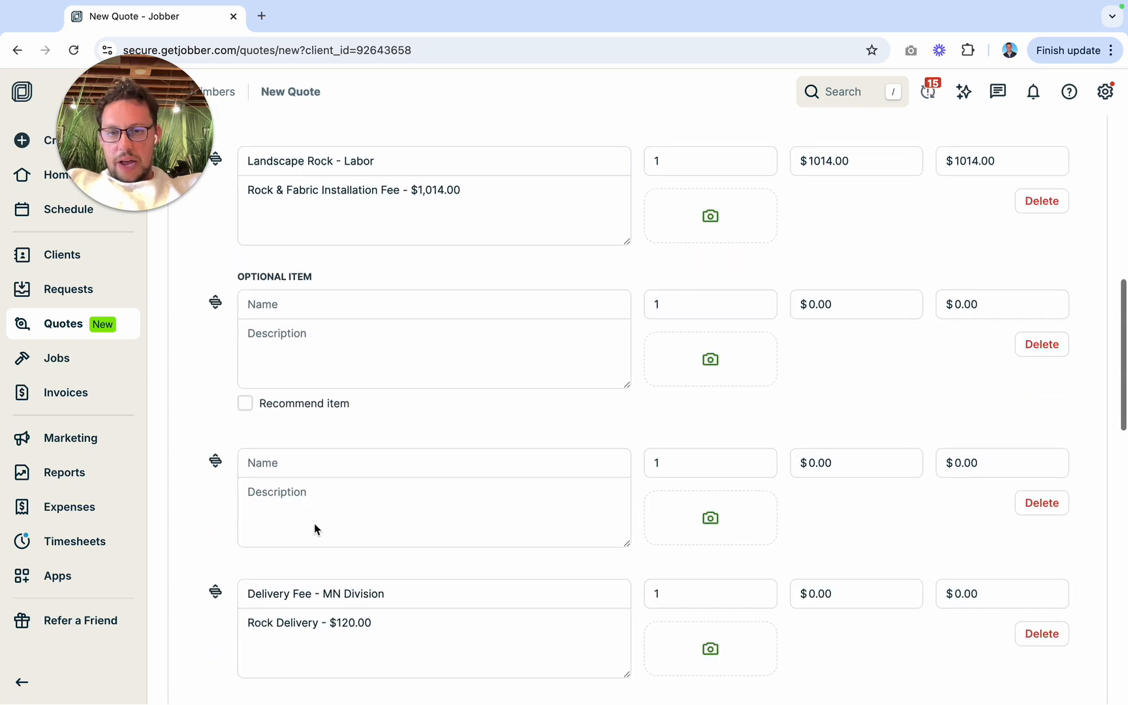
pyautogui.click(1041, 502)
# Step: Use the Edging service for the optional item and describe it as "Ace of Diamond Plastic Edging"
pyautogui.click(375, 305)
pyautogui.write('edging')
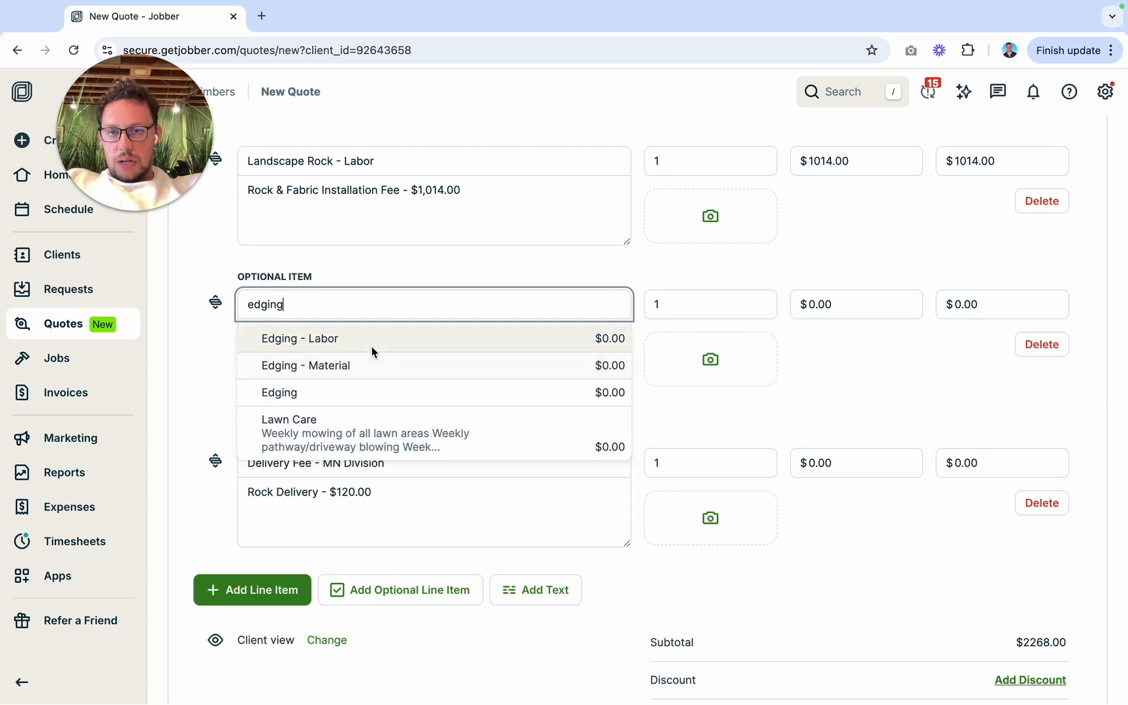
pyautogui.click(348, 393)
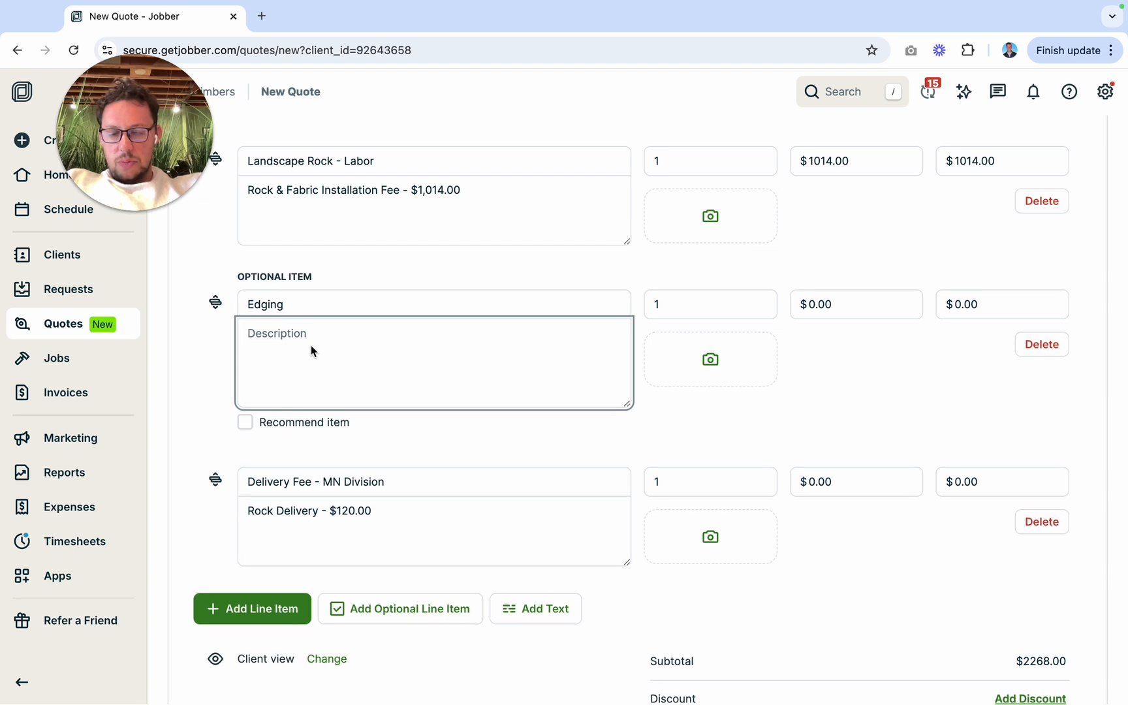
pyautogui.write('Ace of Diamond Plastic Edging')
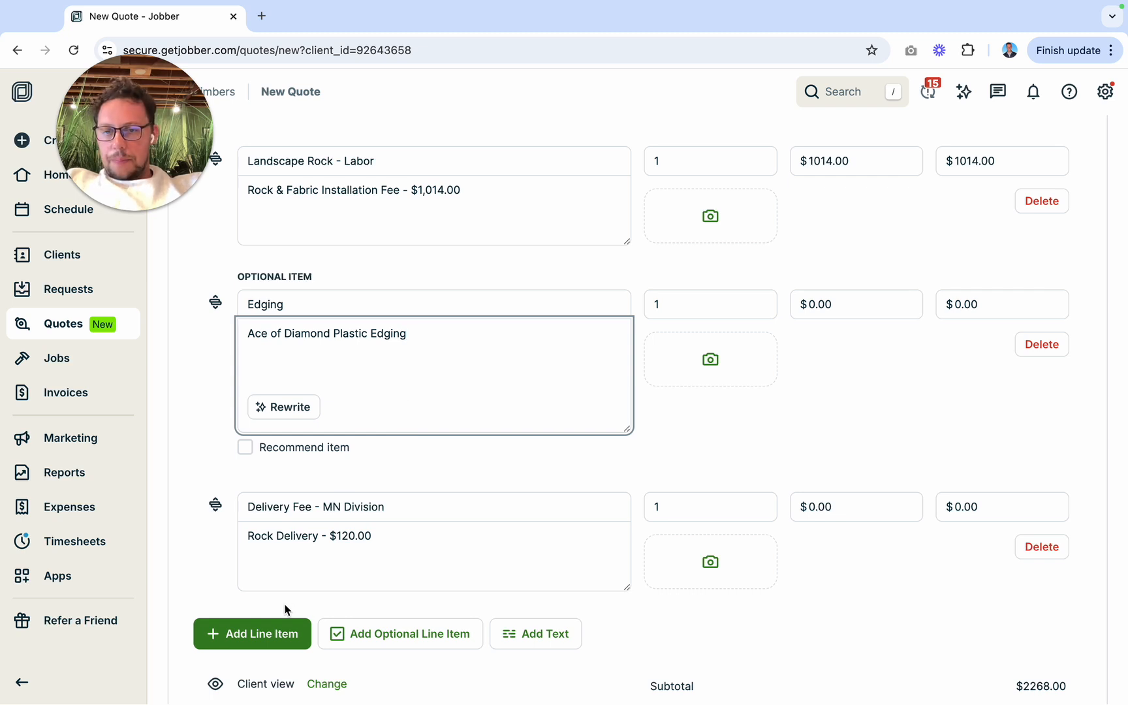
pyautogui.click(361, 642)
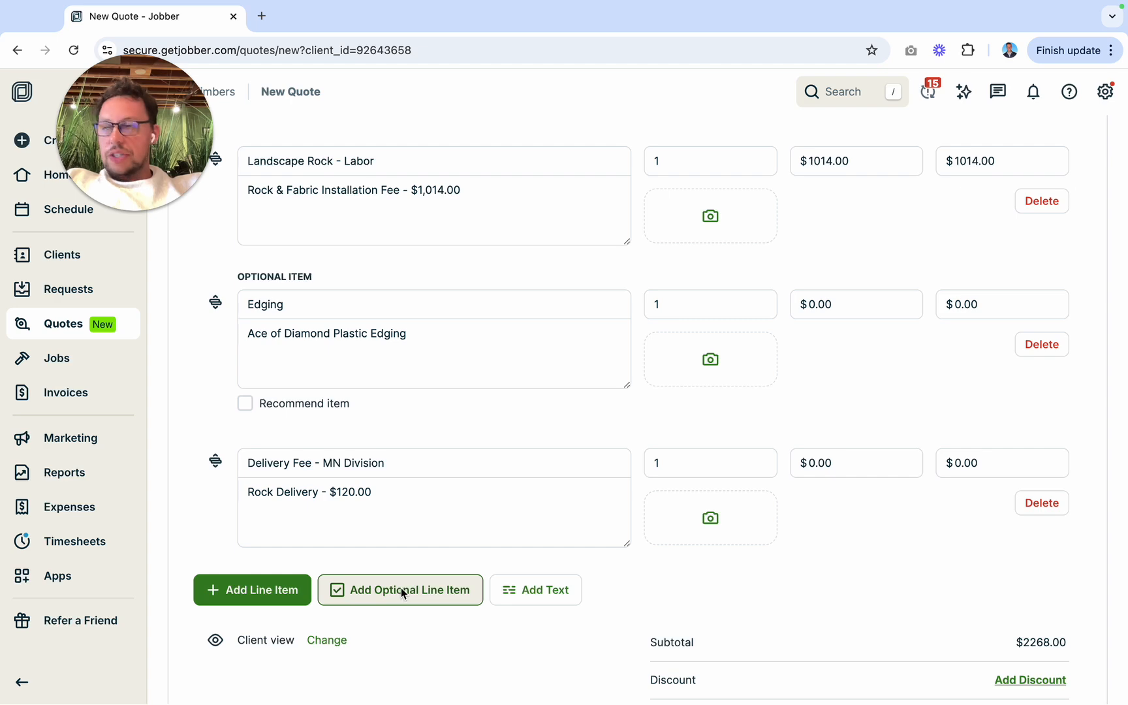
pyautogui.click(419, 328)
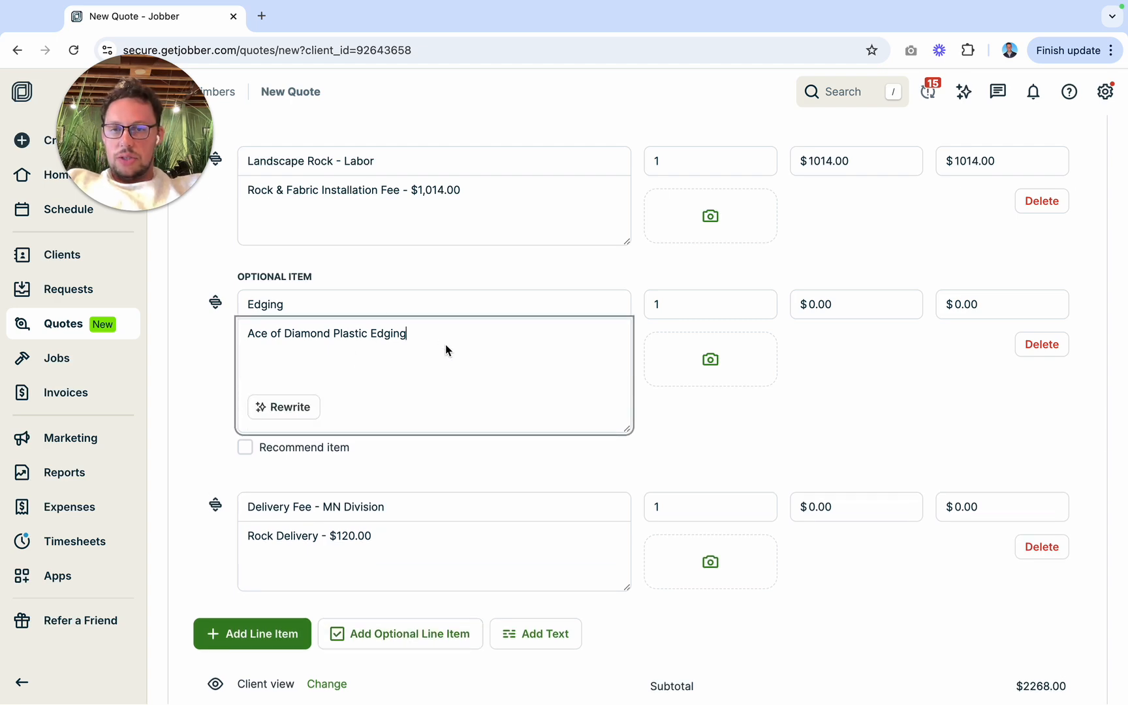
# Step: Switch to Excel, close the Rock Calculator workbook with its changes saved, and open the Edging Calculator
pyautogui.hotkey('ctrl', 'Left')
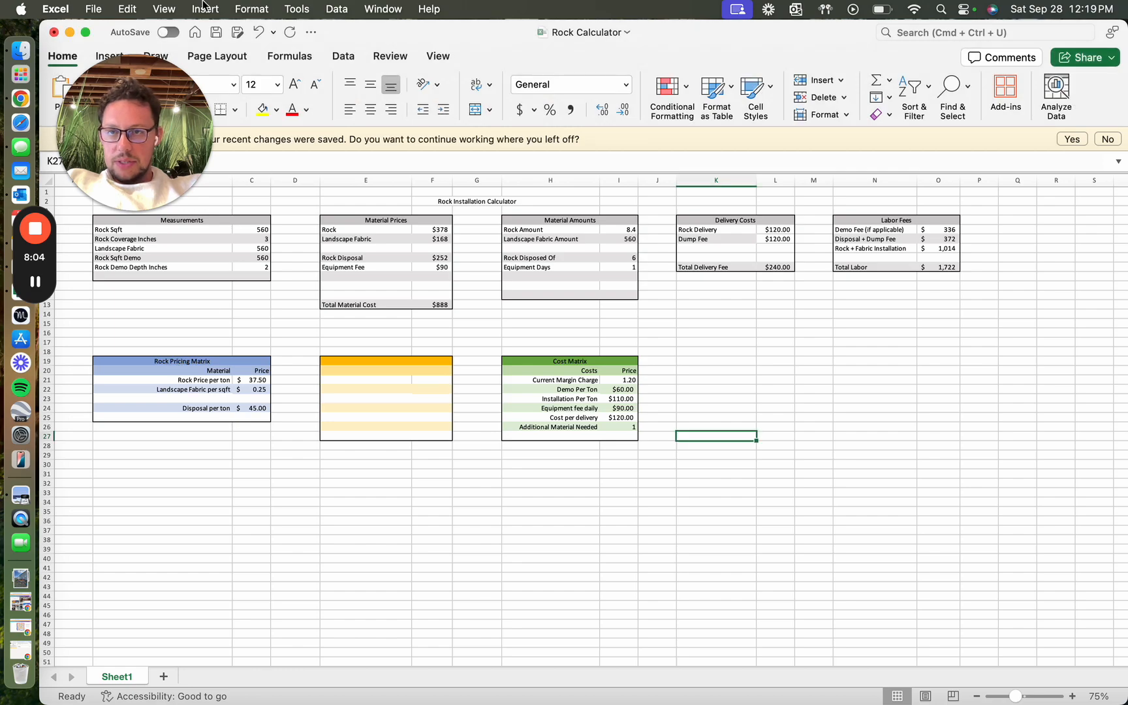
pyautogui.click(53, 32)
pyautogui.click(586, 400)
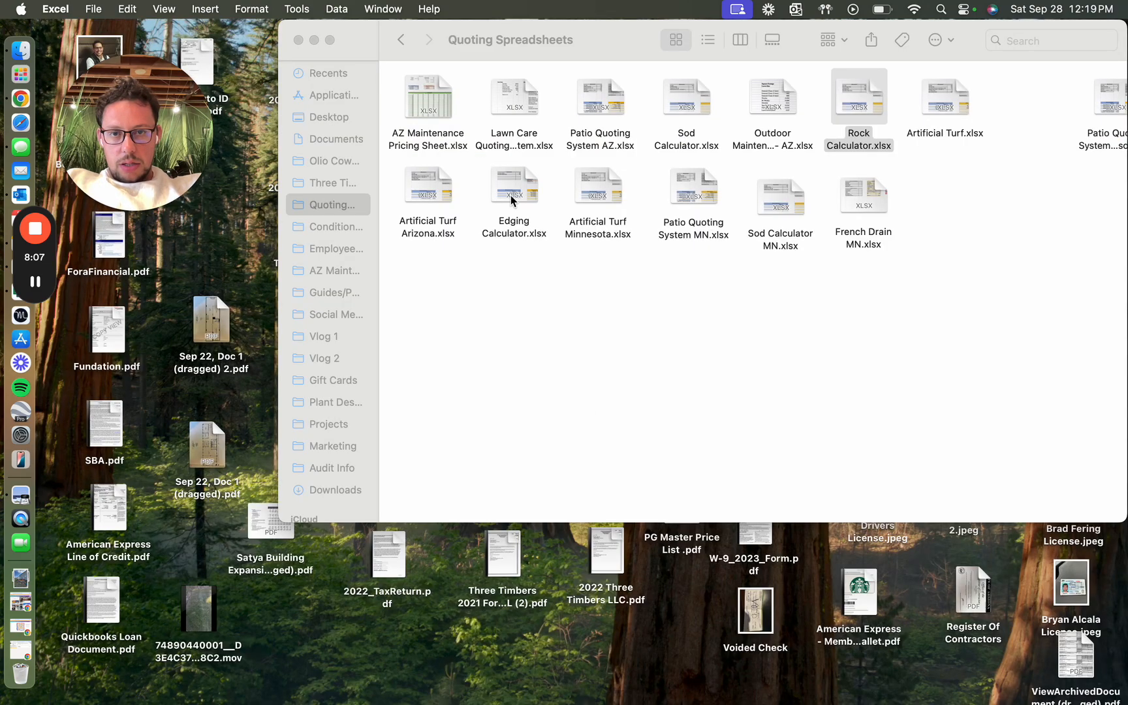
pyautogui.doubleClick(510, 194)
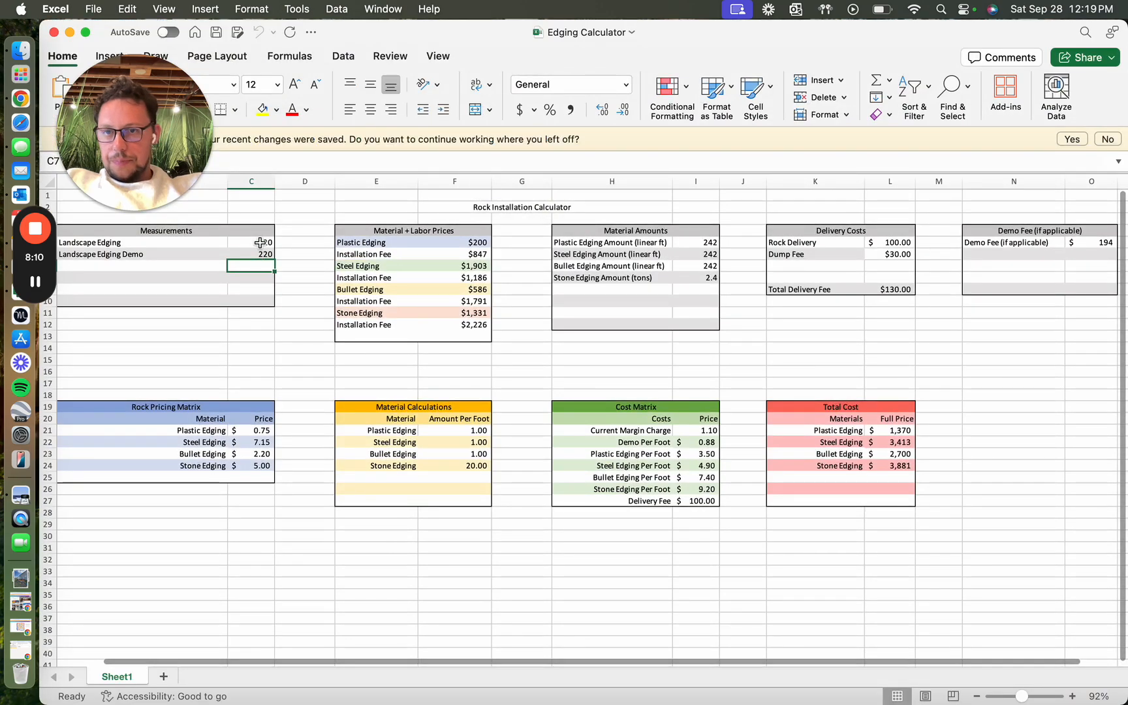
# Step: Set the Landscape Edging measurement to 165 and the Landscape Edging Demo measurement to 0
pyautogui.click(258, 243)
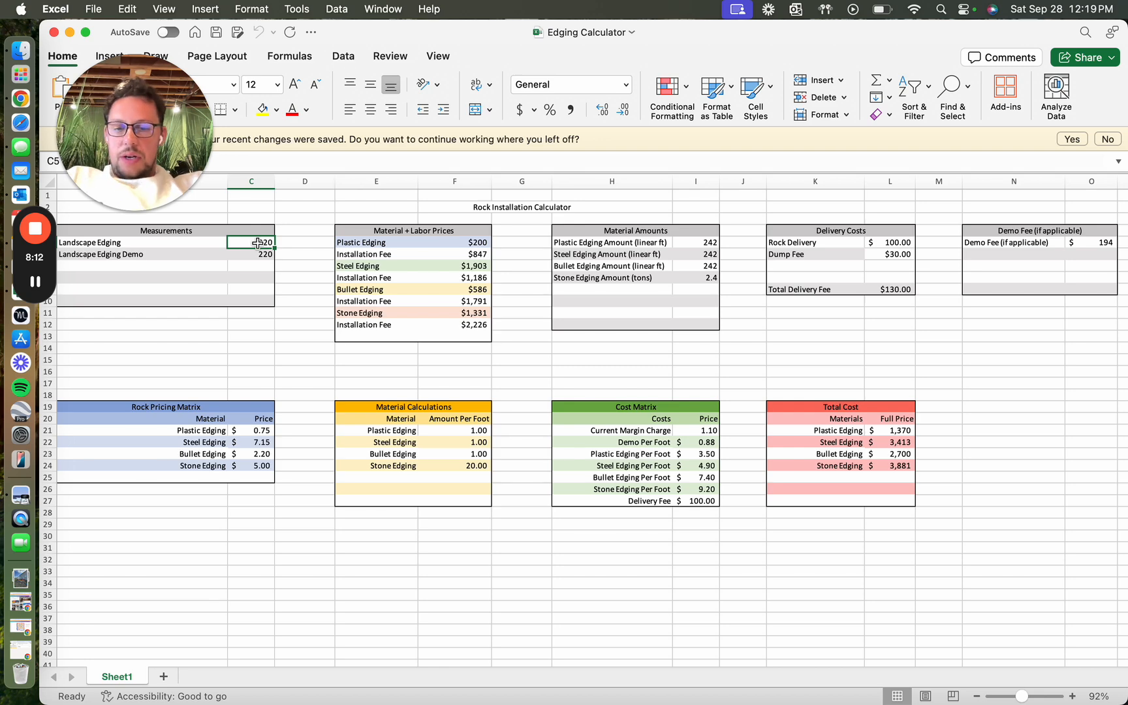
pyautogui.write('165')
pyautogui.press('Return')
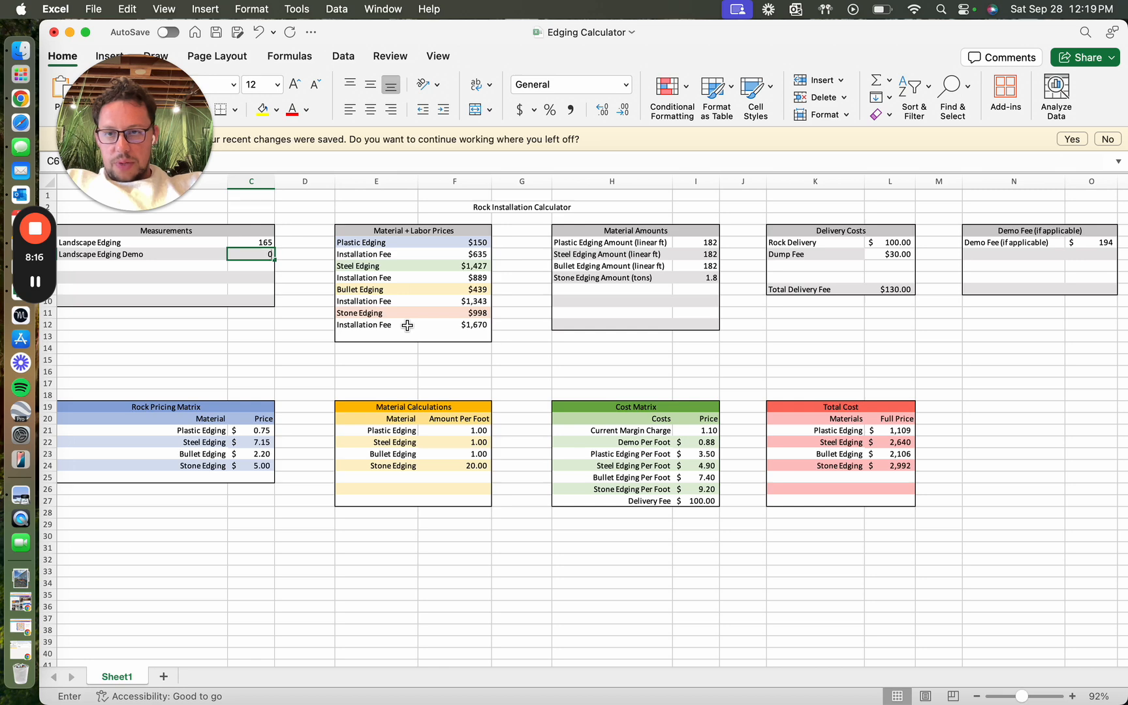
pyautogui.write('0')
pyautogui.press('Return')
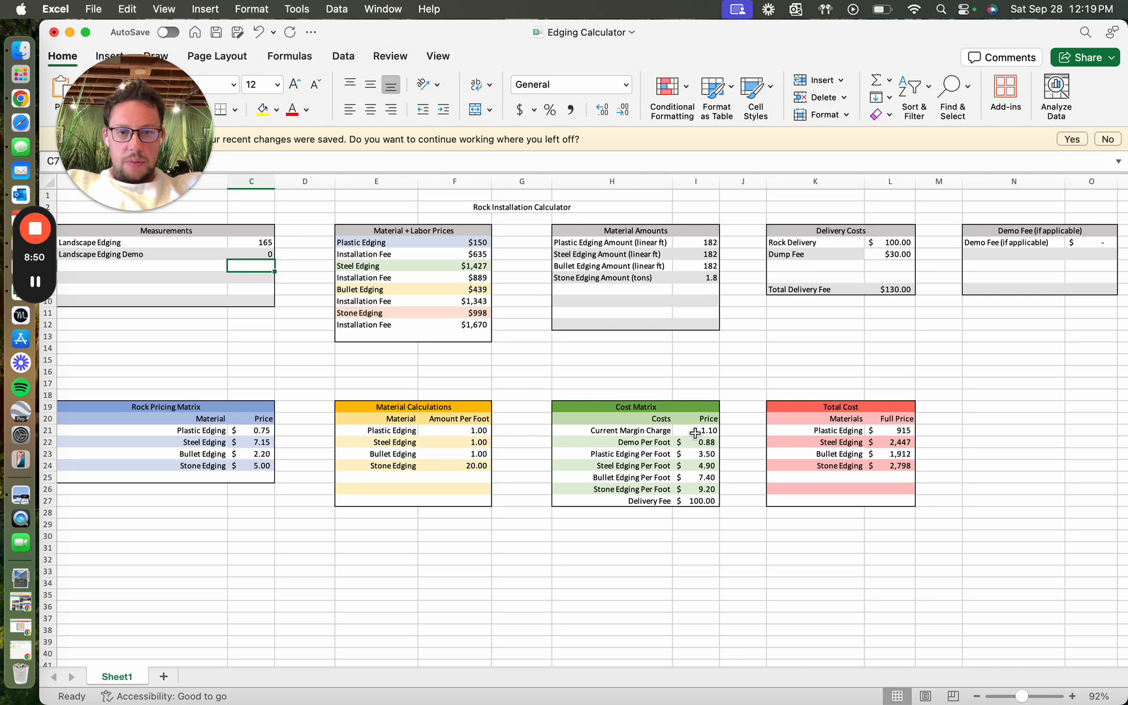
# Step: Examine the per-foot edging costs in the Cost Matrix and the installation fee for plastic edging
pyautogui.click(707, 455)
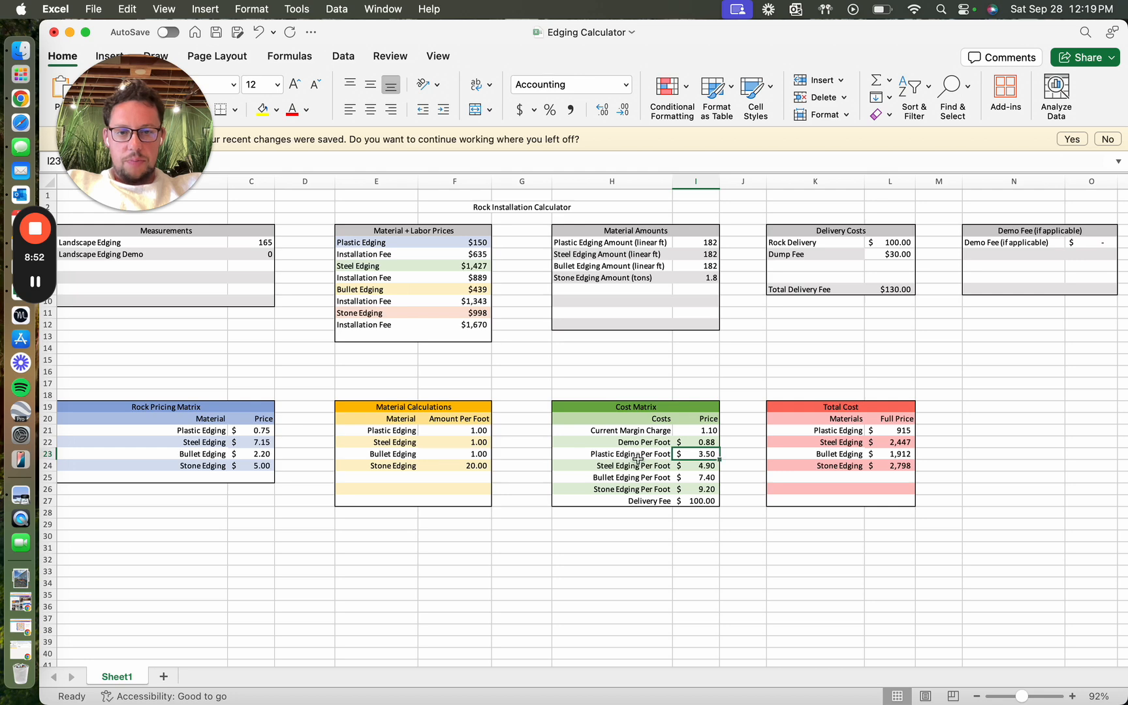
pyautogui.click(714, 467)
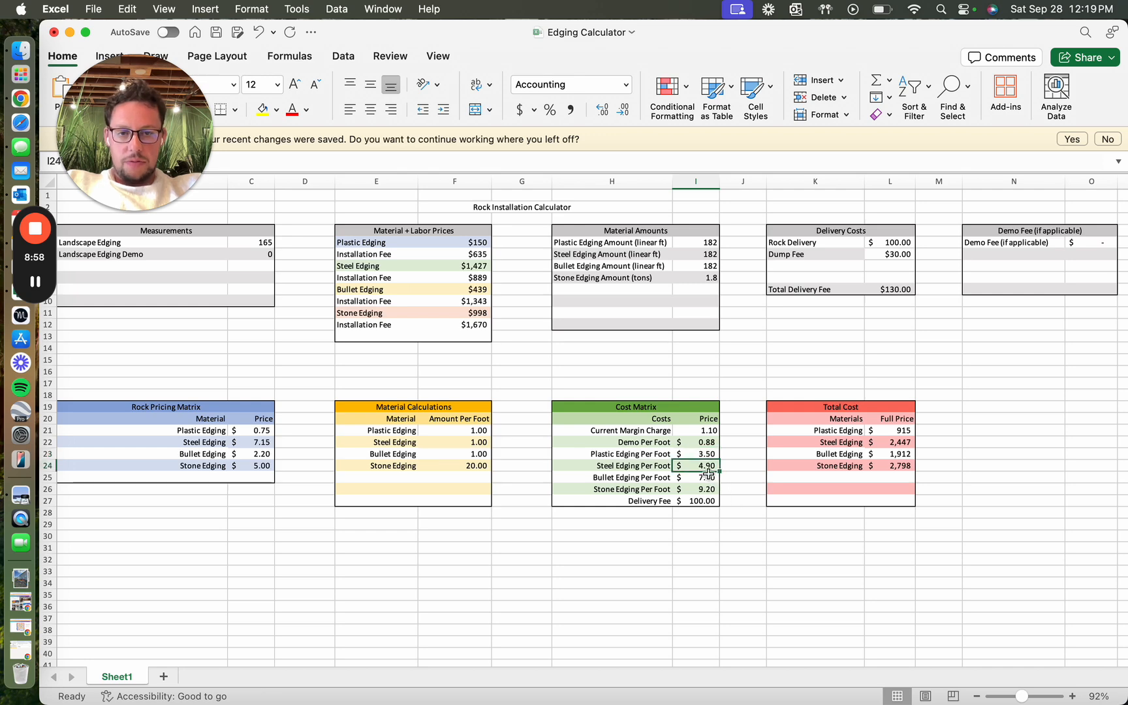
pyautogui.click(708, 477)
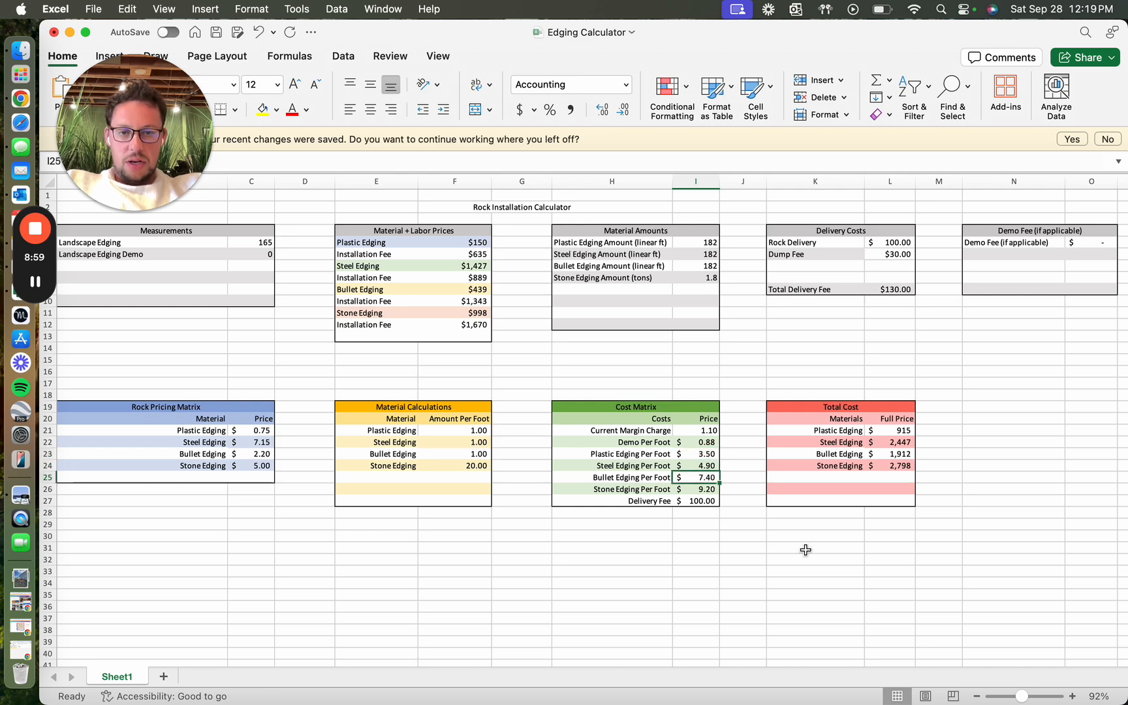
pyautogui.click(712, 491)
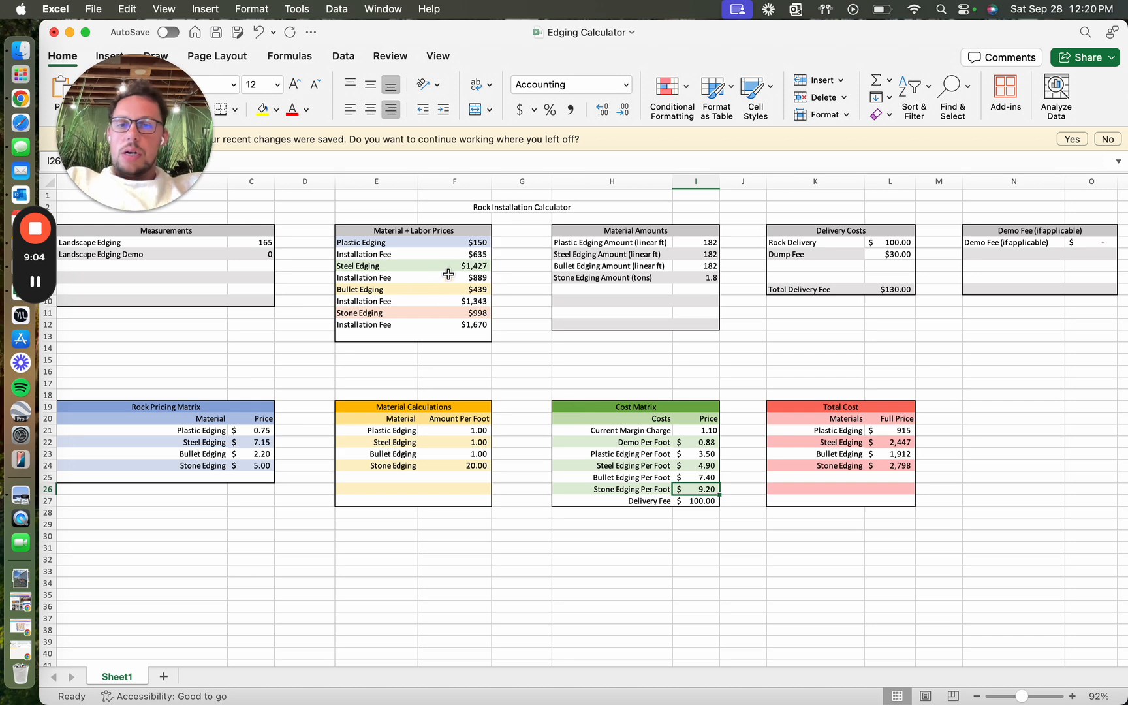
pyautogui.click(466, 255)
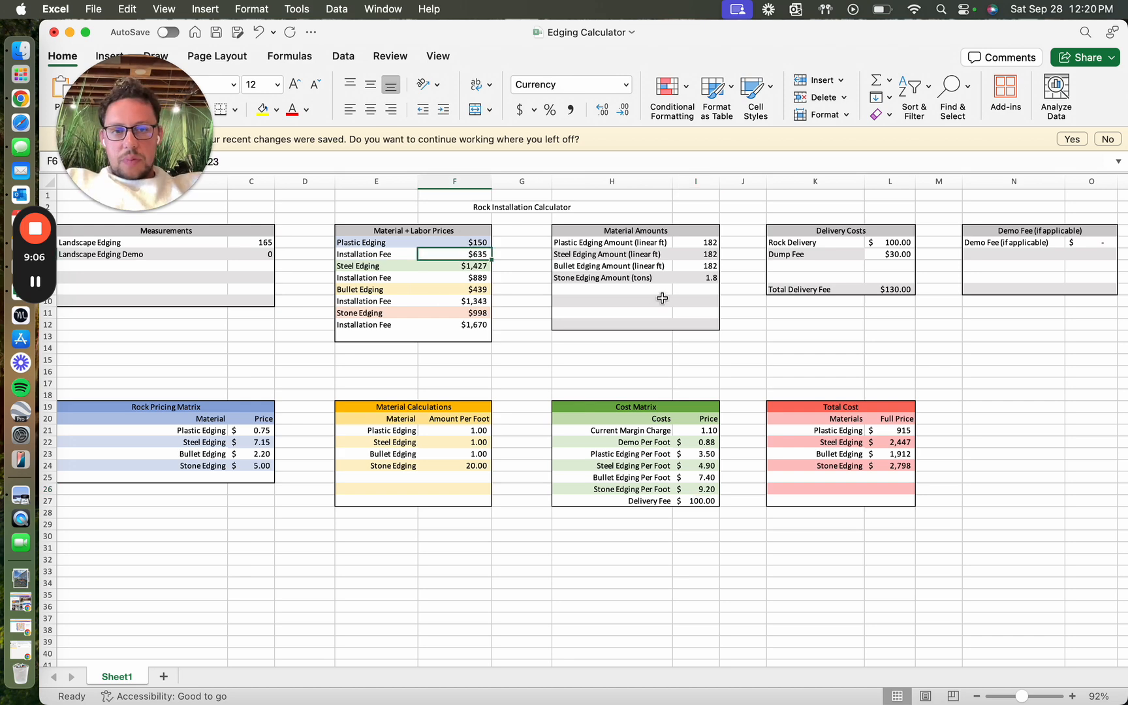
# Step: Switch to Jobber and complete the plastic edging description with "(182') - $150.00" and a second line "Installation Fee - $635.00"
pyautogui.hotkey('ctrl', 'Right')
pyautogui.write('(')
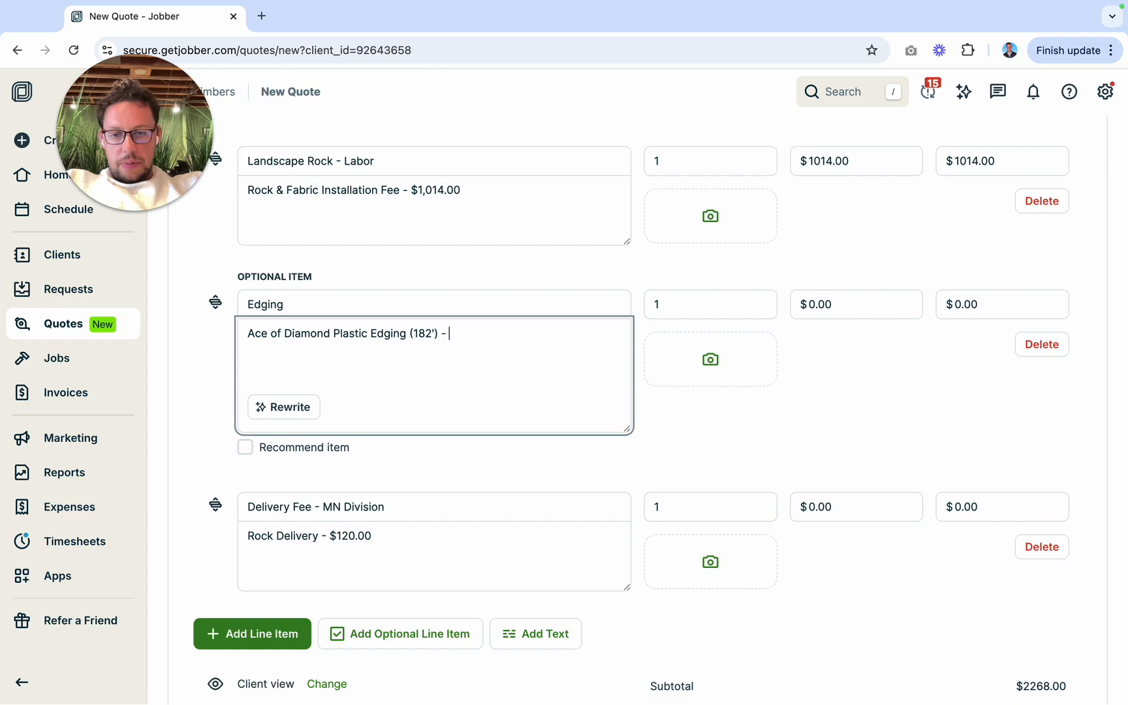
pyautogui.hotkey('ctrl', 'Left')
pyautogui.hotkey('ctrl', 'Right')
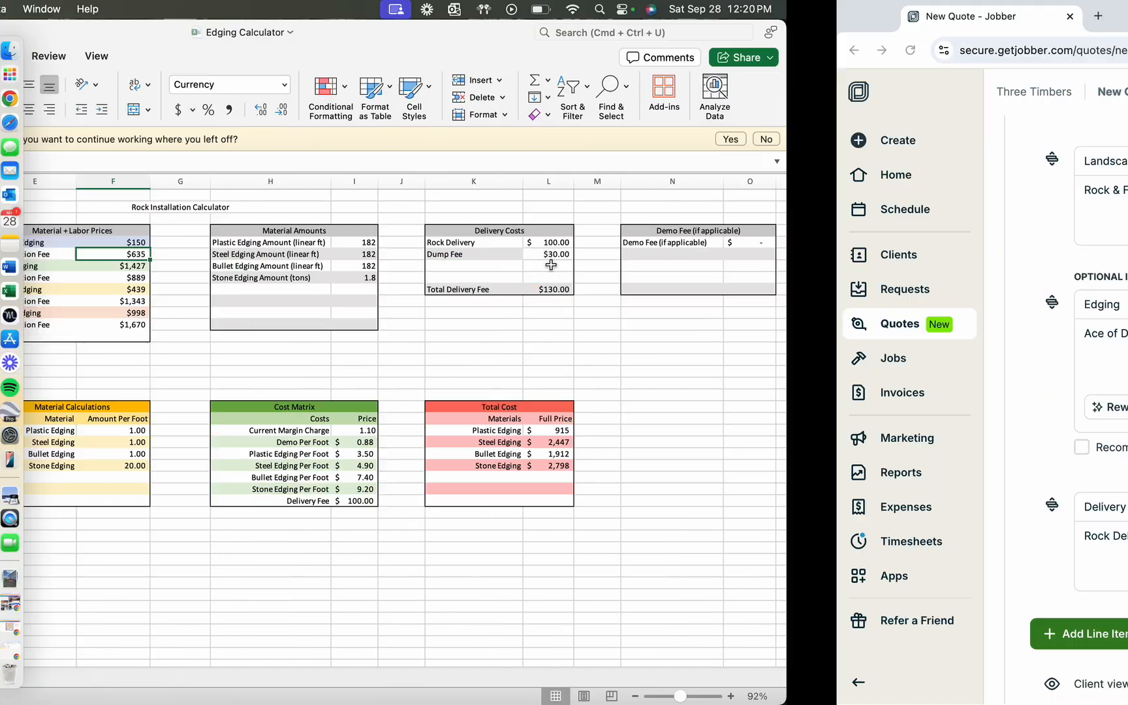
pyautogui.click(577, 357)
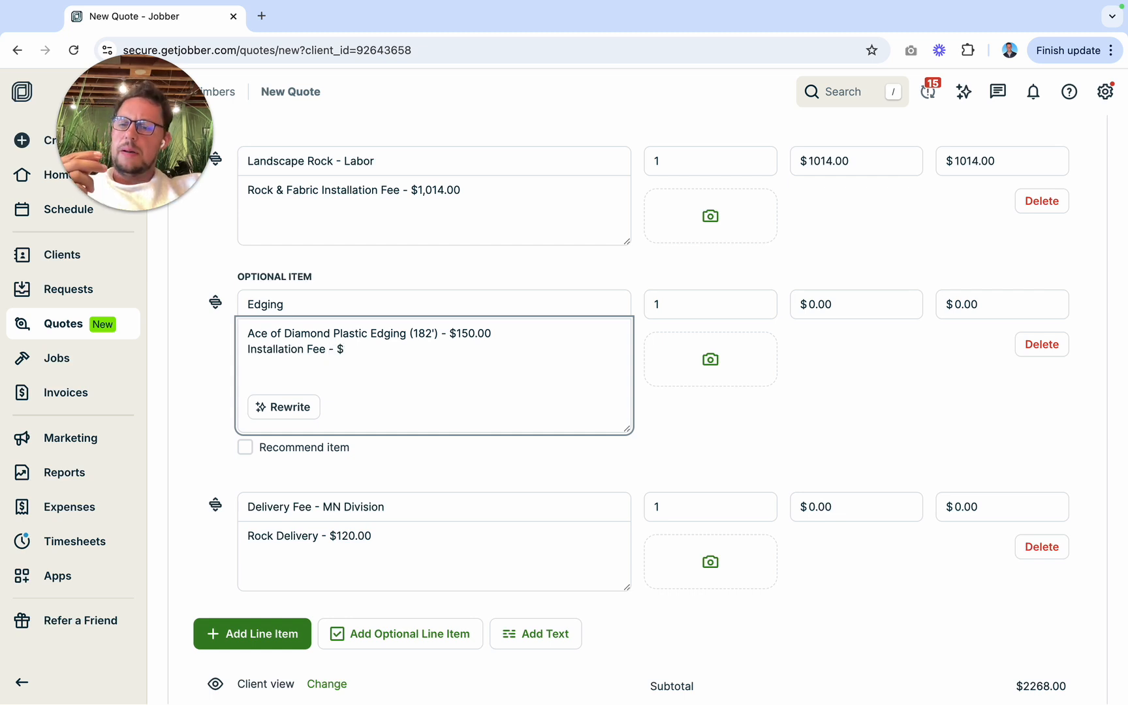
pyautogui.hotkey('ctrl', 'Left')
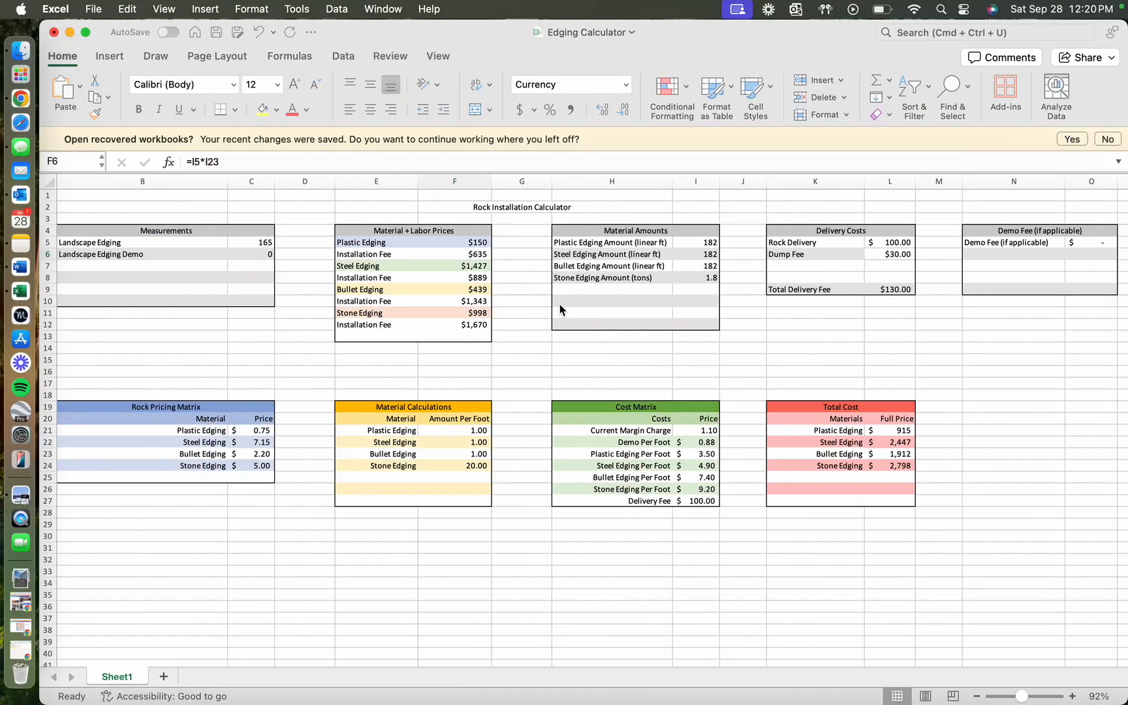
pyautogui.click(457, 253)
pyautogui.hotkey('ctrl', 'Right')
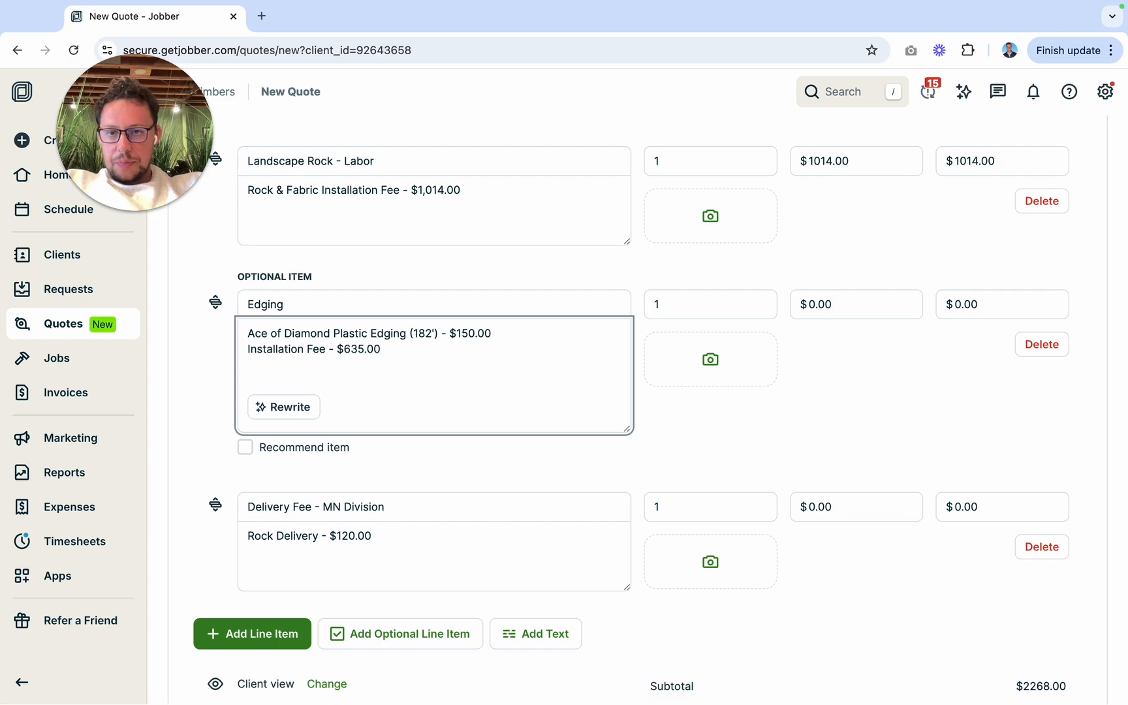
# Step: Set the unit price of the optional plastic edging item to $785.00
pyautogui.hotkey('ctrl', 'Left')
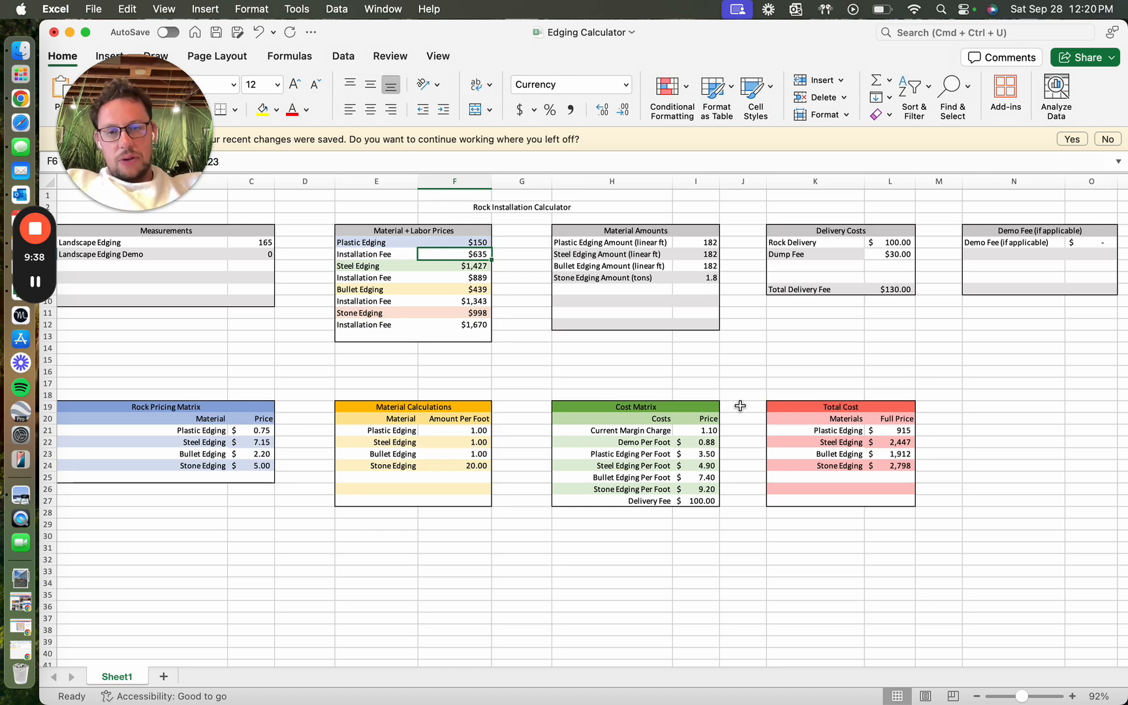
pyautogui.hotkey('ctrl', 'Right')
pyautogui.click(810, 304)
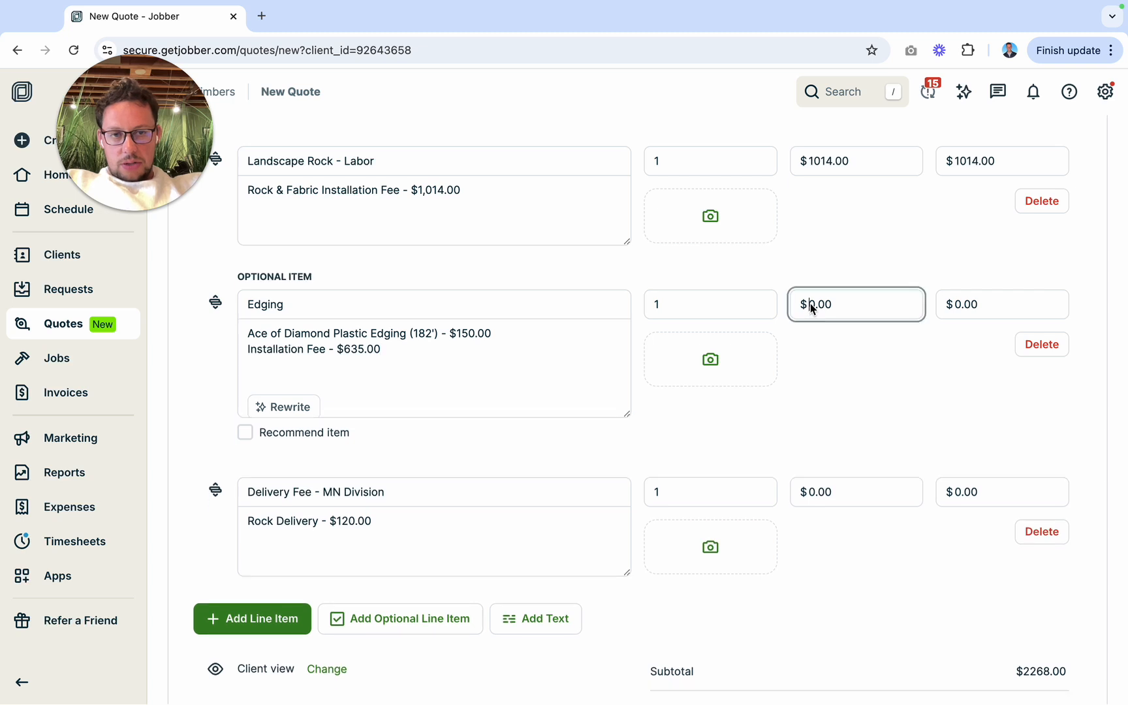
pyautogui.write('785')
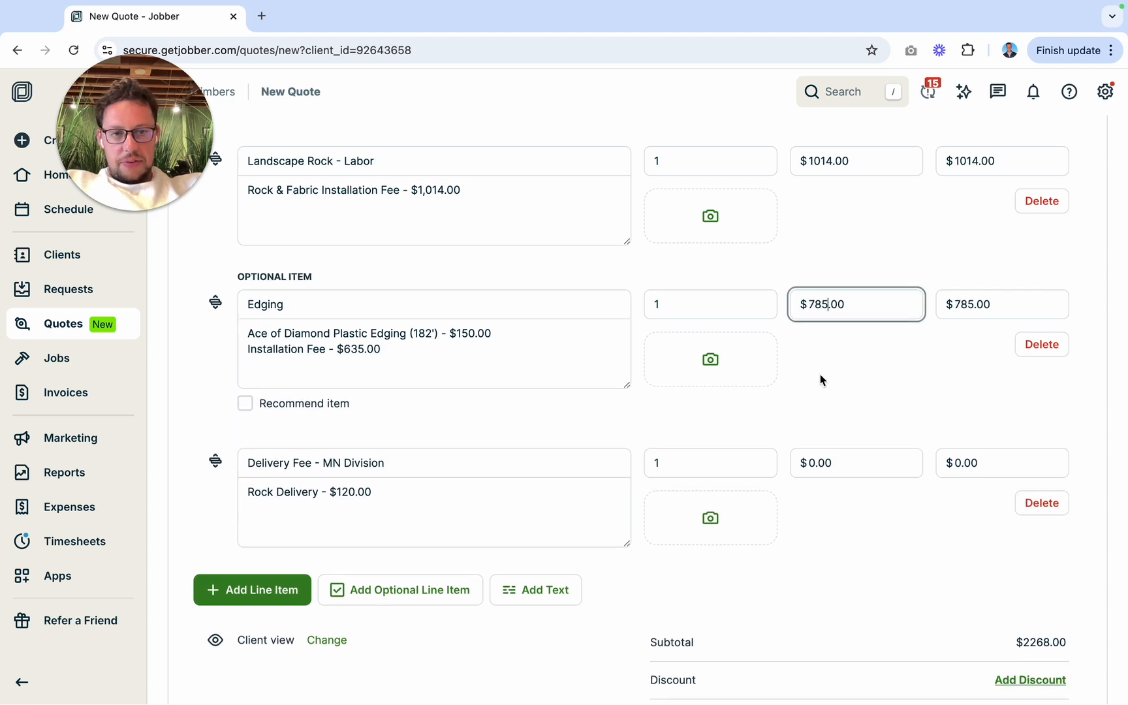
pyautogui.click(820, 373)
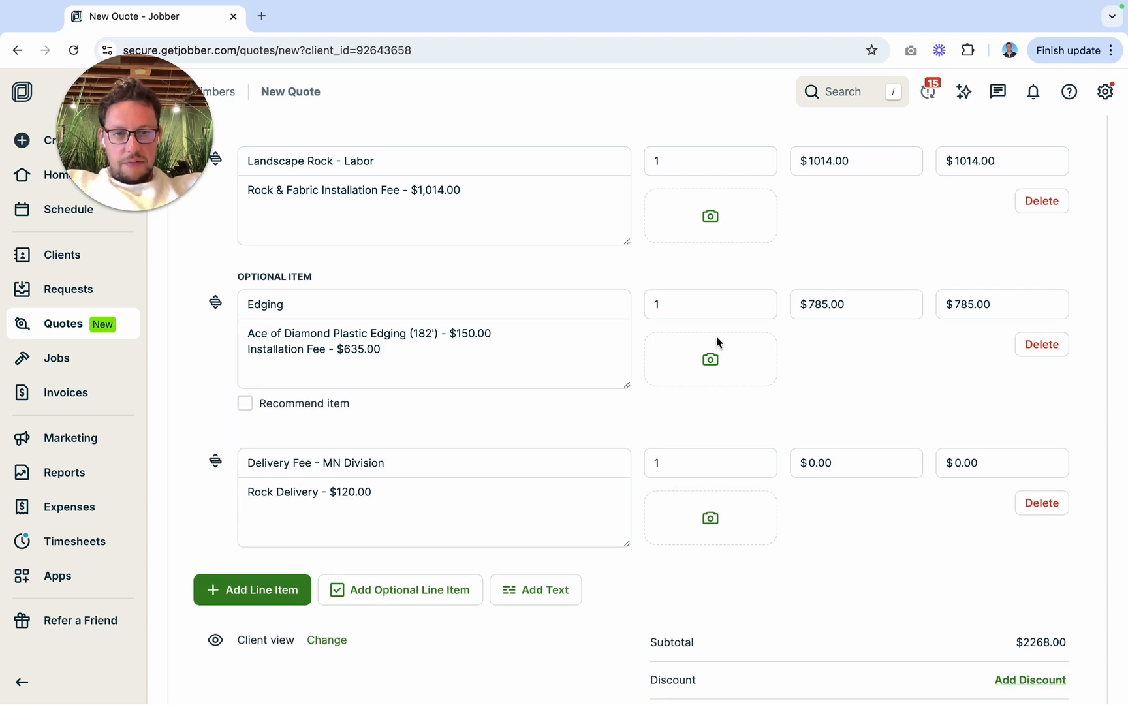
# Step: Find the image Plastic Edging.jpeg on this Mac and attach it to the plastic edging item
pyautogui.click(697, 369)
pyautogui.click(810, 242)
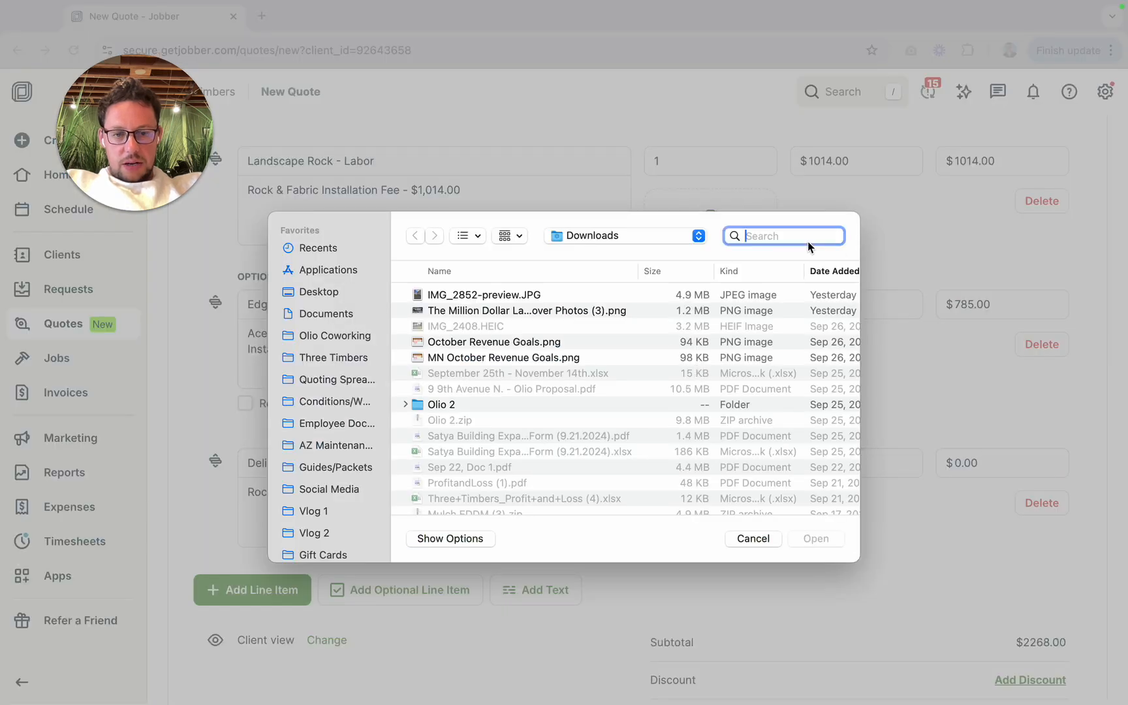
pyautogui.write('plastic edgi')
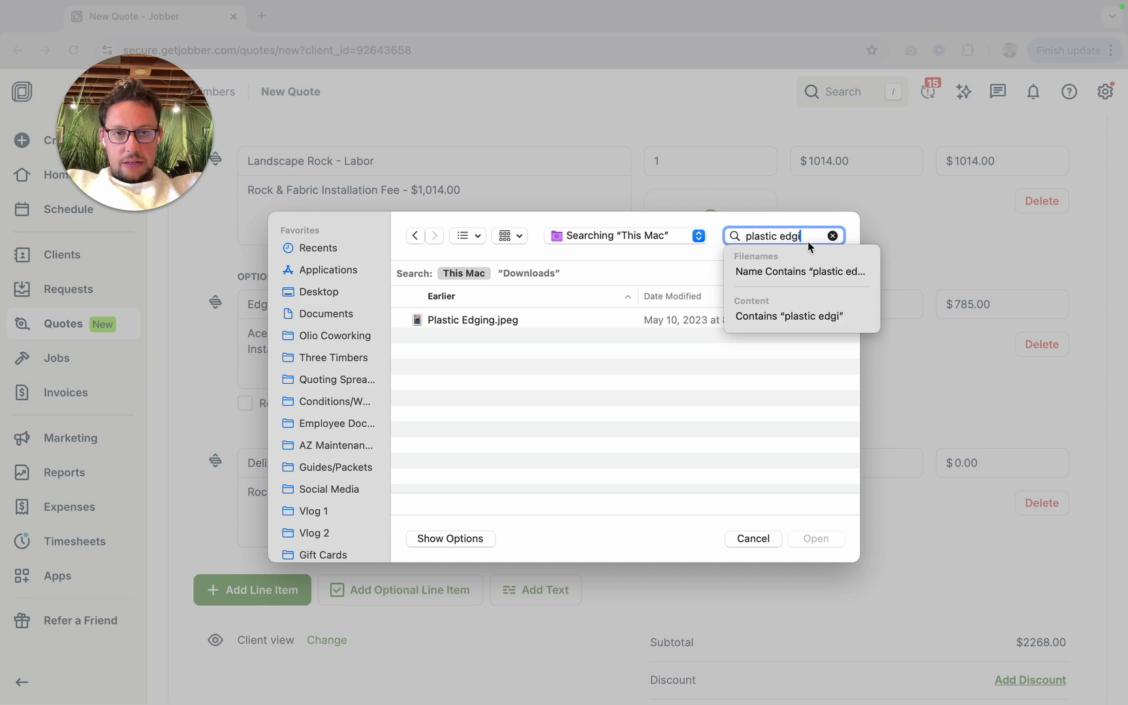
pyautogui.write('n')
pyautogui.click(486, 320)
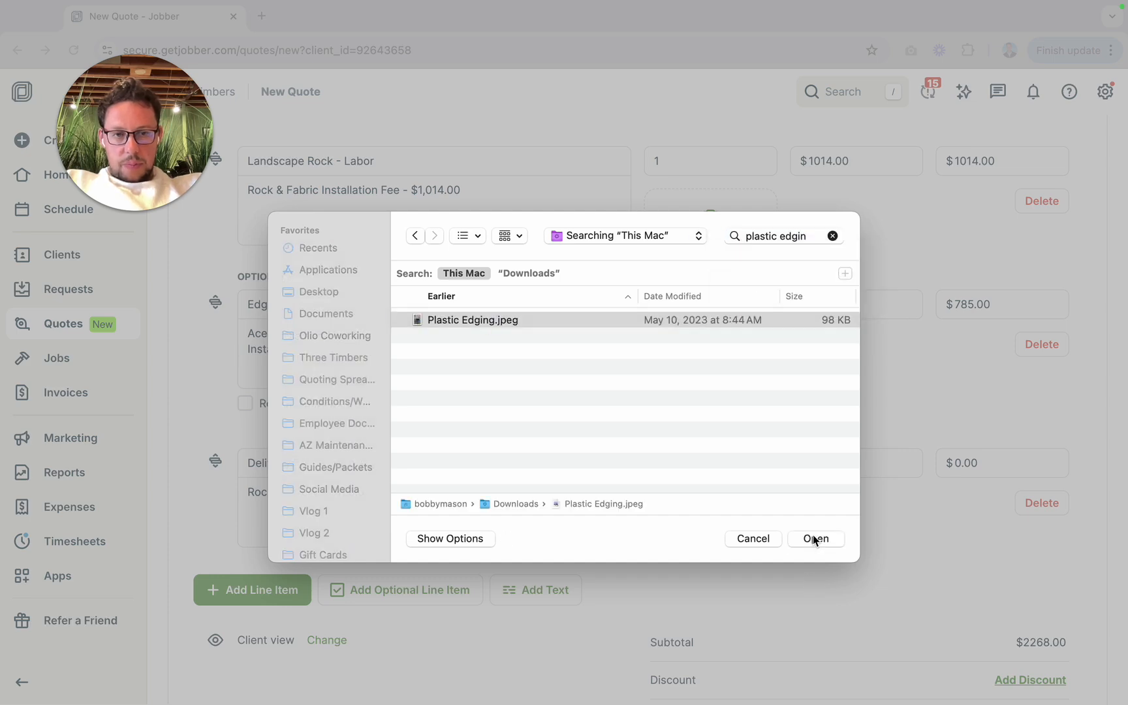
pyautogui.click(815, 537)
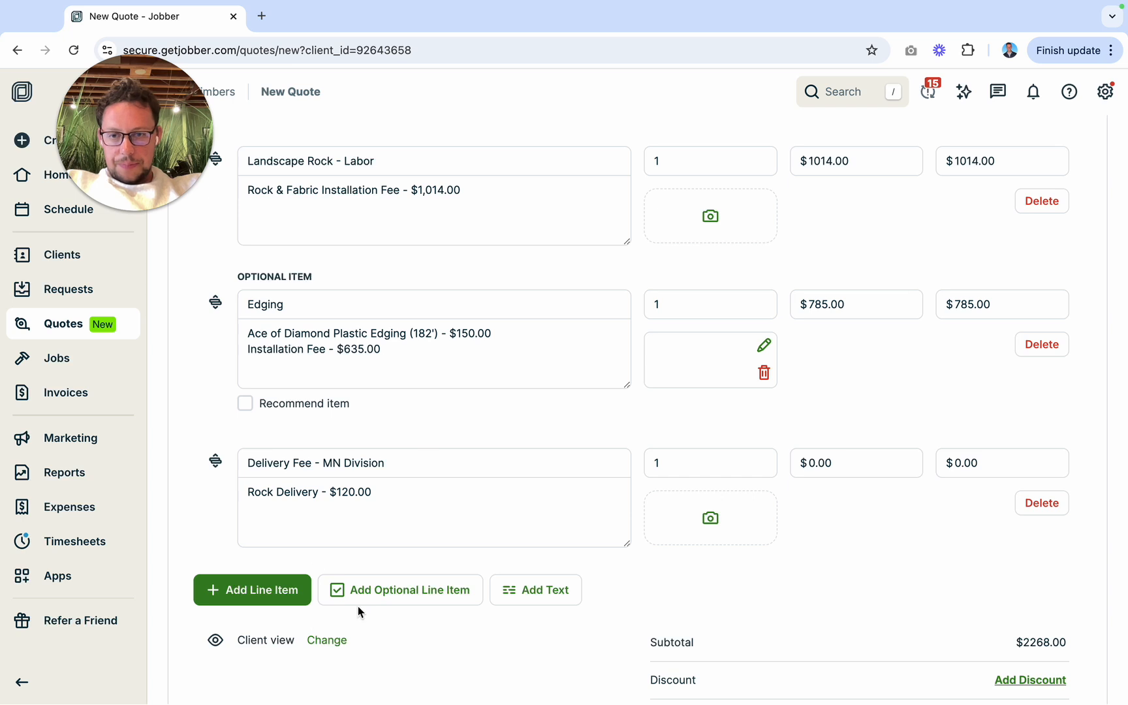
# Step: Add a second optional line item, move it above the delivery fee, and use the Edging service for it
pyautogui.click(375, 593)
pyautogui.moveTo(215, 607); pyautogui.dragTo(214, 456)
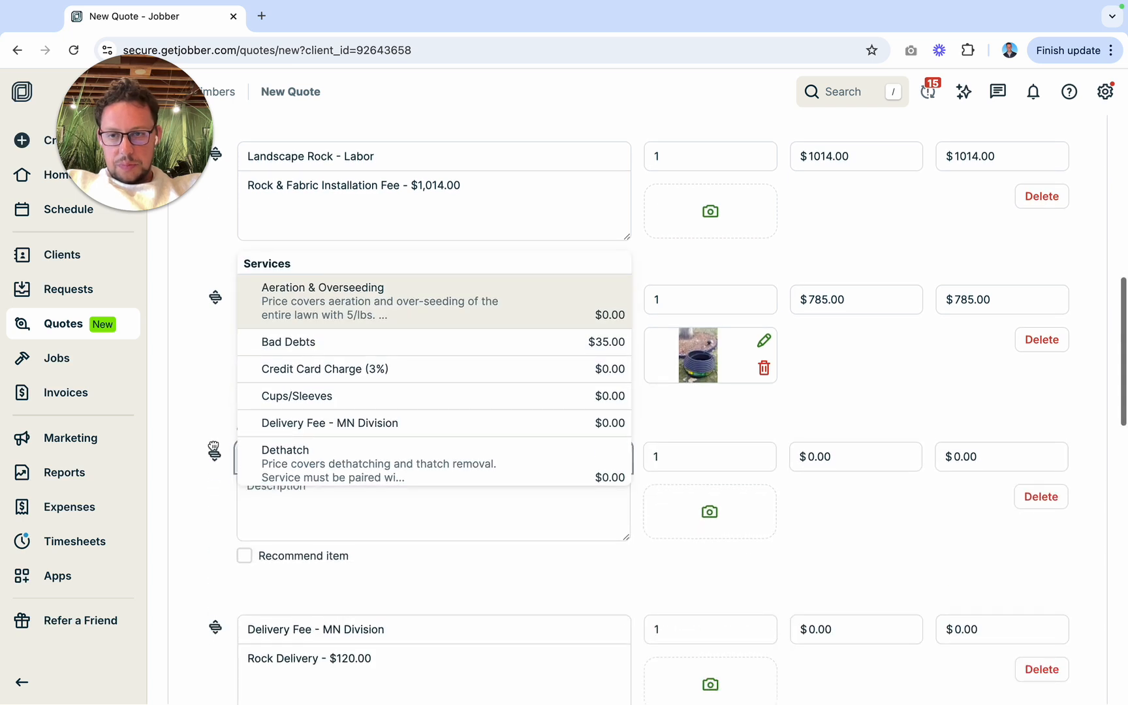
pyautogui.click(276, 474)
pyautogui.write('edging')
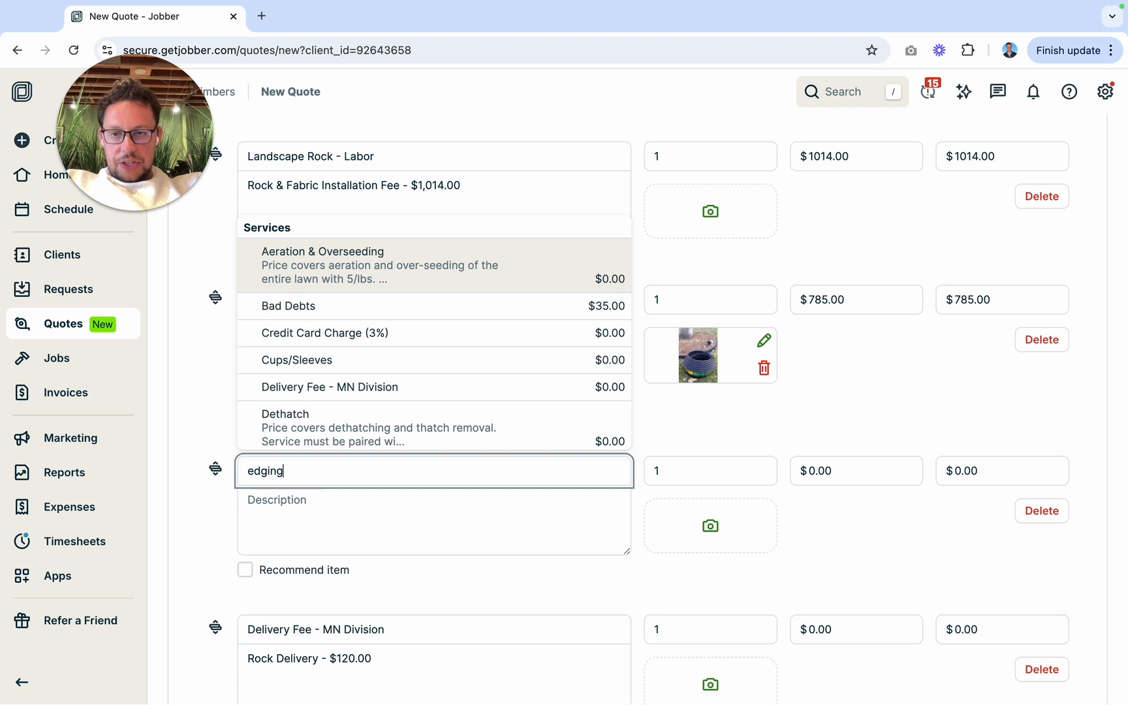
pyautogui.click(338, 381)
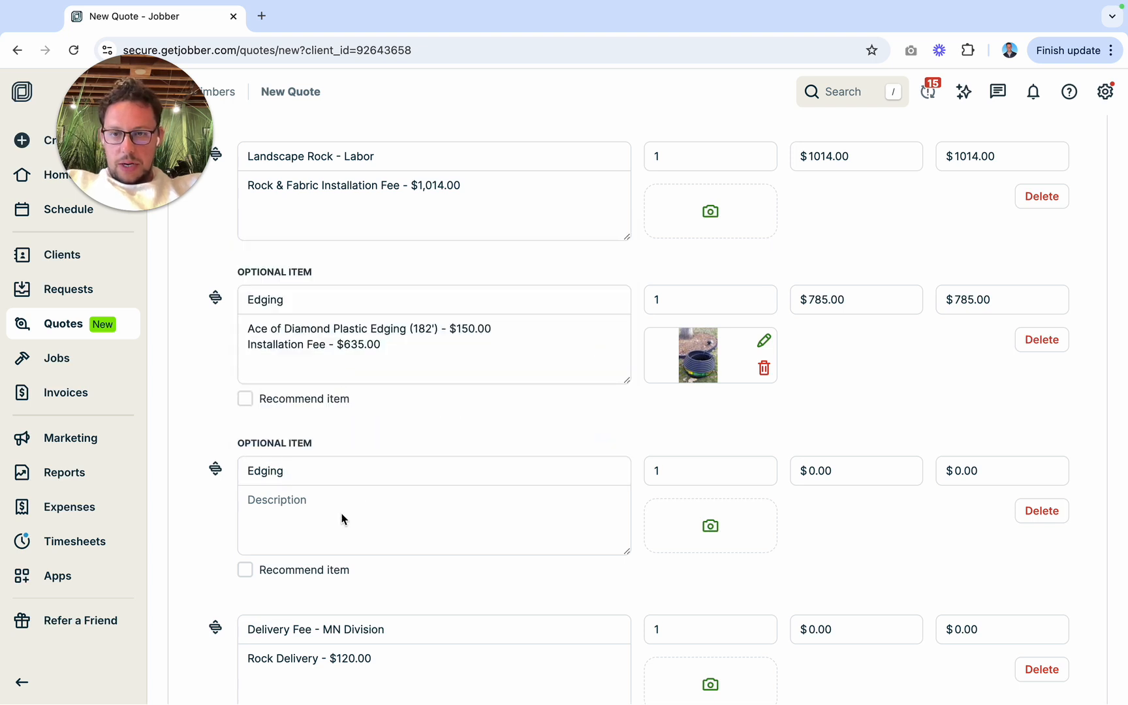
# Step: Describe the second optional edging item as "Steel Edging (182') - $1,427.00", using the Edging Calculator figures
pyautogui.click(343, 517)
pyautogui.write('S')
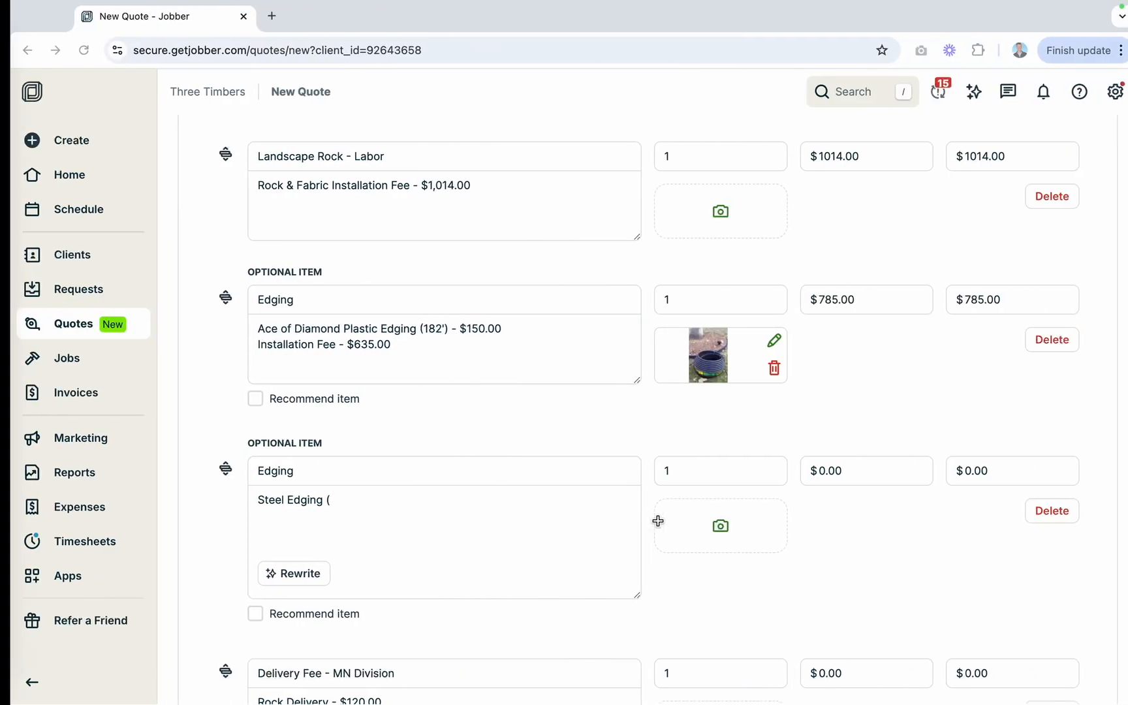
pyautogui.write("182') -")
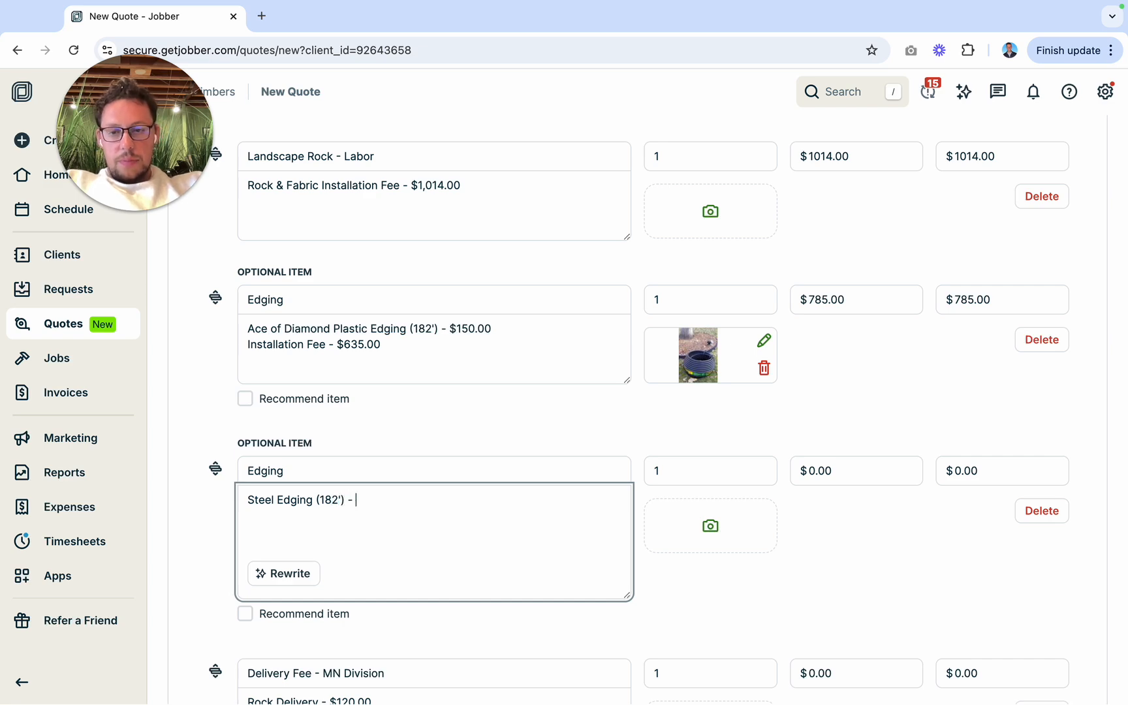
pyautogui.write('$')
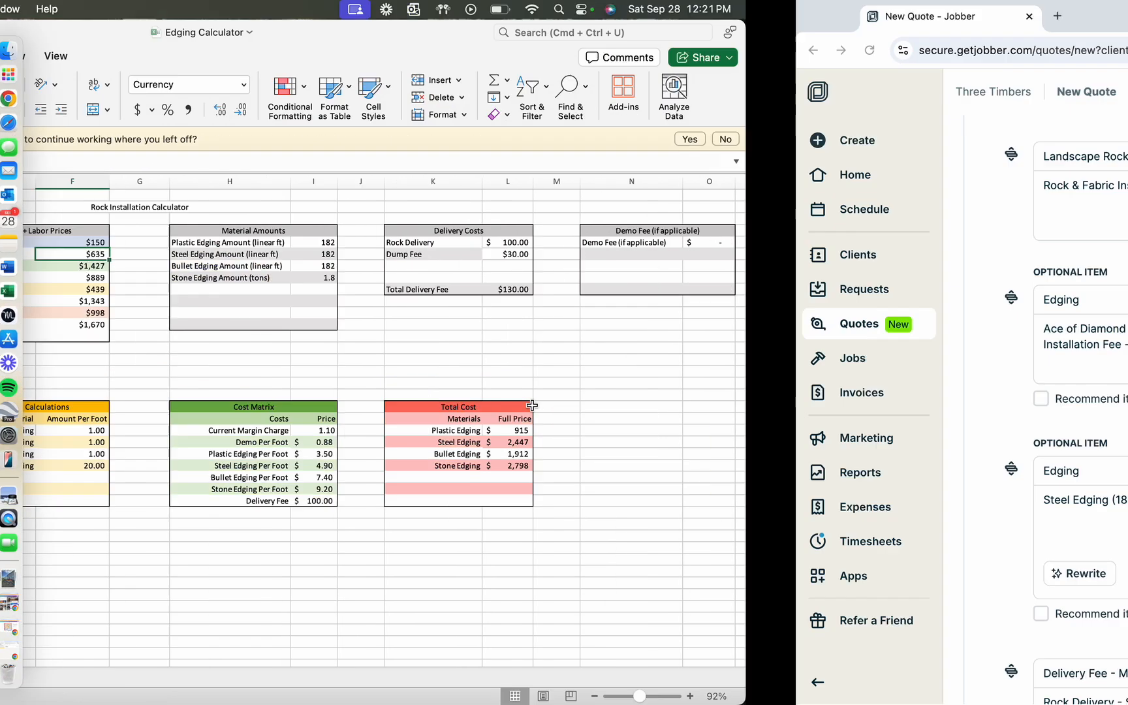
pyautogui.press('BackSpace')
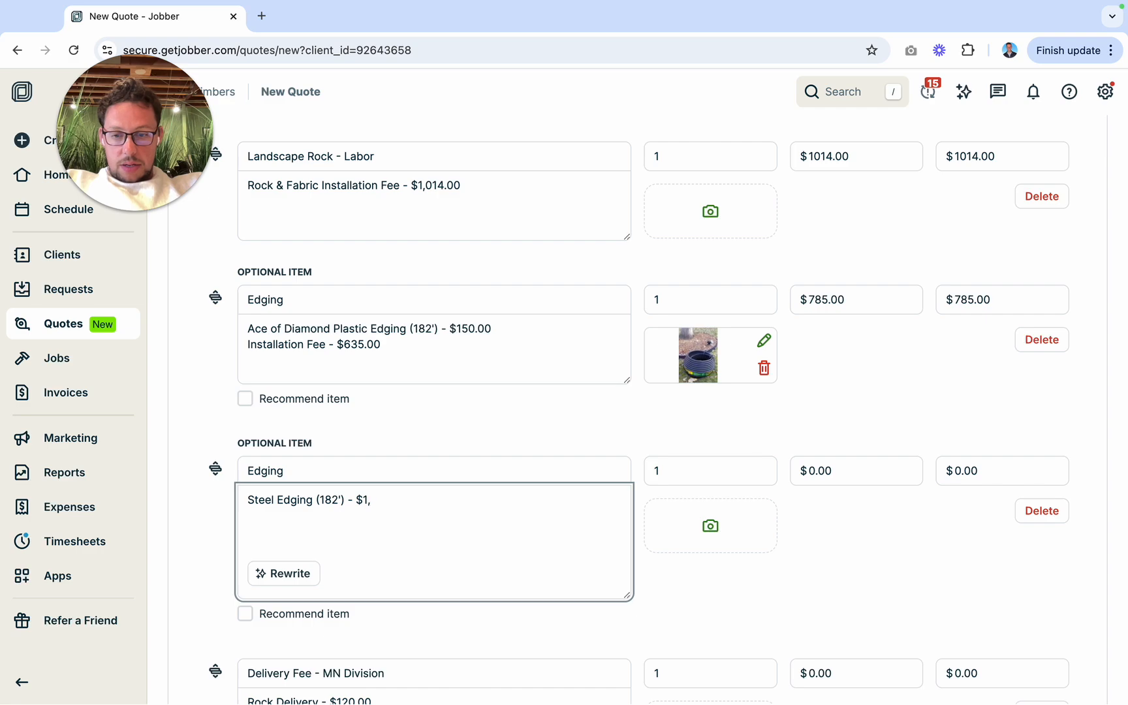
pyautogui.write('427.00')
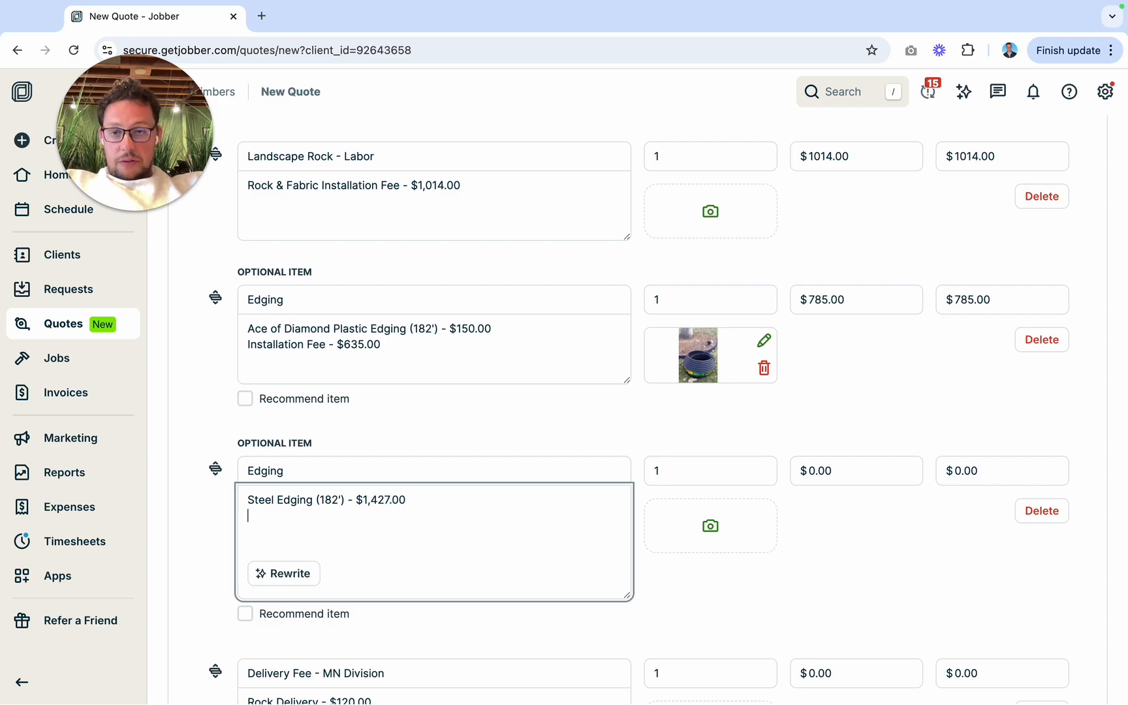
# Step: Add the line "Installation Fee - $889.00" to the steel edging description, taking the fee from the Edging Calculator
pyautogui.hotkey('ctrl', 'Left')
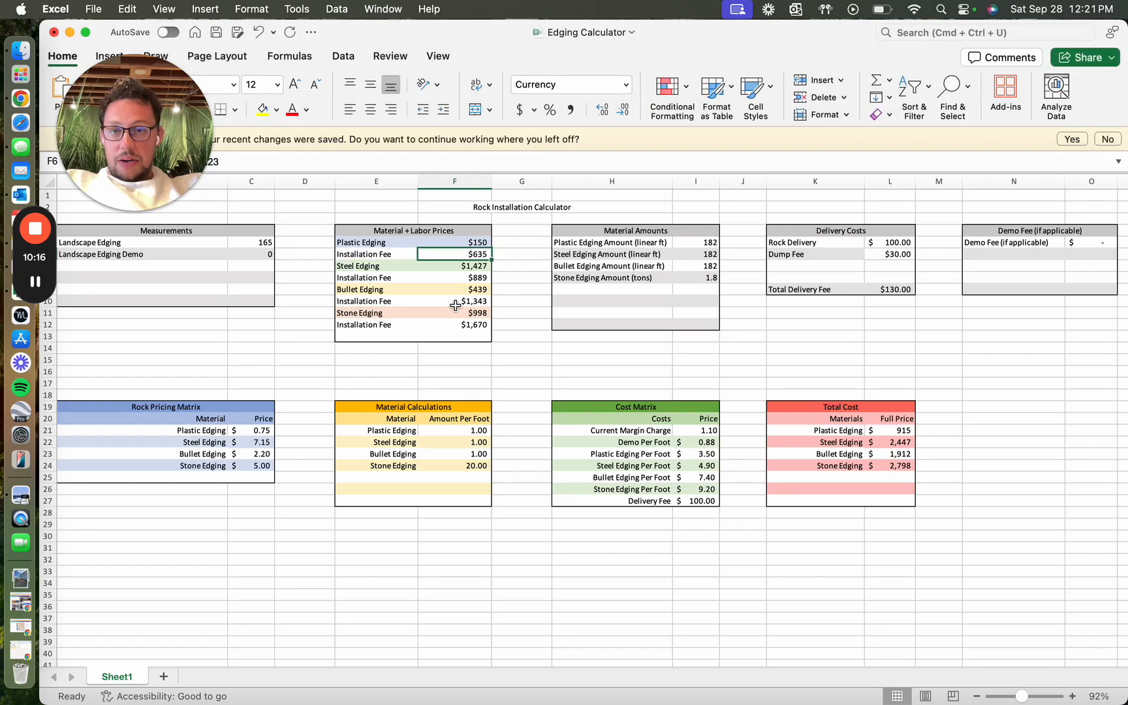
pyautogui.hotkey('ctrl', 'Right')
pyautogui.press('Return')
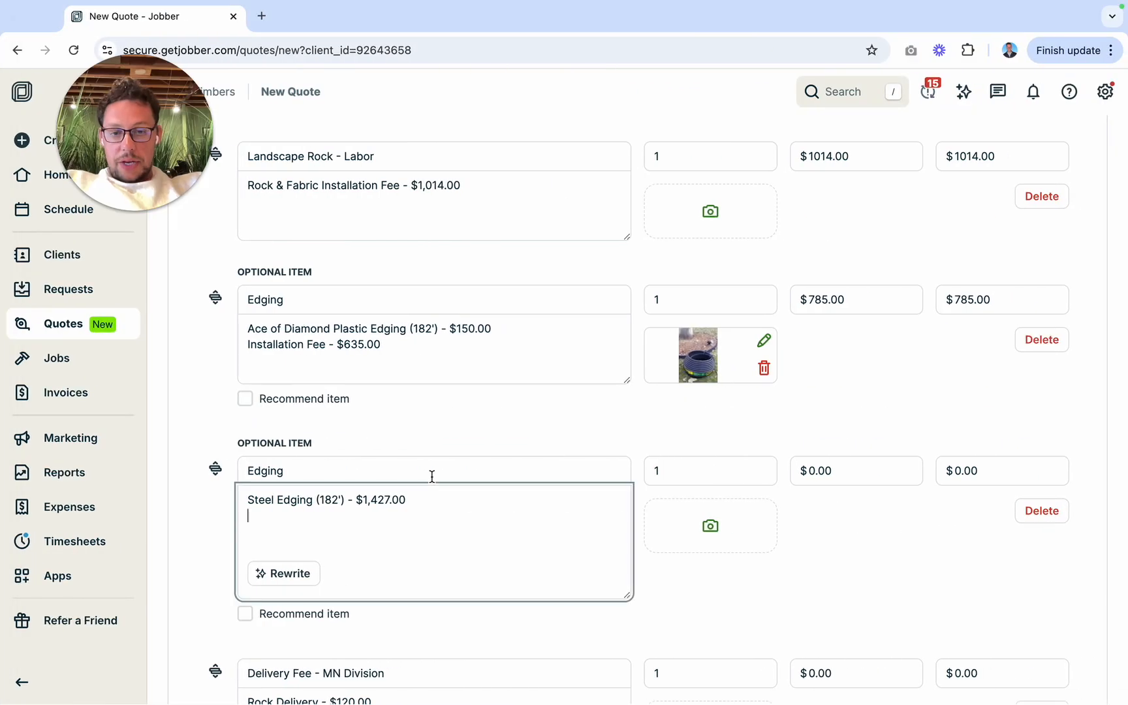
pyautogui.write('I snstall')
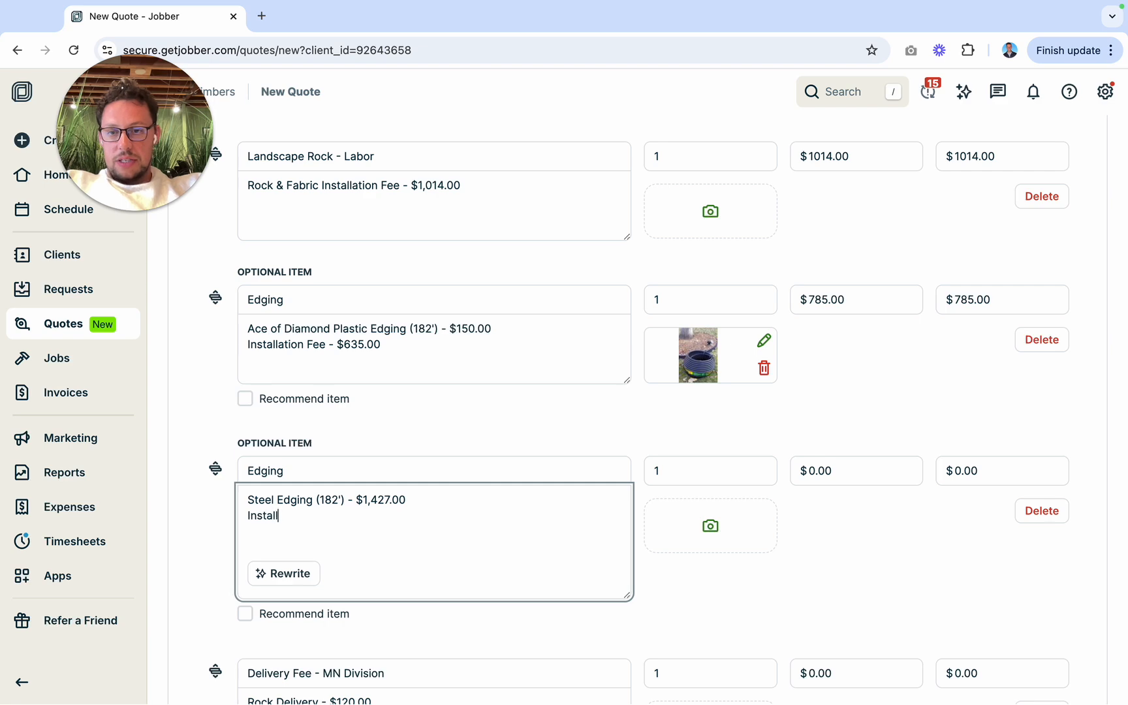
pyautogui.write('ation Fee')
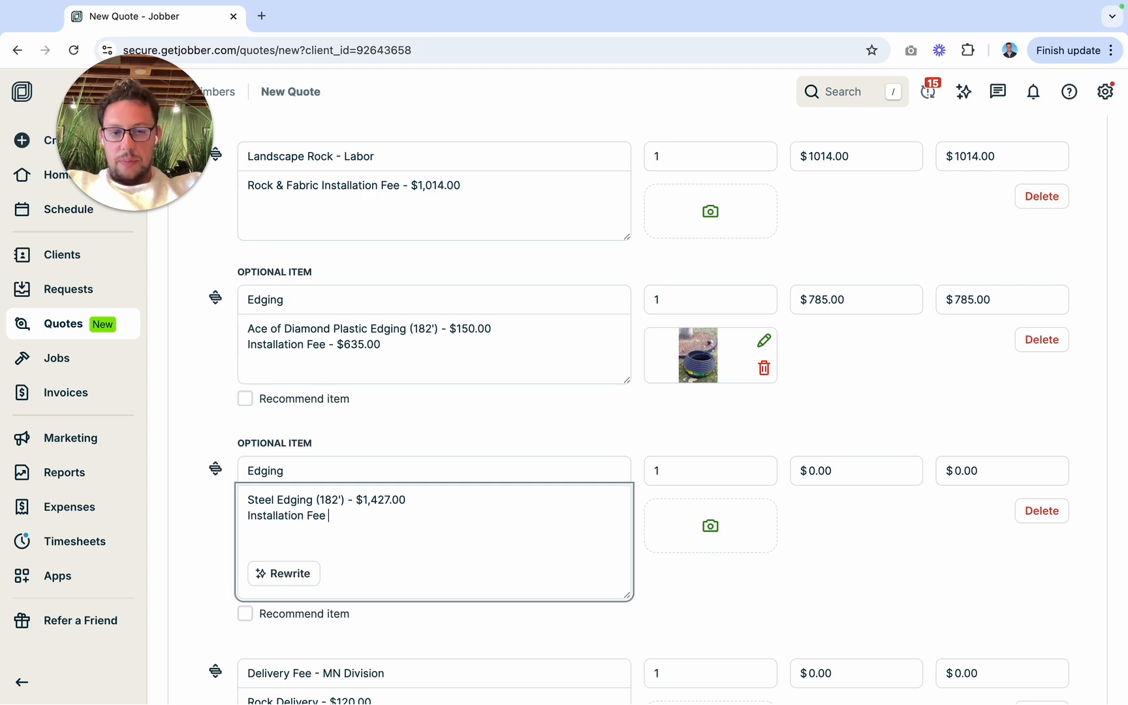
pyautogui.write(' - $')
pyautogui.hotkey('ctrl', 'Right')
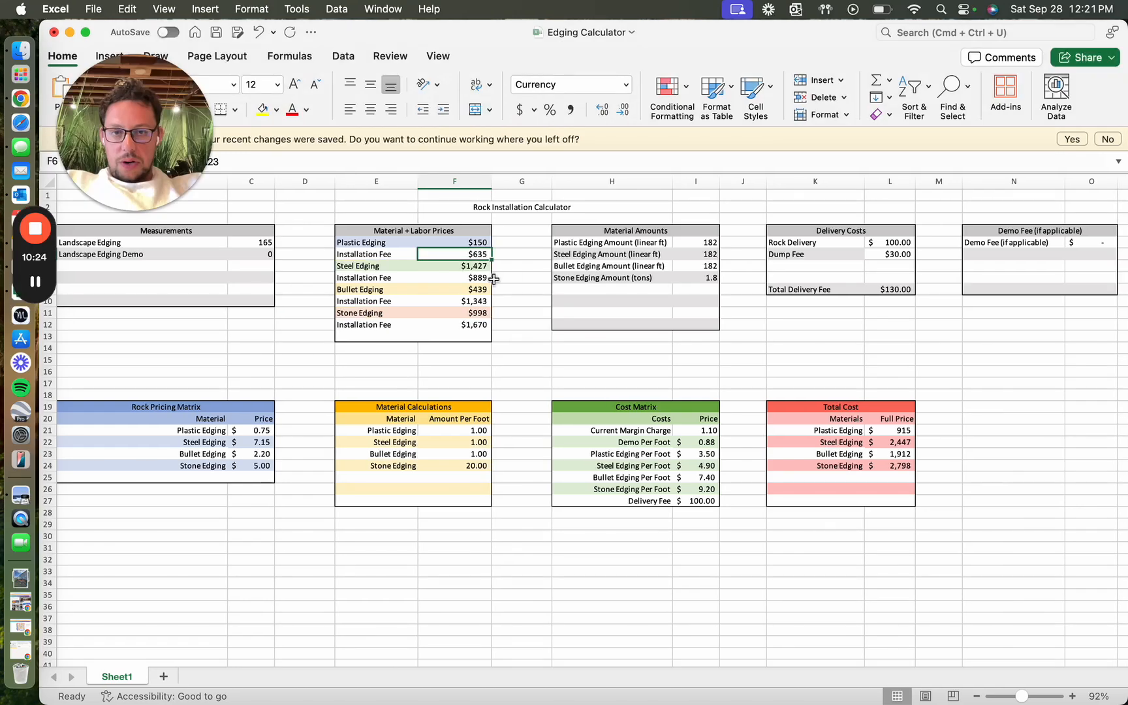
pyautogui.hotkey('ctrl', 'Left')
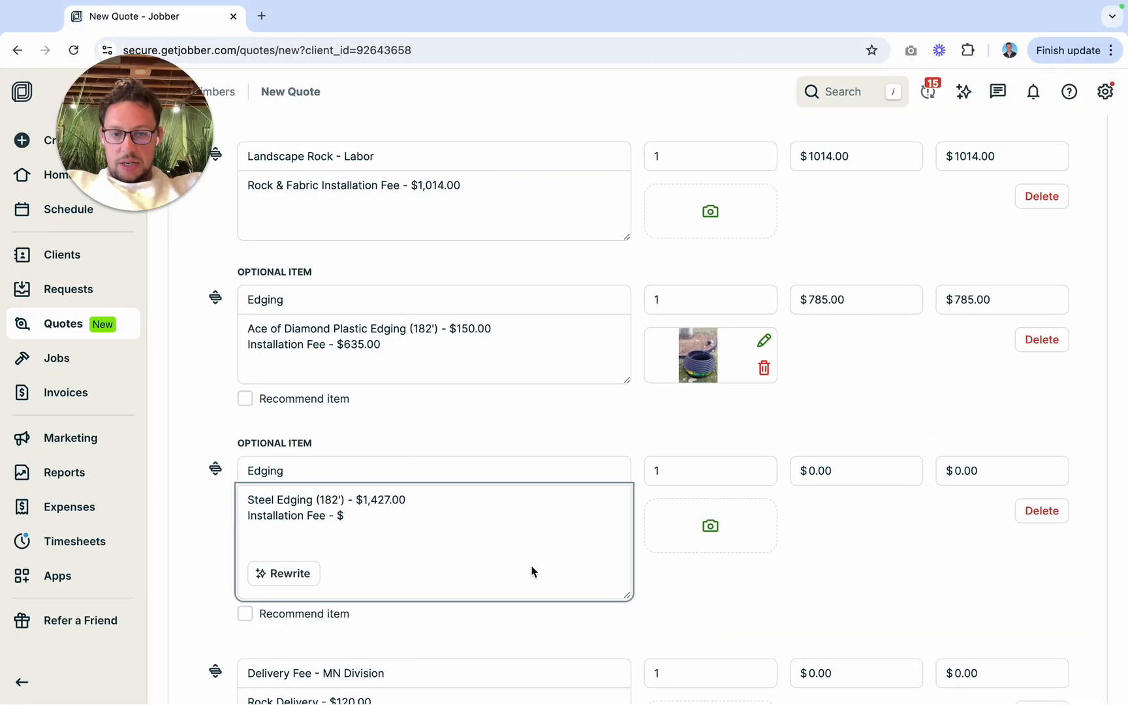
pyautogui.write('889.00')
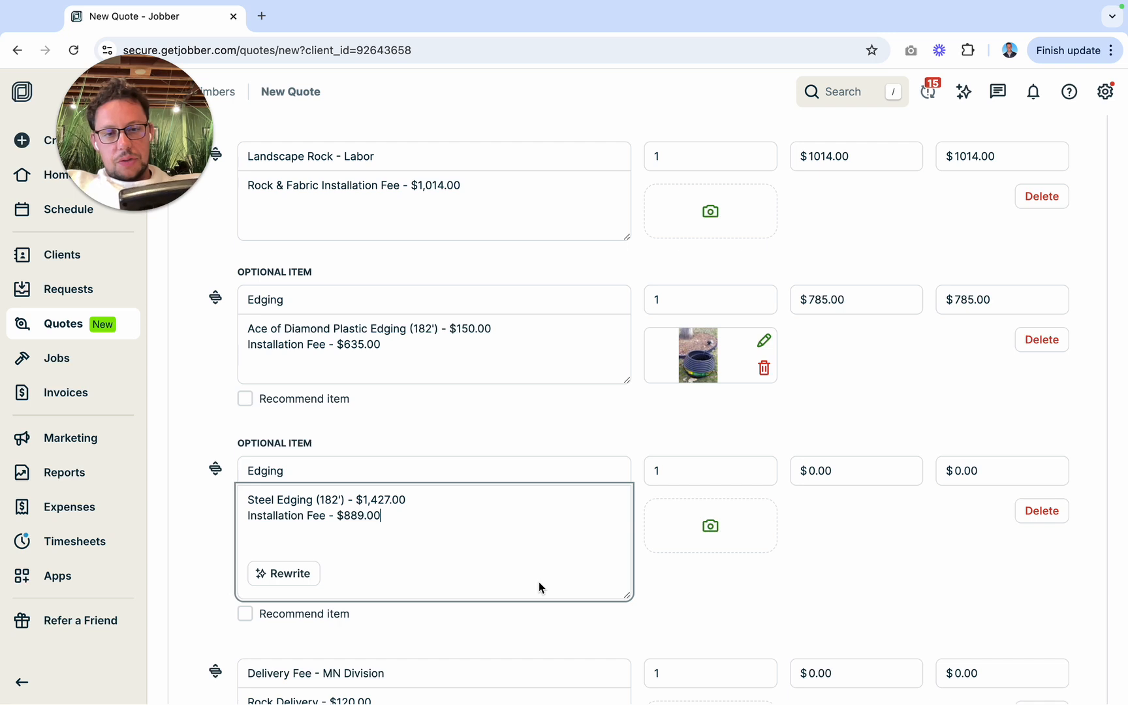
# Step: Set the unit price of the optional steel edging item to $2316.00
pyautogui.click(815, 471)
pyautogui.write('2316')
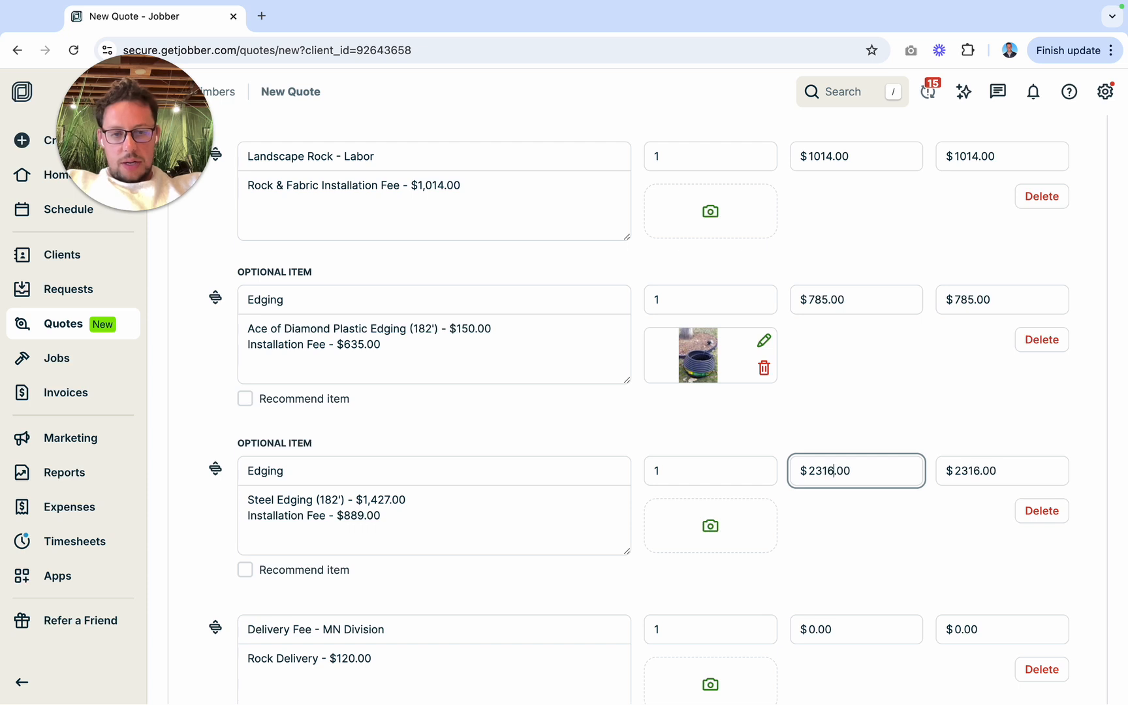
pyautogui.click(840, 577)
# Step: Search this Mac for "steel" and attach steel edging.jpeg to the steel edging item
pyautogui.click(710, 527)
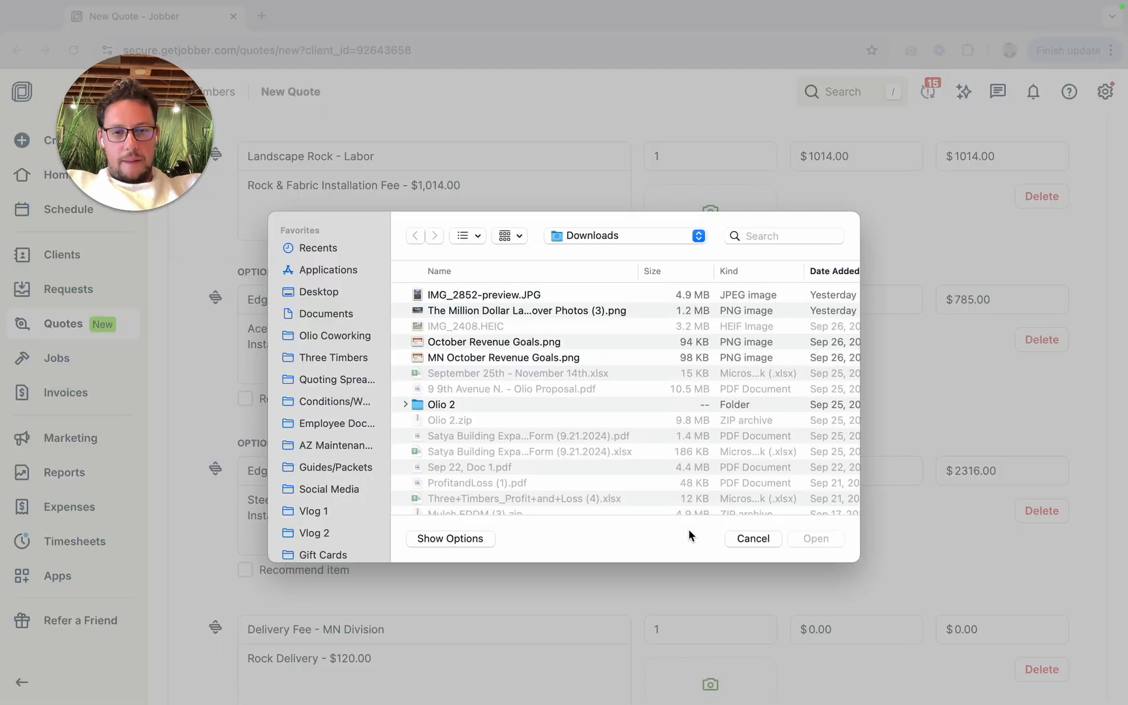
pyautogui.click(810, 238)
pyautogui.write('steel')
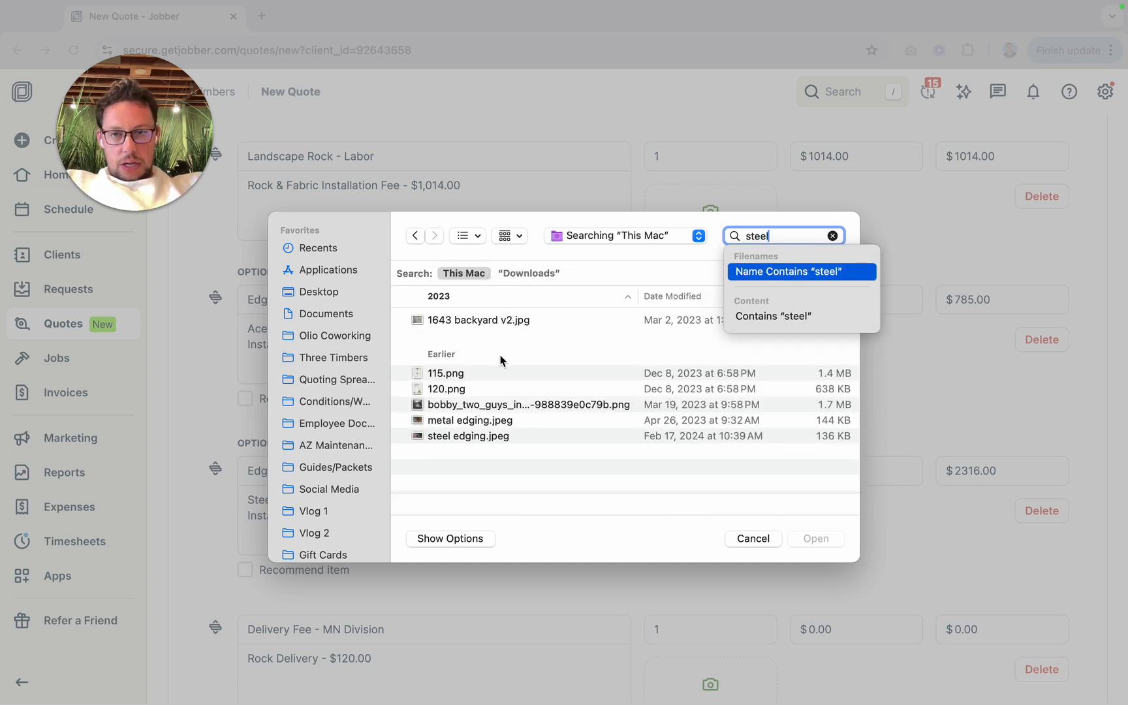
pyautogui.click(477, 436)
pyautogui.click(816, 537)
# Step: Add a third optional line item above the delivery fee, use the Edging service, and start its description
pyautogui.scroll(-5, 531, 547)
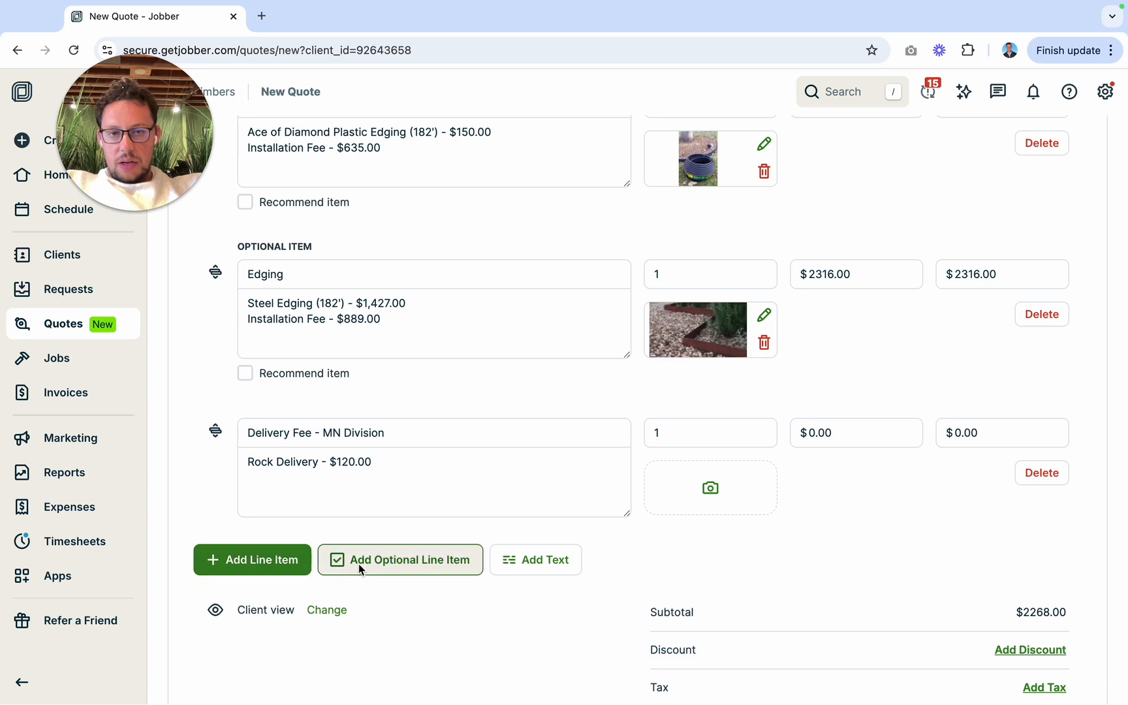
pyautogui.click(358, 563)
pyautogui.moveTo(217, 581); pyautogui.dragTo(215, 444)
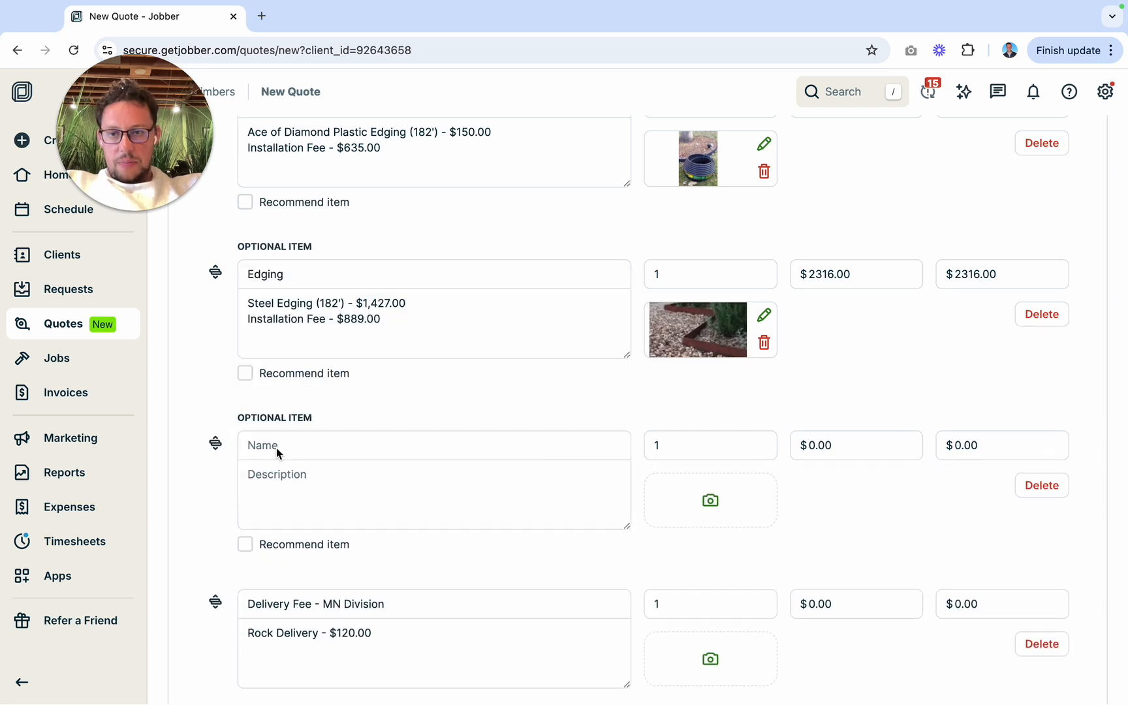
pyautogui.click(272, 446)
pyautogui.write('edging')
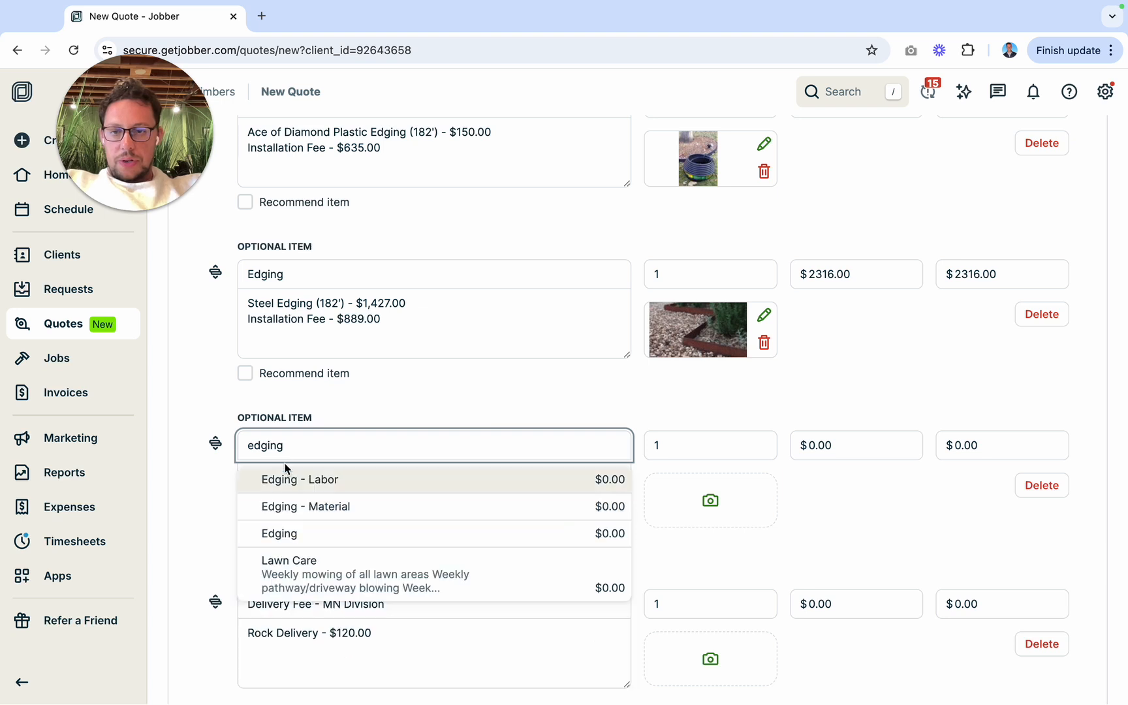
pyautogui.click(315, 527)
pyautogui.click(313, 521)
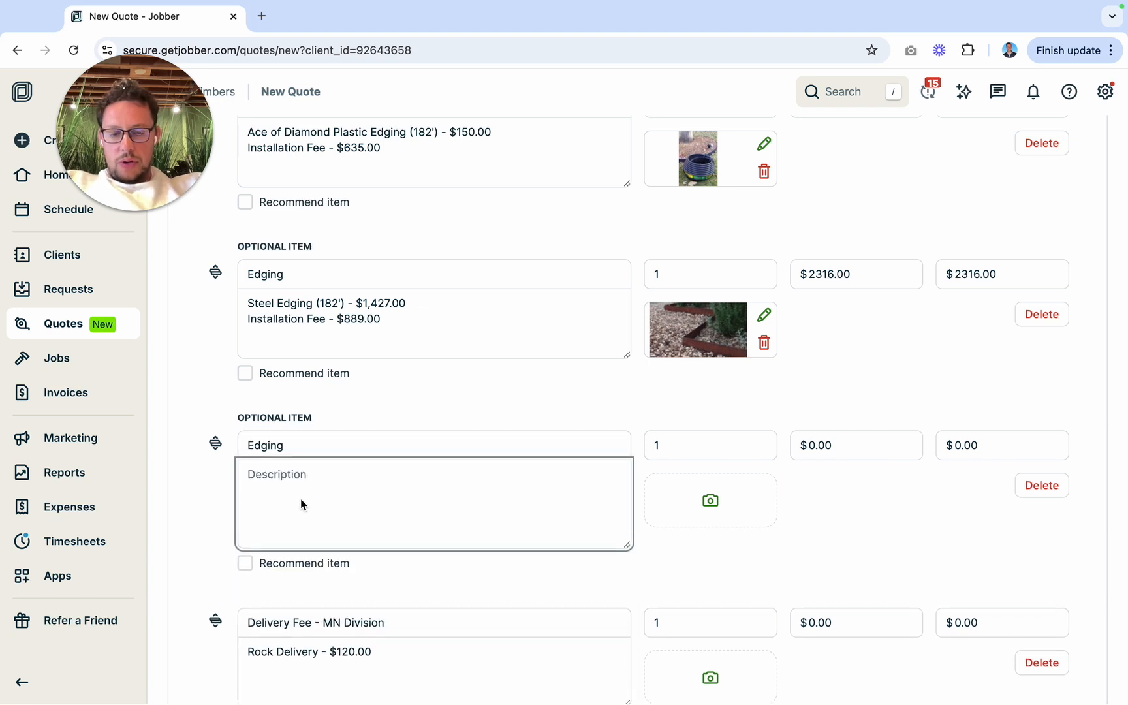
# Step: Describe the third optional edging item as "Onyx Bullet Edging (182') - $", taking the linear footage from the Edging Calculator
pyautogui.write('Onyx')
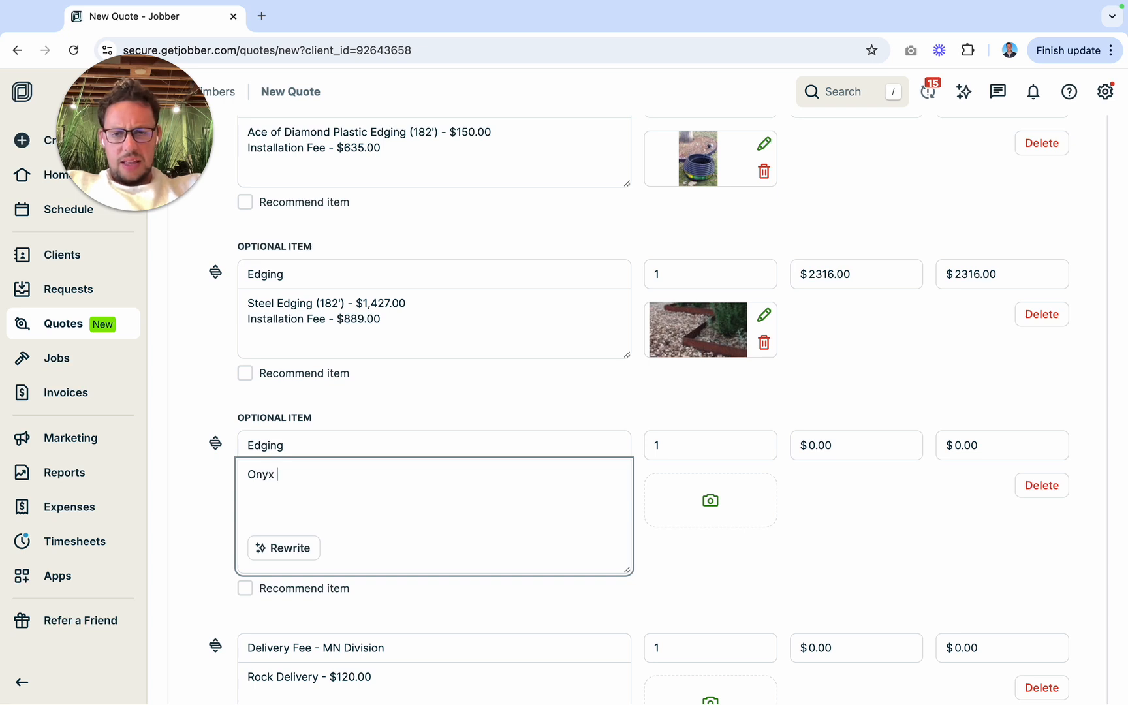
pyautogui.write(' Ed')
pyautogui.press('BackSpace')
pyautogui.press('BackSpace')
pyautogui.write('Bul')
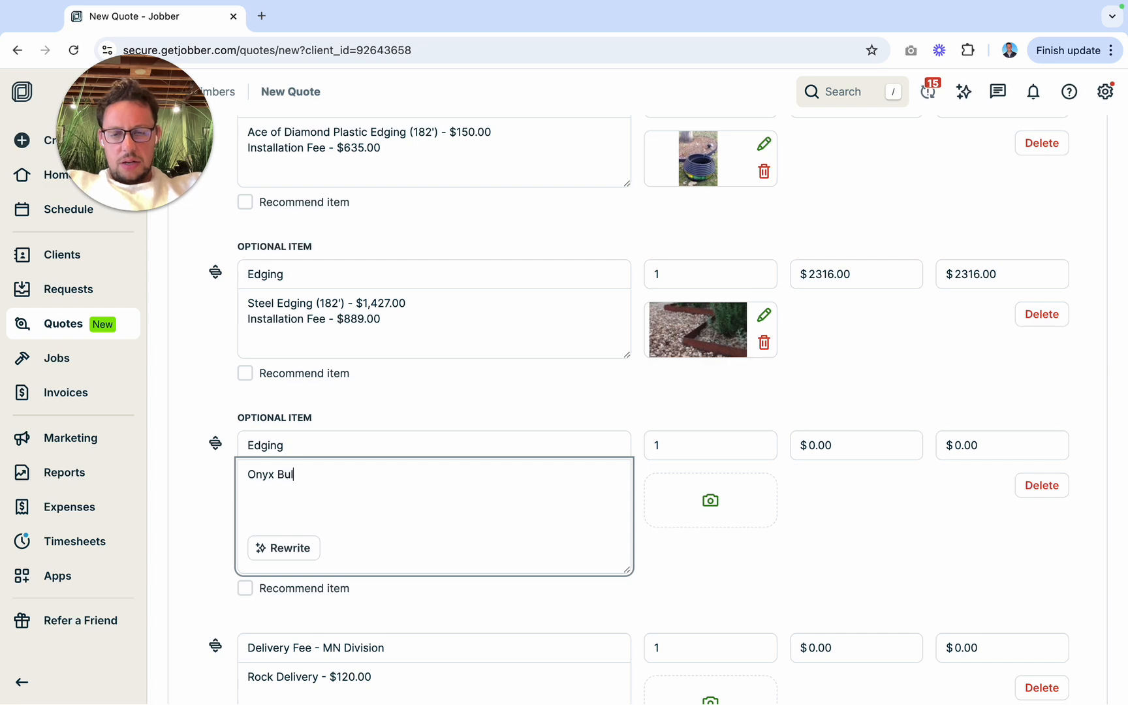
pyautogui.write('let Edging (')
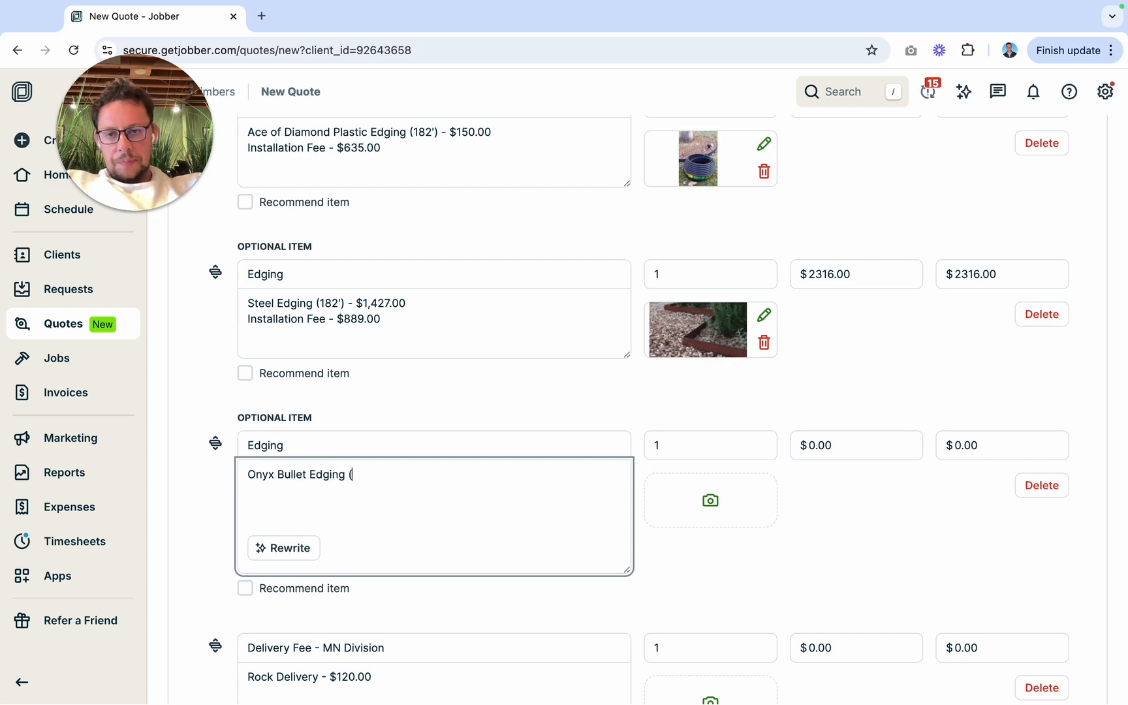
pyautogui.hotkey('ctrl', 'Left')
pyautogui.hotkey('ctrl', 'Right')
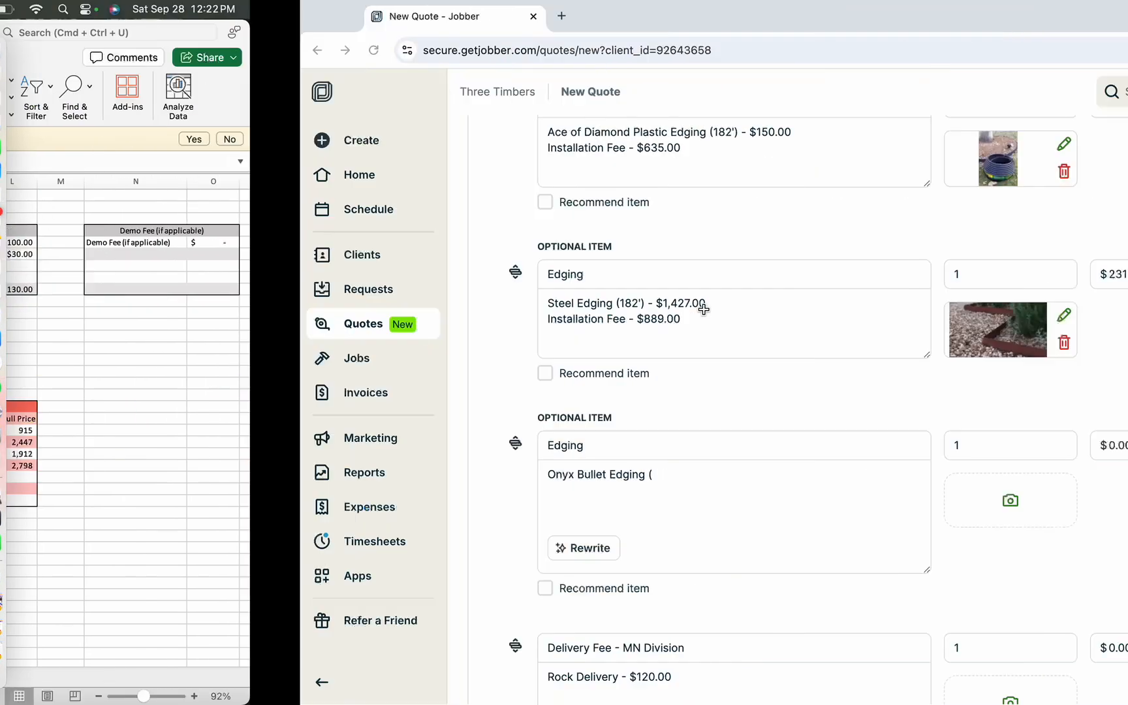
pyautogui.write('(182')
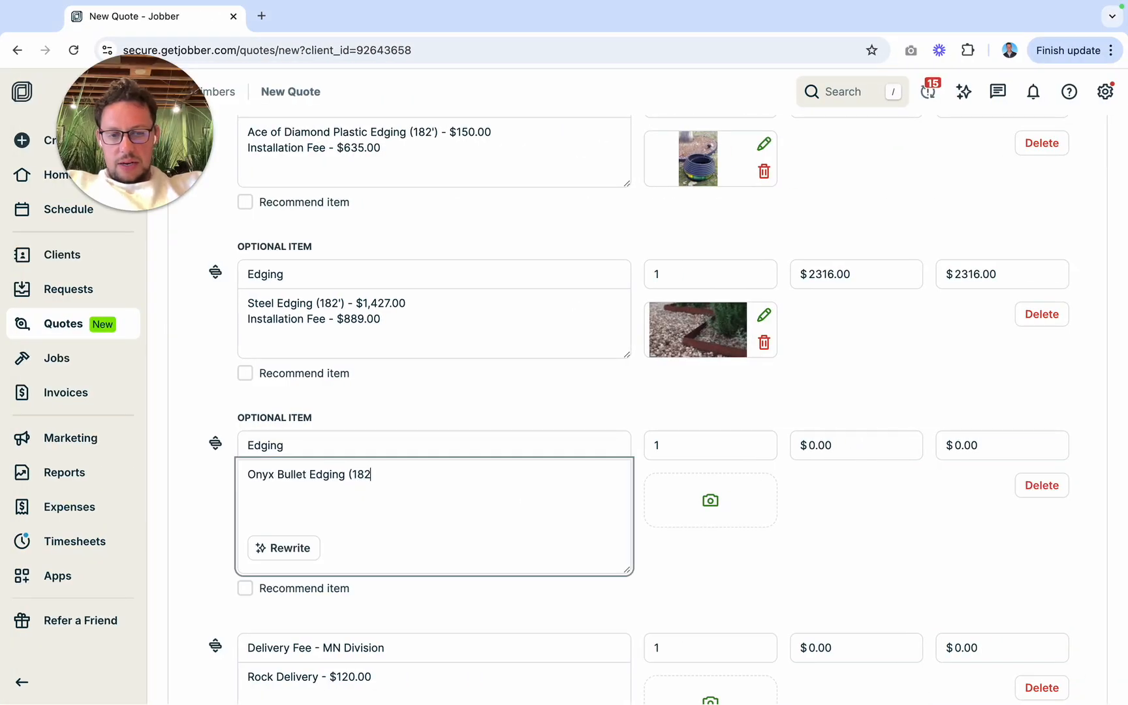
pyautogui.write("') - $")
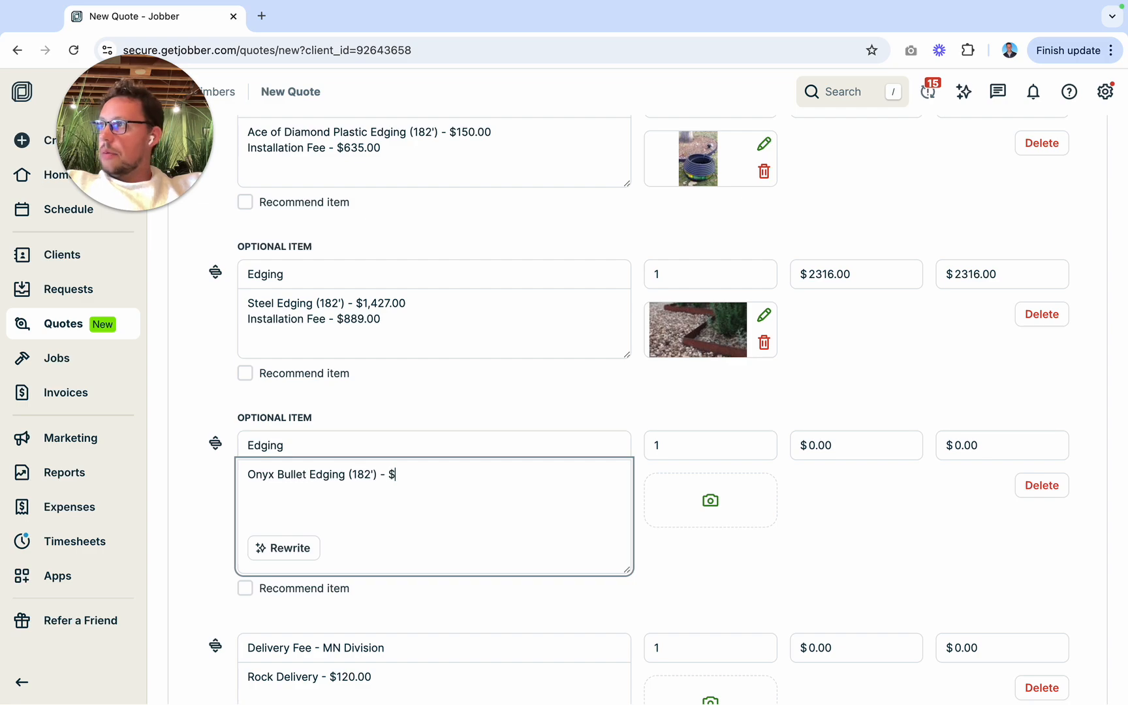
# Step: Complete the onyx bullet edging line with the material price $439.00 from the Edging Calculator
pyautogui.hotkey('ctrl', 'Left')
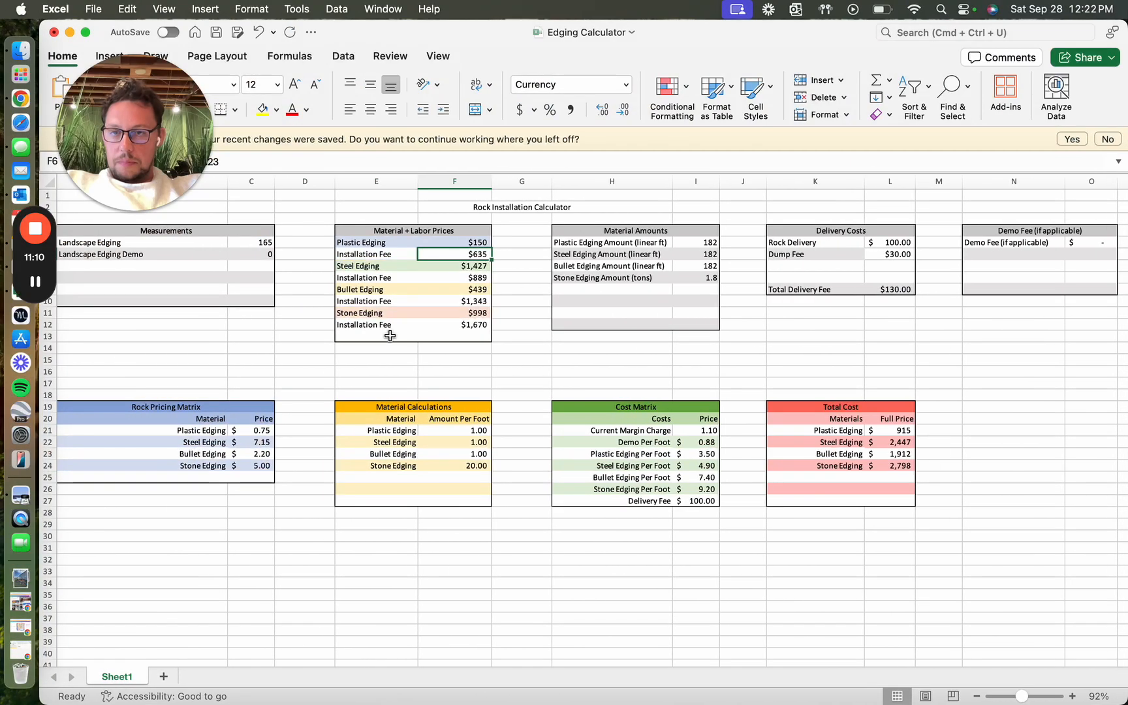
pyautogui.hotkey('ctrl', 'Right')
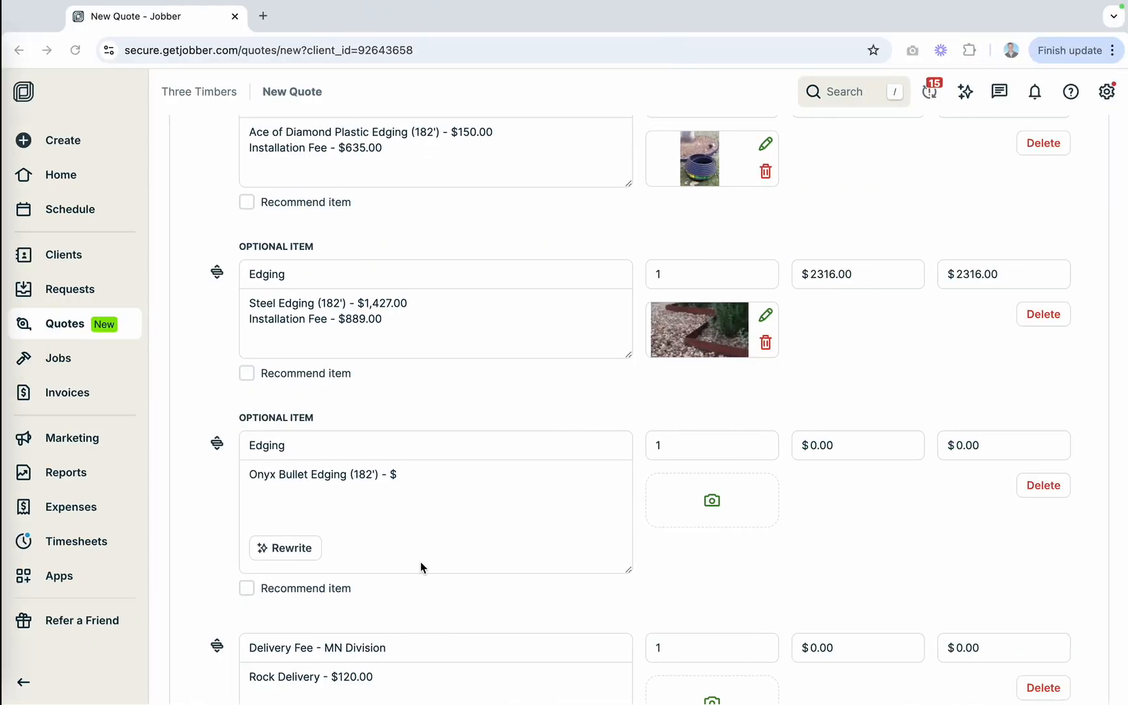
pyautogui.write('439.00')
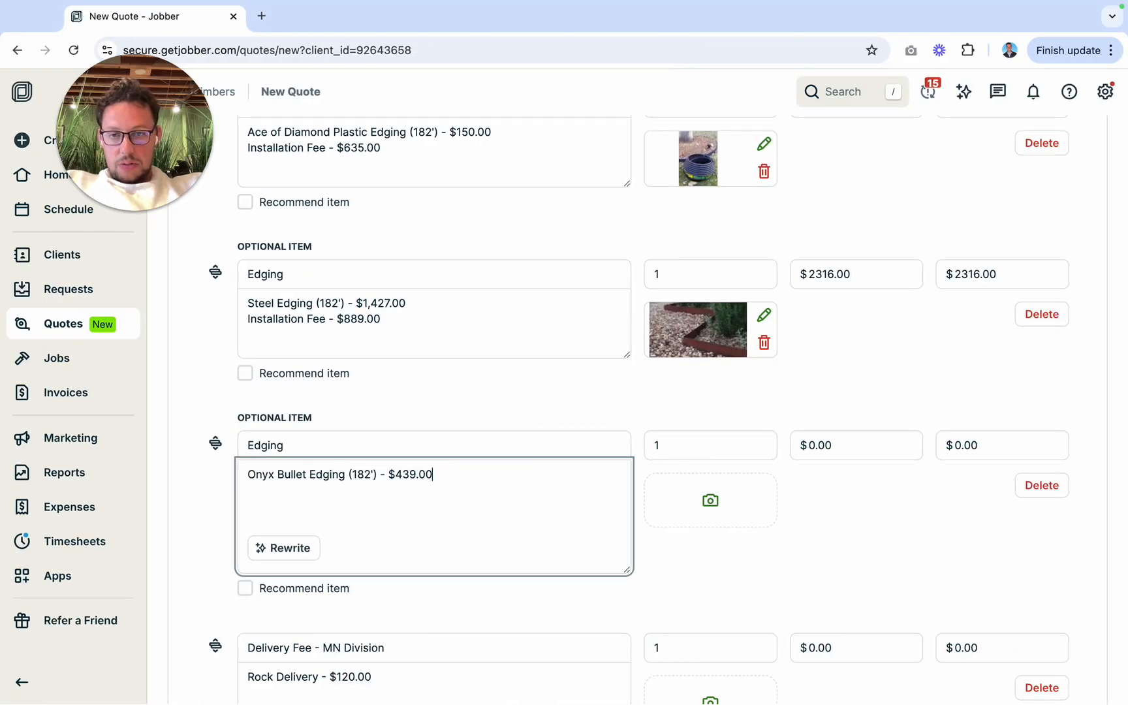
pyautogui.write('Installat')
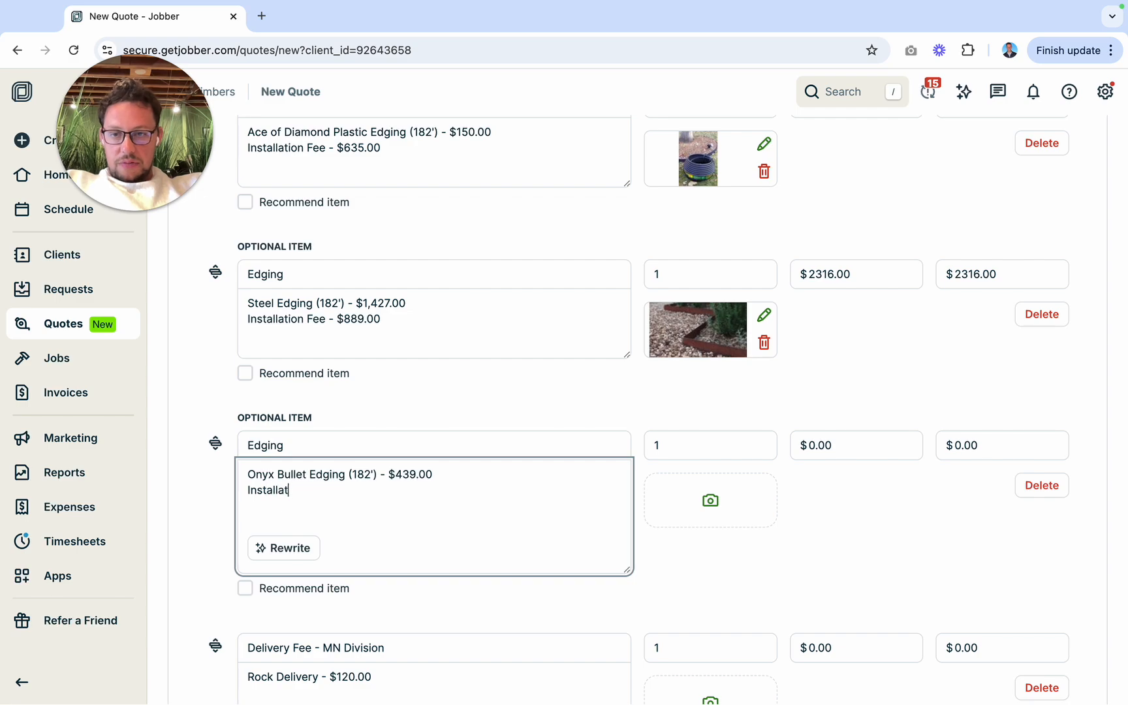
pyautogui.write('ion Fee - $')
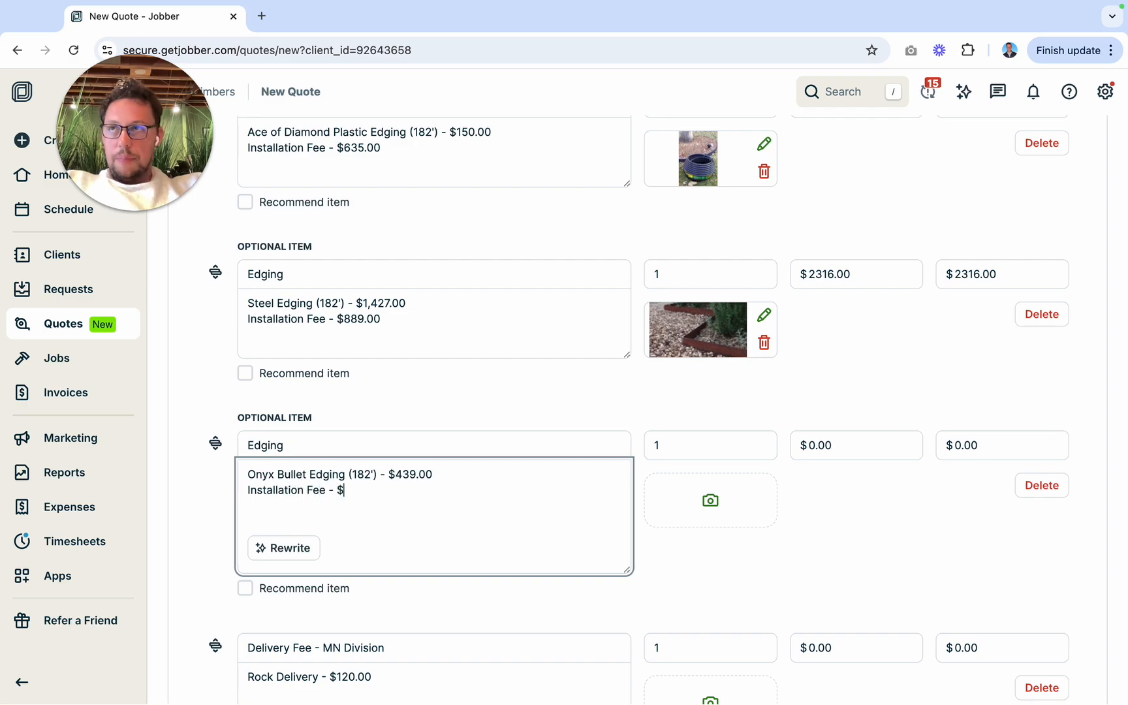
# Step: Add the line "Installation Fee - $1,343.00" to the bullet edging description, taking the fee from the Edging Calculator
pyautogui.press('super+Tab')
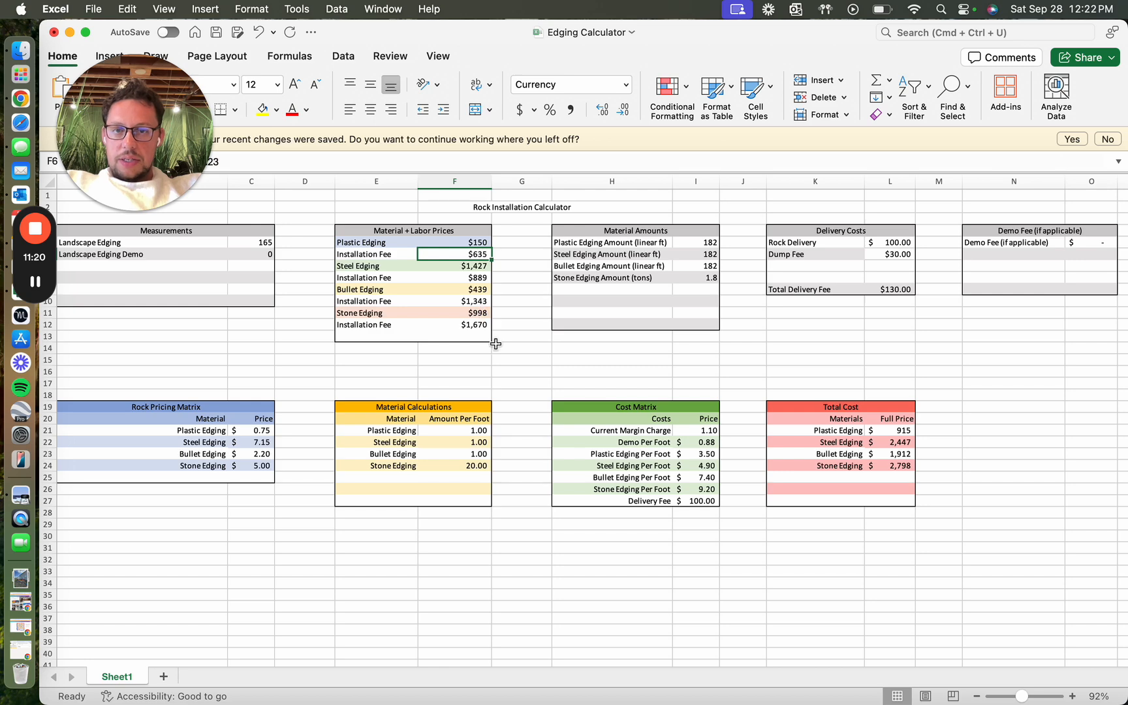
pyautogui.press('super+Tab')
pyautogui.write('1,343.00 ')
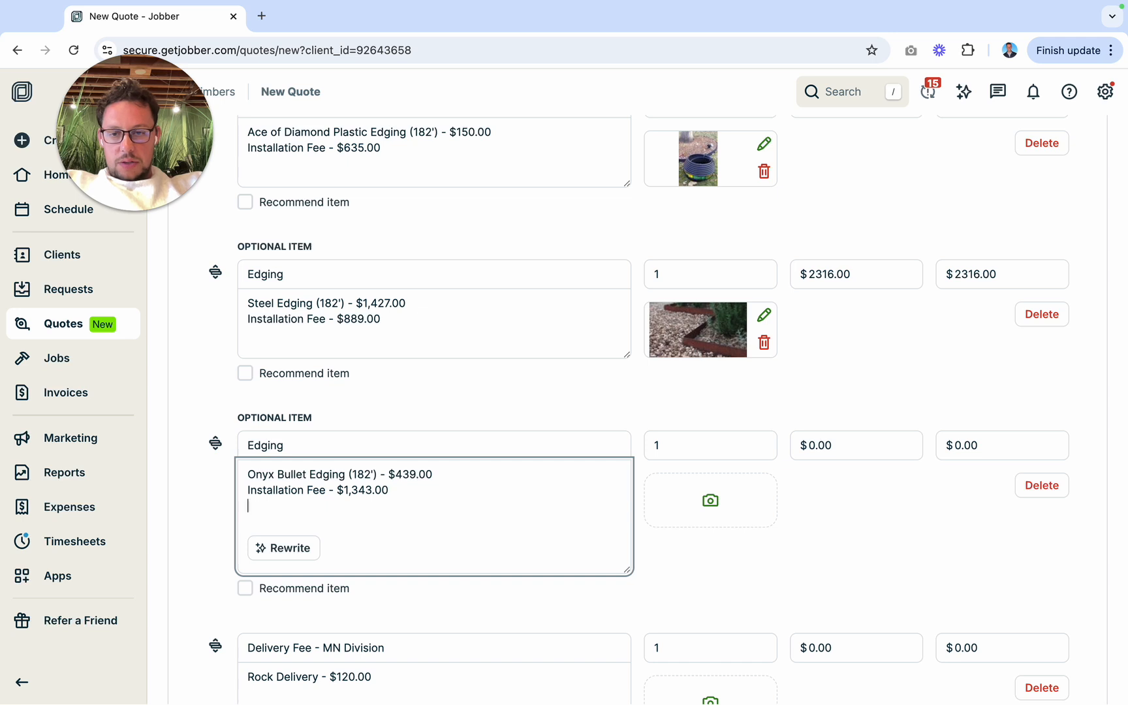
pyautogui.write('Delivery - ')
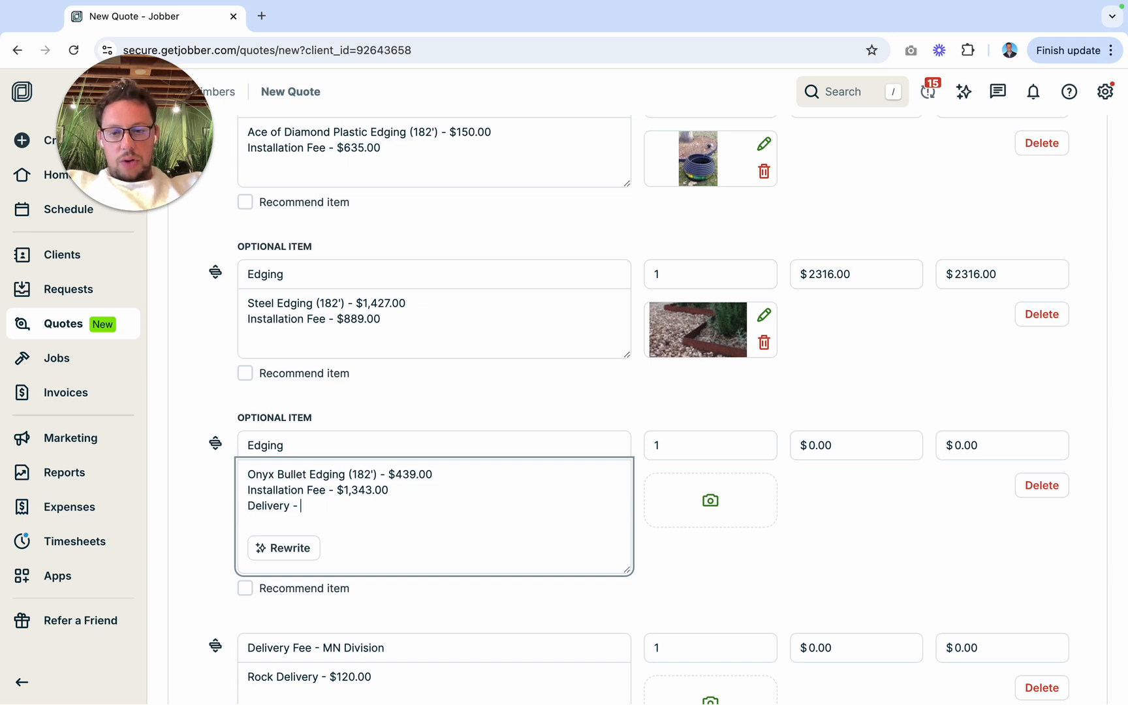
pyautogui.write('$100.00')
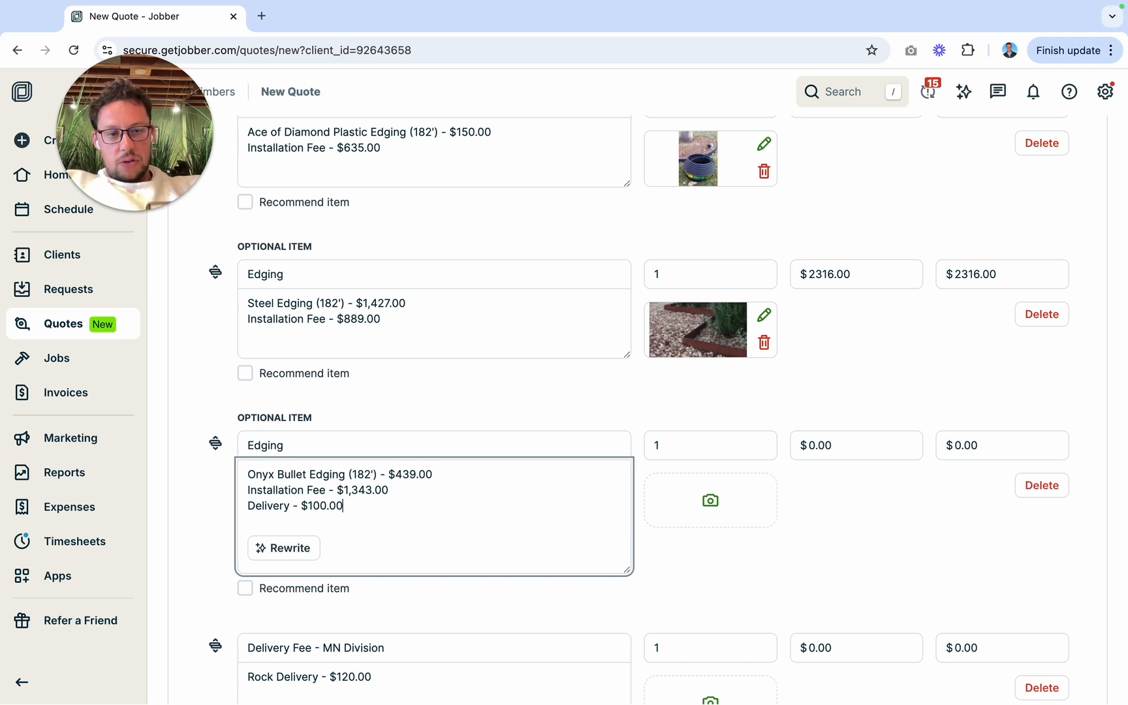
# Step: Set the unit price of the optional bullet edging item to $1882.00
pyautogui.click(815, 450)
pyautogui.write('1882')
pyautogui.click(852, 489)
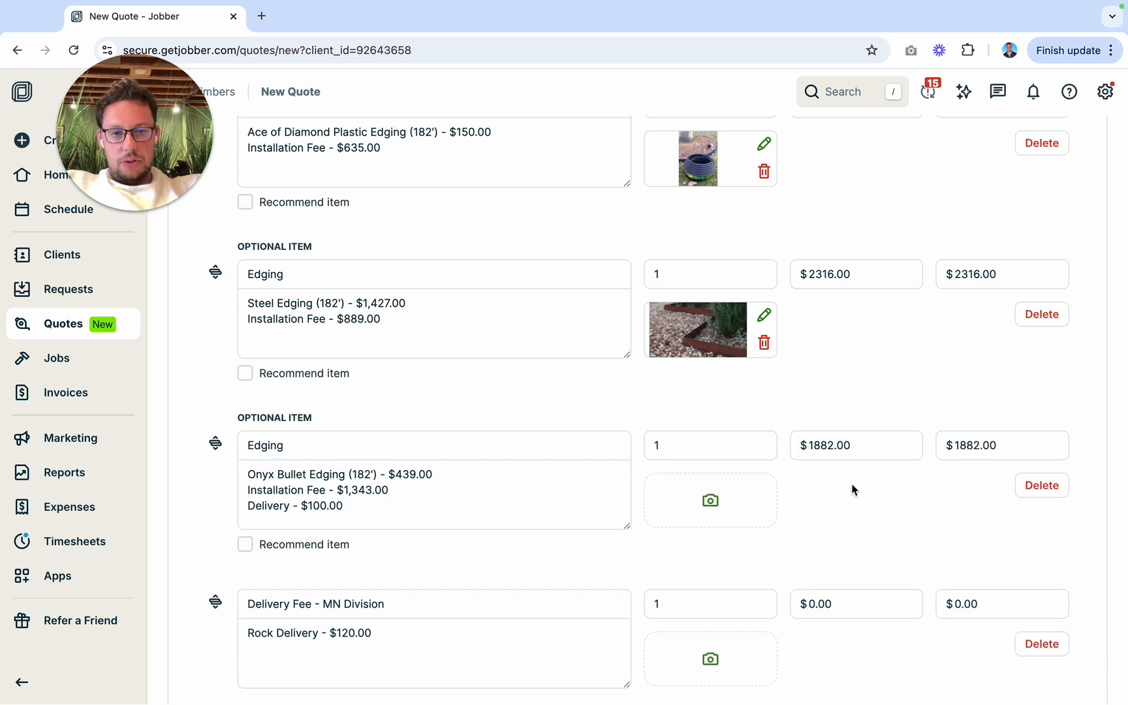
# Step: Add a fourth optional line item above the delivery fee and use the Edging service for it
pyautogui.scroll(-3, 853, 490)
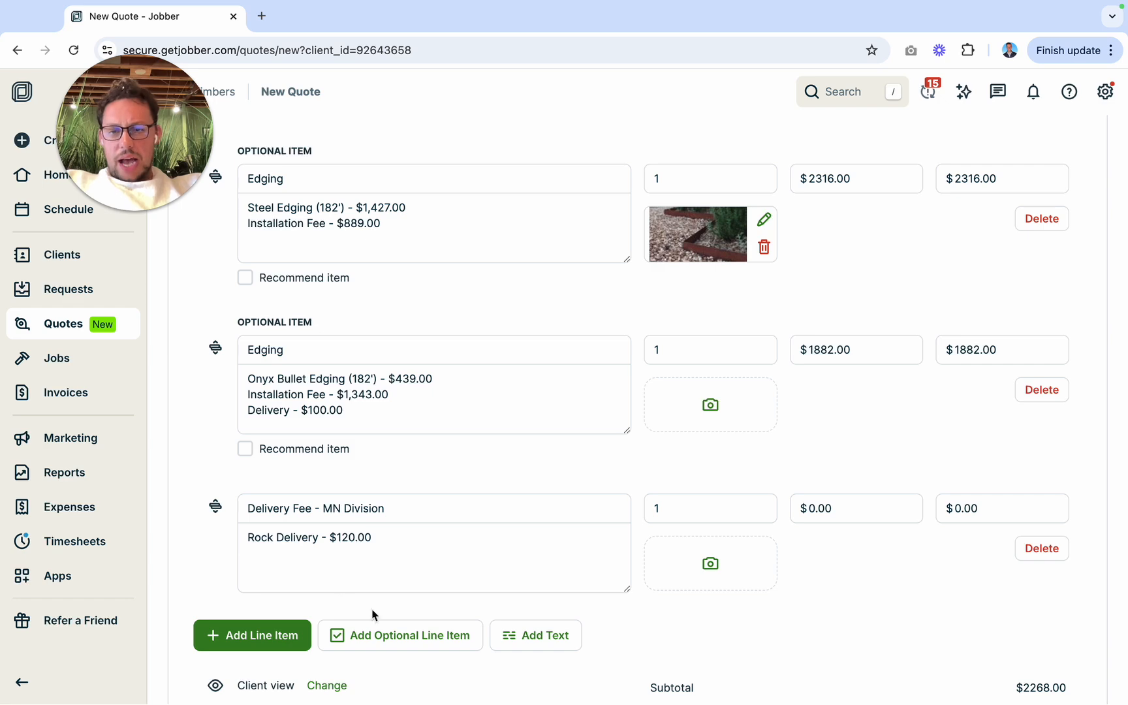
pyautogui.click(379, 629)
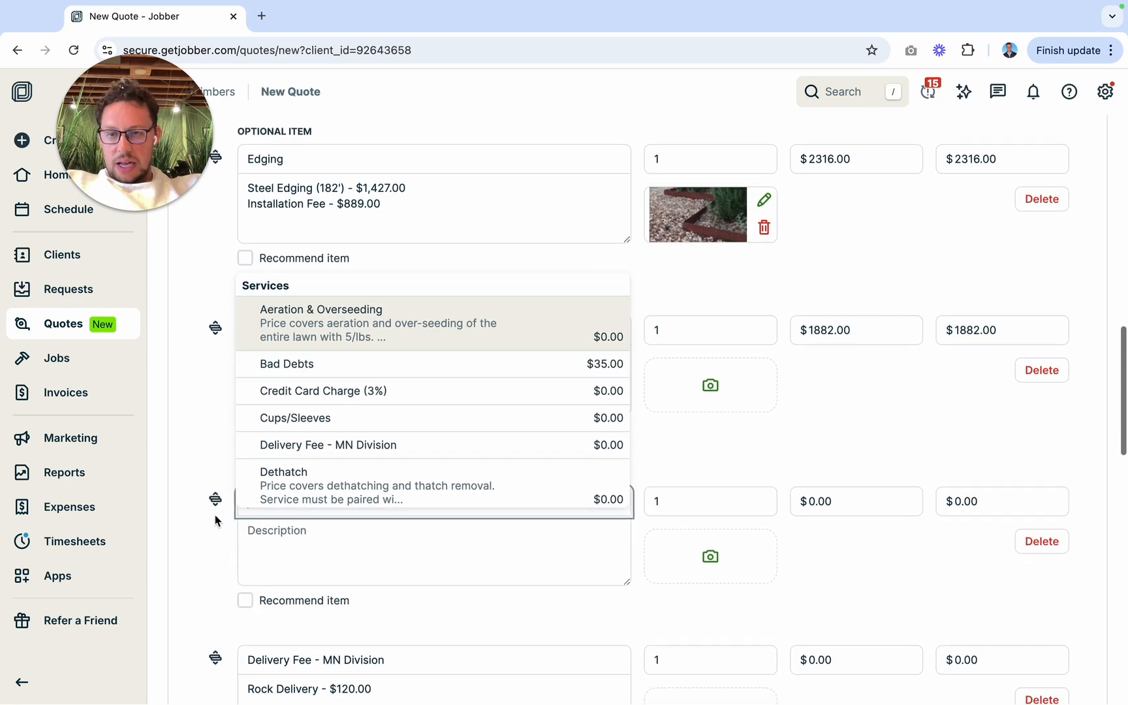
pyautogui.click(263, 513)
pyautogui.write('edging')
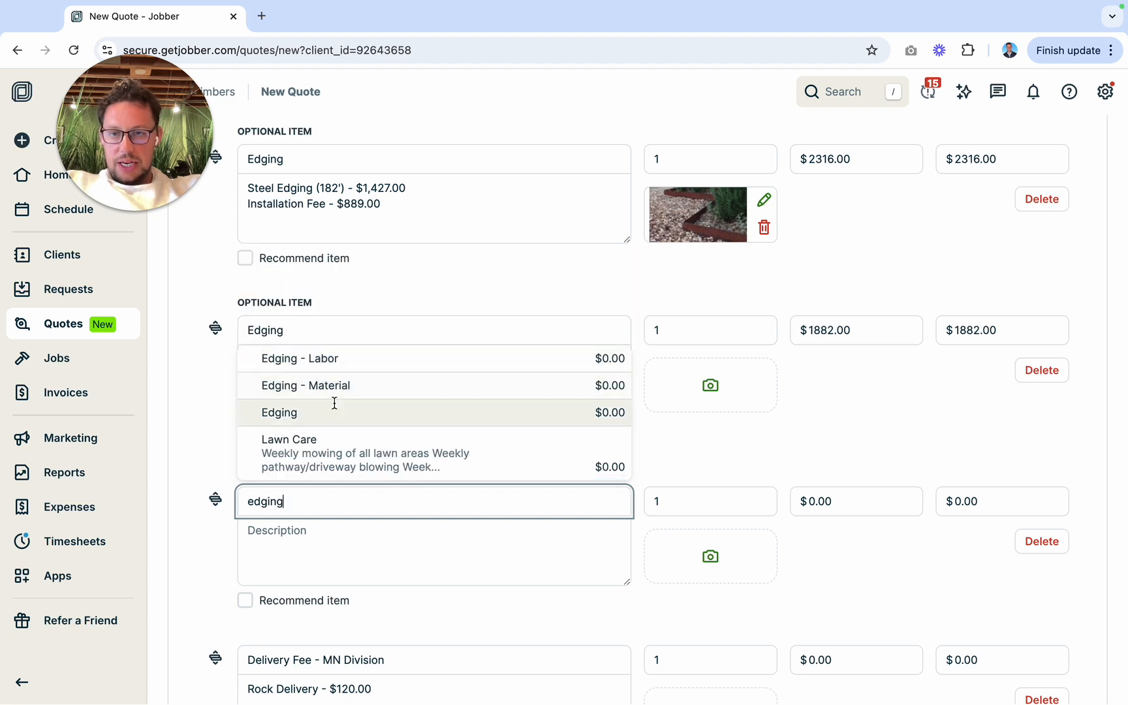
pyautogui.click(335, 404)
# Step: Search this Mac for "bullet" and attach Bullet Edging.jpeg to the onyx bullet edging item
pyautogui.click(697, 385)
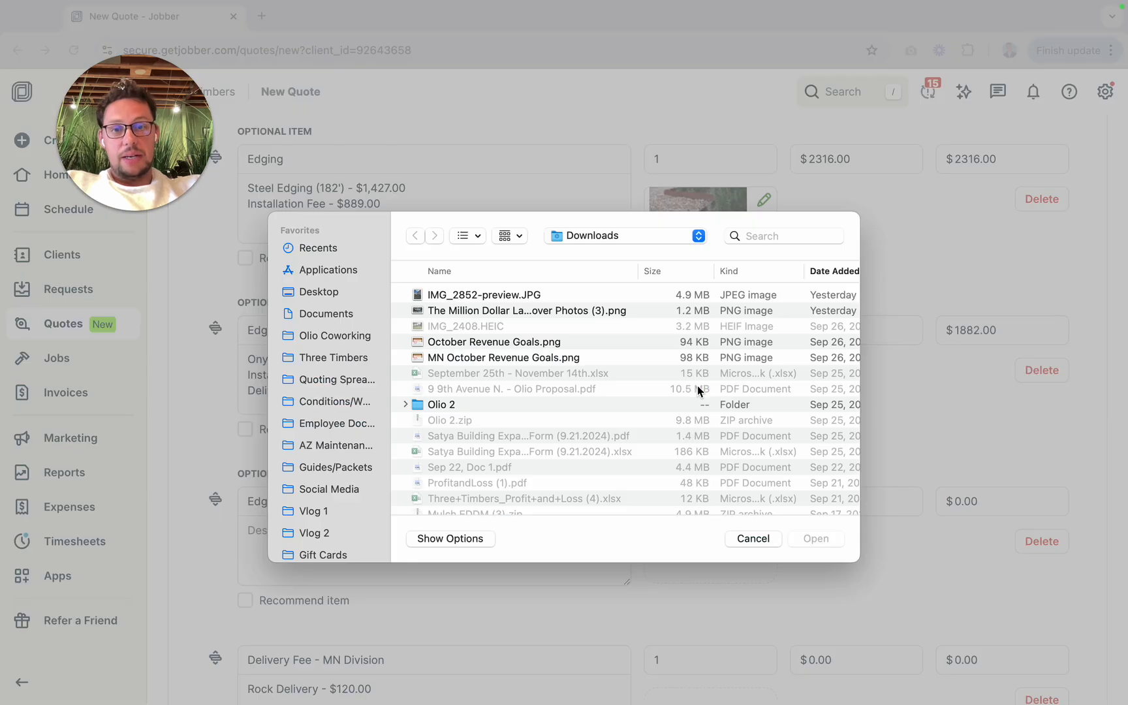
pyautogui.click(789, 241)
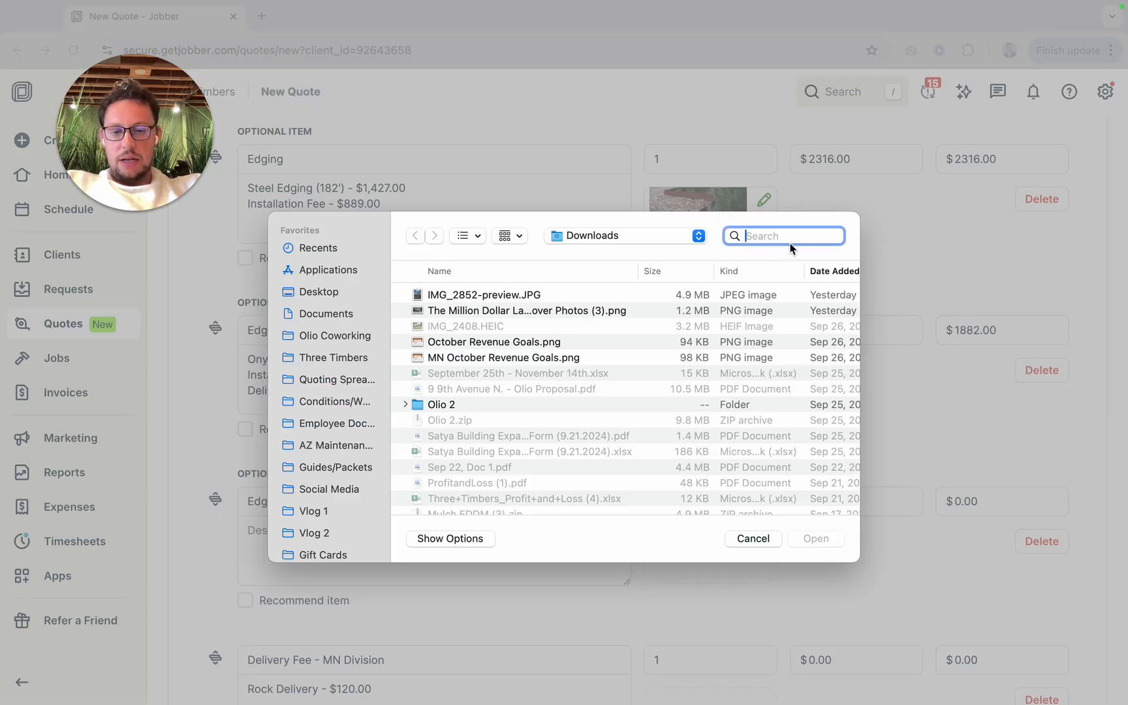
pyautogui.write('bullet')
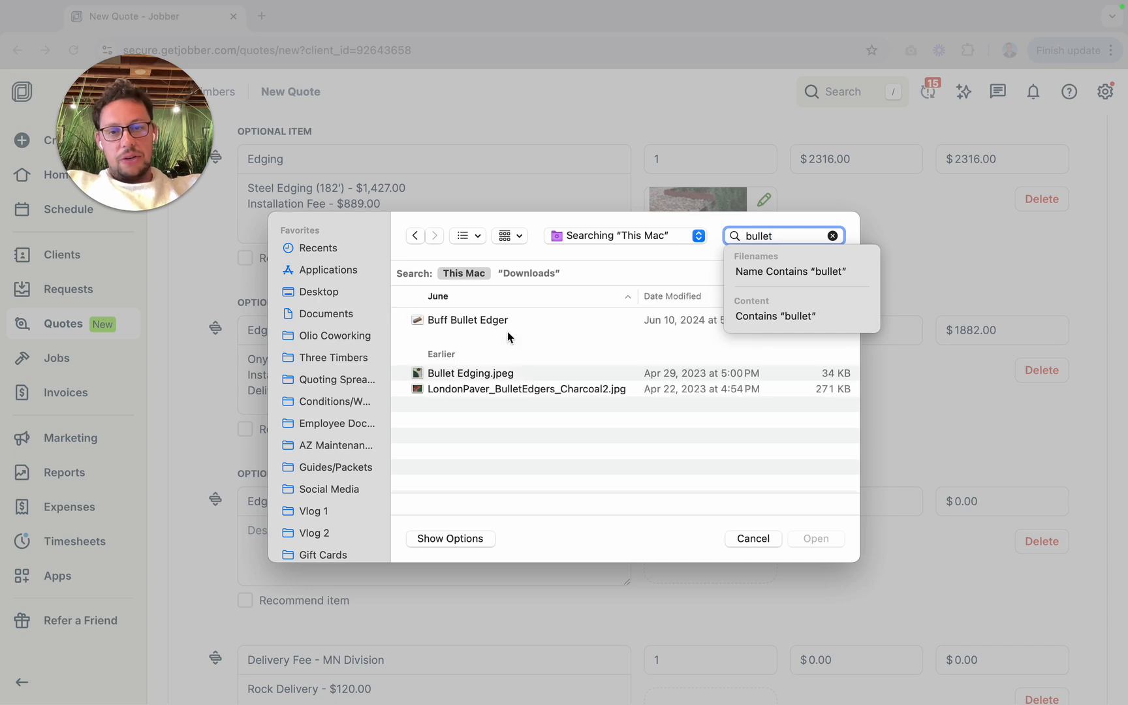
pyautogui.click(504, 373)
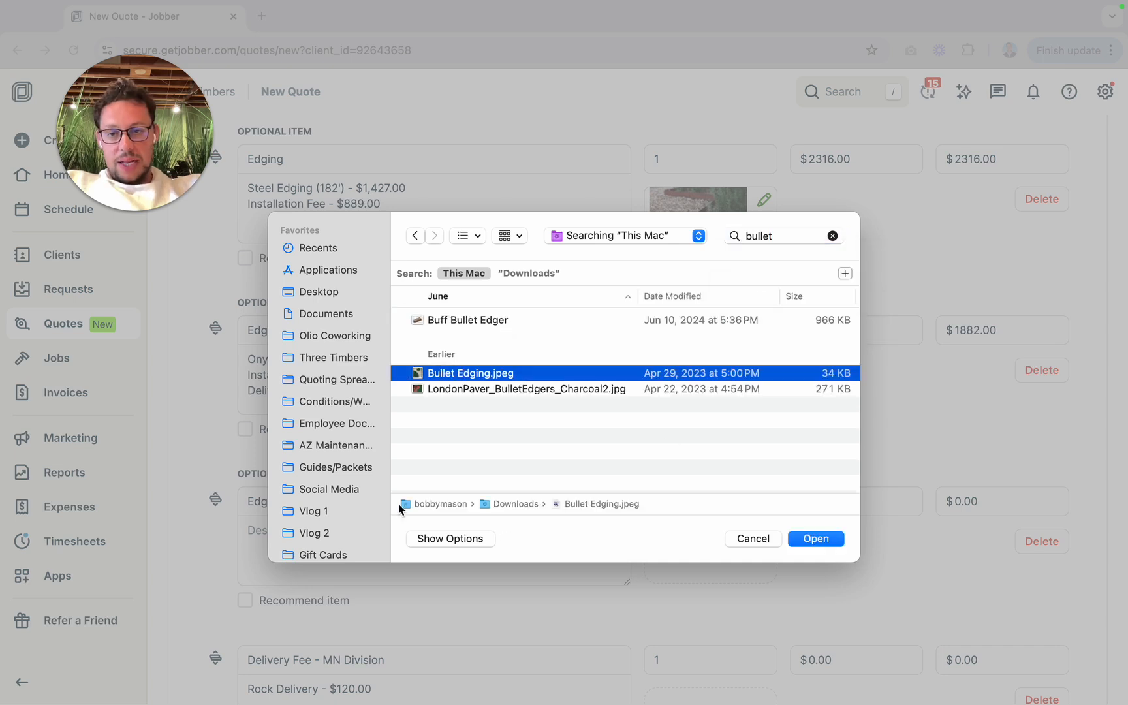
pyautogui.click(825, 541)
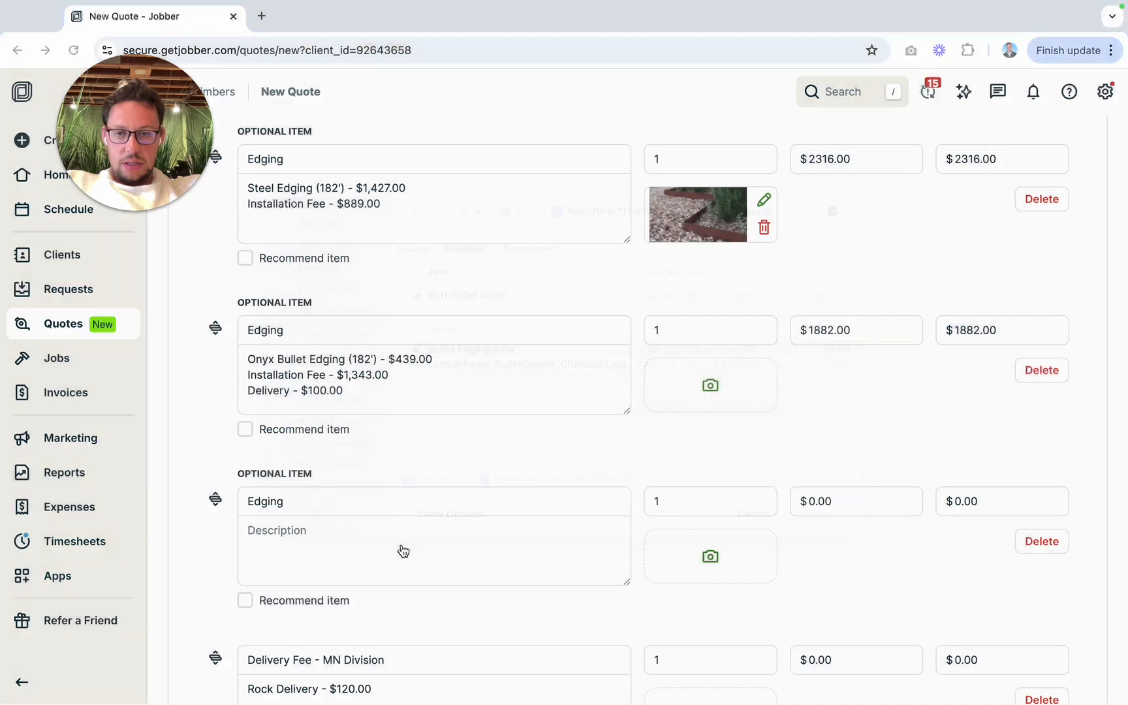
# Step: Describe the fourth optional edging item as "Chilton Stone Edging (1.8 tons)", taking the tonnage from the Edging Calculator
pyautogui.scroll(-1, 404, 550)
pyautogui.click(342, 505)
pyautogui.hotkey('ctrl', 'Left')
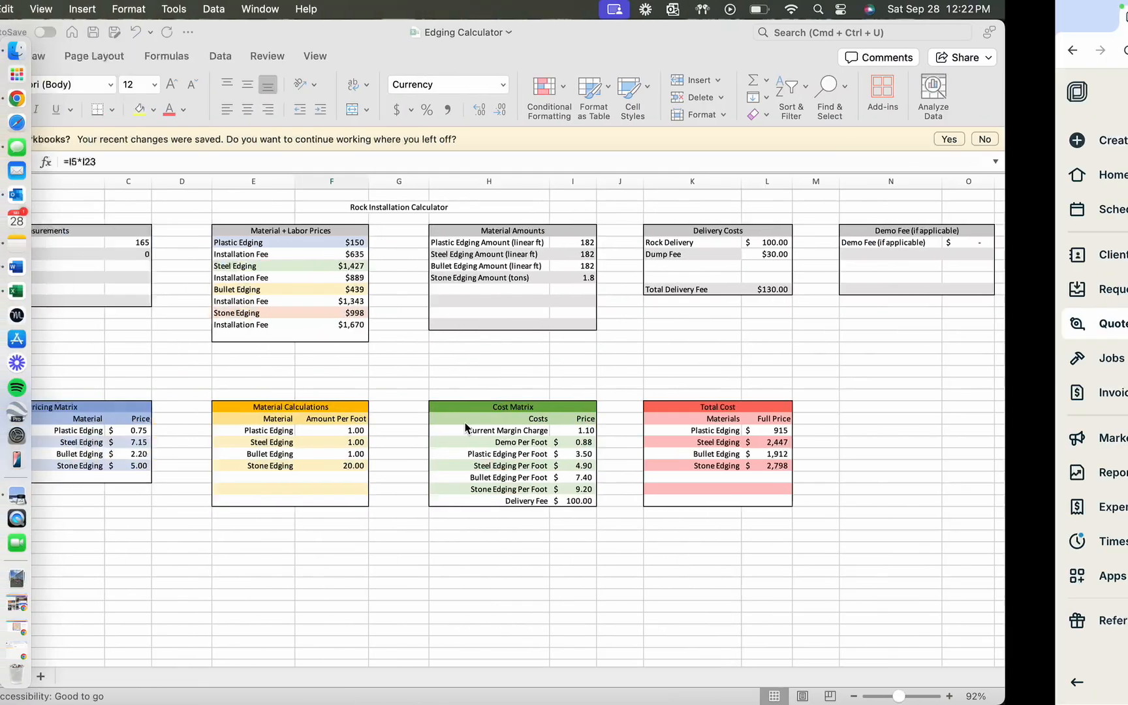
pyautogui.hotkey('ctrl', 'Right')
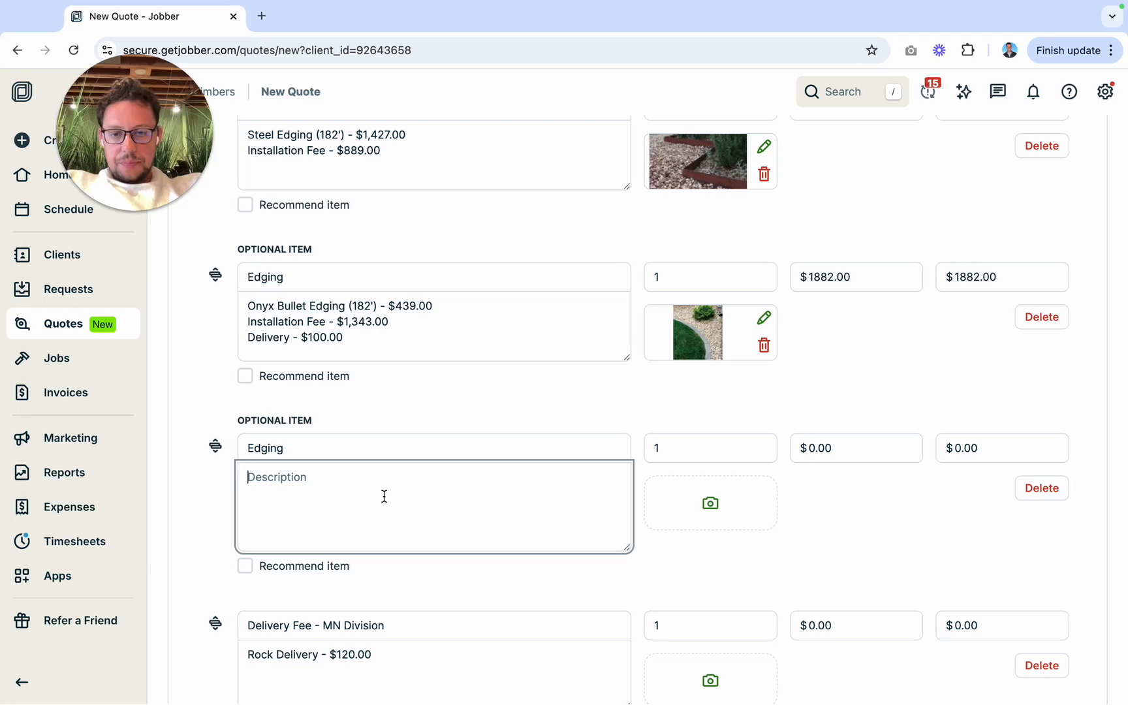
pyautogui.write('Chilton Stone')
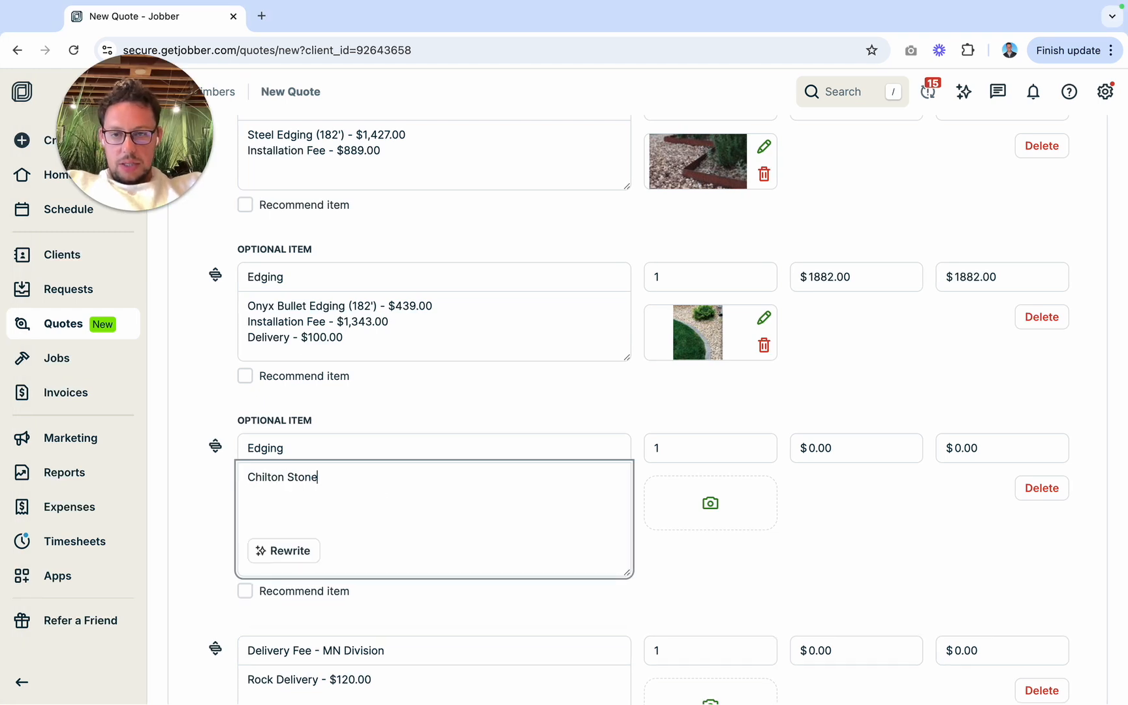
pyautogui.write(' Edging (')
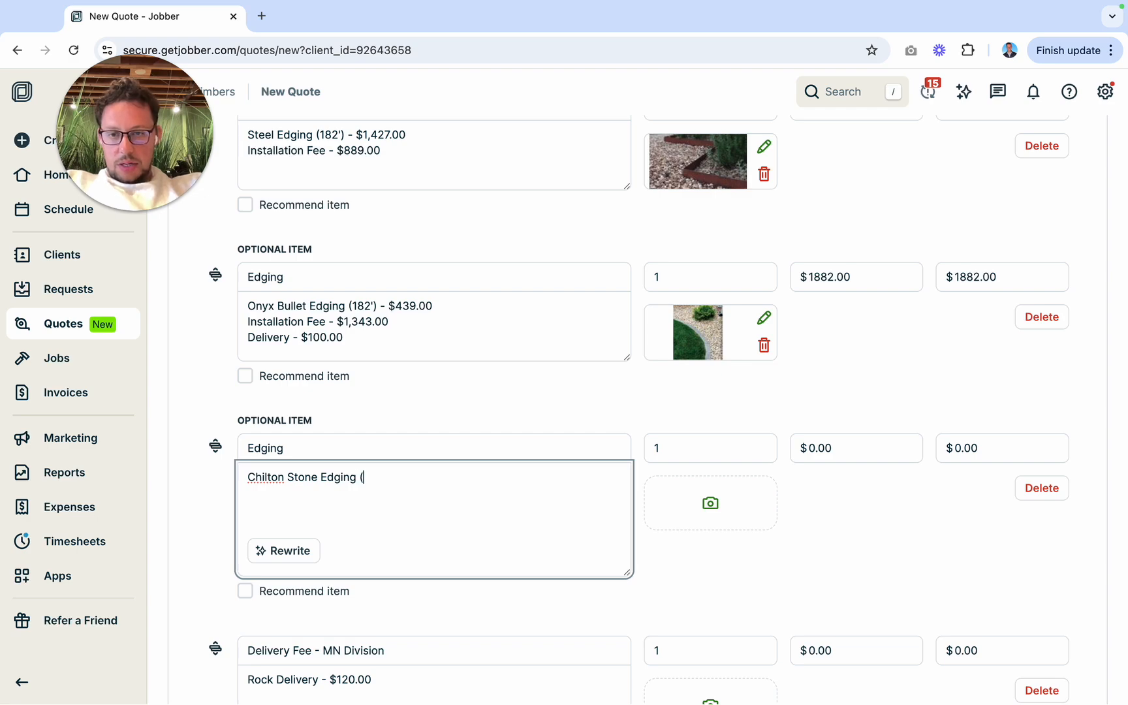
pyautogui.hotkey('ctrl', 'Left')
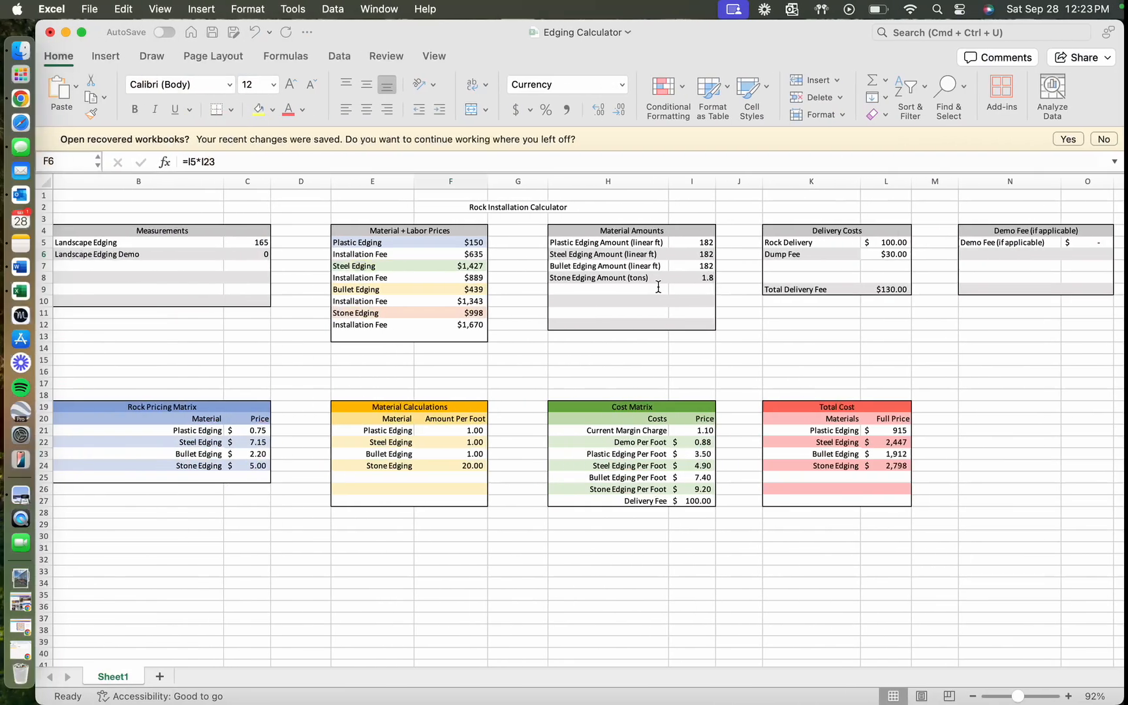
pyautogui.hotkey('ctrl', 'Right')
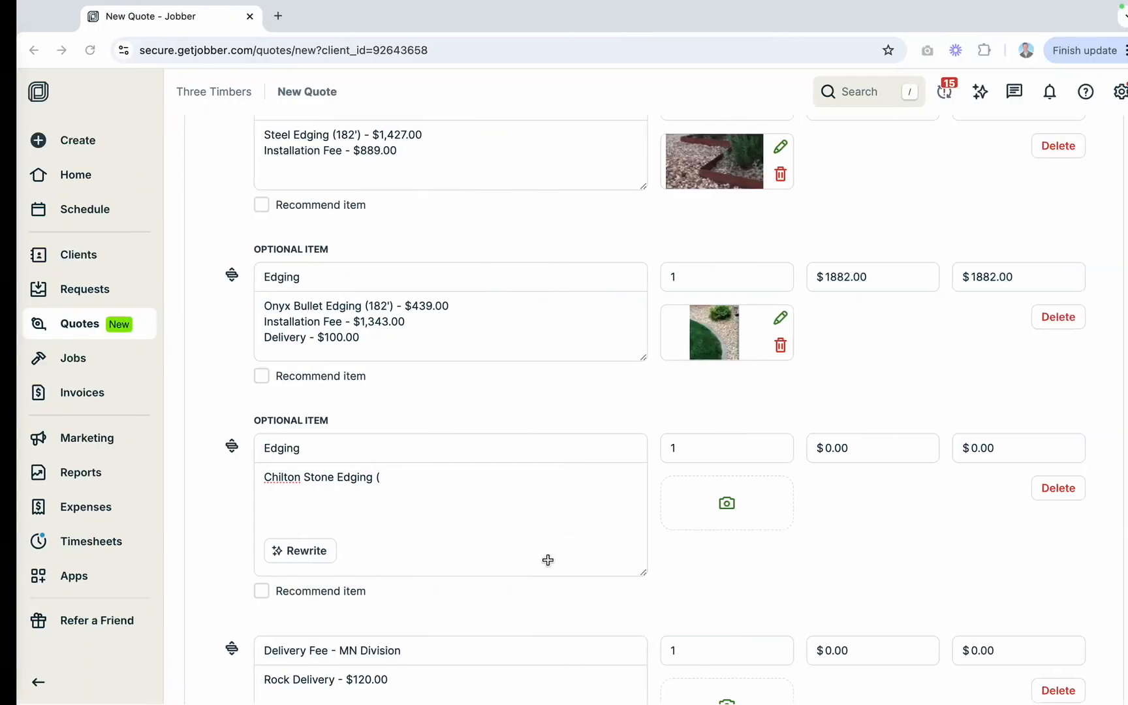
pyautogui.write('1.8 tons) - $')
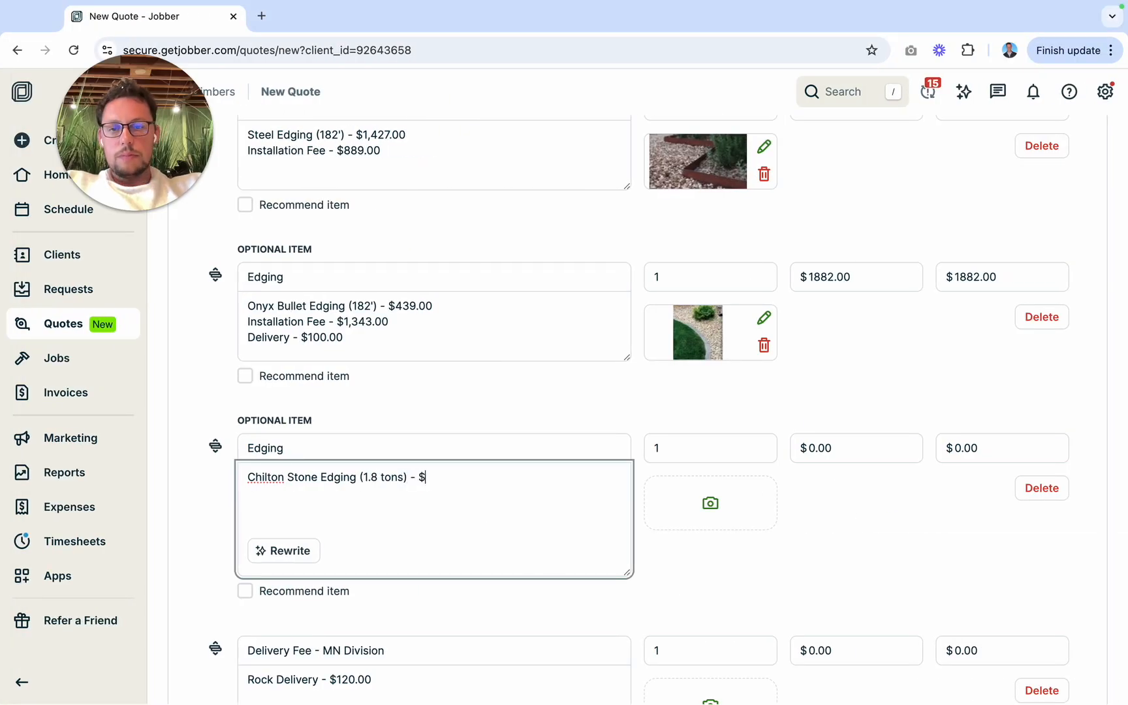
# Step: Complete the Chilton stone edging line with the material price $998.00 from the Edging Calculator
pyautogui.hotkey('ctrl', 'Left')
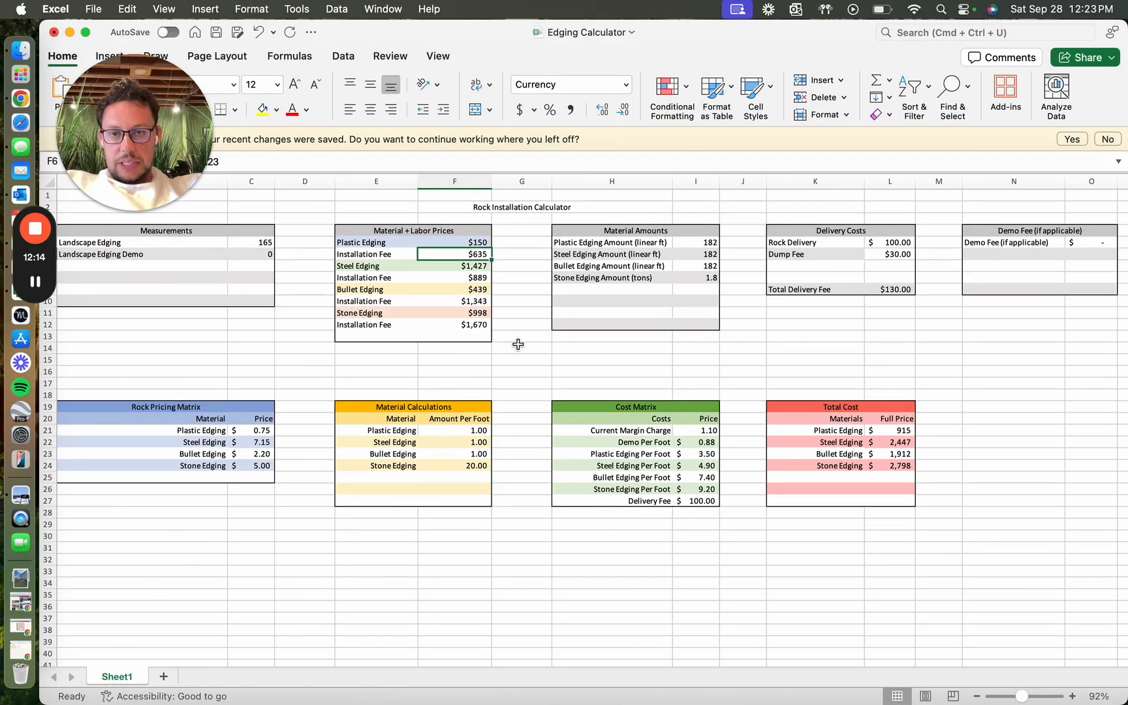
pyautogui.hotkey('ctrl', 'Right')
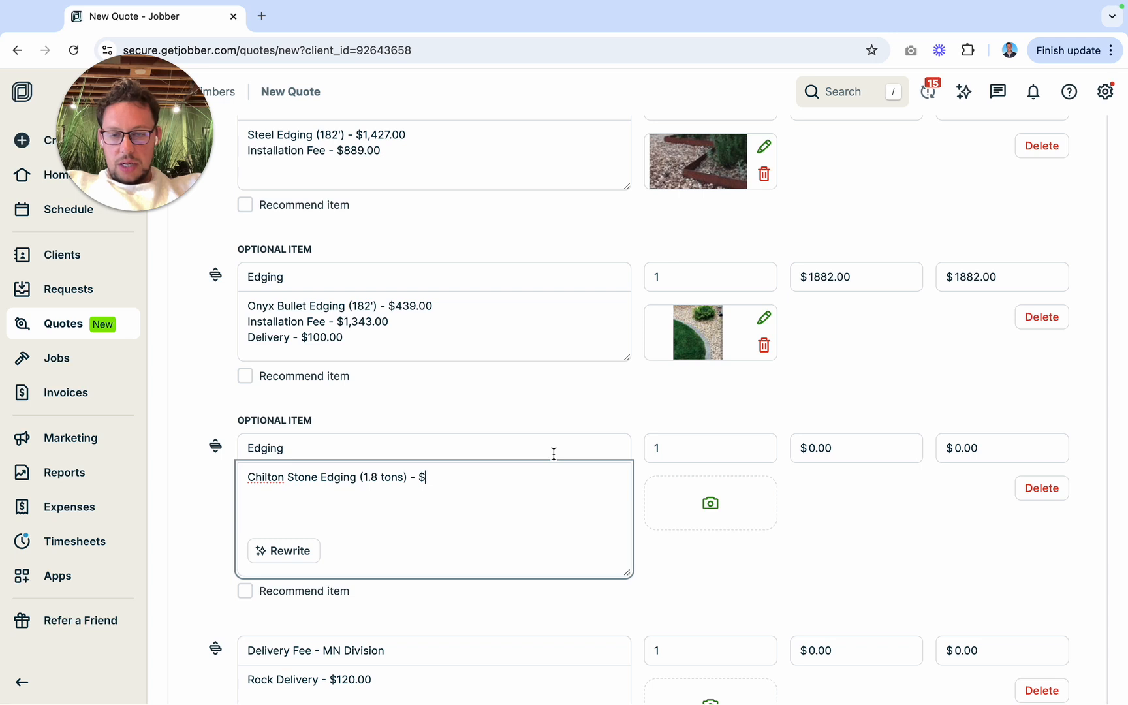
pyautogui.write('998.00 ')
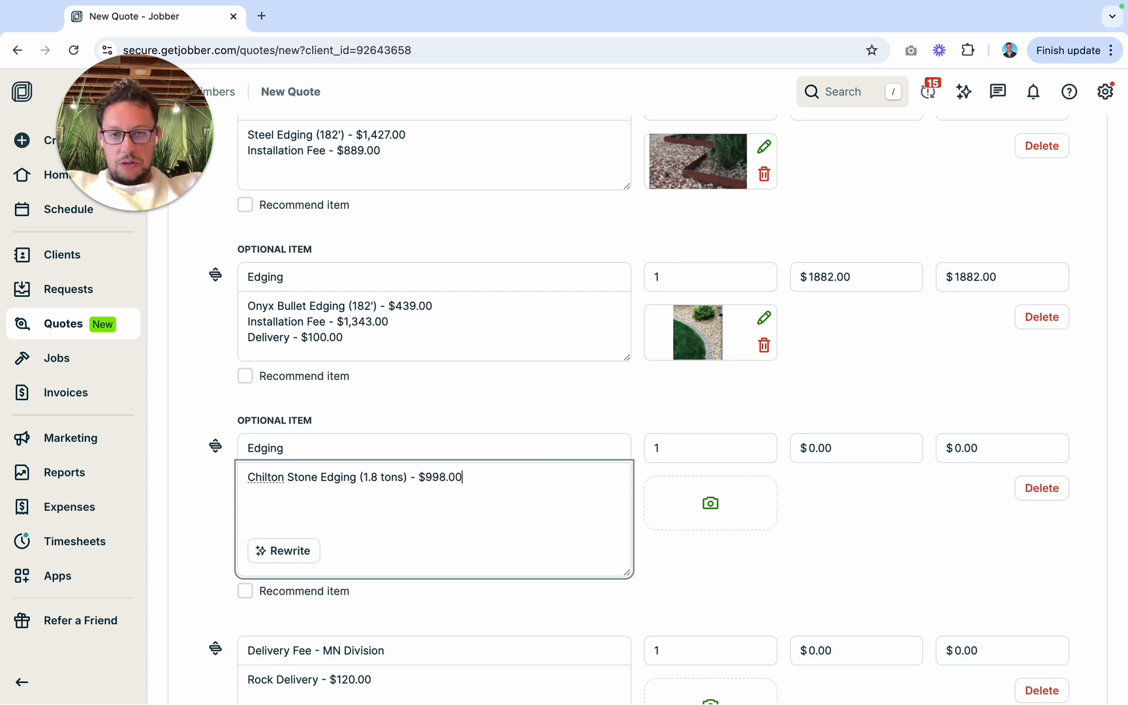
pyautogui.write('Ins')
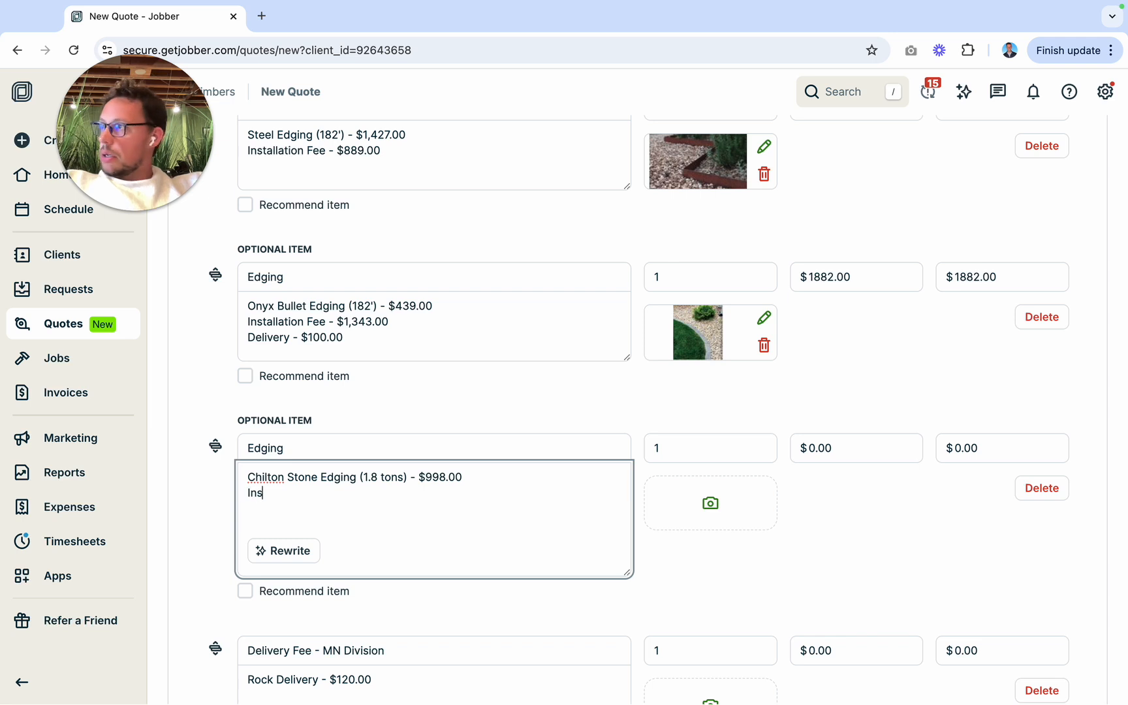
pyautogui.write('tallation Fe')
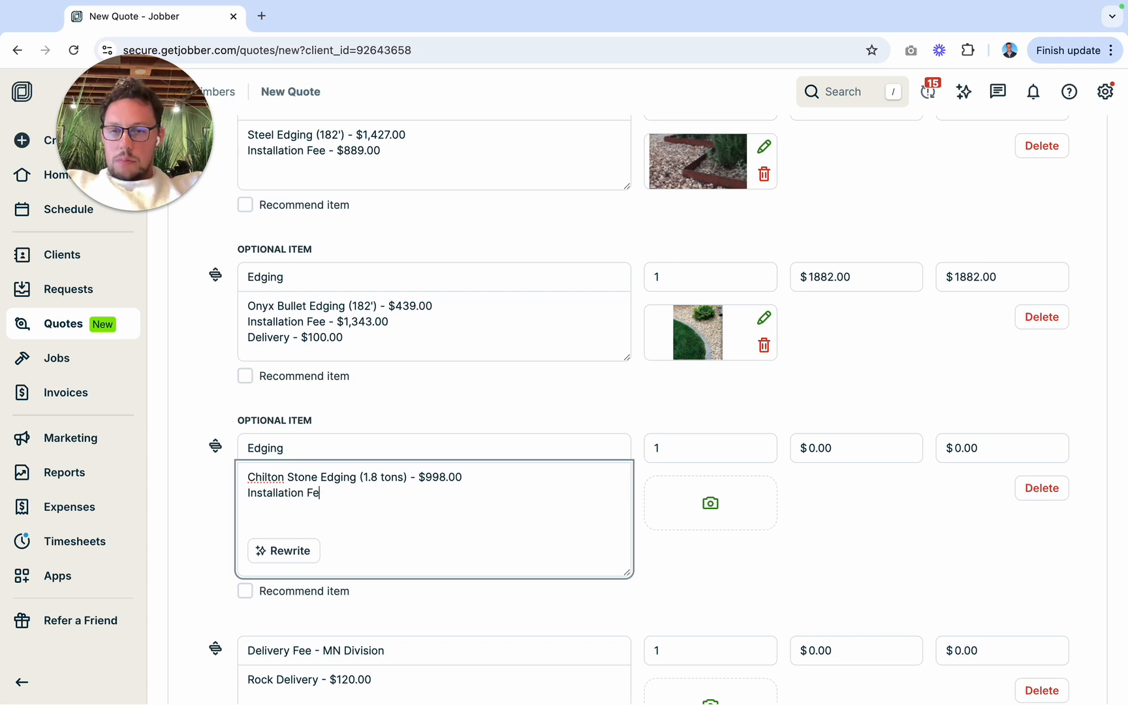
pyautogui.write('e - $')
# Step: Add the line "Installation Fee - $1,670.00" to the Chilton stone edging description, taking the fee from the Edging Calculator
pyautogui.hotkey('ctrl', 'Left')
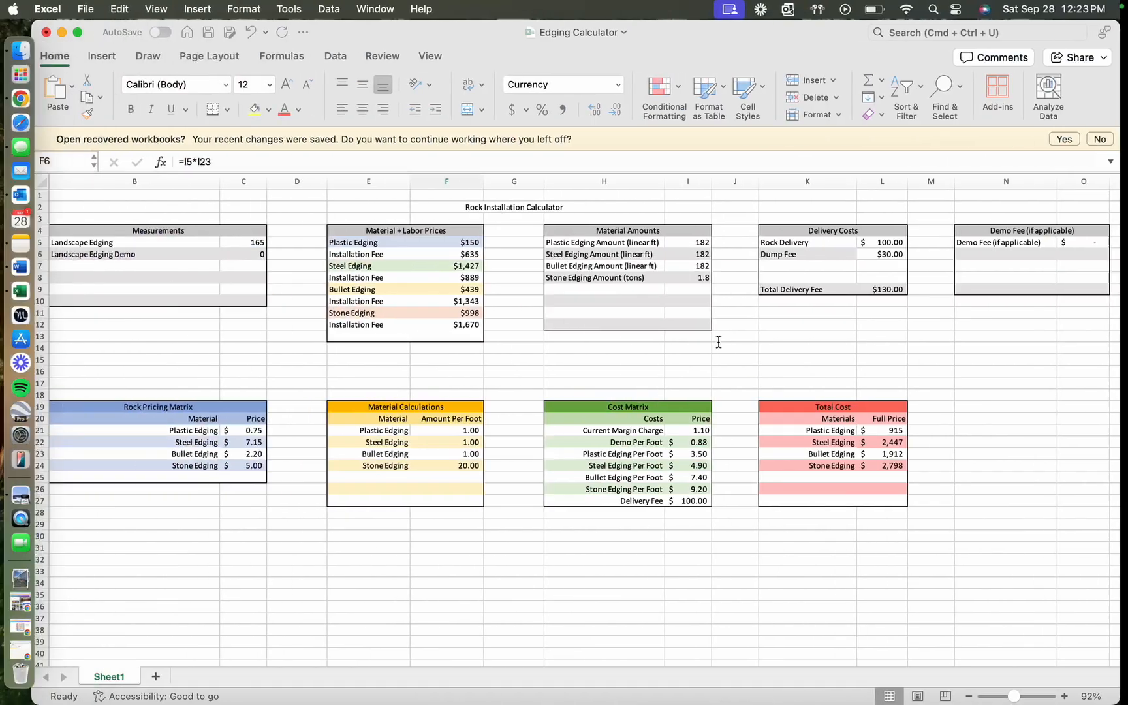
pyautogui.hotkey('ctrl', 'Right')
pyautogui.write('1')
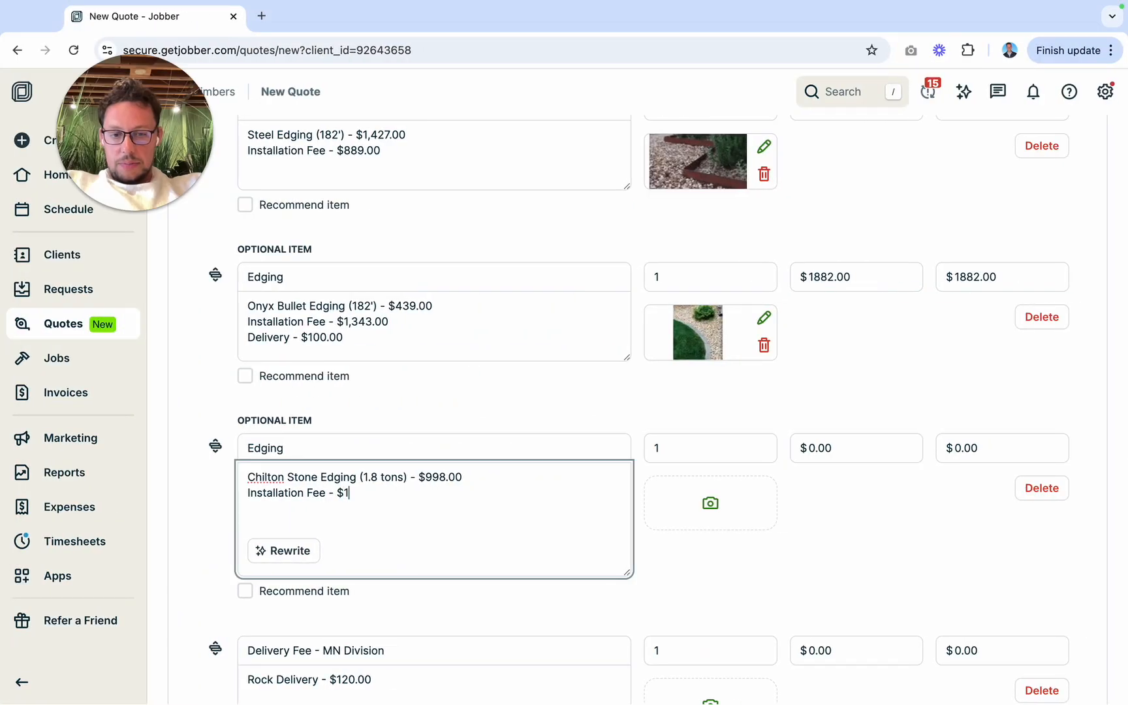
pyautogui.write(',670')
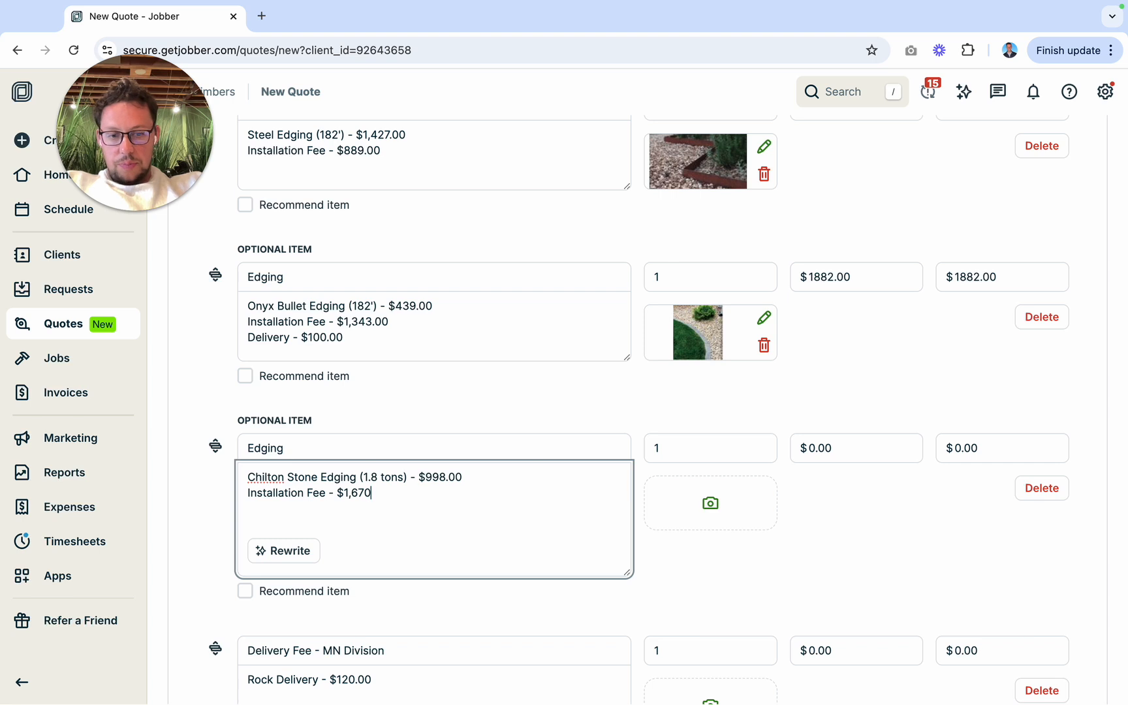
pyautogui.write('.00 ')
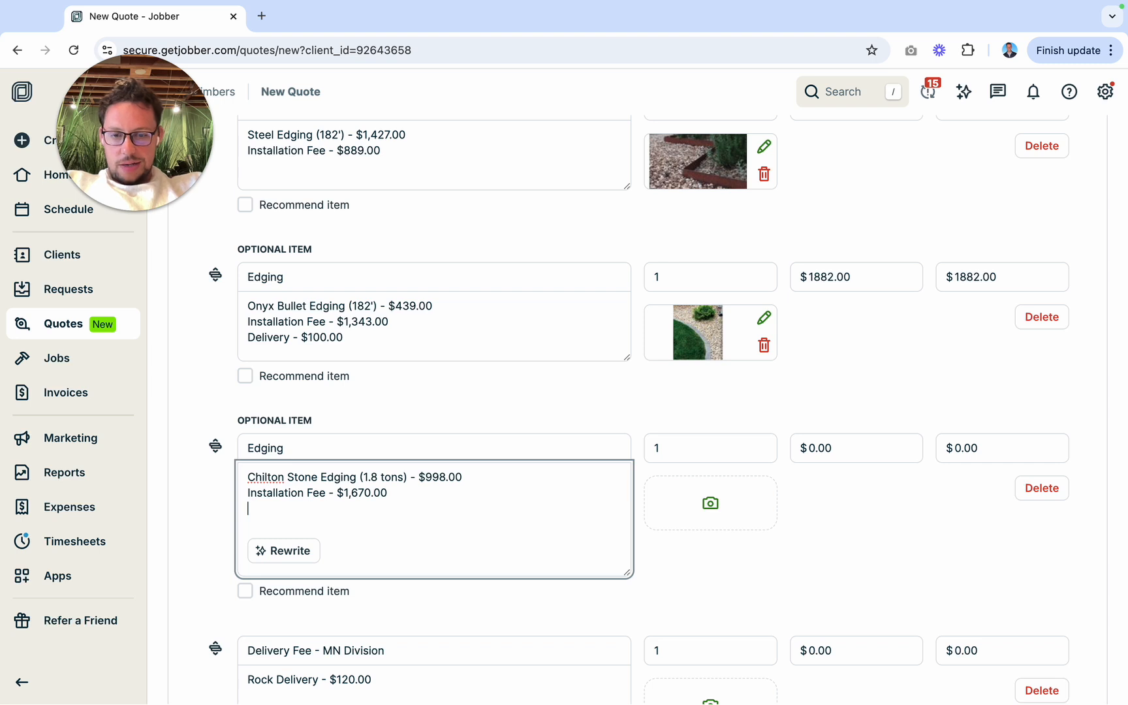
pyautogui.write('Delivery -')
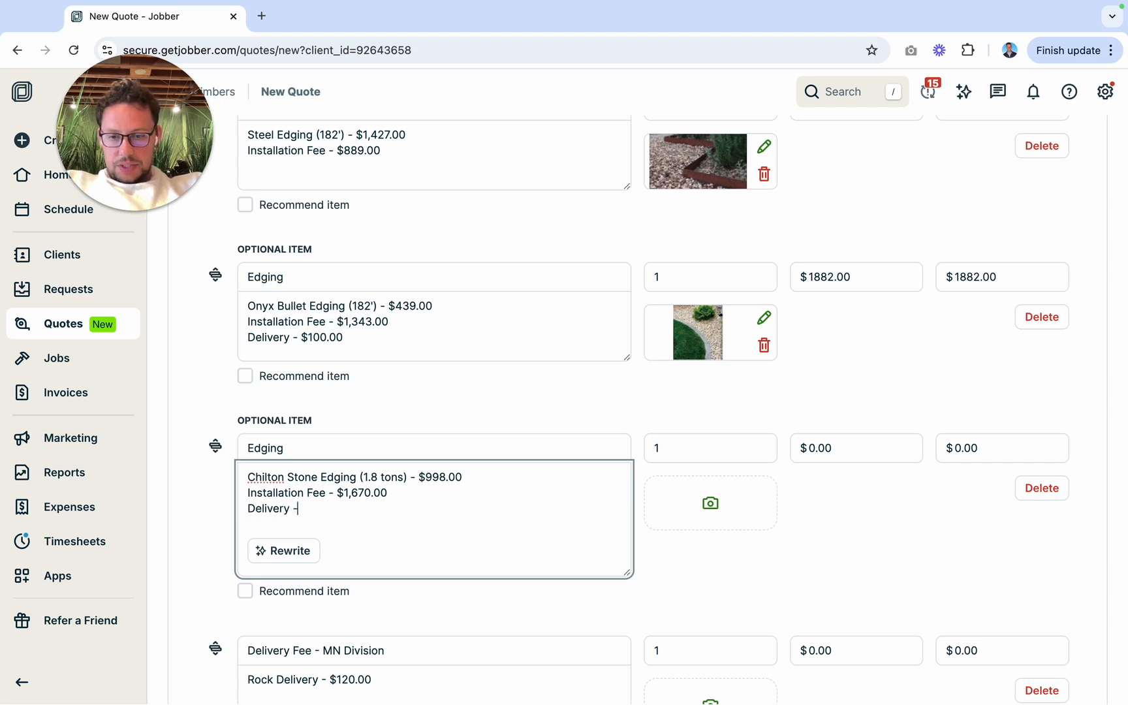
pyautogui.write(' $100.00')
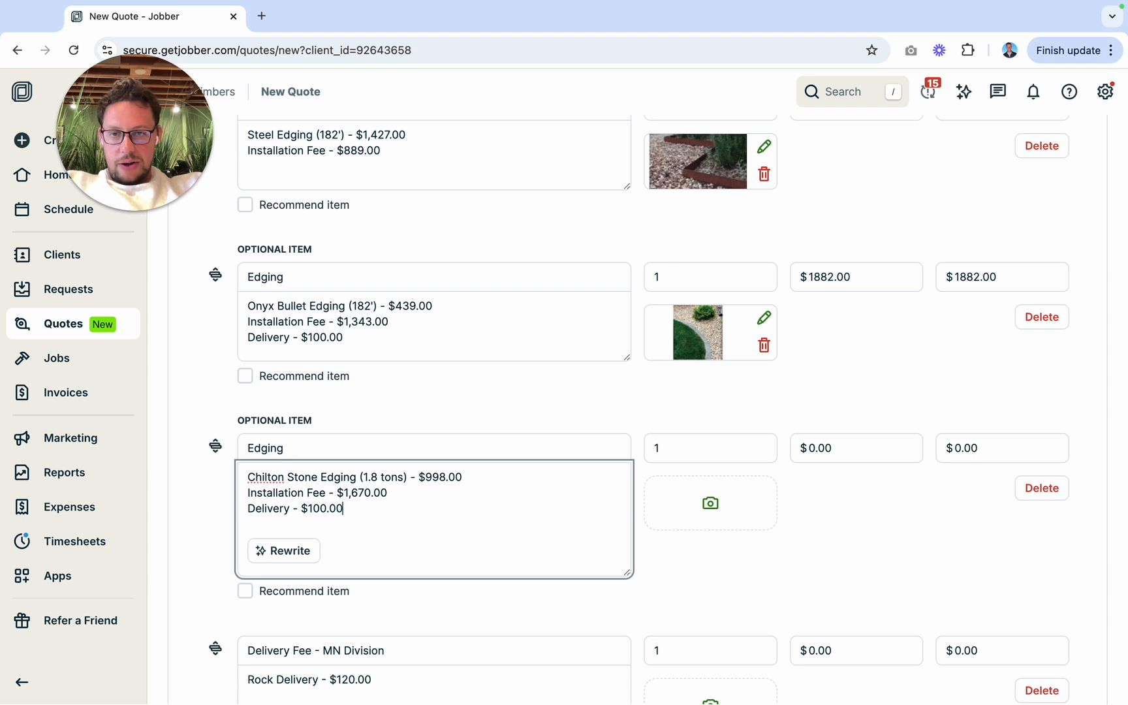
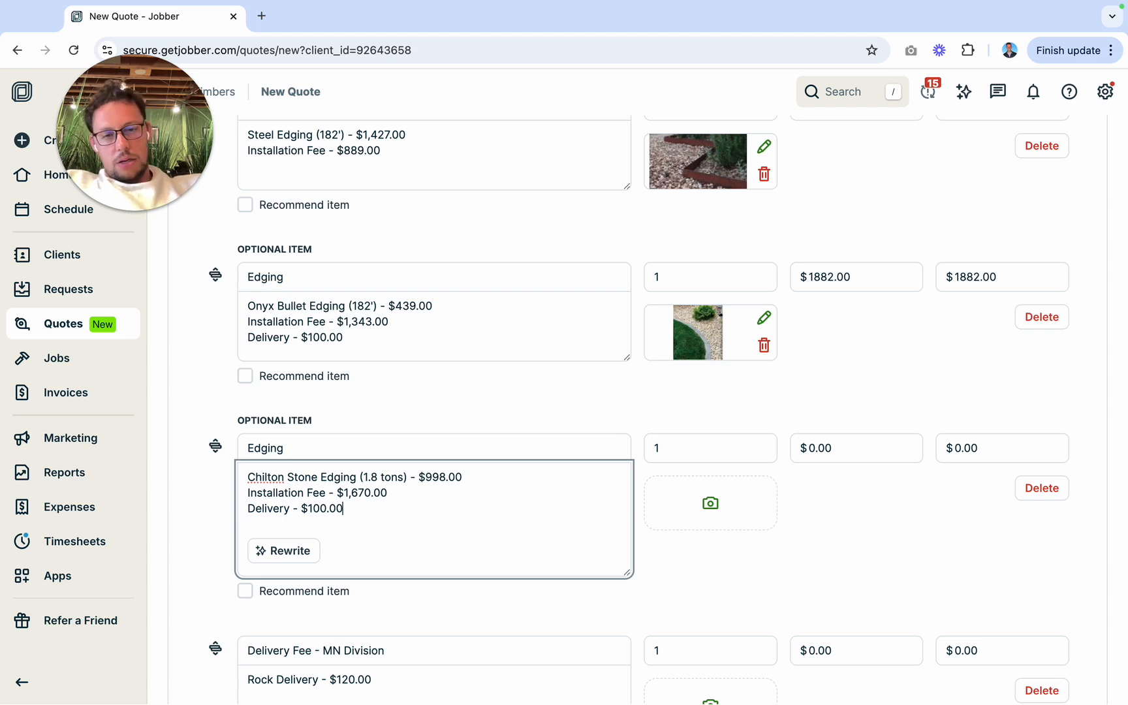
# Step: Set the unit price of the Chilton stone edging item to $2768.00
pyautogui.click(809, 446)
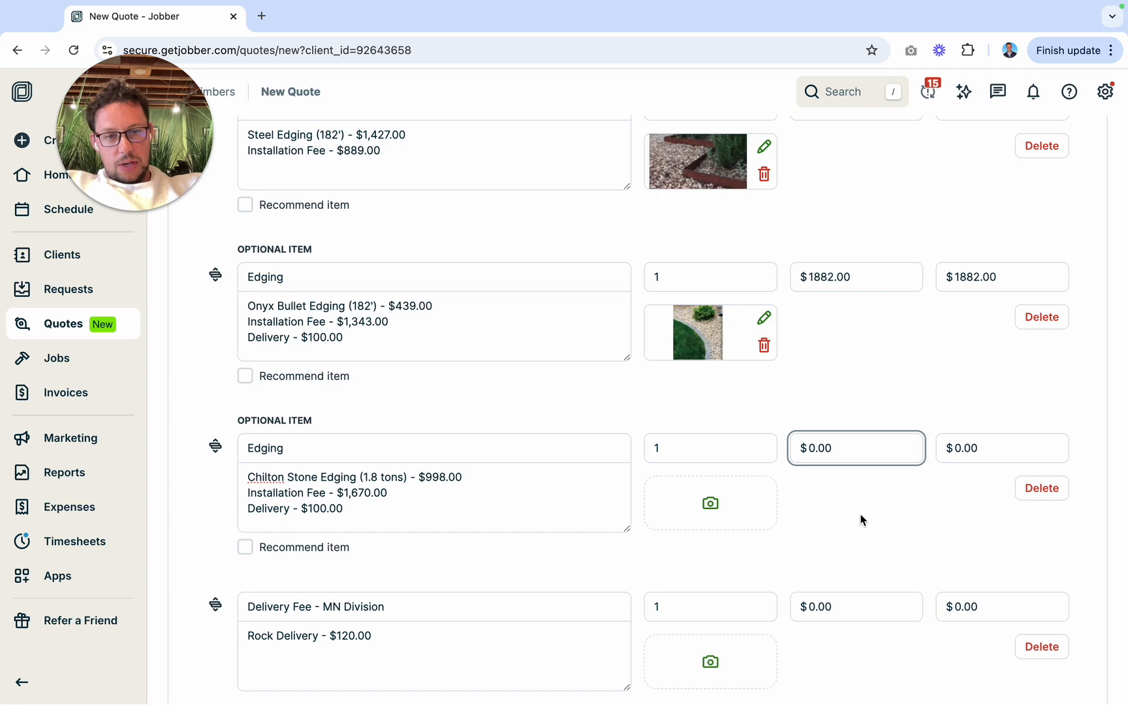
pyautogui.press('Delete')
pyautogui.write('2768')
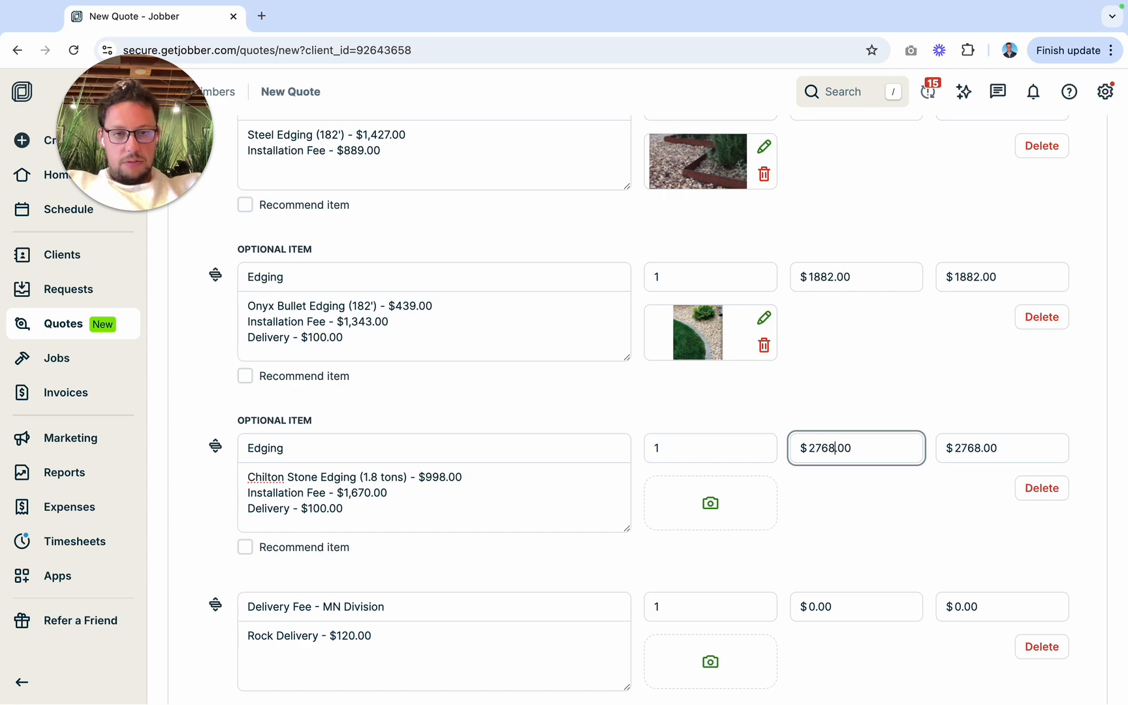
pyautogui.click(855, 534)
# Step: Search this Mac for "chilton" and attach Chilton Edging.jpeg to the Chilton stone edging item
pyautogui.click(696, 498)
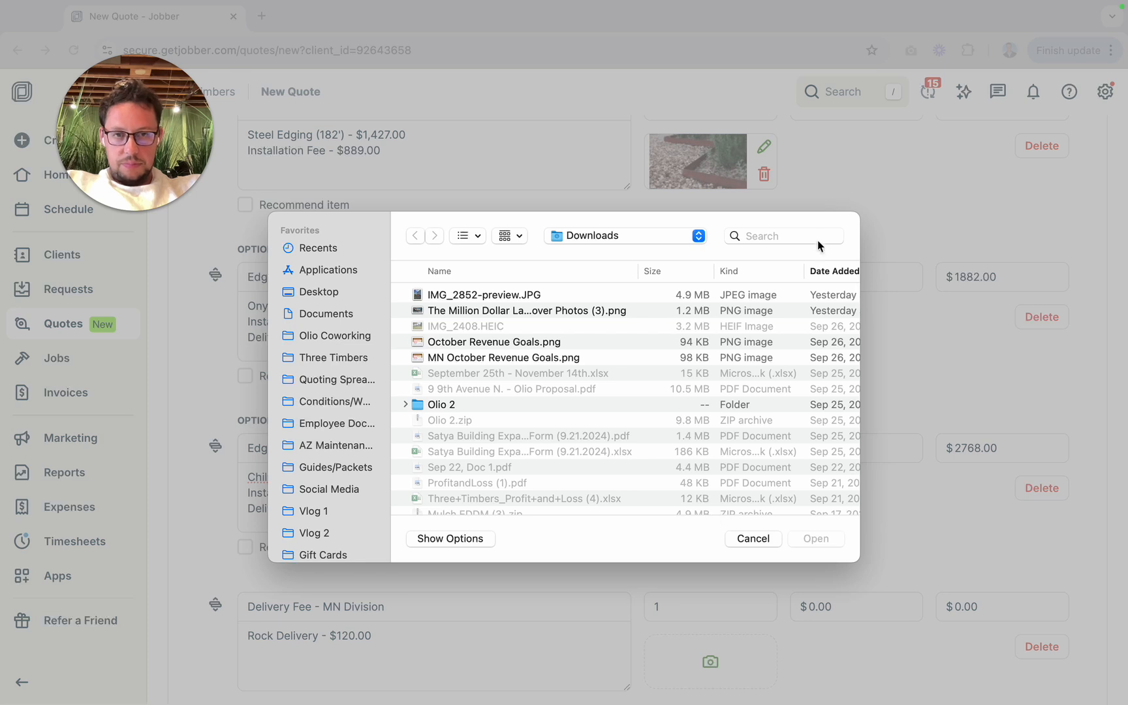
pyautogui.click(778, 237)
pyautogui.write('ch')
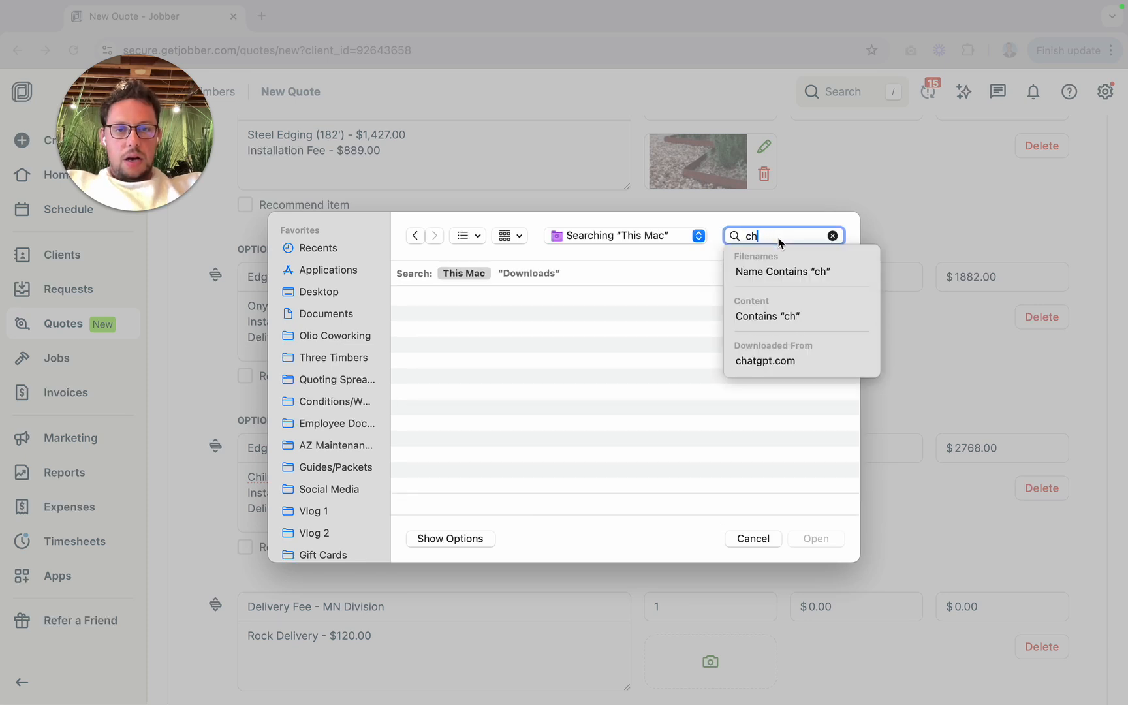
pyautogui.write('ilton')
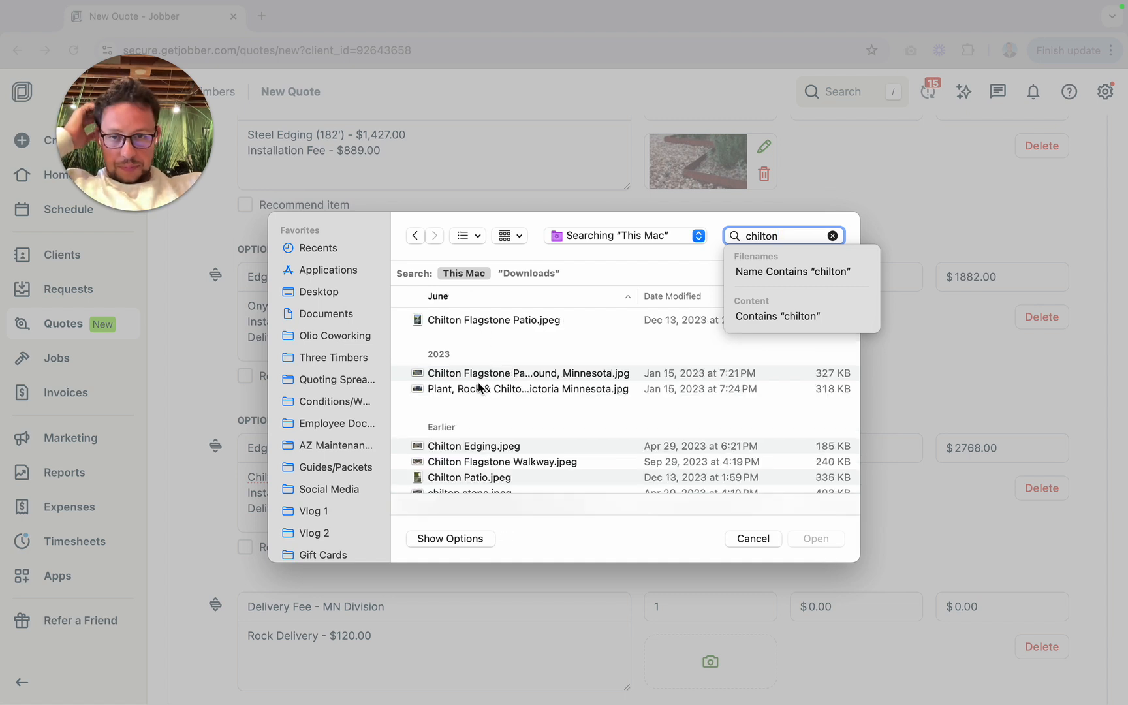
pyautogui.click(463, 451)
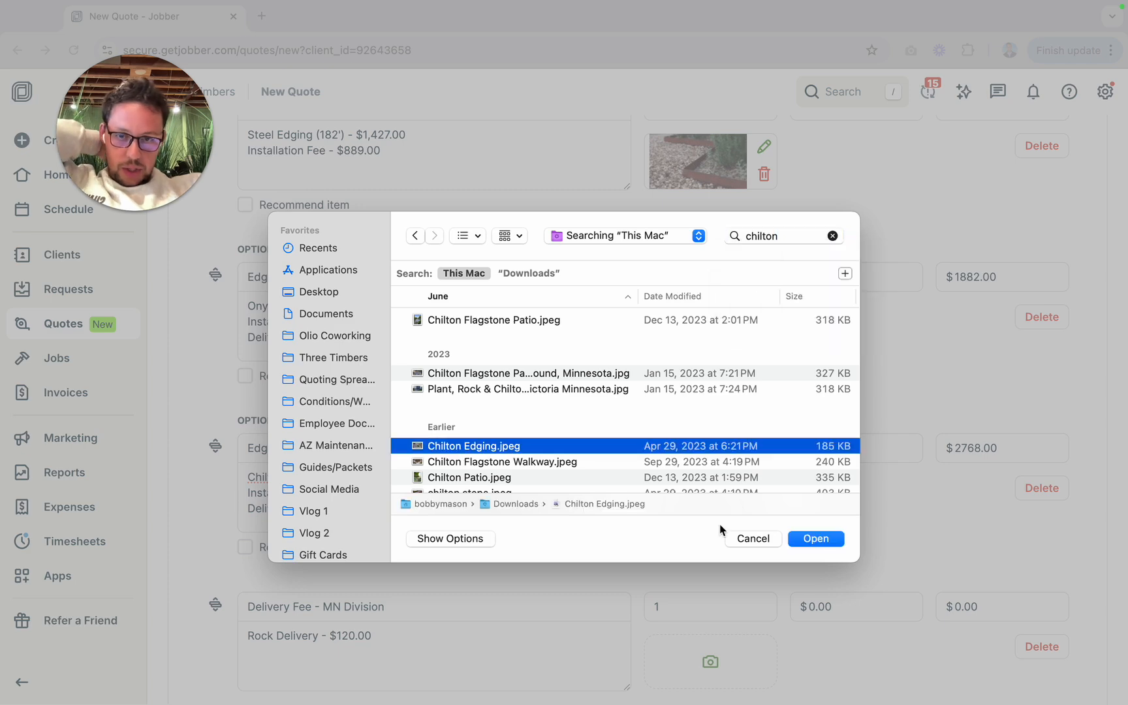
pyautogui.click(808, 542)
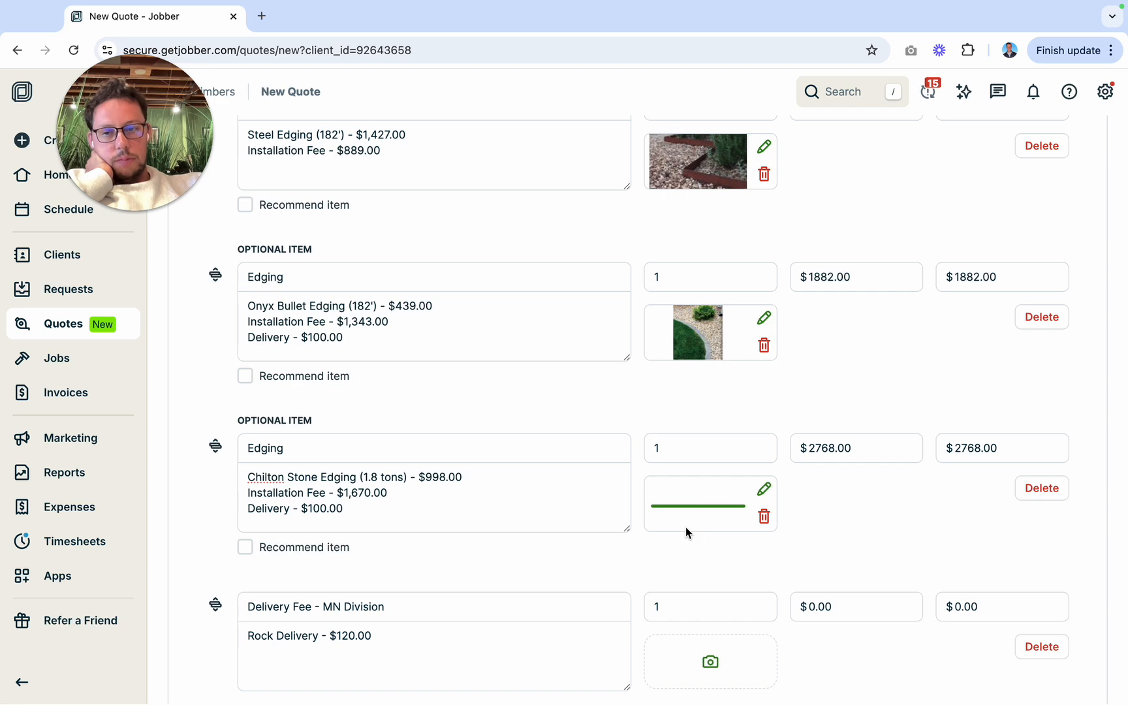
# Step: Mark the optional Ace of Diamond plastic edging item as recommended
pyautogui.scroll(-2, 679, 400)
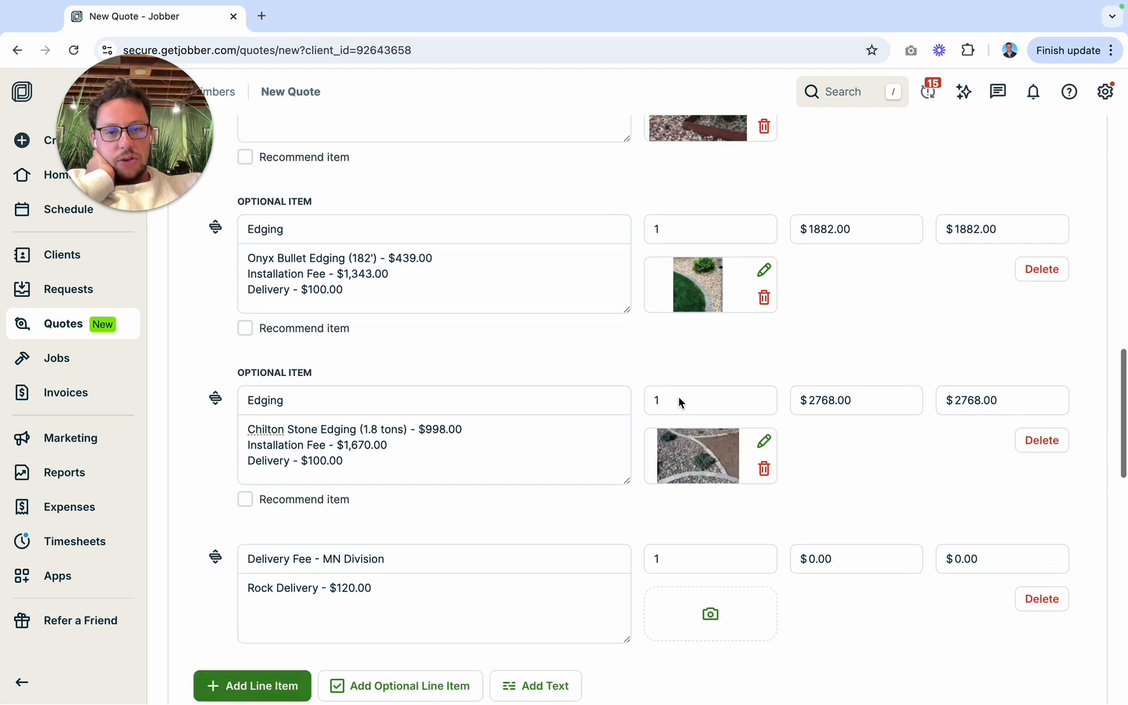
pyautogui.scroll(6, 679, 397)
pyautogui.click(244, 353)
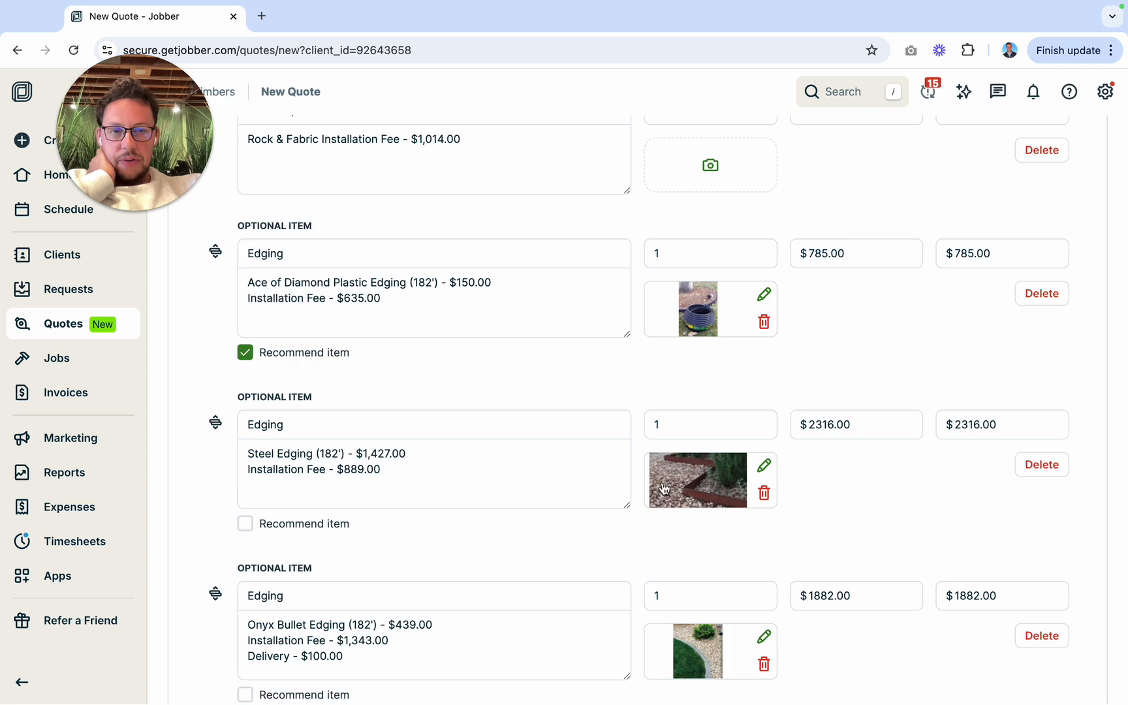
# Step: Add a blank line item to the quote and move it above the Delivery Fee - MN Division item
pyautogui.scroll(6, 664, 488)
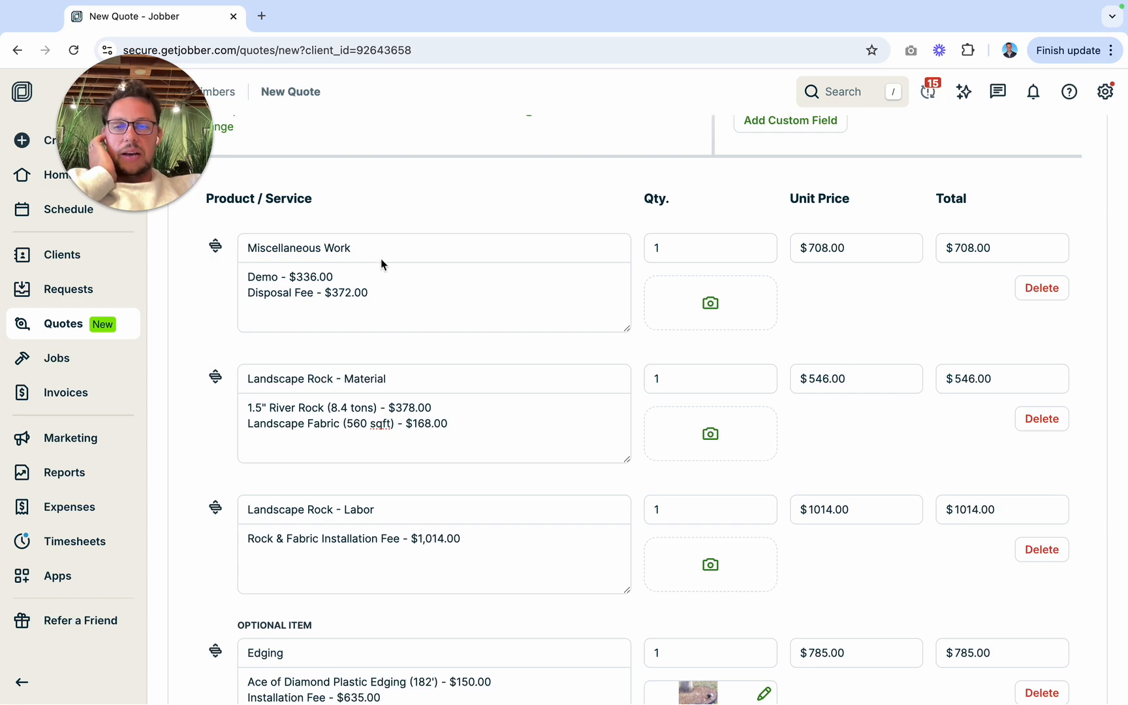
pyautogui.scroll(-2, 402, 431)
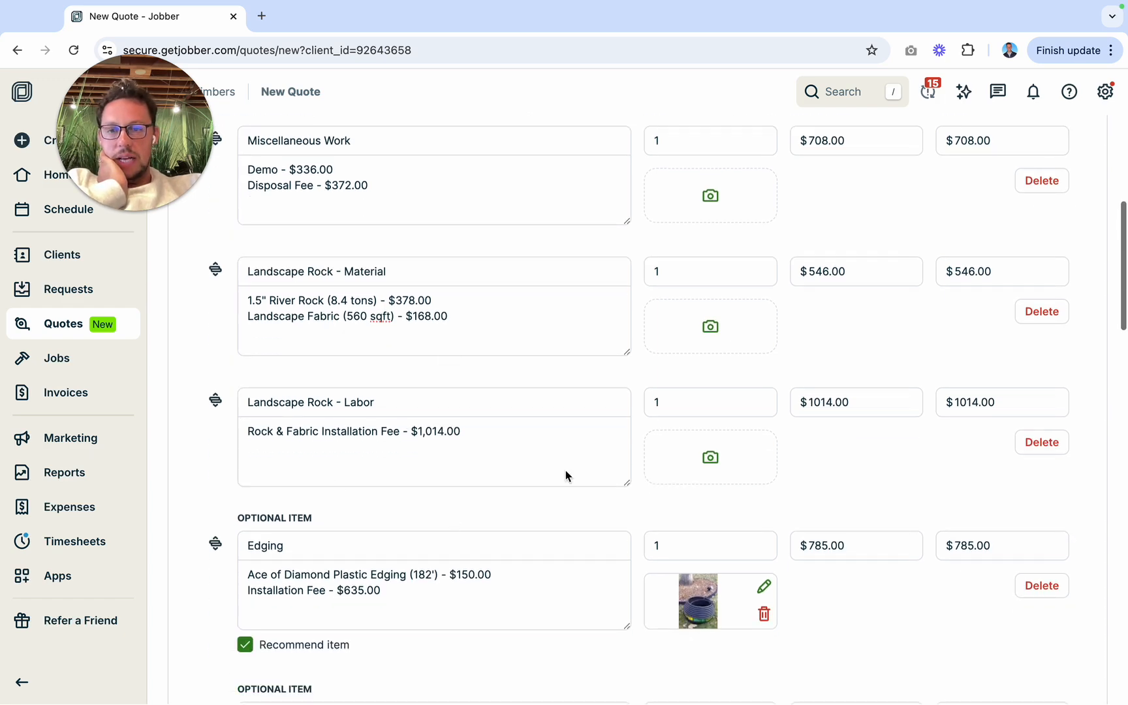
pyautogui.scroll(-8, 484, 365)
pyautogui.scroll(-1, 428, 184)
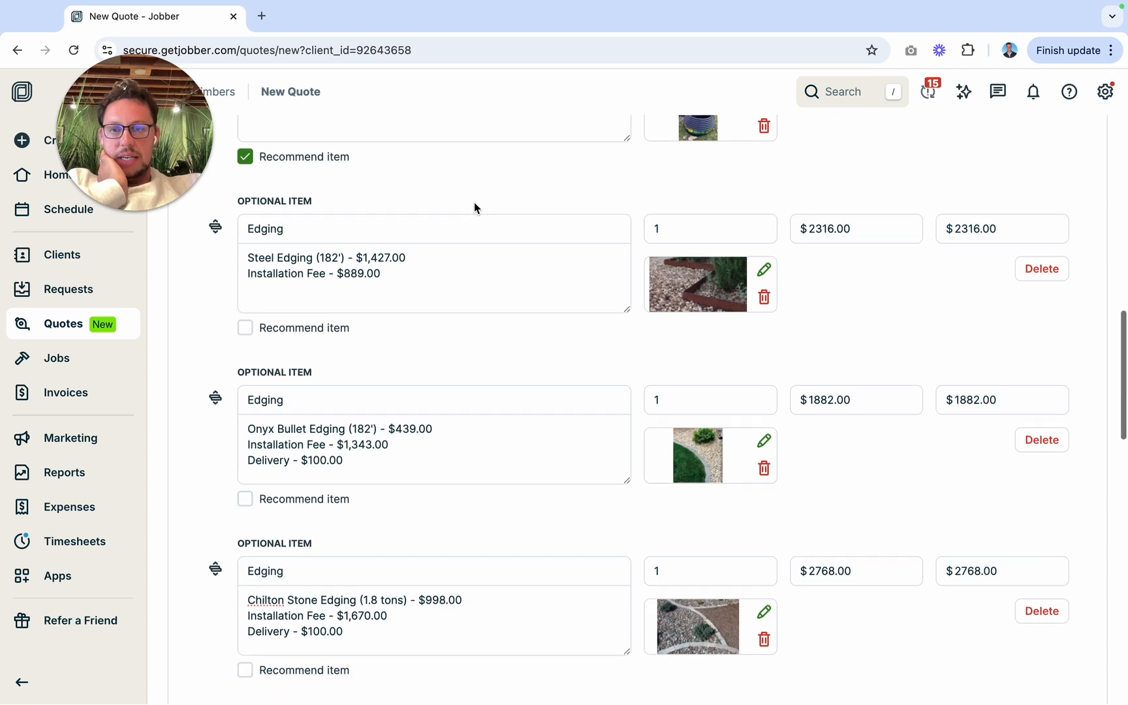
pyautogui.scroll(-8, 475, 208)
pyautogui.click(255, 418)
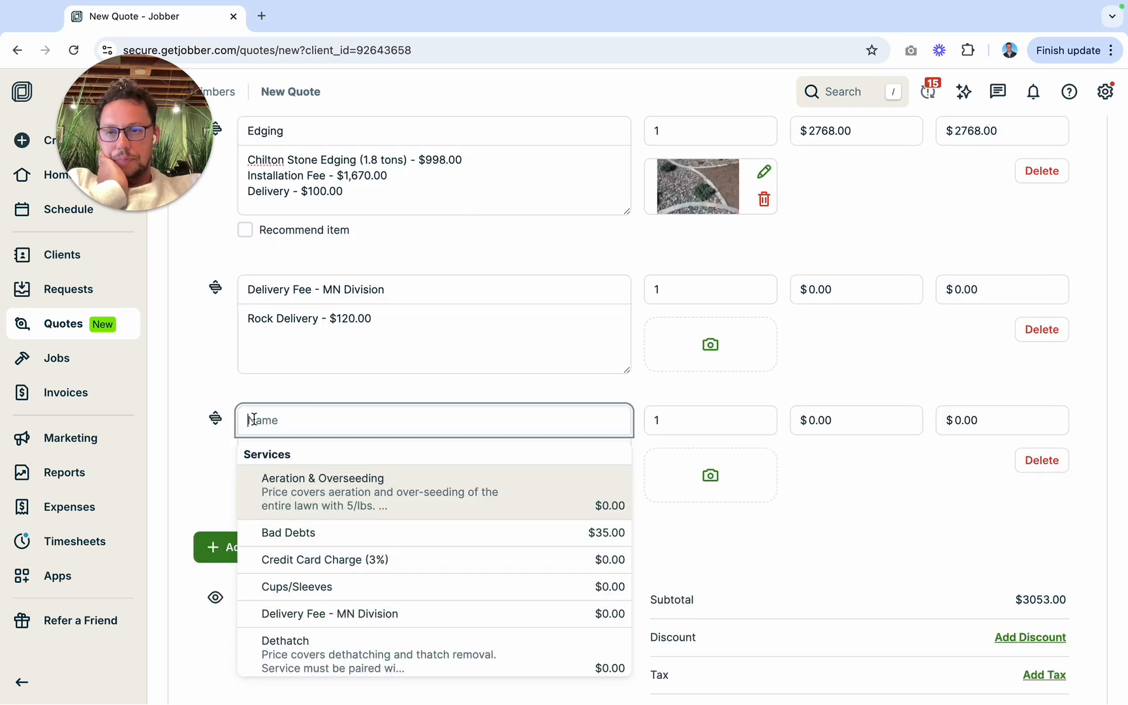
pyautogui.moveTo(217, 418); pyautogui.dragTo(215, 300)
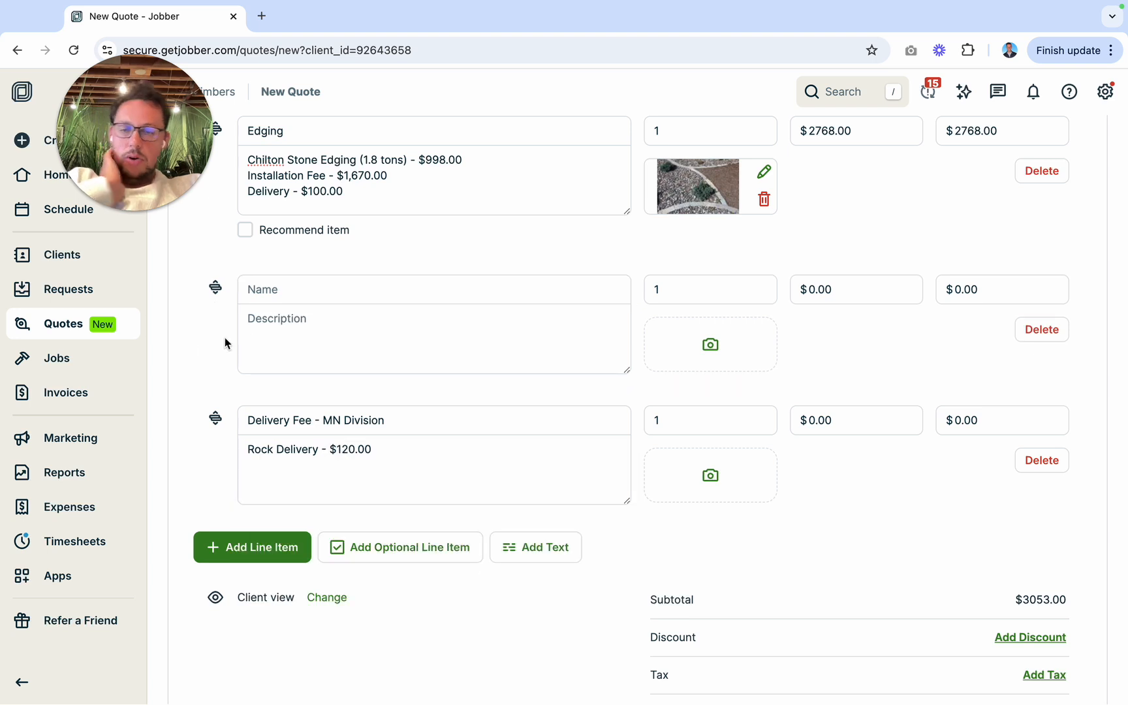
# Step: Fill the blank line item with the Plants - Material service, searching for "plants", and start its description
pyautogui.click(320, 303)
pyautogui.write('plants')
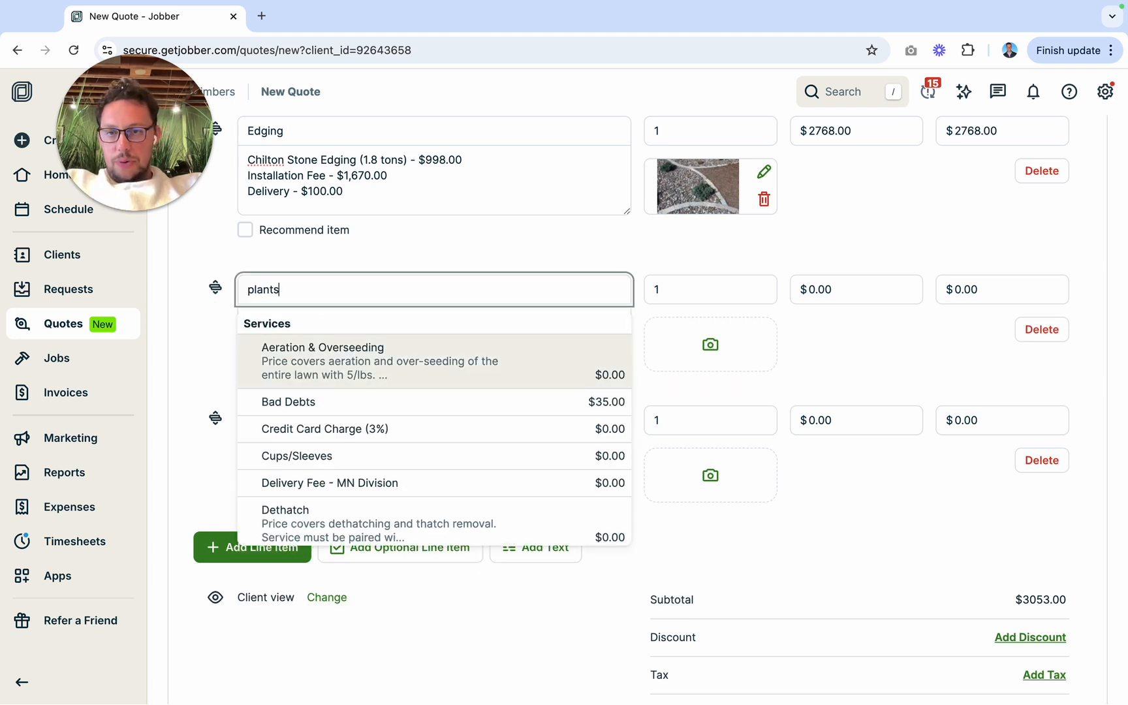
pyautogui.click(343, 350)
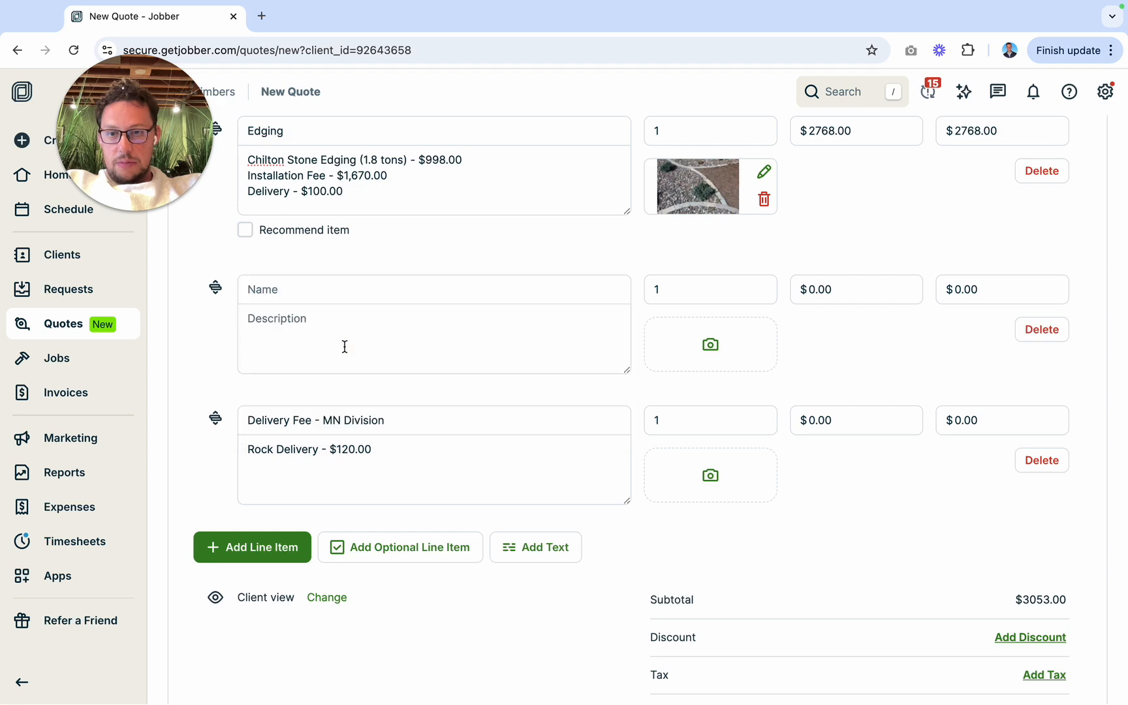
pyautogui.click(279, 317)
# Step: Switch to the Edging Calculator workbook in Excel and close it, saving its changes
pyautogui.hotkey('ctrl', 'Left')
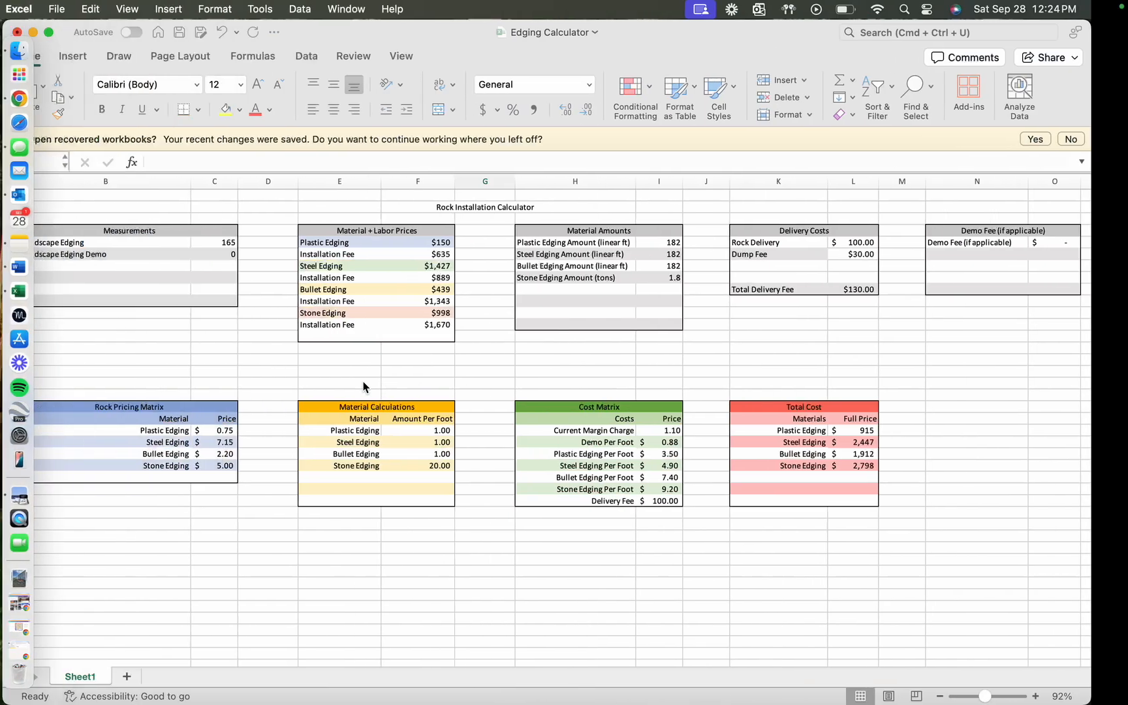
pyautogui.click(53, 32)
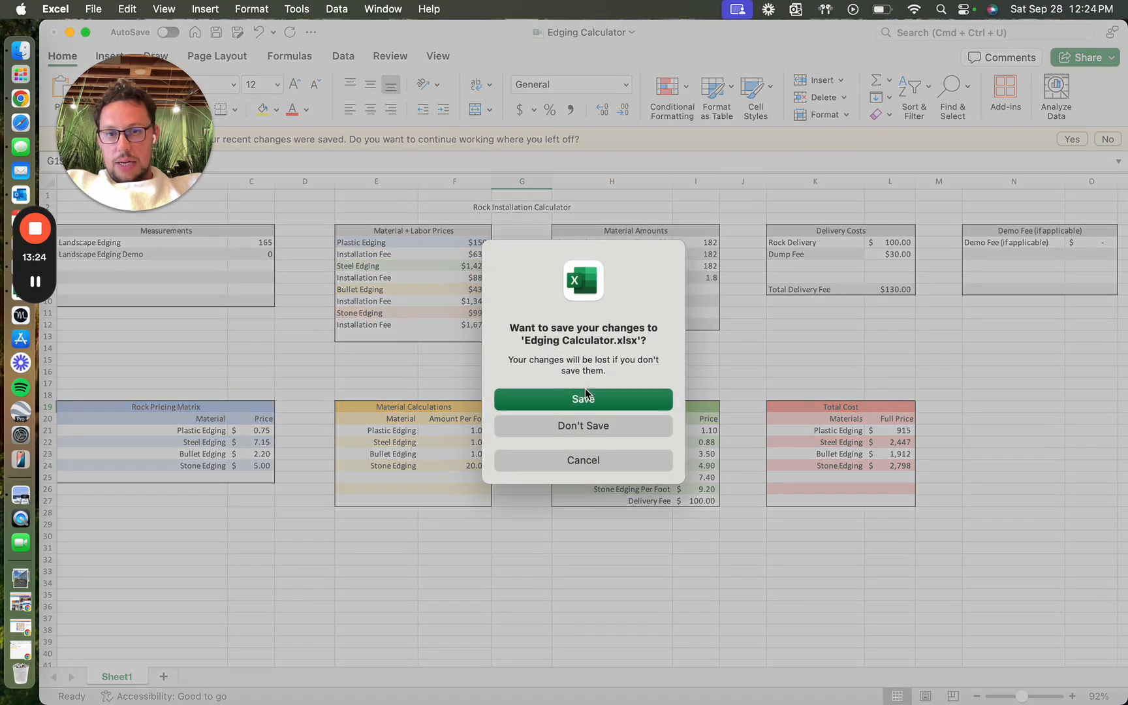
pyautogui.click(587, 399)
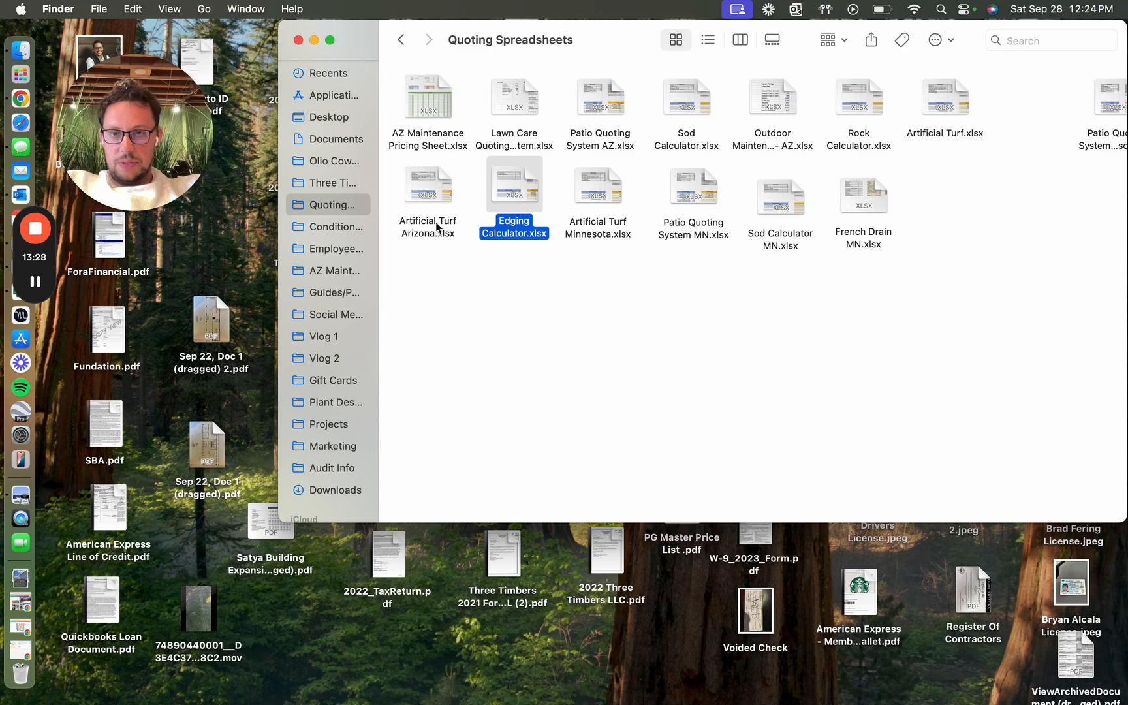
# Step: Open the Landscape Bed Install_005.jpg rendering from the Plant Designs folder to examine the planned plants
pyautogui.click(328, 404)
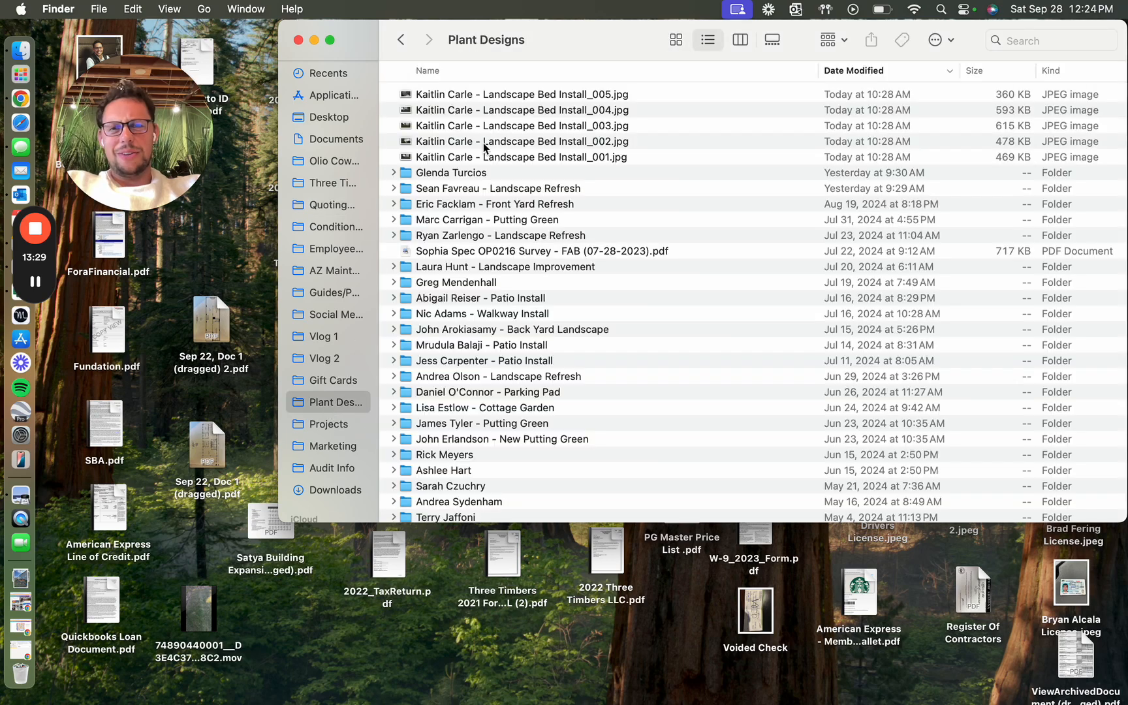
pyautogui.doubleClick(522, 96)
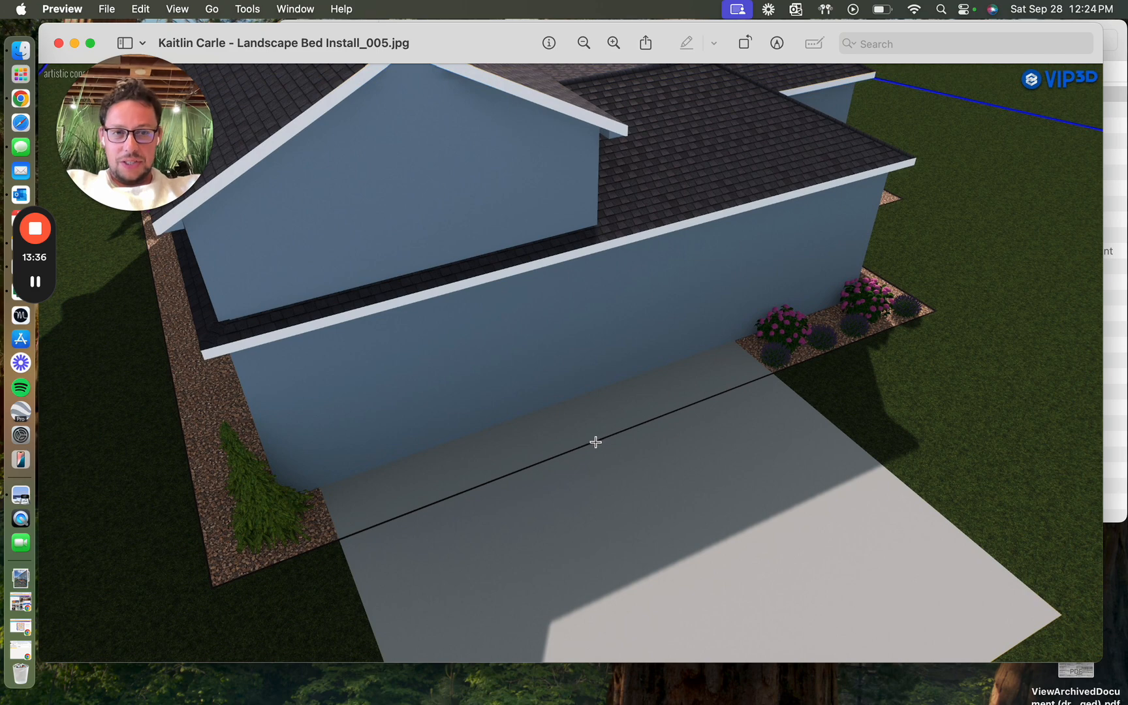
# Step: Switch to the Jobber quote and enter the heading "Back Yard Plants:" in the Plants - Material description, below blank lines
pyautogui.press('super+Tab')
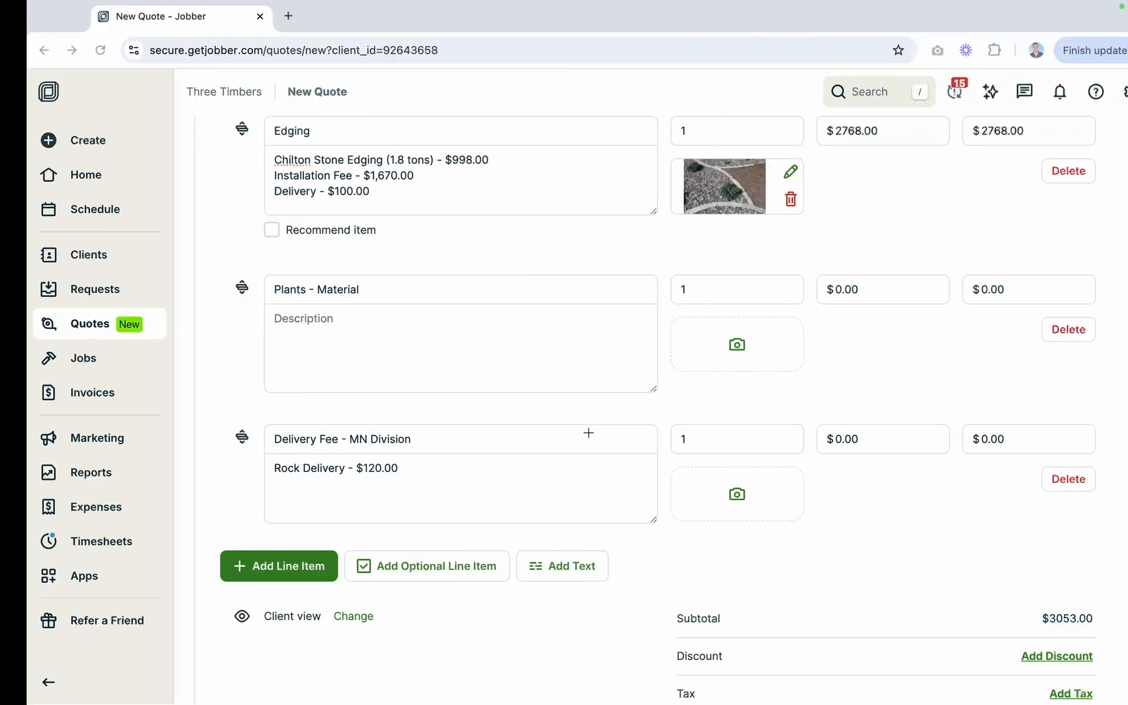
pyautogui.write('Back')
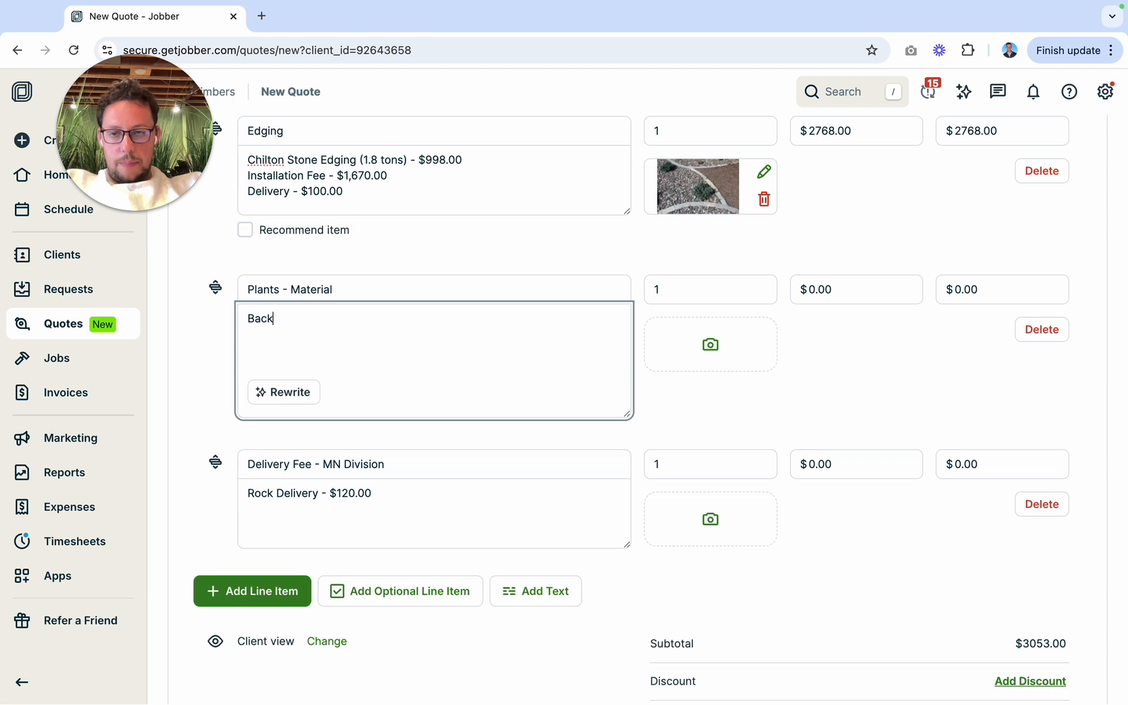
pyautogui.press('BackSpace')
pyautogui.press('BackSpace')
pyautogui.press('BackSpace')
pyautogui.press('Return')
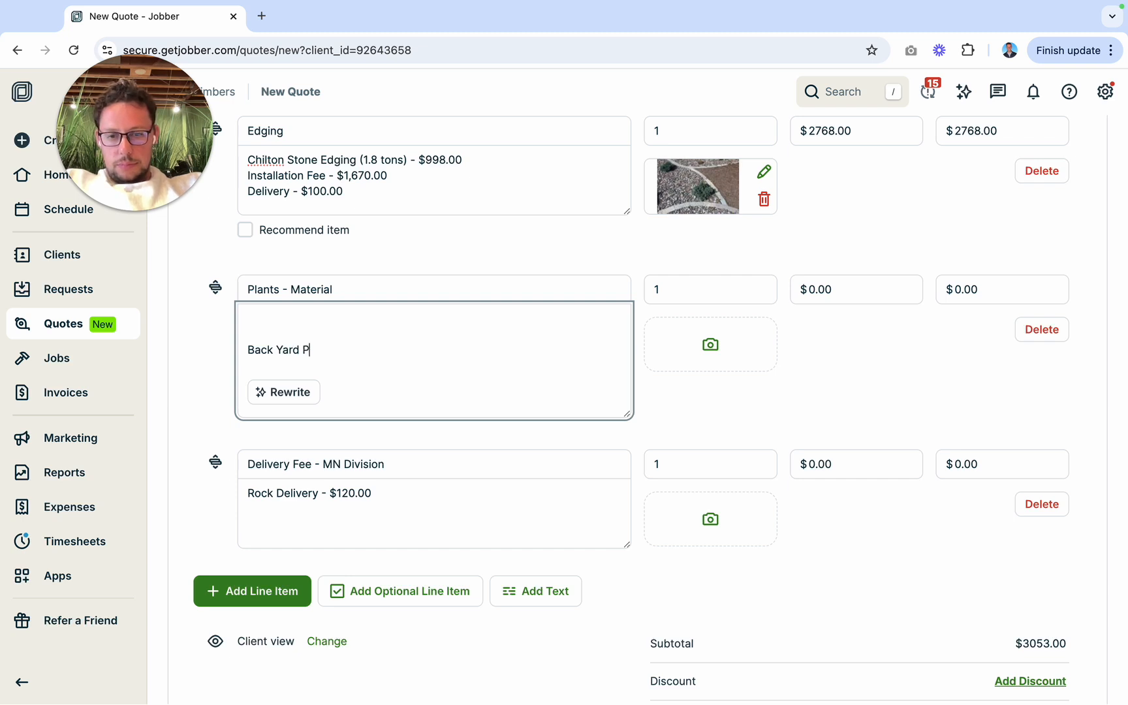
pyautogui.write('Back Yard Plants:')
pyautogui.press('Return')
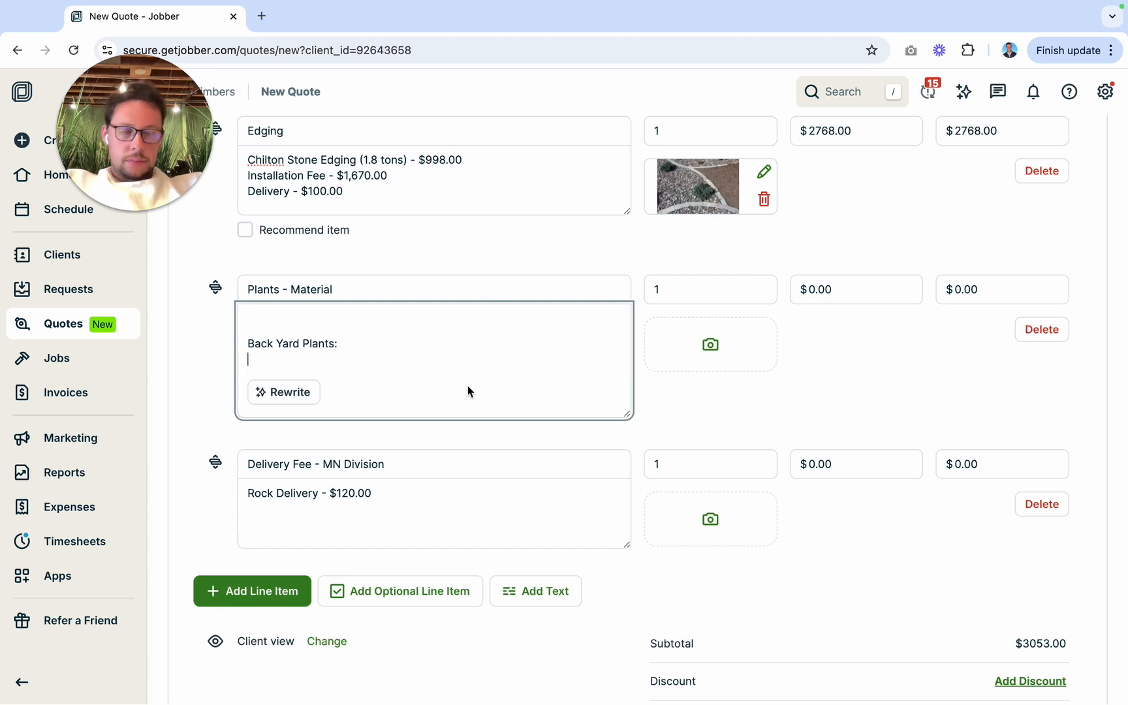
# Step: Switch to the Gertens Wholesale site and try searching its store for "weeping norway spruve"
pyautogui.hotkey('ctrl', 'Right')
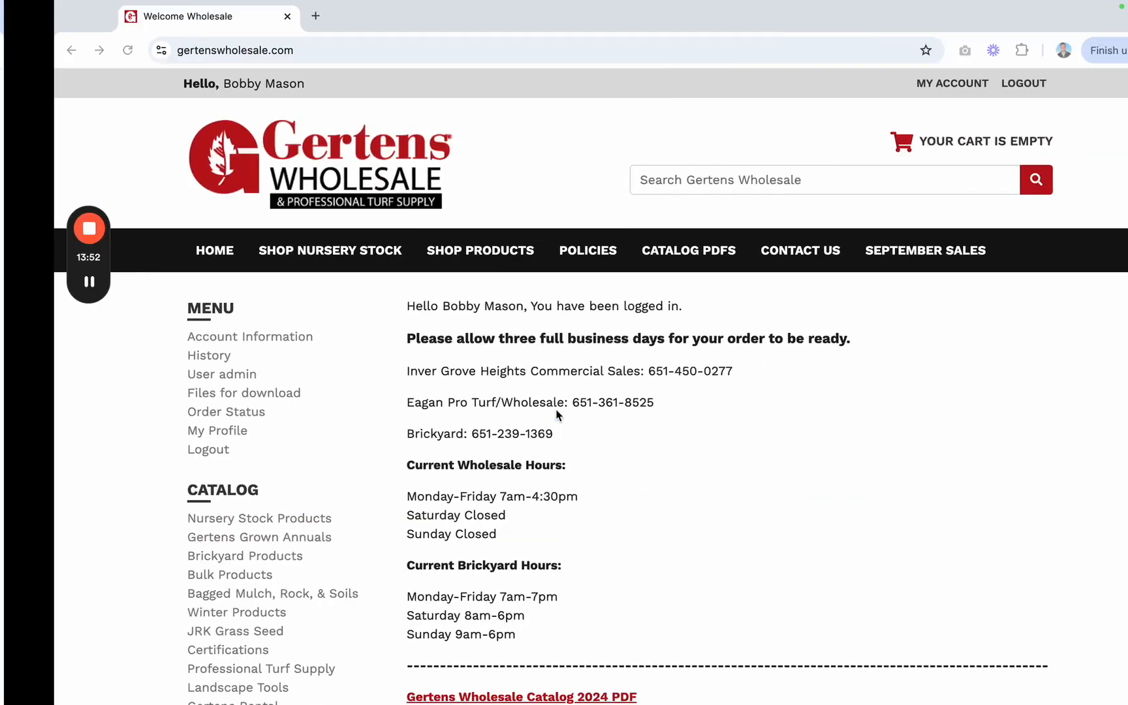
pyautogui.click(757, 188)
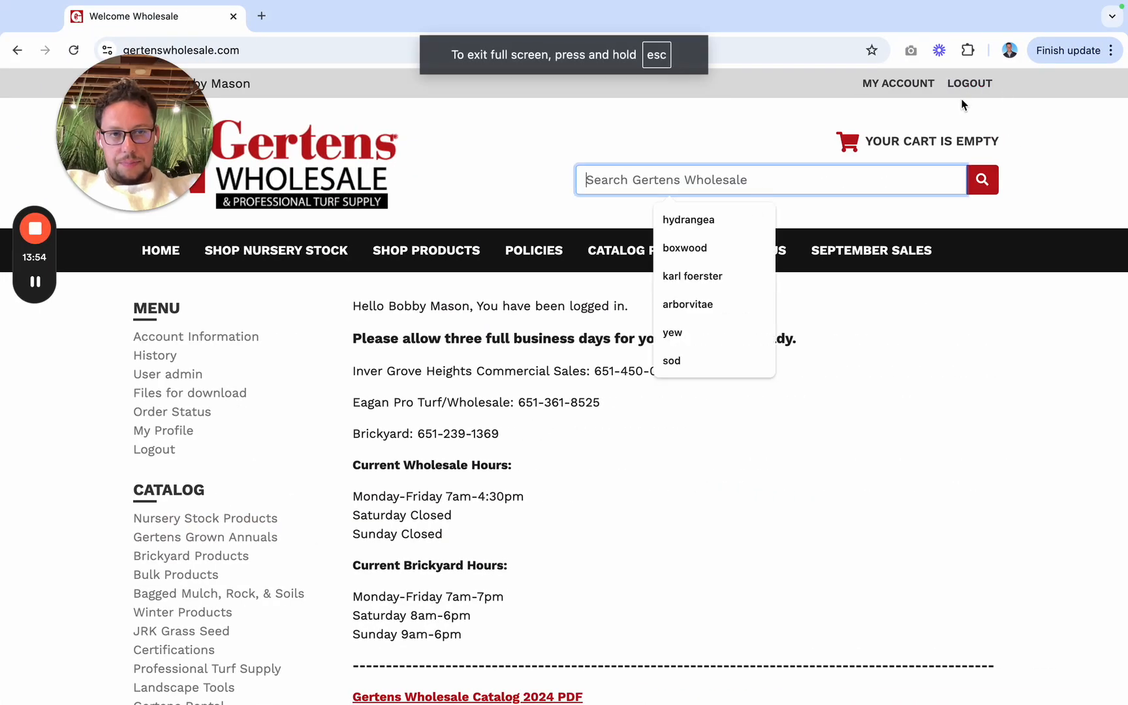
pyautogui.write('weep')
pyautogui.click(705, 221)
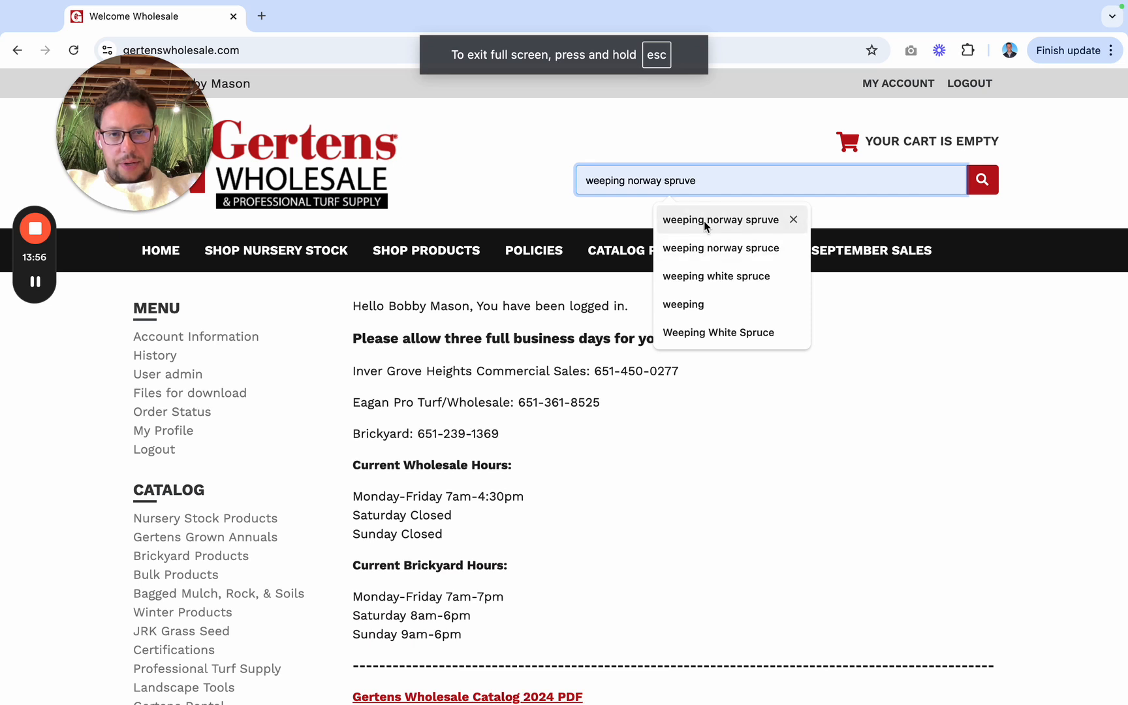
pyautogui.click(984, 187)
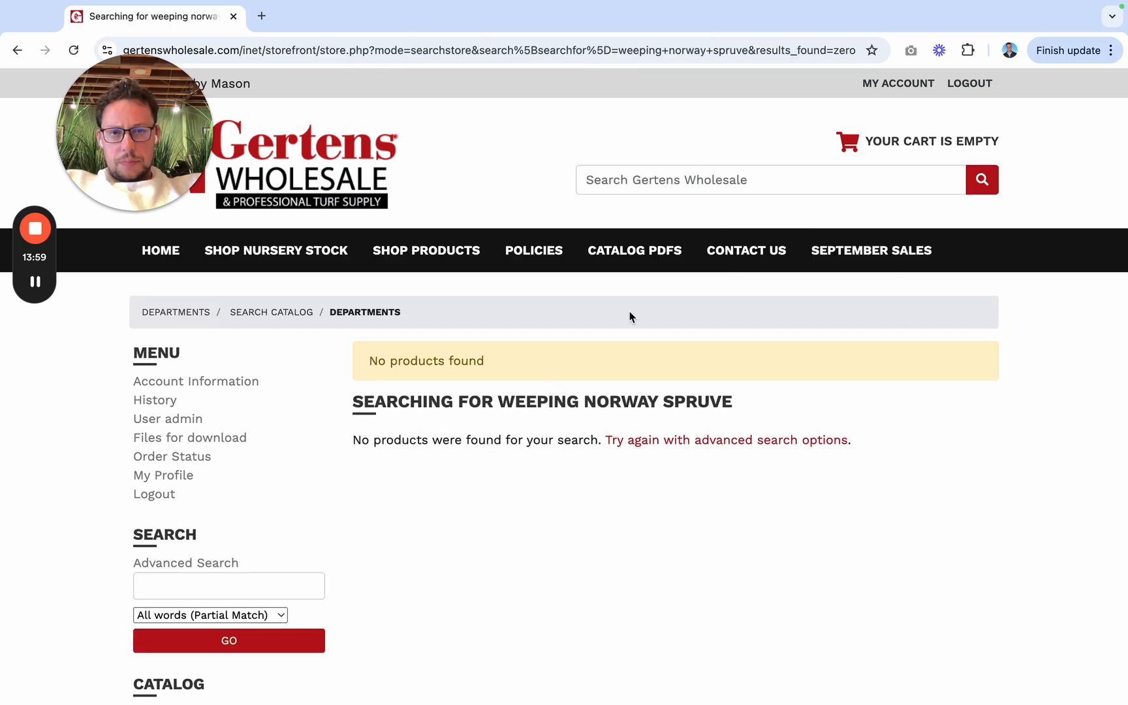
# Step: Search the Gertens Wholesale store for "weeping norway spruce"
pyautogui.click(744, 178)
pyautogui.write('weeping norway spruce')
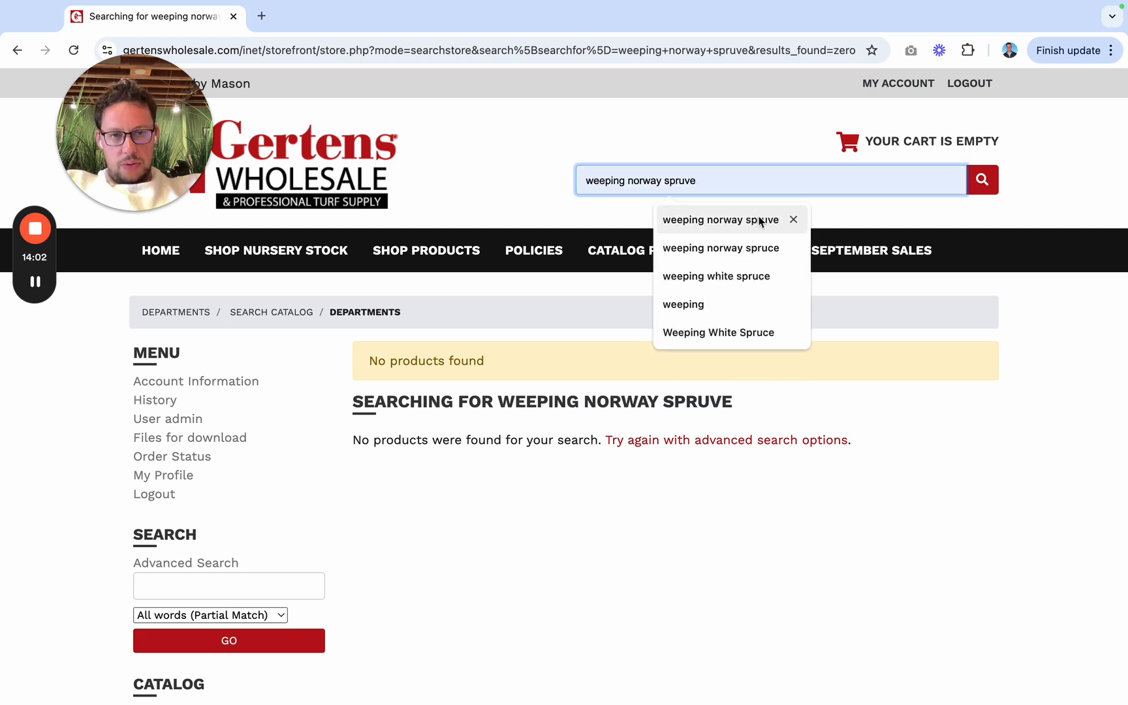
pyautogui.click(745, 249)
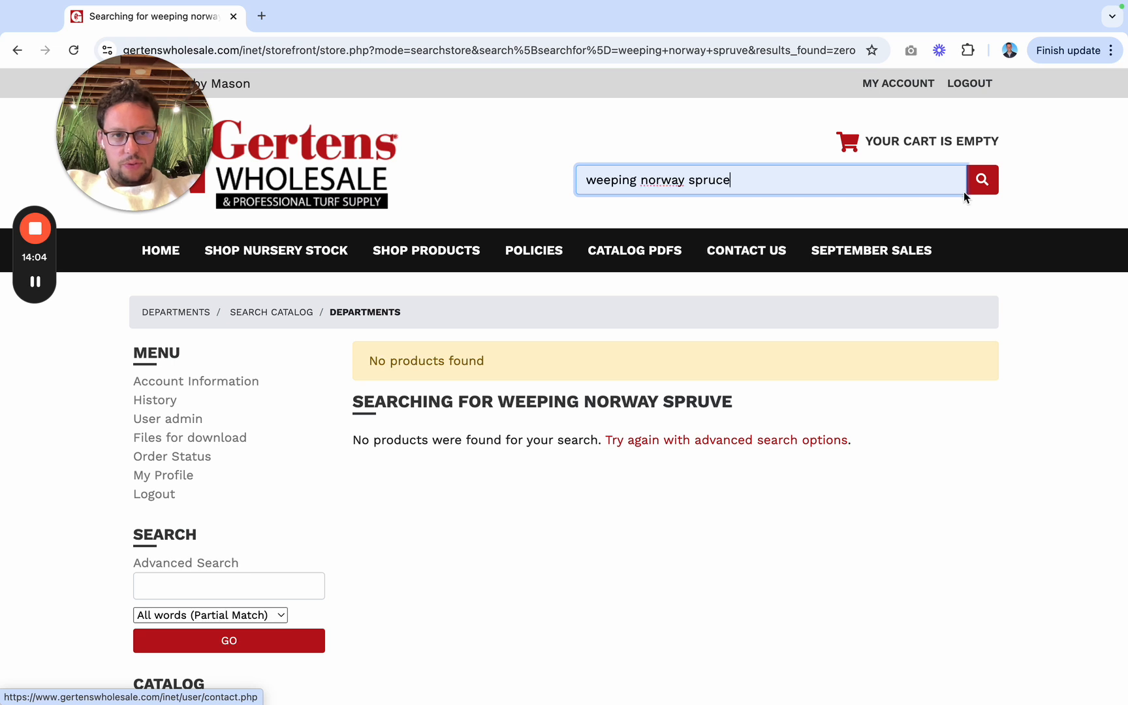
pyautogui.click(978, 184)
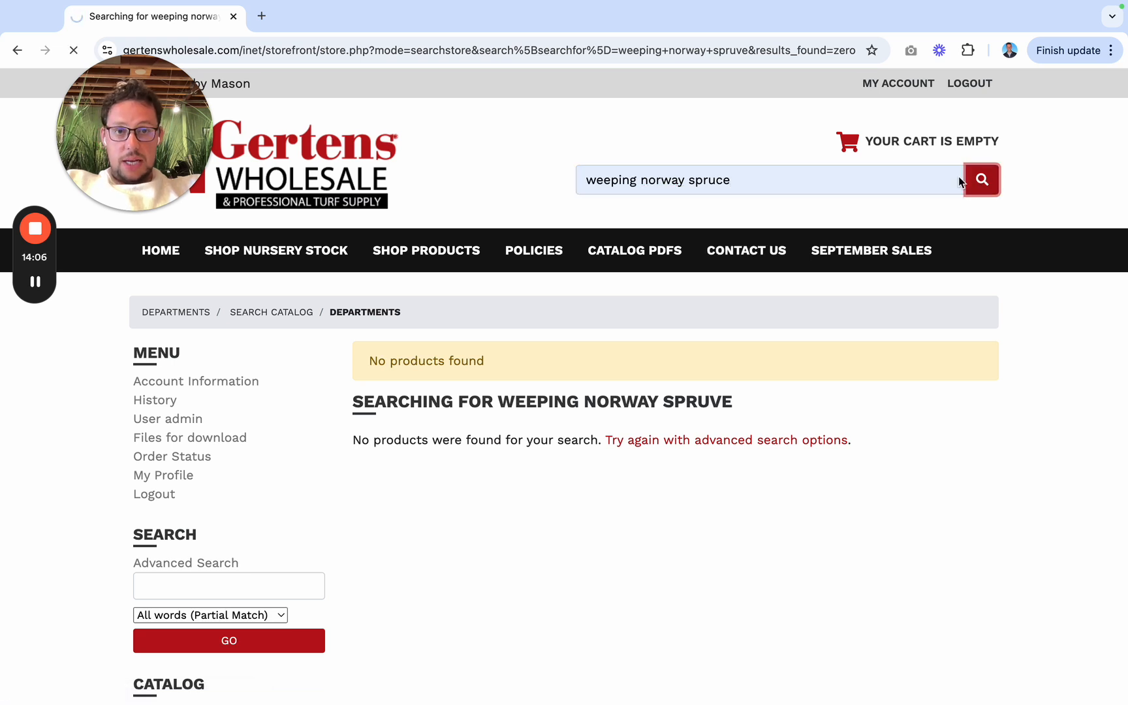
# Step: Look through the weeping Norway spruce products and open the details of PICEA ABI GOLD DRIFT #15/3'
pyautogui.scroll(-1, 489, 514)
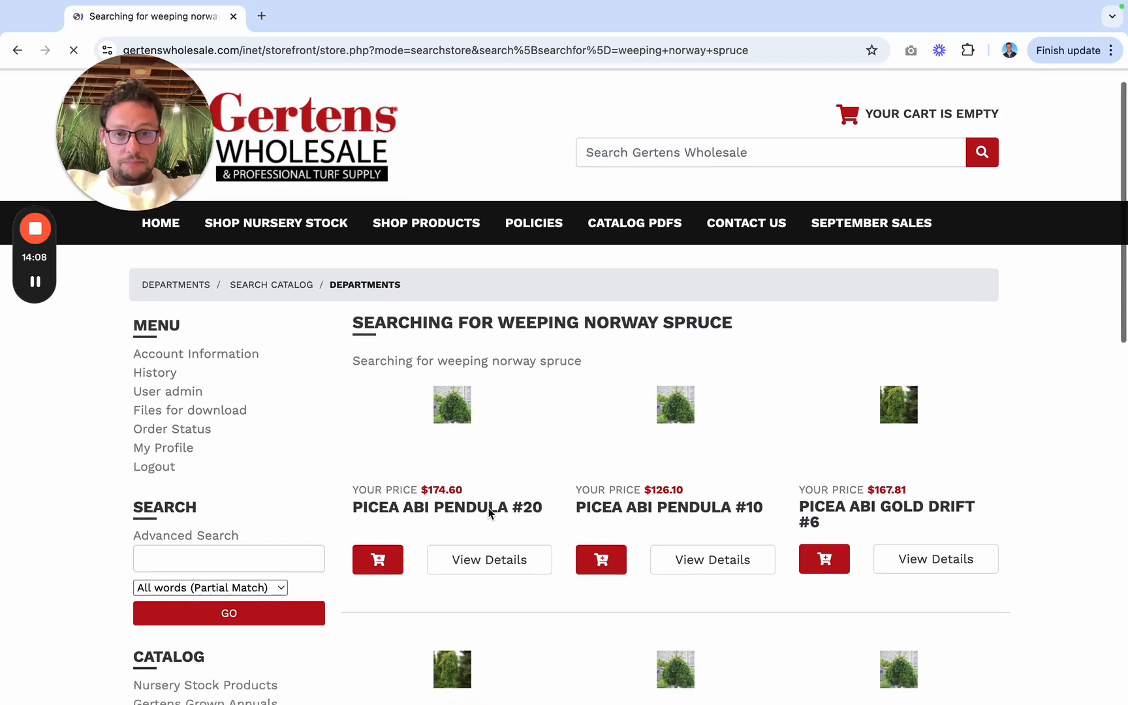
pyautogui.scroll(-5, 544, 599)
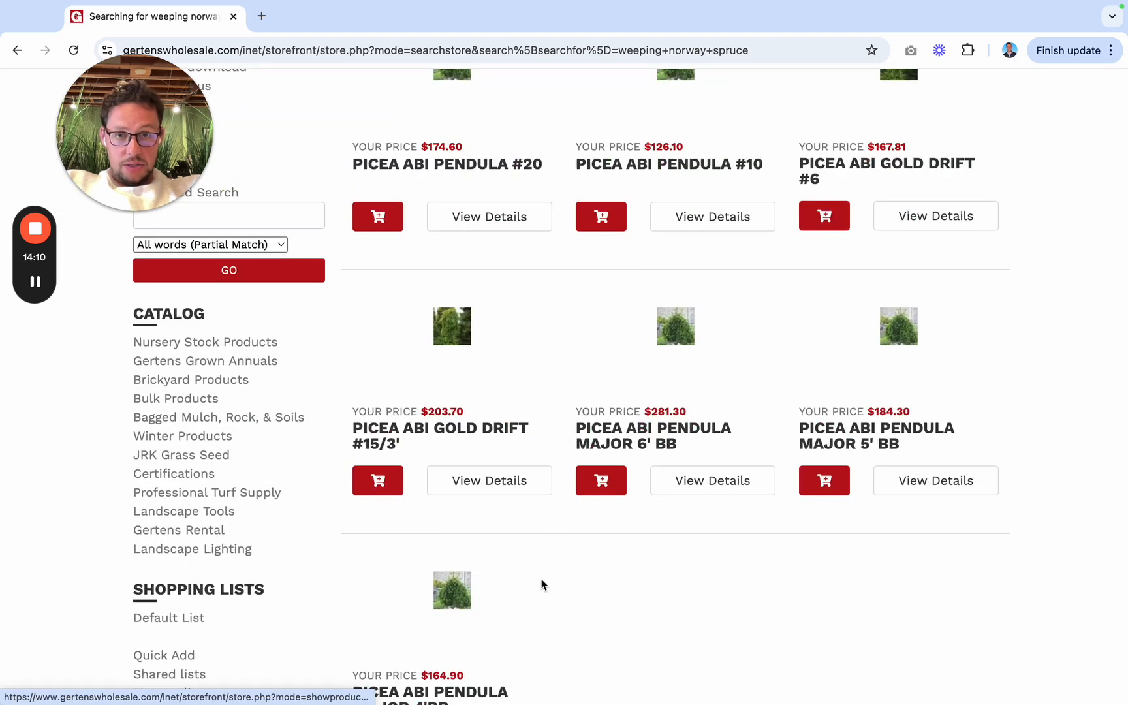
pyautogui.click(472, 427)
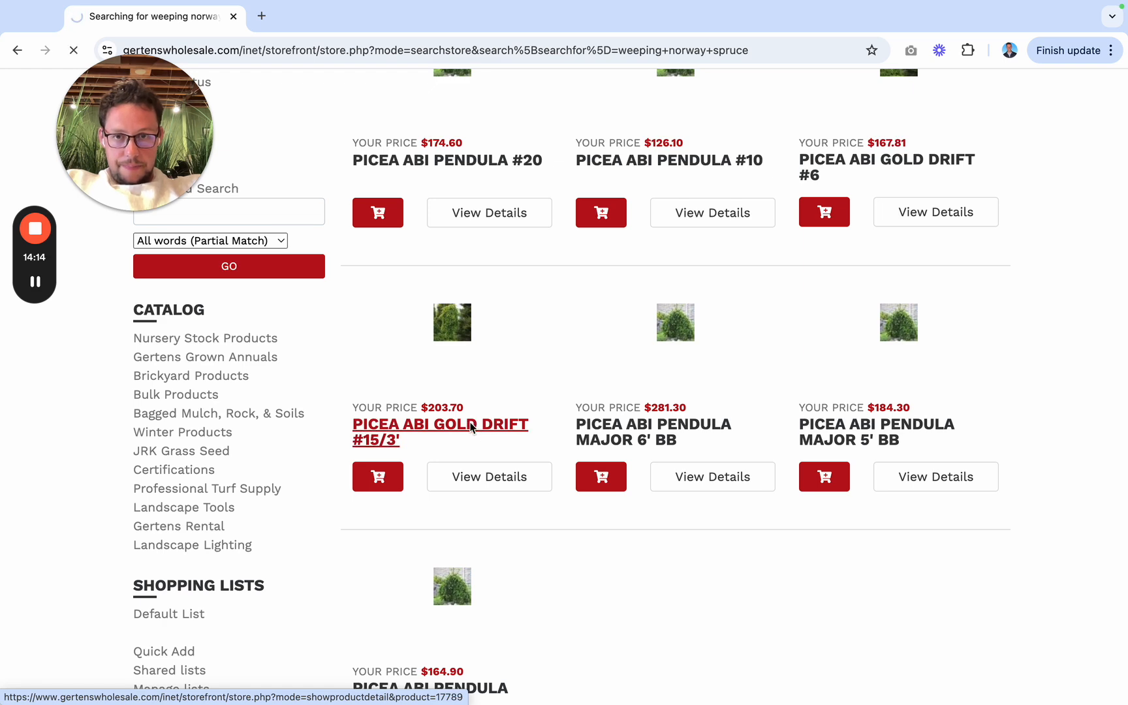
# Step: Review the PICEA ABI GOLD DRIFT #15/3' details, return to the results and examine the PICEA ABI PENDULA #10 product page
pyautogui.scroll(-2, 440, 415)
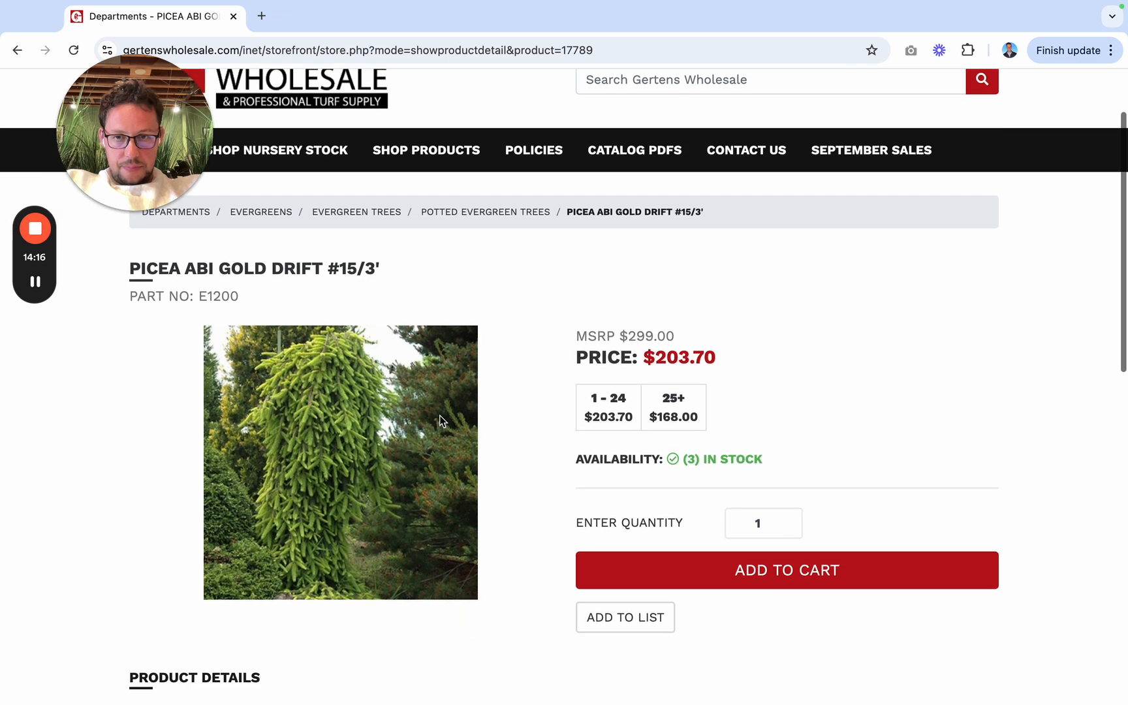
pyautogui.click(17, 51)
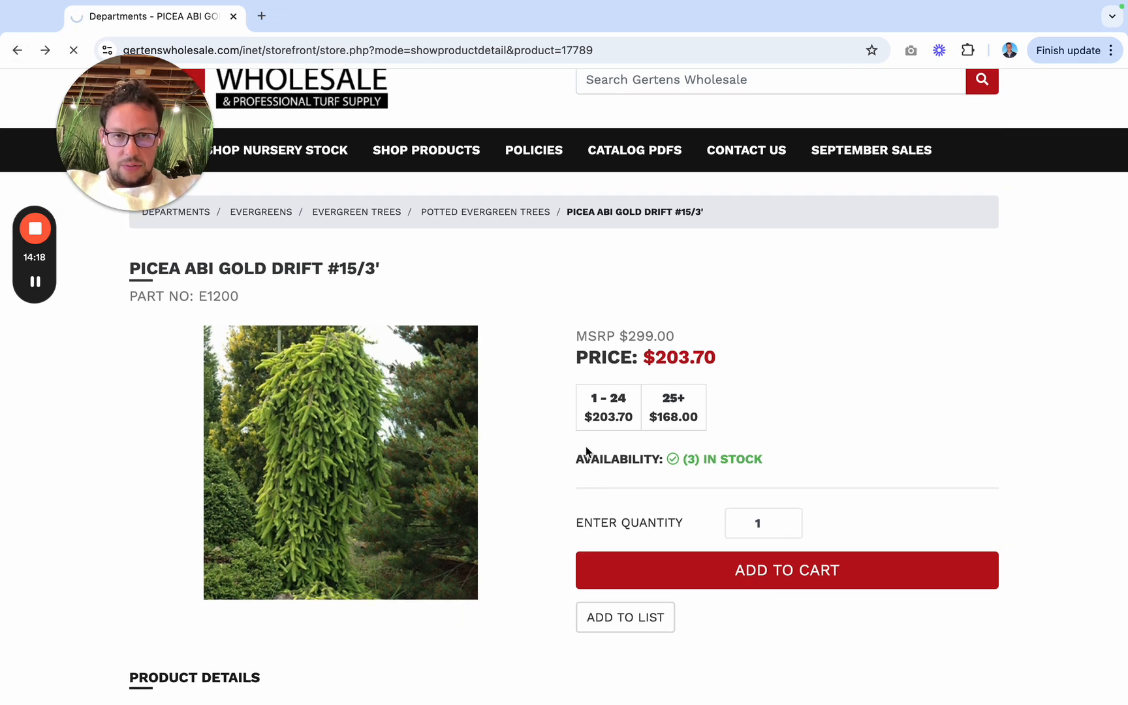
pyautogui.scroll(4, 586, 450)
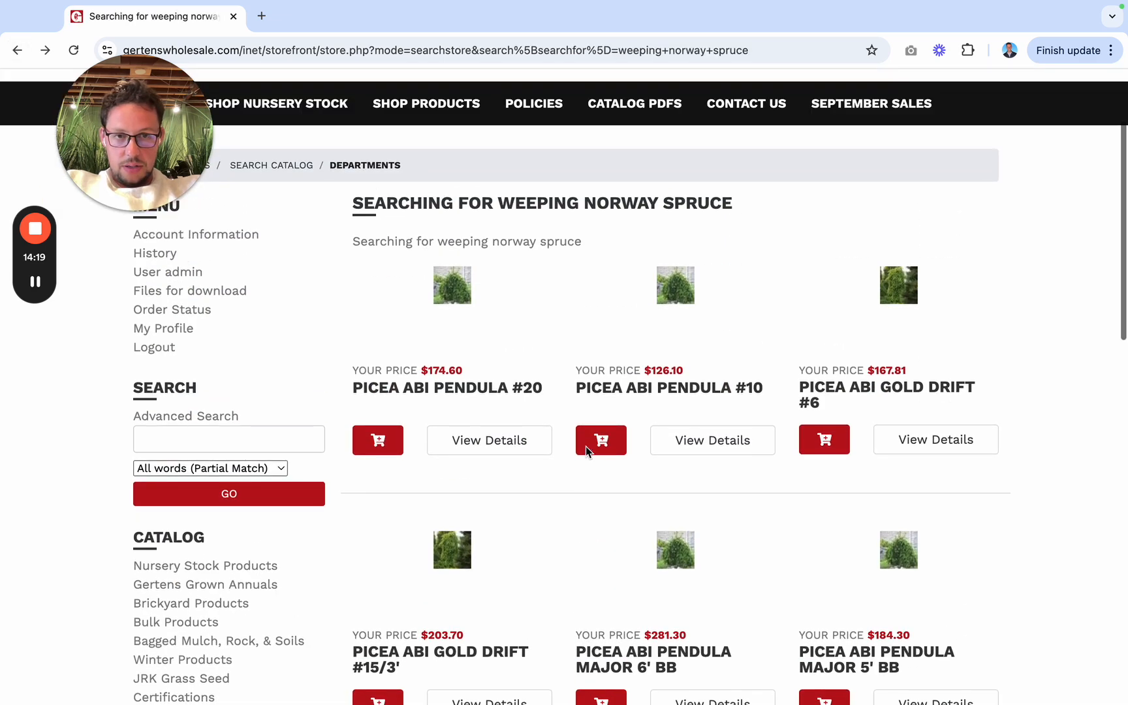
pyautogui.click(667, 390)
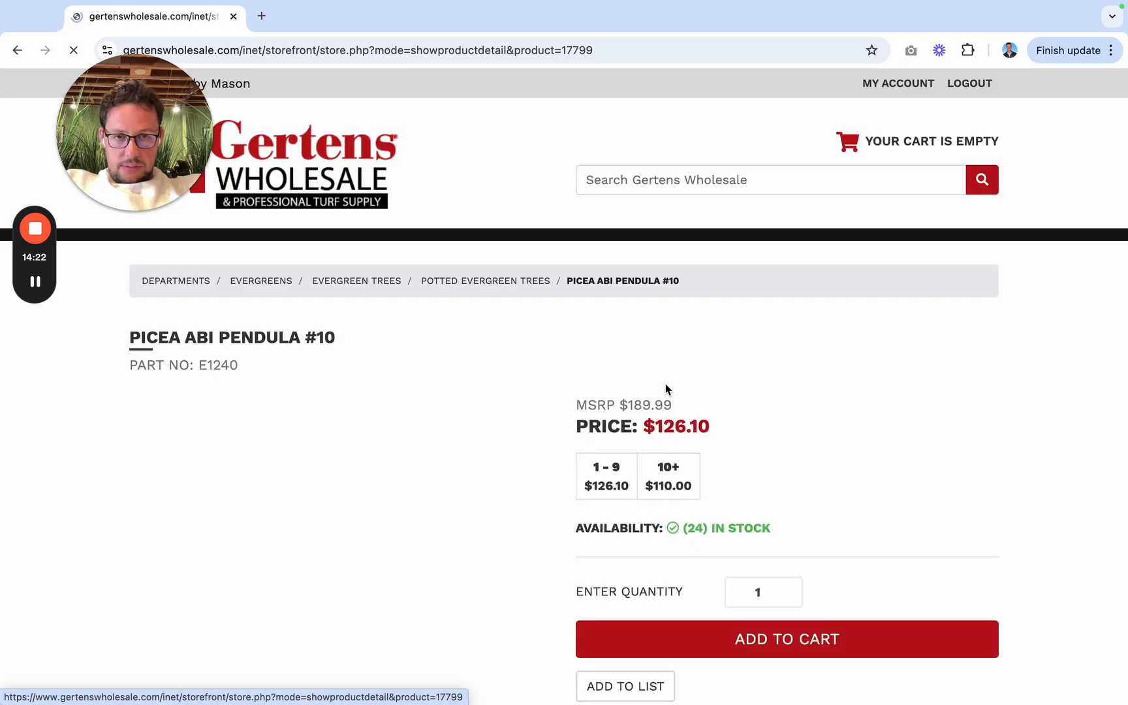
pyautogui.scroll(-3, 605, 507)
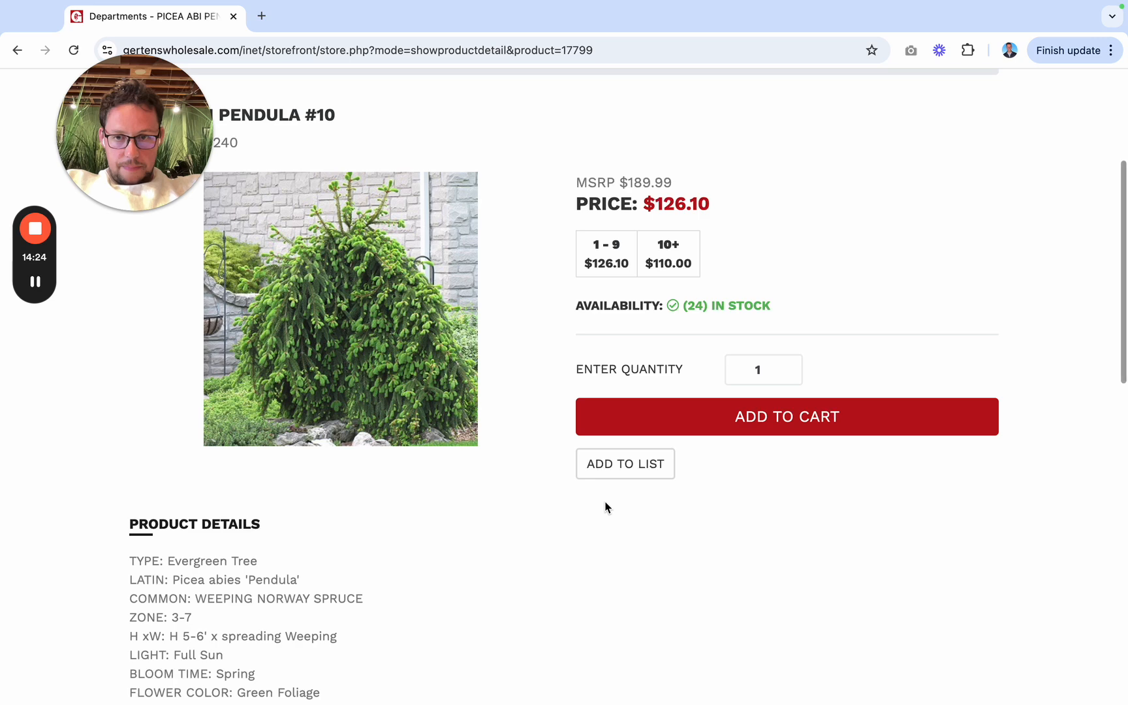
pyautogui.scroll(4, 605, 507)
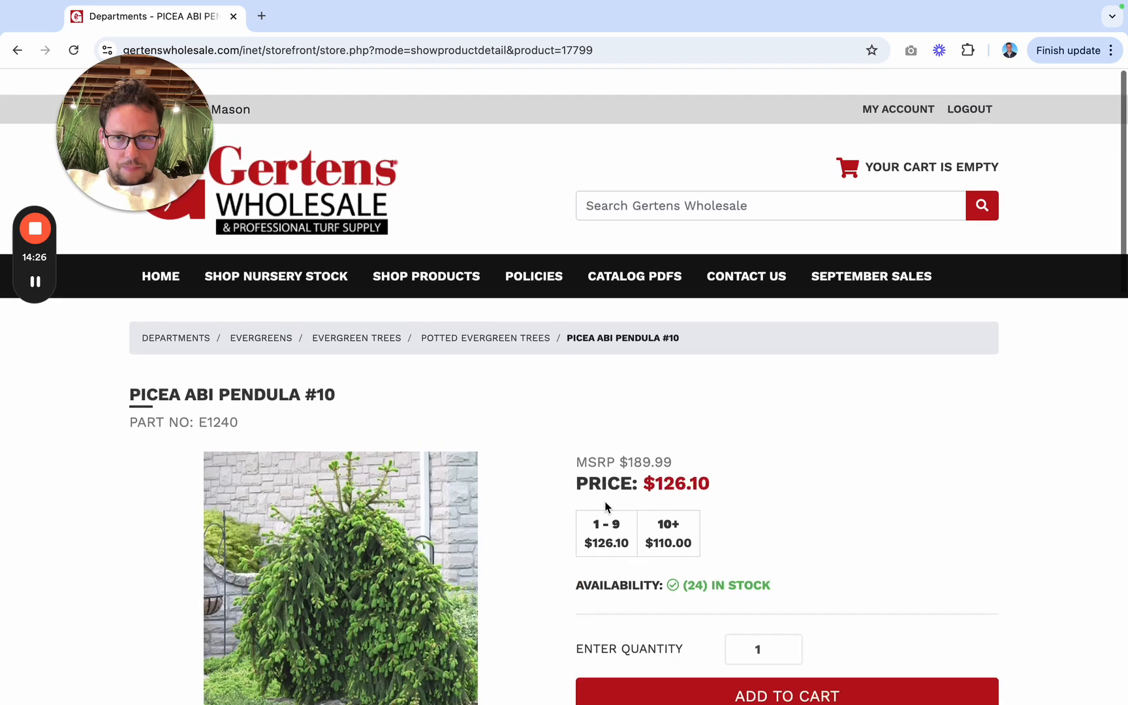
# Step: Search the Gertens Wholesale store for "weeping white spruce"
pyautogui.click(684, 180)
pyautogui.write('weeping white spruce')
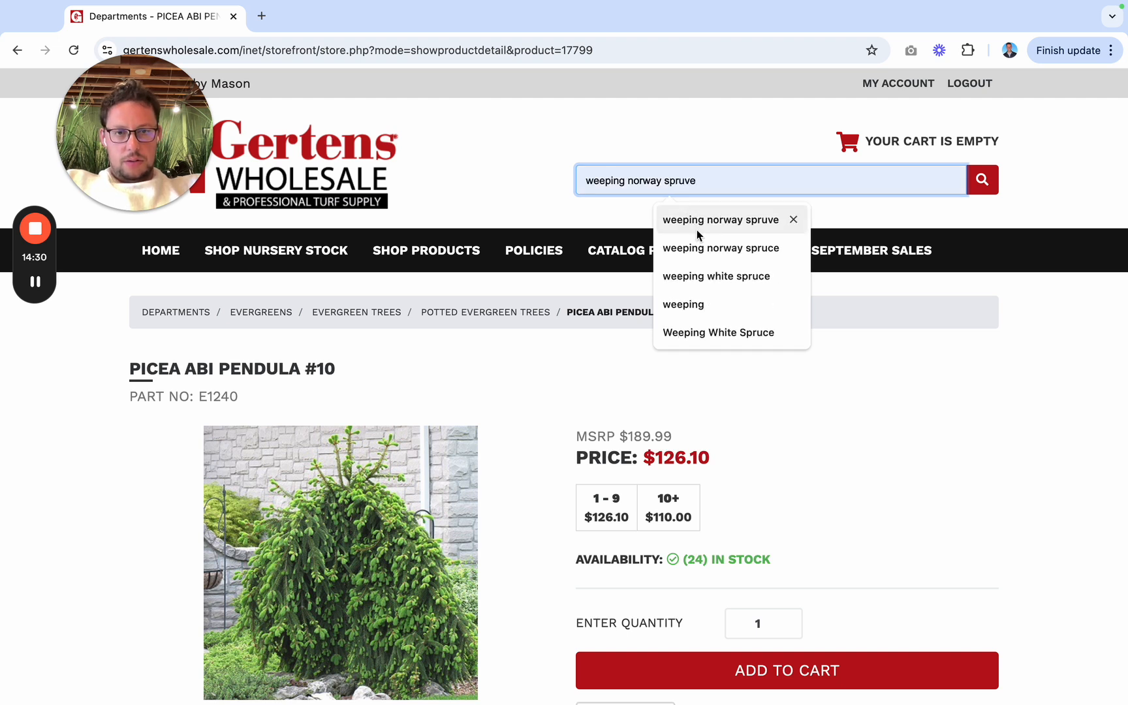
pyautogui.click(713, 277)
pyautogui.click(973, 186)
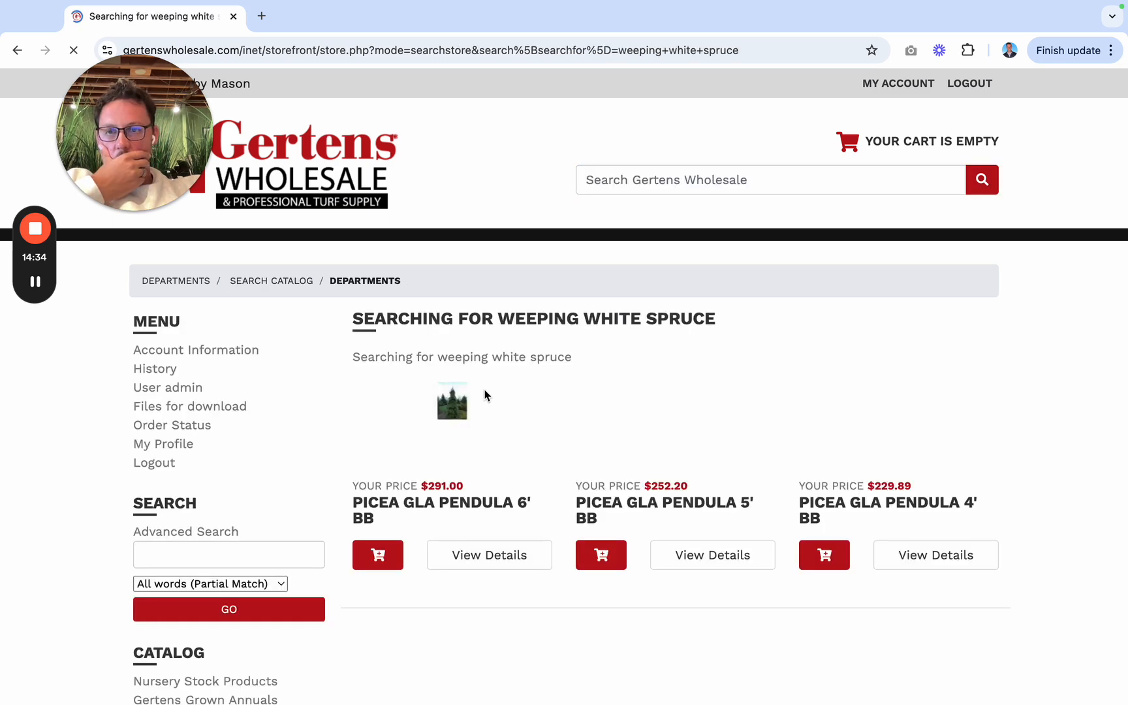
# Step: Open PICEA GLA PENDULA #10 from the results and review its photo, price, availability and product details
pyautogui.scroll(-2, 594, 537)
pyautogui.scroll(-2, 593, 536)
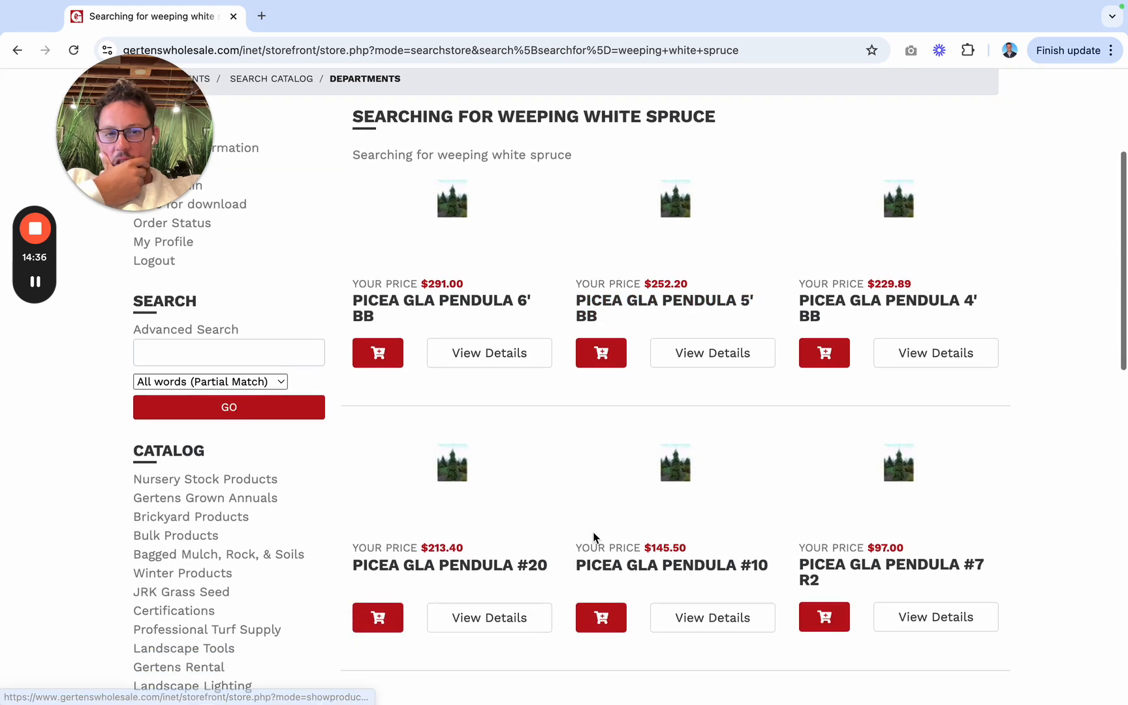
pyautogui.click(644, 571)
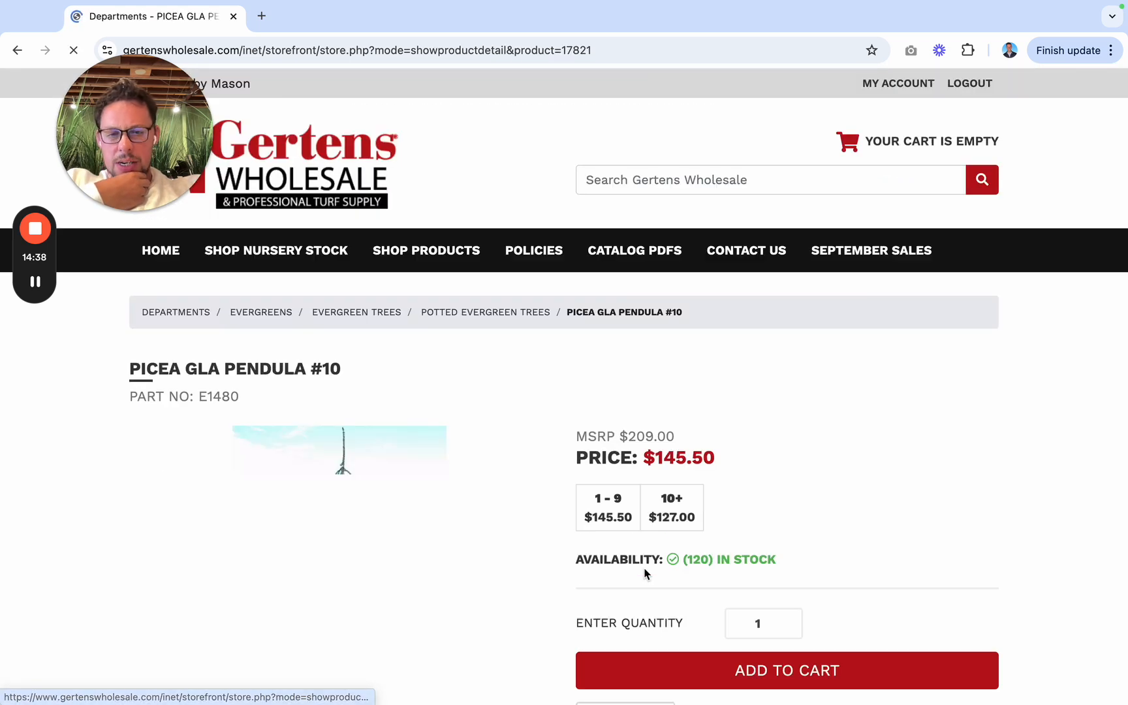
pyautogui.scroll(-3, 453, 480)
pyautogui.scroll(-2, 455, 481)
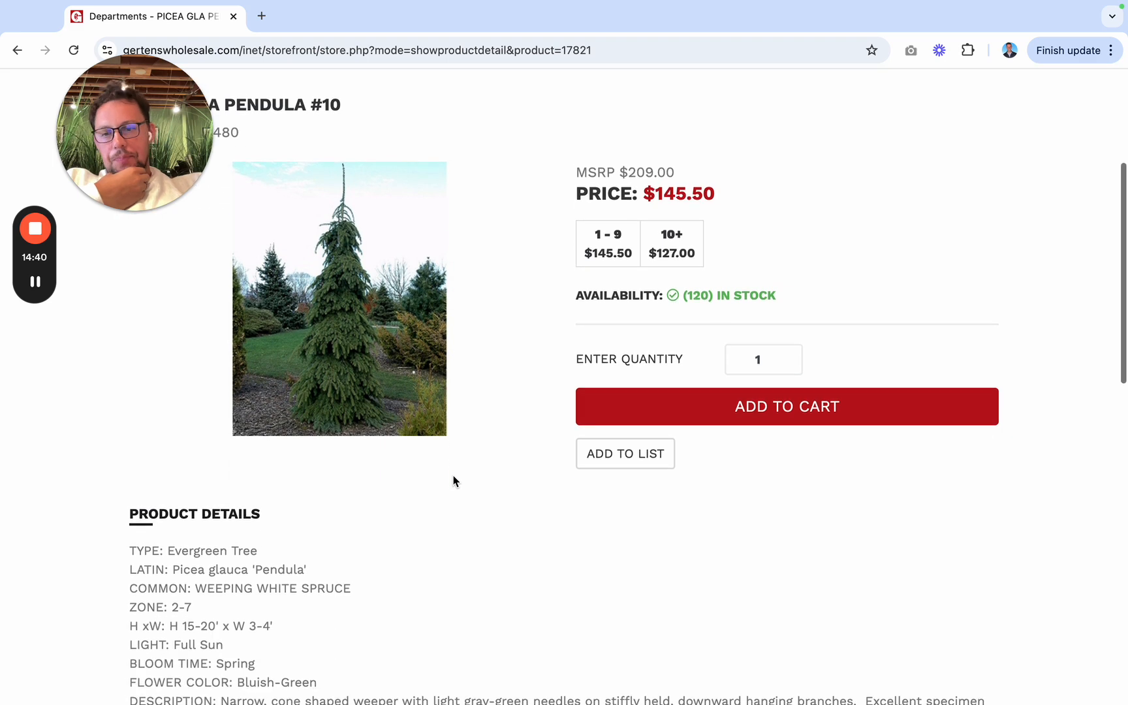
pyautogui.scroll(3, 399, 444)
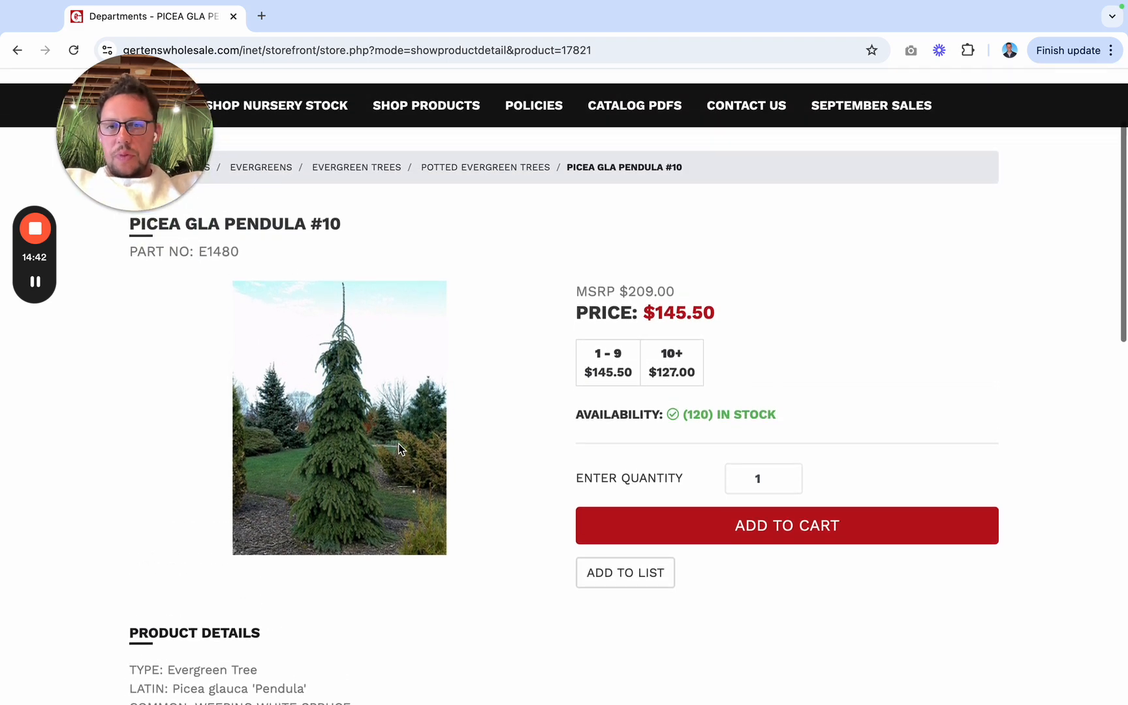
# Step: Return to the weeping white spruce results and check the MSRP and availability of PICEA GLA PENDULA 6' BB
pyautogui.click(17, 49)
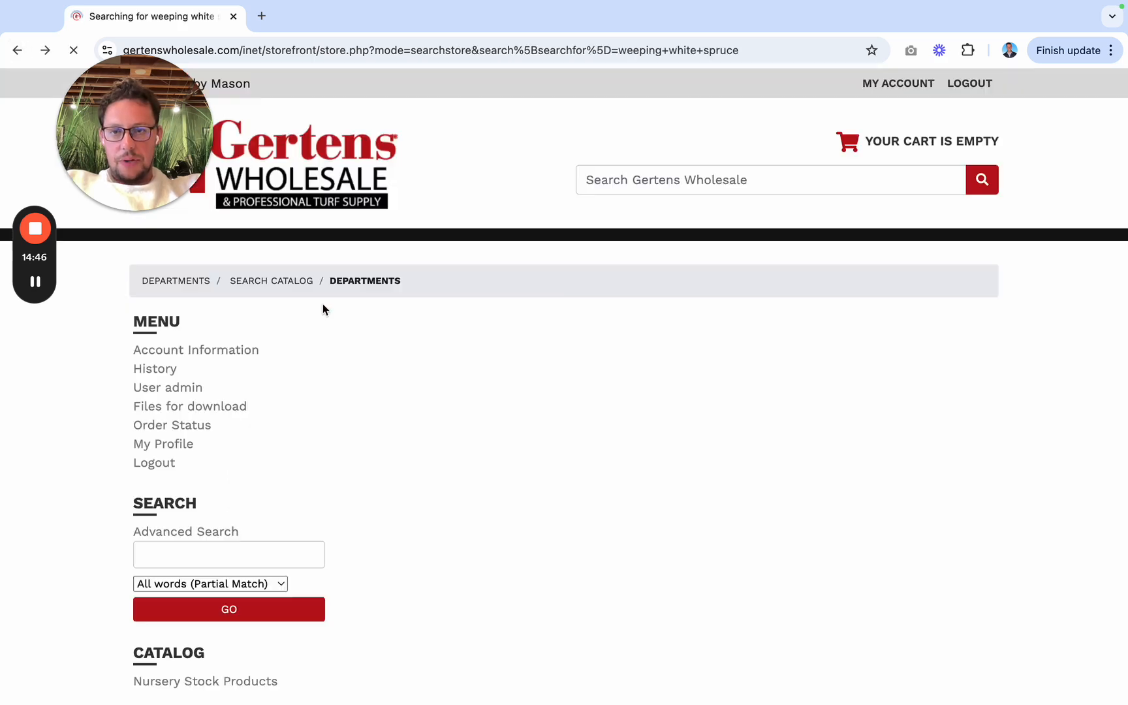
pyautogui.click(461, 364)
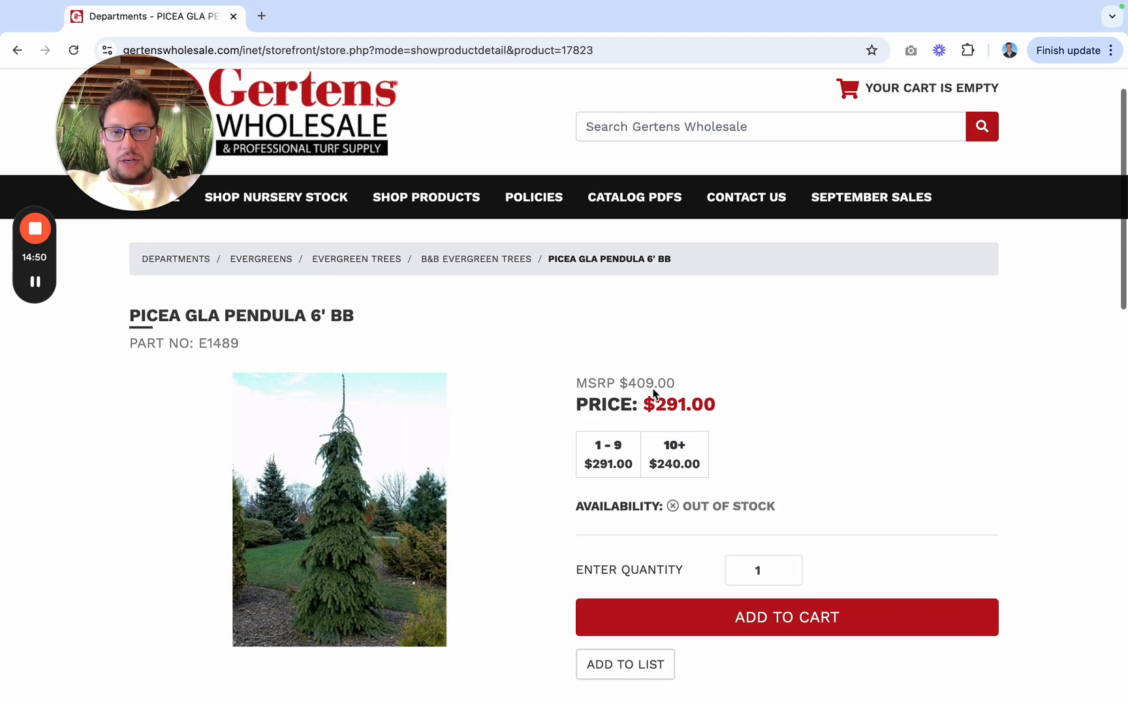
pyautogui.moveTo(625, 384); pyautogui.dragTo(682, 383)
pyautogui.click(683, 383)
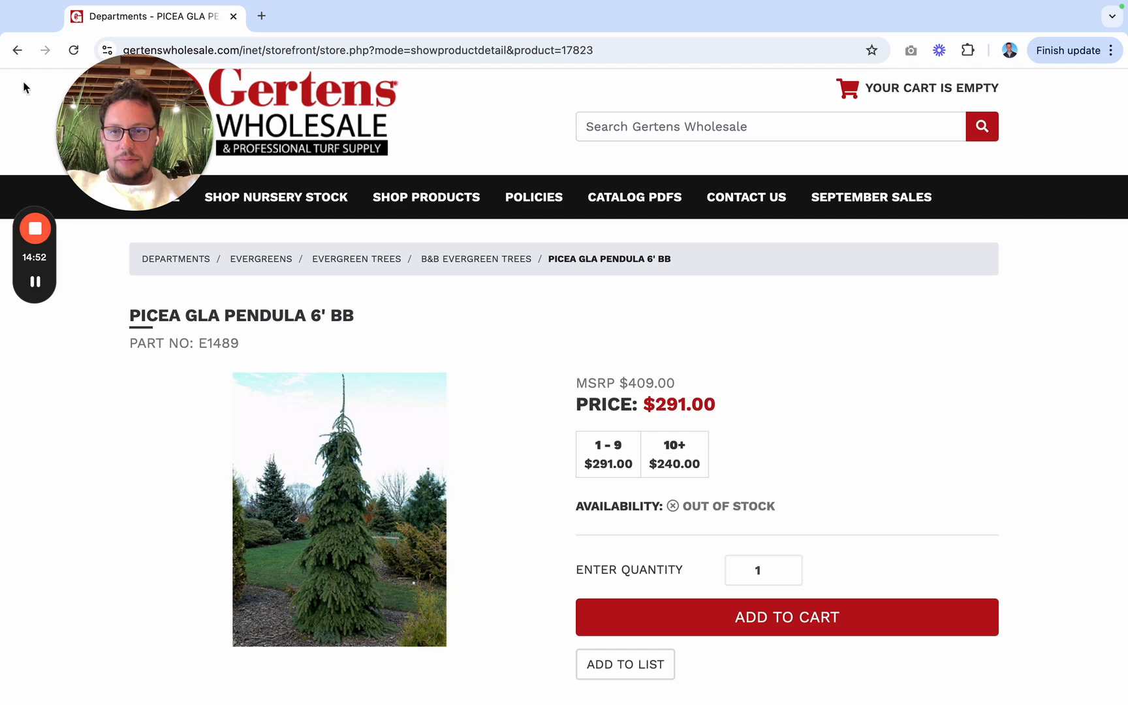
# Step: Go back to the results and reopen PICEA GLA PENDULA #10 to examine its pricing and mature size
pyautogui.click(17, 50)
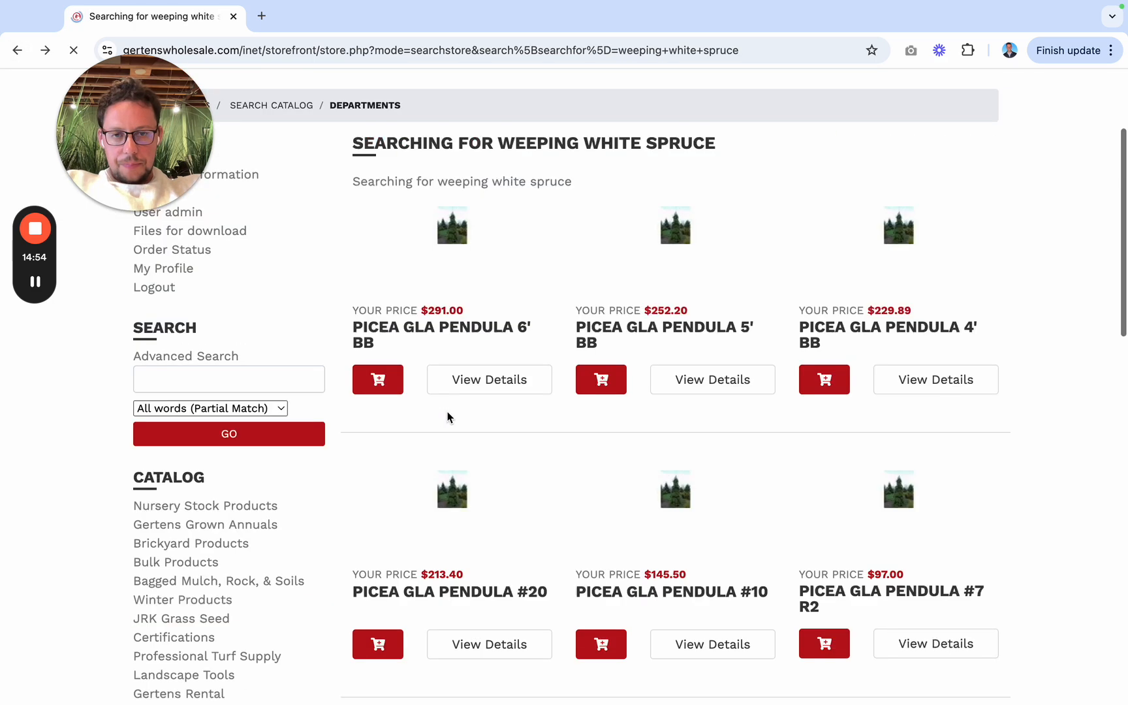
pyautogui.scroll(-2, 499, 465)
pyautogui.click(708, 477)
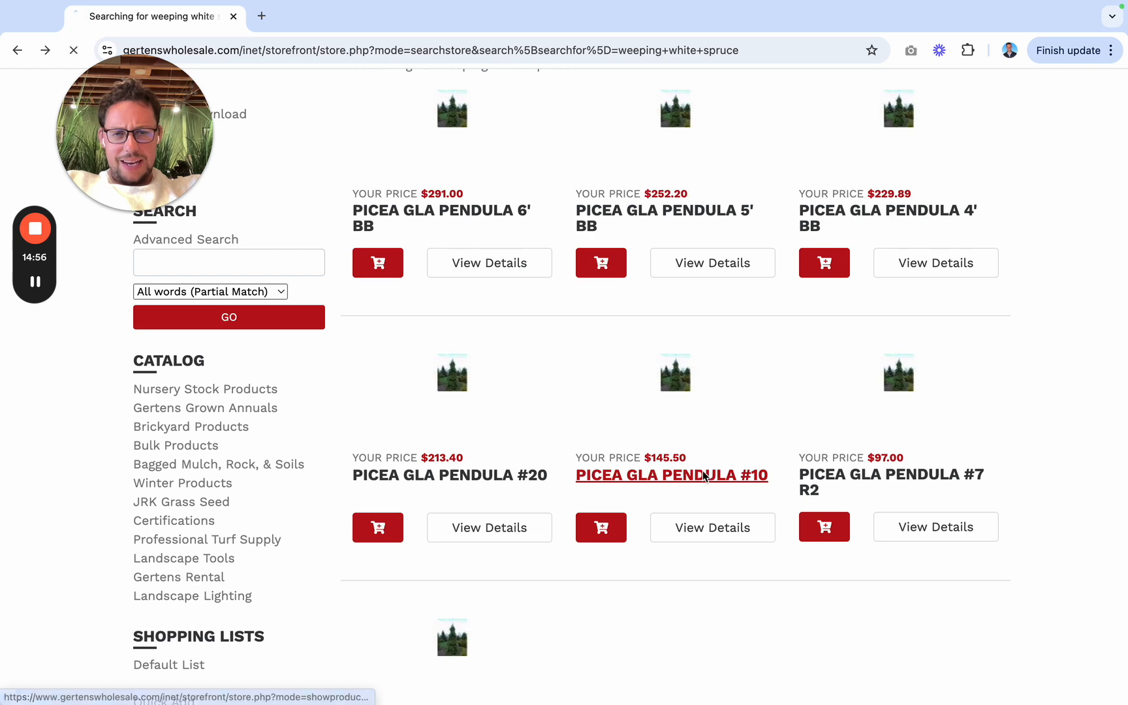
pyautogui.scroll(-3, 579, 489)
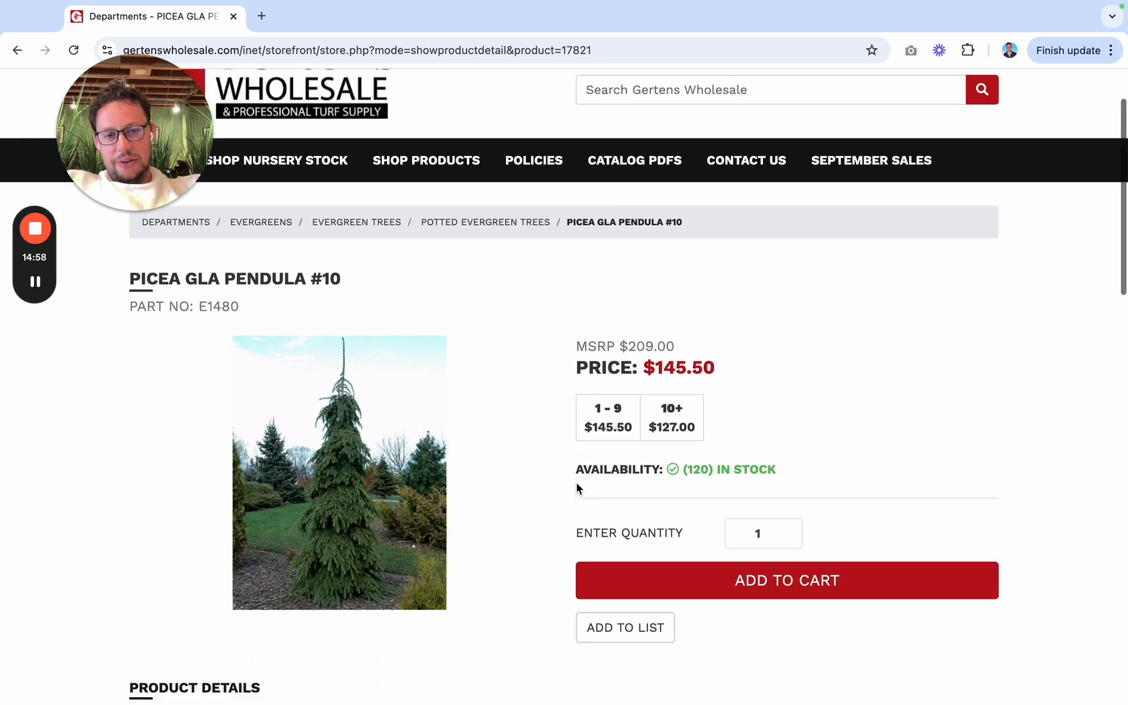
pyautogui.scroll(1, 519, 445)
pyautogui.scroll(-4, 477, 401)
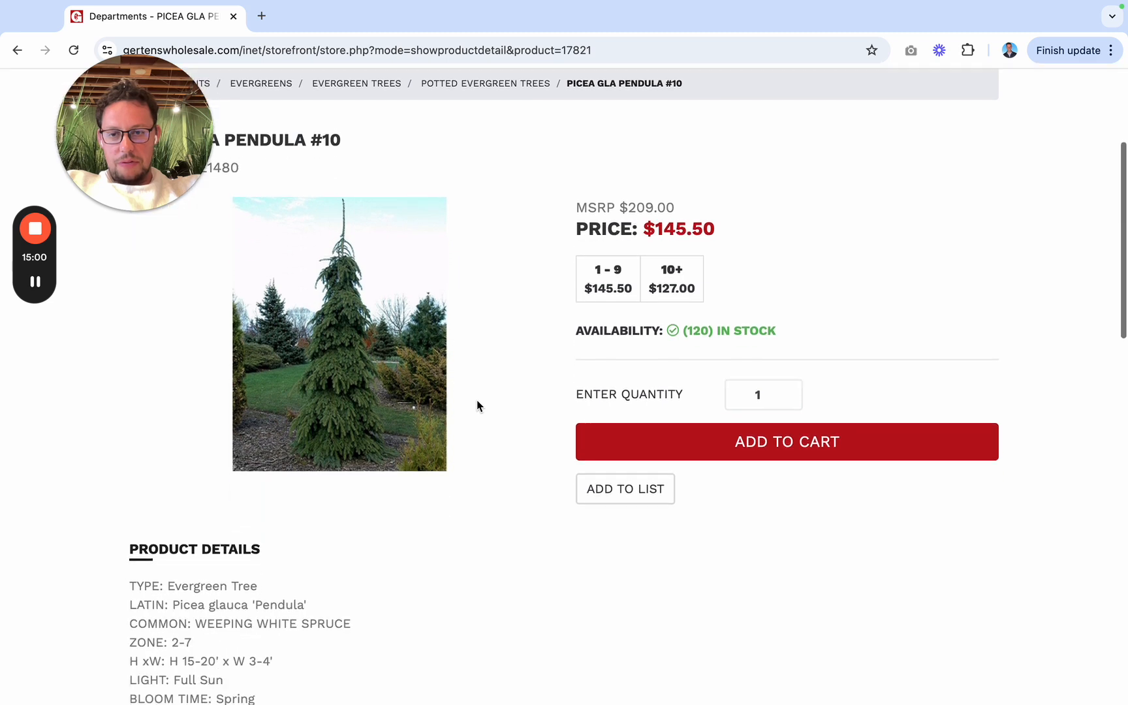
pyautogui.scroll(5, 477, 406)
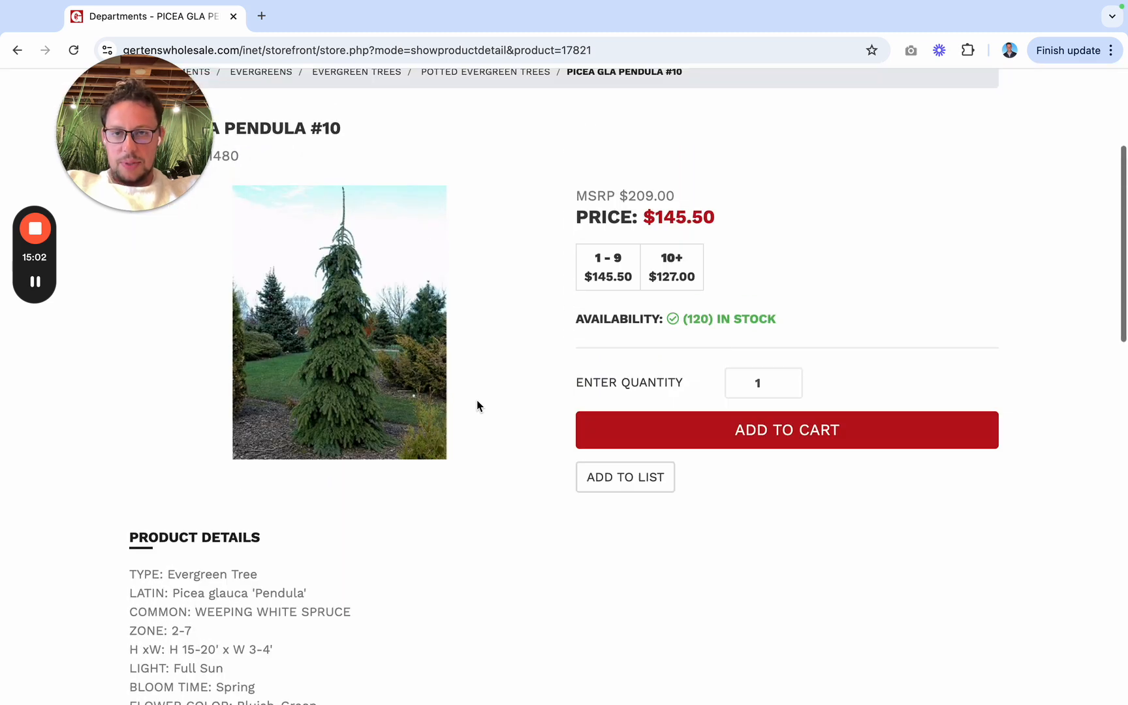
# Step: Switch to the Jobber quote and enter "Weeping White Spruce" under "Back Yard Plants:" in the Plants - Material description
pyautogui.hotkey('ctrl', 'Left')
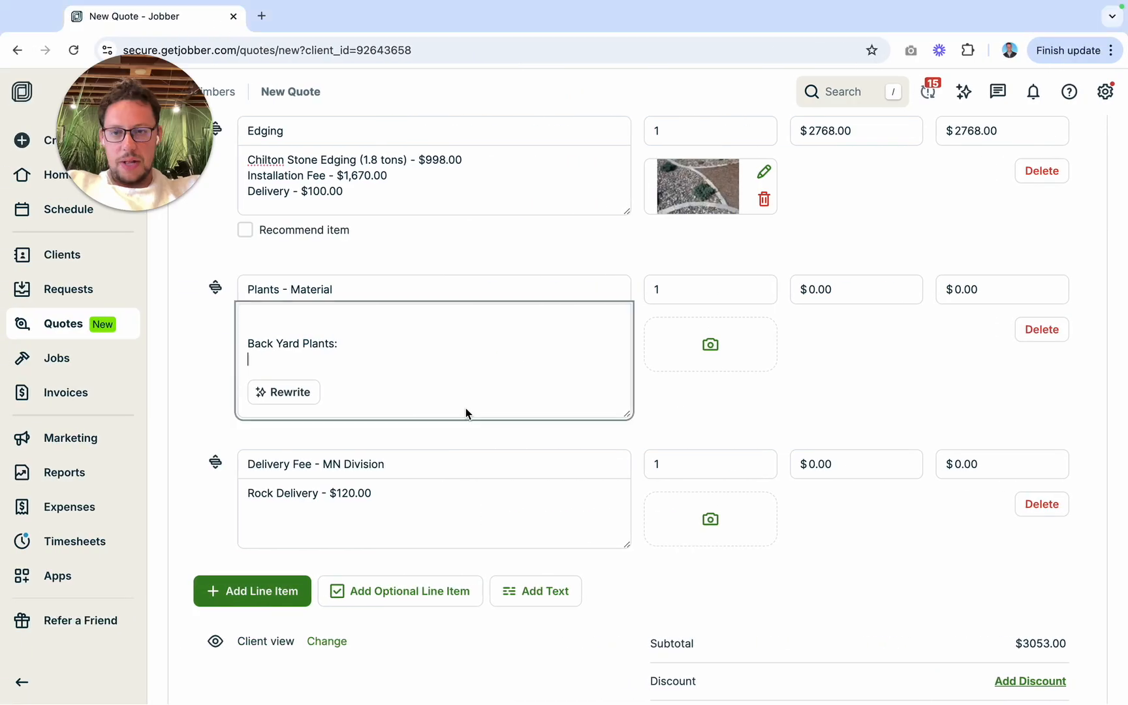
pyautogui.hotkey('ctrl', 'Right')
pyautogui.scroll(-4, 506, 521)
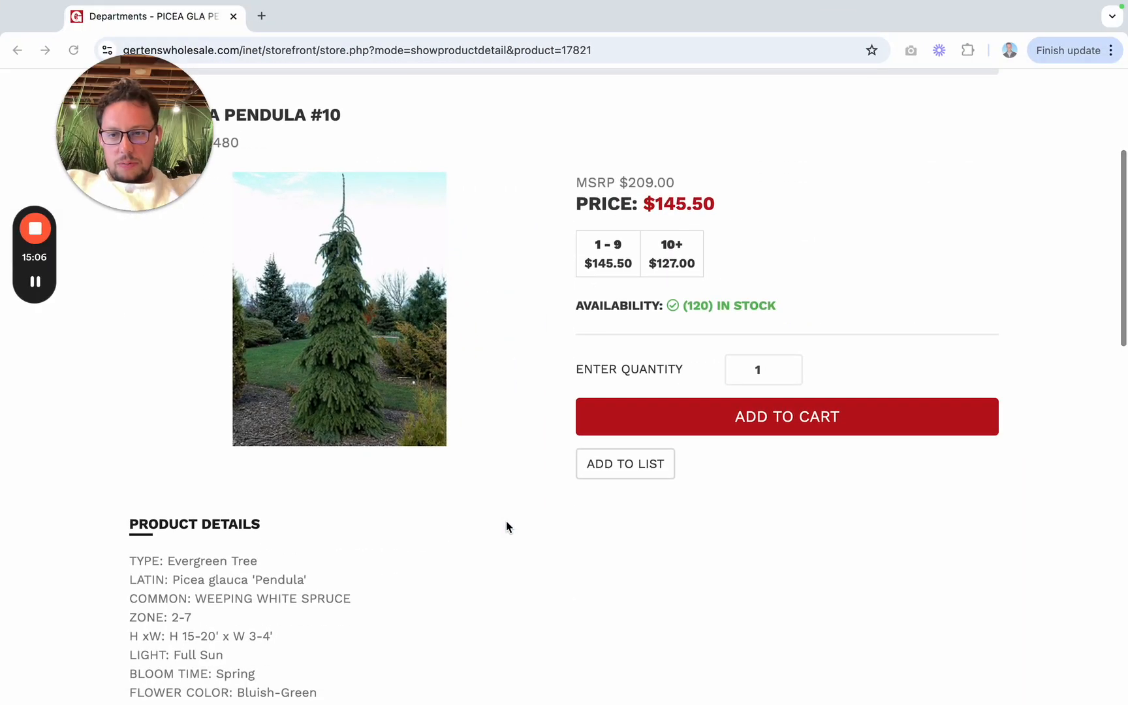
pyautogui.hotkey('ctrl', 'Left')
pyautogui.click(385, 382)
pyautogui.write('Weep')
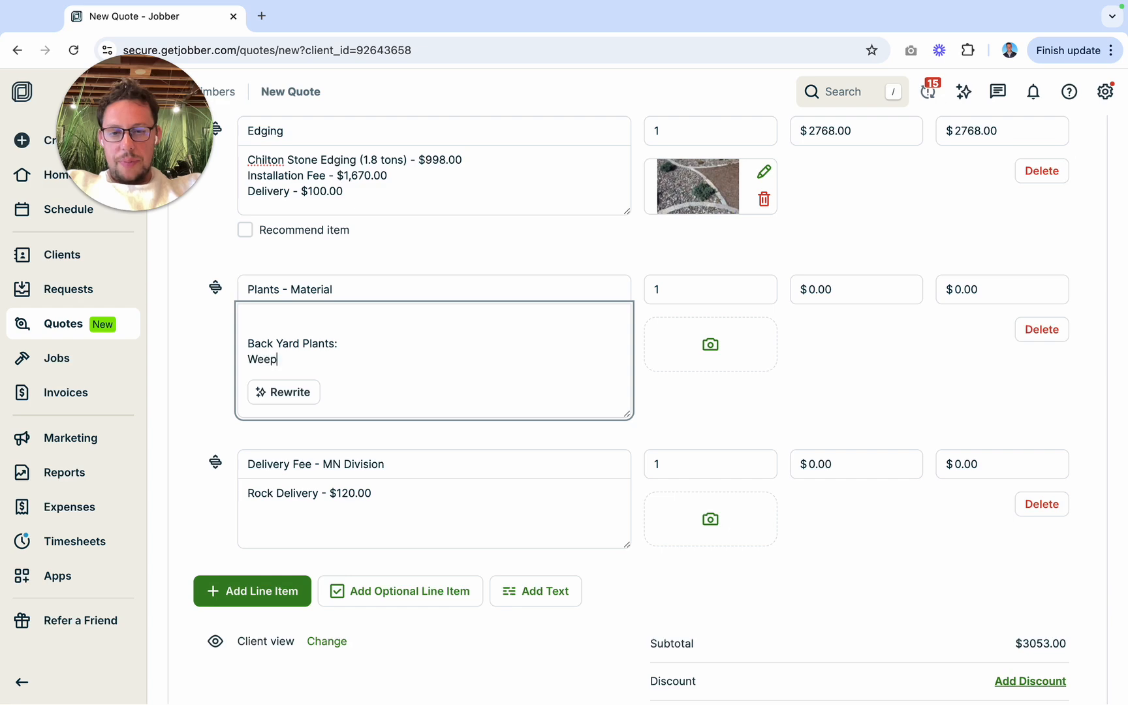
pyautogui.write('ing White Spruc')
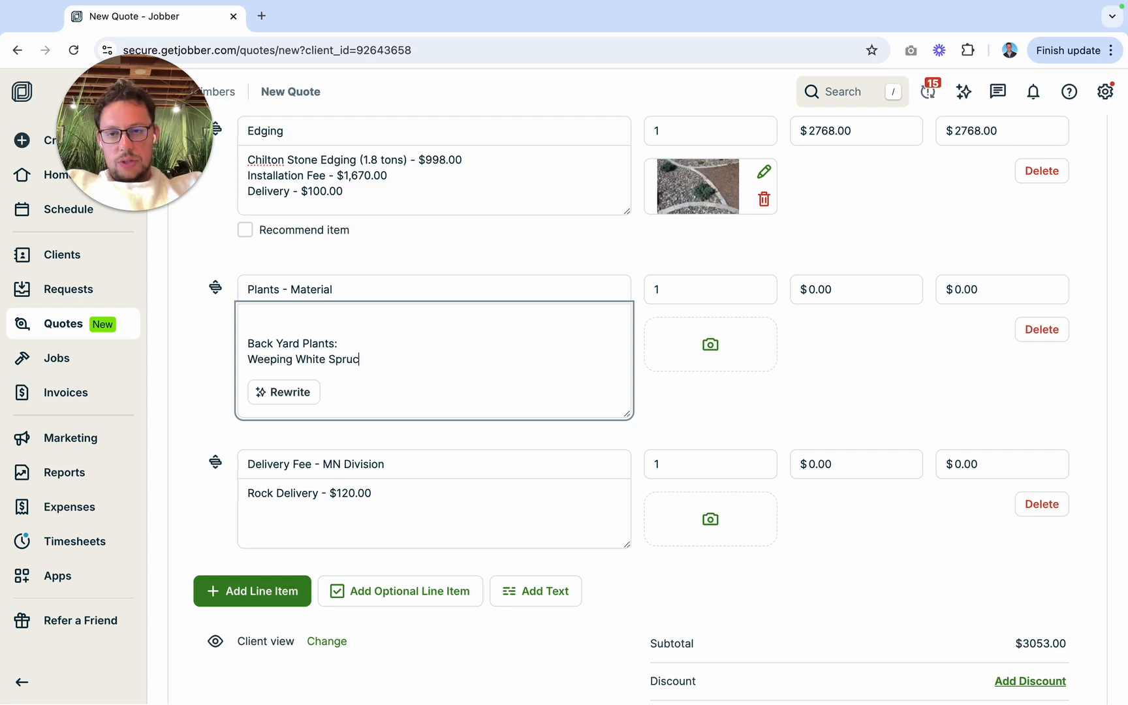
pyautogui.write('e')
# Step: Check the landscape render and the Gertens price, and complete the spruce line in the Jobber quote with "#10 (Qty: 1) - $209.00"
pyautogui.hotkey('ctrl', 'Left')
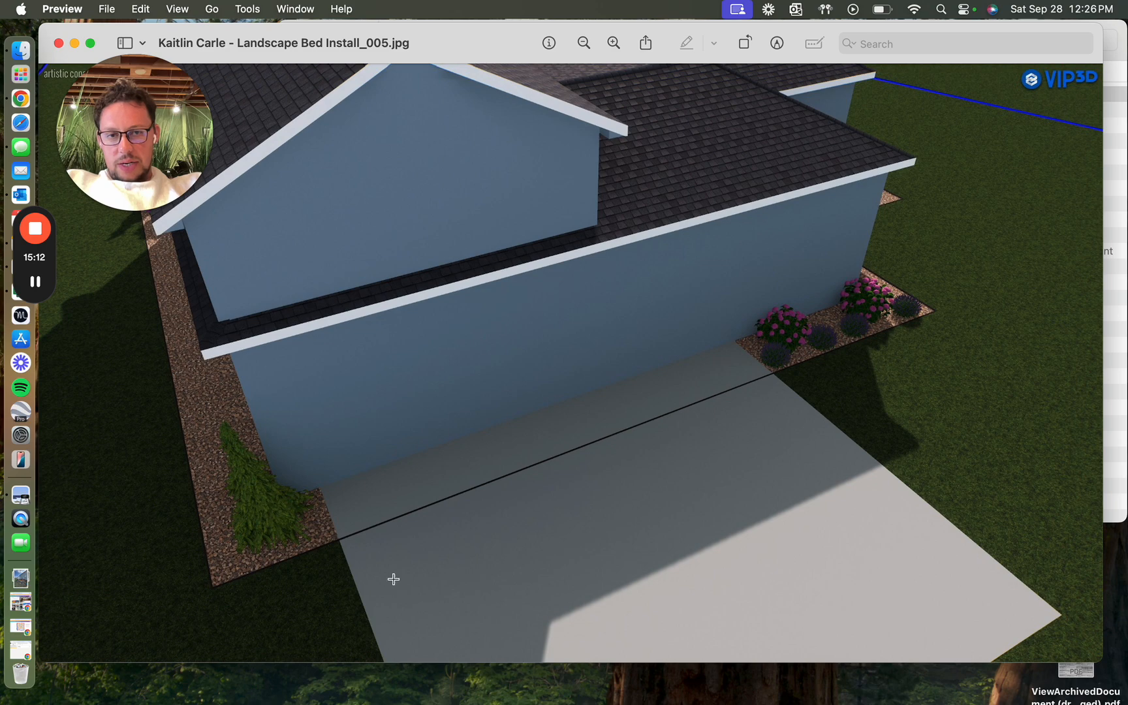
pyautogui.hotkey('ctrl', 'Right')
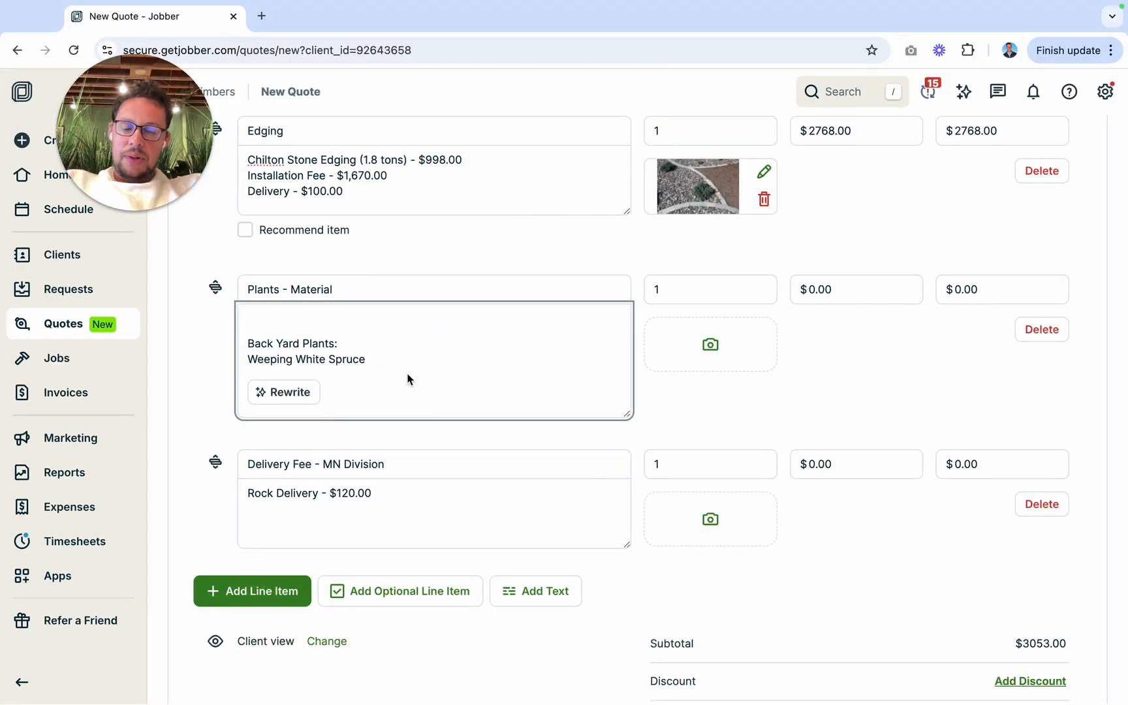
pyautogui.write('#10 (Qty: 1')
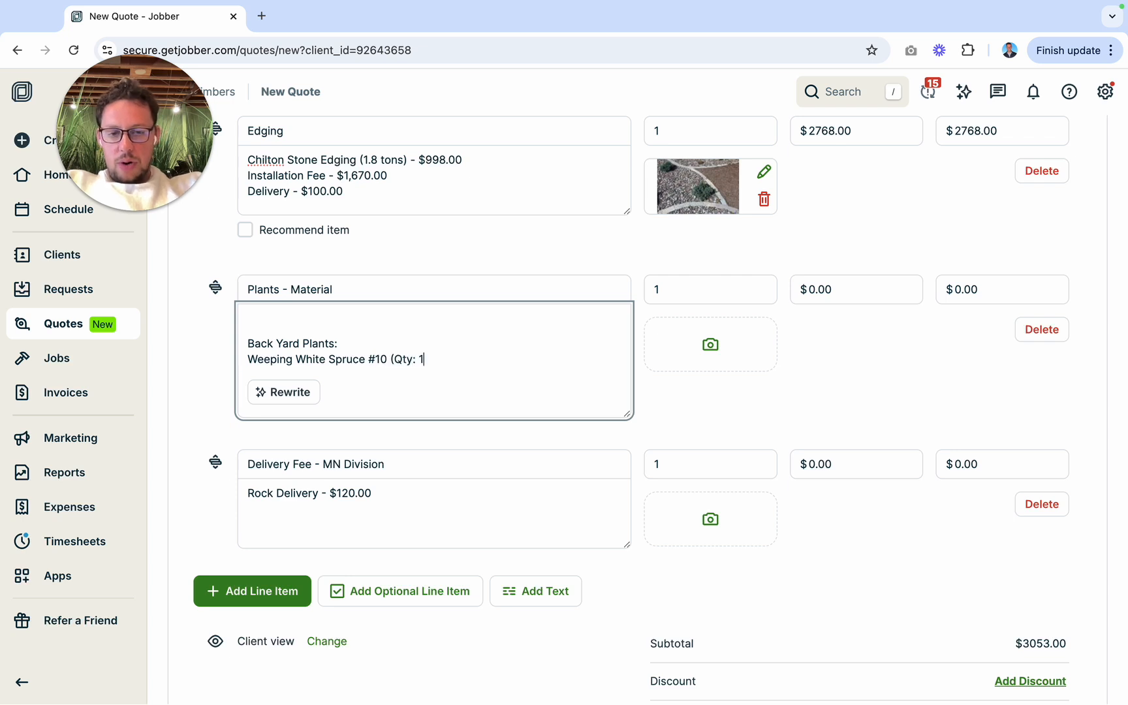
pyautogui.write(') - $')
pyautogui.hotkey('ctrl', 'Left')
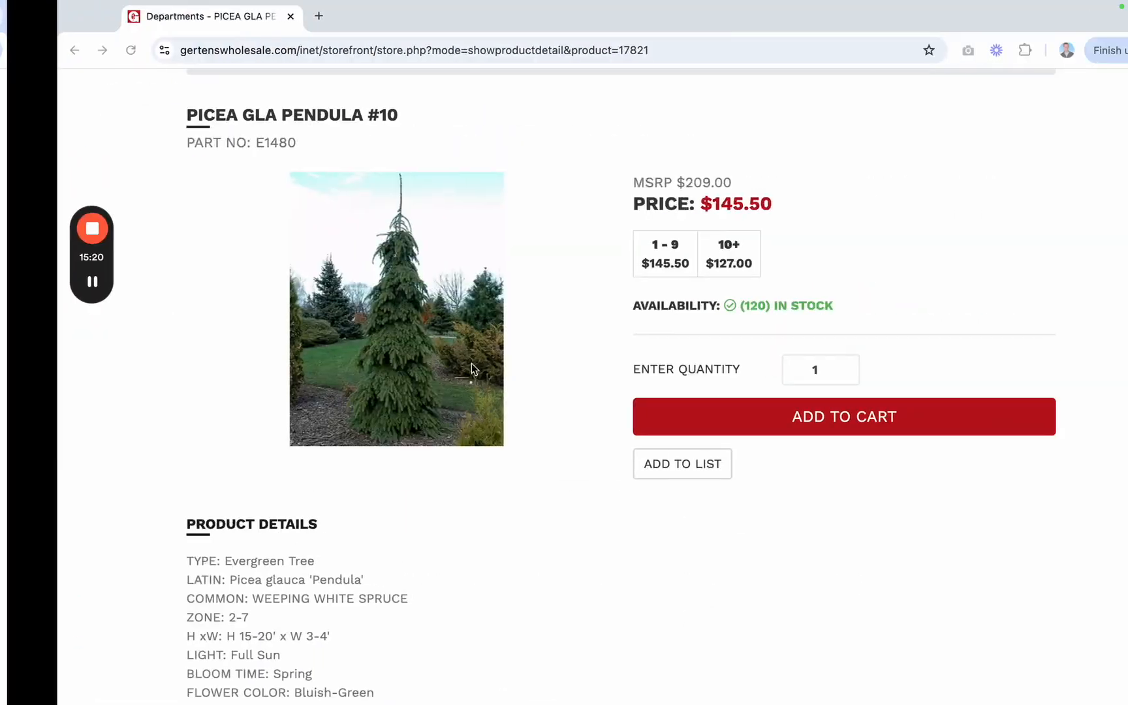
pyautogui.hotkey('ctrl', 'Right')
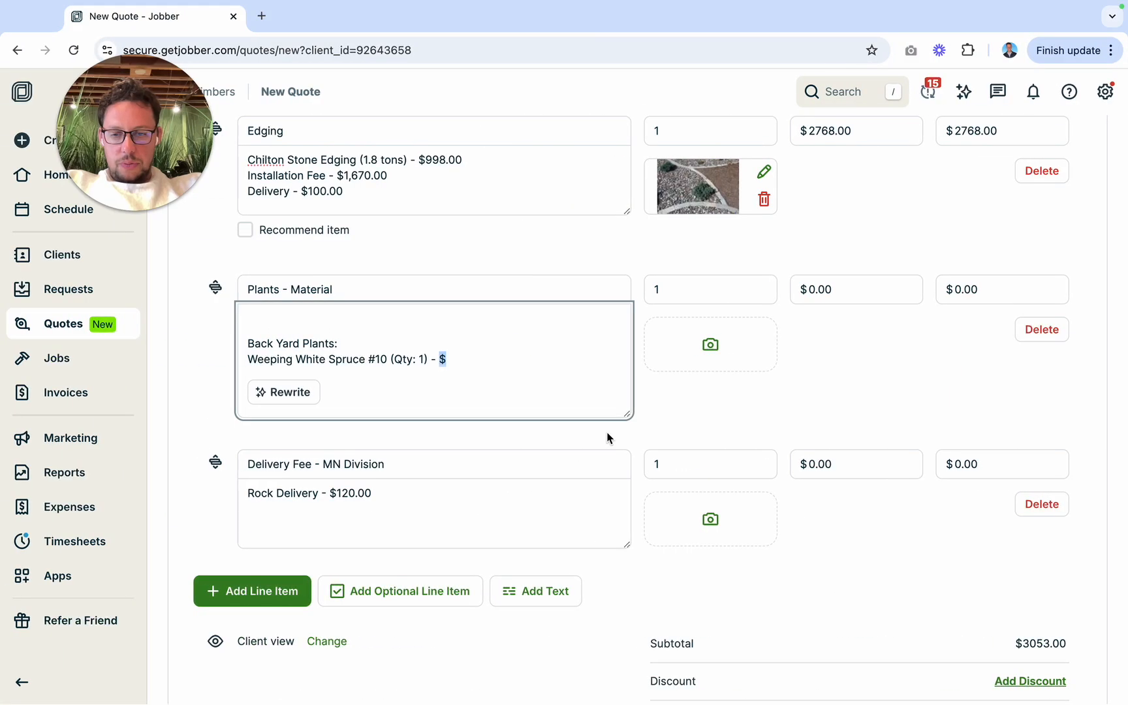
pyautogui.write('209.0')
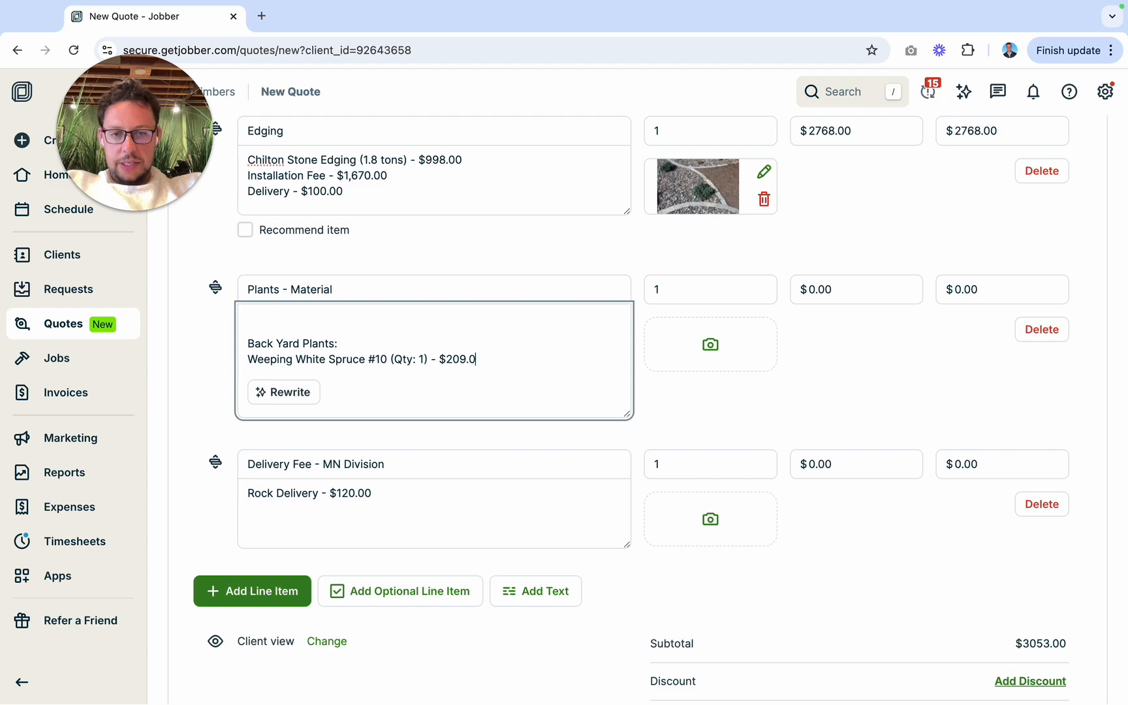
pyautogui.write('0')
pyautogui.press('Return')
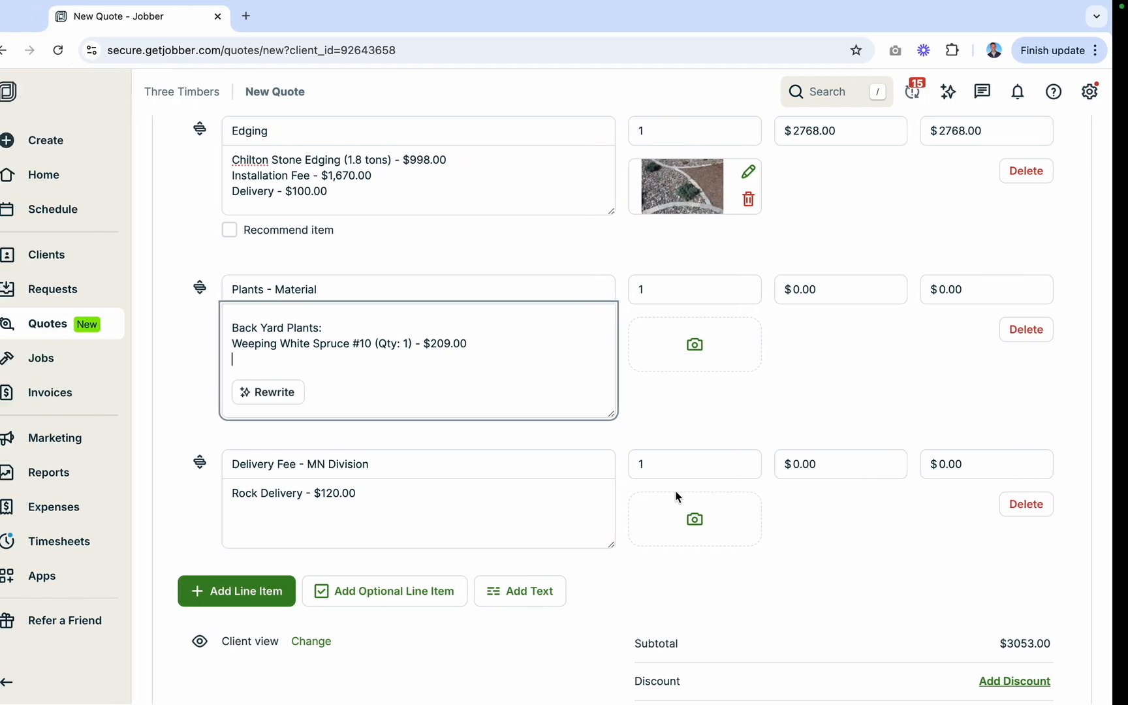
# Step: Check the flowering shrubs in the landscape render, and switch to Gertens Wholesale to search for "hydrangea"
pyautogui.hotkey('ctrl', 'Left')
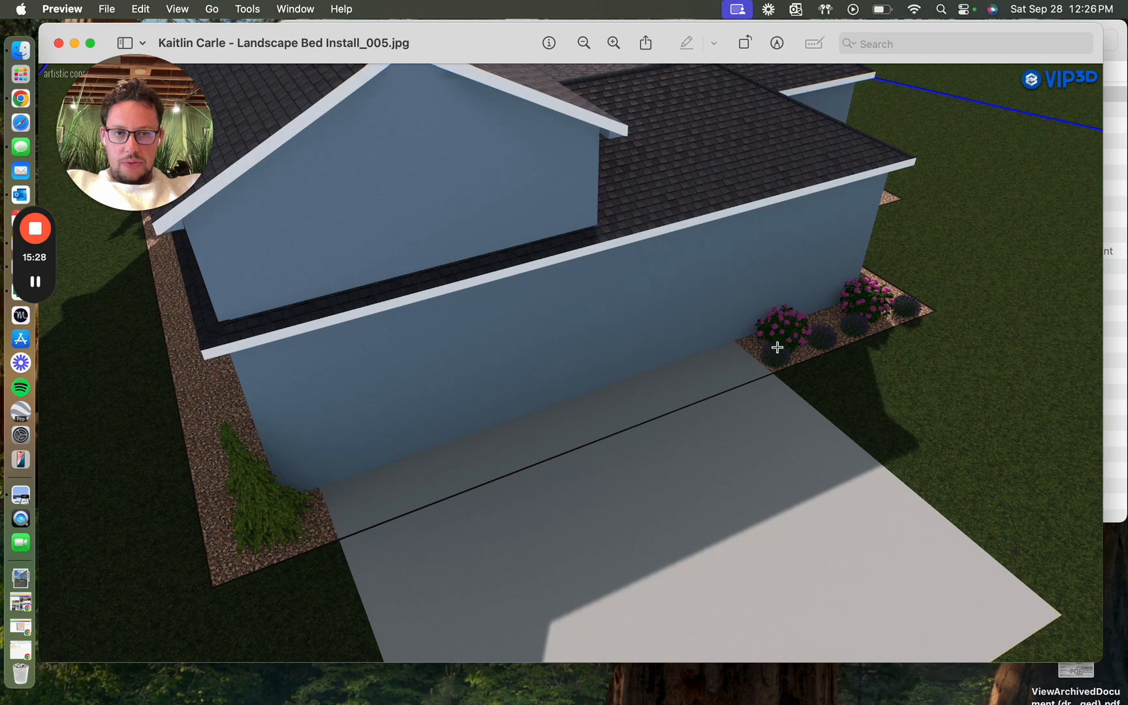
pyautogui.hotkey('ctrl', 'Right')
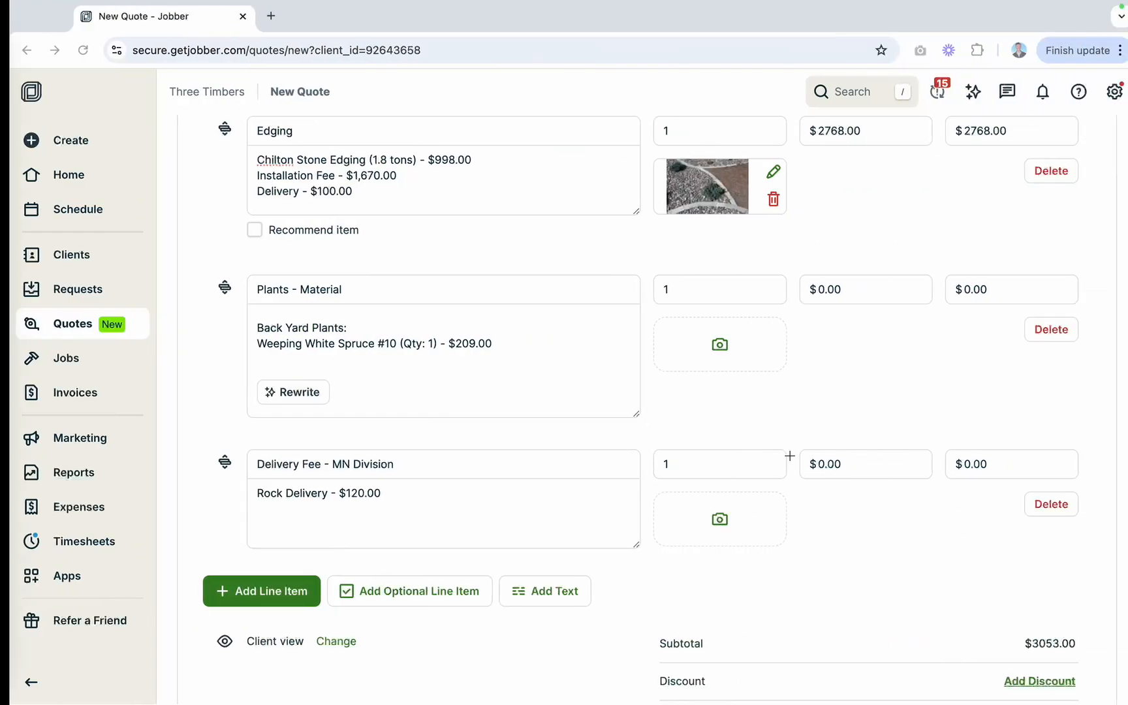
pyautogui.hotkey('ctrl', 'Right')
pyautogui.scroll(5, 818, 199)
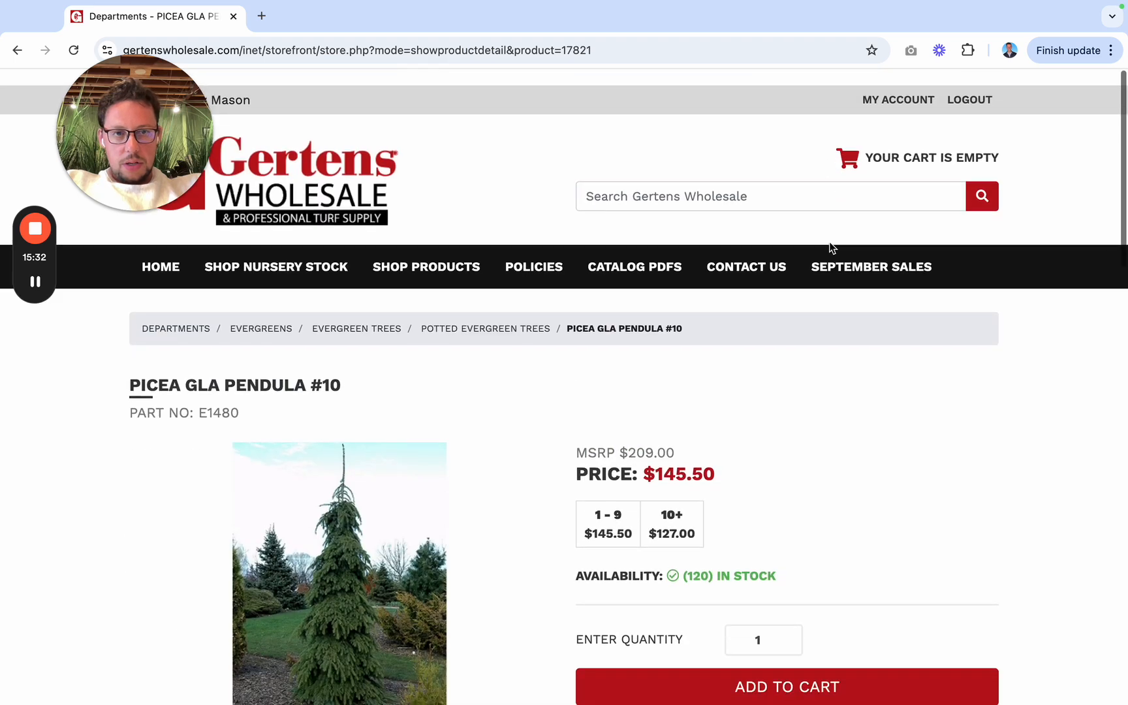
pyautogui.click(788, 182)
pyautogui.write('hydrangea tree')
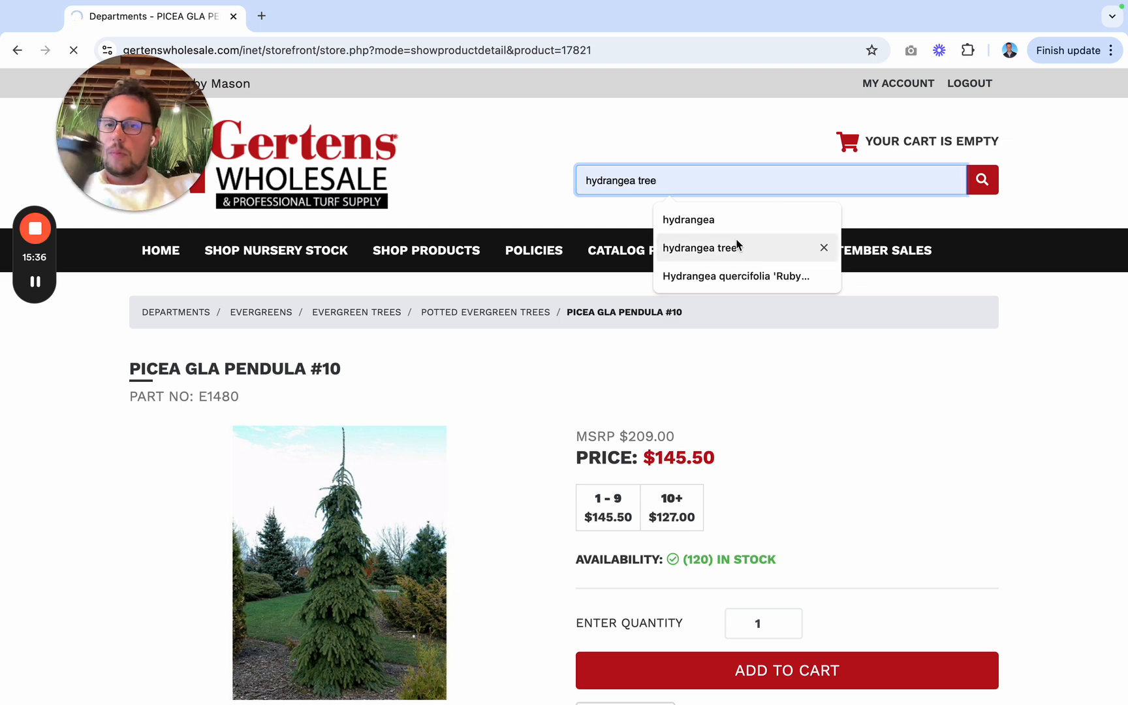
pyautogui.press('Return')
# Step: Browse the hydrangea results and open HYDRA END SUM TWIST-N-SHOUT #2
pyautogui.scroll(-8, 627, 557)
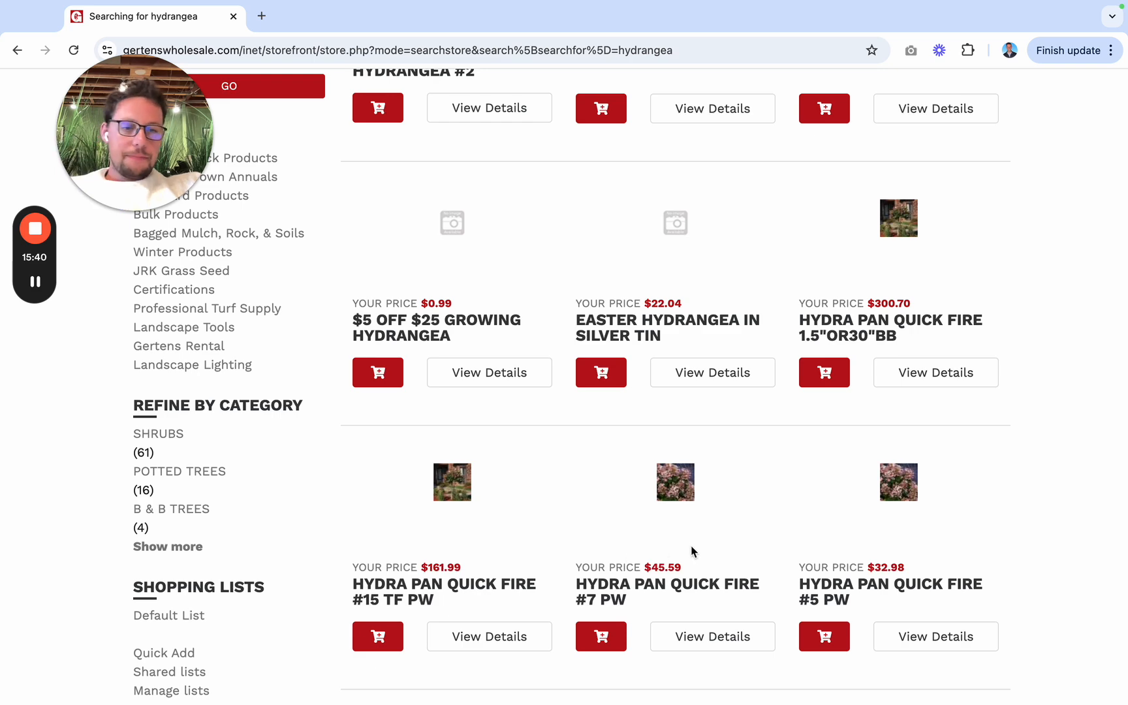
pyautogui.scroll(-4, 693, 550)
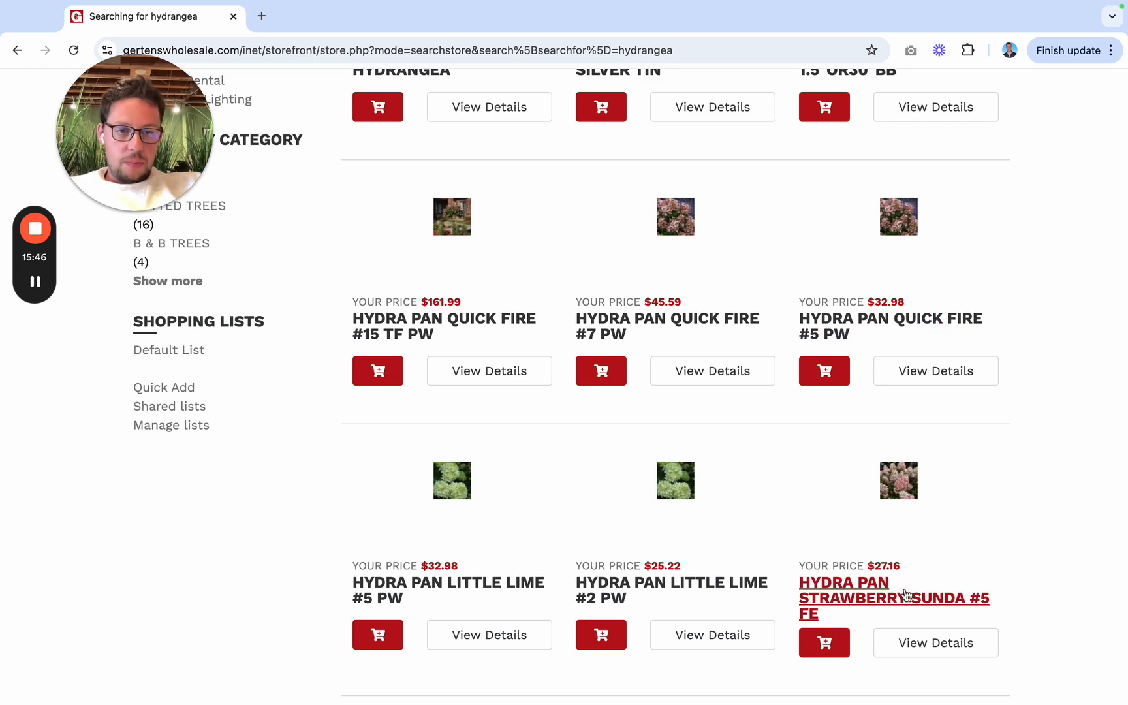
pyautogui.scroll(-3, 898, 598)
pyautogui.scroll(-8, 717, 571)
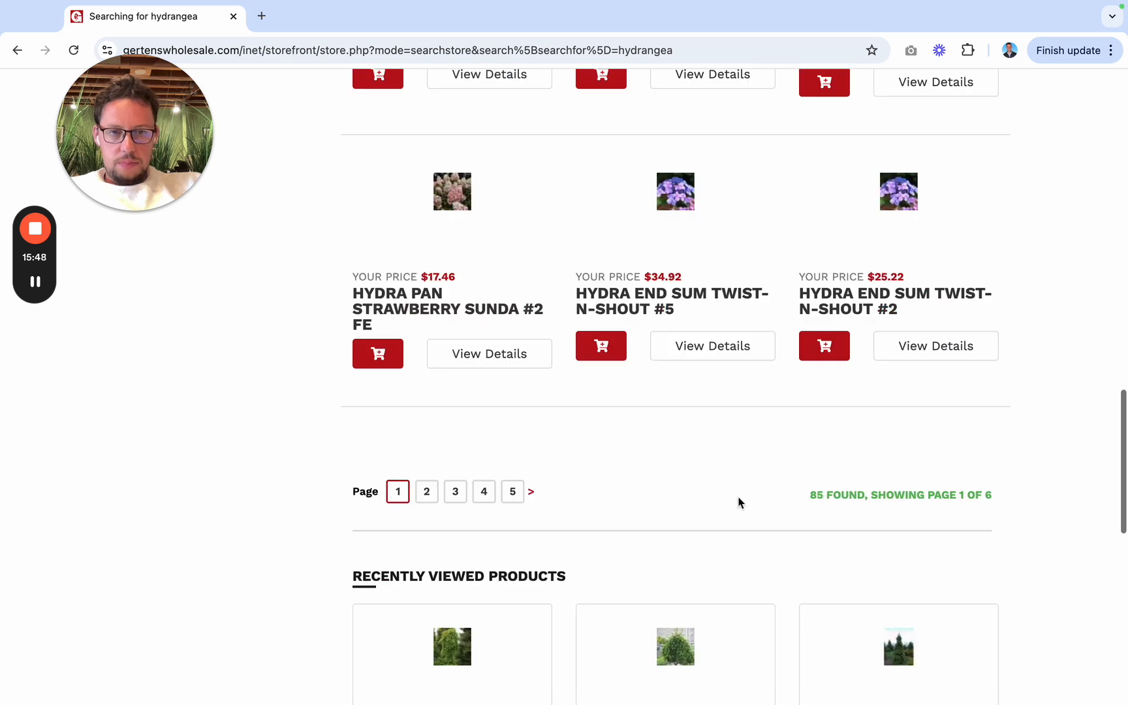
pyautogui.click(894, 299)
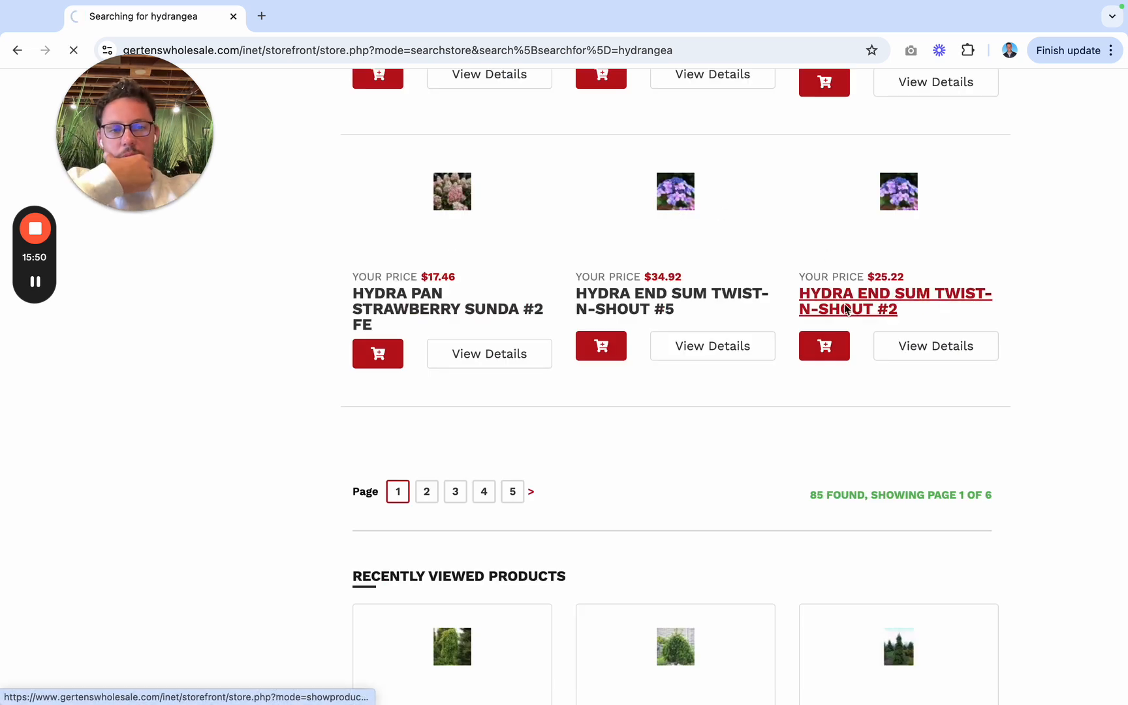
# Step: Examine the MSRP, availability, mature size, light needs and flower color of the Twist-N-Shout hydrangea #2
pyautogui.scroll(-6, 485, 508)
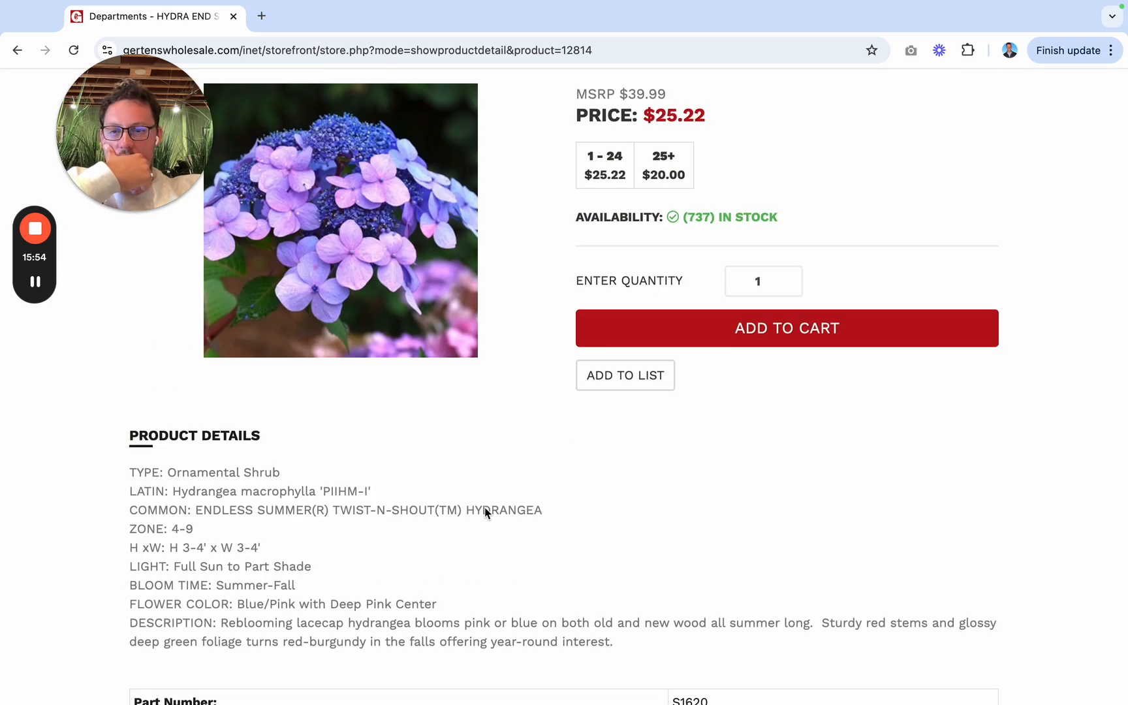
pyautogui.scroll(1, 481, 434)
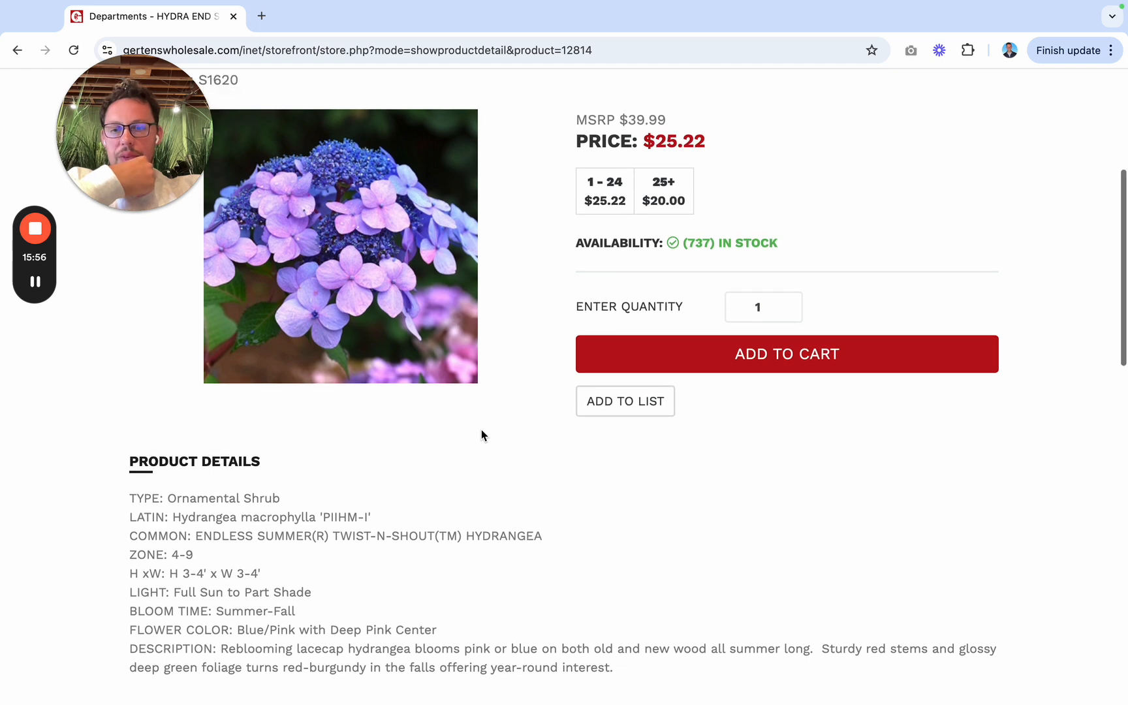
pyautogui.scroll(-2, 481, 434)
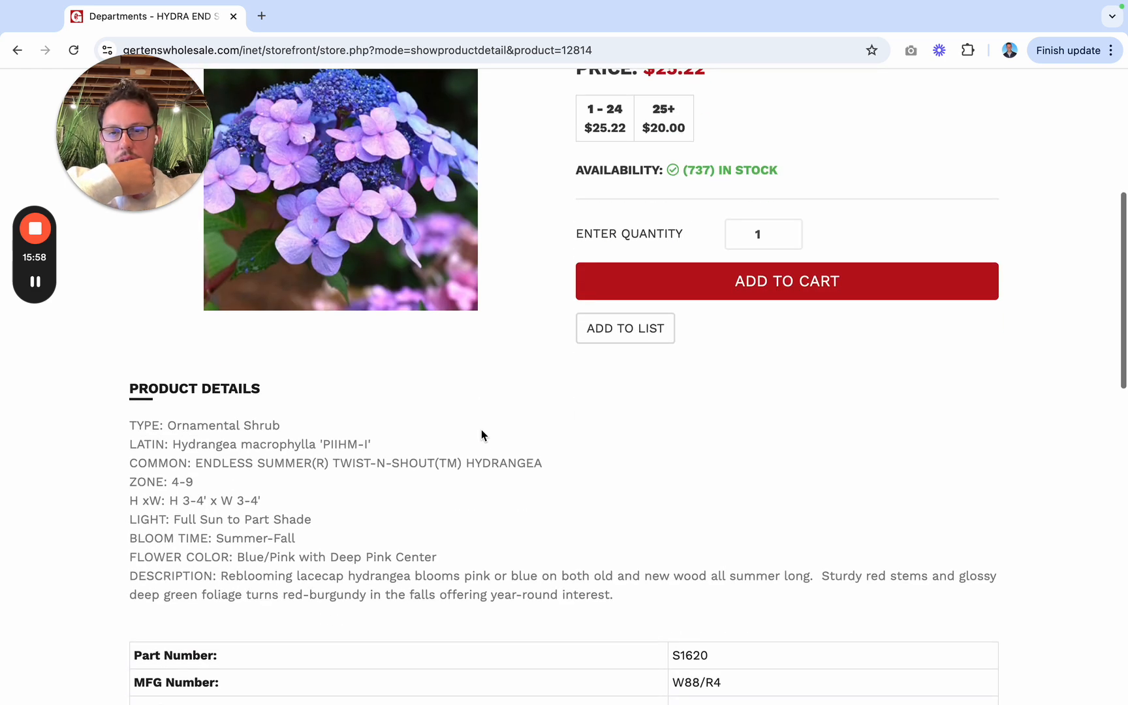
pyautogui.scroll(4, 481, 434)
pyautogui.scroll(-3, 481, 434)
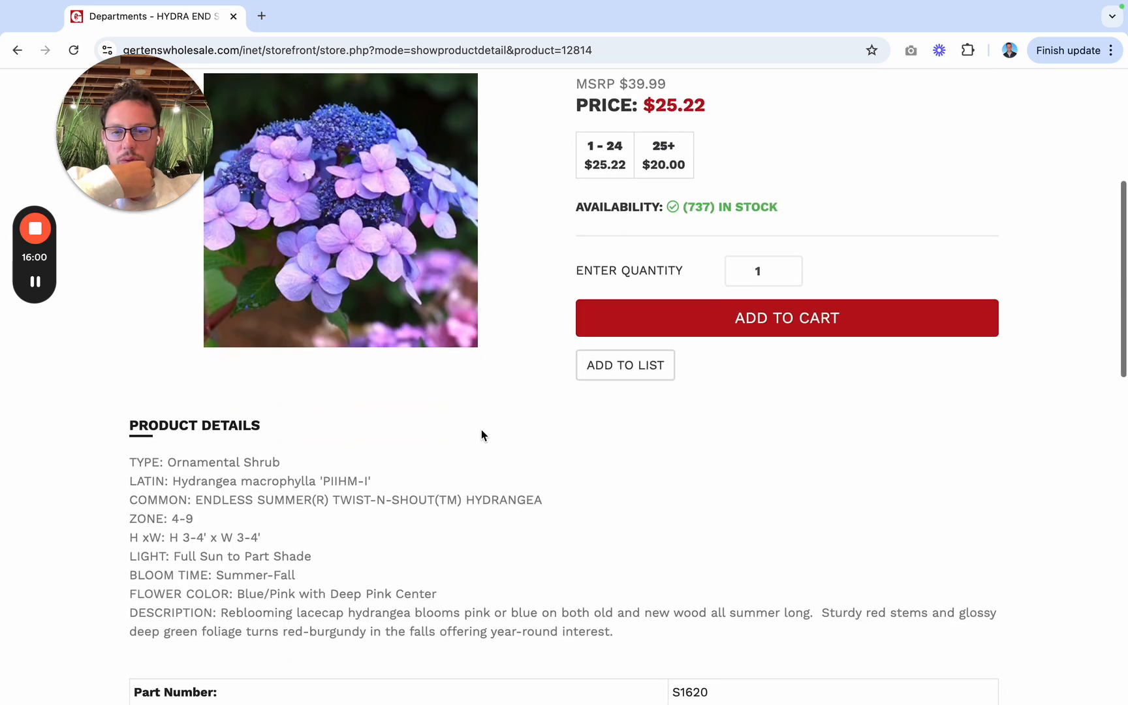
pyautogui.scroll(5, 481, 434)
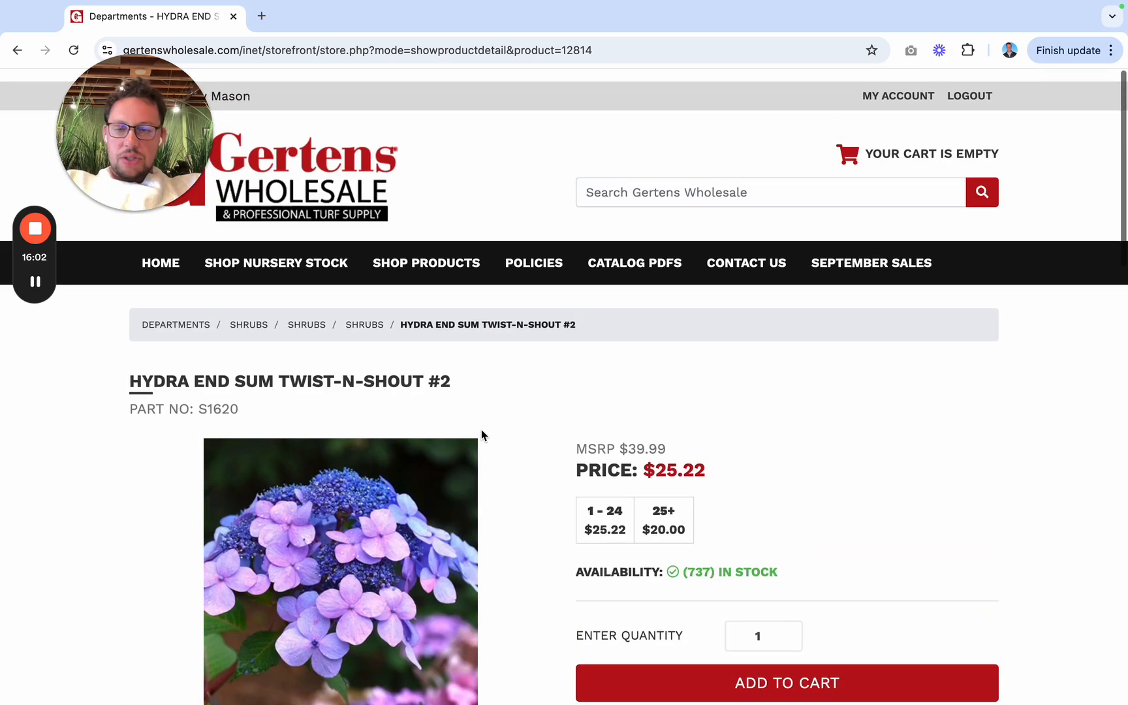
pyautogui.scroll(-1, 481, 434)
pyautogui.scroll(-3, 316, 387)
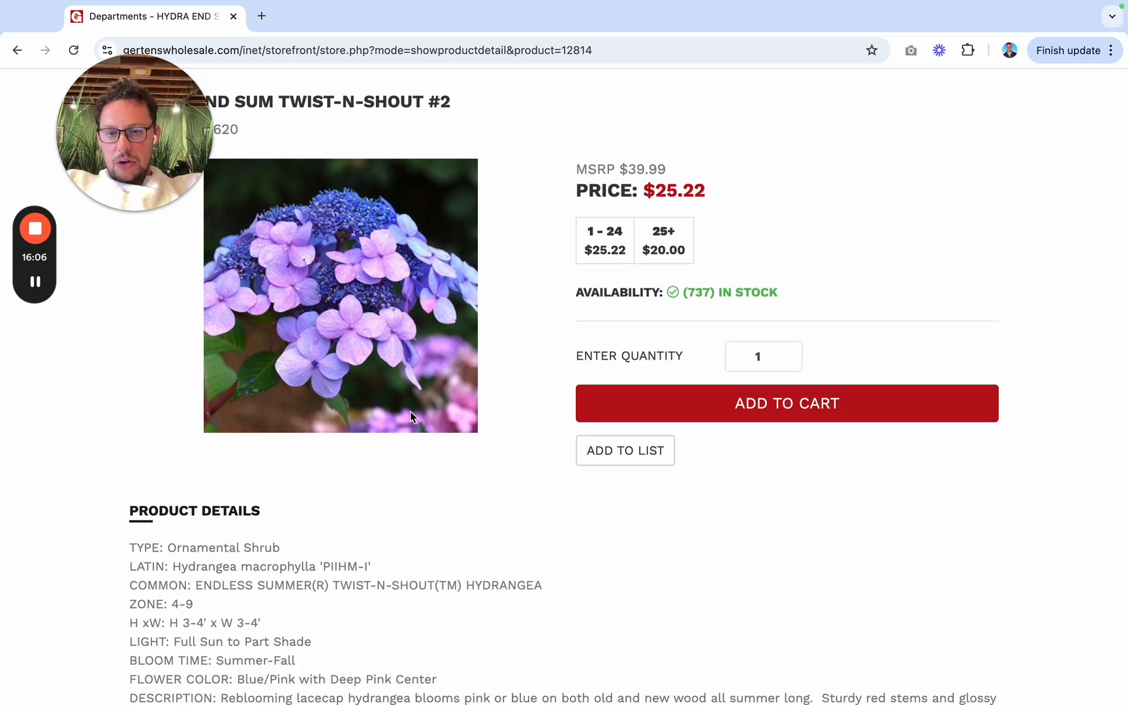
# Step: Switch to the Jobber quote and enter "Endless Summer Twist-N-Shout Hydrangea #" below the spruce line in the Plants - Material description
pyautogui.hotkey('ctrl', 'Left')
pyautogui.write('En')
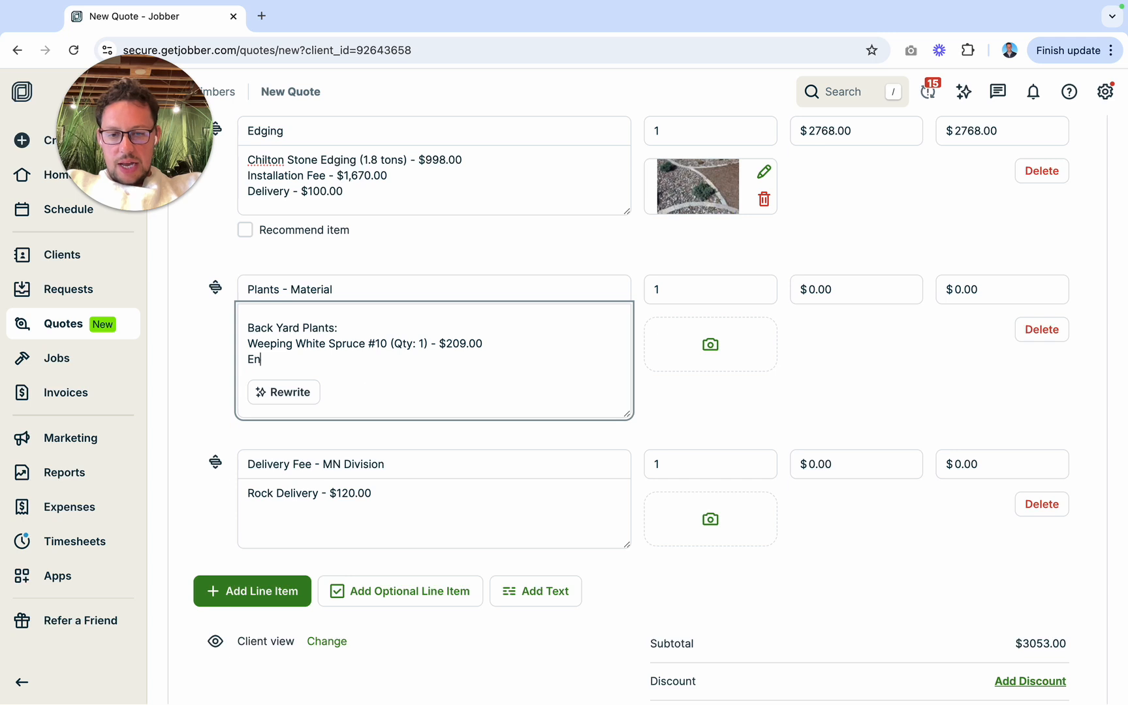
pyautogui.write('dless Summer Twist-')
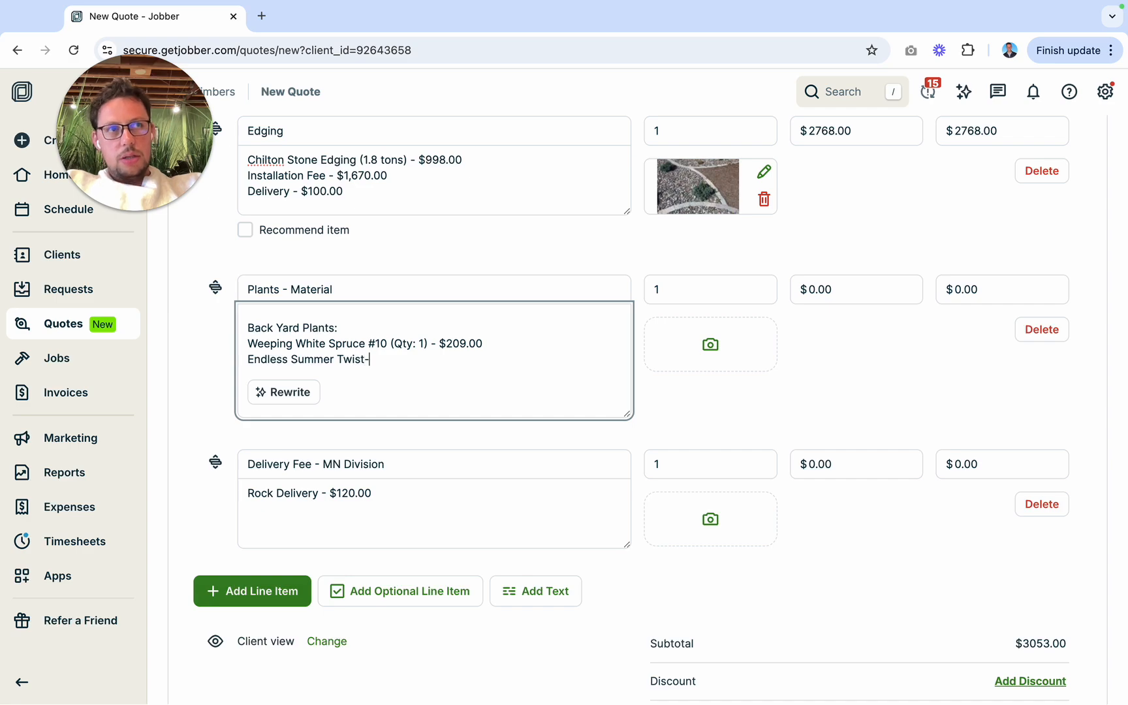
pyautogui.hotkey('ctrl', 'Right')
pyautogui.hotkey('ctrl', 'Left')
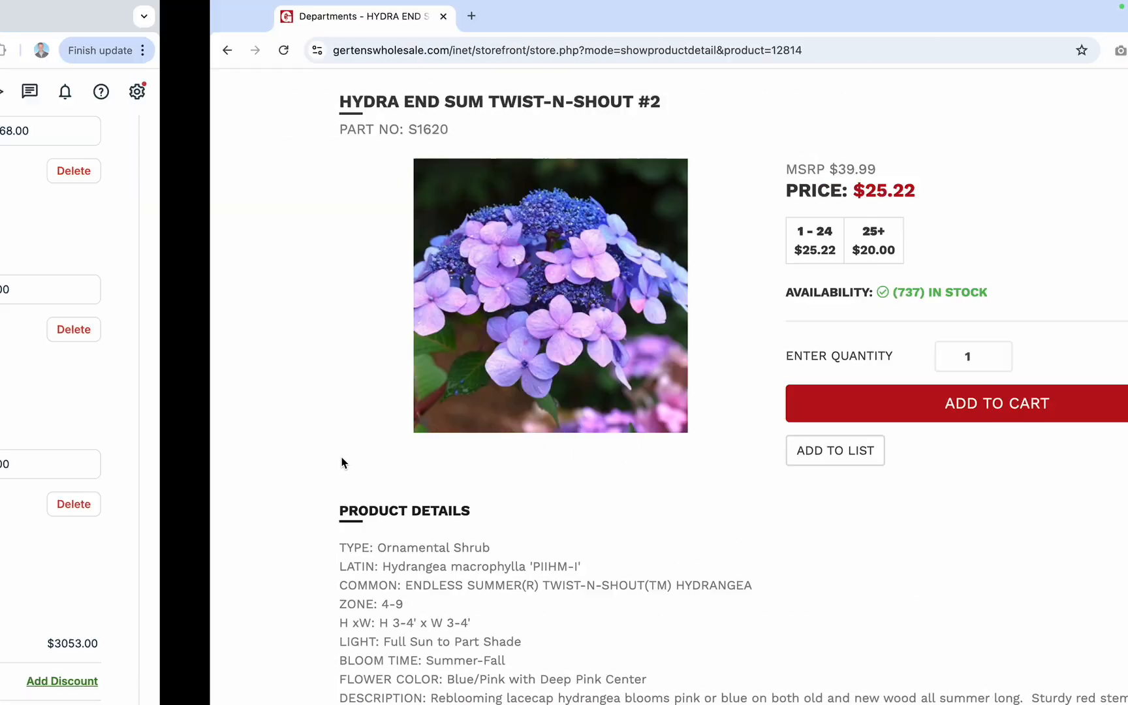
pyautogui.write('Twist-N-Shout Hyd')
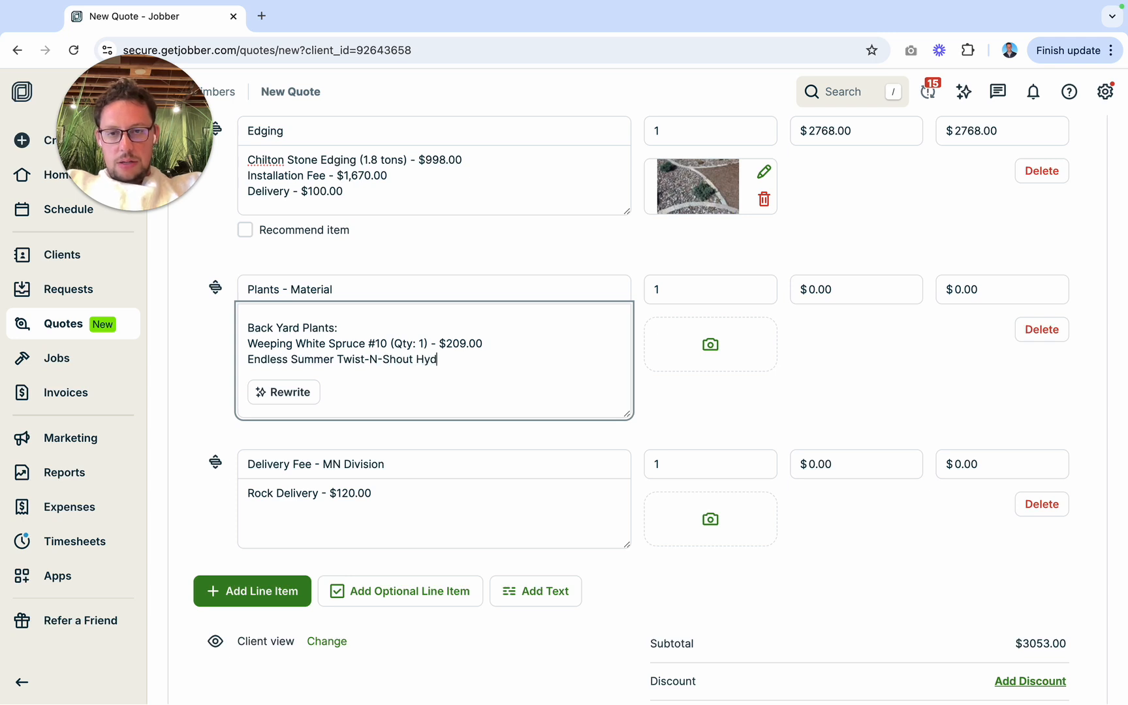
pyautogui.write('rangea #')
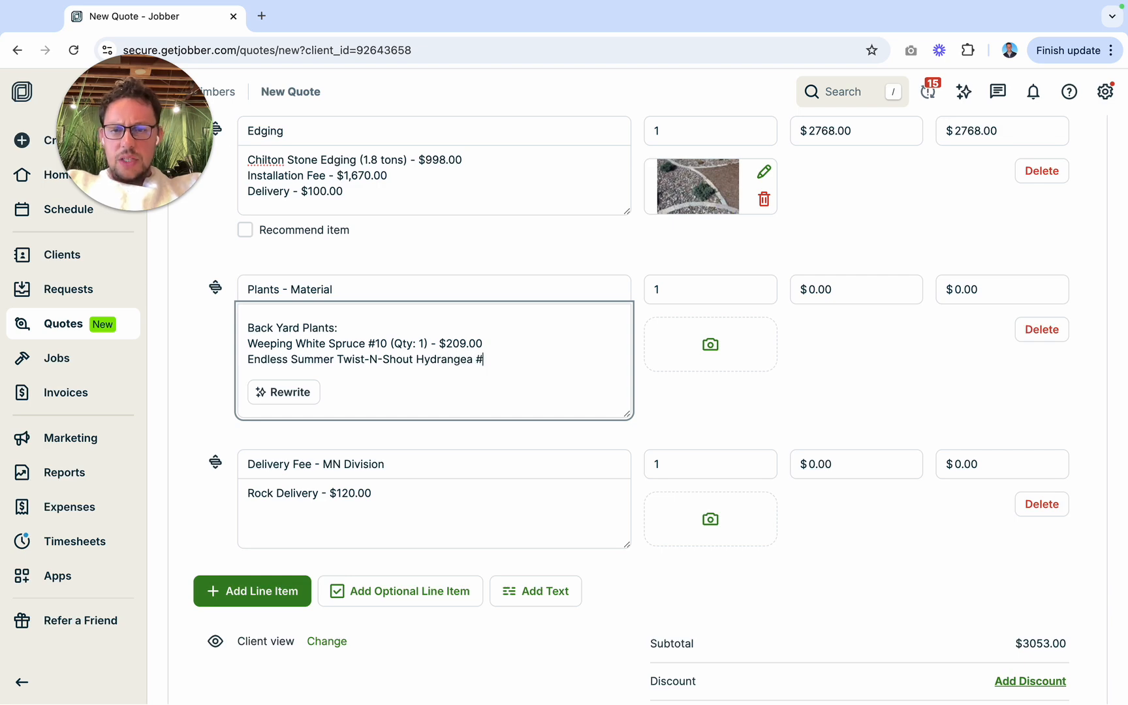
pyautogui.write('1')
# Step: Check the hydrangea's container size on Gertens and extend its quote line with size #2 and "(Qty: 2)"
pyautogui.hotkey('ctrl', 'Right')
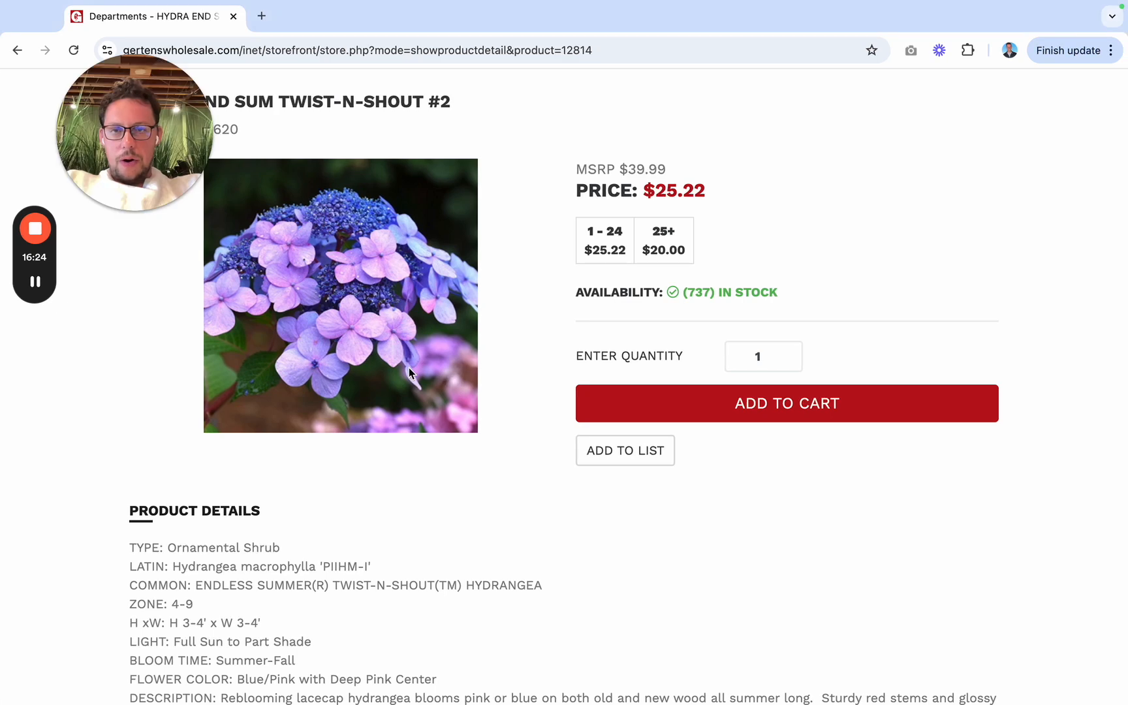
pyautogui.hotkey('ctrl', 'Left')
pyautogui.click(409, 370)
pyautogui.press('BackSpace')
pyautogui.write('2')
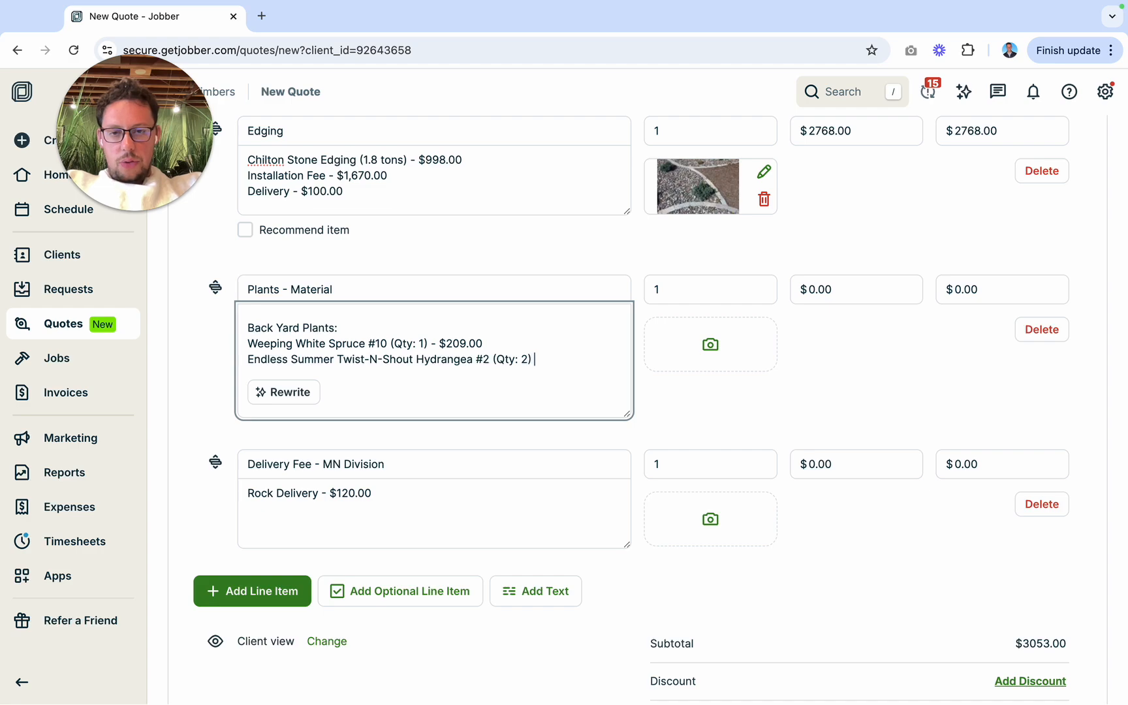
# Step: Check the hydrangea's MSRP on Gertens, complete its quote line with "- $80.00", and start a new line below it
pyautogui.hotkey('ctrl', 'Right')
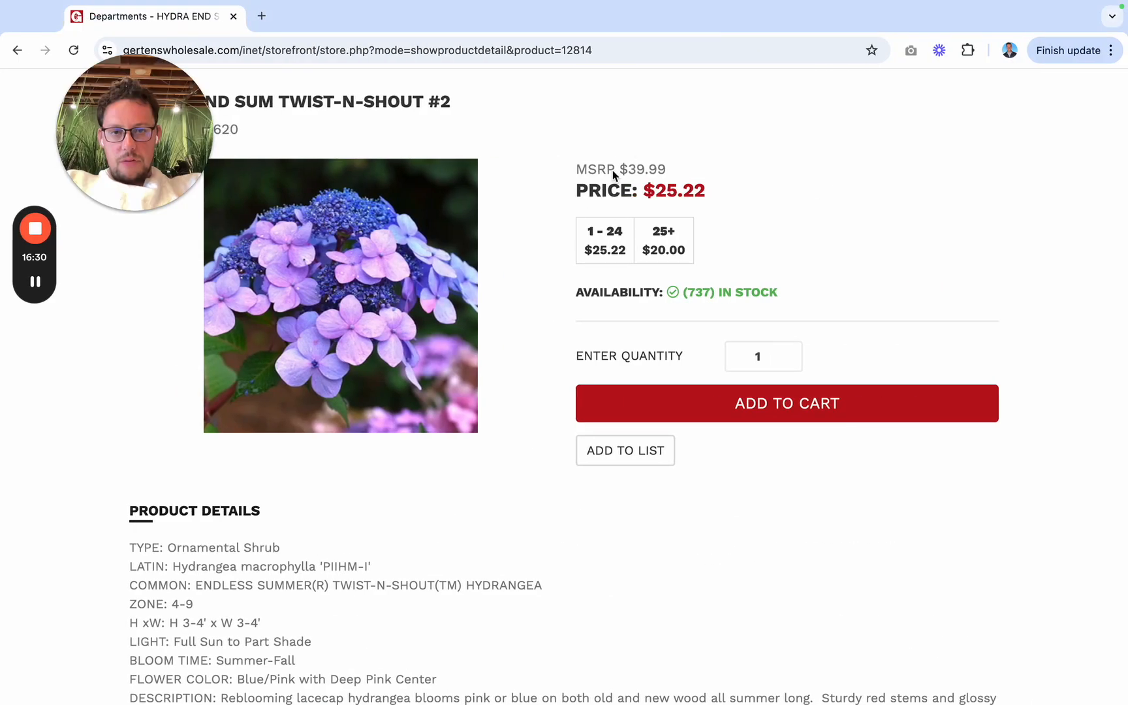
pyautogui.hotkey('ctrl', 'Left')
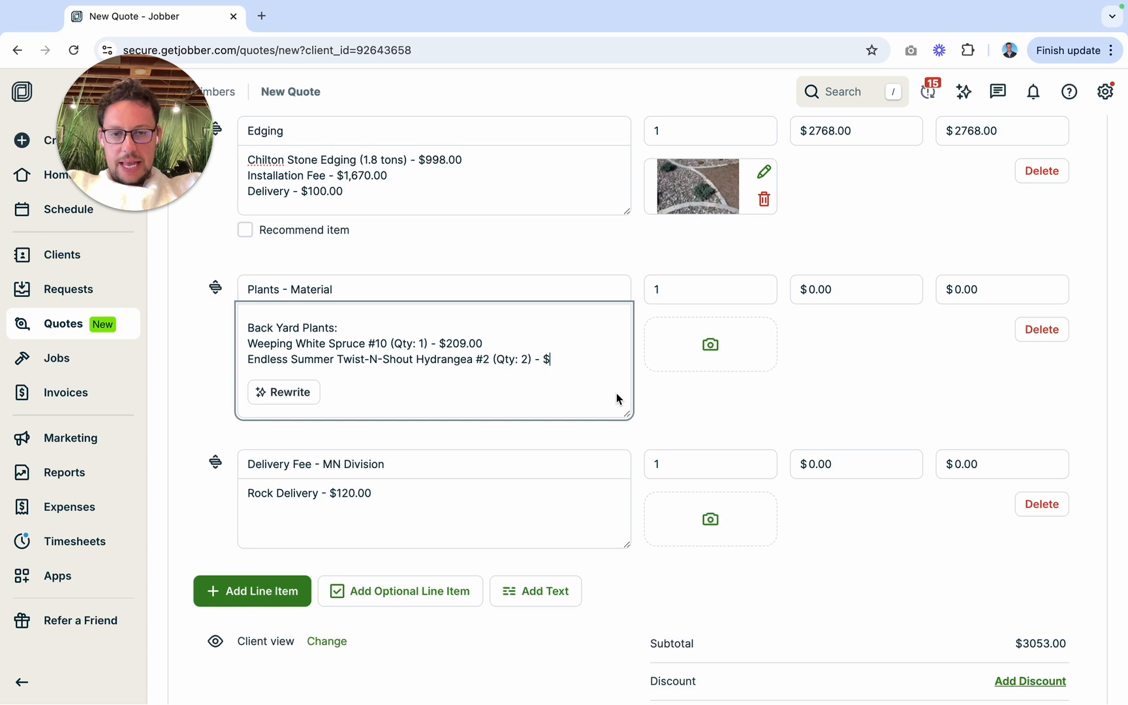
pyautogui.write('800')
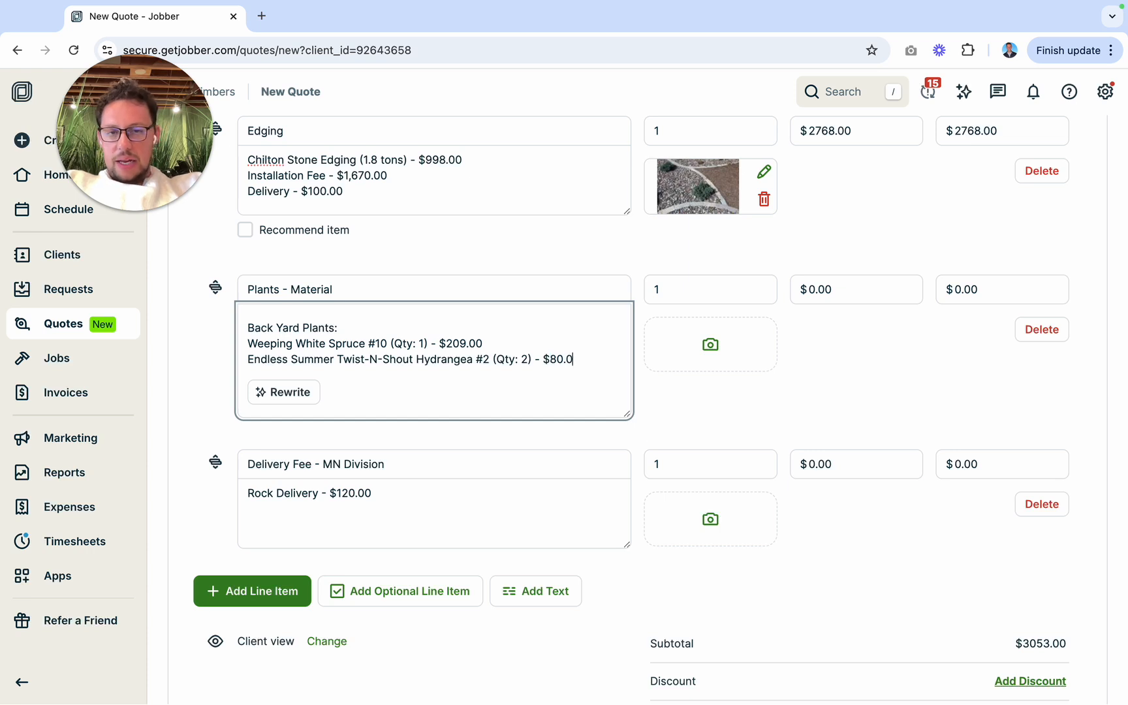
pyautogui.press('Return')
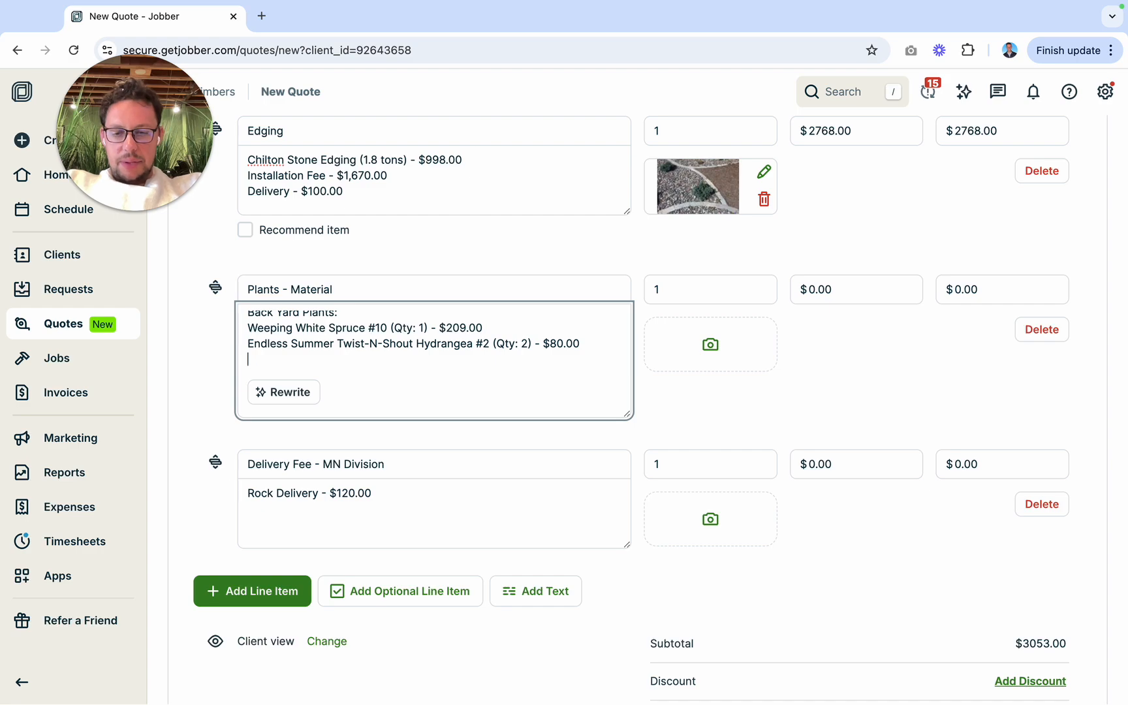
# Step: Switch to Gertens Wholesale and search for "hyssop"
pyautogui.hotkey('ctrl', 'Right')
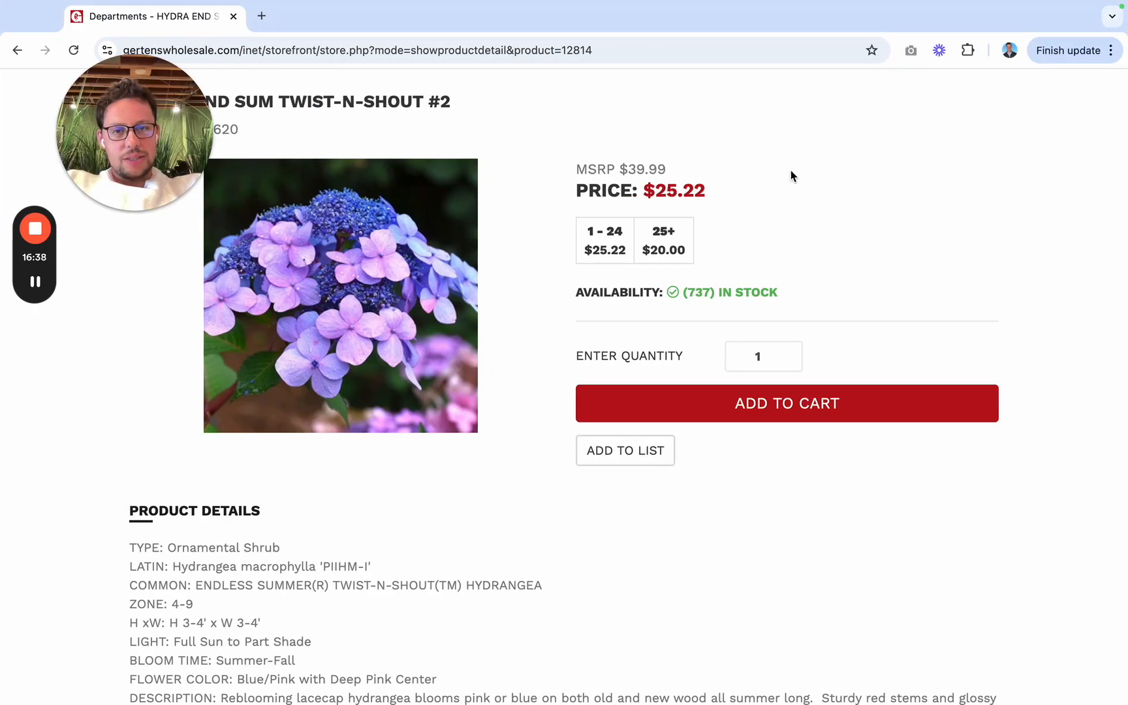
pyautogui.scroll(5, 796, 186)
pyautogui.click(802, 194)
pyautogui.write('s')
pyautogui.press('BackSpace')
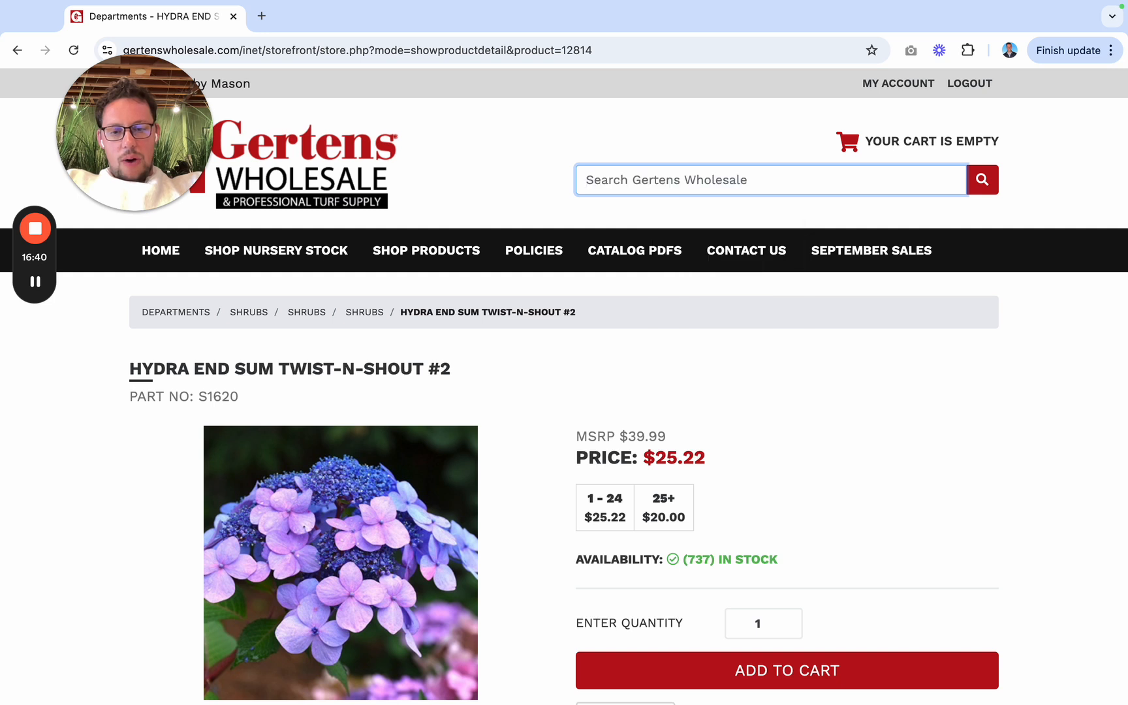
pyautogui.write('hyssop')
pyautogui.click(751, 219)
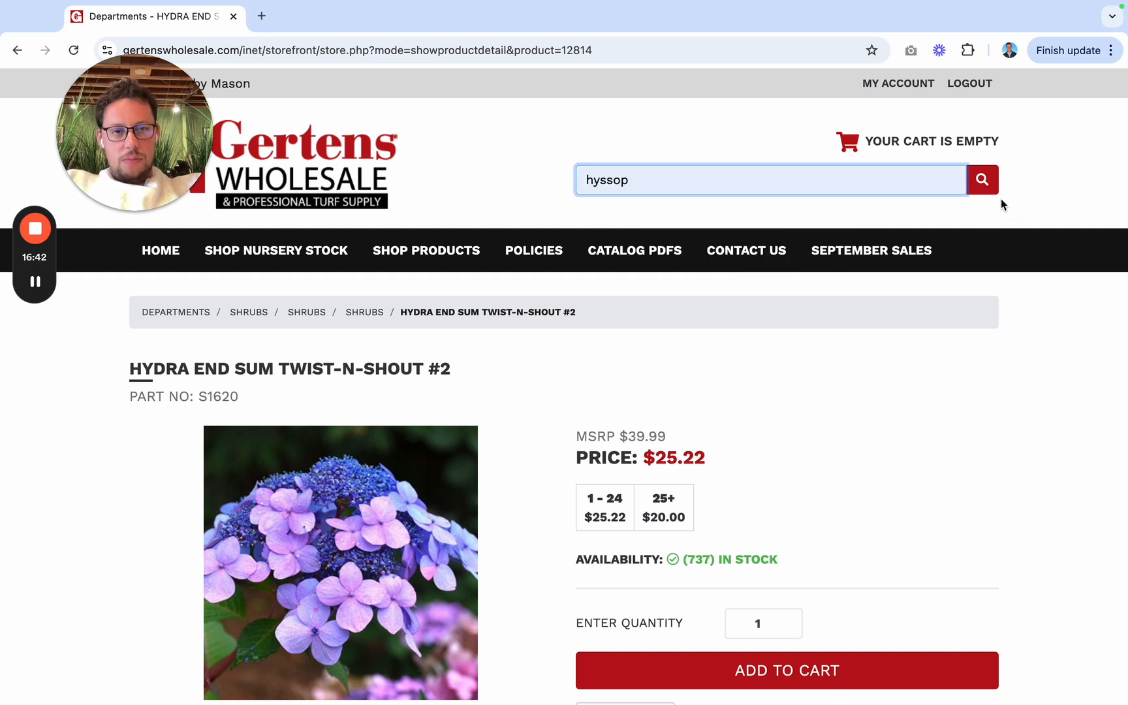
pyautogui.click(987, 188)
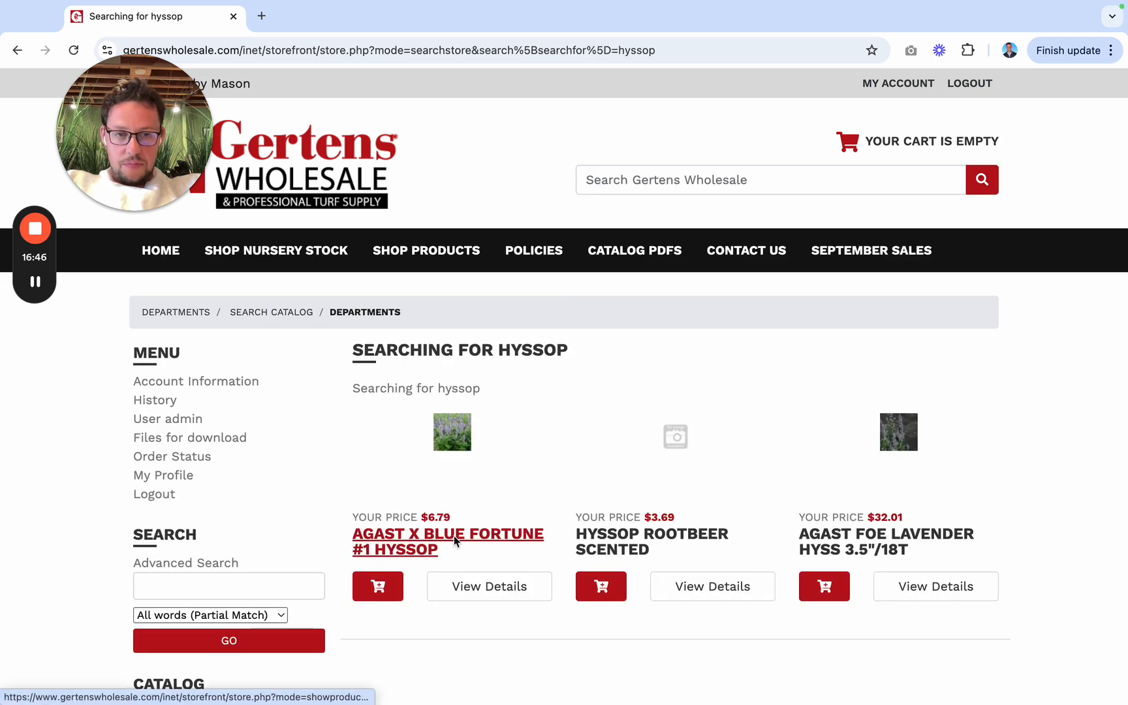
# Step: Open AGAST X BLUE FORTUNE #1 HYSSOP and examine its pricing, mature size and flower color
pyautogui.click(453, 535)
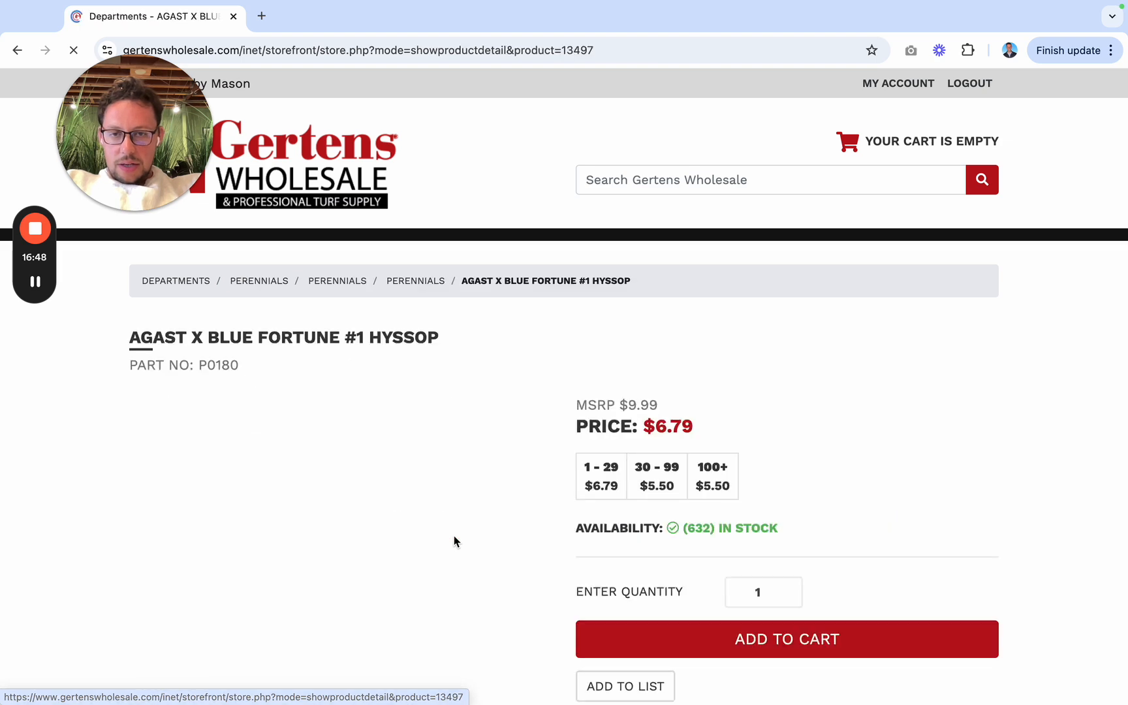
pyautogui.scroll(-5, 424, 587)
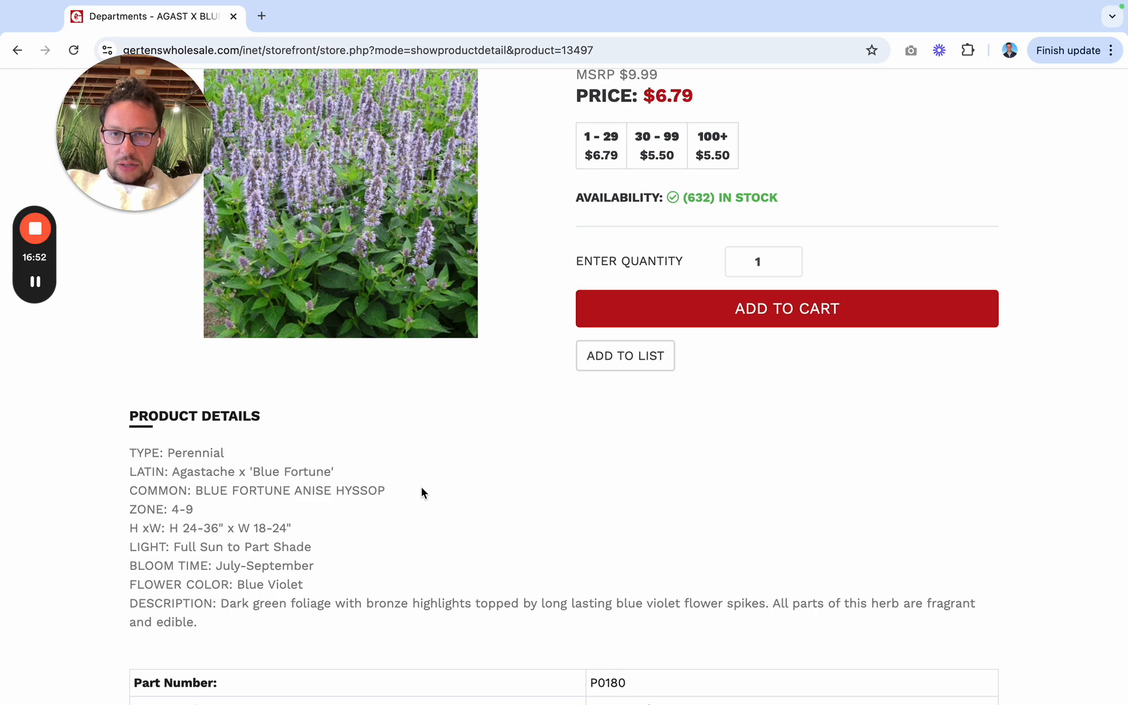
pyautogui.scroll(5, 421, 493)
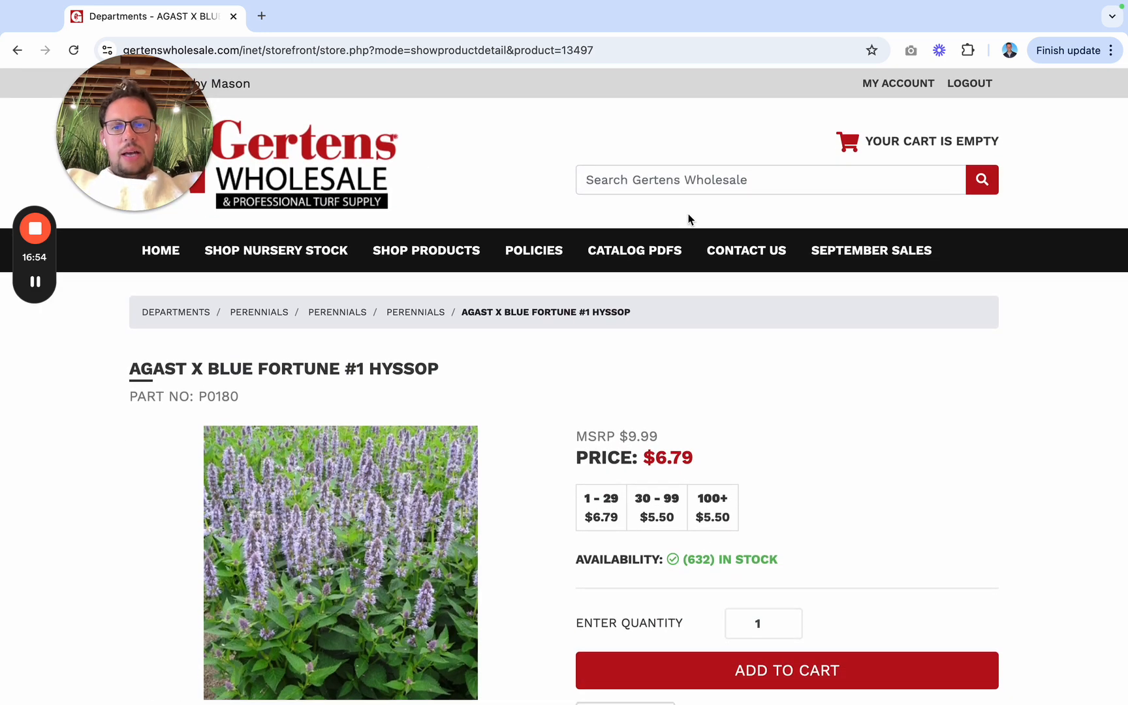
# Step: Search Gertens Wholesale for "indigo"
pyautogui.click(711, 180)
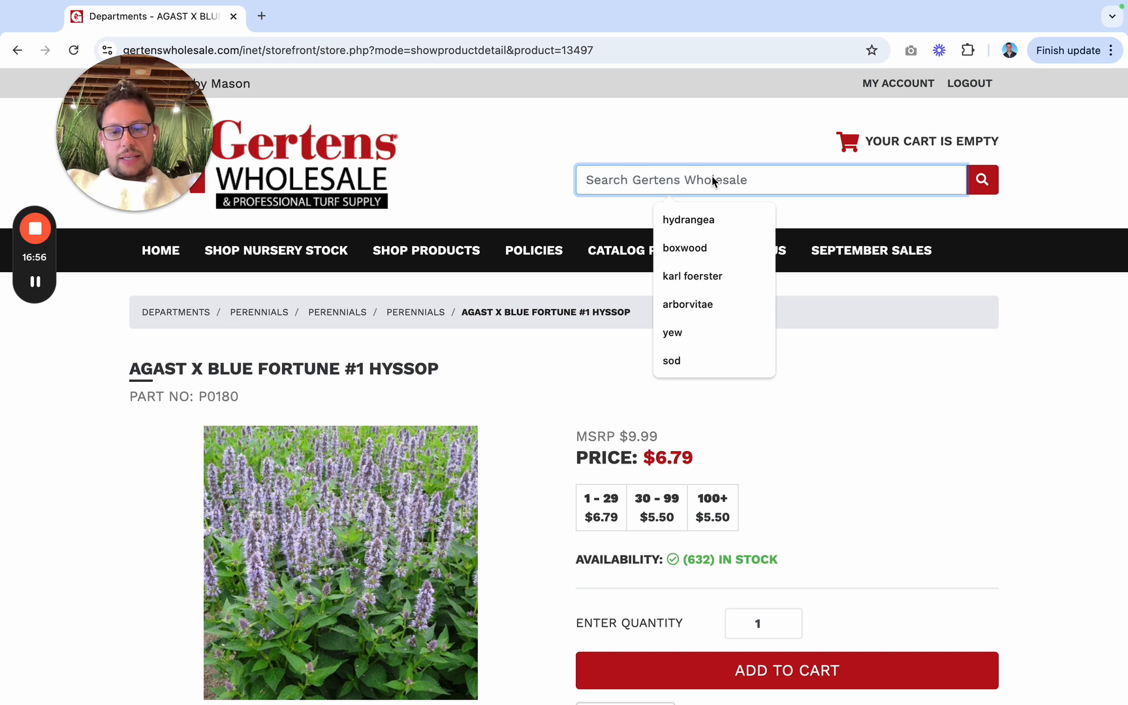
pyautogui.write('d')
pyautogui.press('BackSpace')
pyautogui.write('ind')
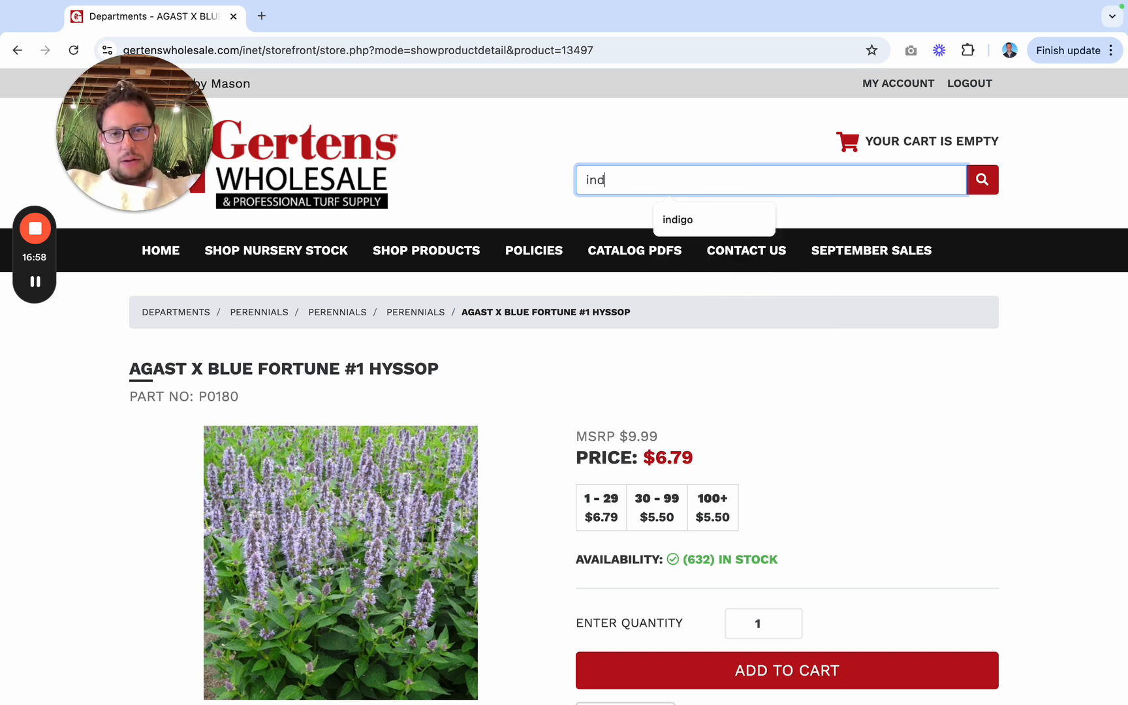
pyautogui.write('igo')
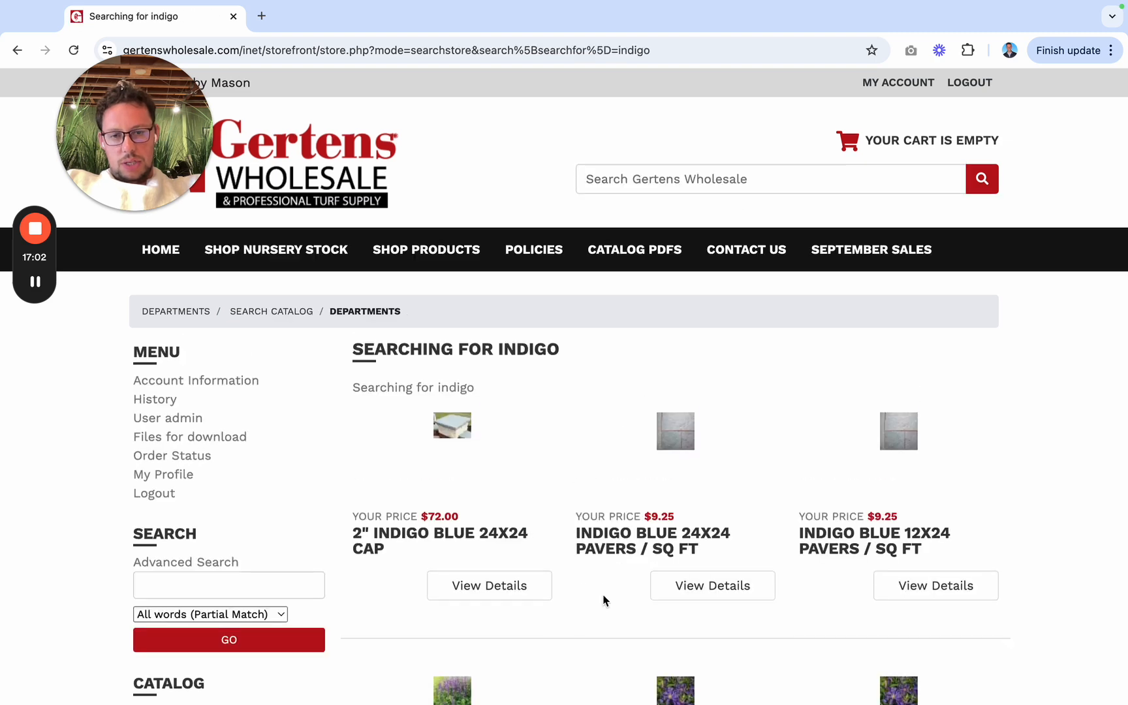
# Step: Open BAPTISIA AUS FALSE INDIGO #1 from the search results and examine its pricing, mature size and flower color
pyautogui.scroll(-7, 603, 599)
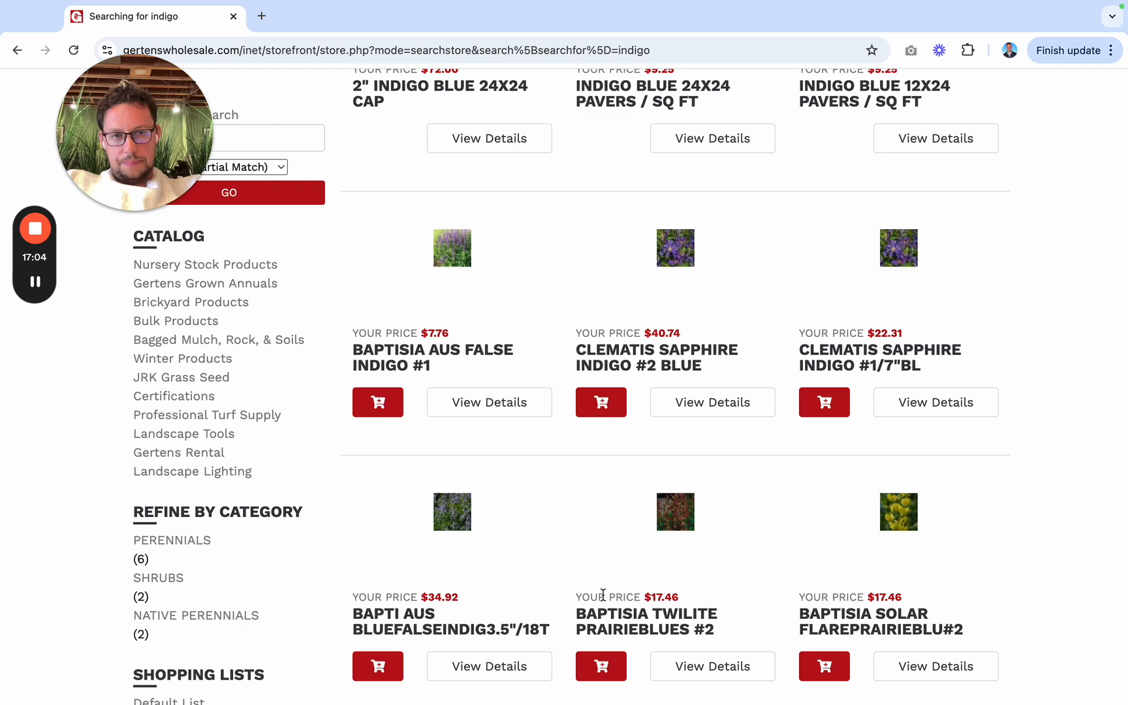
pyautogui.click(449, 356)
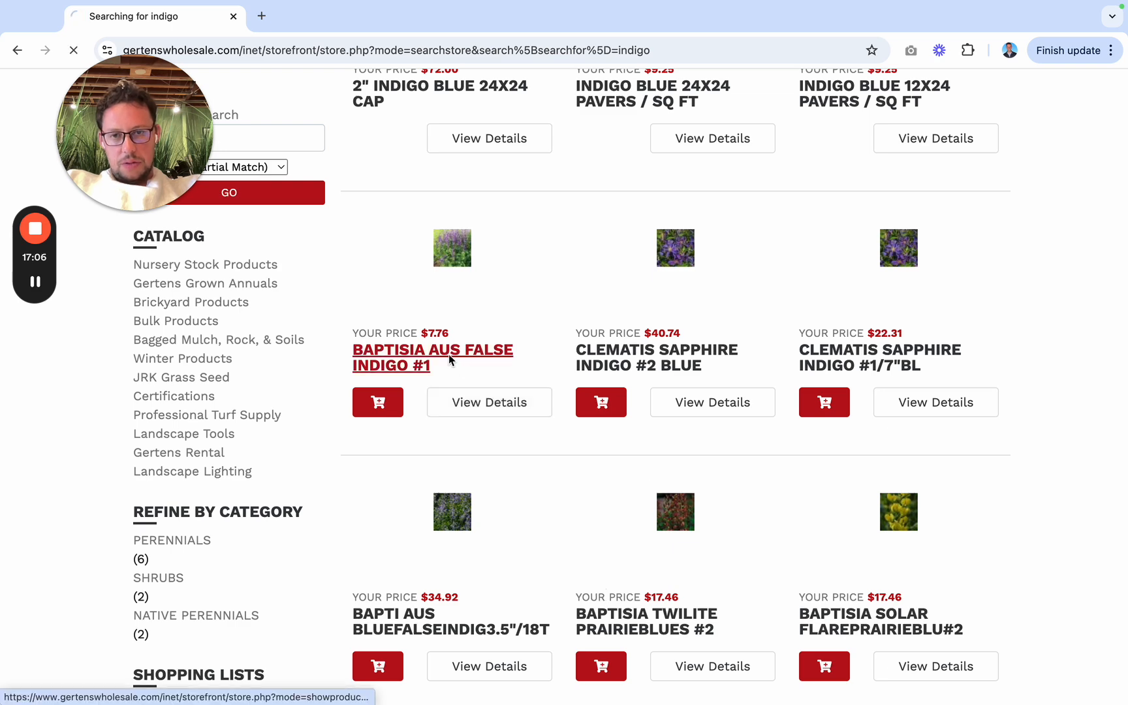
pyautogui.scroll(-3, 445, 541)
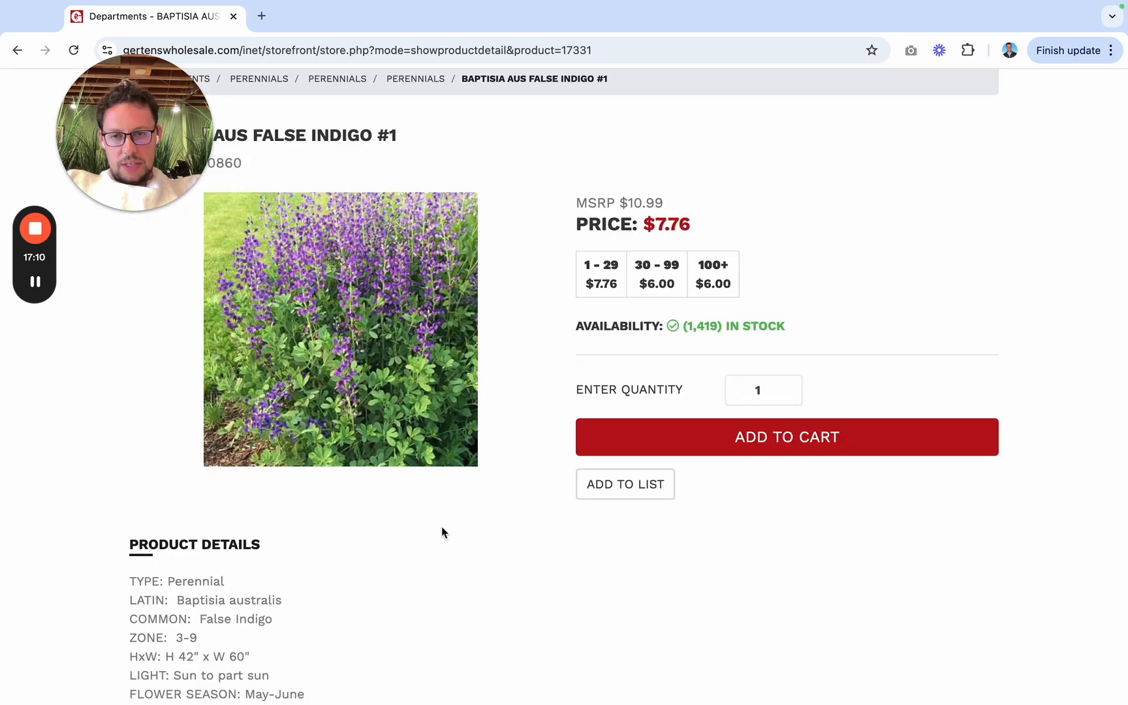
pyautogui.scroll(-5, 442, 527)
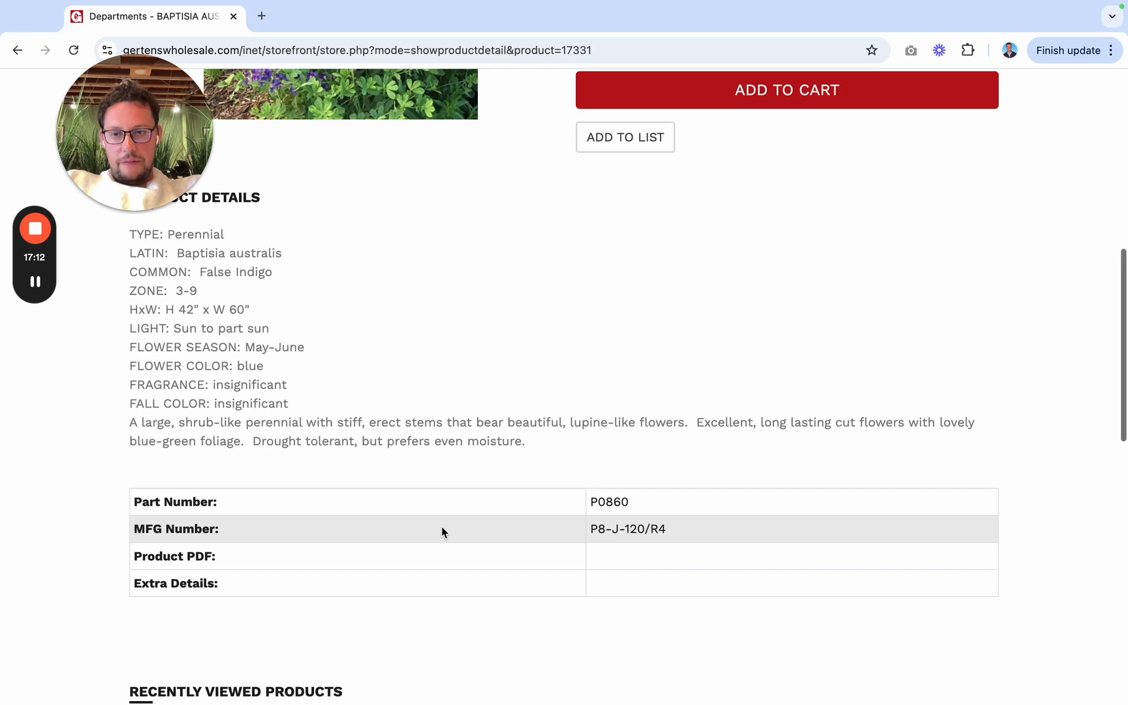
# Step: Search Gertens Wholesale for "sage" and look through the first page of results for a suitable perennial
pyautogui.scroll(9, 442, 528)
pyautogui.click(611, 180)
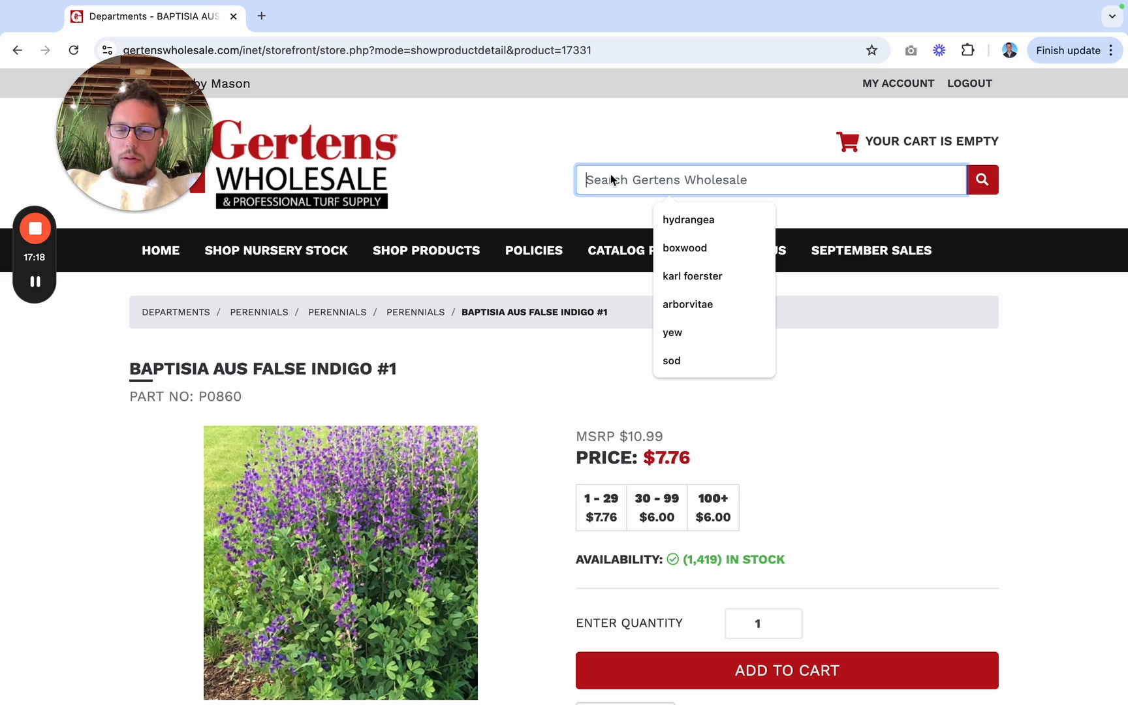
pyautogui.write('sage')
pyautogui.press('Return')
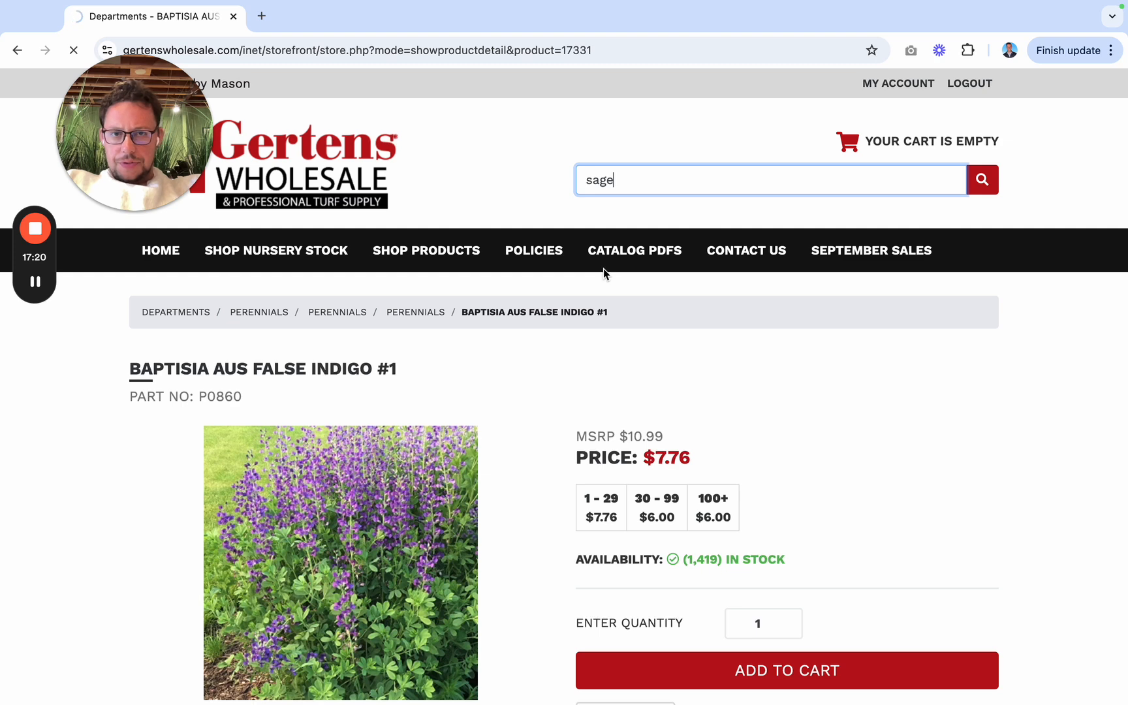
pyautogui.scroll(-1, 552, 483)
pyautogui.scroll(-3, 552, 481)
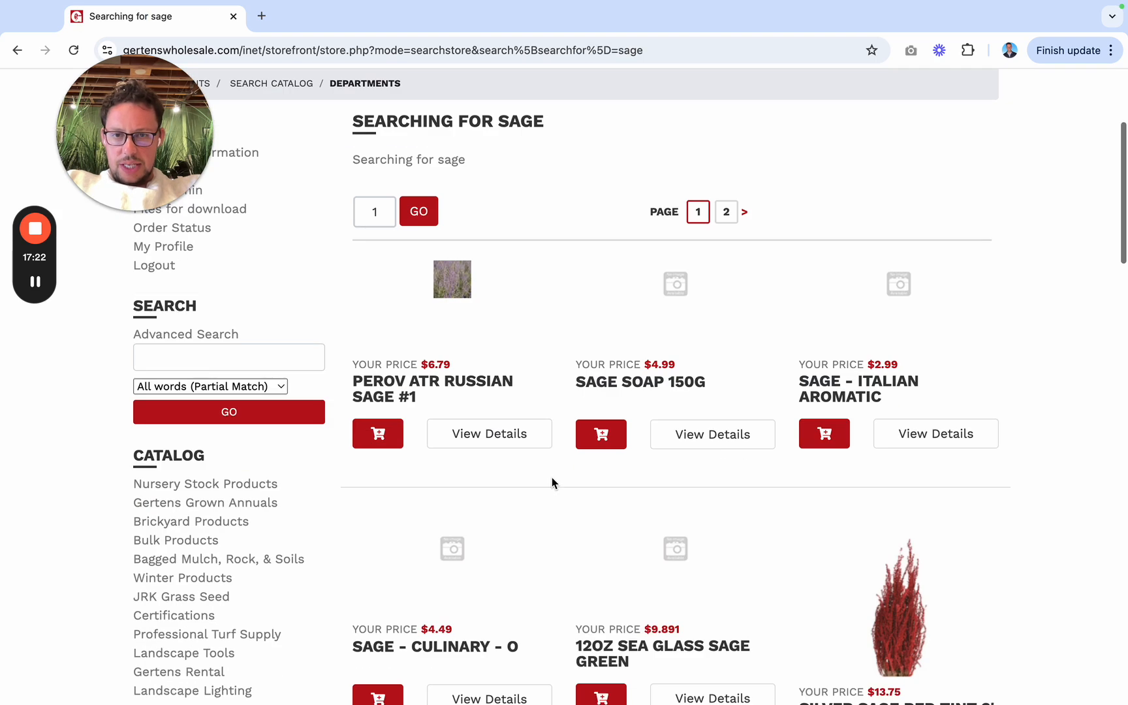
pyautogui.scroll(-7, 501, 453)
pyautogui.scroll(-9, 499, 452)
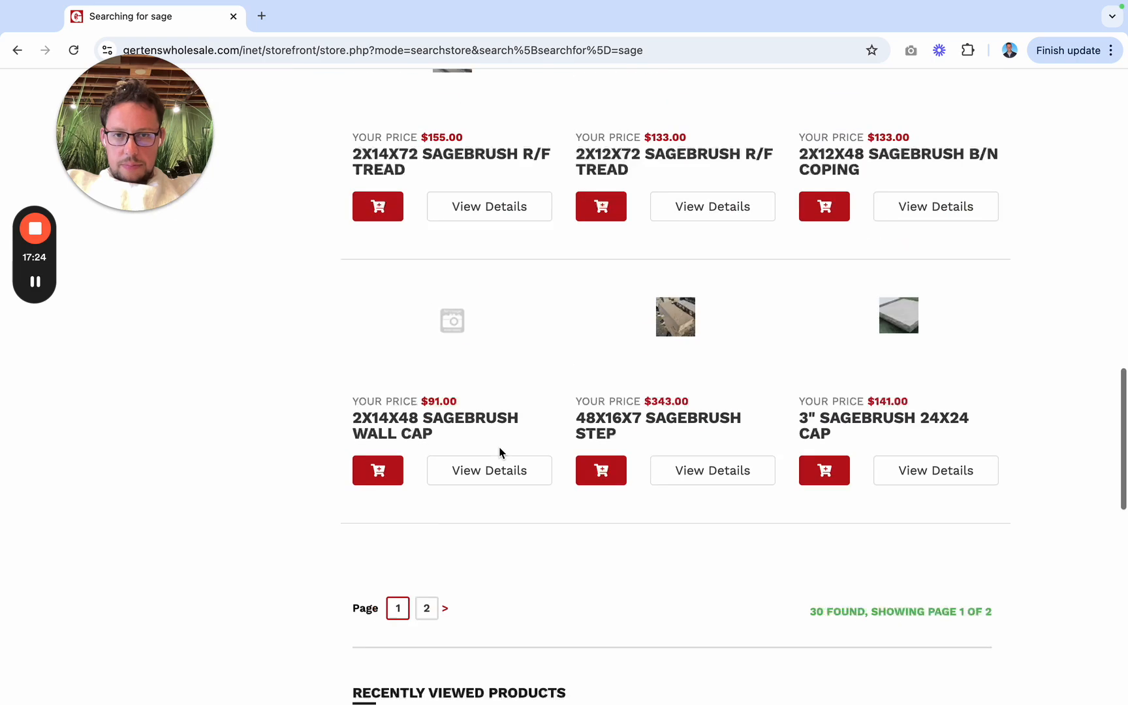
pyautogui.scroll(4, 499, 451)
# Step: Switch to Preview, replace the open 005 design render with render 004, and examine the purple perennials in the front bed
pyautogui.hotkey('ctrl', 'Left')
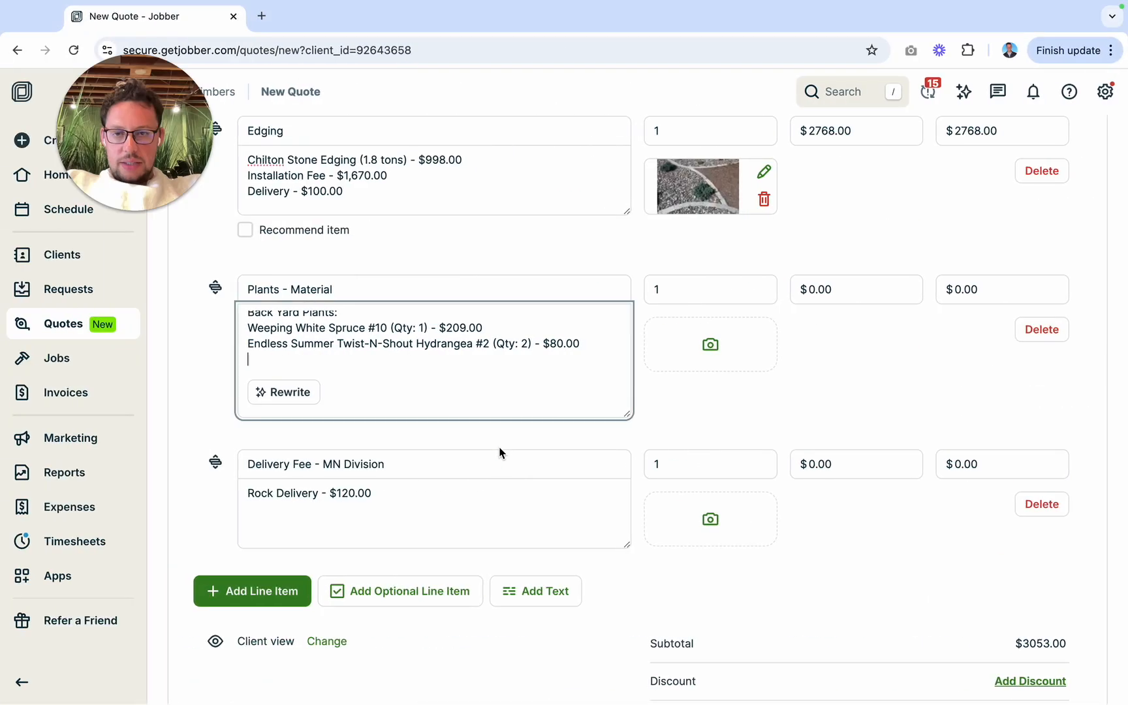
pyautogui.hotkey('ctrl', 'Left')
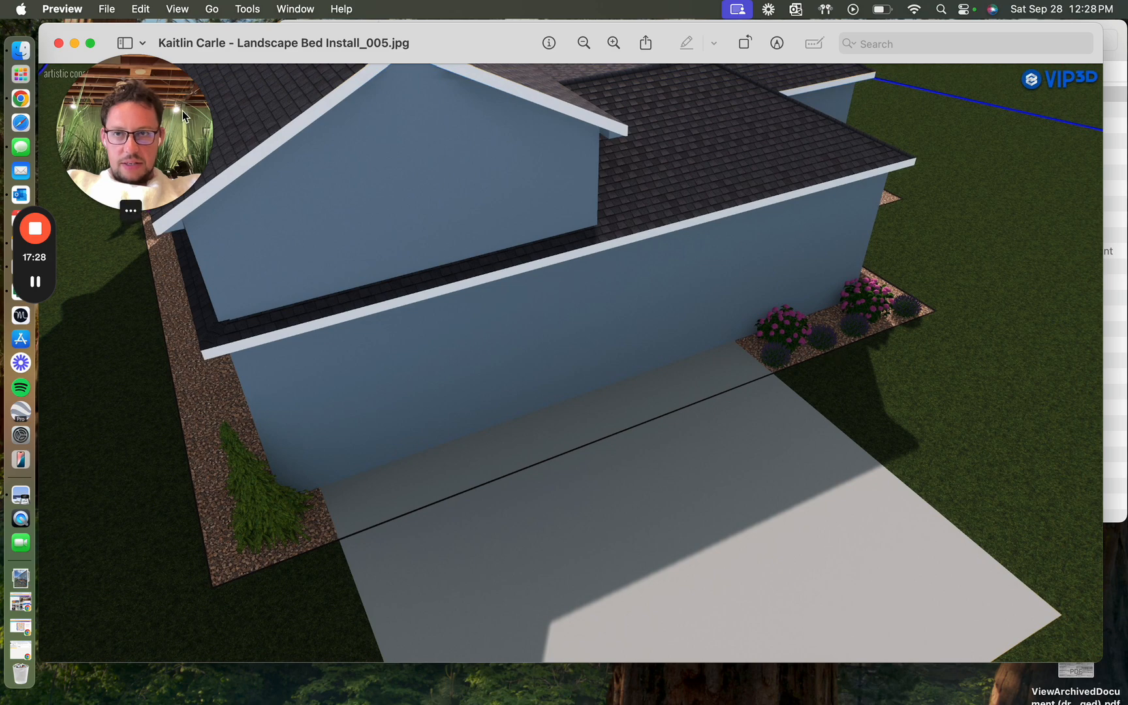
pyautogui.click(58, 43)
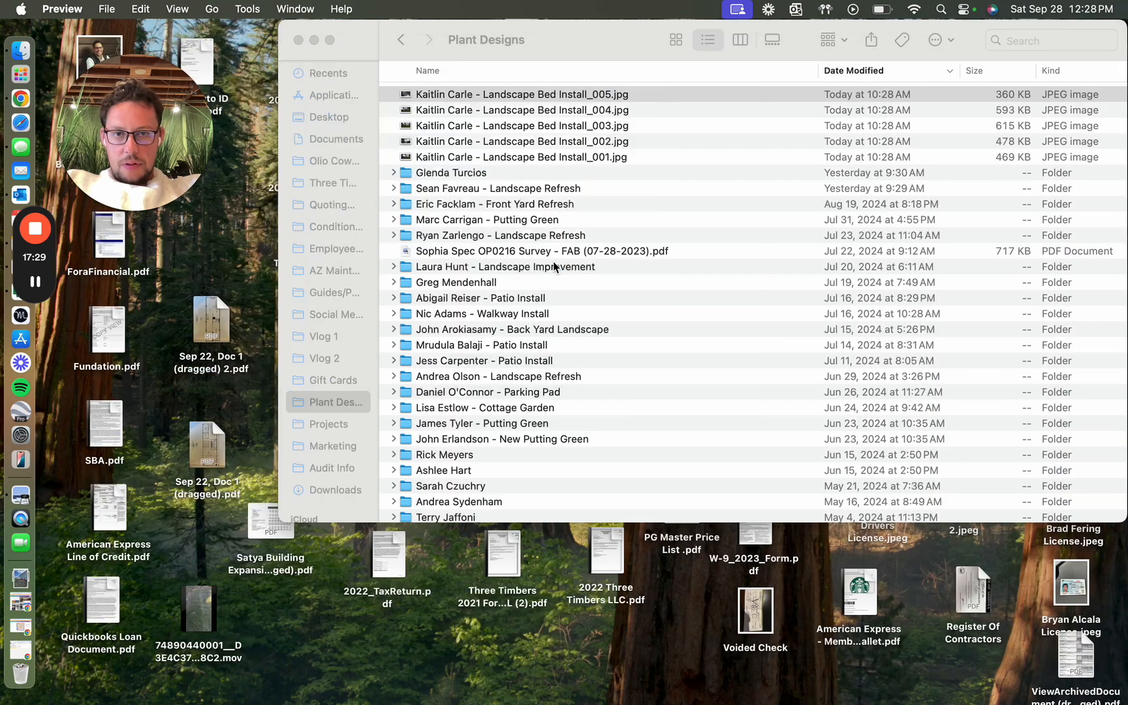
pyautogui.click(453, 111)
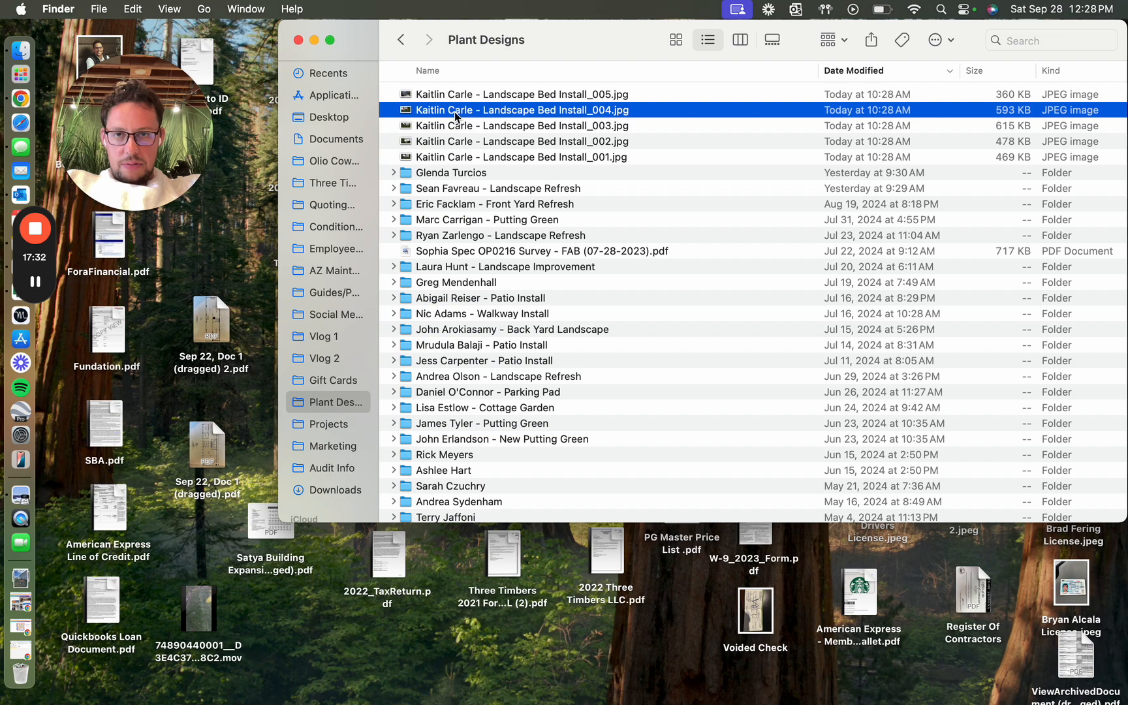
pyautogui.doubleClick(455, 112)
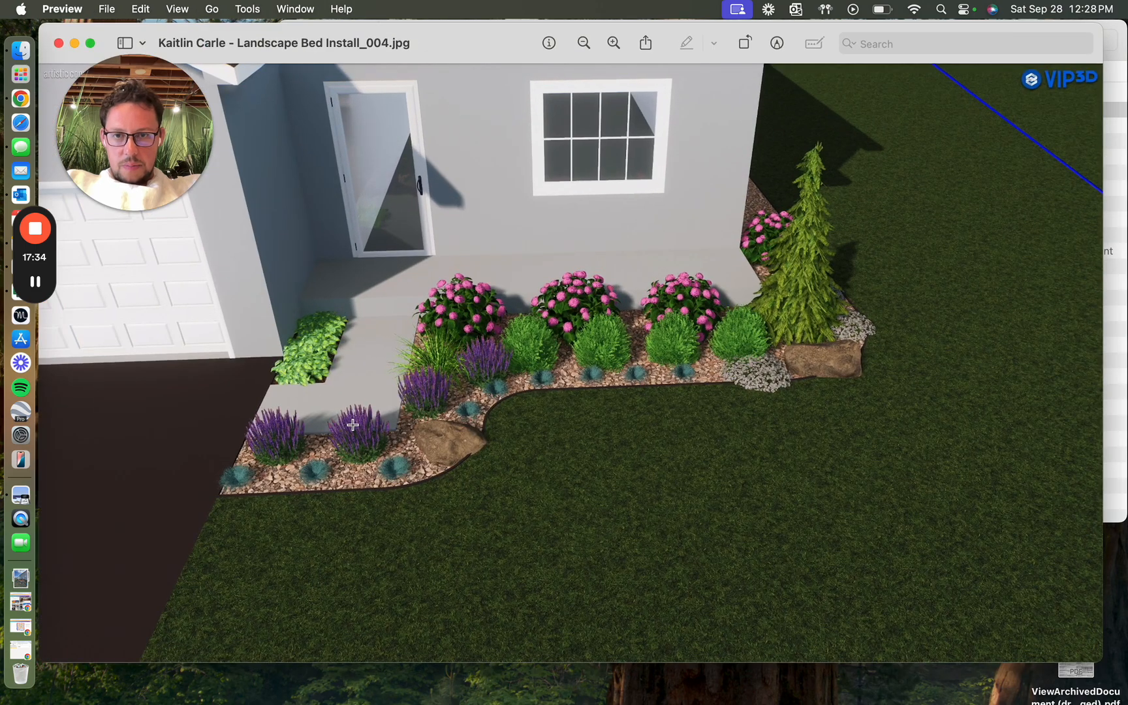
pyautogui.scroll(5, 353, 424)
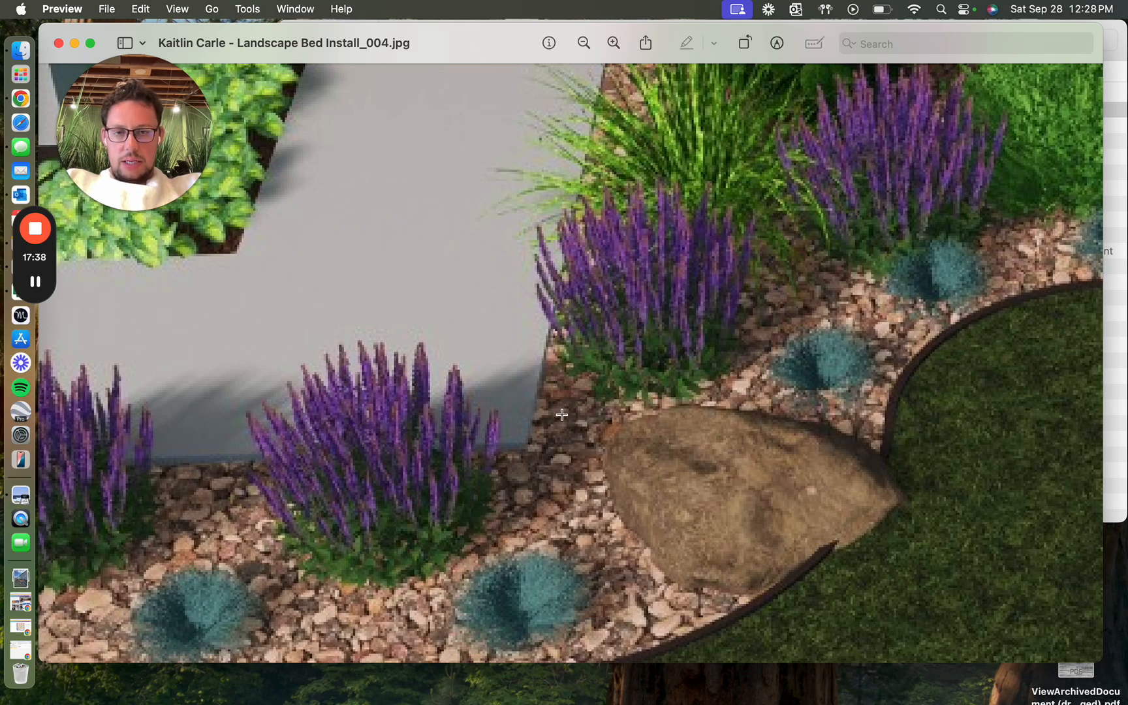
pyautogui.scroll(-6, 561, 414)
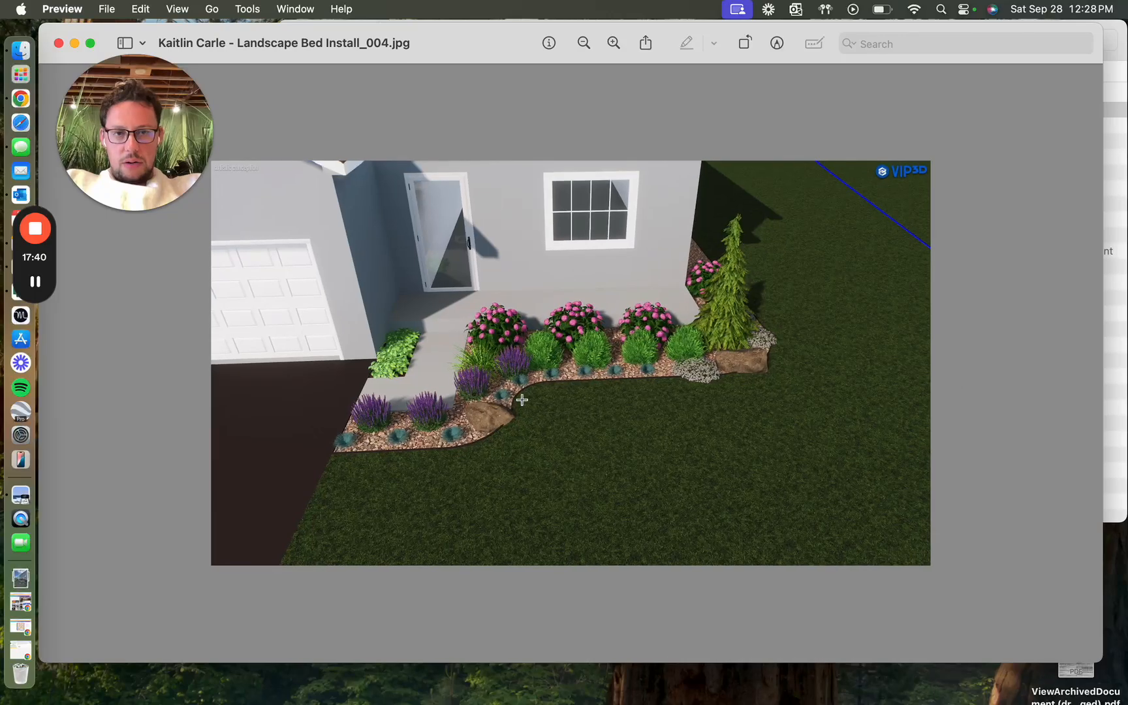
# Step: Return to Gertens Wholesale, finish checking the sage results, and search for "hyssop" again
pyautogui.hotkey('ctrl', 'Right')
pyautogui.hotkey('ctrl', 'Right')
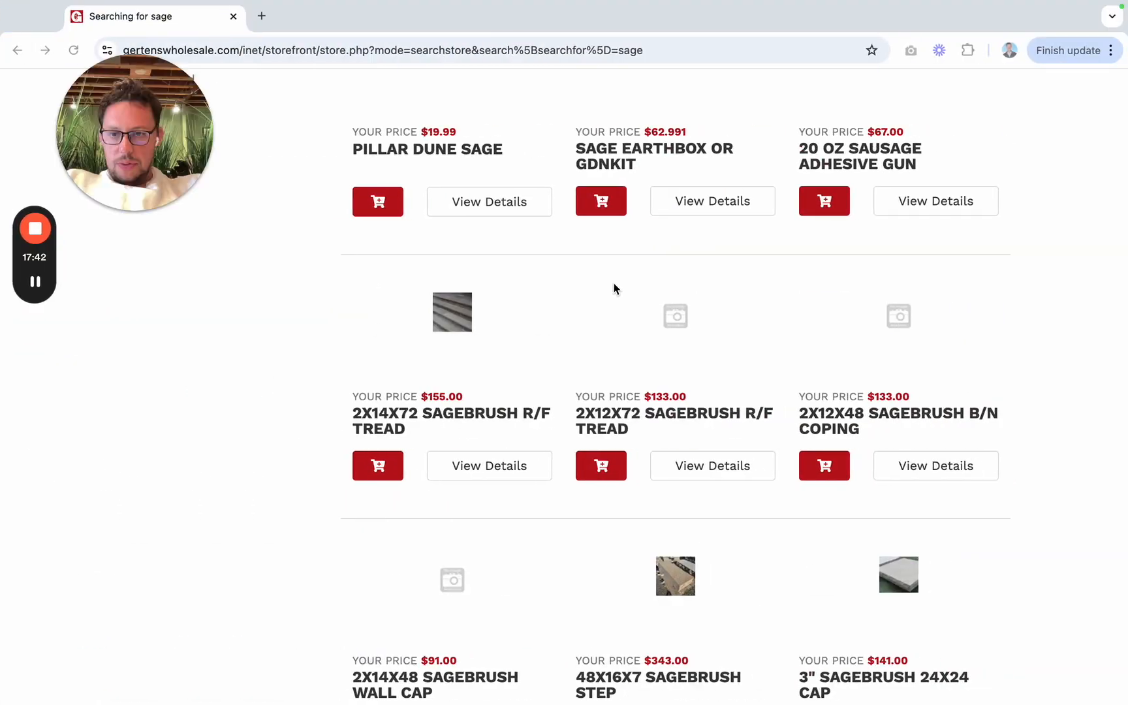
pyautogui.scroll(-10, 614, 288)
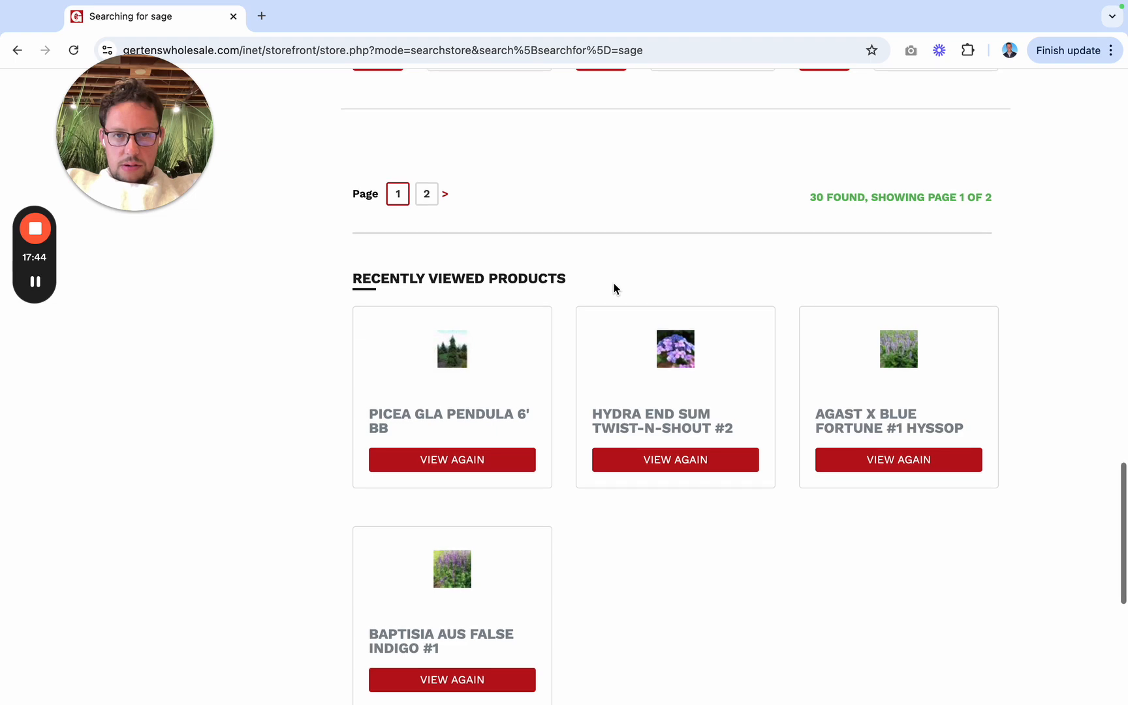
pyautogui.scroll(10, 613, 280)
pyautogui.click(785, 191)
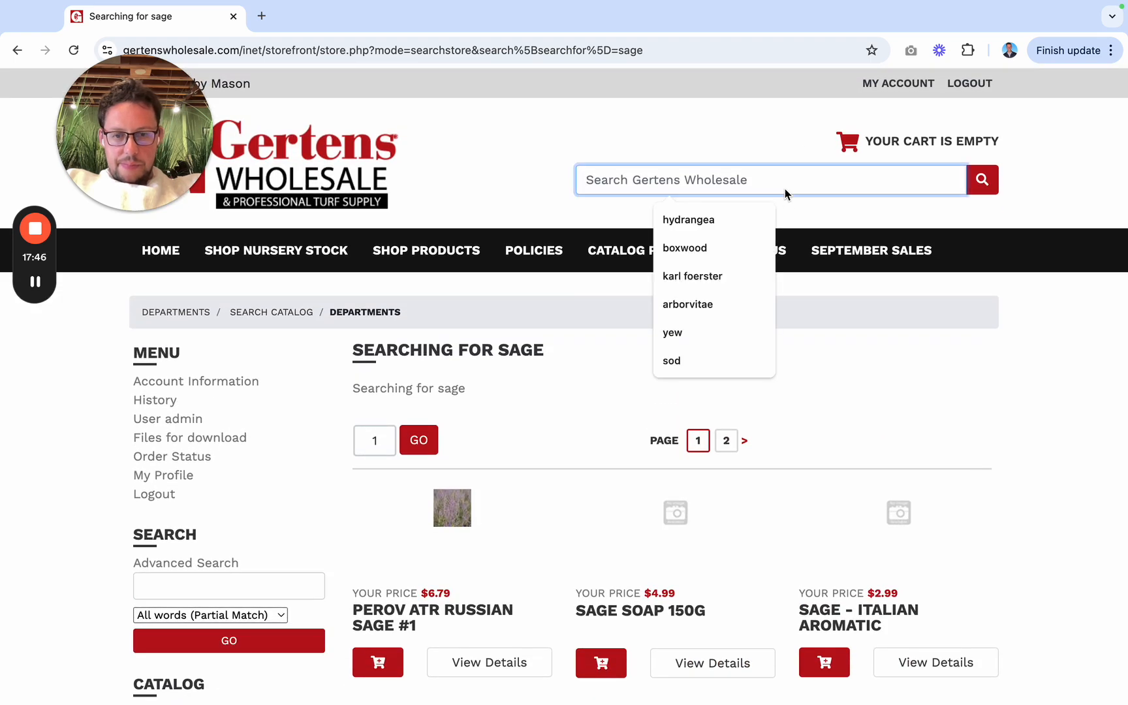
pyautogui.write('hyssop')
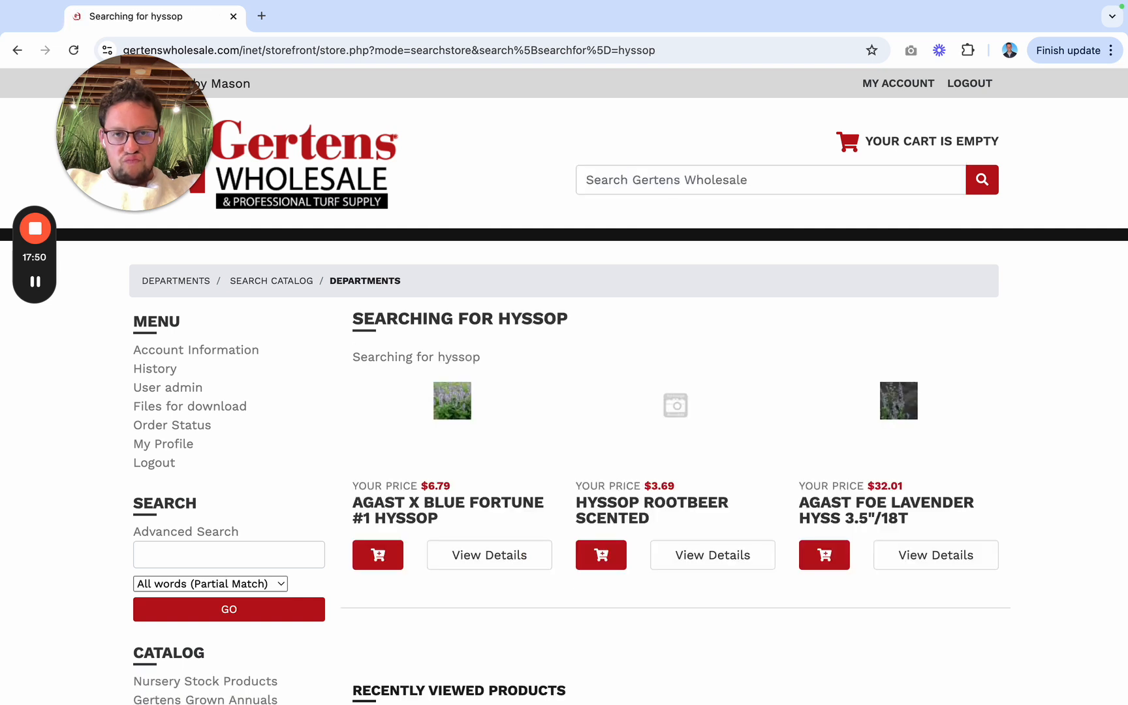
# Step: Reopen AGAST X BLUE FORTUNE #1 HYSSOP and examine its photo, price, size and bloom details
pyautogui.scroll(-3, 933, 418)
pyautogui.scroll(-2, 932, 418)
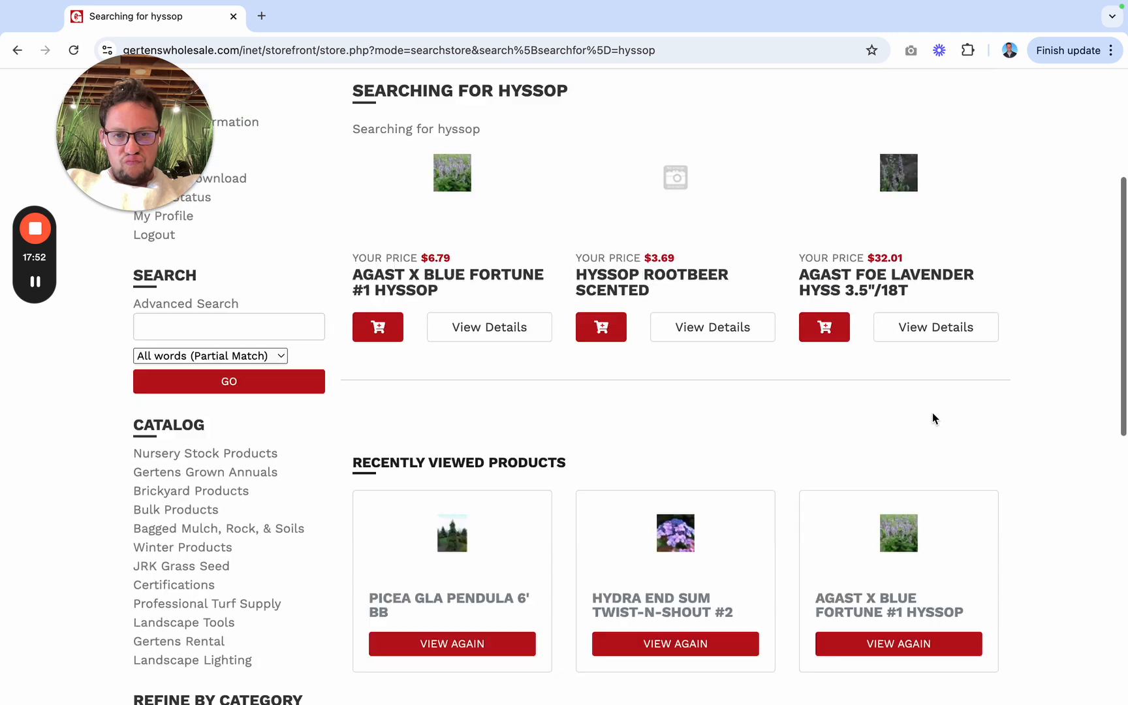
pyautogui.click(412, 295)
pyautogui.scroll(-2, 425, 440)
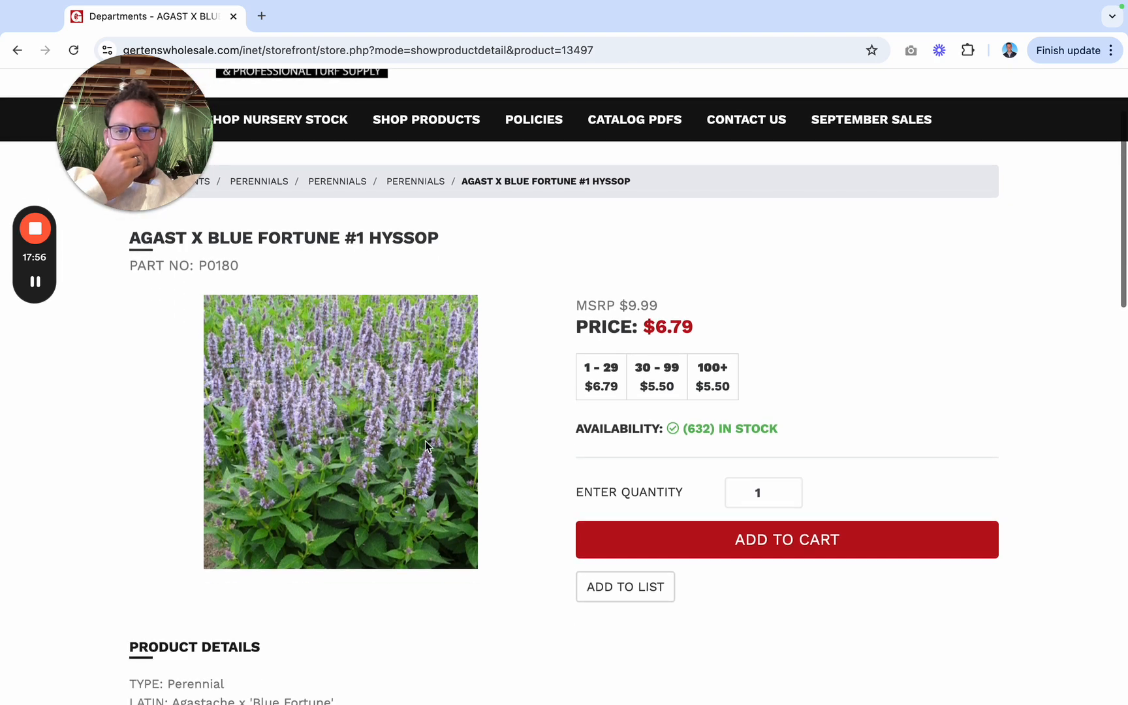
pyautogui.scroll(-2, 425, 440)
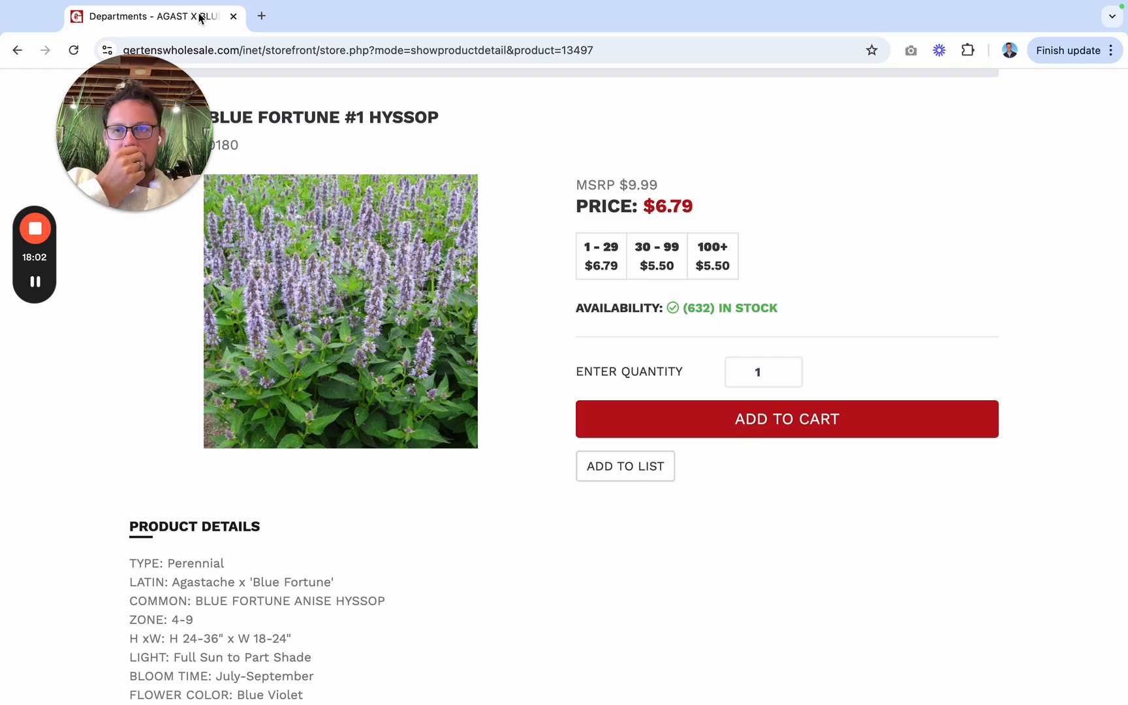
# Step: Search Google for "blue fortune hyssop" in a new browser tab
pyautogui.click(261, 15)
pyautogui.write('blue f')
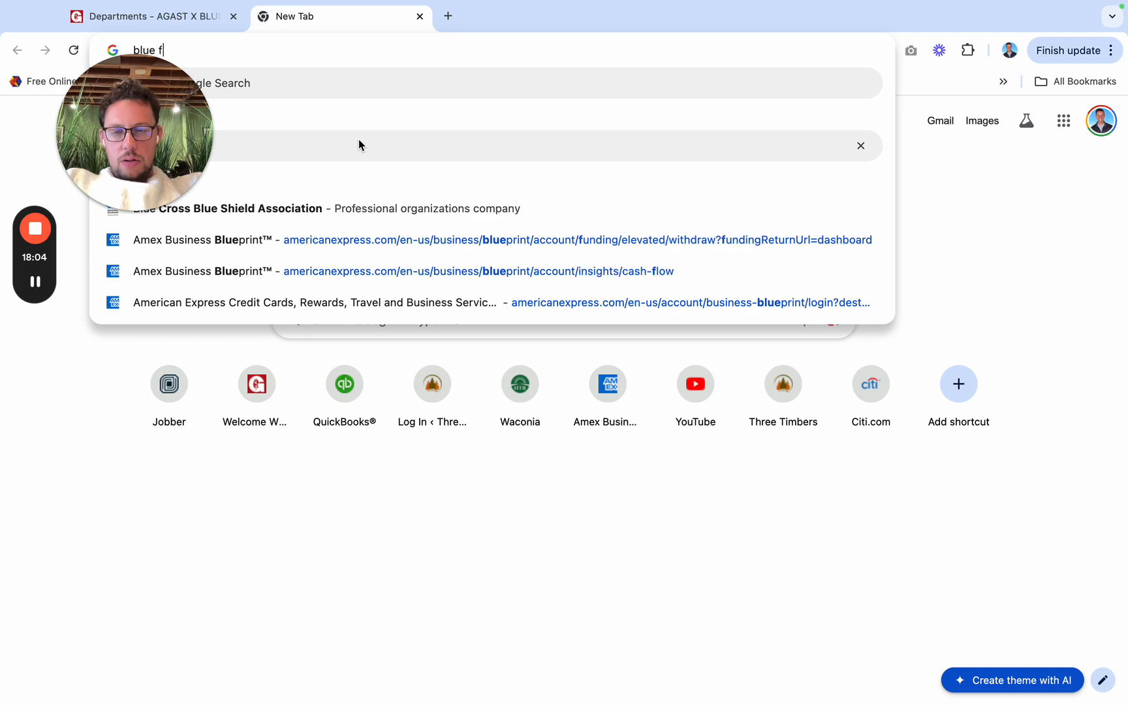
pyautogui.write('ortune hyssop')
pyautogui.press('Return')
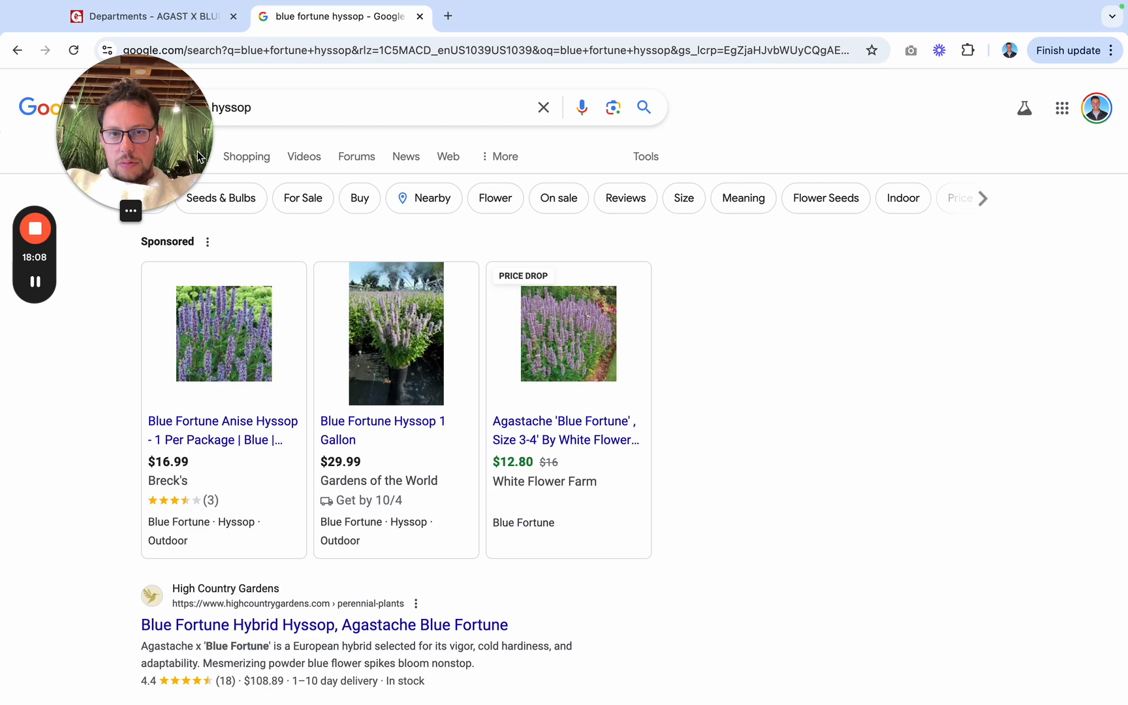
# Step: Browse the image results for blue fortune hyssop to judge the plant's color and growth habit
pyautogui.moveTo(150, 192); pyautogui.dragTo(150, 650)
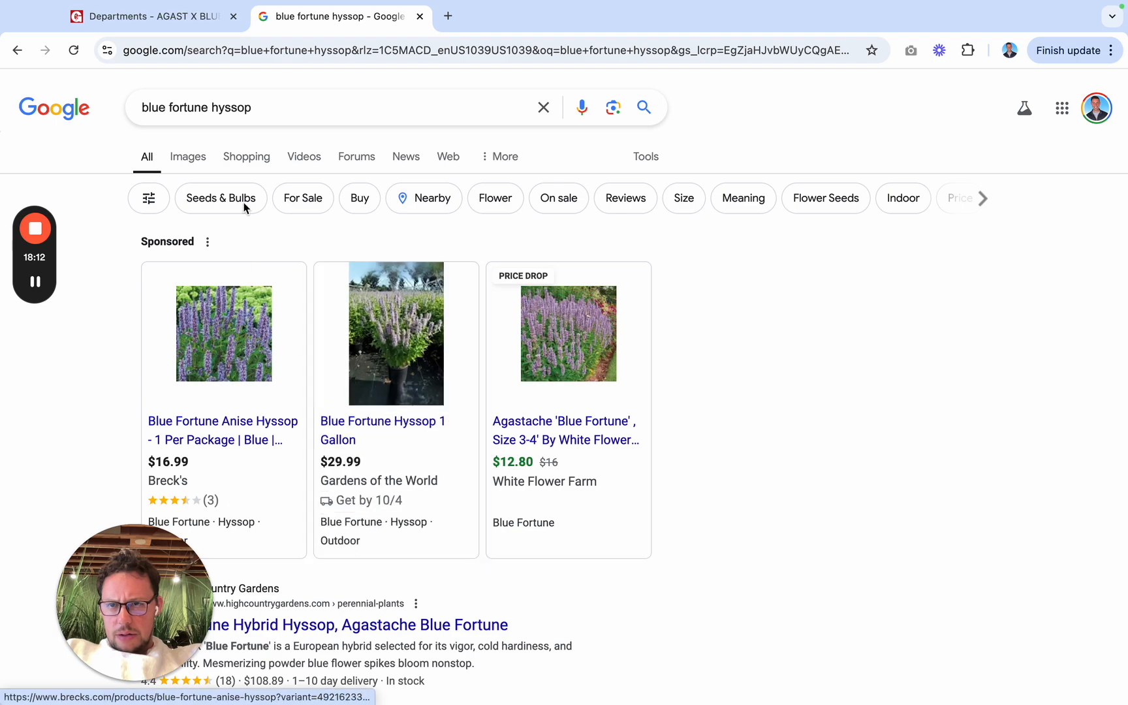
pyautogui.click(201, 163)
pyautogui.scroll(-4, 486, 382)
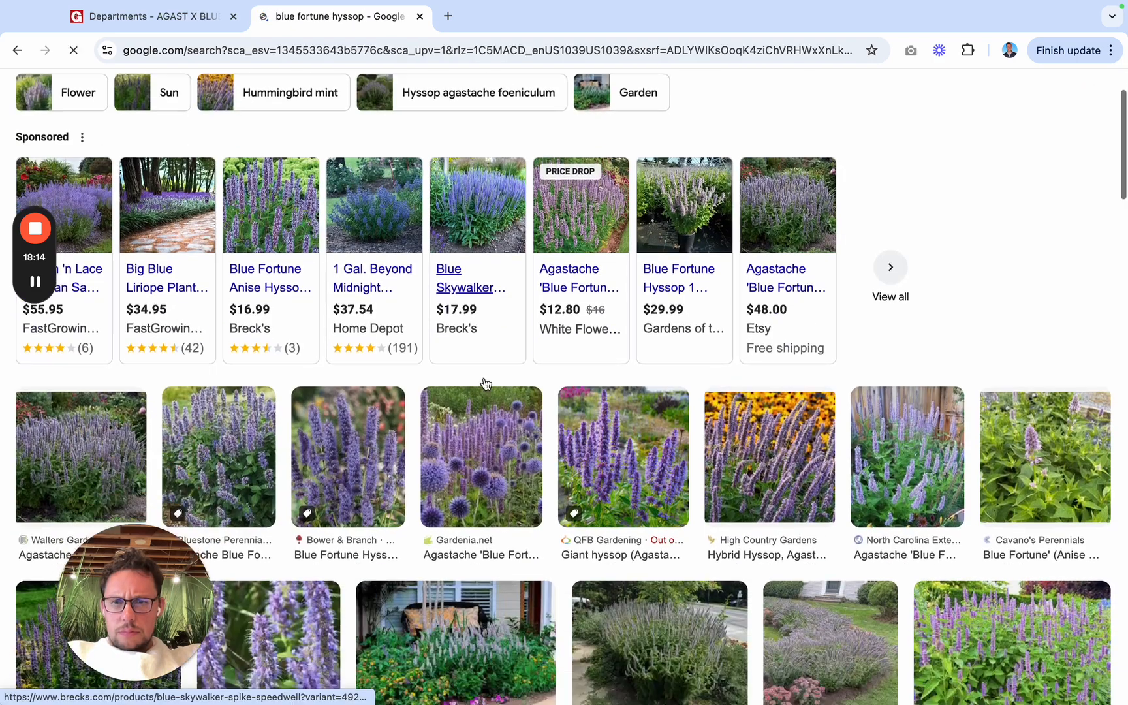
pyautogui.scroll(-2, 485, 383)
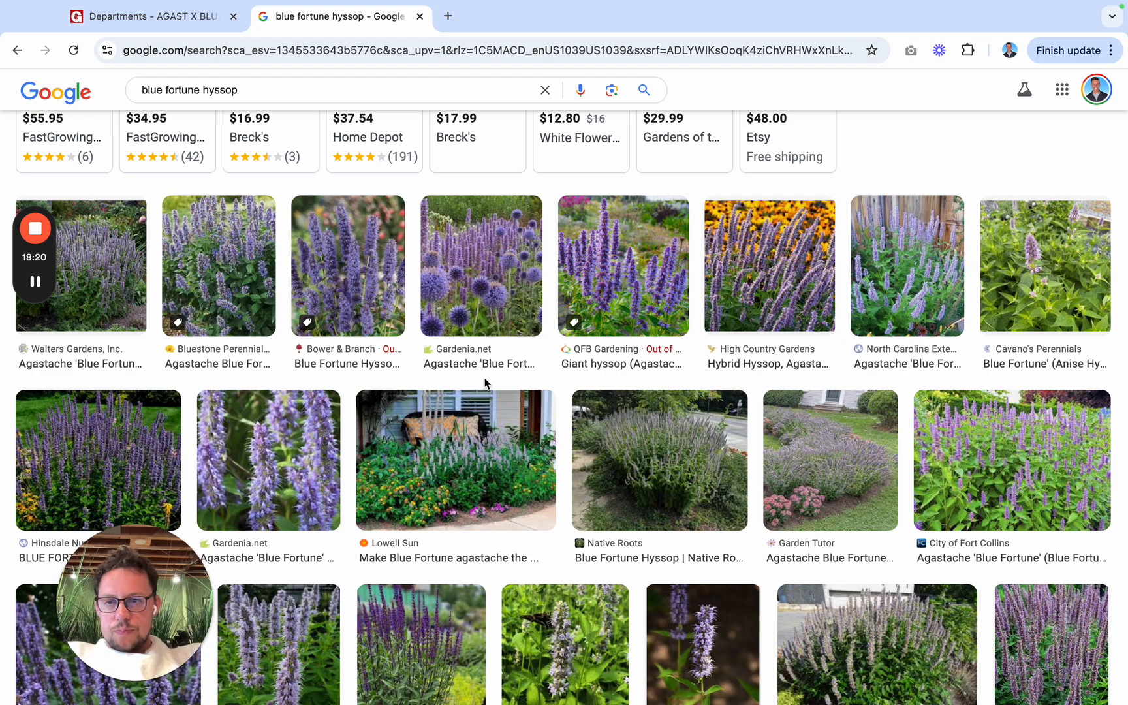
pyautogui.scroll(-1, 485, 382)
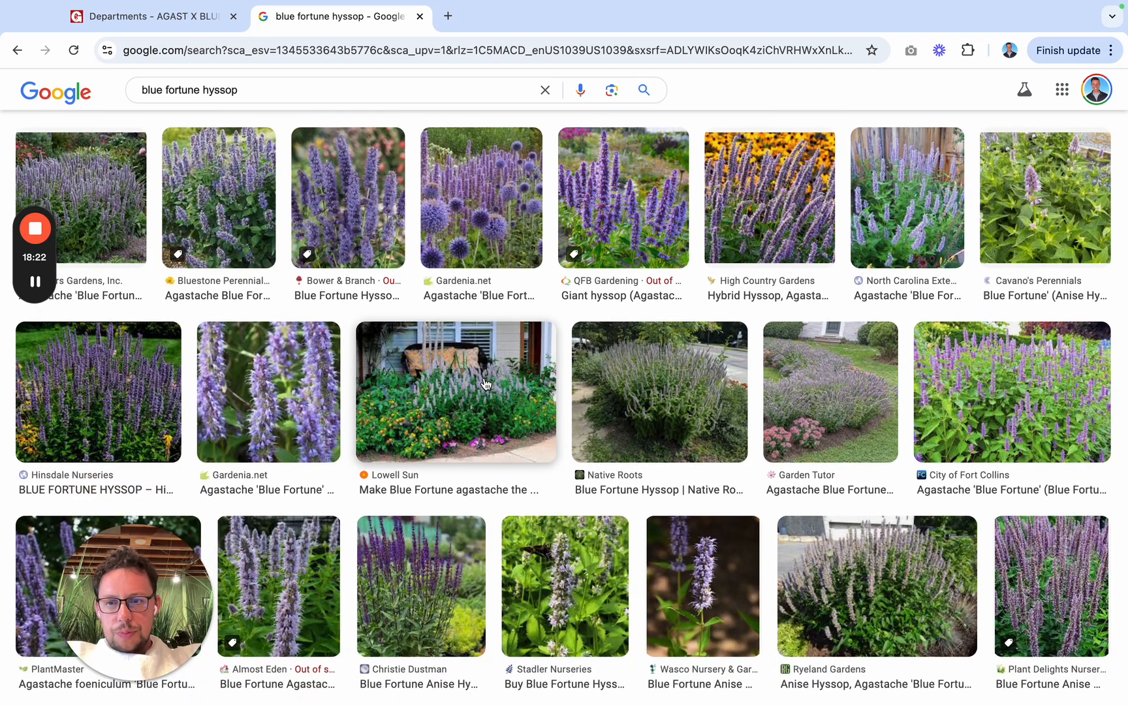
pyautogui.scroll(-3, 485, 383)
pyautogui.scroll(-5, 486, 383)
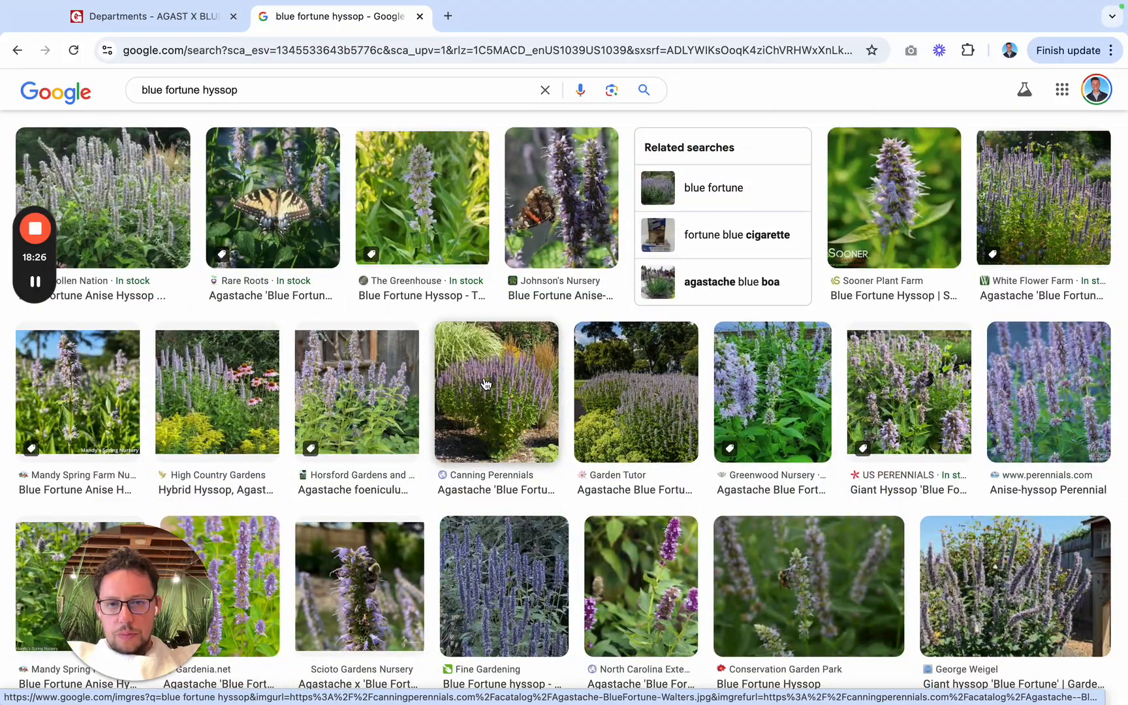
pyautogui.scroll(10, 470, 312)
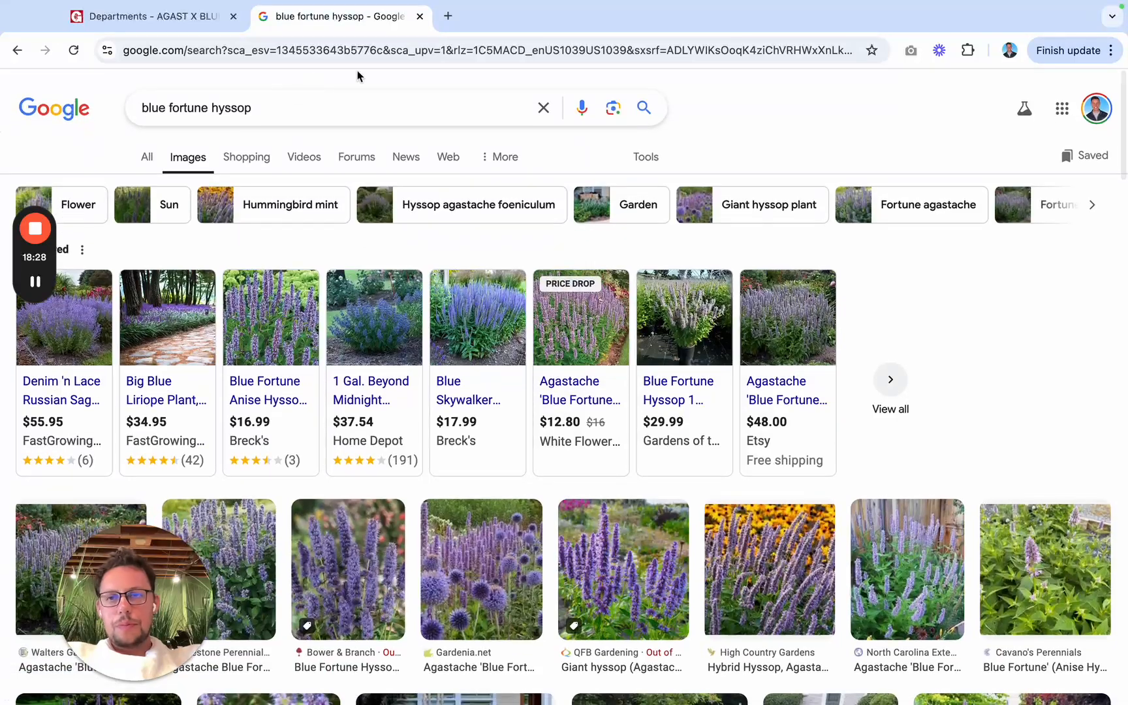
# Step: Go back to Gertens Wholesale, search for "allium", and open ALLIUM MILLENIUM #1
pyautogui.click(211, 33)
pyautogui.scroll(5, 644, 256)
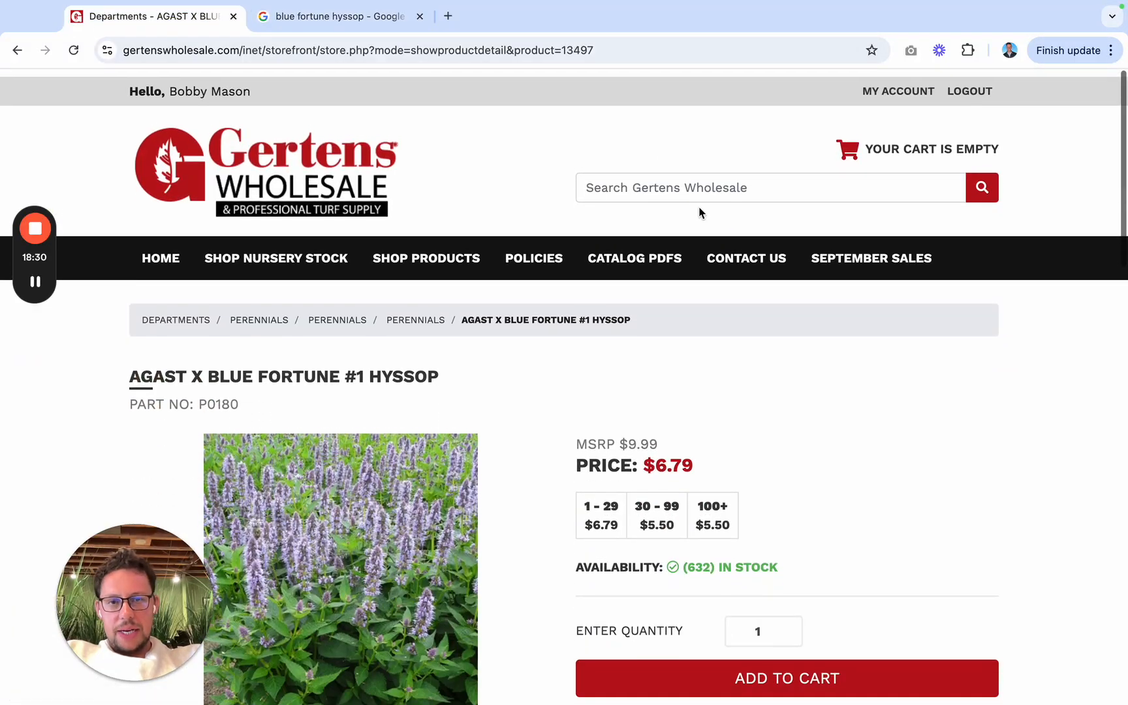
pyautogui.click(699, 179)
pyautogui.write('allium')
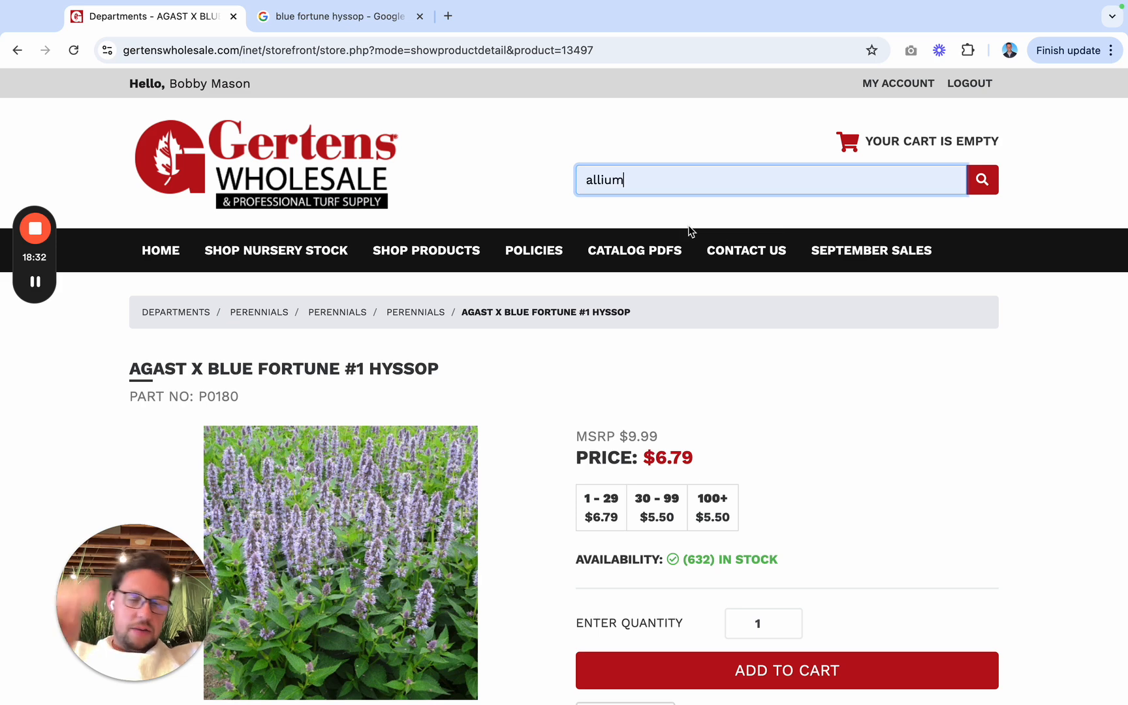
pyautogui.click(980, 184)
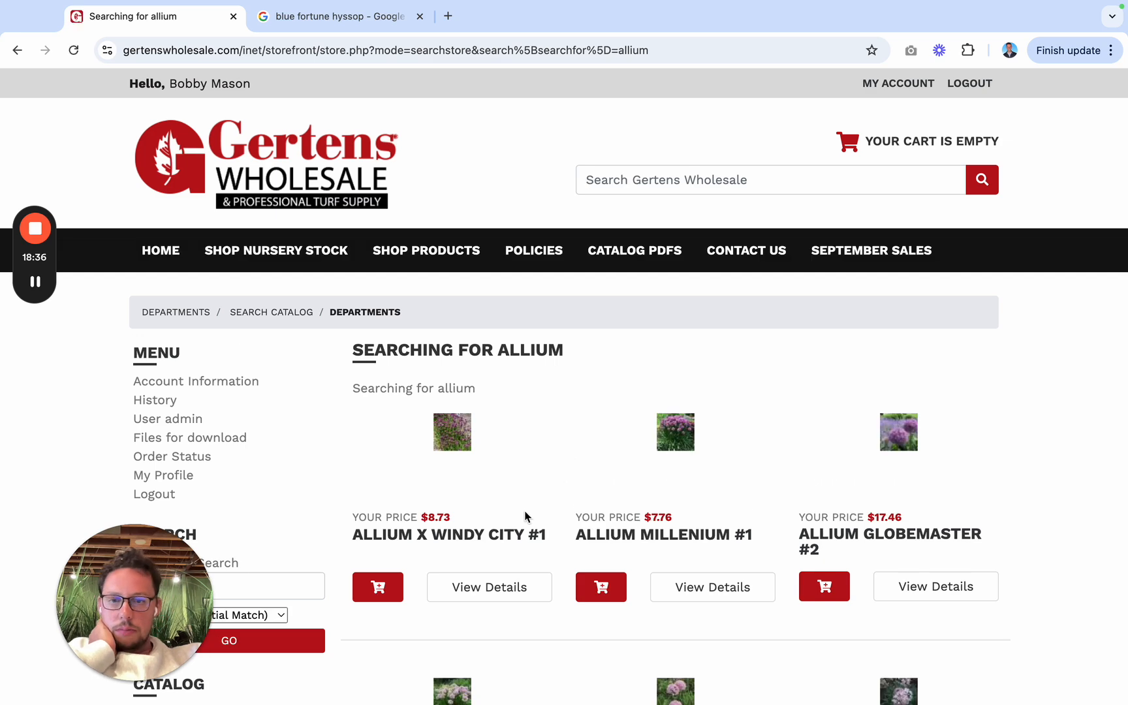
pyautogui.scroll(-4, 638, 537)
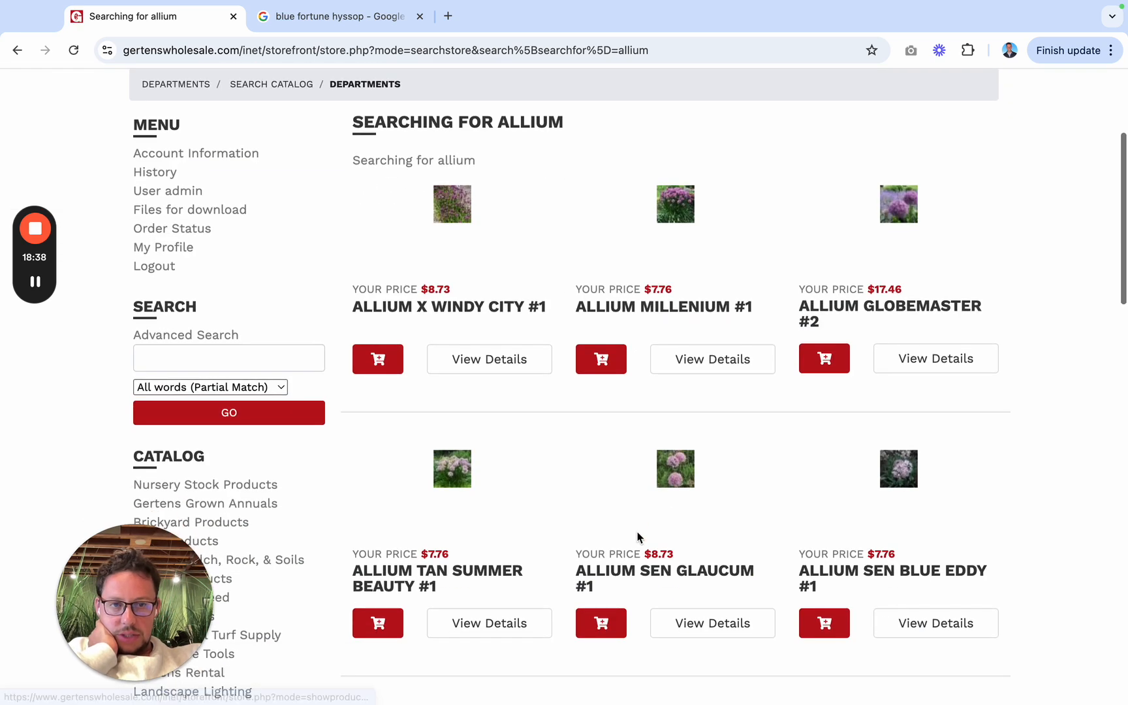
pyautogui.click(667, 308)
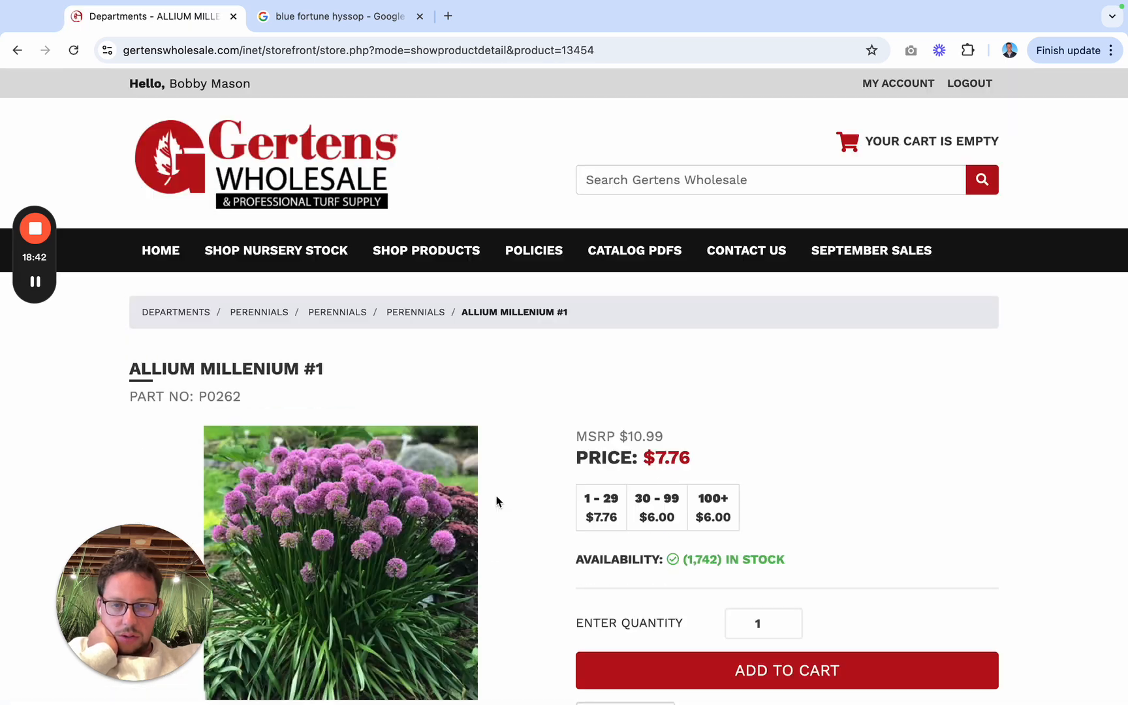
# Step: Examine the photo, pricing and product details of ALLIUM MILLENIUM #1
pyautogui.scroll(-6, 496, 501)
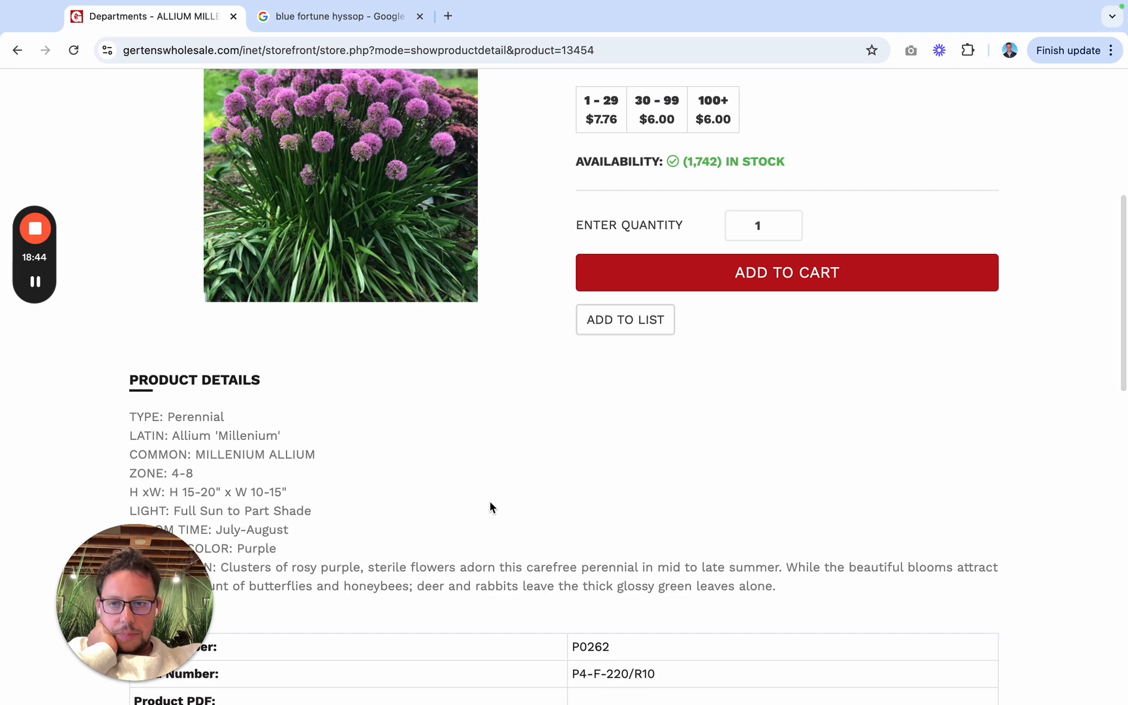
pyautogui.moveTo(169, 579); pyautogui.dragTo(155, 58)
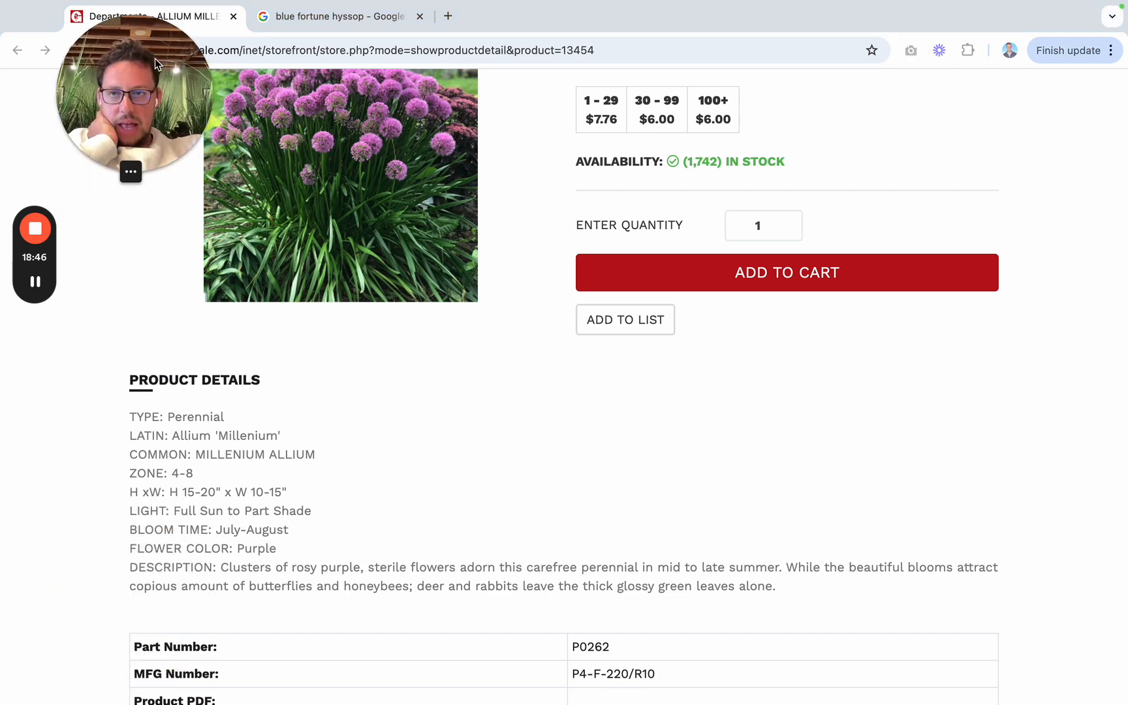
pyautogui.scroll(4, 297, 352)
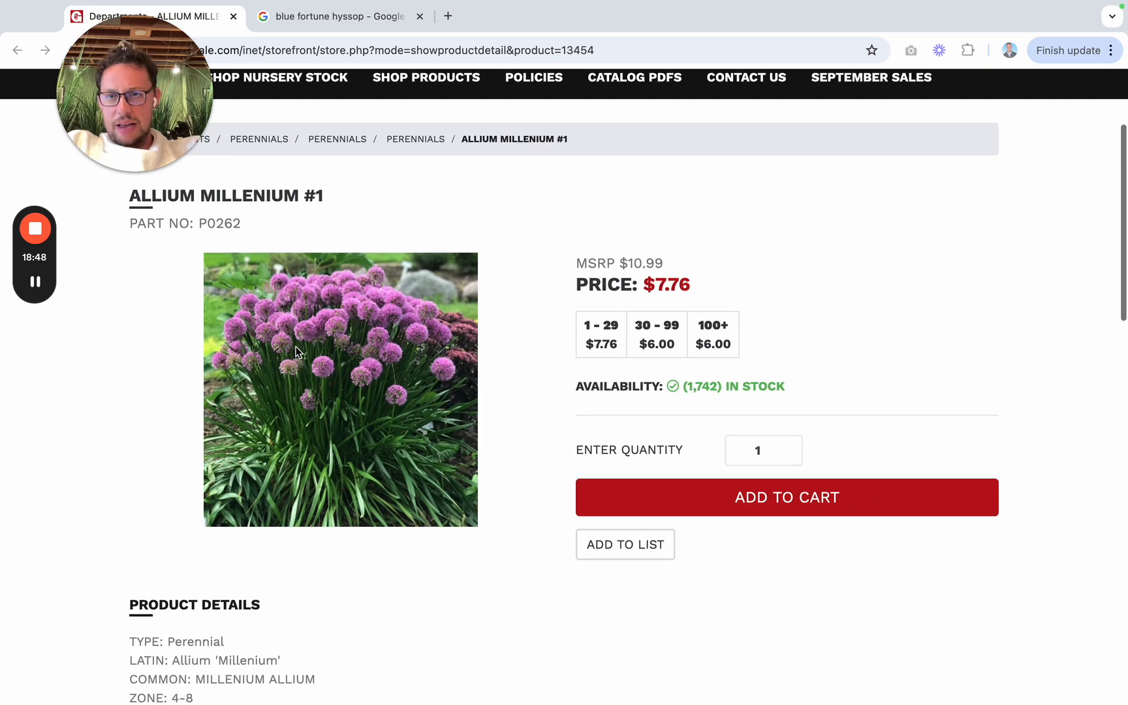
# Step: Switch to the Jobber quote and add "Millenium Allium #1" under Back Yard Plants in the Plants - Material description, checking the name against Gertens Wholesale
pyautogui.hotkey('ctrl', 'Left')
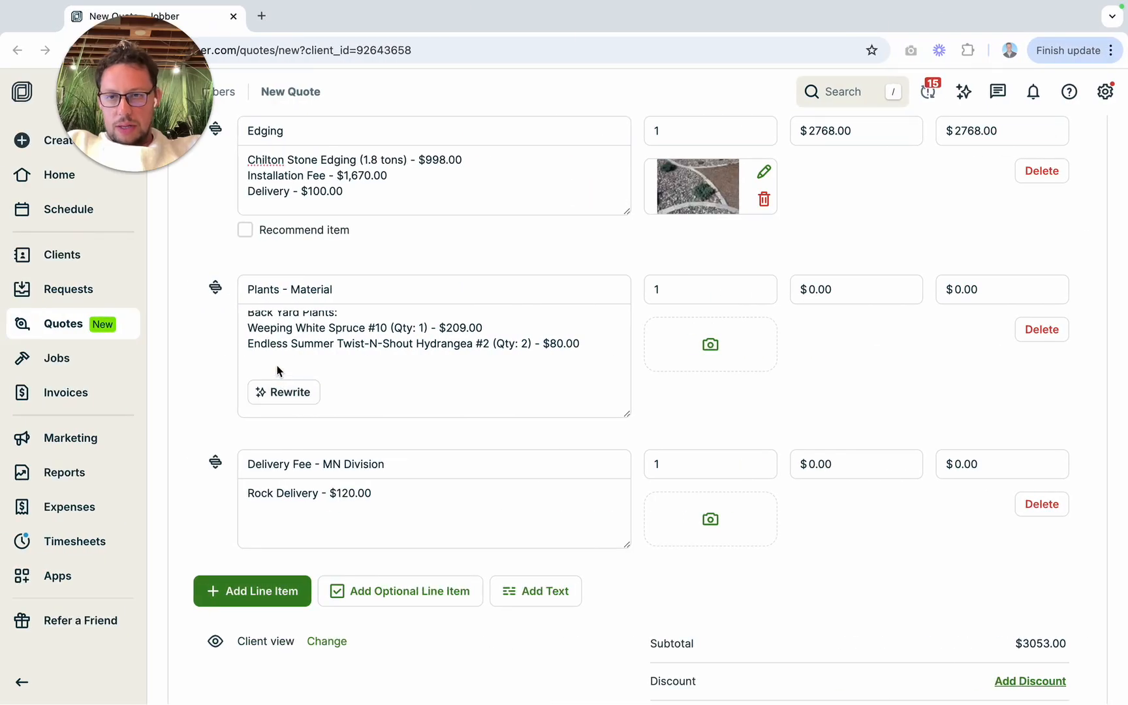
pyautogui.hotkey('ctrl', 'Right')
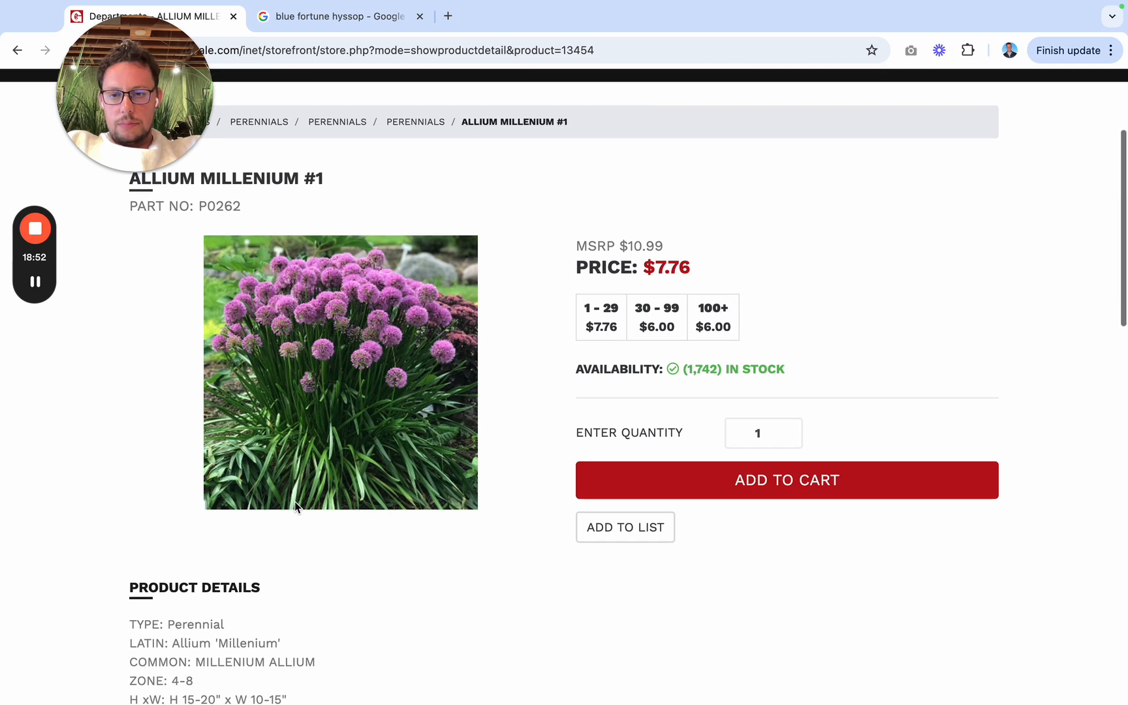
pyautogui.hotkey('ctrl', 'Left')
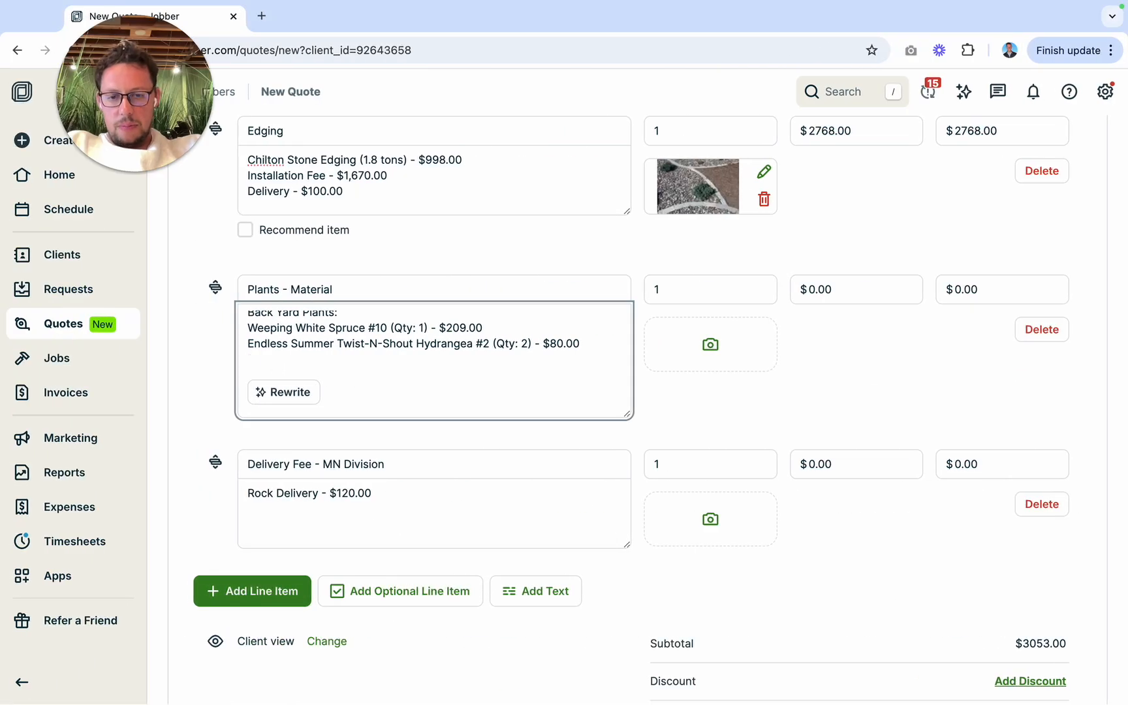
pyautogui.write('Millenium Alliumn')
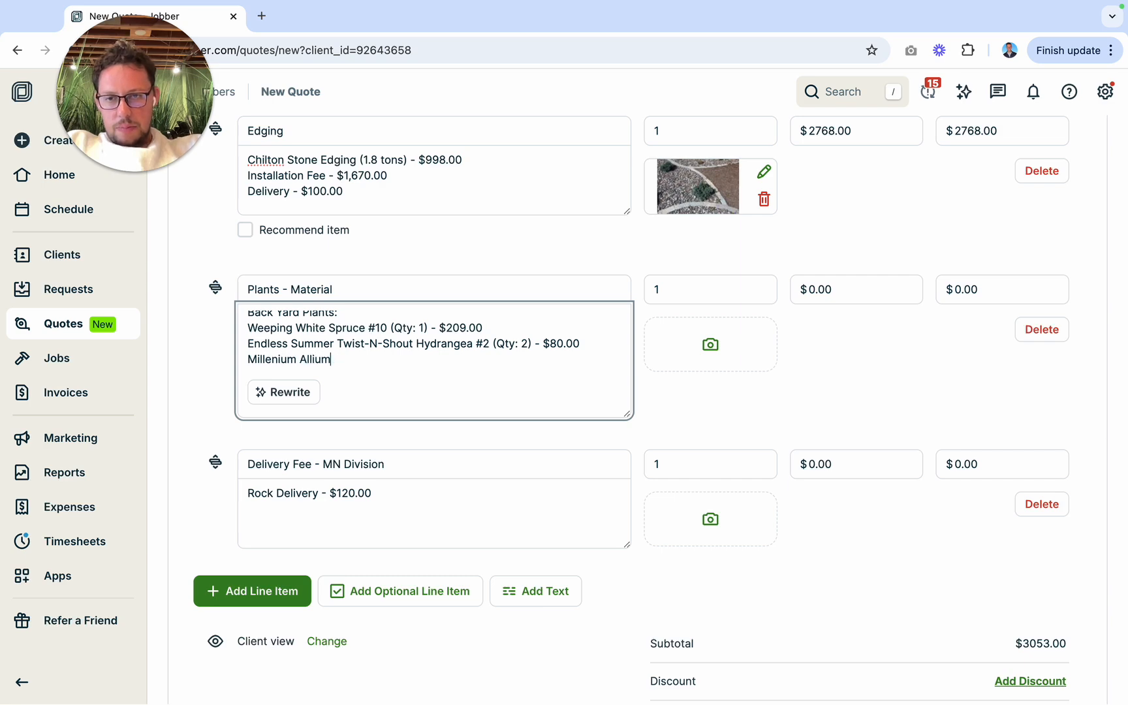
pyautogui.hotkey('ctrl', 'Right')
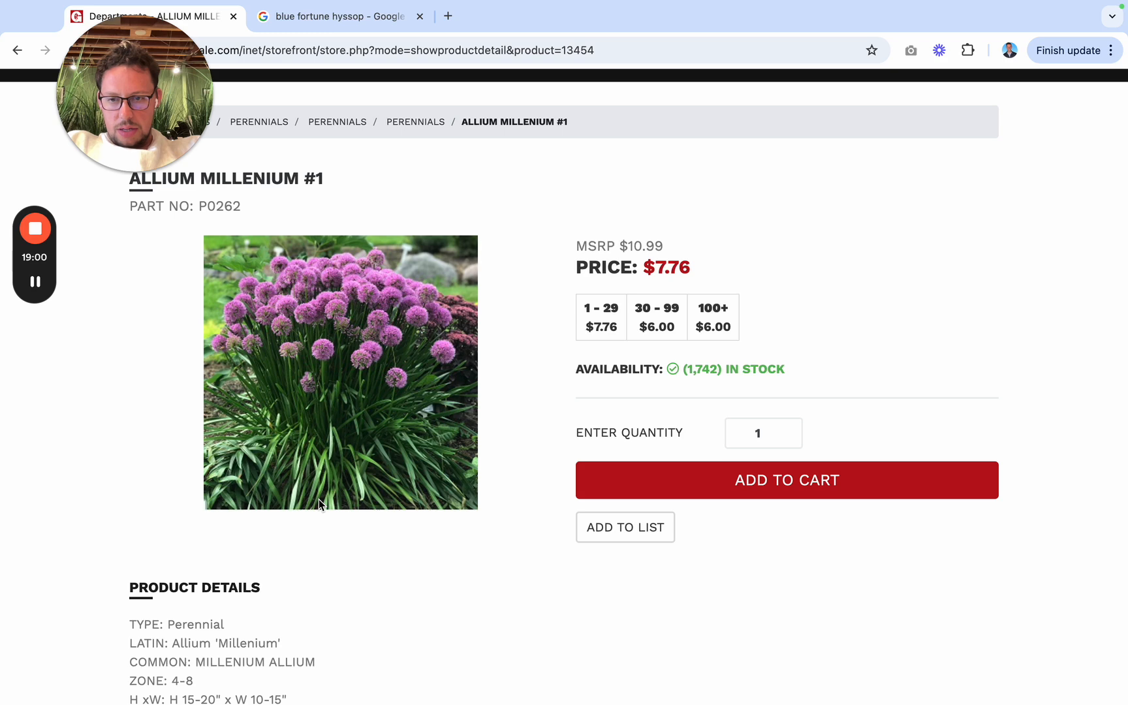
pyautogui.hotkey('ctrl', 'Left')
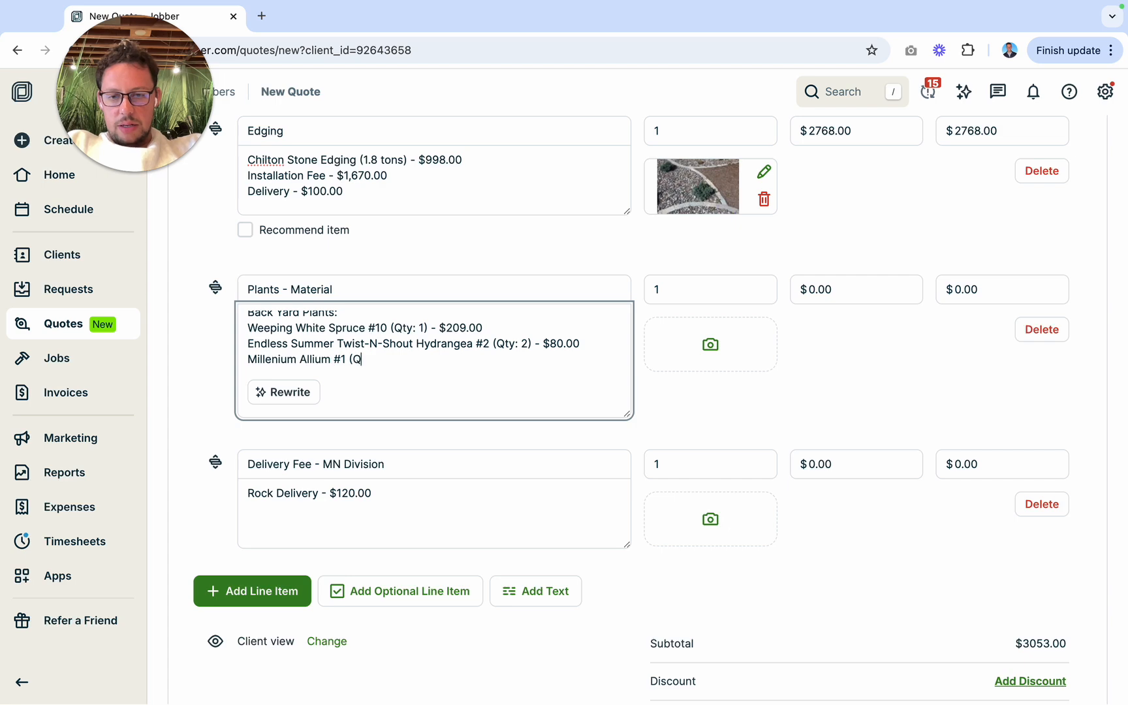
# Step: Check the allium's supplier page and the design render, and complete the Millenium Allium line with "(Qty: 4) - $44.00"
pyautogui.hotkey('ctrl', 'Right')
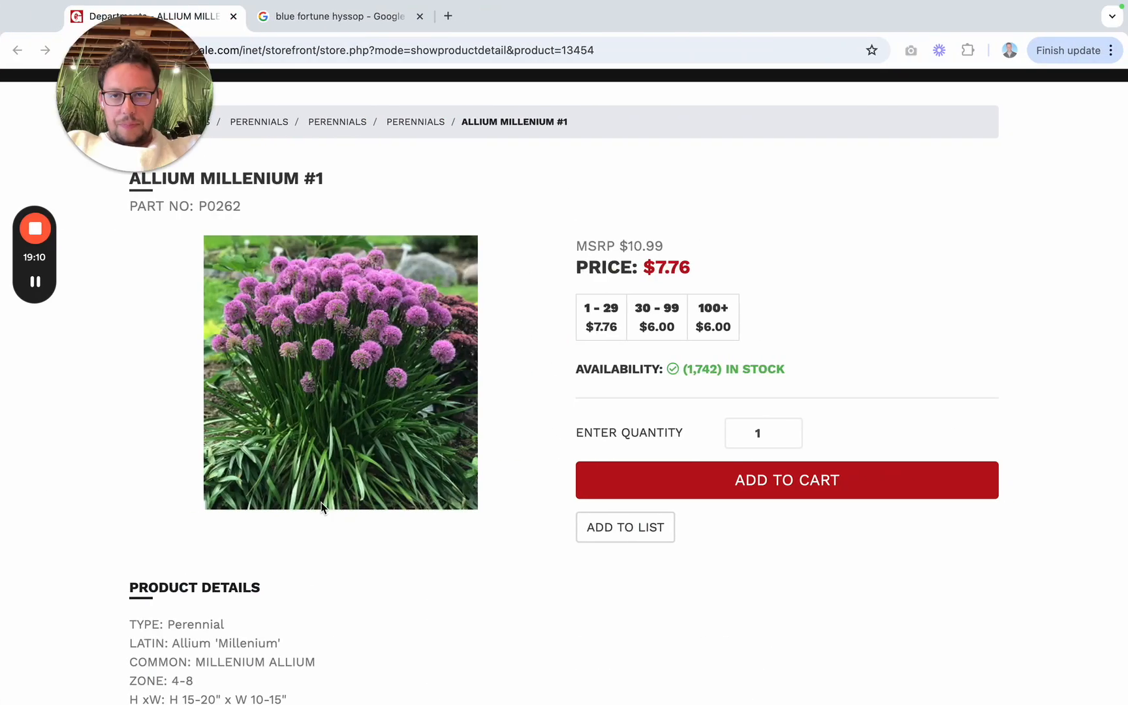
pyautogui.scroll(-2, 320, 508)
pyautogui.hotkey('ctrl', 'Left')
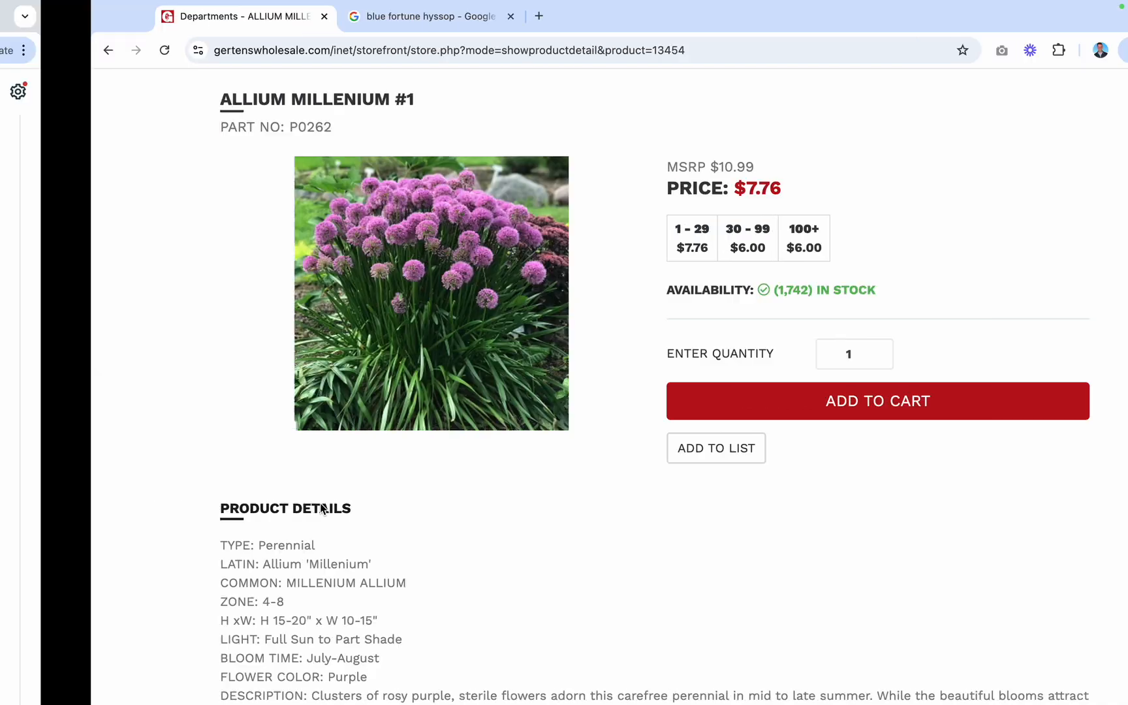
pyautogui.hotkey('ctrl', 'Left')
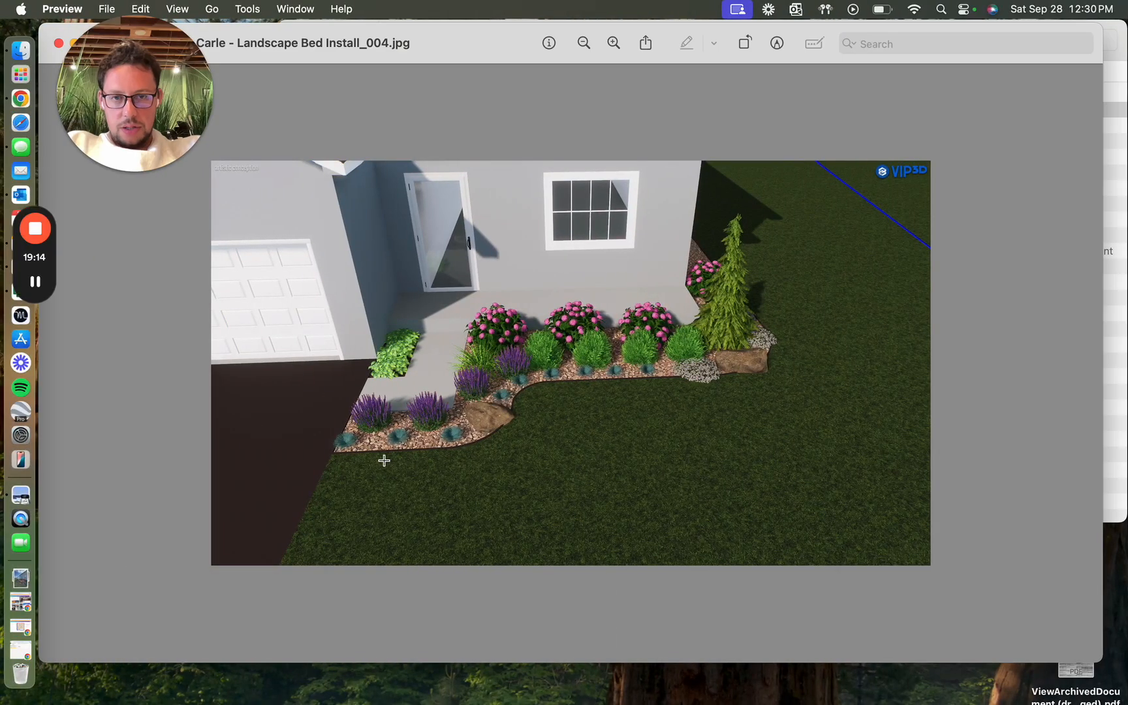
pyautogui.hotkey('ctrl', 'Right')
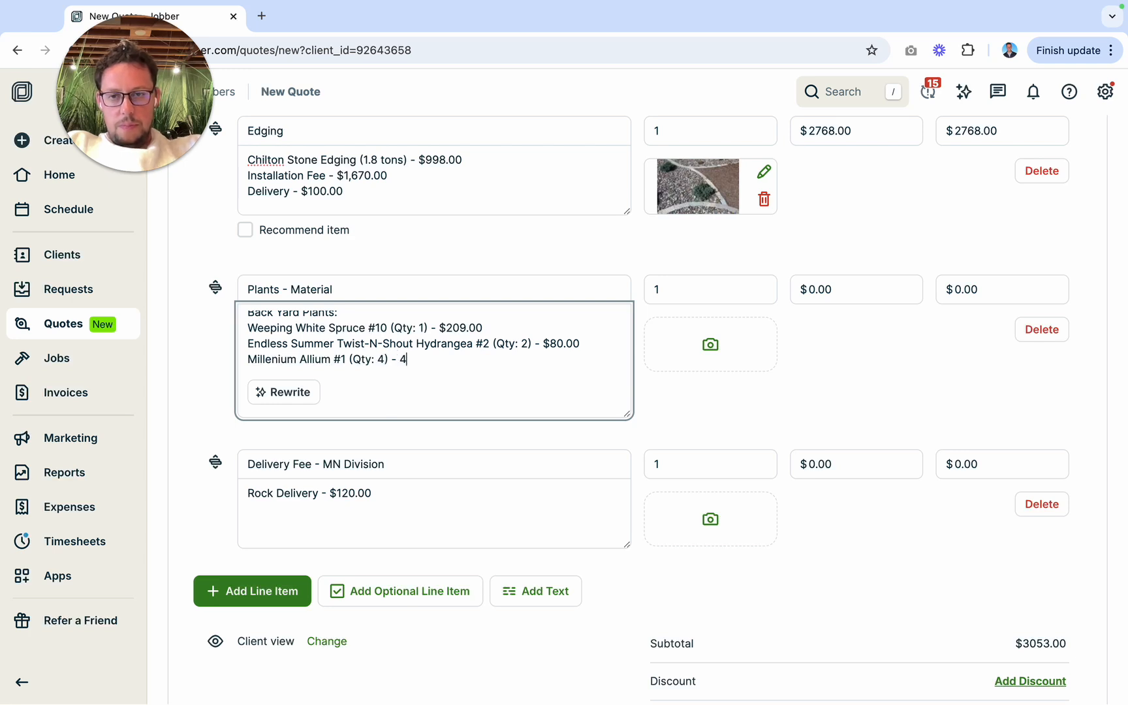
pyautogui.hotkey('ctrl', 'Right')
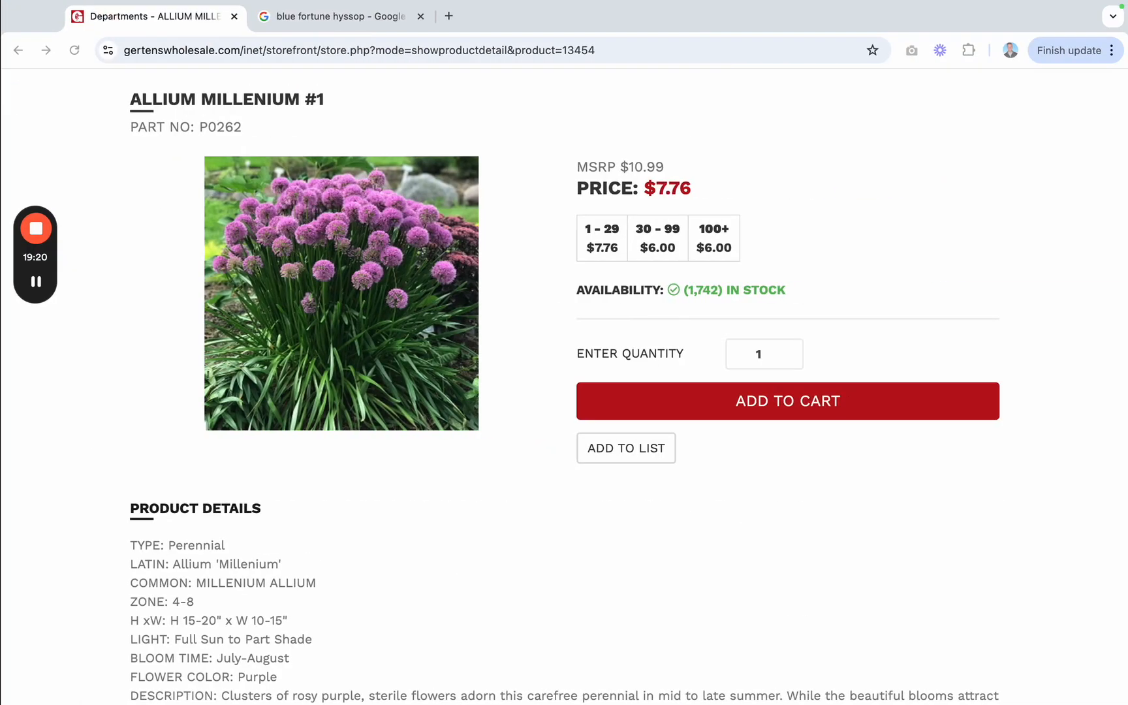
pyautogui.hotkey('ctrl', 'Left')
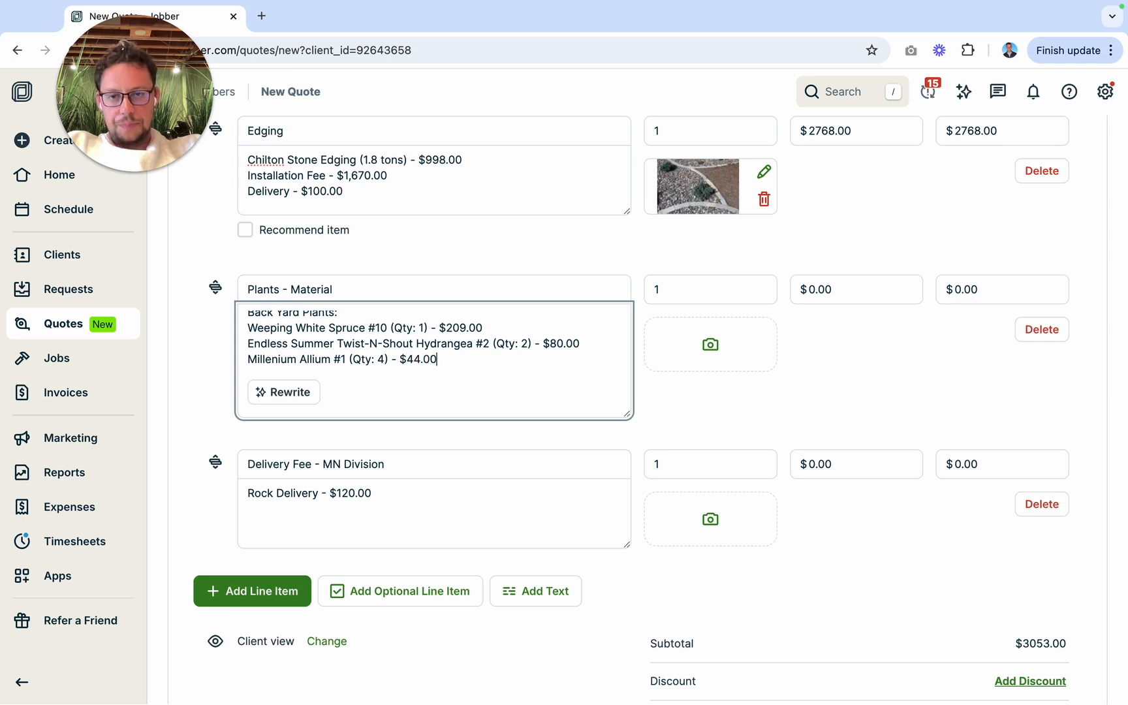
# Step: Insert the heading "Front Yard Plants:" above Back Yard Plants in the Plants - Material description, leaving blank lines beneath it
pyautogui.scroll(3, 379, 365)
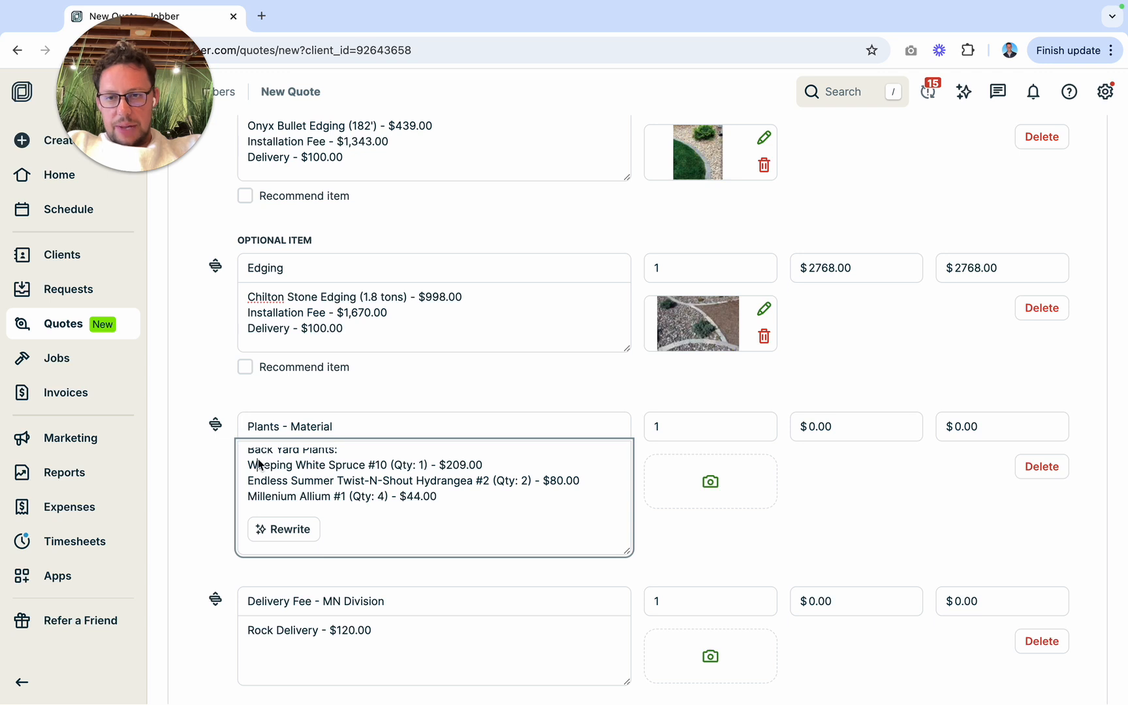
pyautogui.scroll(2, 267, 477)
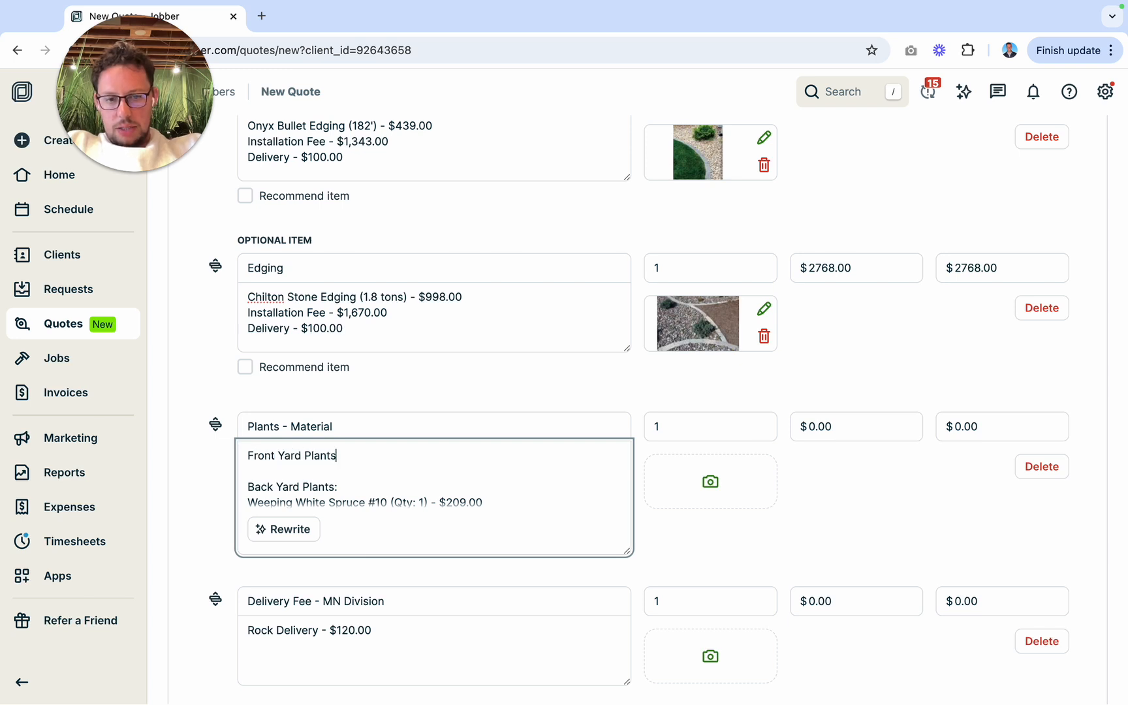
pyautogui.press('Return')
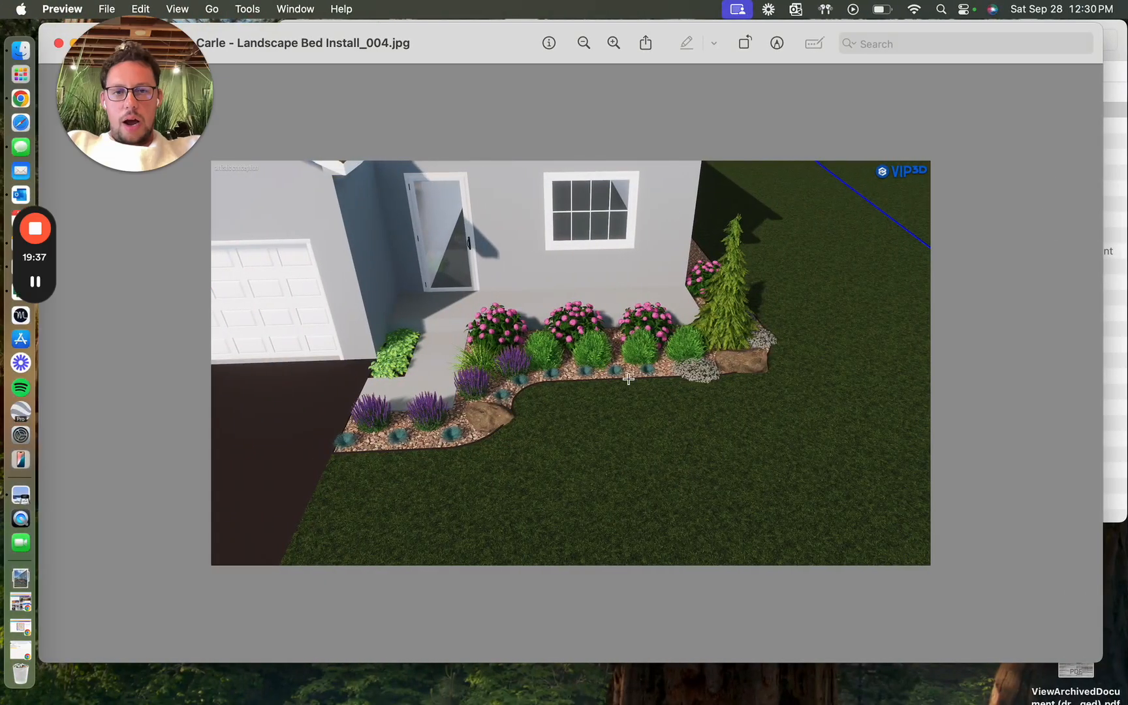
pyautogui.rightClick(662, 385)
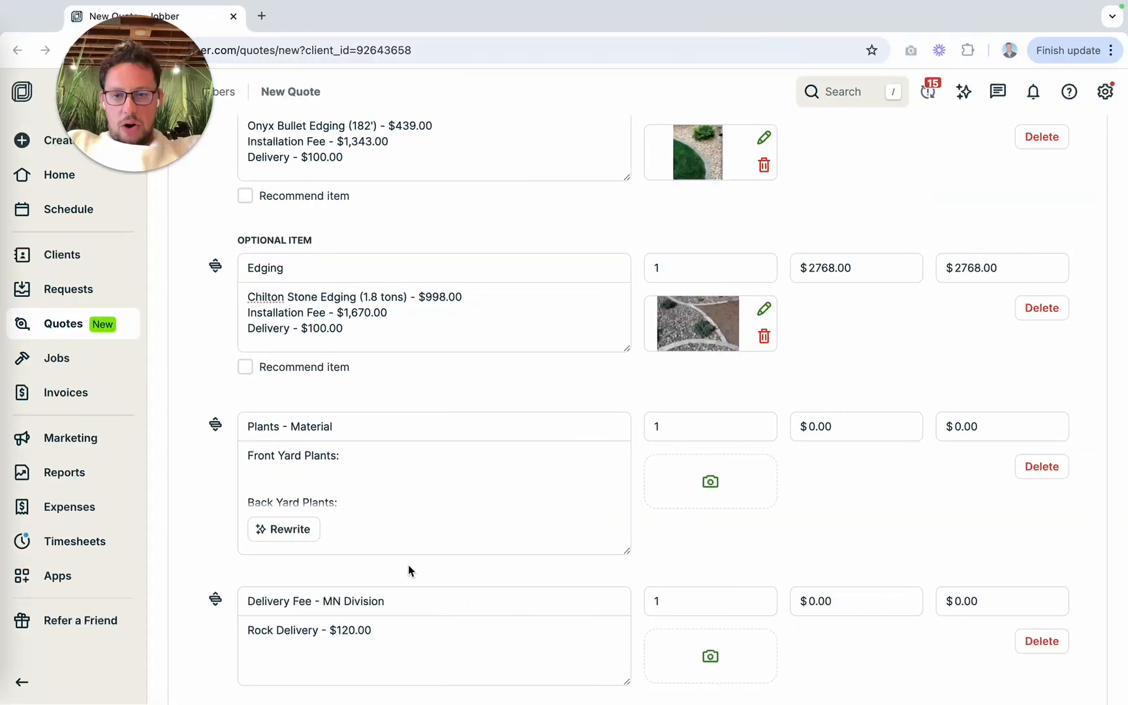
# Step: Copy the "Weeping White Spruce #10 (Qty: 1) - $209.00" line from Back Yard Plants into Front Yard Plants
pyautogui.scroll(-1, 309, 491)
pyautogui.moveTo(249, 483); pyautogui.dragTo(480, 483)
pyautogui.hotkey('ctrl', 'c')
pyautogui.scroll(1, 380, 486)
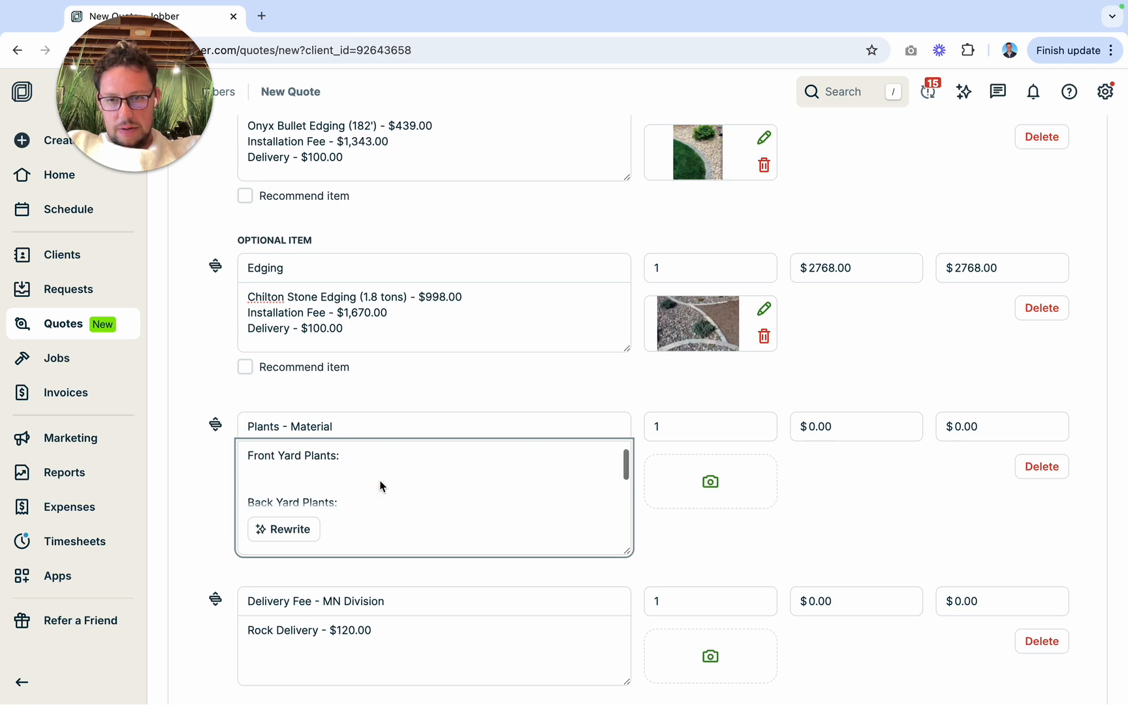
pyautogui.click(267, 469)
pyautogui.hotkey('ctrl', 'v')
# Step: Copy the Endless Summer Twist-N-Shout Hydrangea #2 line from Back Yard Plants to below the spruce in Front Yard Plants
pyautogui.scroll(-2, 353, 504)
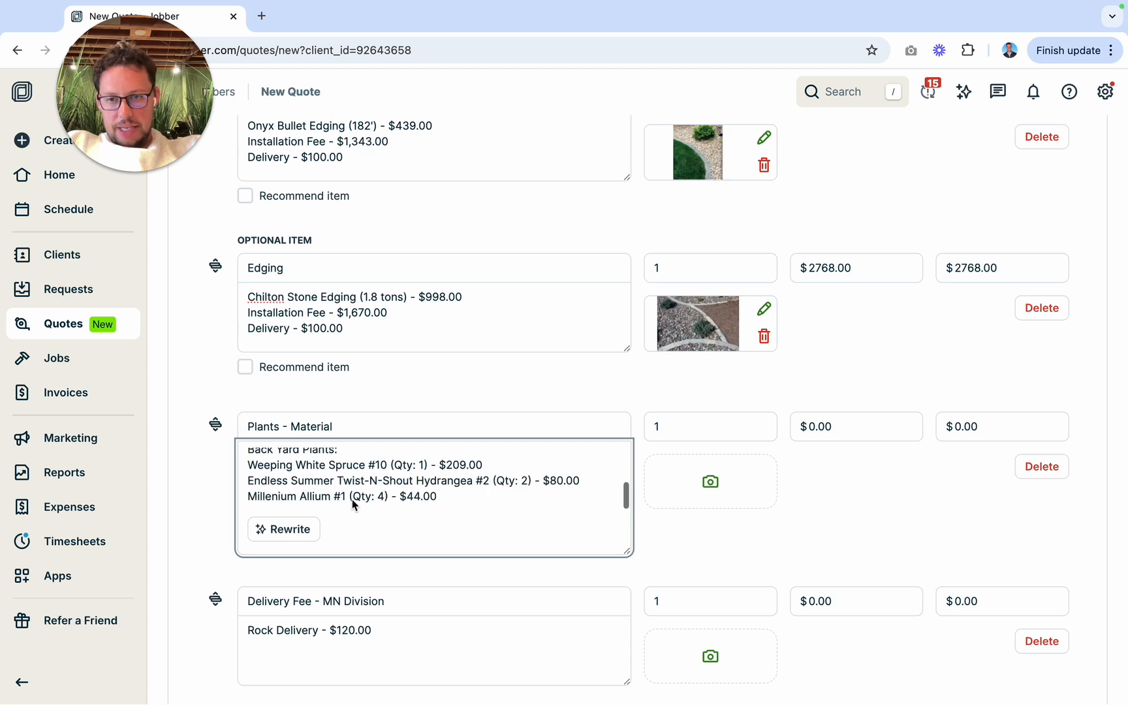
pyautogui.moveTo(255, 486); pyautogui.dragTo(577, 486)
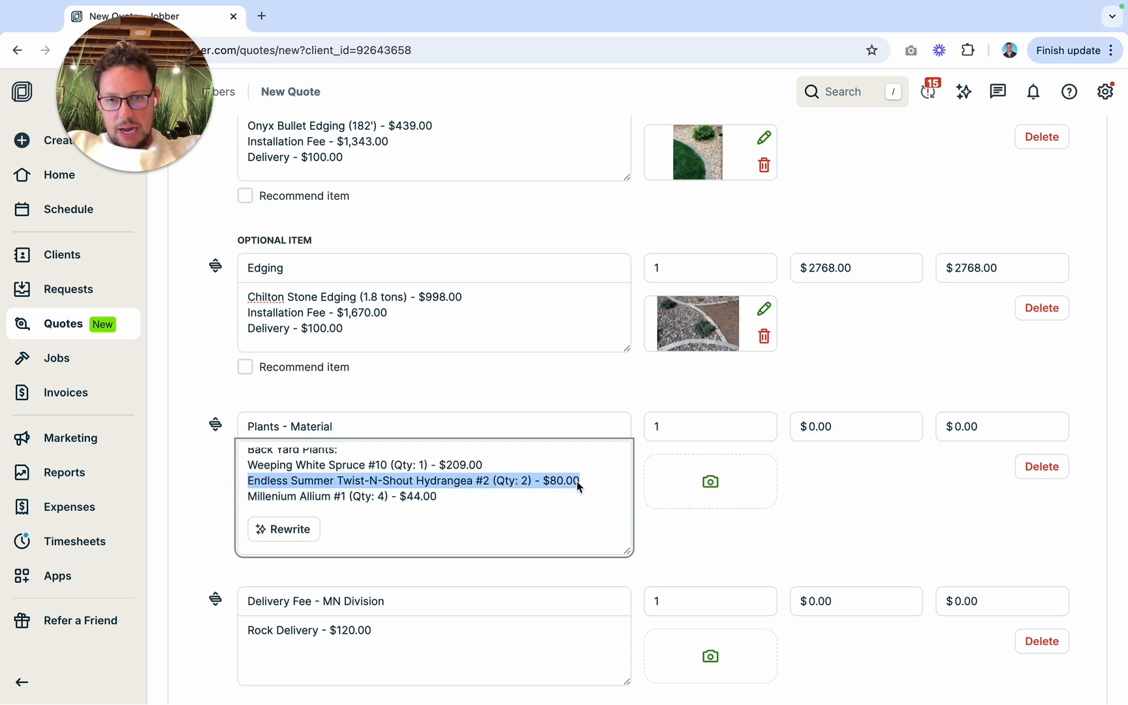
pyautogui.hotkey('ctrl', 'c')
pyautogui.scroll(3, 459, 480)
pyautogui.click(327, 480)
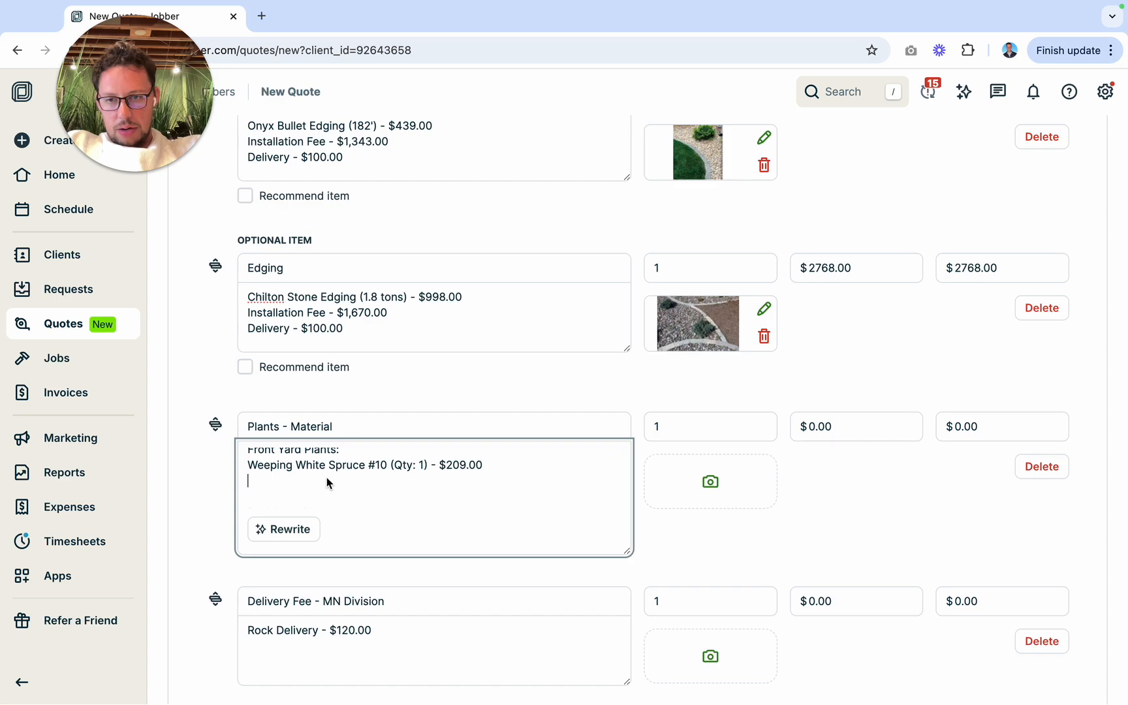
pyautogui.hotkey('ctrl', 'v')
# Step: Check the hydrangeas in the design render and set the front yard hydrangea line to quantity 4 and $160.00
pyautogui.hotkey('ctrl', 'Left')
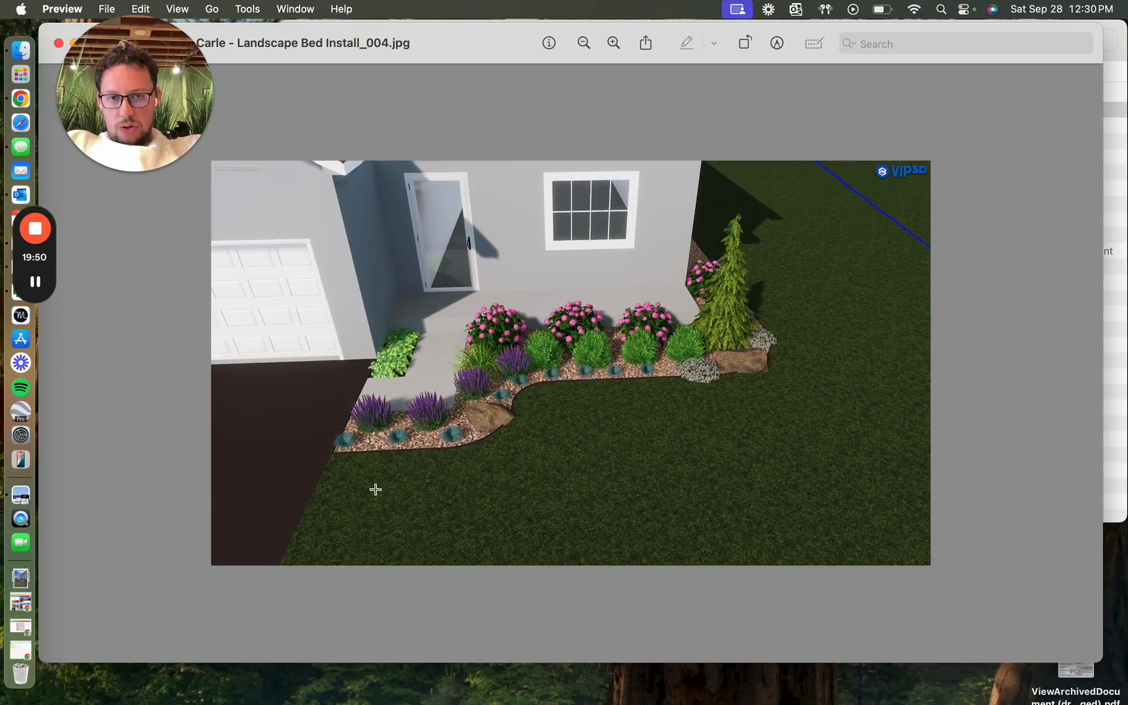
pyautogui.hotkey('ctrl', 'Right')
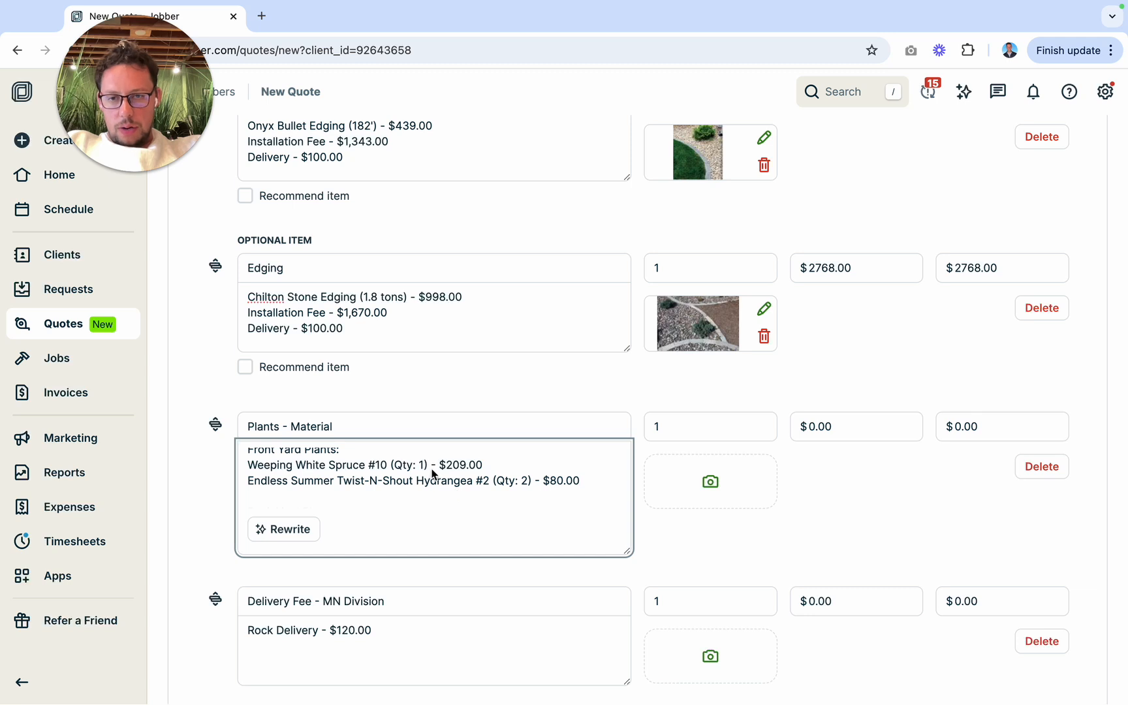
pyautogui.press('BackSpace')
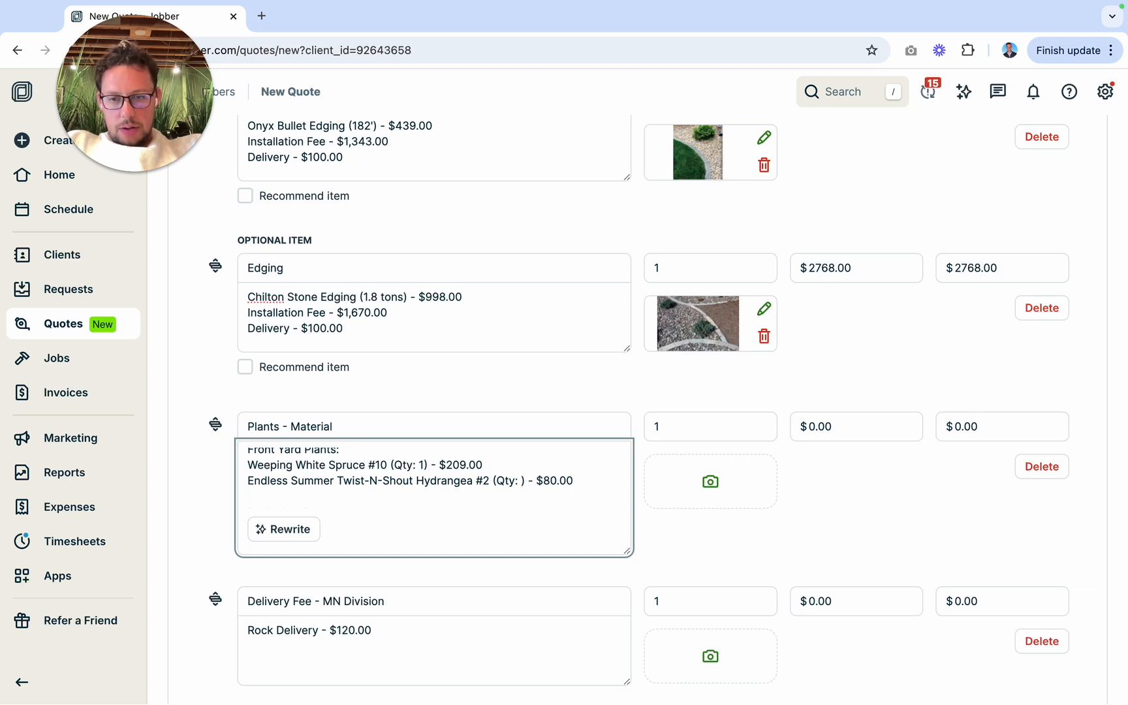
pyautogui.write('4')
pyautogui.click(558, 481)
pyautogui.press('BackSpace')
pyautogui.write('16')
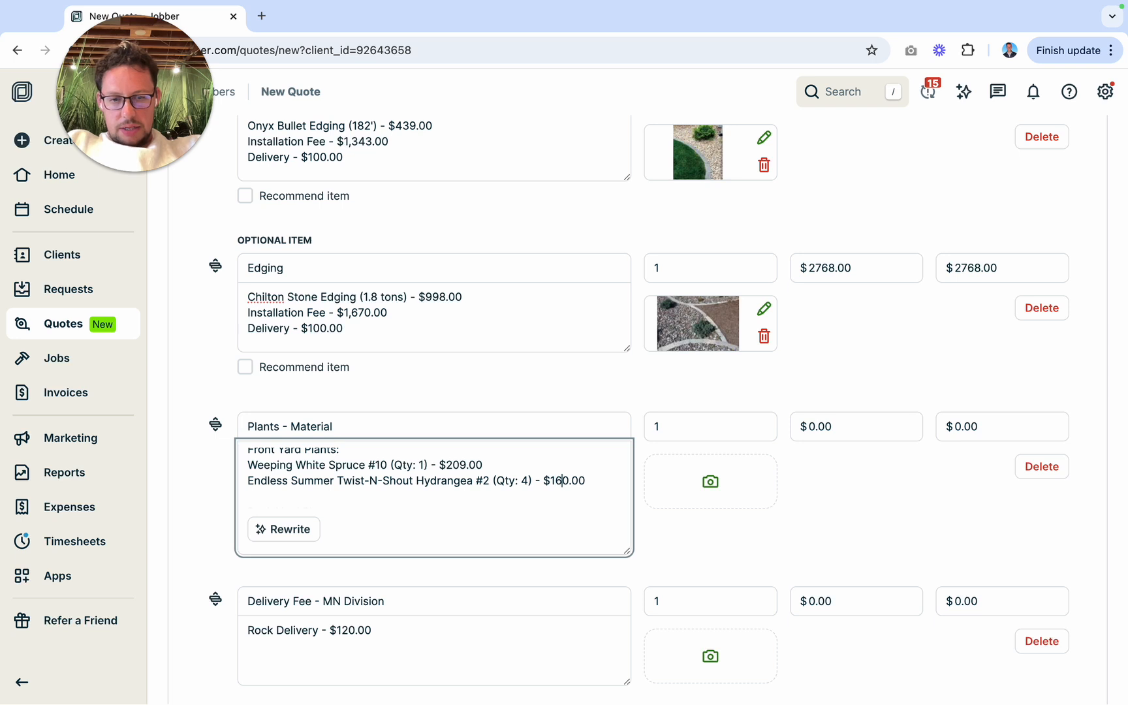
# Step: Copy the "Millenium Allium #1 (Qty: 4) - $44.00" line from Back Yard Plants to below the front yard hydrangea
pyautogui.scroll(-3, 572, 494)
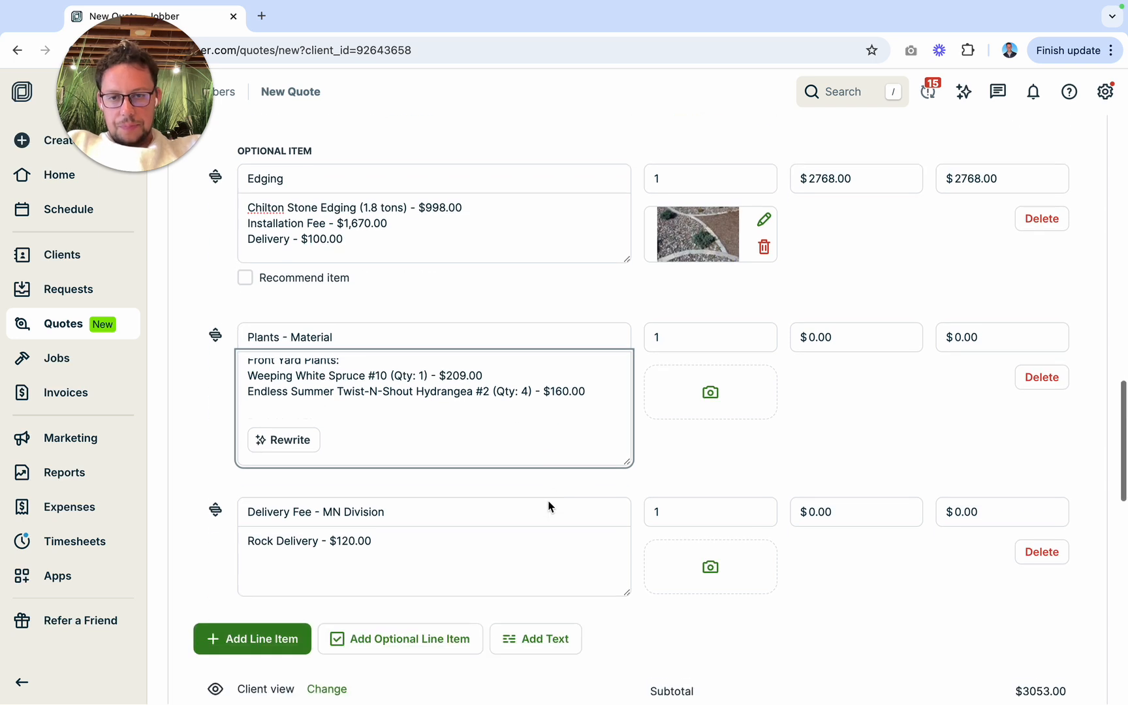
pyautogui.scroll(-2, 398, 377)
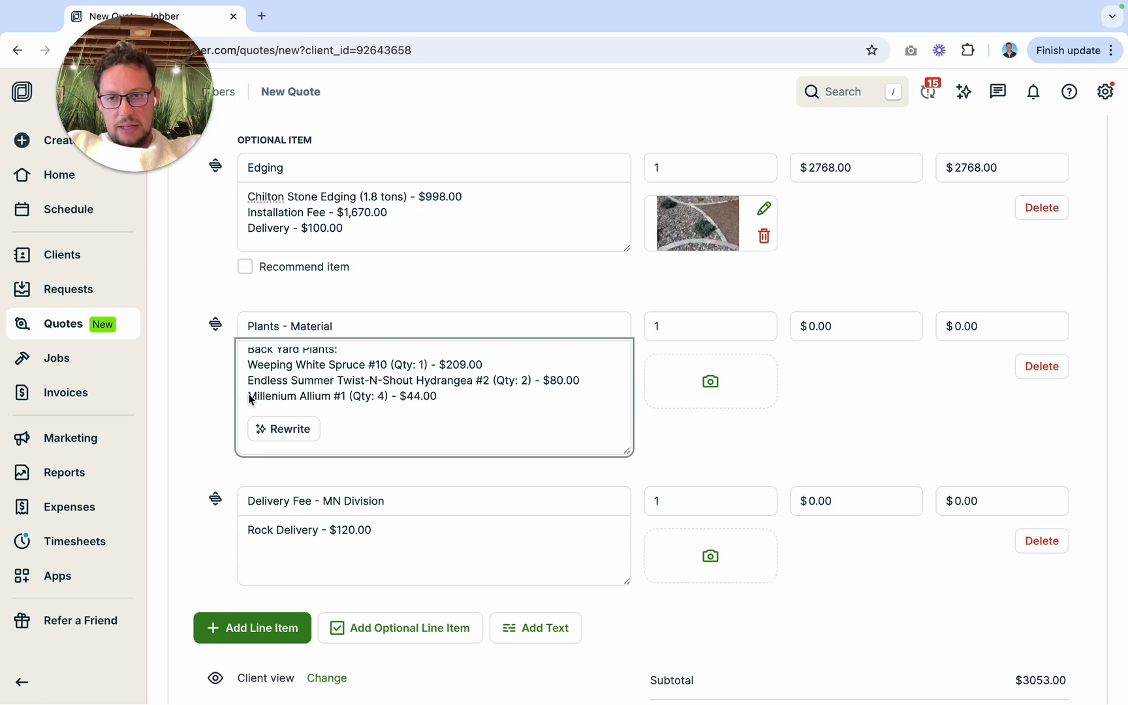
pyautogui.moveTo(249, 396); pyautogui.dragTo(362, 398)
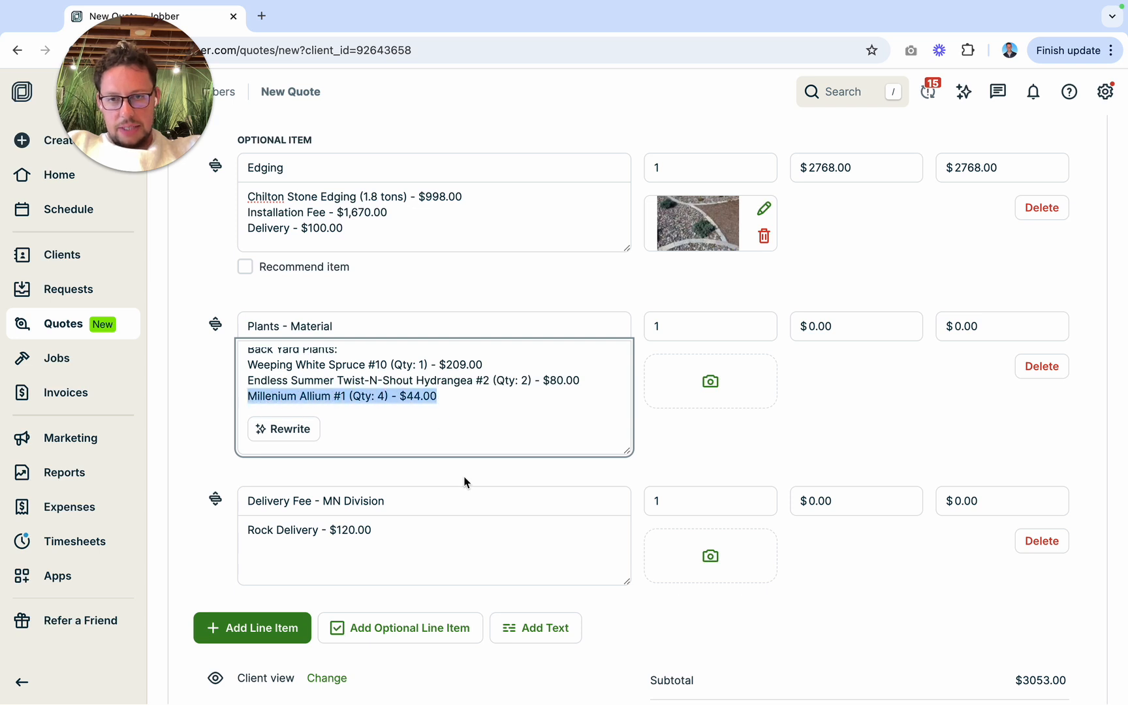
pyautogui.scroll(3, 426, 414)
pyautogui.scroll(1, 416, 433)
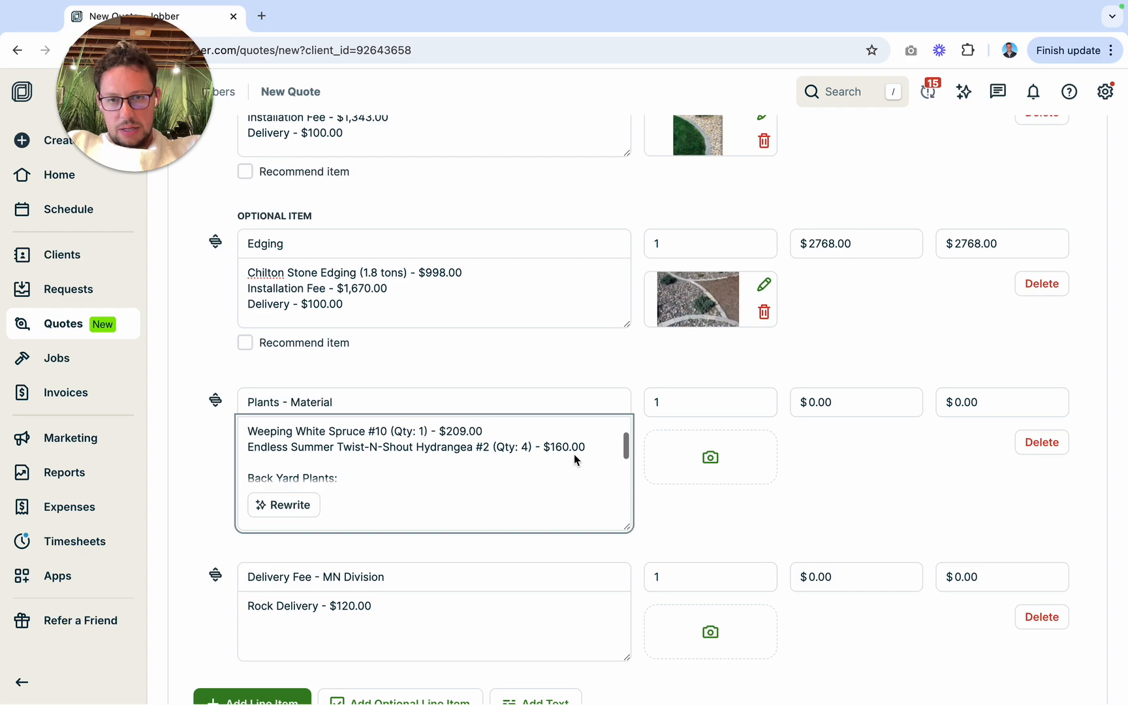
pyautogui.press('Return')
pyautogui.write('Millenium Allium #1 (Qty: 4) - $44.00')
# Step: Compare the front yard plant list with the plants in the design render, and return to Gertens Wholesale
pyautogui.hotkey('ctrl', 'Left')
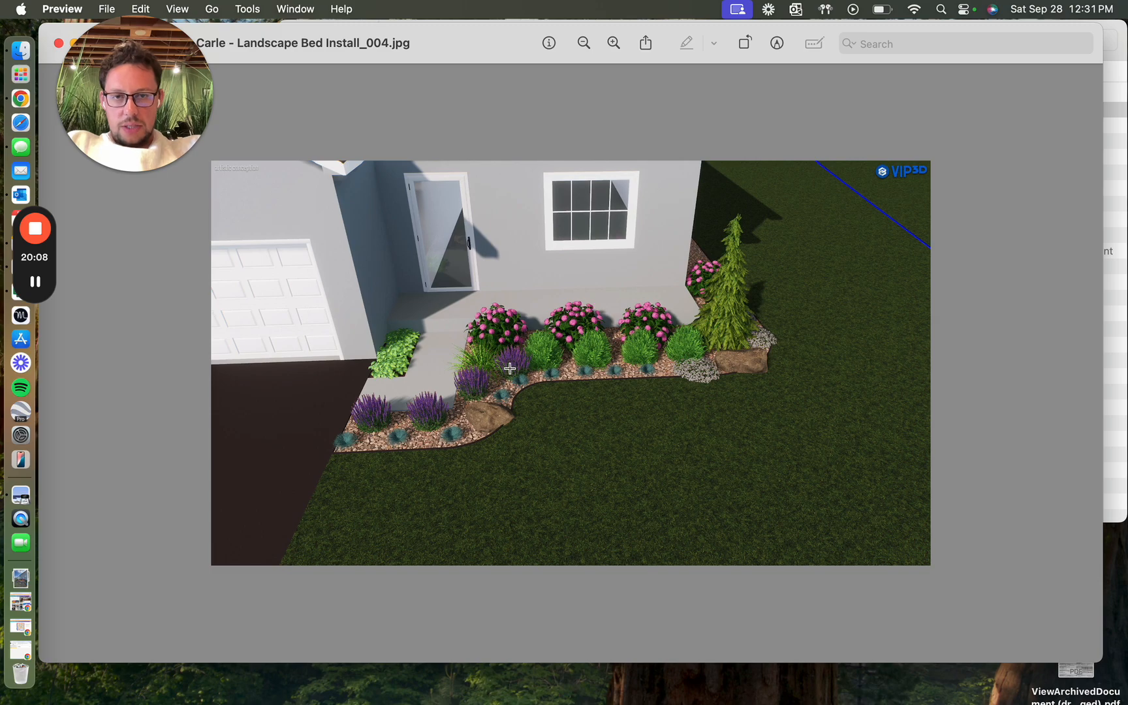
pyautogui.hotkey('ctrl', 'Right')
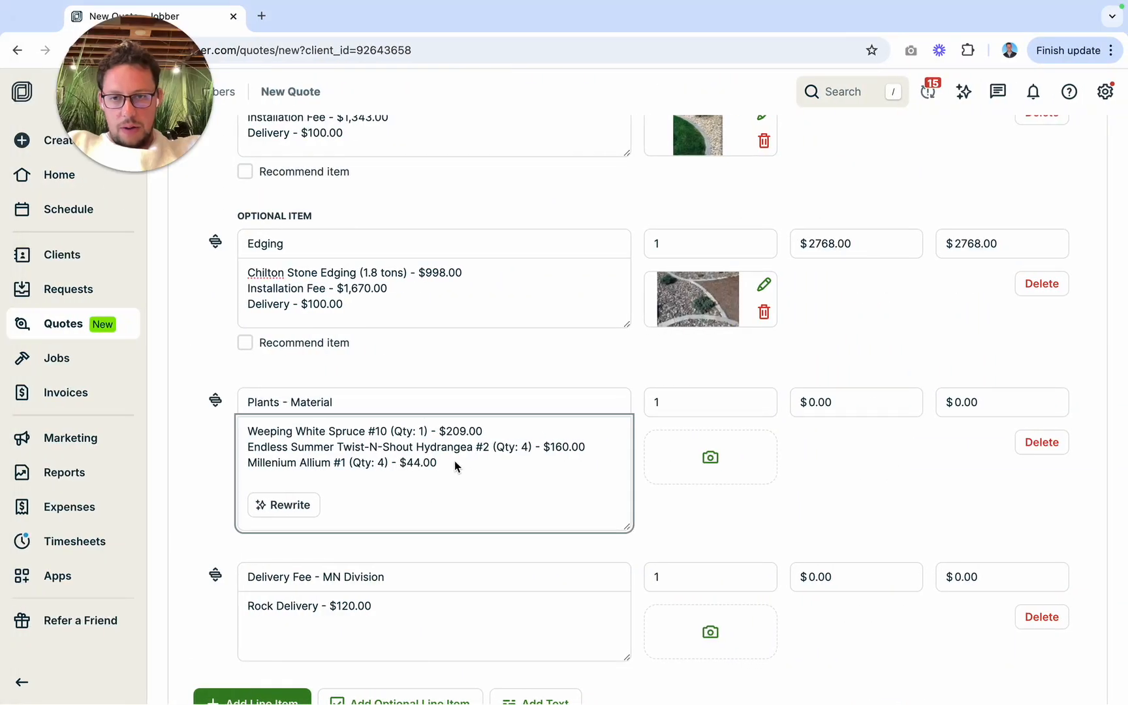
pyautogui.hotkey('ctrl', 'Left')
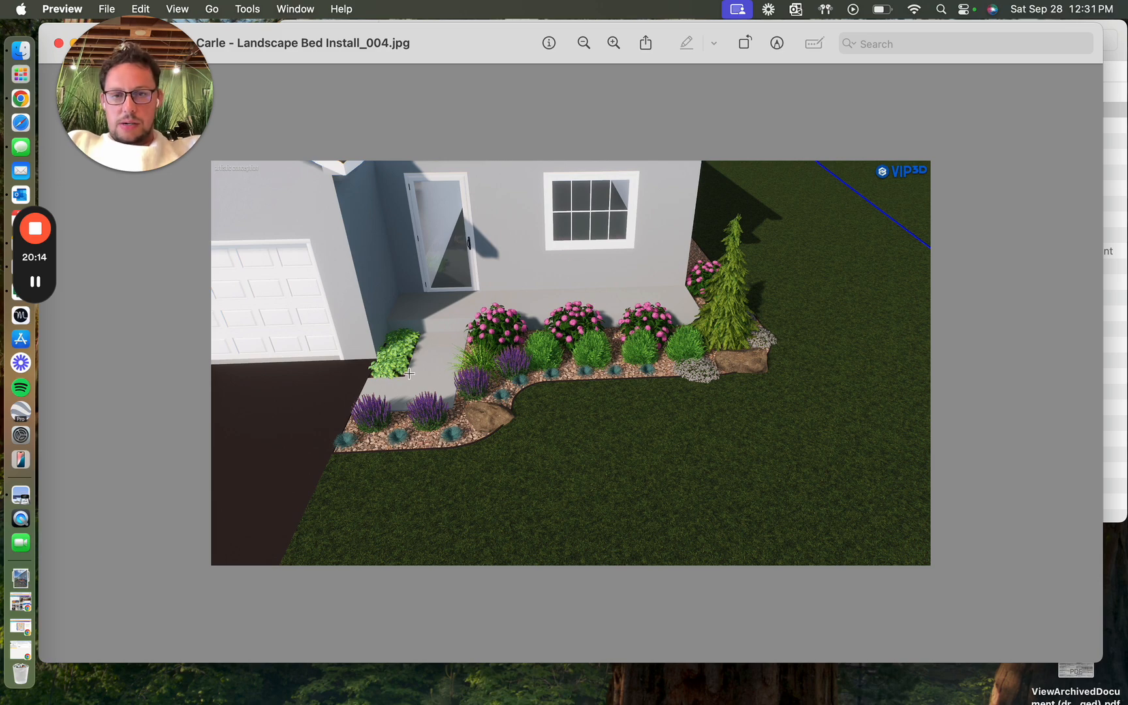
pyautogui.hotkey('ctrl', 'Right')
pyautogui.hotkey('ctrl', 'Right')
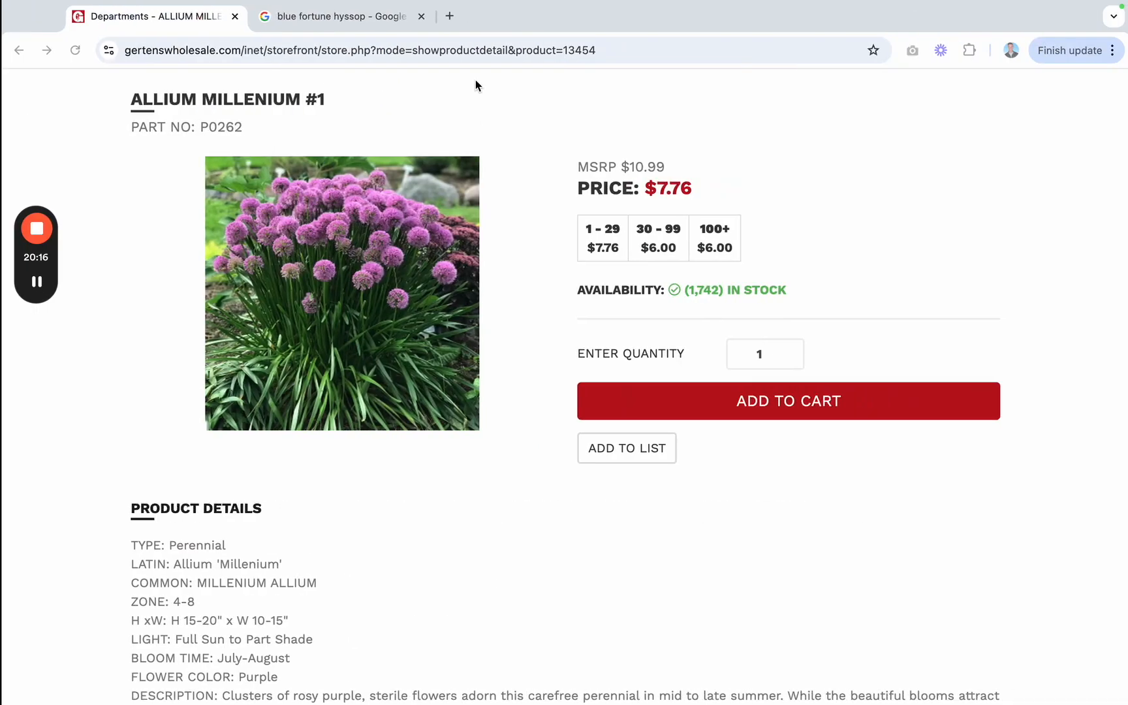
# Step: Search Gertens Wholesale for "hosta" and look through the varieties and prices on the first results page
pyautogui.scroll(4, 757, 199)
pyautogui.click(738, 186)
pyautogui.write('hosta pauls glory')
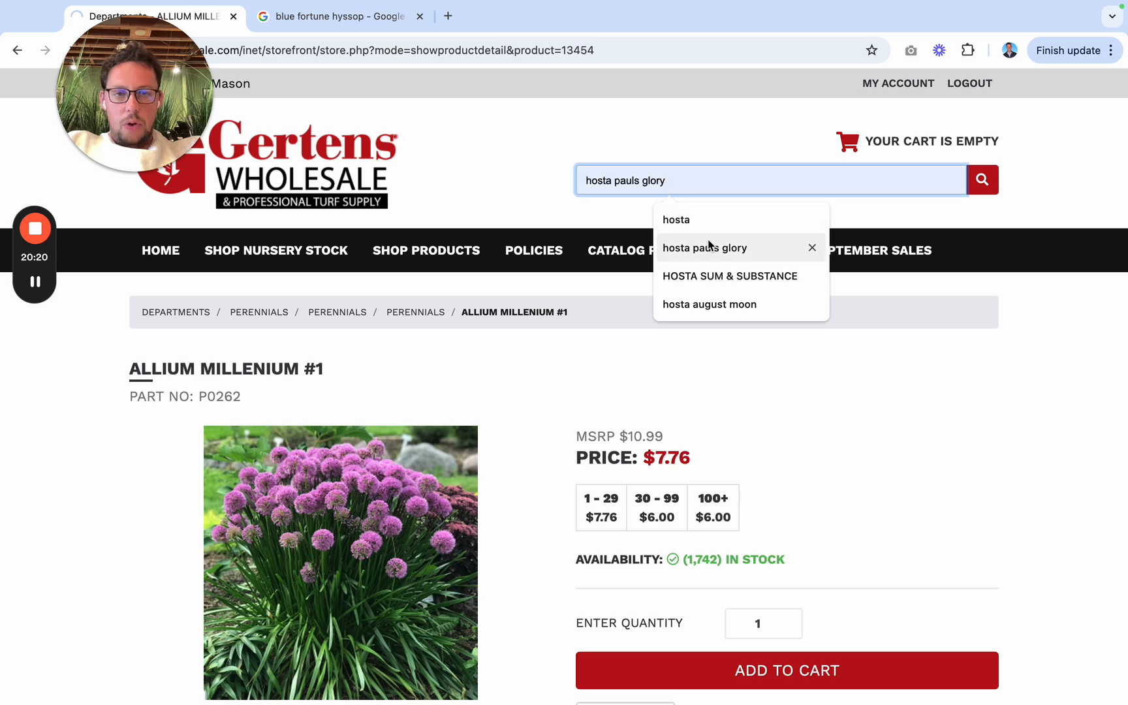
pyautogui.press('Return')
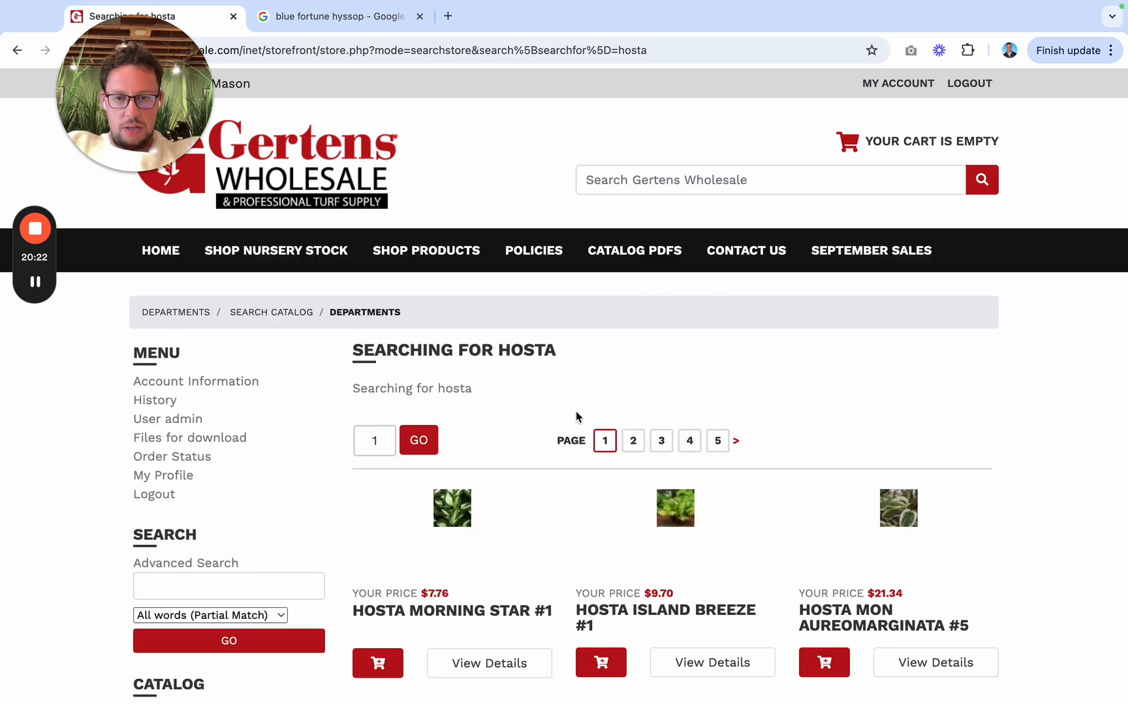
pyautogui.scroll(-3, 568, 437)
pyautogui.scroll(-2, 558, 457)
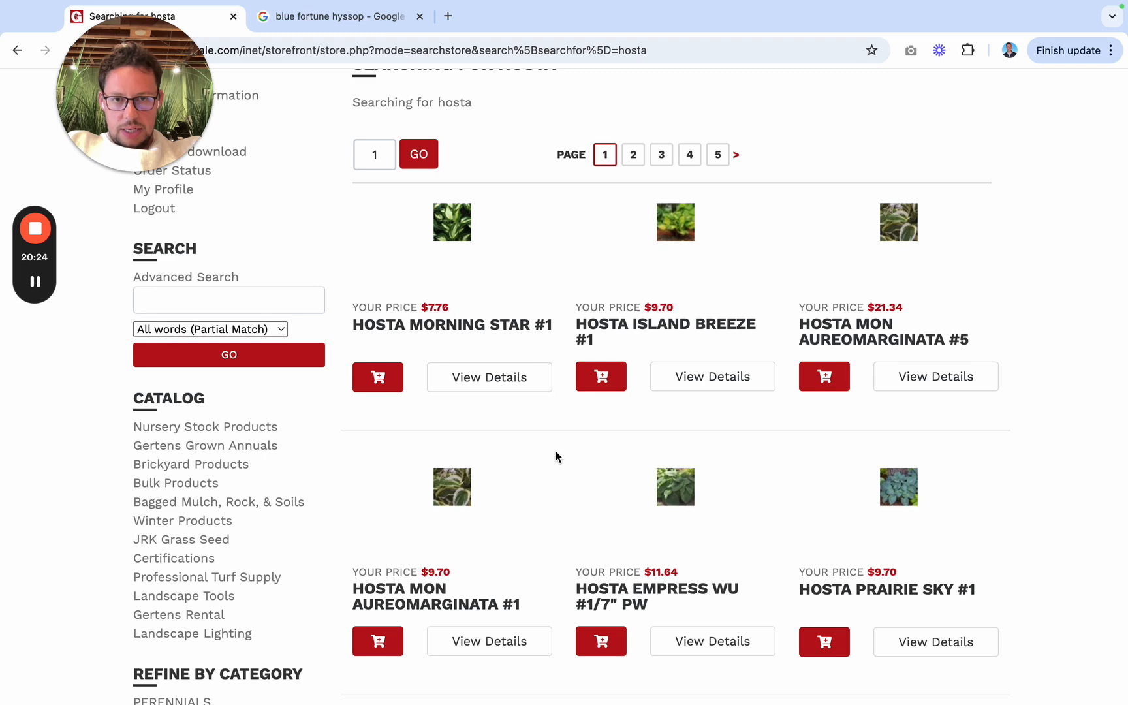
pyautogui.scroll(5, 556, 455)
# Step: Search for "hosta pauls glory" and review the price and details of Hosta Paul's Glory #1
pyautogui.click(637, 183)
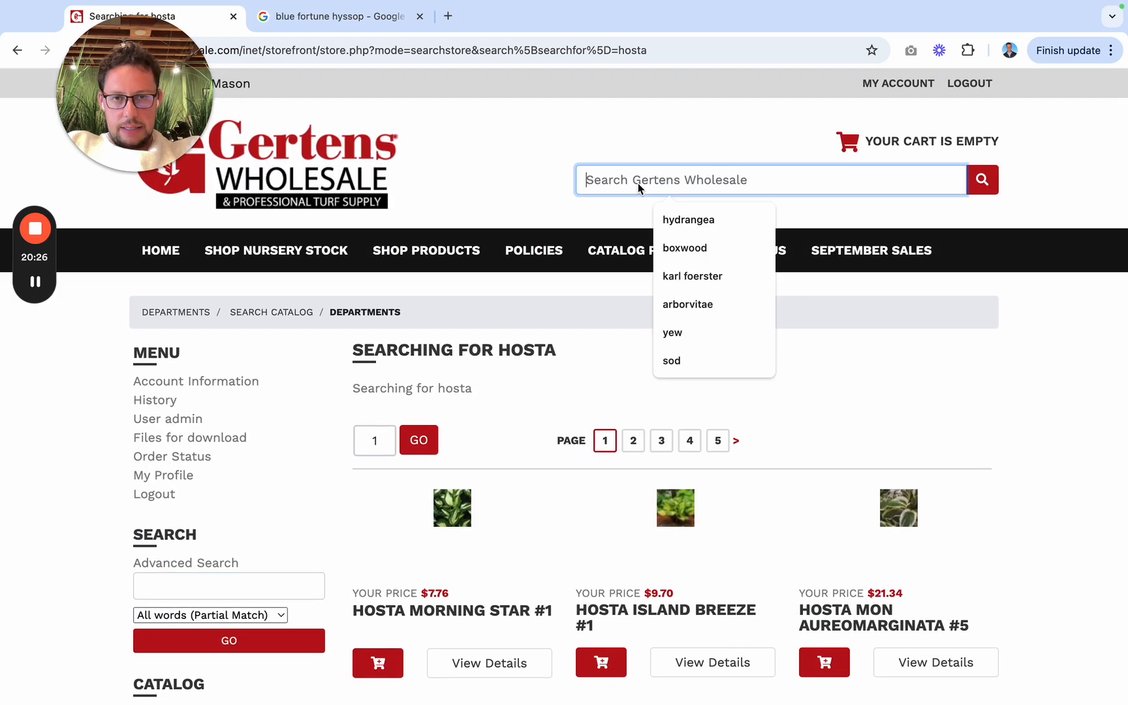
pyautogui.write('j')
pyautogui.press('BackSpace')
pyautogui.write('hosta')
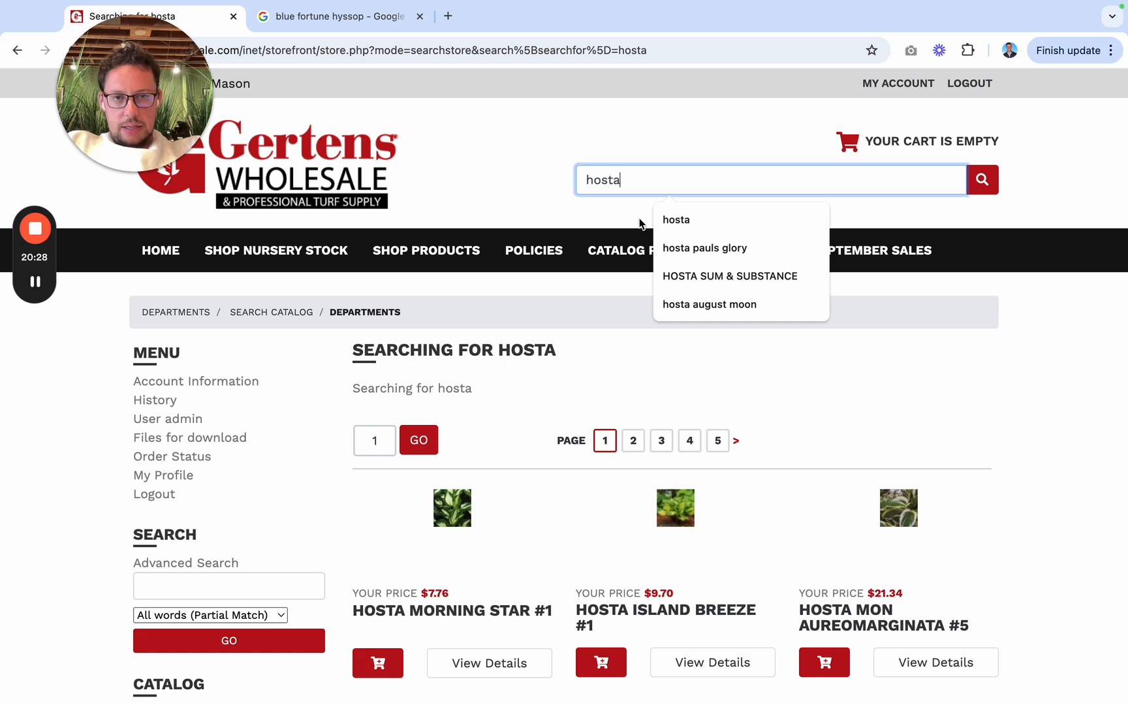
pyautogui.click(694, 253)
pyautogui.press('Return')
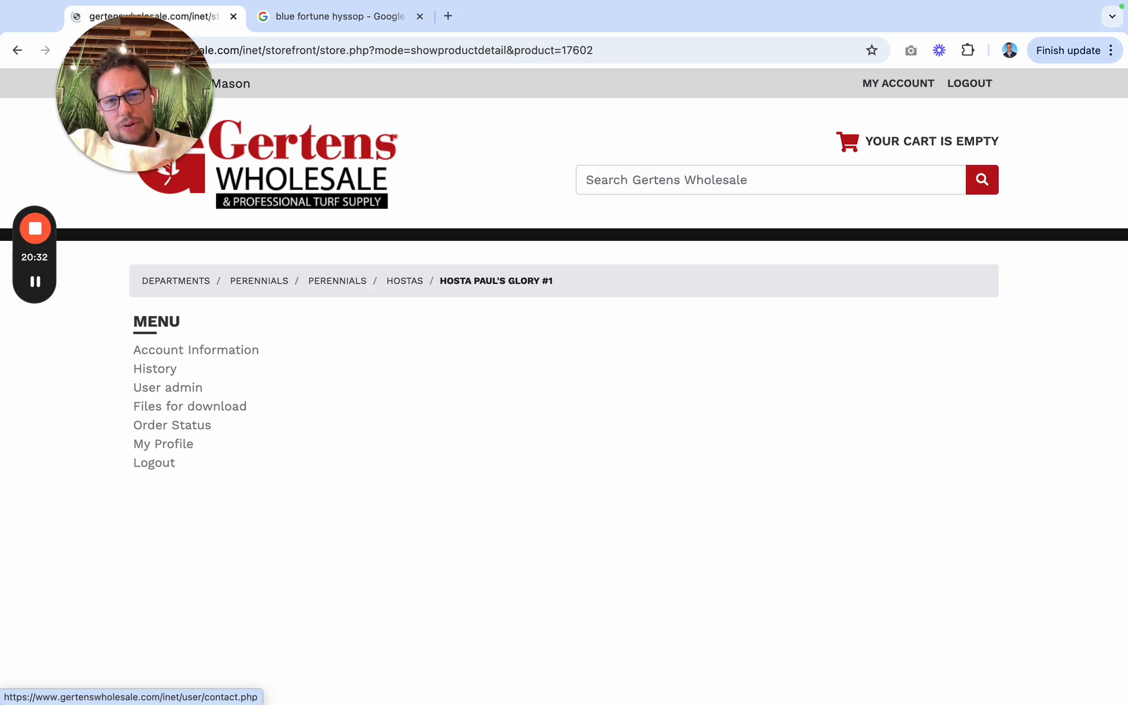
pyautogui.scroll(-3, 541, 511)
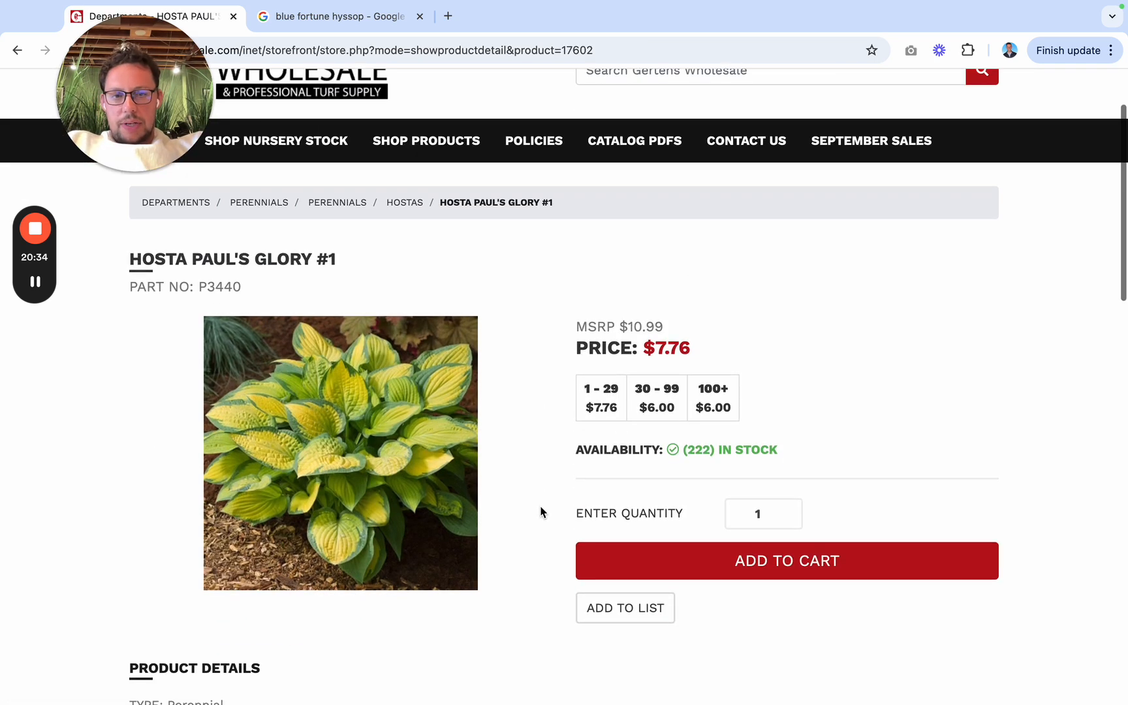
pyautogui.scroll(-3, 357, 361)
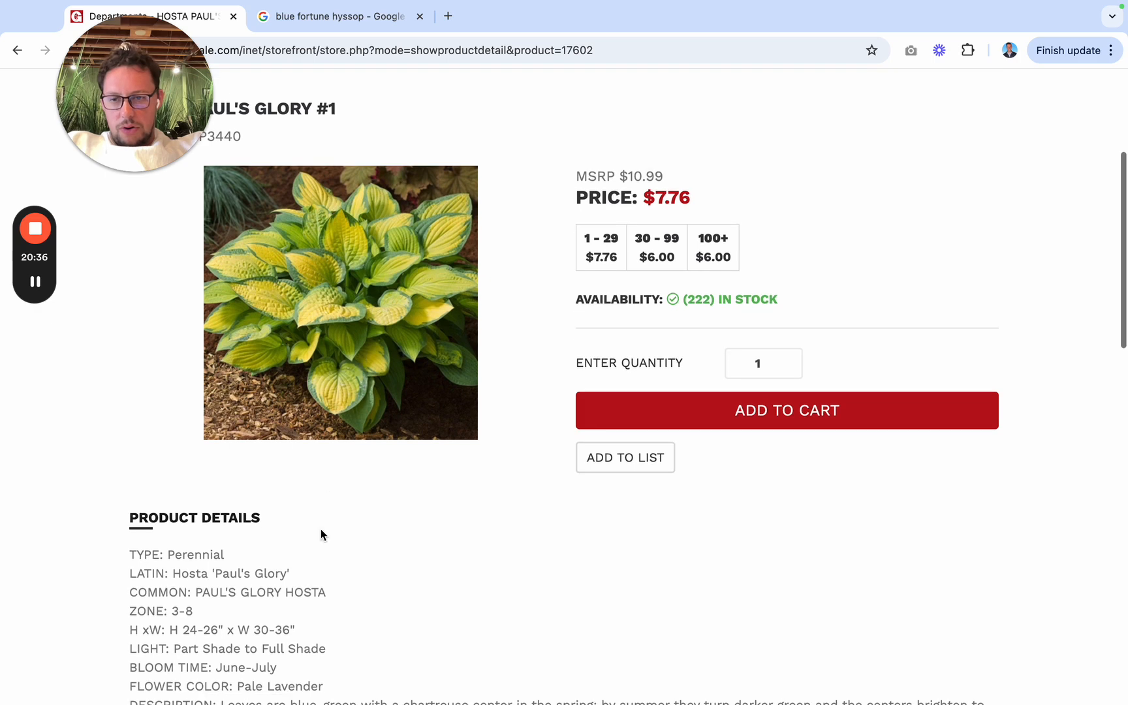
# Step: In the Jobber quote, add "Paul's Glory Hosta #1" below the Millenium Allium line in the Plants - Material description
pyautogui.hotkey('ctrl', 'Left')
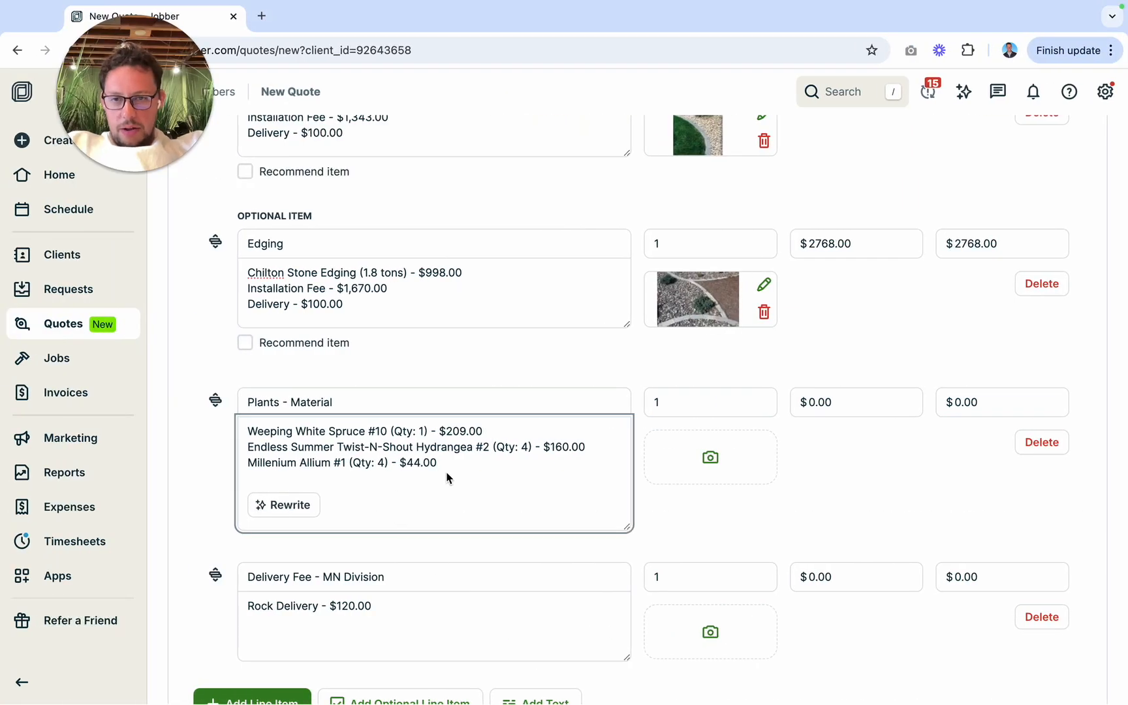
pyautogui.press('Return')
pyautogui.write('Paul')
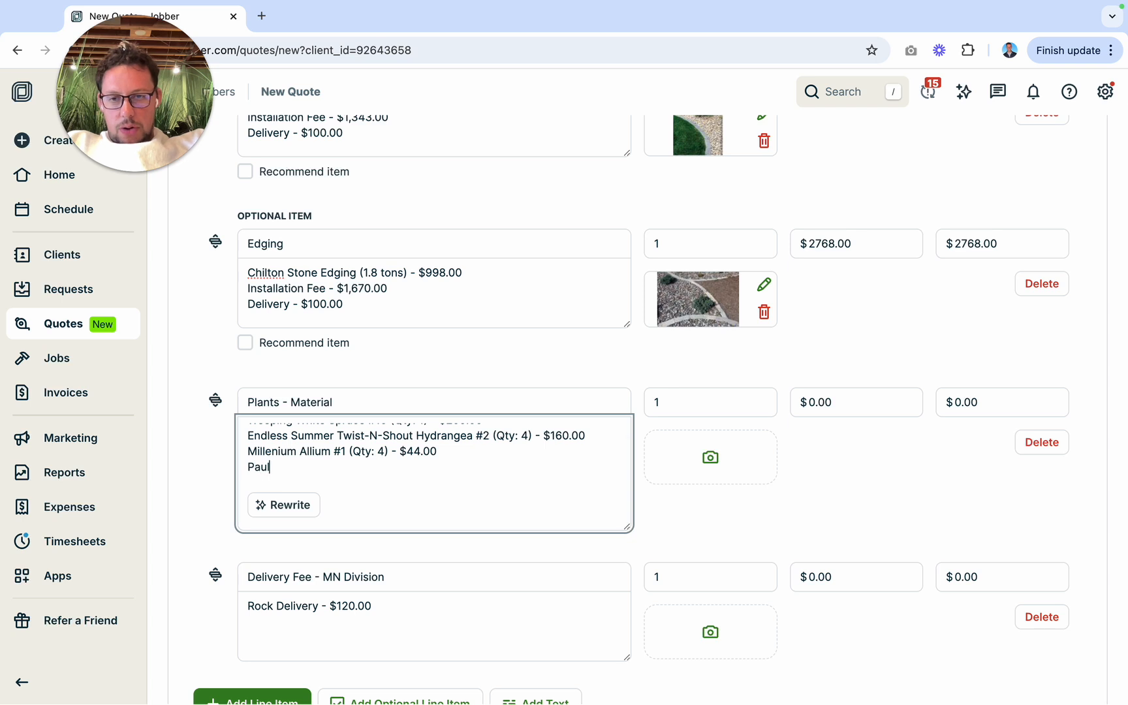
pyautogui.write("'s Glory (#4")
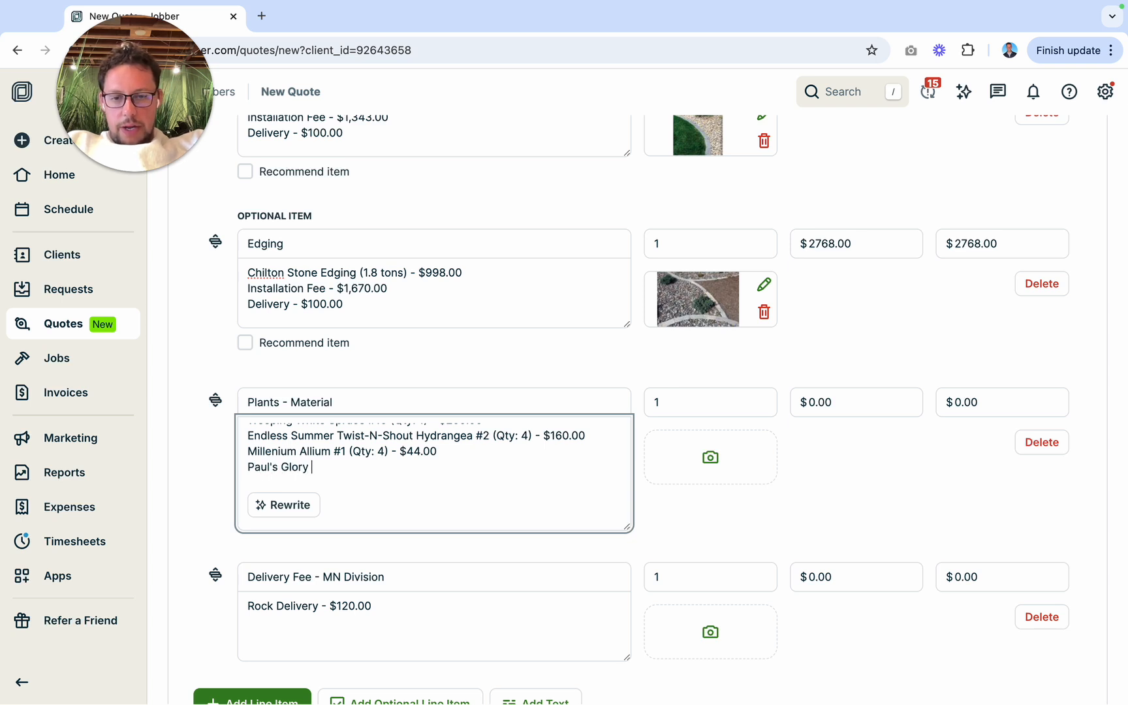
pyautogui.press('BackSpace')
pyautogui.press('BackSpace')
pyautogui.press('BackSpace')
pyautogui.press('BackSpace')
pyautogui.write('Hosta #')
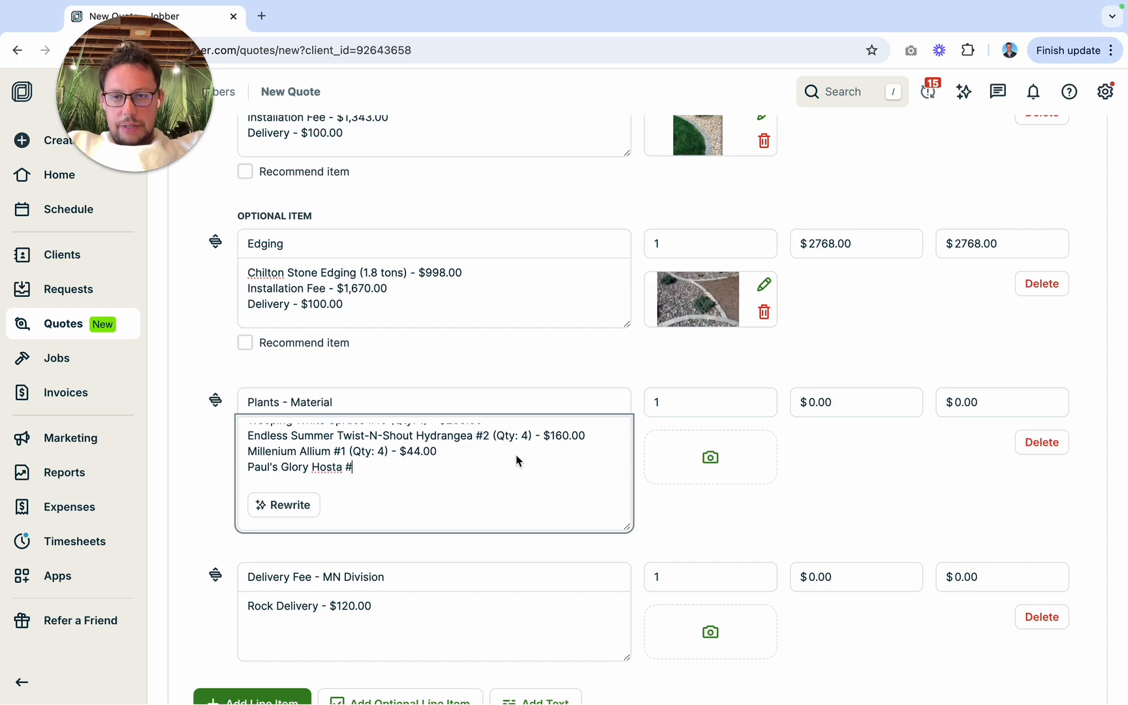
pyautogui.hotkey('ctrl', 'Right')
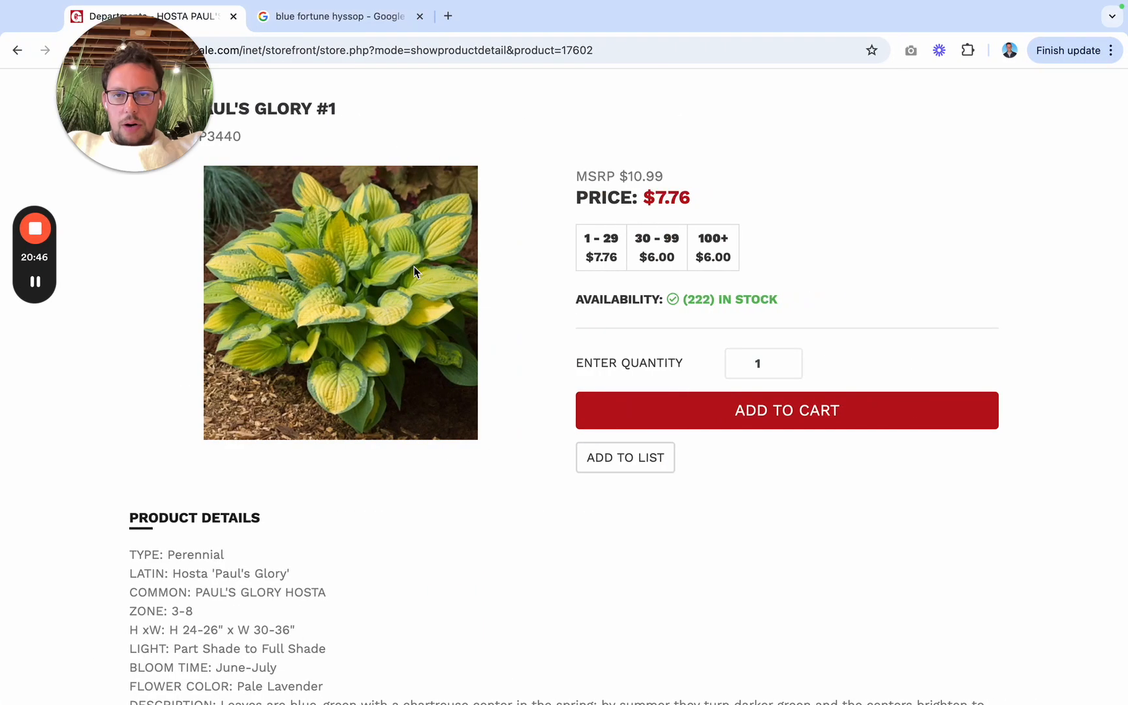
pyautogui.hotkey('ctrl', 'Left')
pyautogui.write('#')
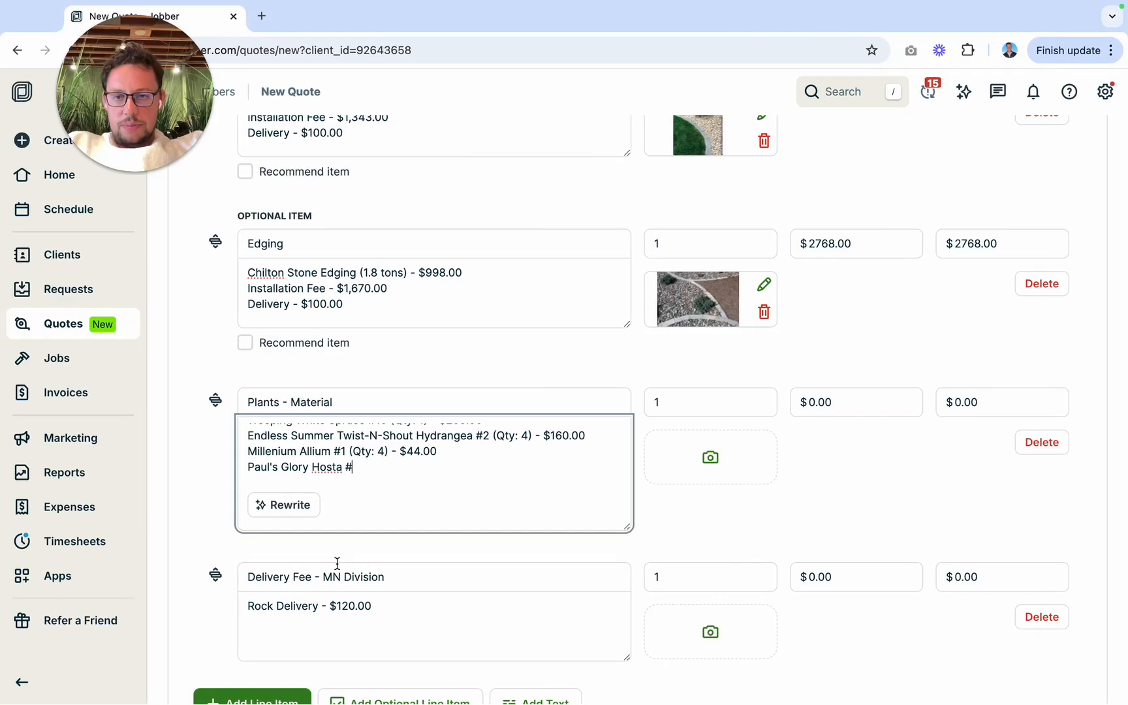
pyautogui.write('1 (Qty: 3) - $')
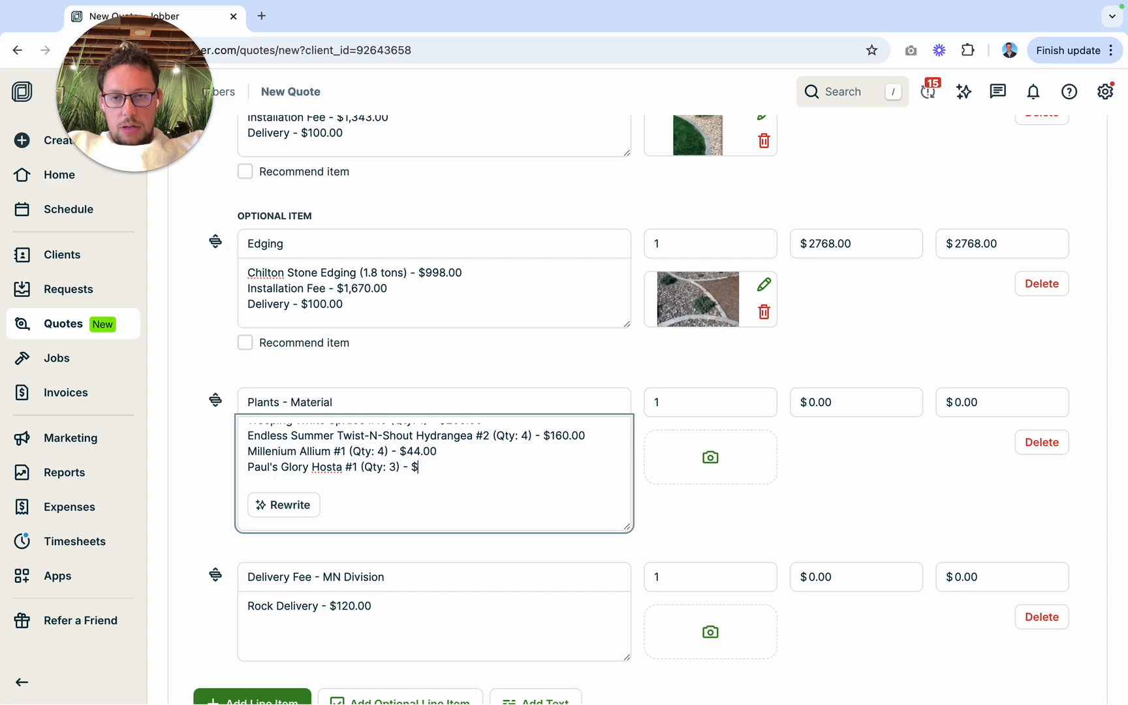
# Step: Complete the Paul's Glory Hosta line with "(Qty: 3) - $30.00" and start a new line below it
pyautogui.hotkey('ctrl', 'Right')
pyautogui.hotkey('ctrl', 'Left')
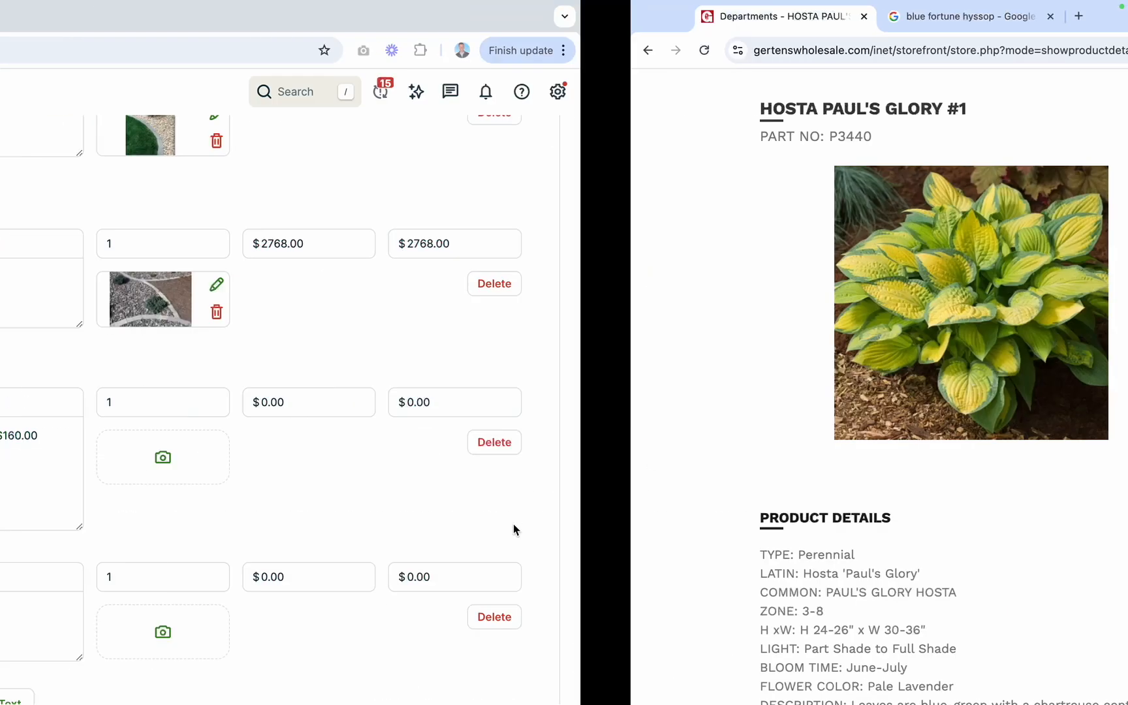
pyautogui.write(': 3) - $')
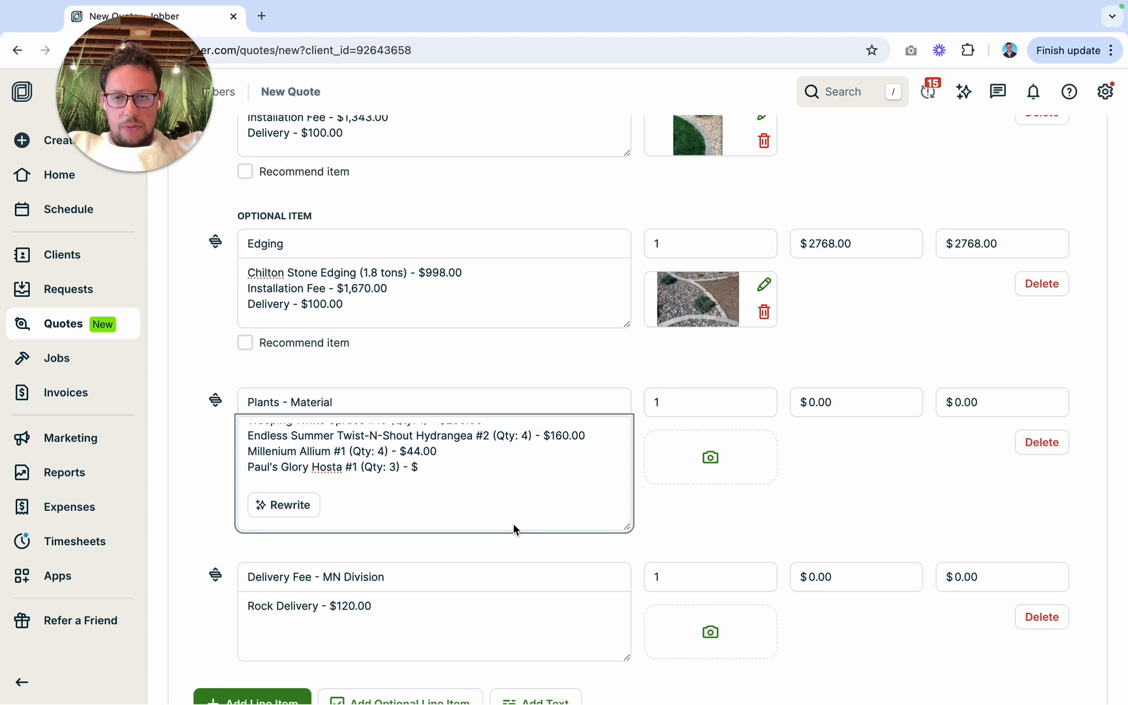
pyautogui.write('3')
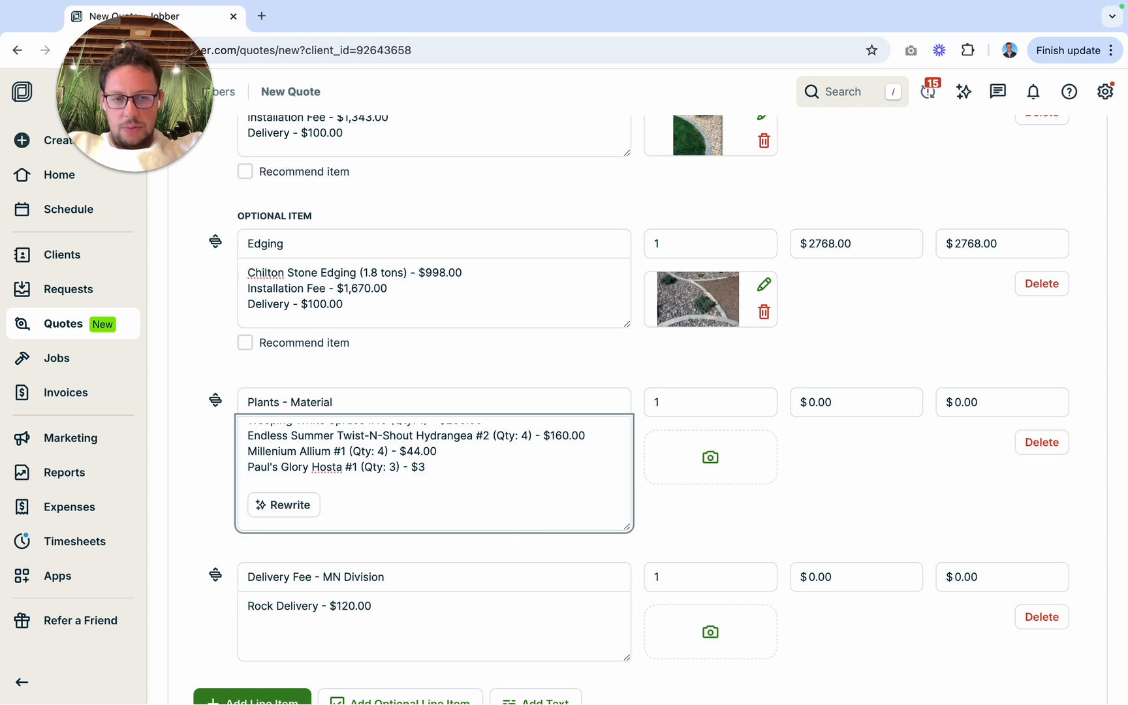
pyautogui.write('0.00')
pyautogui.press('Return')
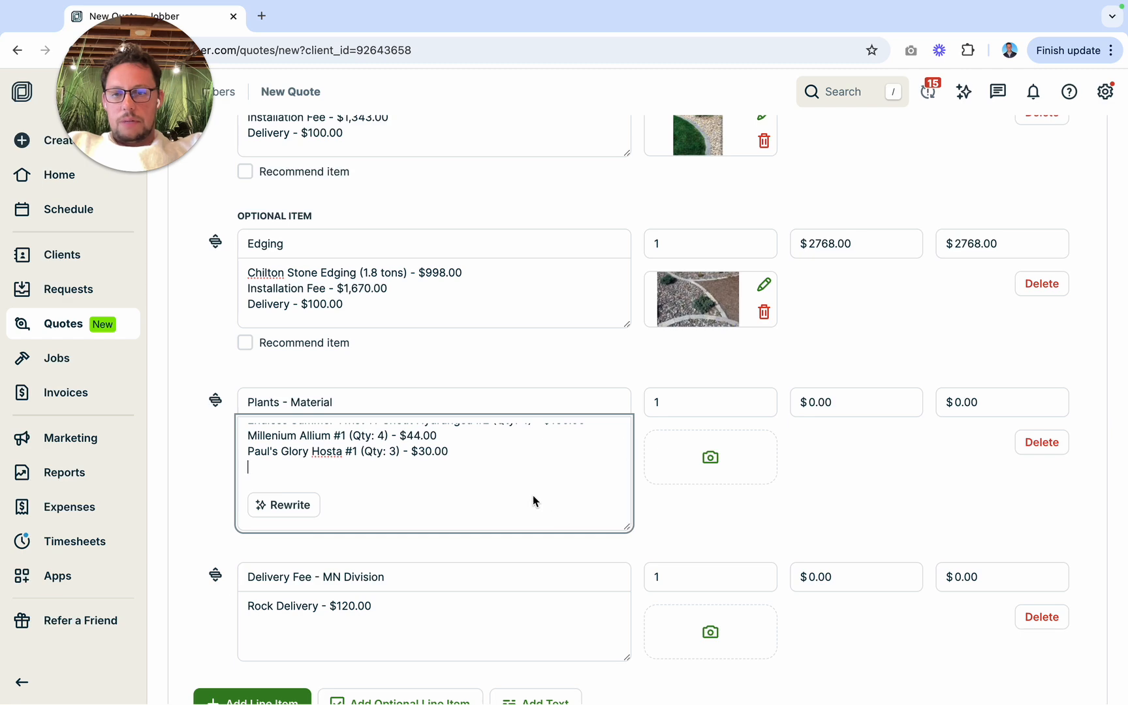
# Step: Check the front yard shrubs in the design render, and search Gertens Wholesale for "boxwood"
pyautogui.hotkey('ctrl', 'Left')
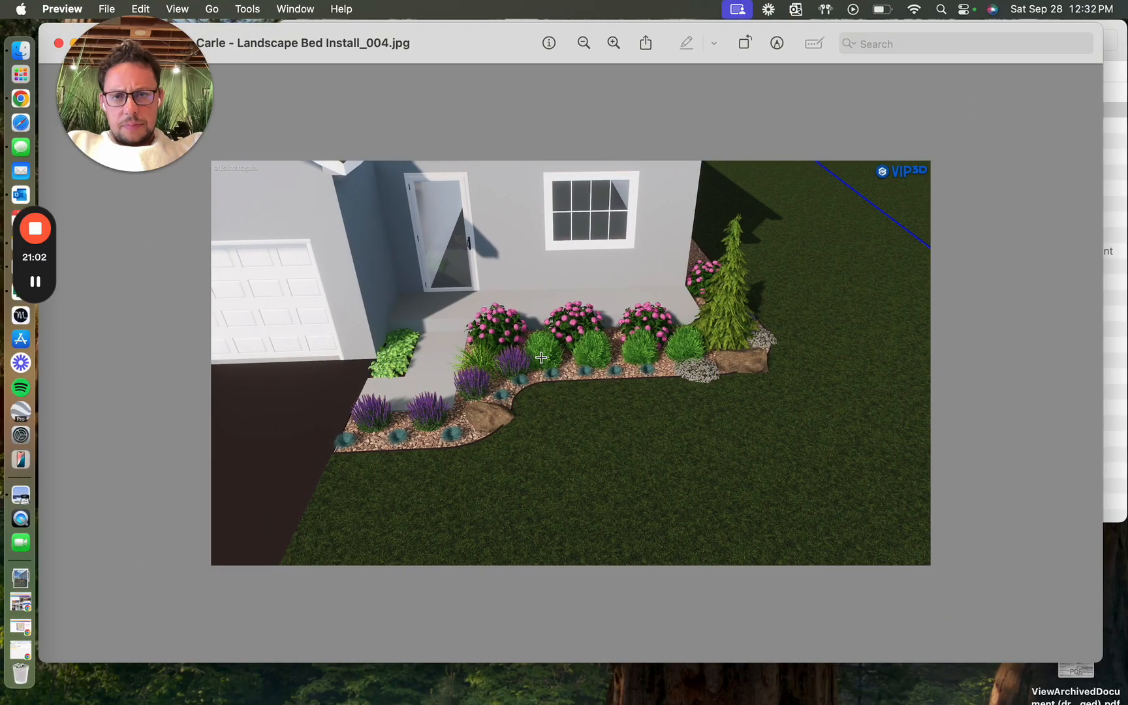
pyautogui.hotkey('ctrl', 'Right')
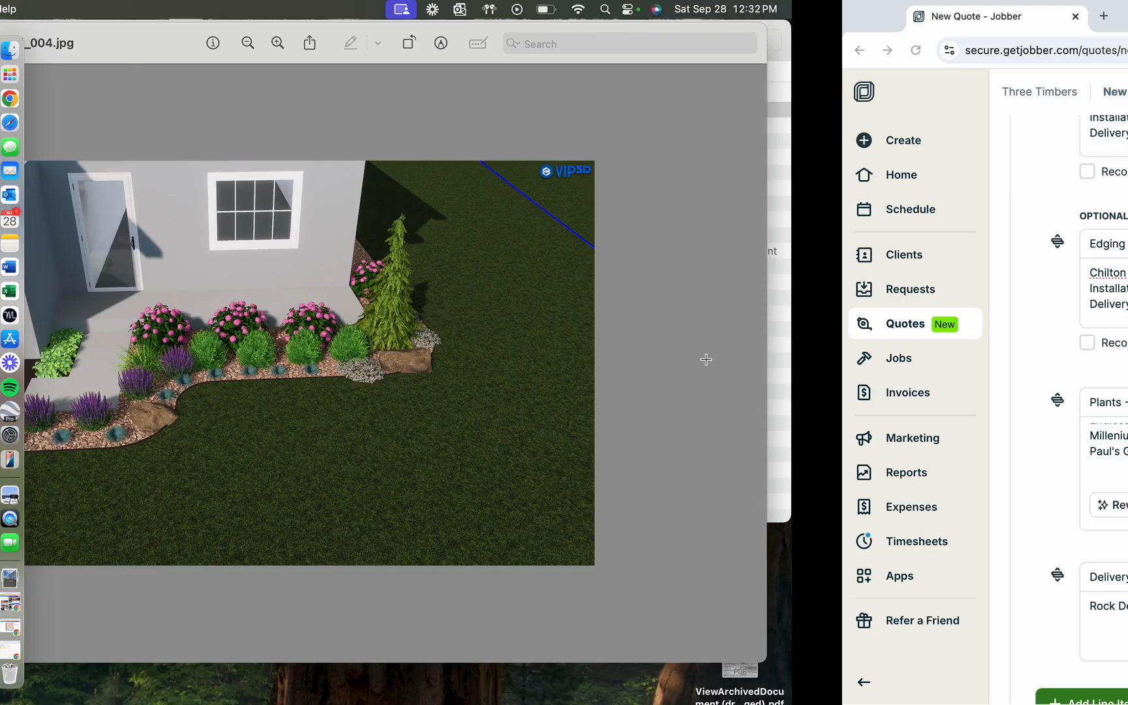
pyautogui.hotkey('ctrl', 'Right')
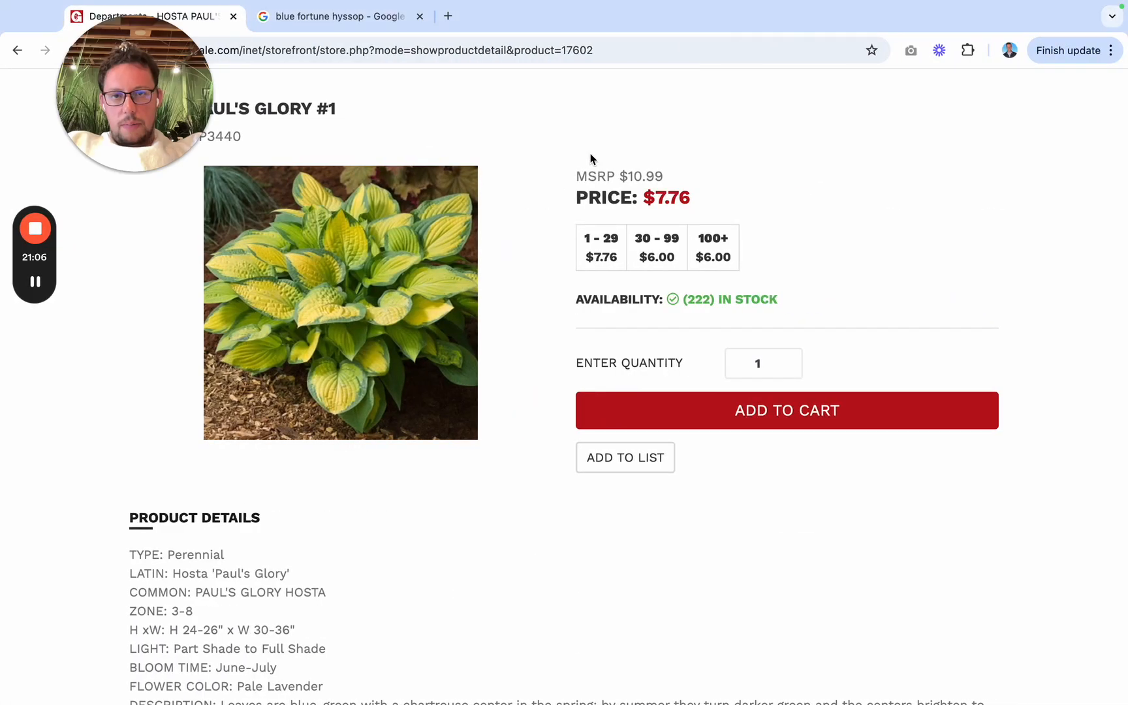
pyautogui.scroll(5, 724, 204)
pyautogui.click(723, 184)
pyautogui.write('boxwood')
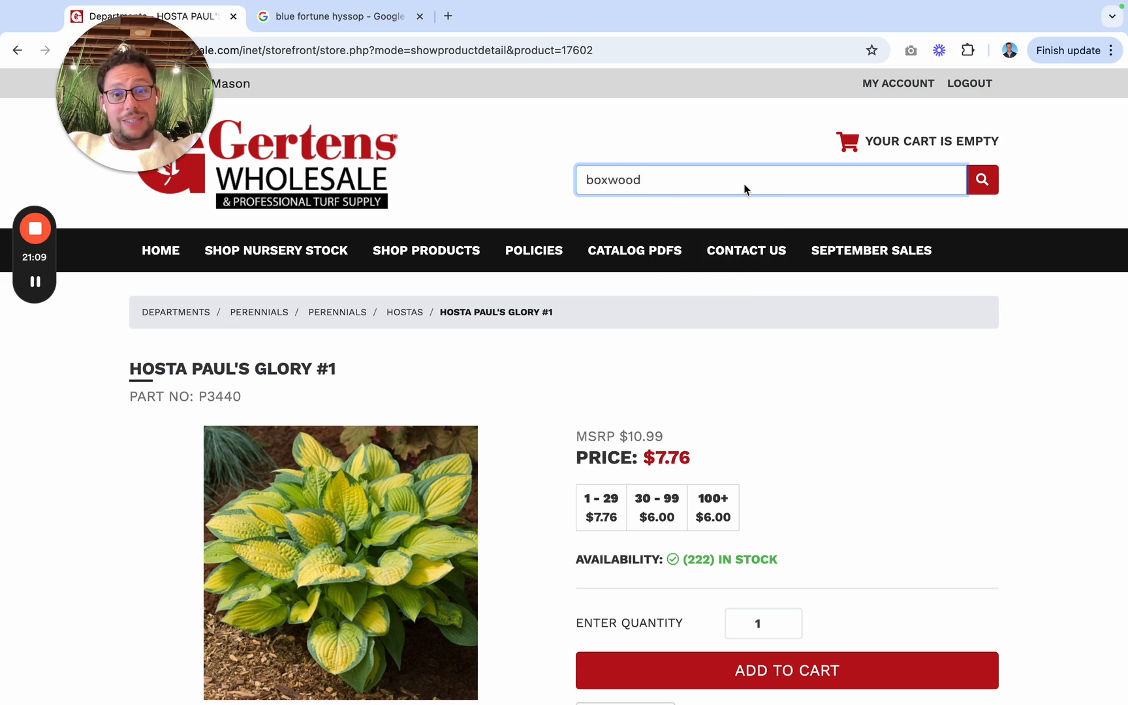
pyautogui.click(982, 182)
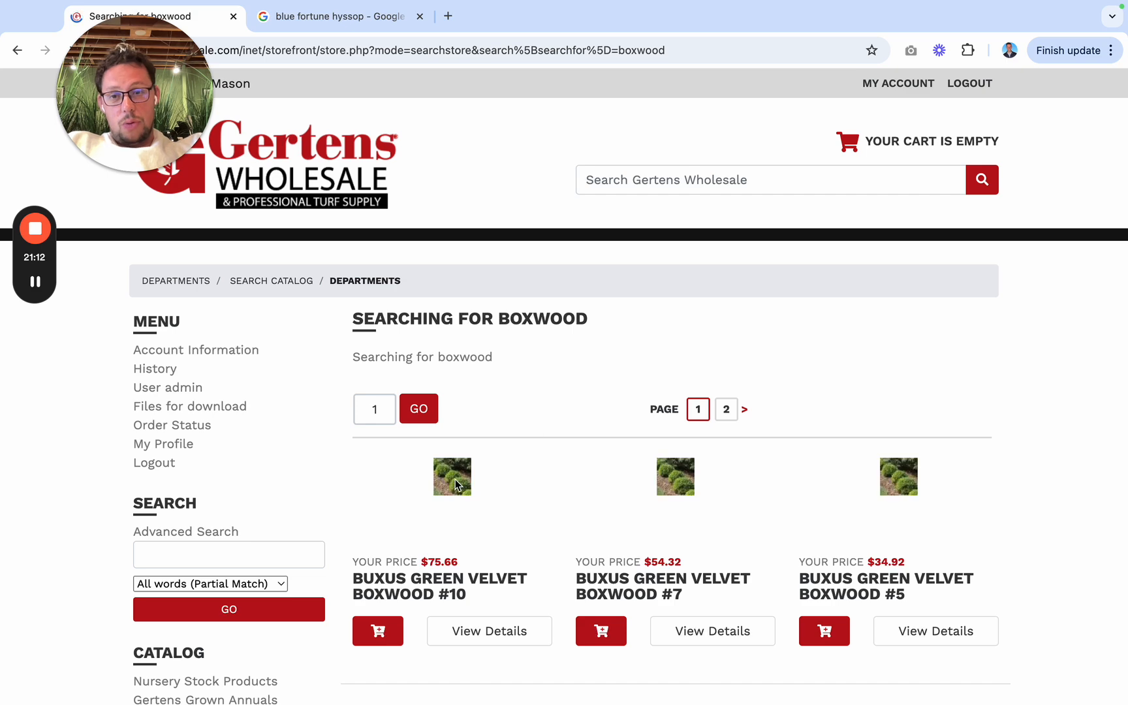
# Step: Look through the boxwood sizes and open the product details of Buxus Green Velvet Boxwood #5
pyautogui.scroll(-1, 456, 484)
pyautogui.scroll(-3, 456, 484)
pyautogui.scroll(-3, 711, 531)
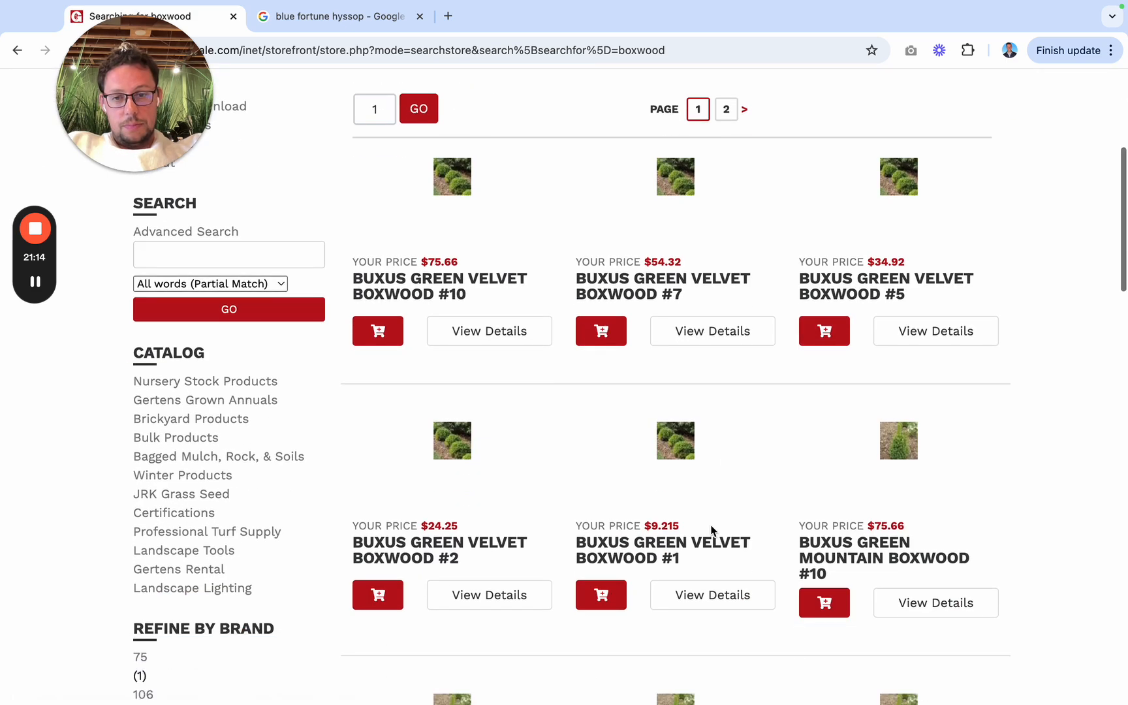
pyautogui.click(857, 292)
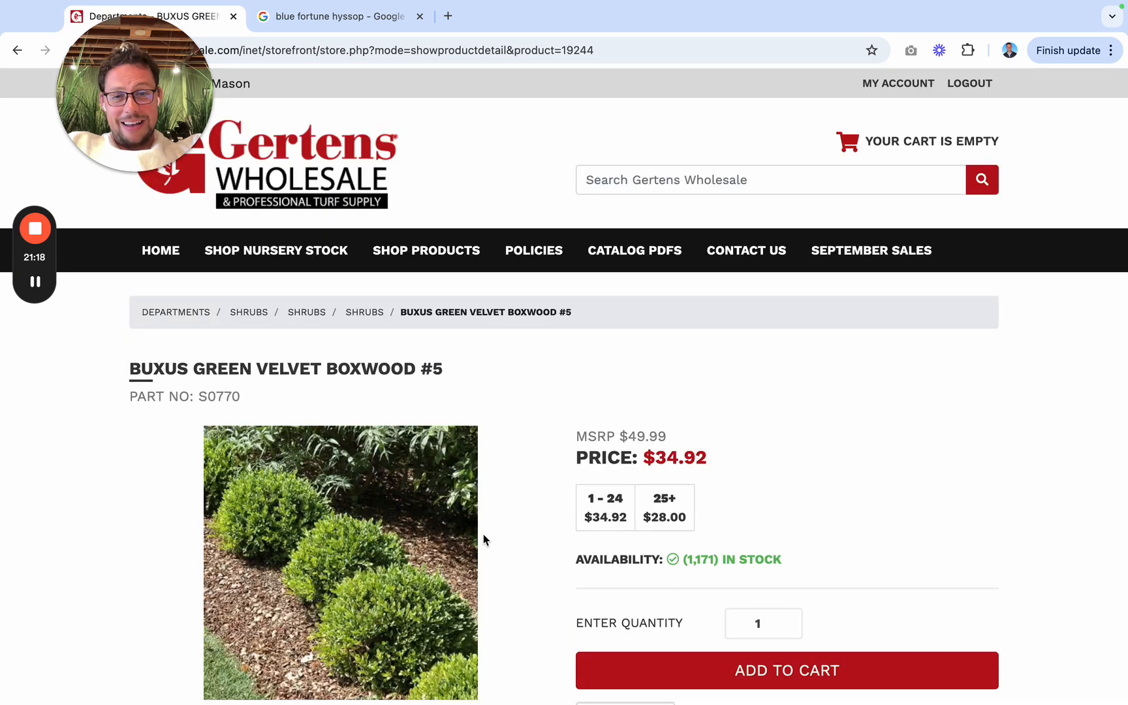
pyautogui.scroll(-4, 483, 538)
pyautogui.scroll(2, 483, 534)
# Step: In the Jobber quote, add "Green Velvet Boxwood #5 (Qty: 4) - $" below the hosta line, checking the quantity in the design render
pyautogui.hotkey('ctrl', 'Left')
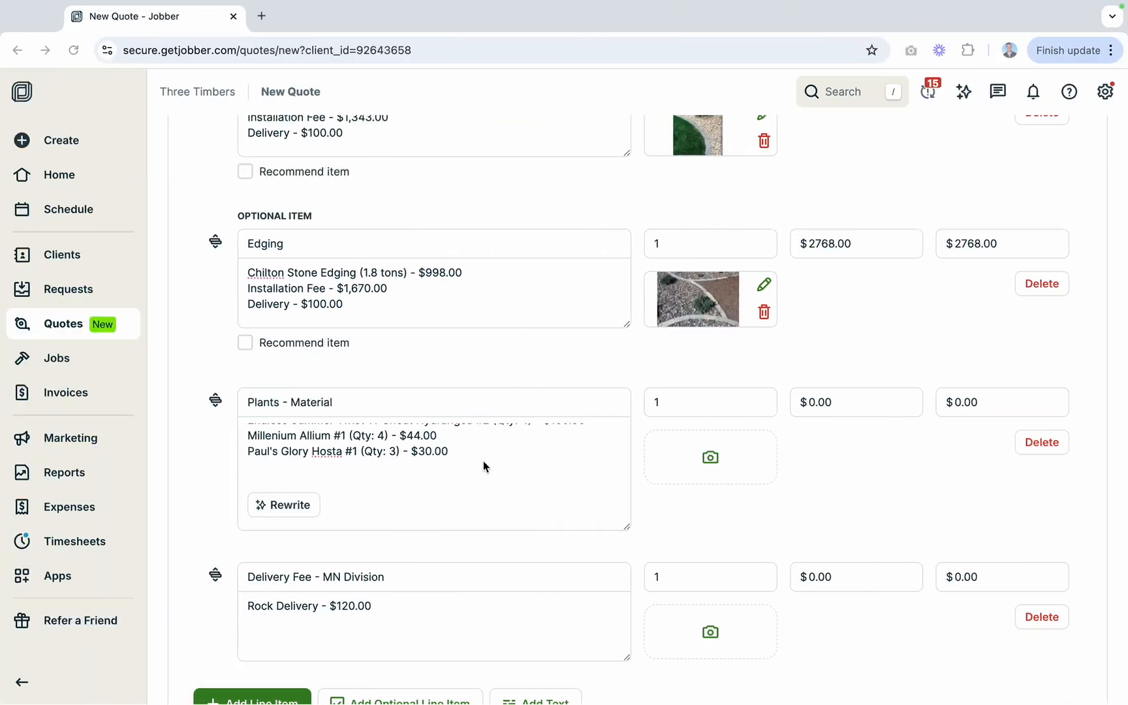
pyautogui.write('Green Velvet Bo')
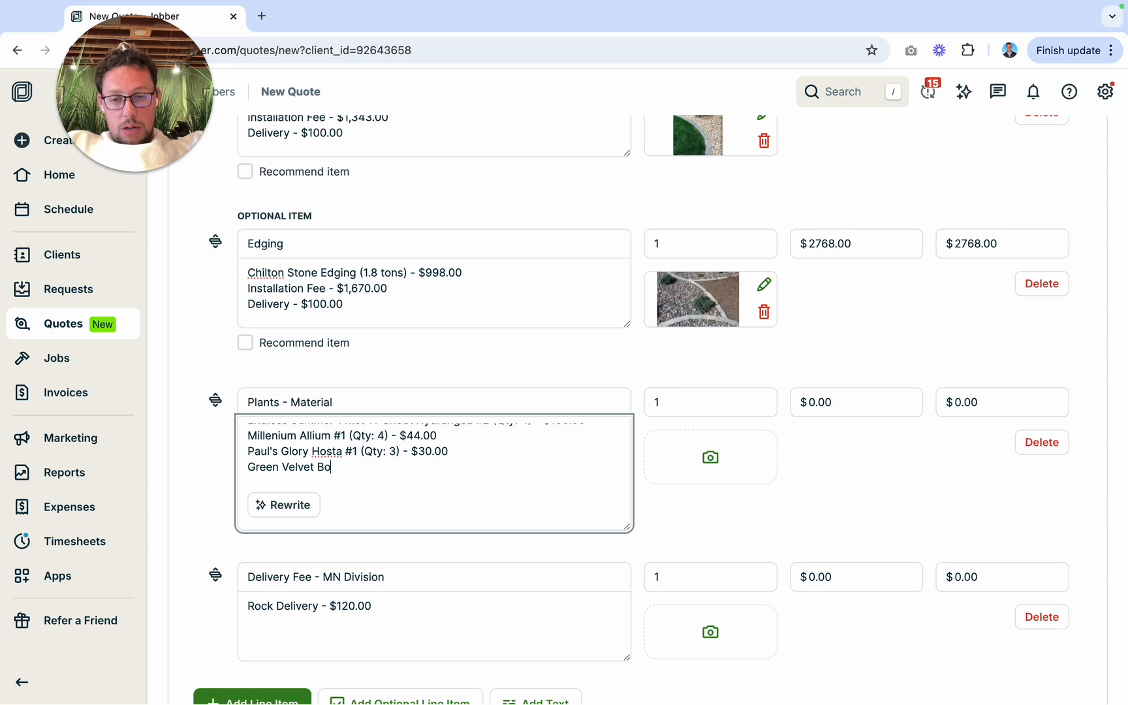
pyautogui.write('xwood ')
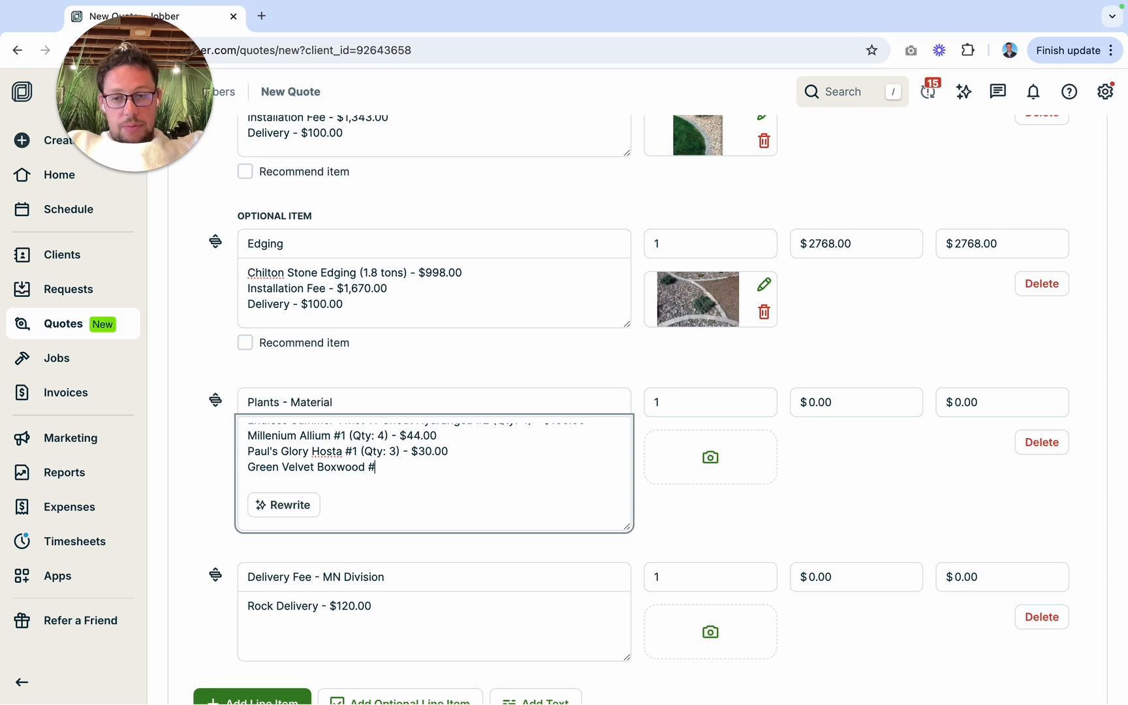
pyautogui.write('#5 (Qty:')
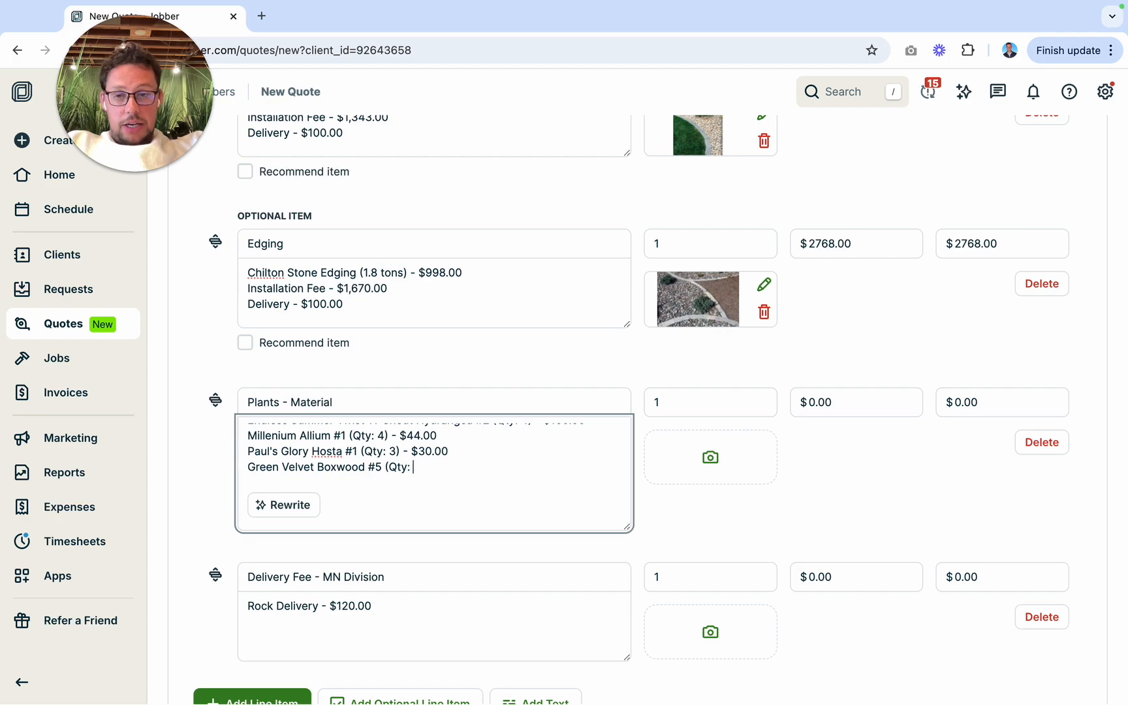
pyautogui.hotkey('ctrl', 'Right')
pyautogui.hotkey('ctrl', 'Left')
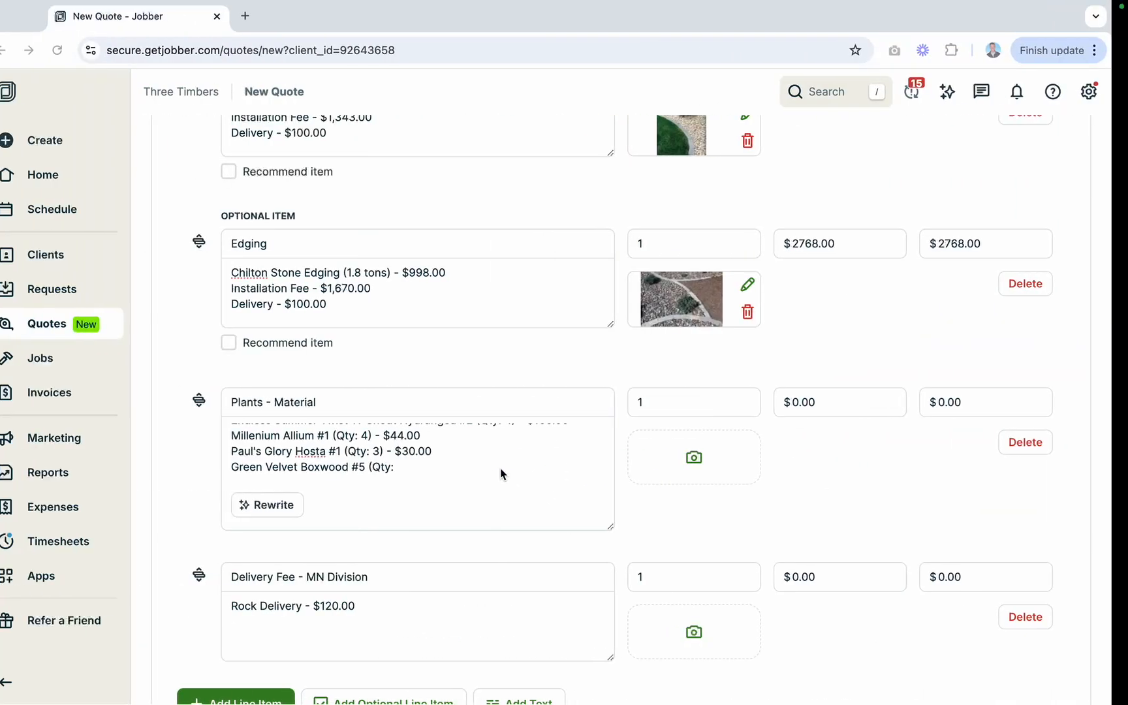
pyautogui.hotkey('ctrl', 'Left')
pyautogui.hotkey('ctrl', 'Right')
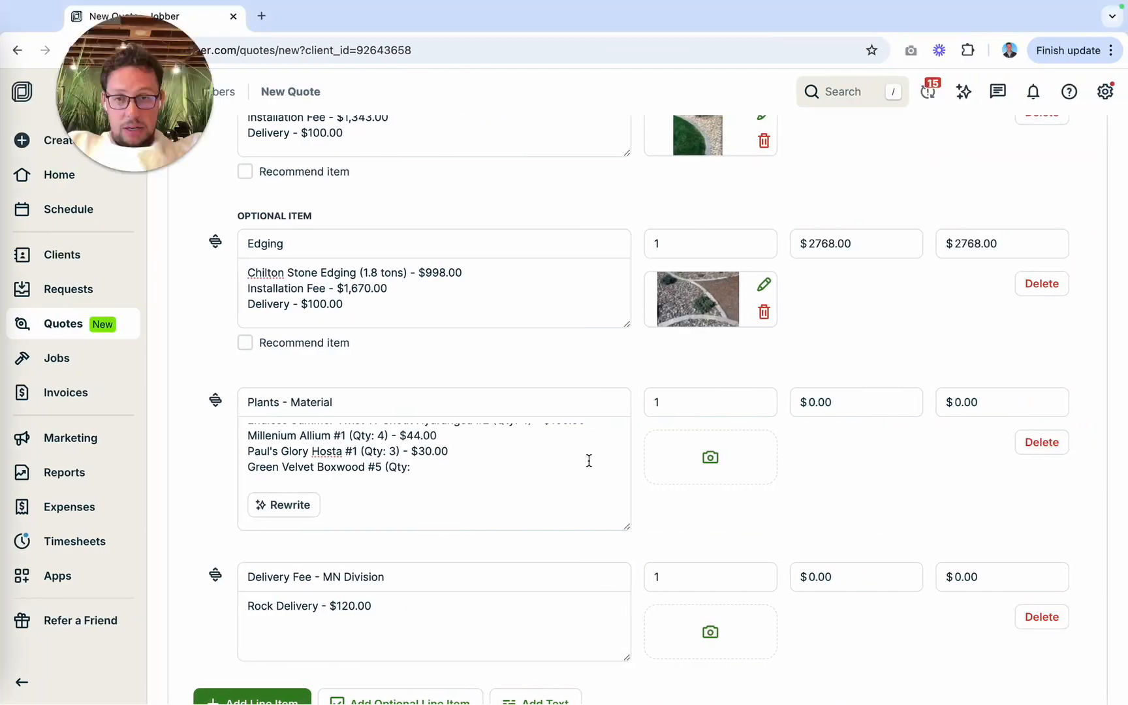
pyautogui.write(': 4) ')
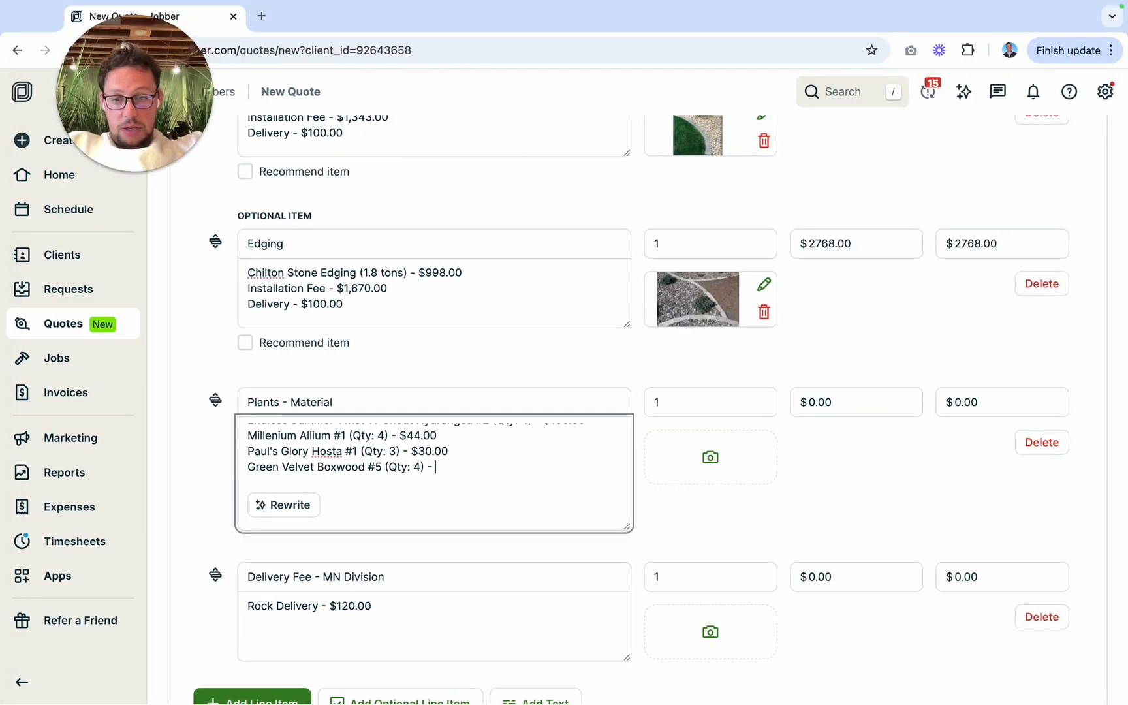
pyautogui.write('- $')
# Step: Check the boxwood's price on Gertens Wholesale, complete its quote line with "$198.00" and start a new line below it
pyautogui.hotkey('ctrl', 'Right')
pyautogui.hotkey('ctrl', 'Left')
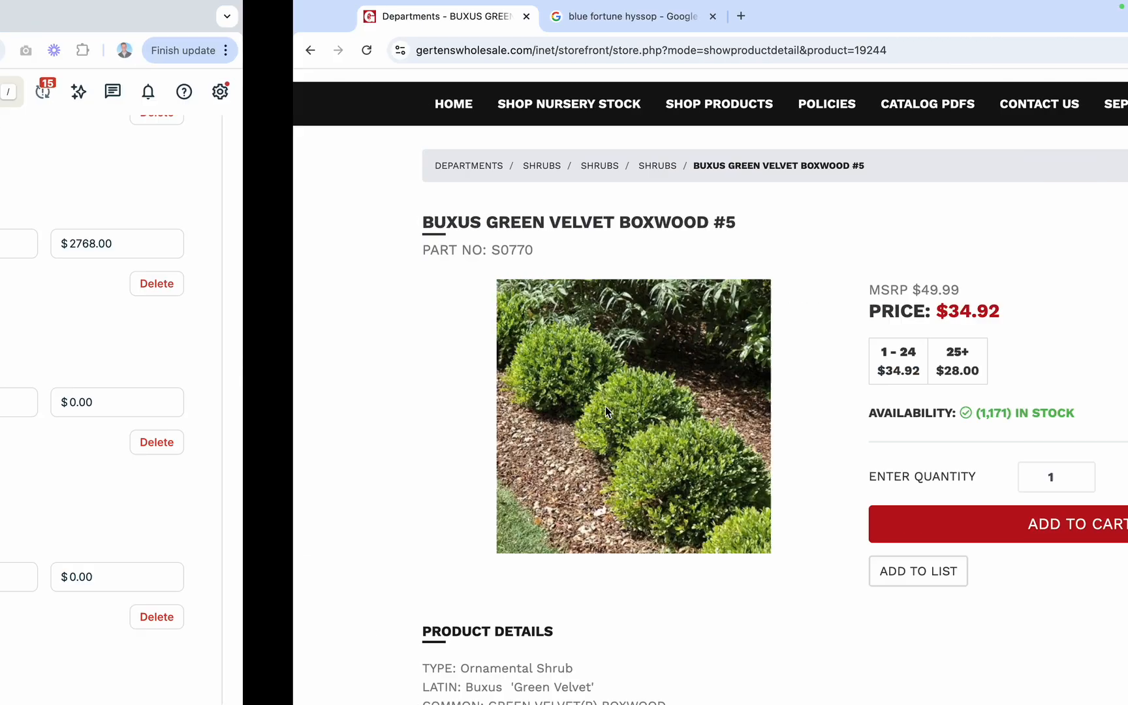
pyautogui.click(496, 470)
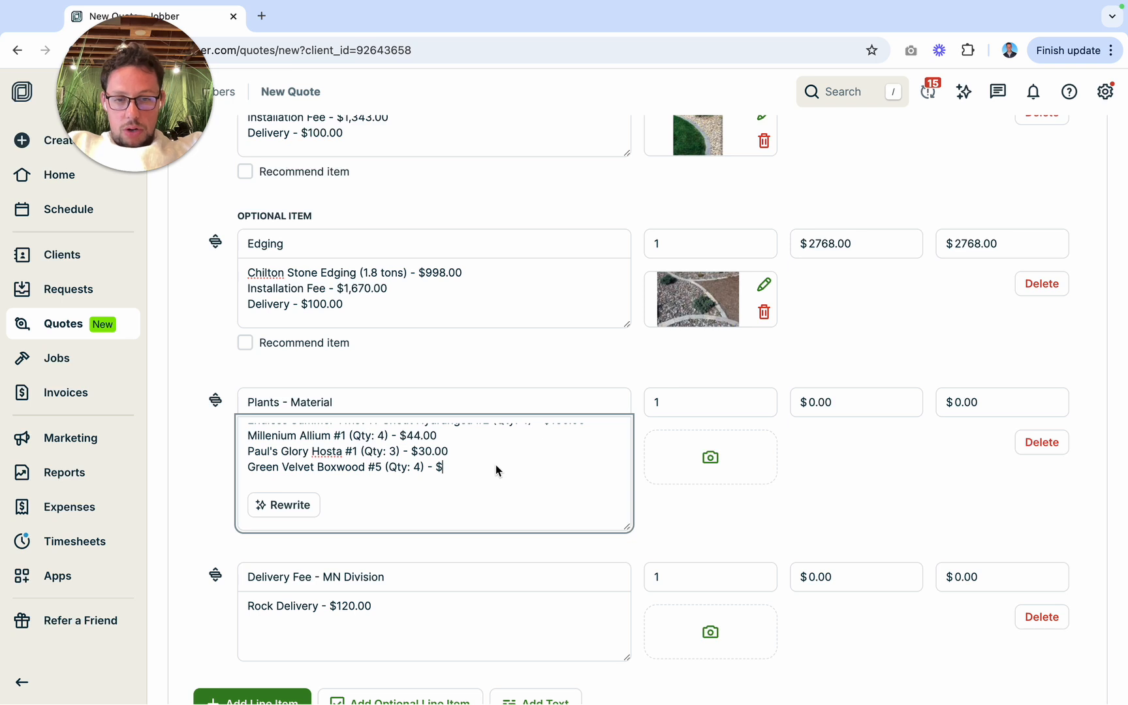
pyautogui.write('298')
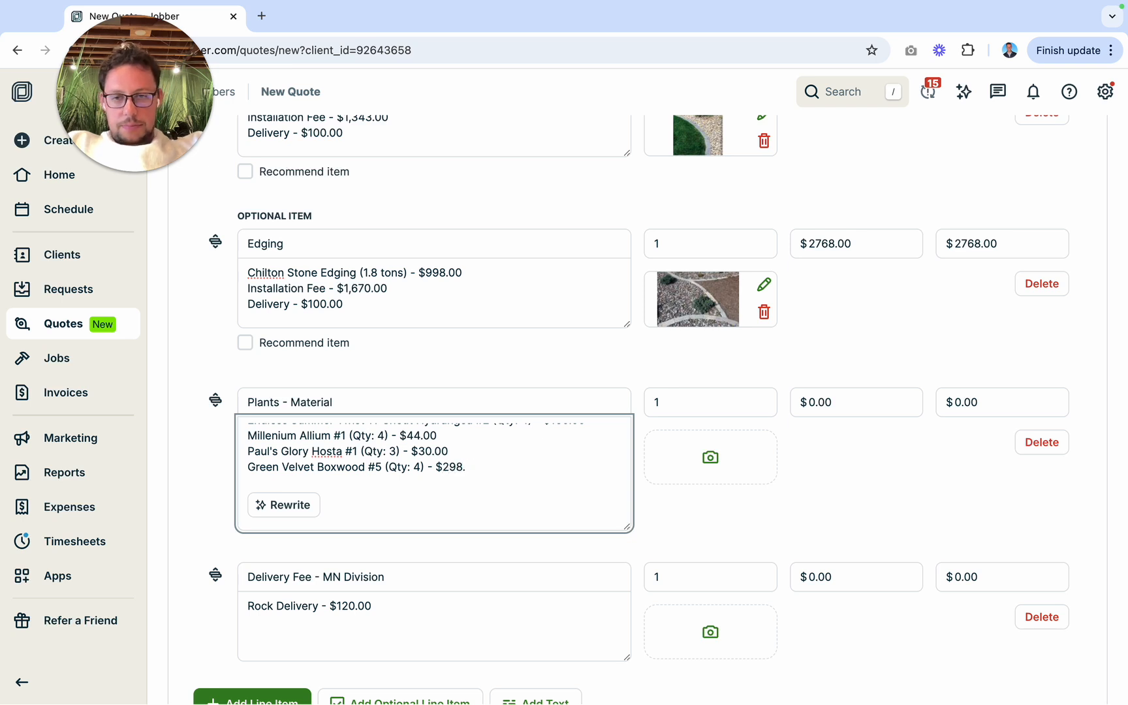
pyautogui.write('.00')
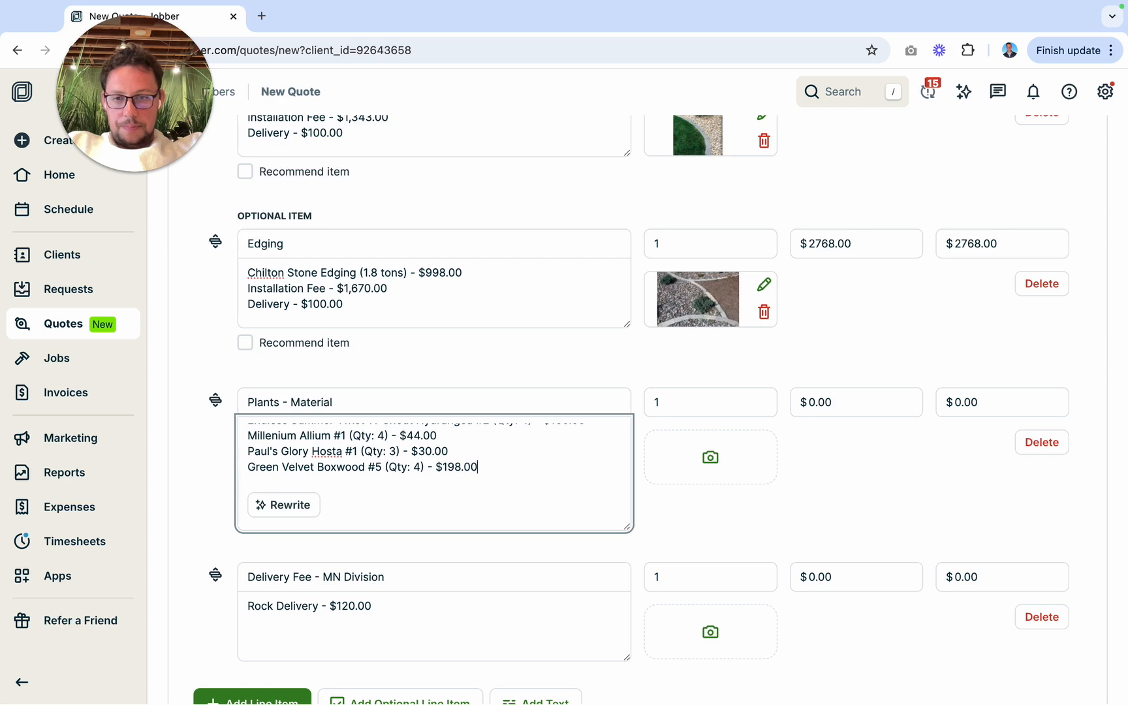
pyautogui.press('Return')
# Step: Check the remaining front yard plants in the design render, and search Gertens Wholesale for "phlox"
pyautogui.hotkey('ctrl', 'Left')
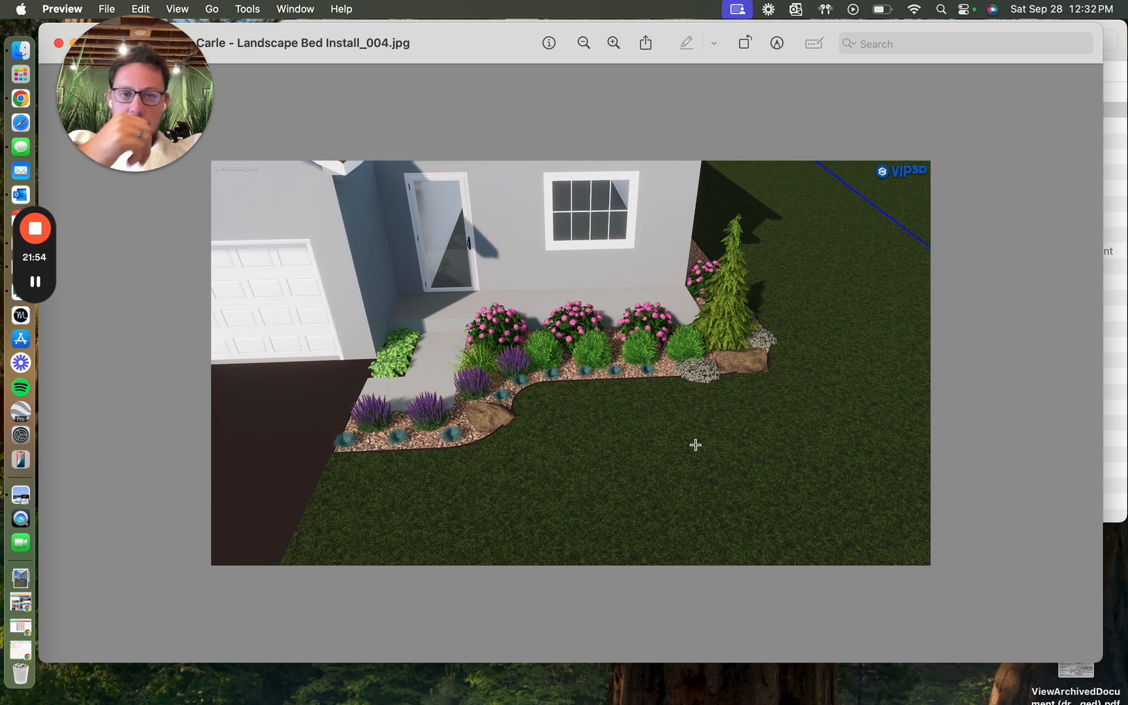
pyautogui.hotkey('ctrl', 'Right')
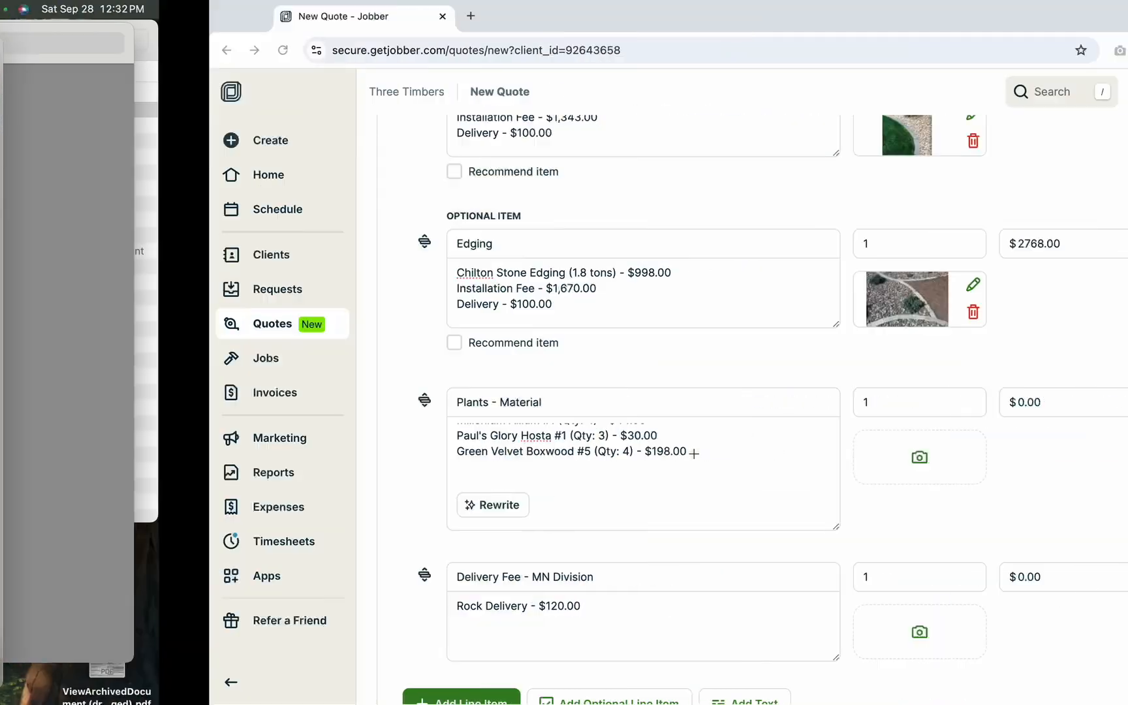
pyautogui.hotkey('ctrl', 'Right')
pyautogui.scroll(3, 740, 216)
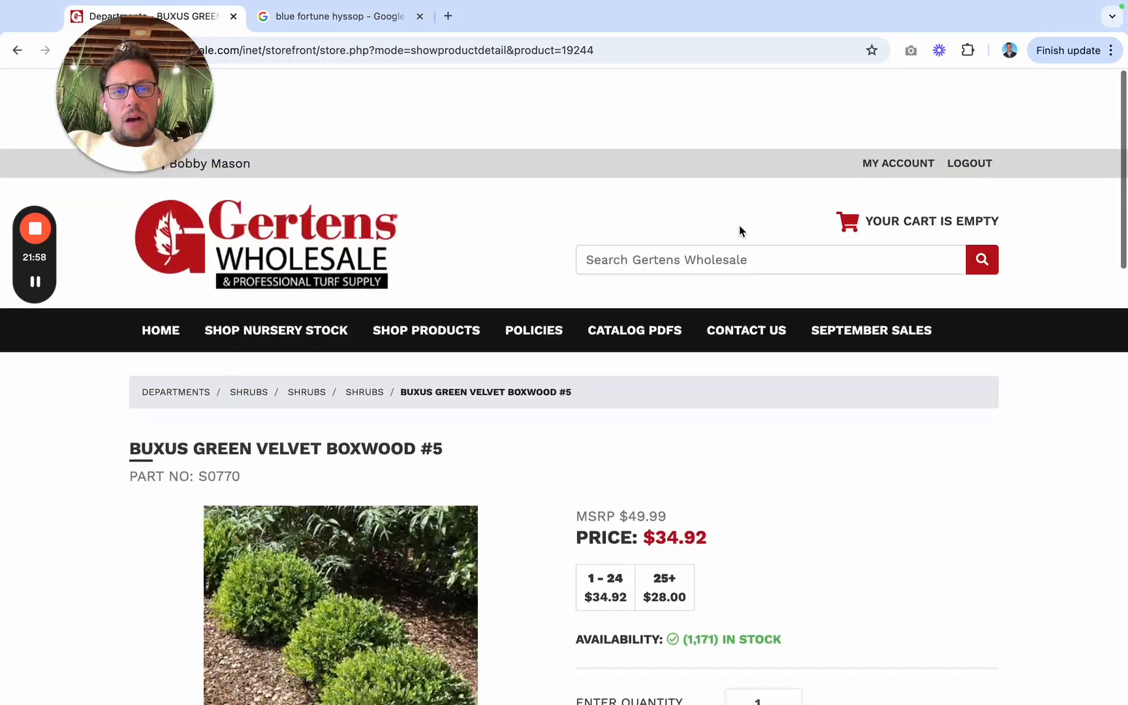
pyautogui.click(740, 182)
pyautogui.write('phlox')
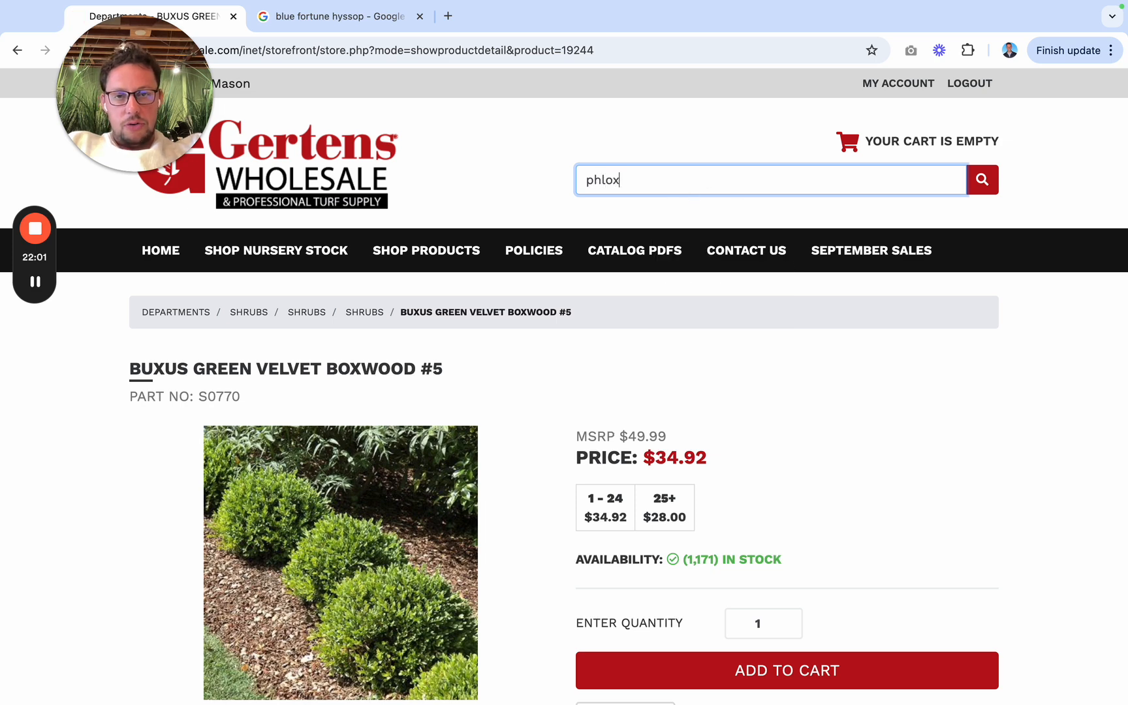
pyautogui.press('Return')
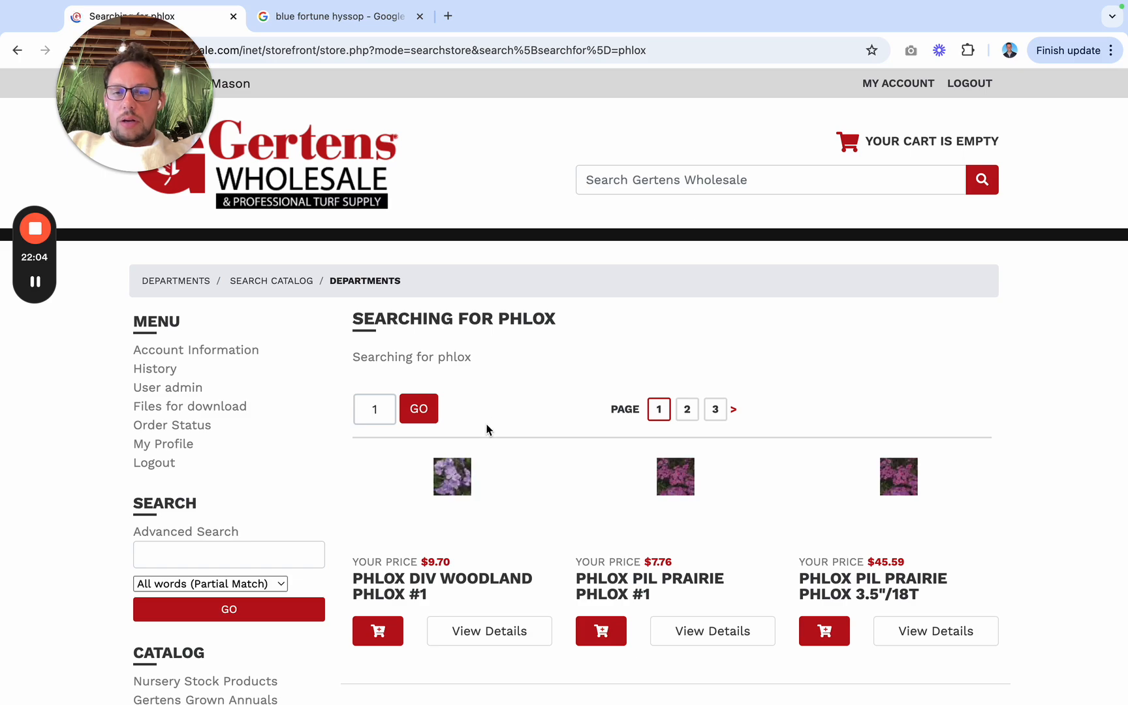
# Step: Look through the first two pages of phlox results and open the product details of Phlox Sub White Delight #1
pyautogui.scroll(-3, 494, 478)
pyautogui.scroll(-10, 494, 478)
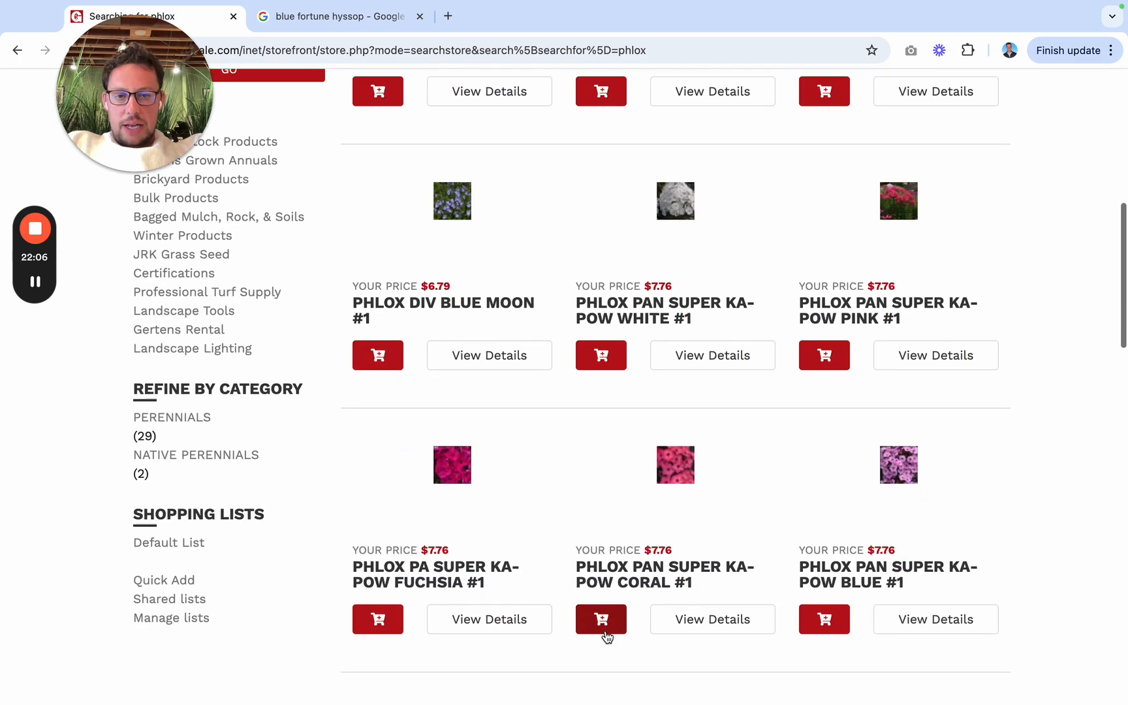
pyautogui.scroll(-8, 479, 510)
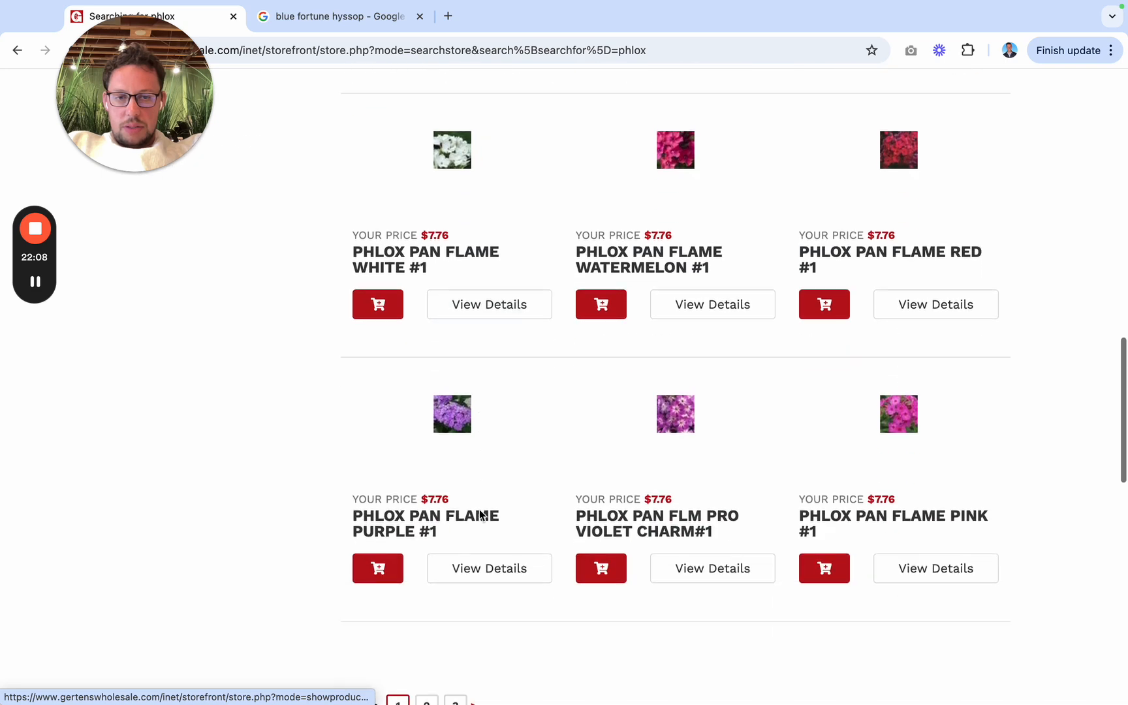
pyautogui.click(426, 332)
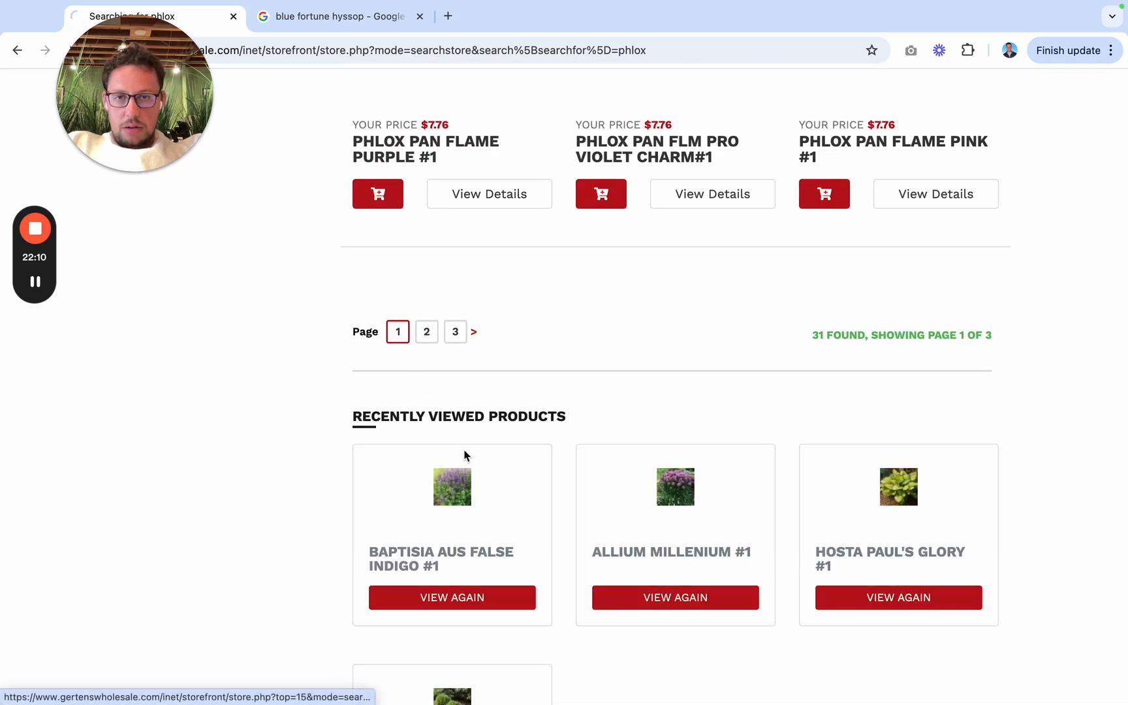
pyautogui.scroll(-6, 468, 441)
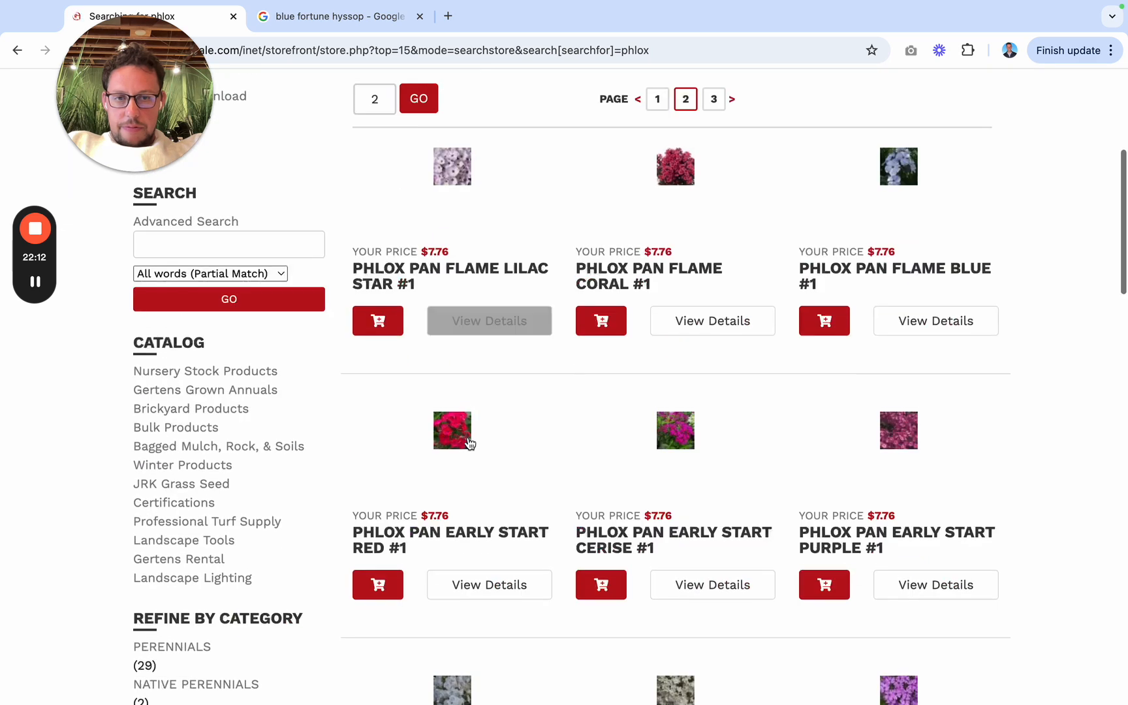
pyautogui.scroll(-4, 620, 618)
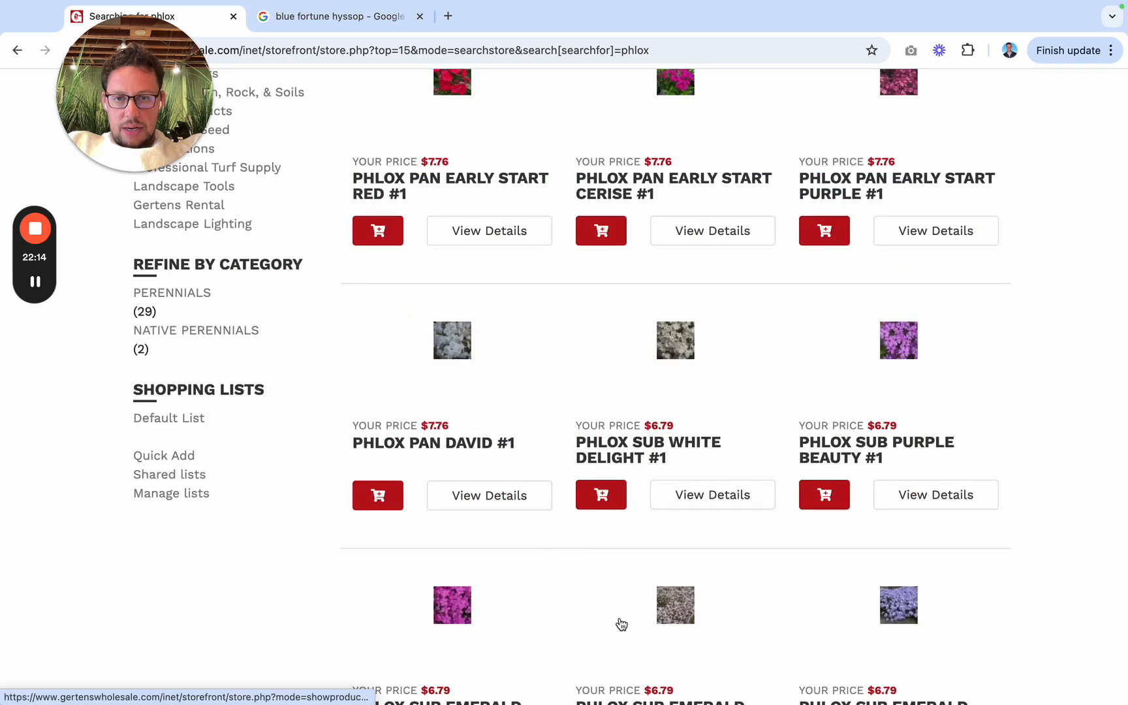
pyautogui.click(658, 460)
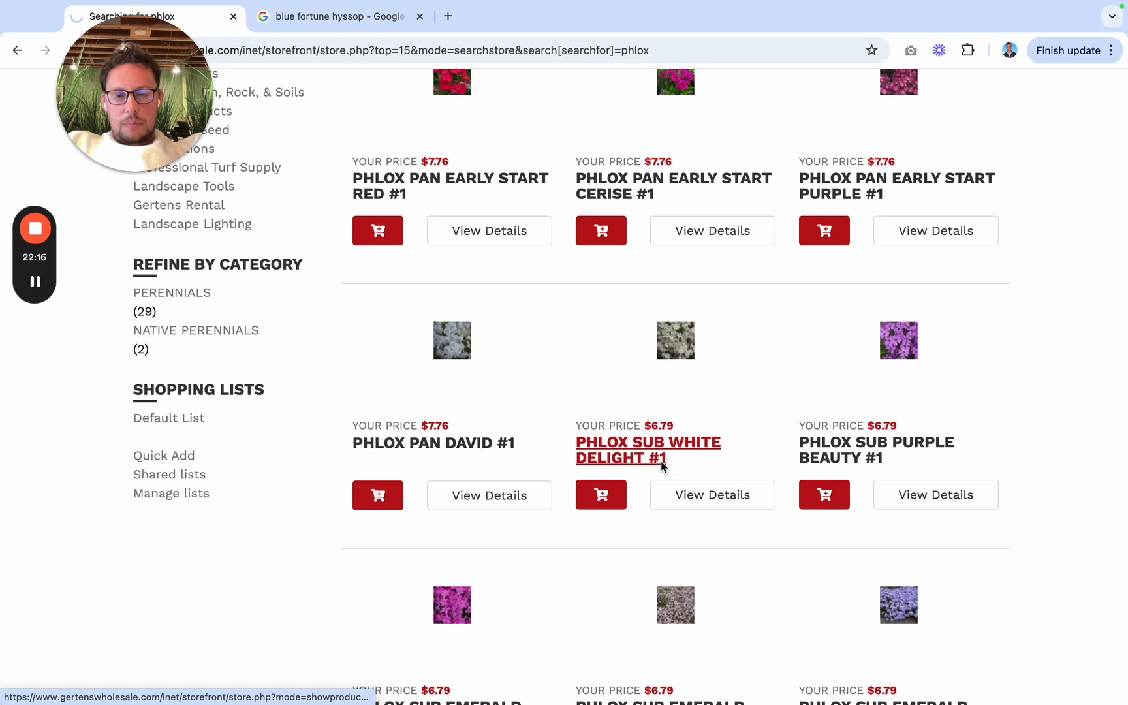
# Step: In the Jobber quote, add "Sub White Delight #1 (Qty: 2) - $19.00" below the boxwood line and start a new line
pyautogui.hotkey('ctrl', 'Left')
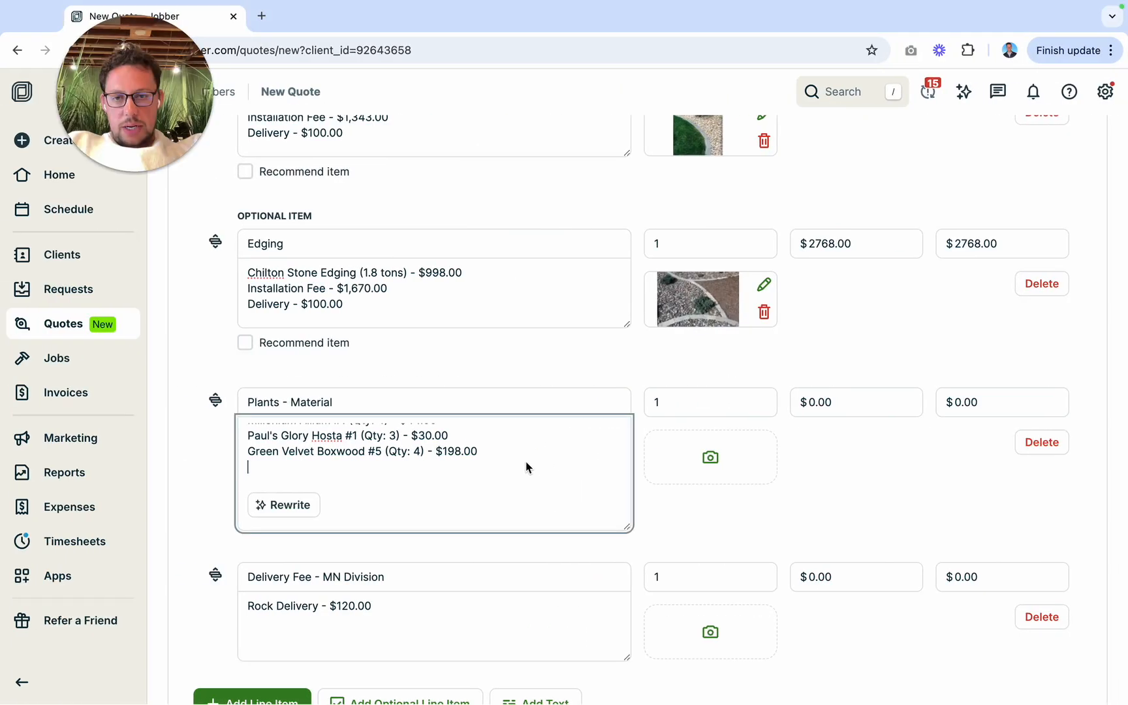
pyautogui.write('S')
pyautogui.press('BackSpace')
pyautogui.write('Sub White Deligt')
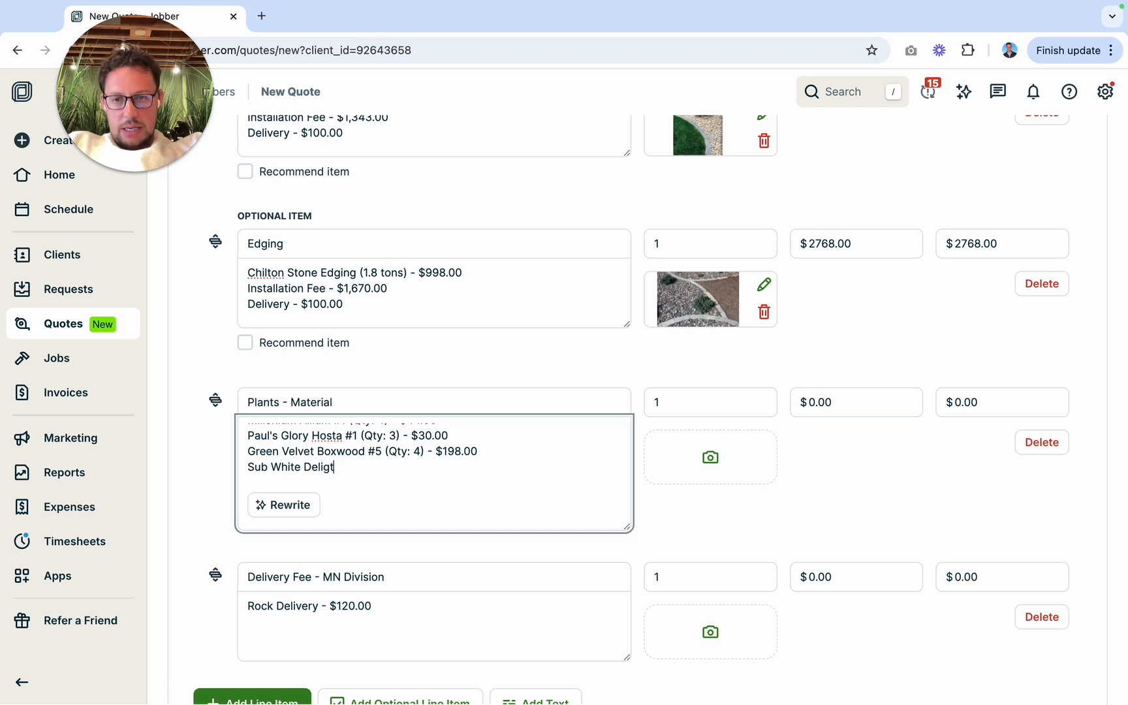
pyautogui.press('BackSpace')
pyautogui.press('BackSpace')
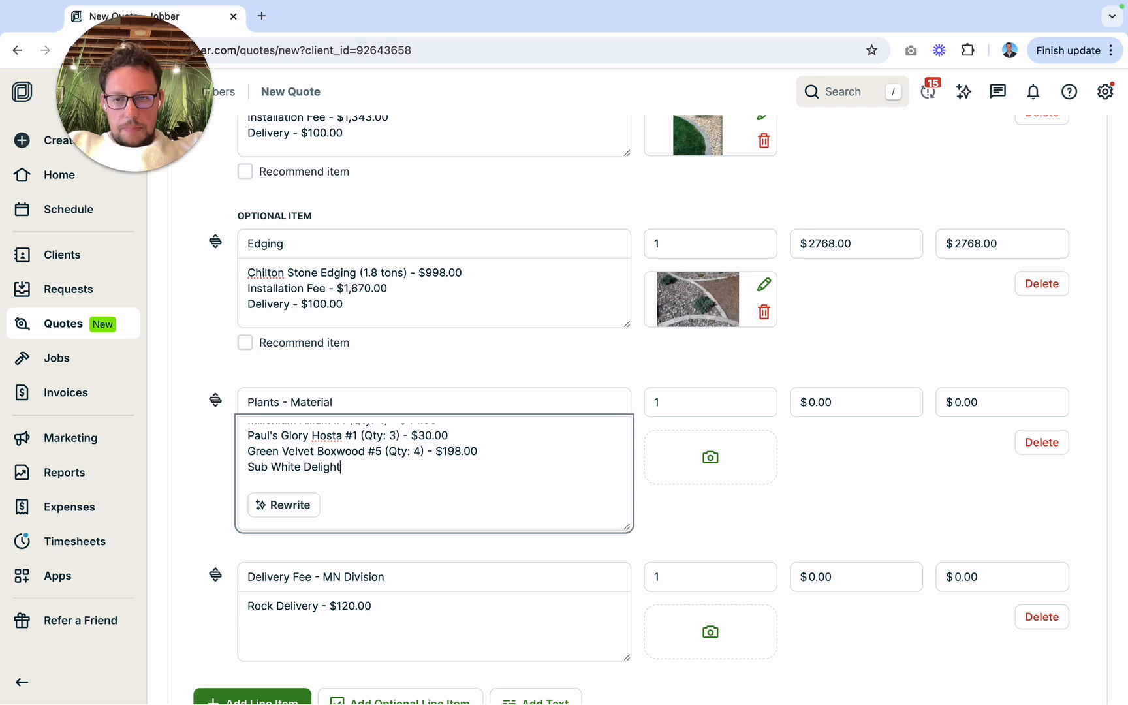
pyautogui.write('Qty: 2) - $19.0')
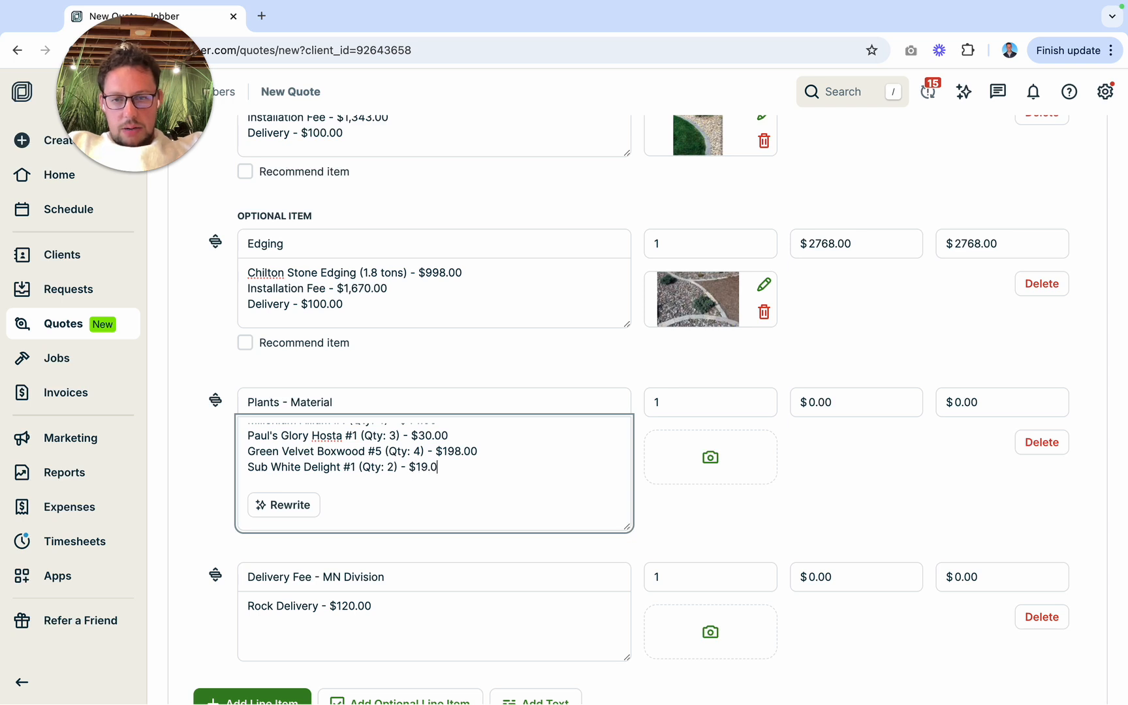
pyautogui.press('Return')
# Step: Check the front bed in the design render, and begin a "Blue Fesc" entry below the Sub White Delight line in the quote
pyautogui.hotkey('ctrl', 'Right')
pyautogui.hotkey('ctrl', 'Left')
pyautogui.hotkey('ctrl', 'Left')
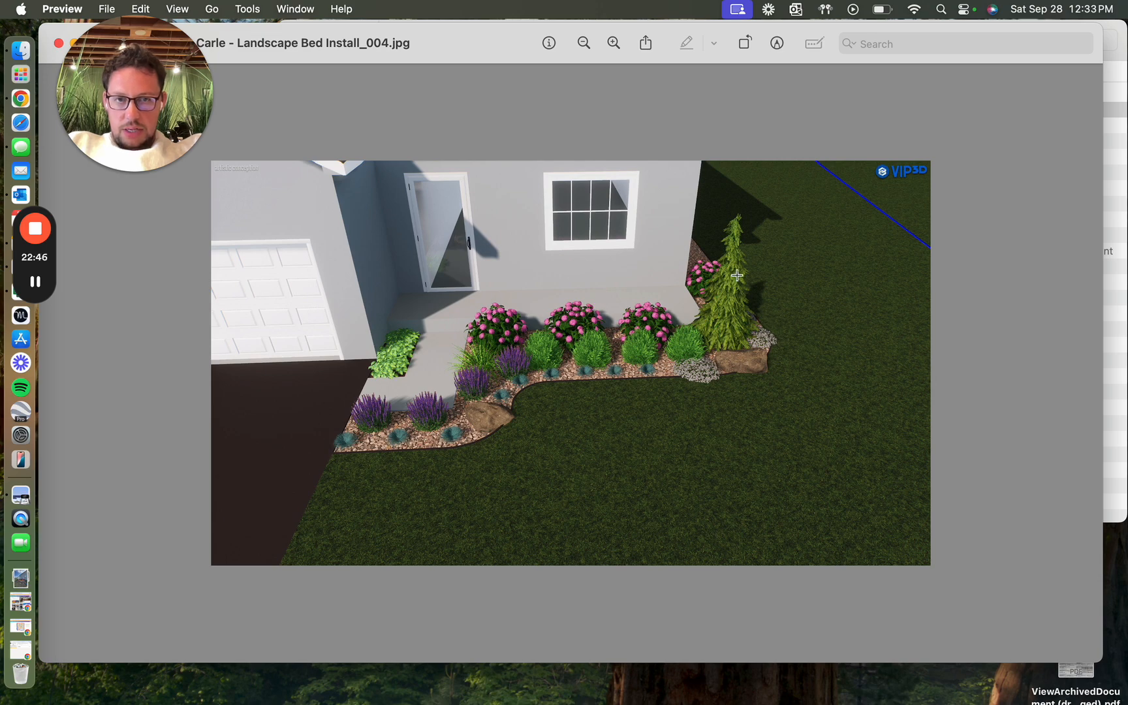
pyautogui.press('super+Tab')
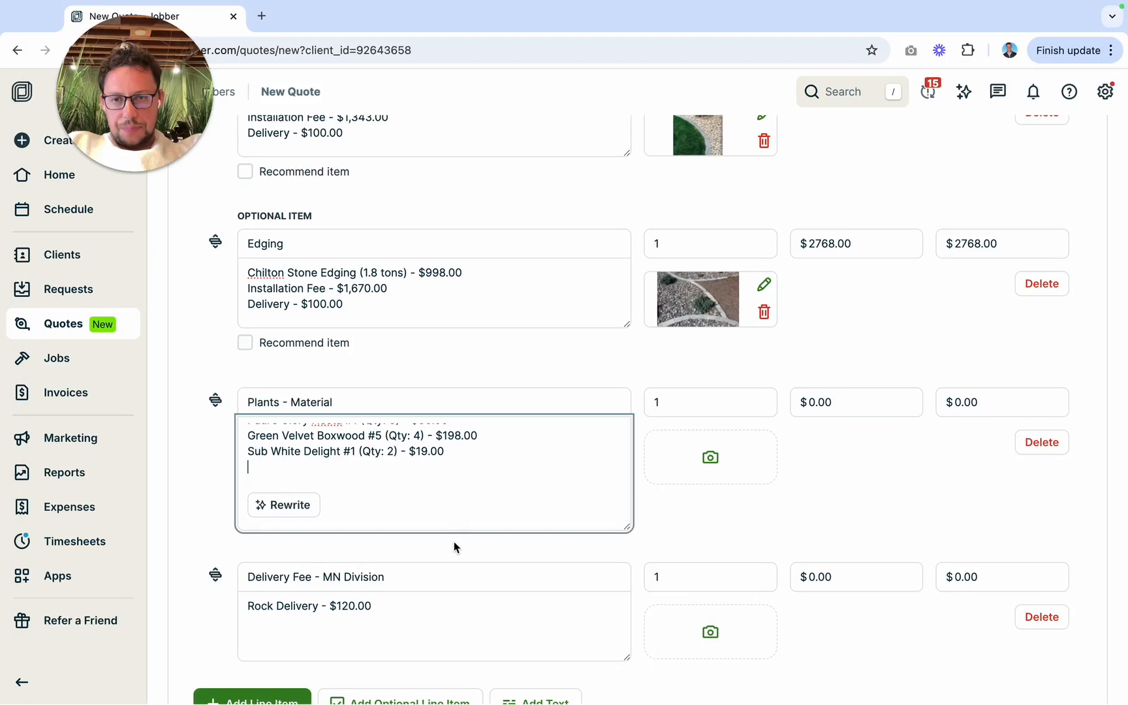
pyautogui.write('ue Fescue #1 (Qty: 11) - $')
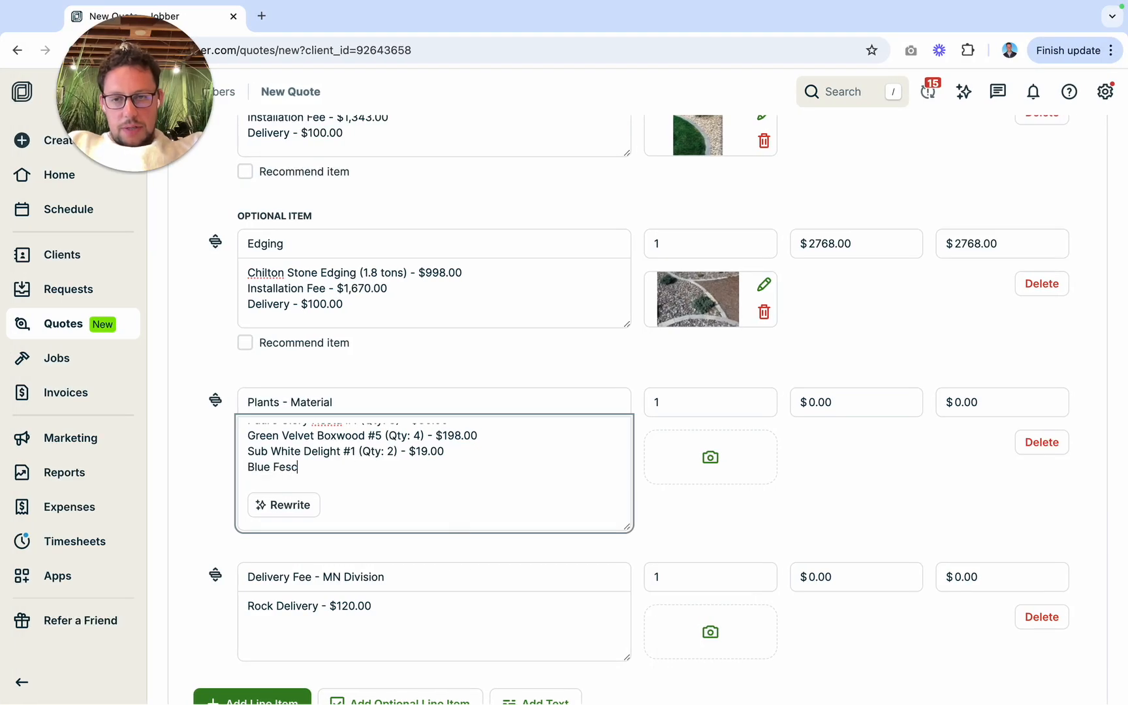
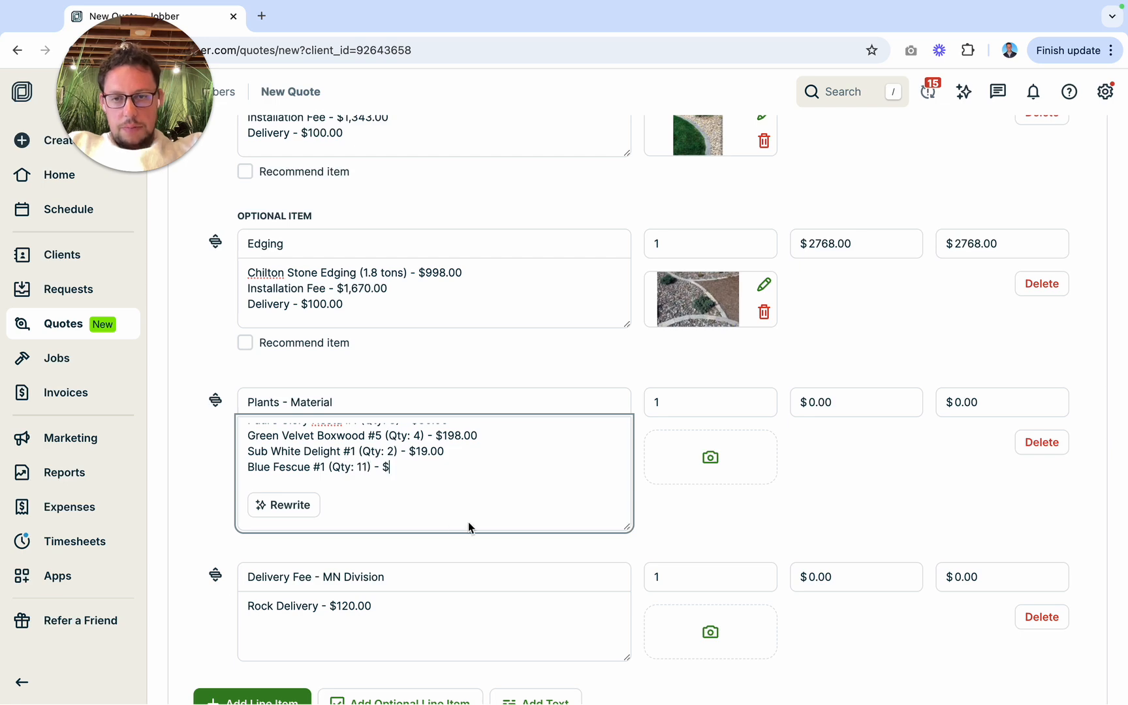
# Step: Search Gertens Wholesale for "blue fescue" and open the product details of Festuca Gla Boulder Blue #1
pyautogui.hotkey('ctrl', 'Right')
pyautogui.click(687, 178)
pyautogui.write('blue ')
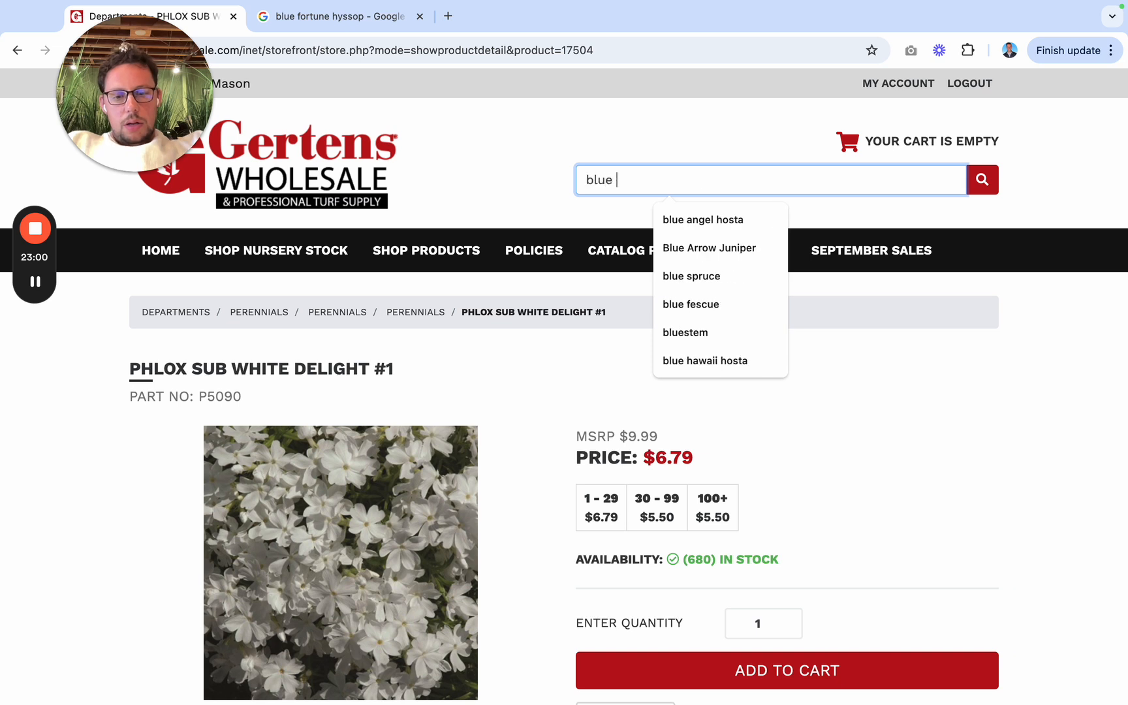
pyautogui.write('fescue')
pyautogui.click(679, 222)
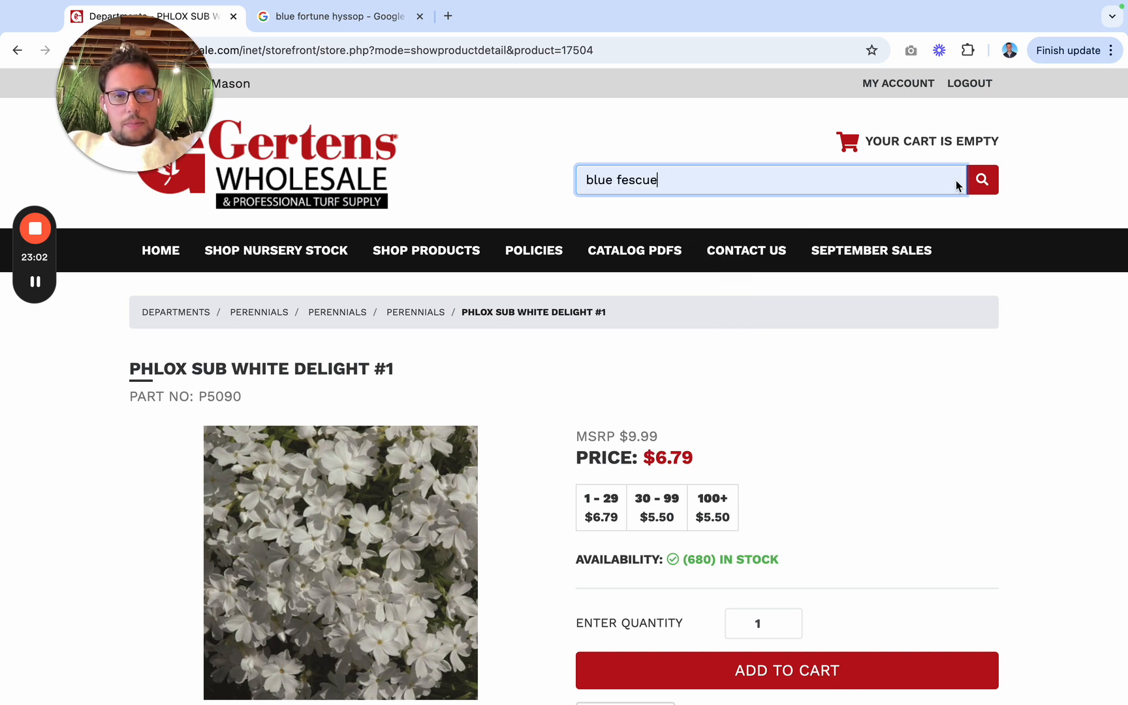
pyautogui.click(995, 191)
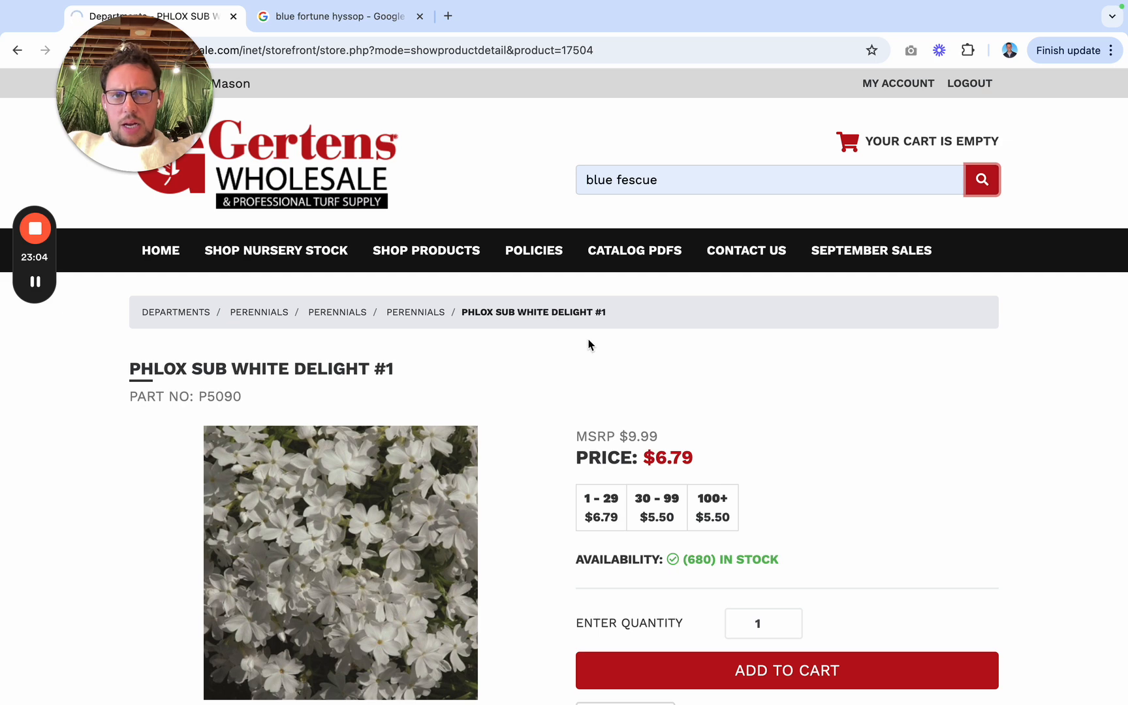
pyautogui.scroll(-3, 610, 482)
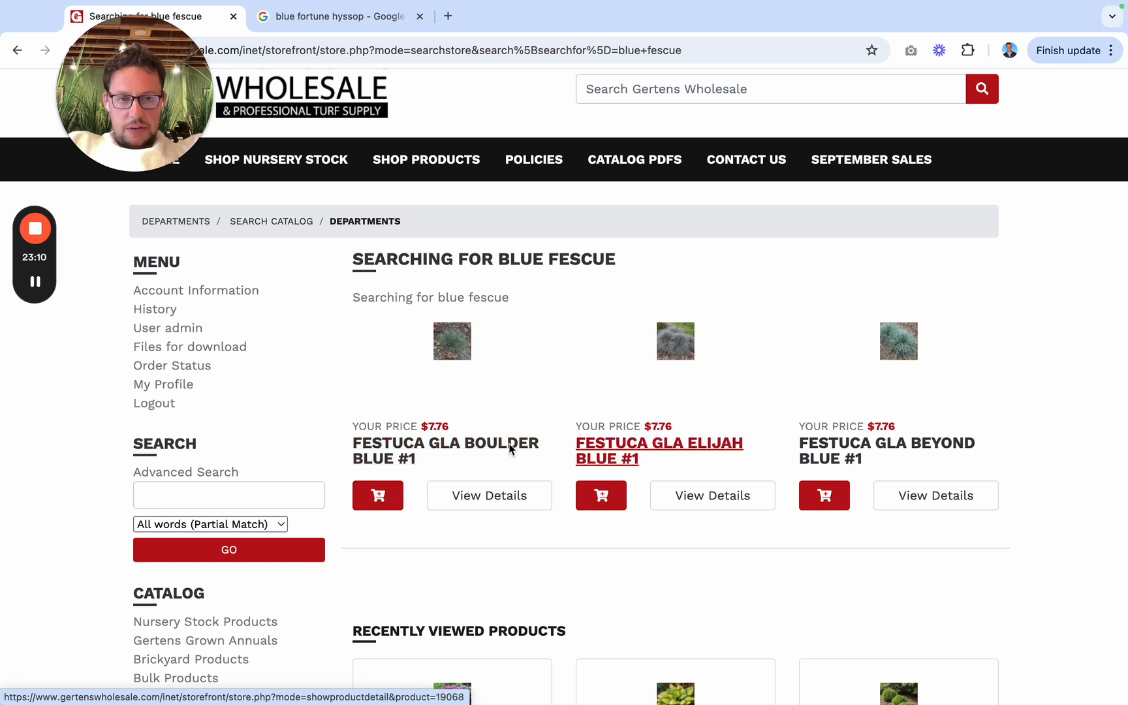
pyautogui.click(473, 442)
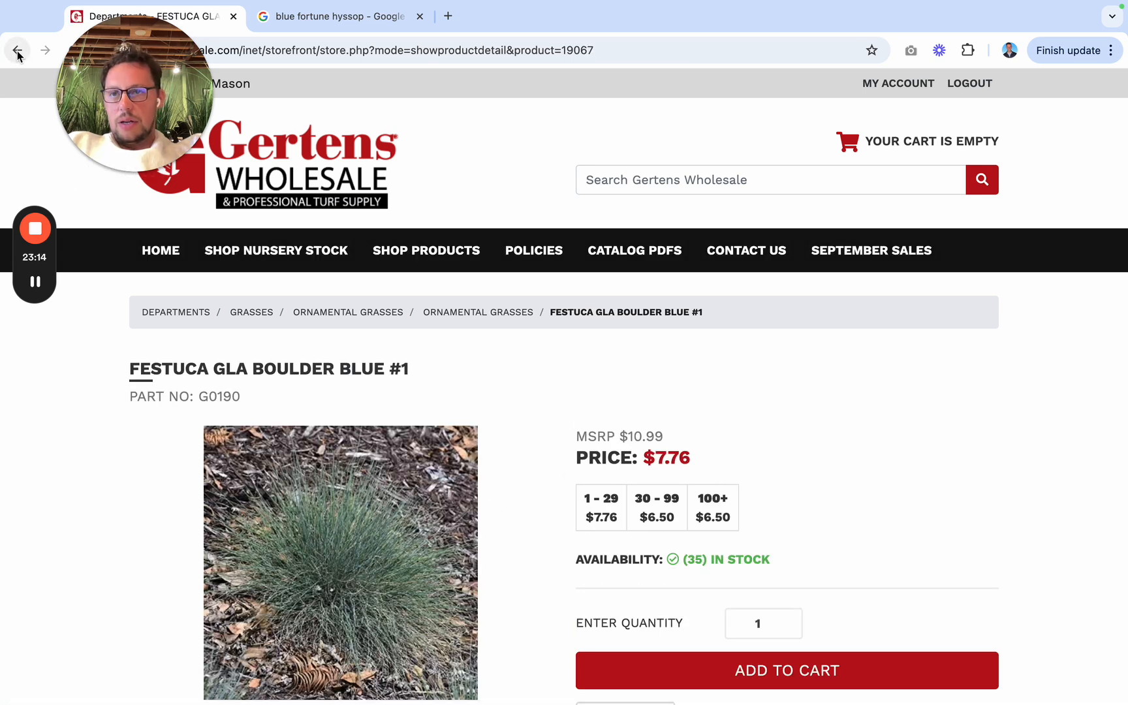
# Step: Price the Blue Fescue #1 line in the Jobber quote at $120.00, and check the front bed in the design render
pyautogui.hotkey('ctrl', 'Left')
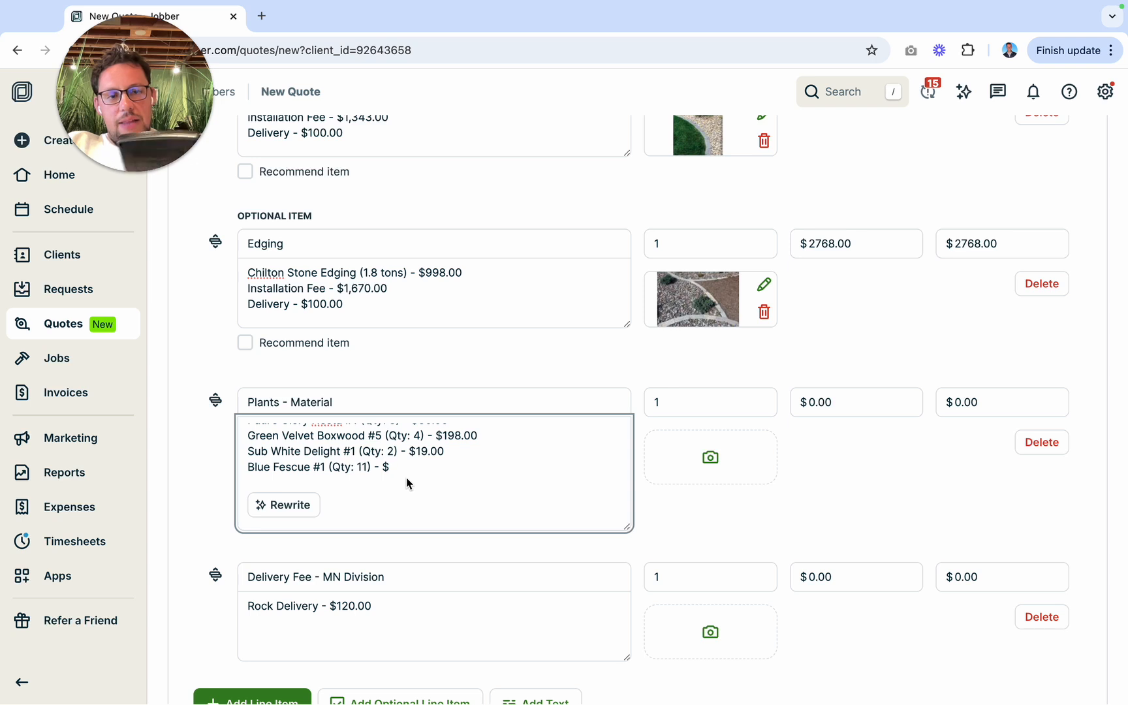
pyautogui.write('120.0')
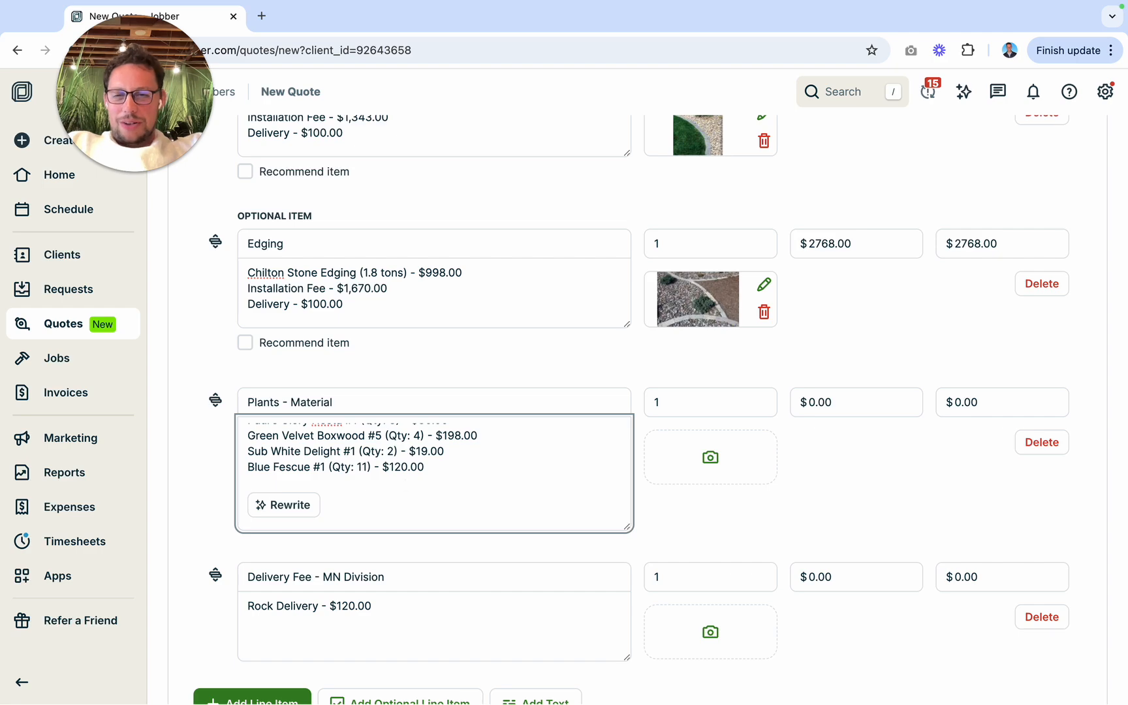
pyautogui.hotkey('ctrl', 'Right')
pyautogui.hotkey('ctrl', 'Left')
pyautogui.hotkey('ctrl', 'Left')
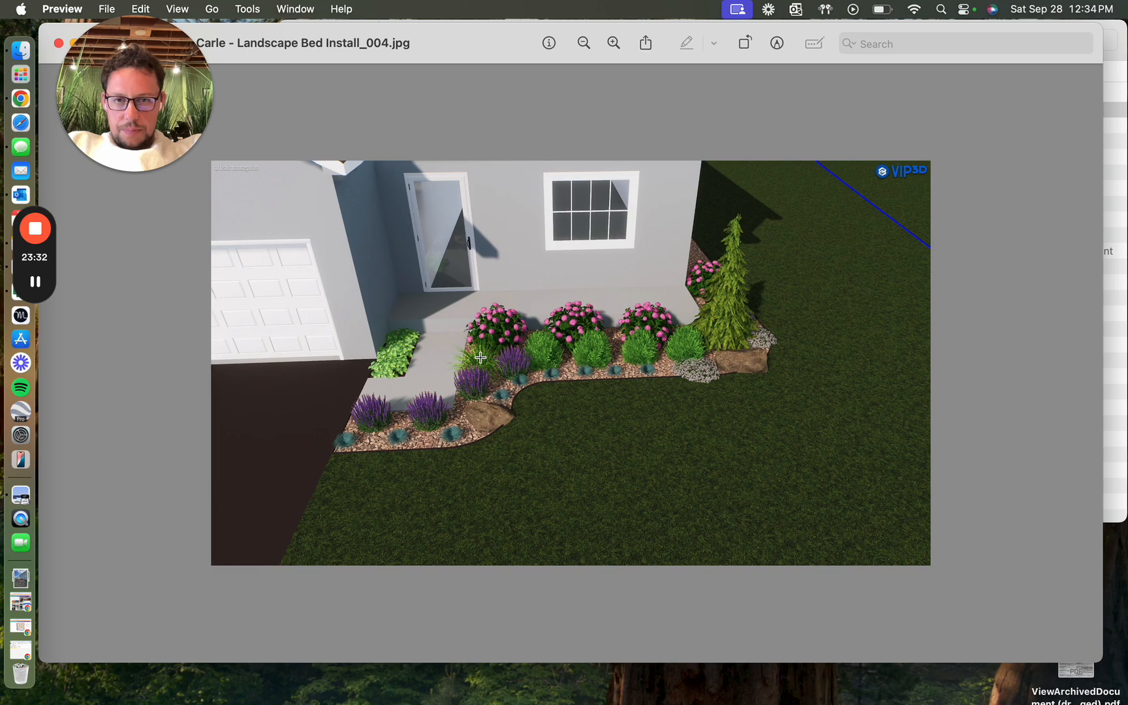
# Step: Search Gertens Wholesale for "ornamental grass"
pyautogui.hotkey('ctrl', 'Right')
pyautogui.hotkey('ctrl', 'Right')
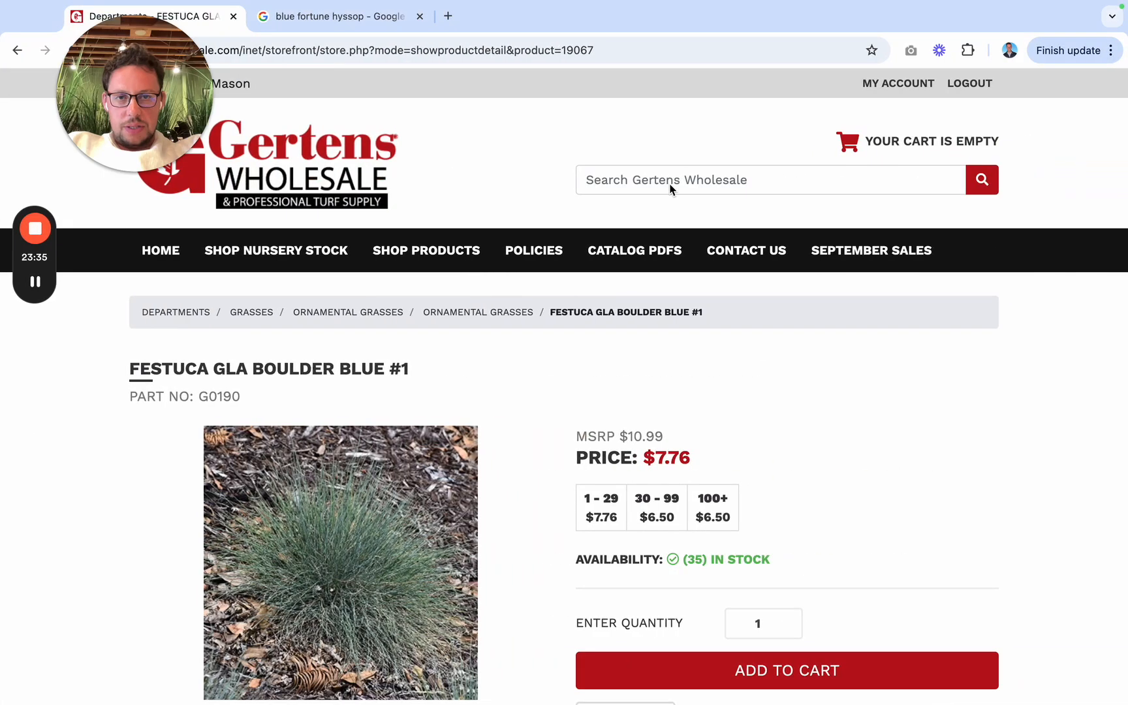
pyautogui.click(672, 177)
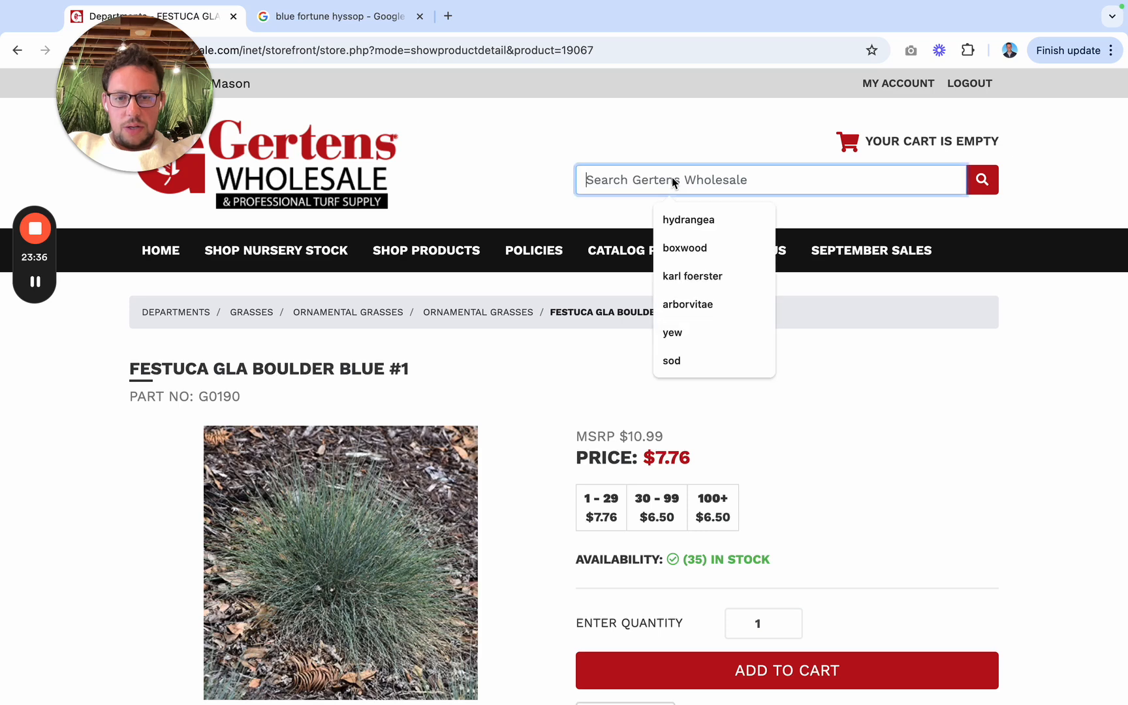
pyautogui.write('orn')
pyautogui.click(705, 219)
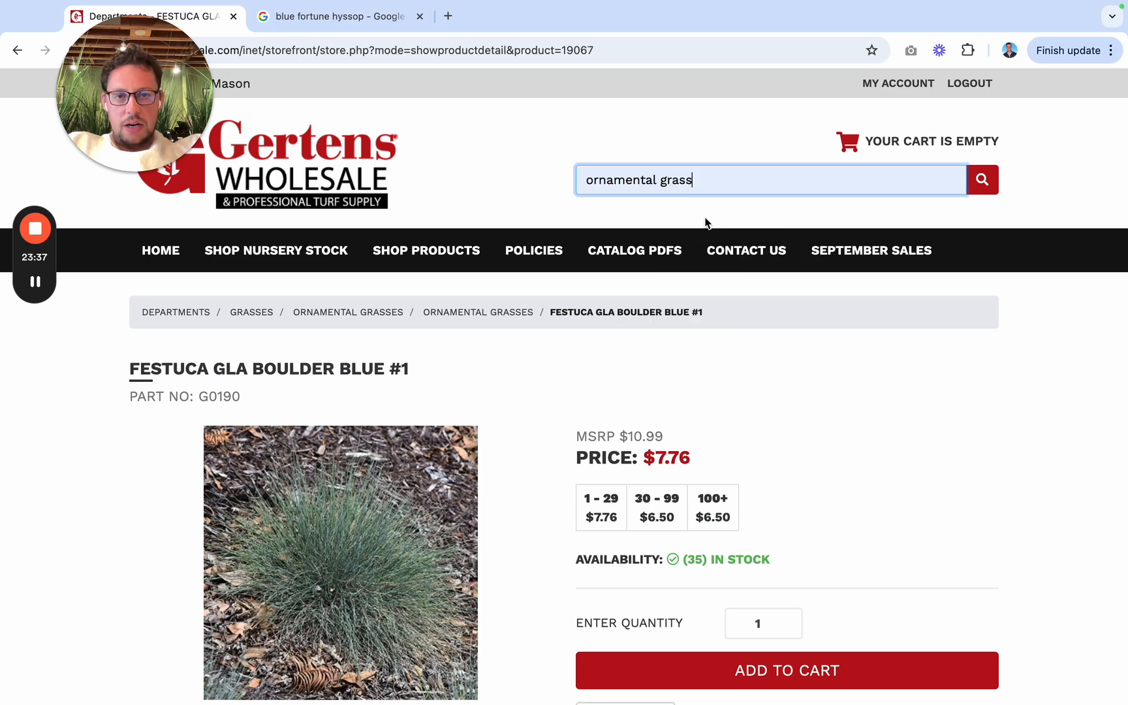
pyautogui.click(992, 184)
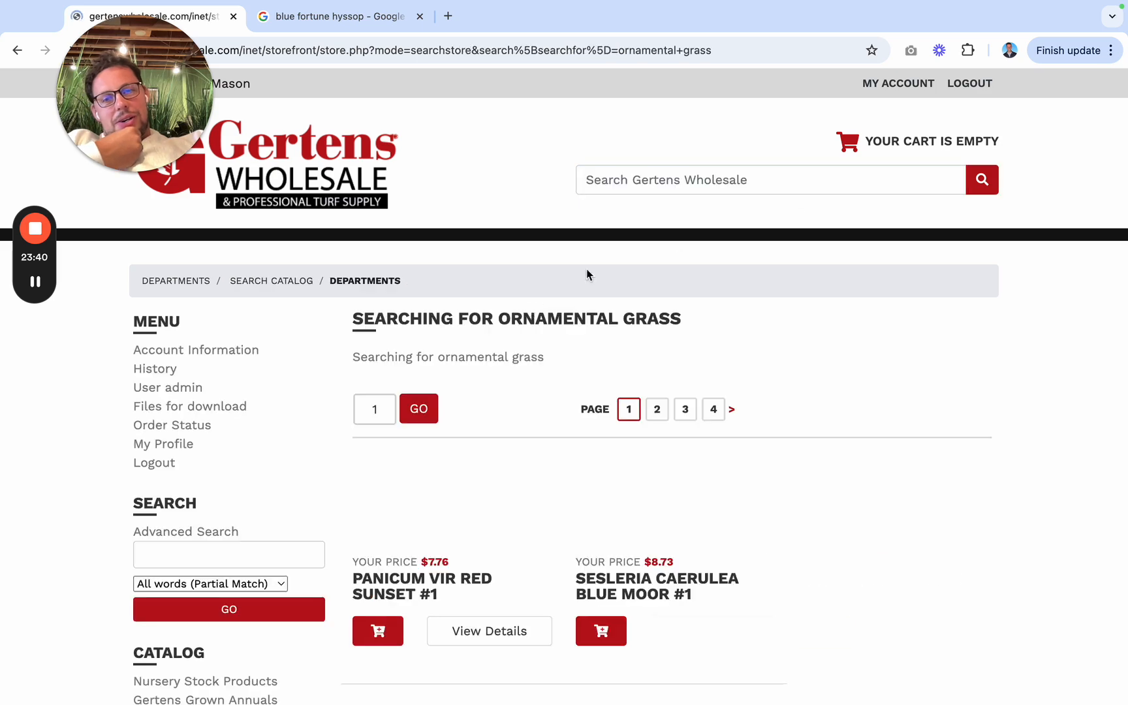
# Step: Look through the first two pages of ornamental grass results and examine the product details of Hakon Mac Aureola #1
pyautogui.scroll(-5, 542, 580)
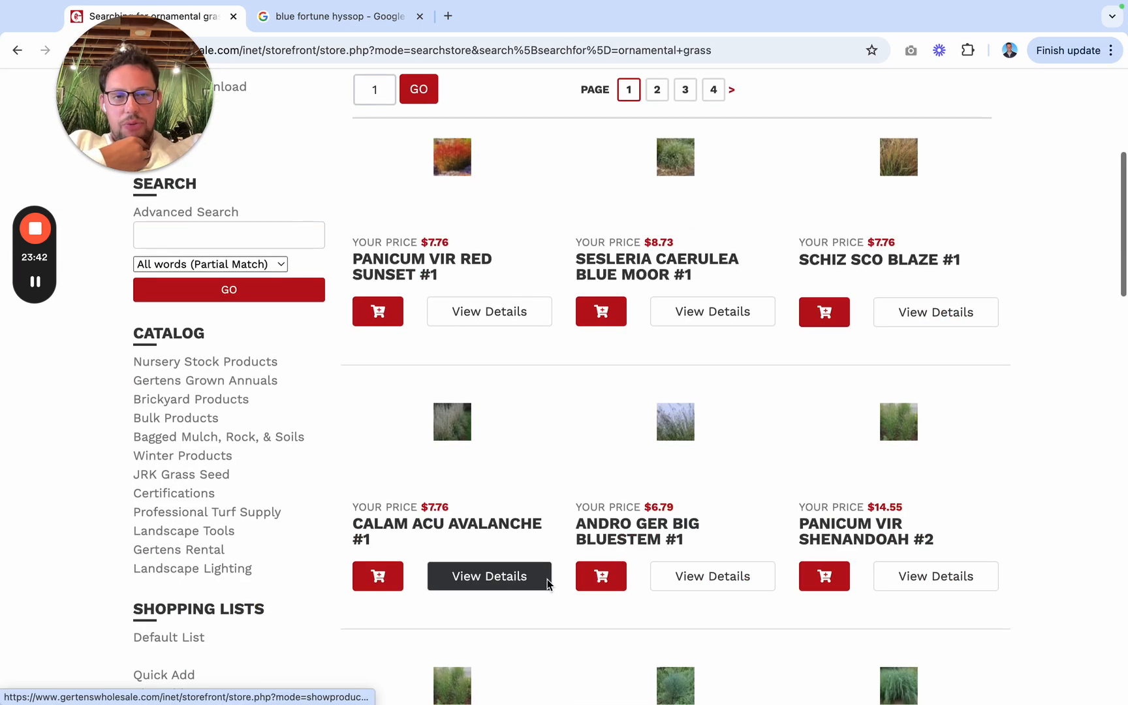
pyautogui.scroll(-4, 609, 616)
pyautogui.scroll(-8, 611, 636)
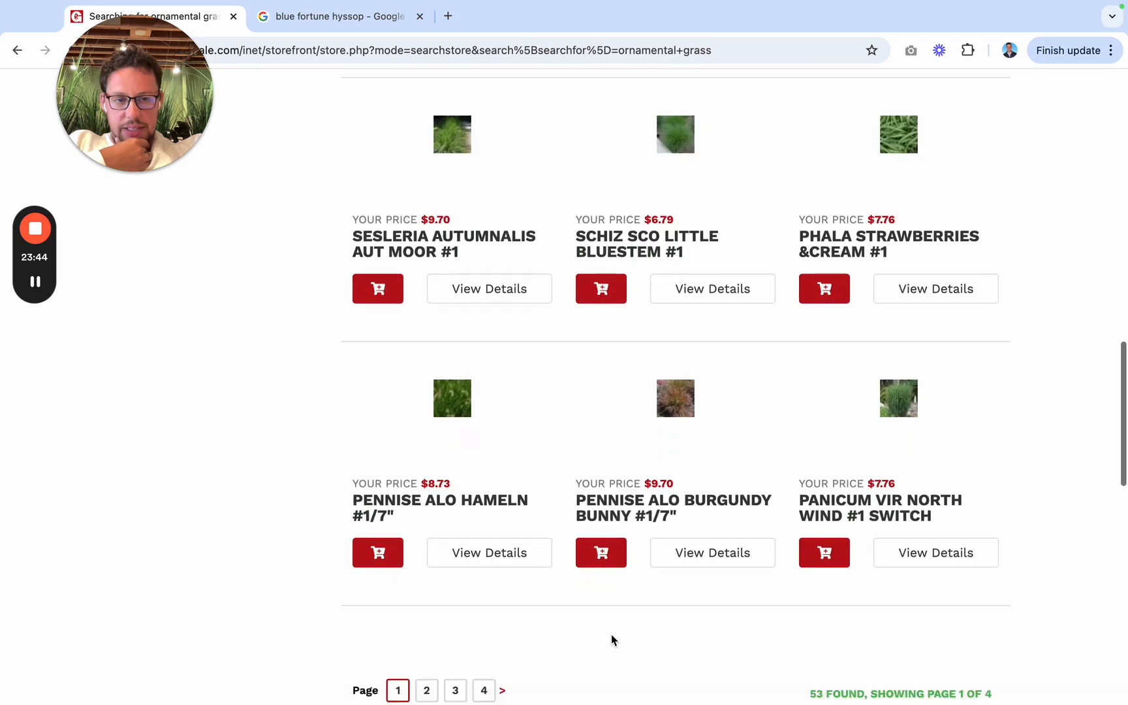
pyautogui.click(428, 647)
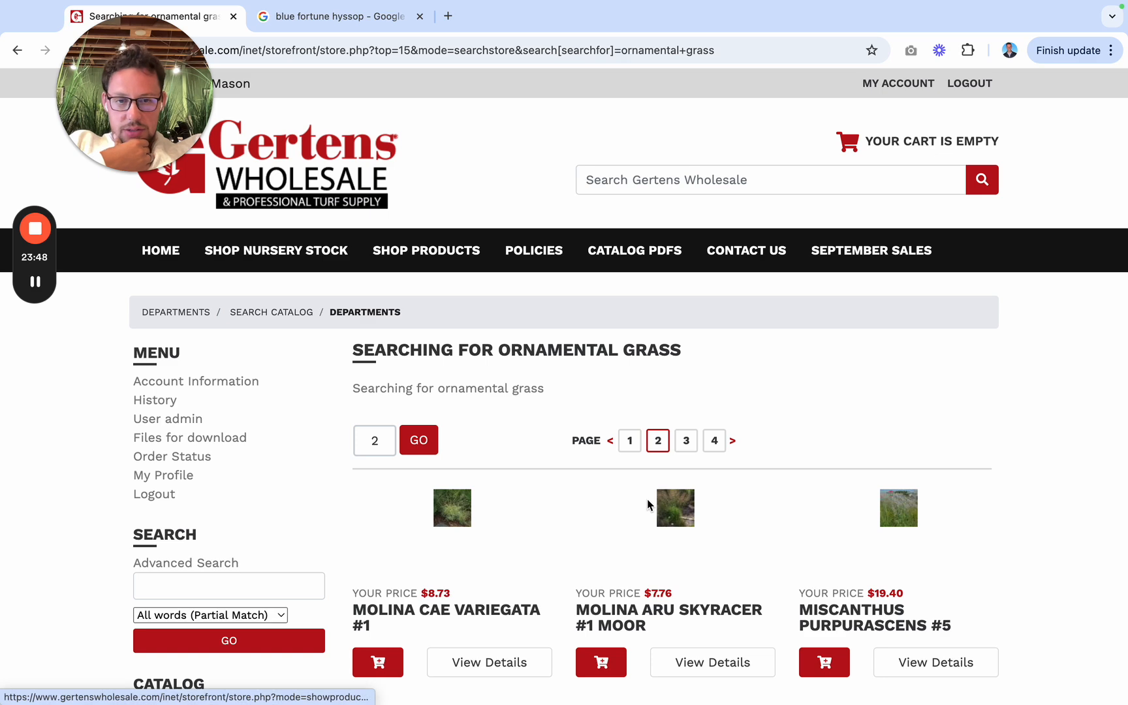
pyautogui.scroll(-7, 648, 504)
pyautogui.scroll(-3, 647, 498)
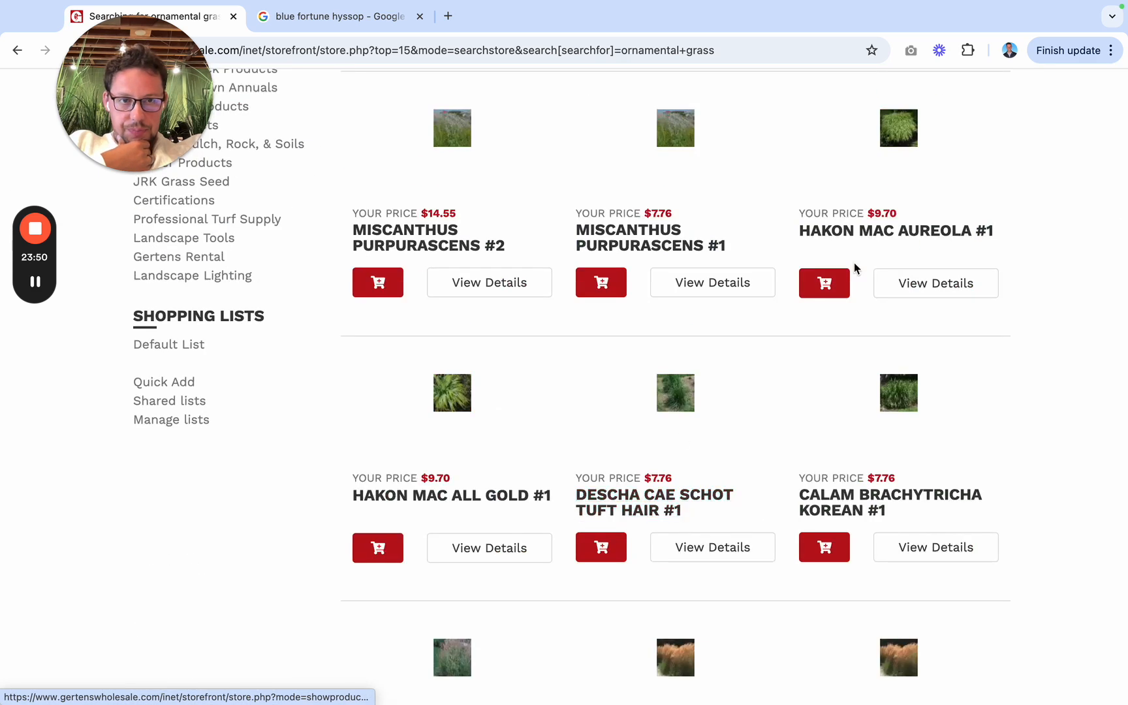
pyautogui.click(896, 230)
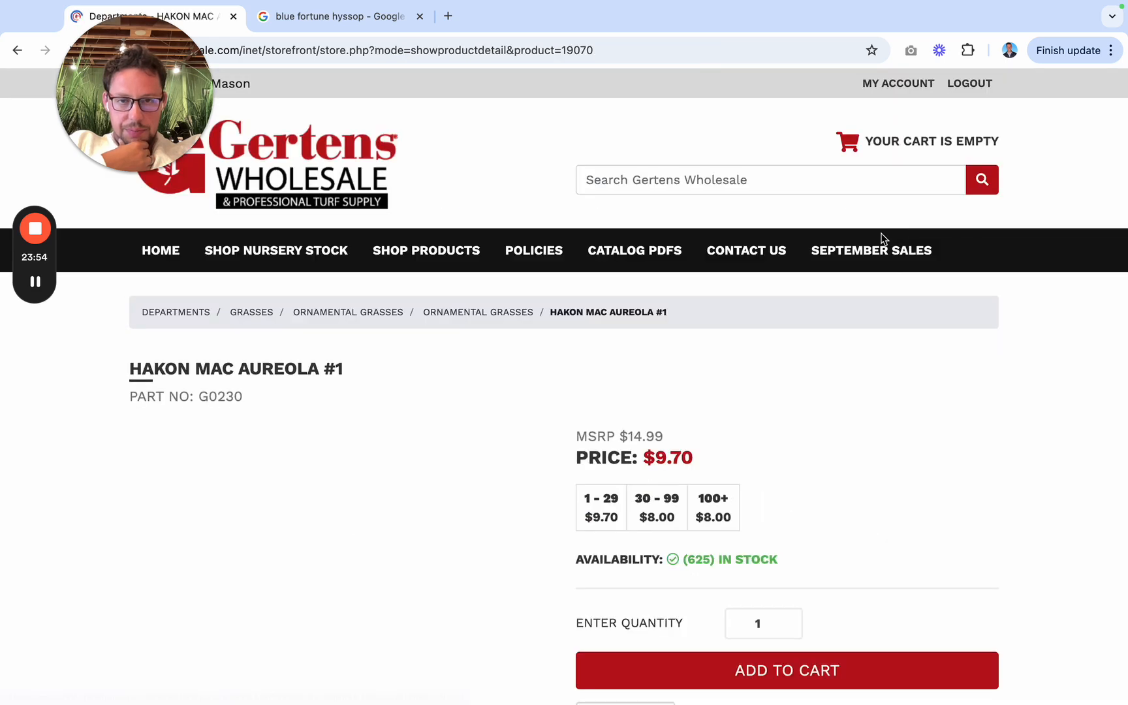
pyautogui.scroll(-4, 423, 565)
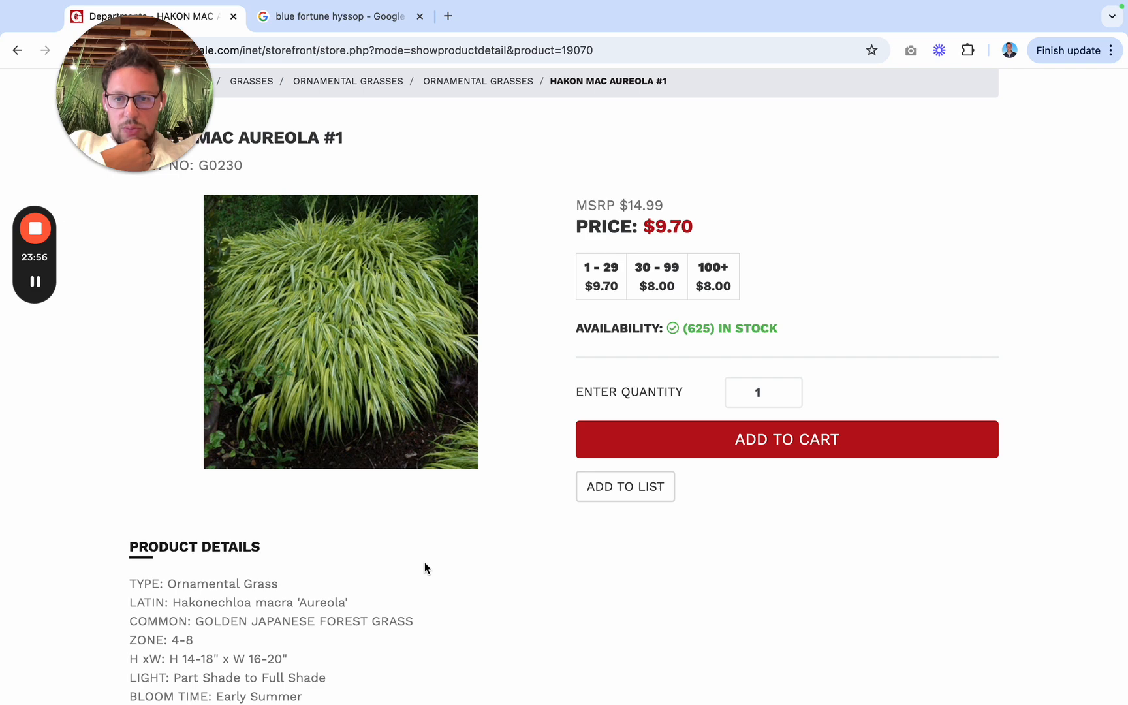
# Step: In the Jobber quote, start a "Golden Japanese Forest Grass #" entry below the Blue Fescue line
pyautogui.hotkey('ctrl', 'Left')
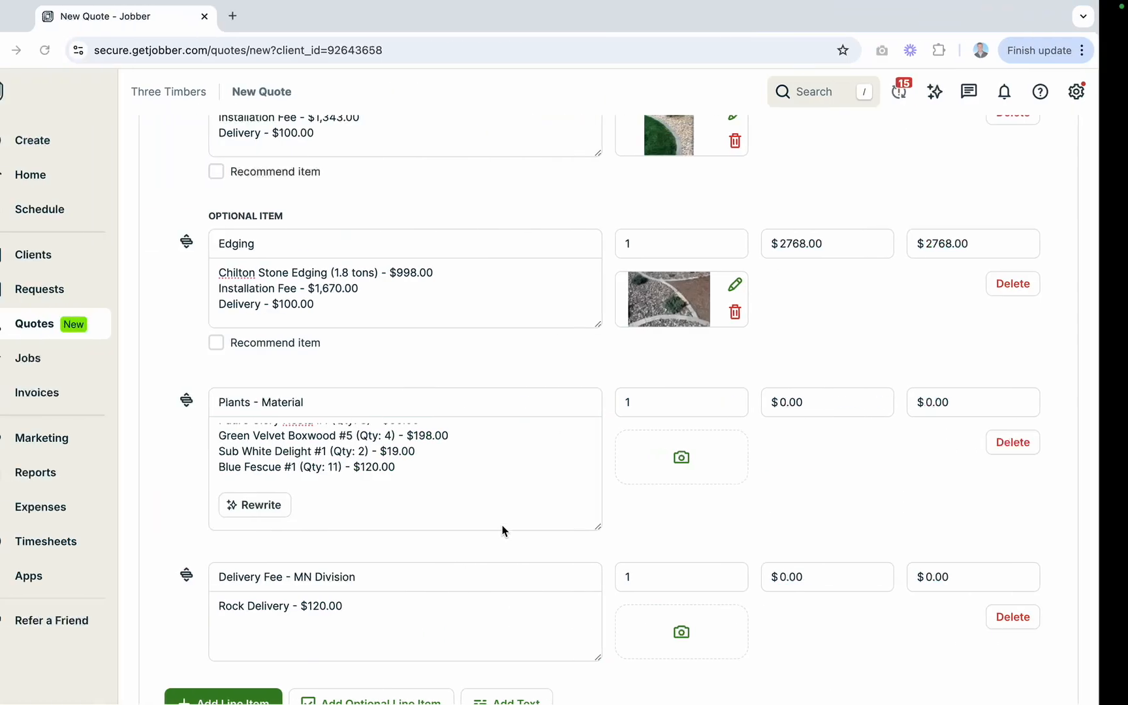
pyautogui.press('Return')
pyautogui.write('G')
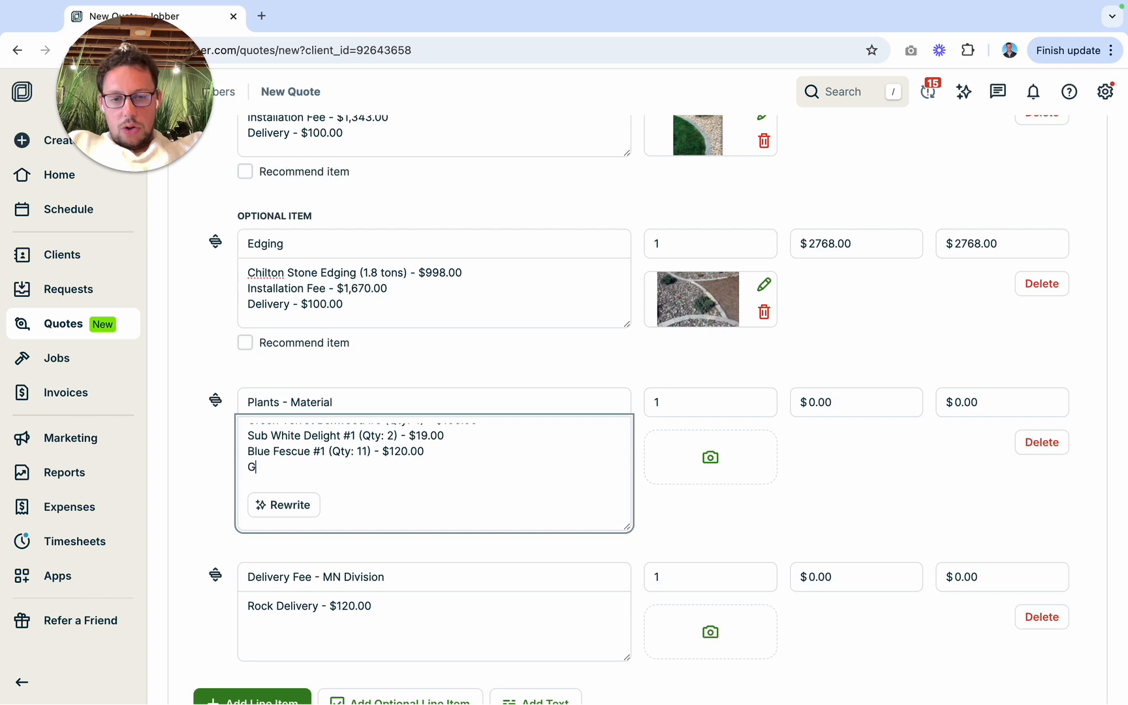
pyautogui.write('olden G')
pyautogui.write(' Japane')
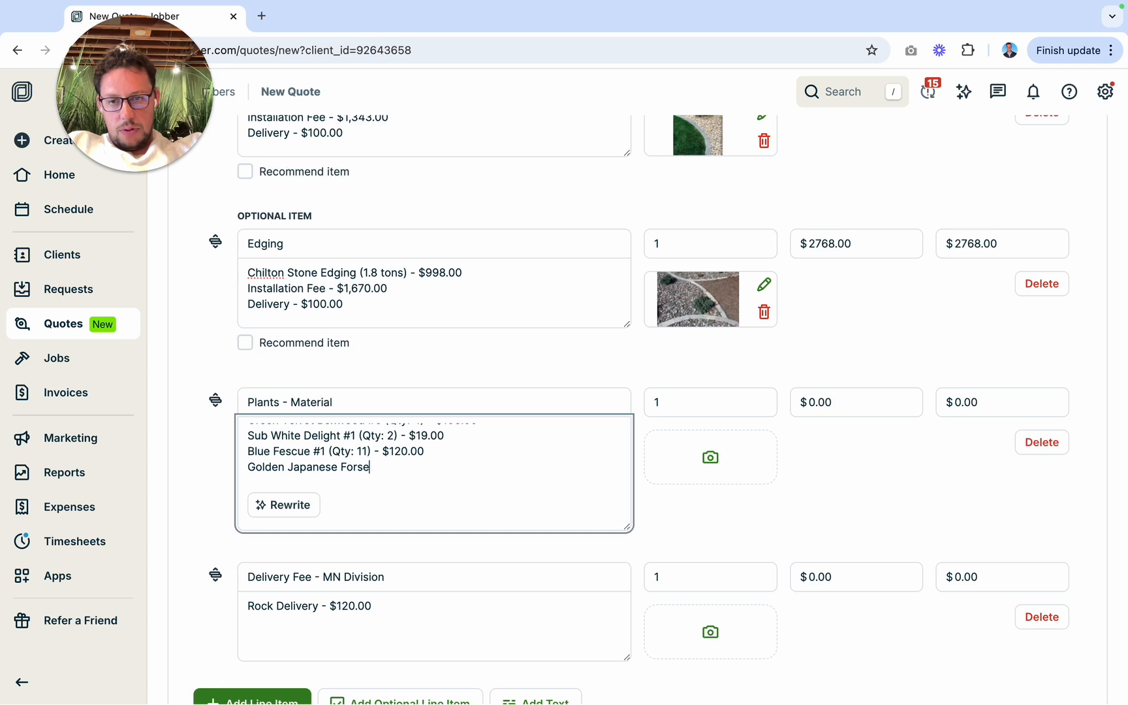
pyautogui.write('se Forest Gra')
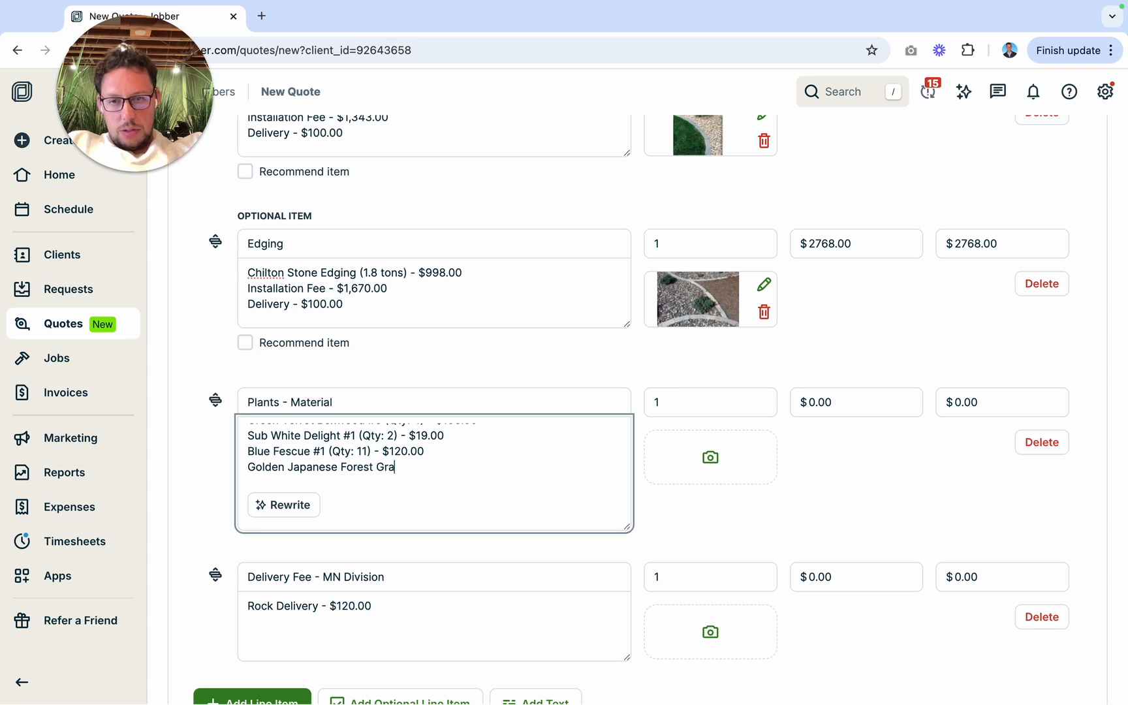
pyautogui.write('ss ')
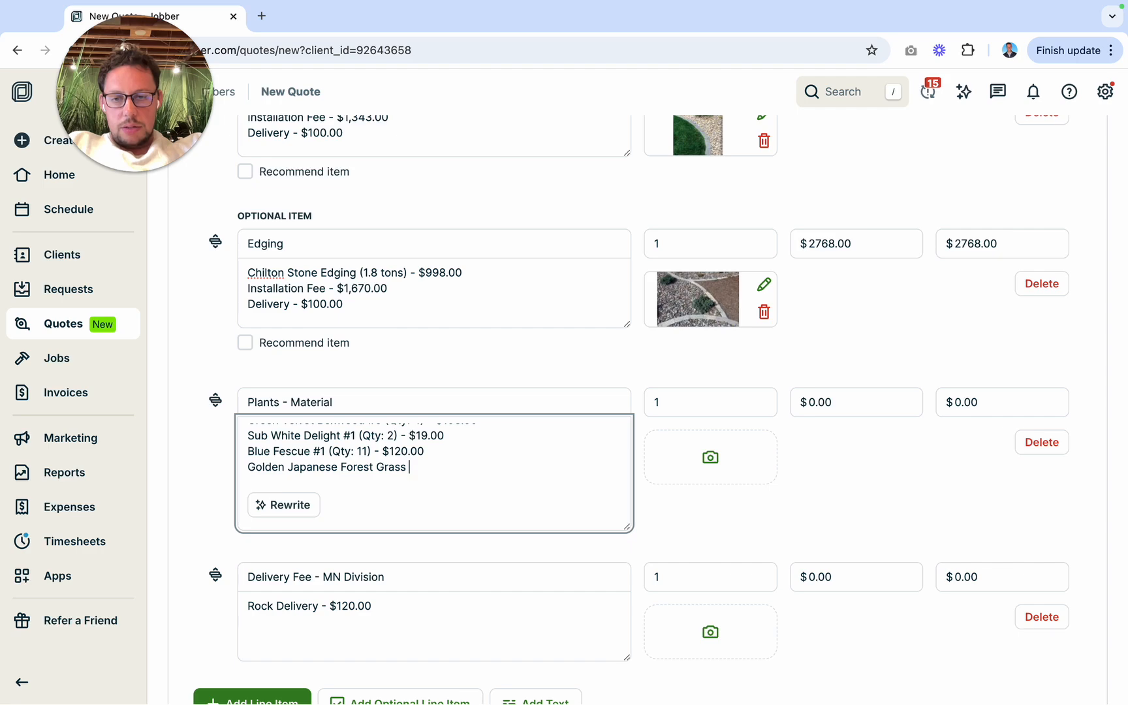
pyautogui.write('#')
# Step: Check the grass's size and price on Gertens Wholesale, and complete its quote line with "1 (Qty: 1) - $14.00"
pyautogui.hotkey('ctrl', 'Right')
pyautogui.hotkey('ctrl', 'Left')
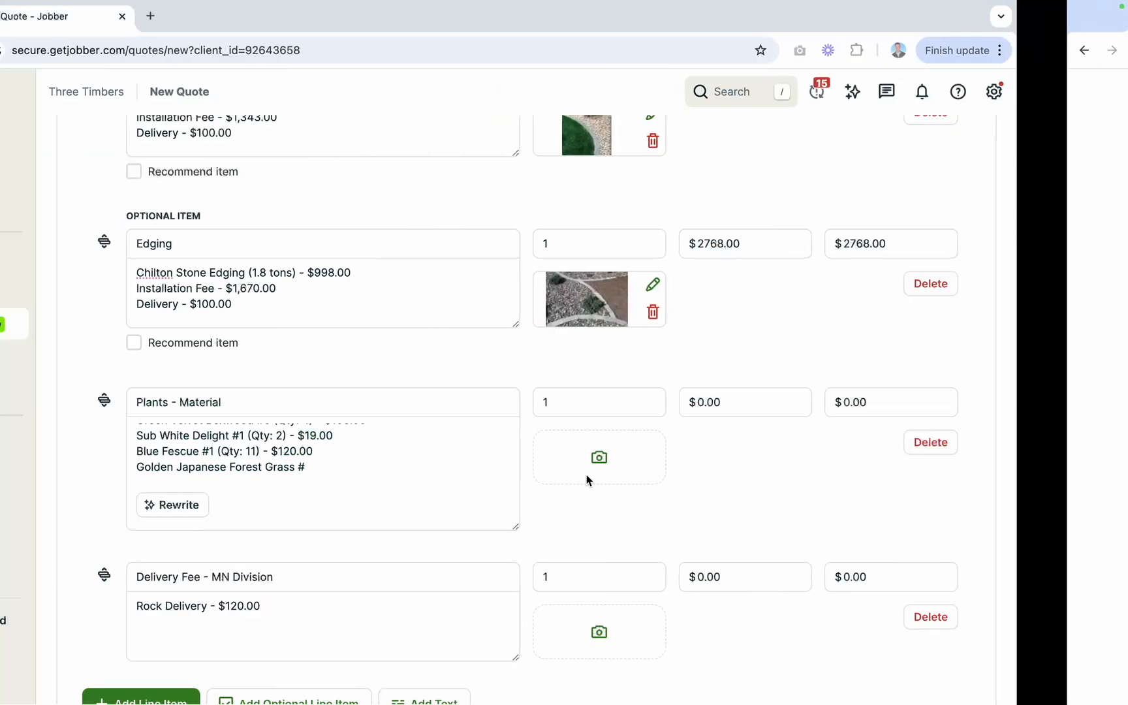
pyautogui.write('1 (Qty')
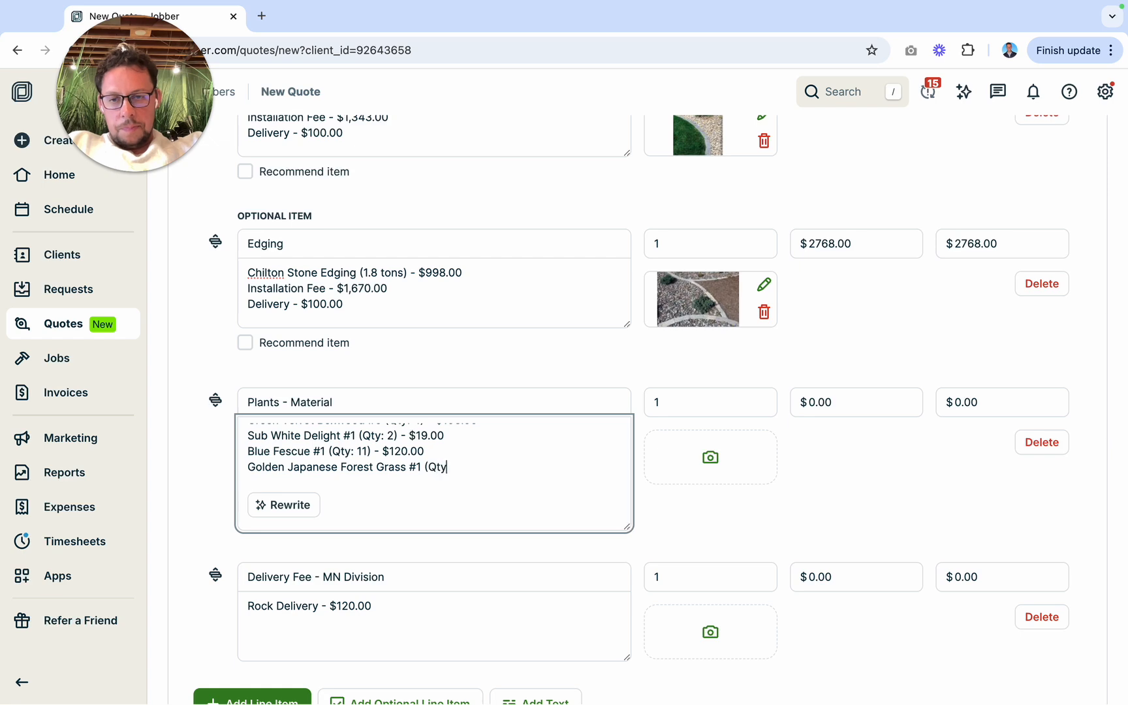
pyautogui.write(': 1) -')
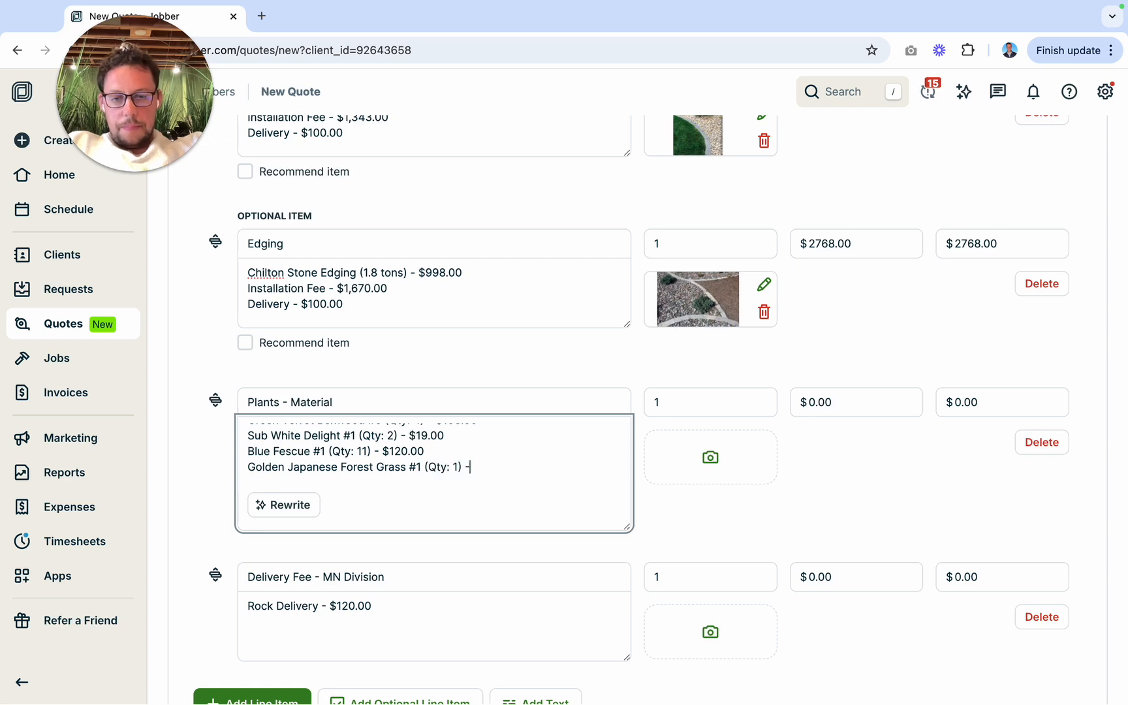
pyautogui.write(' $')
pyautogui.hotkey('ctrl', 'Right')
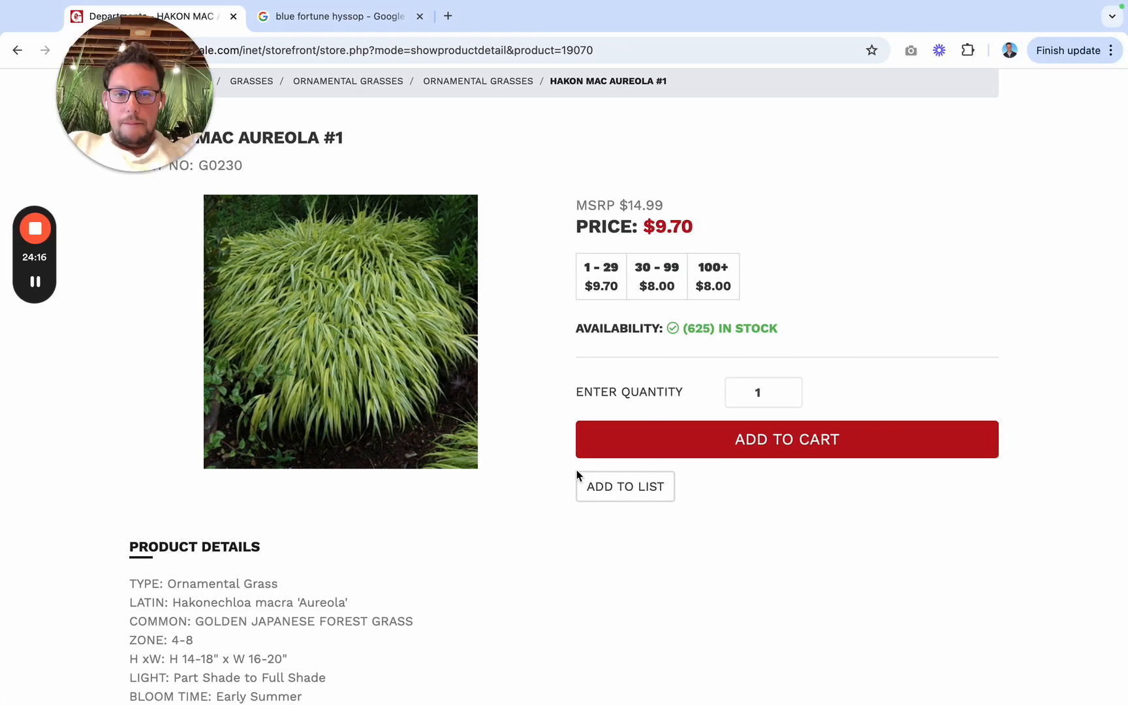
pyautogui.hotkey('ctrl', 'Left')
pyautogui.write('14')
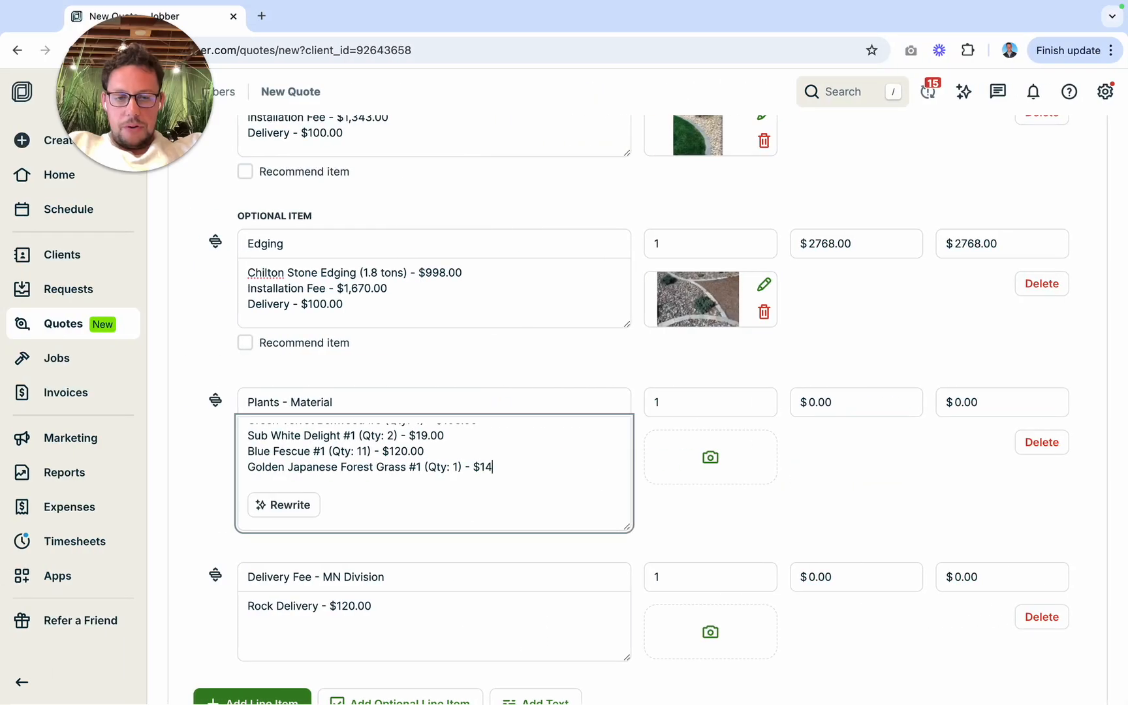
pyautogui.write('.00')
# Step: Add two line breaks after the Millenium Allium line in the Back Yard Plants list
pyautogui.scroll(5, 463, 453)
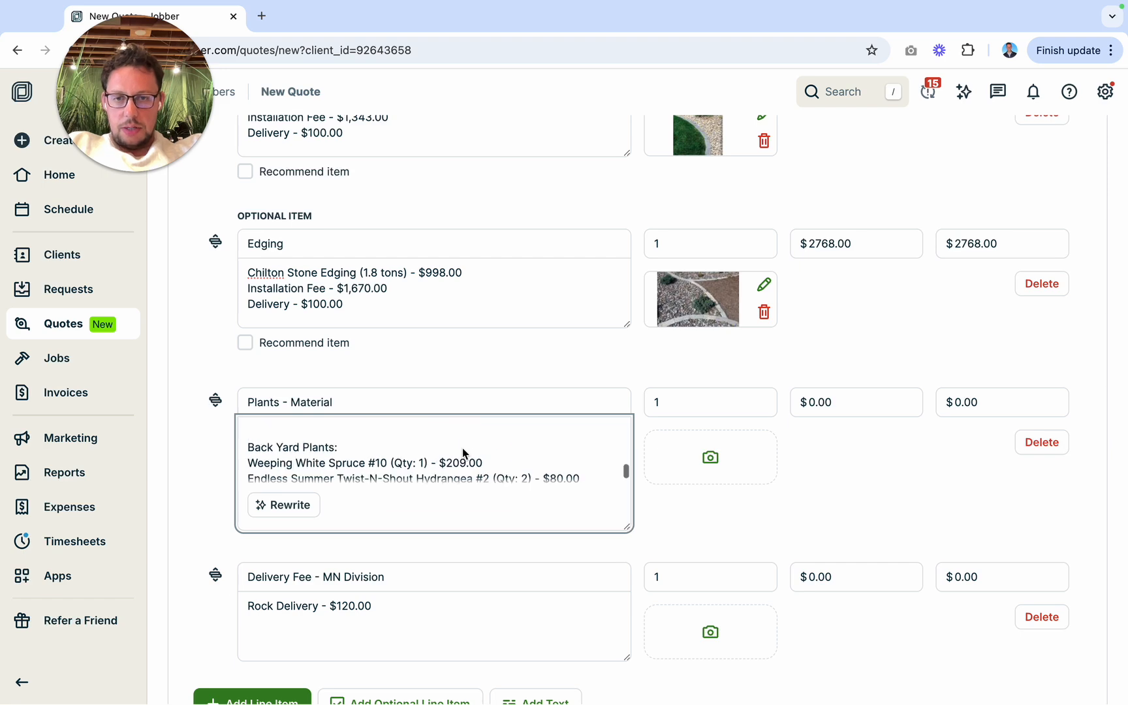
pyautogui.scroll(-1, 464, 454)
pyautogui.click(463, 472)
pyautogui.press('Return')
pyautogui.press('Return')
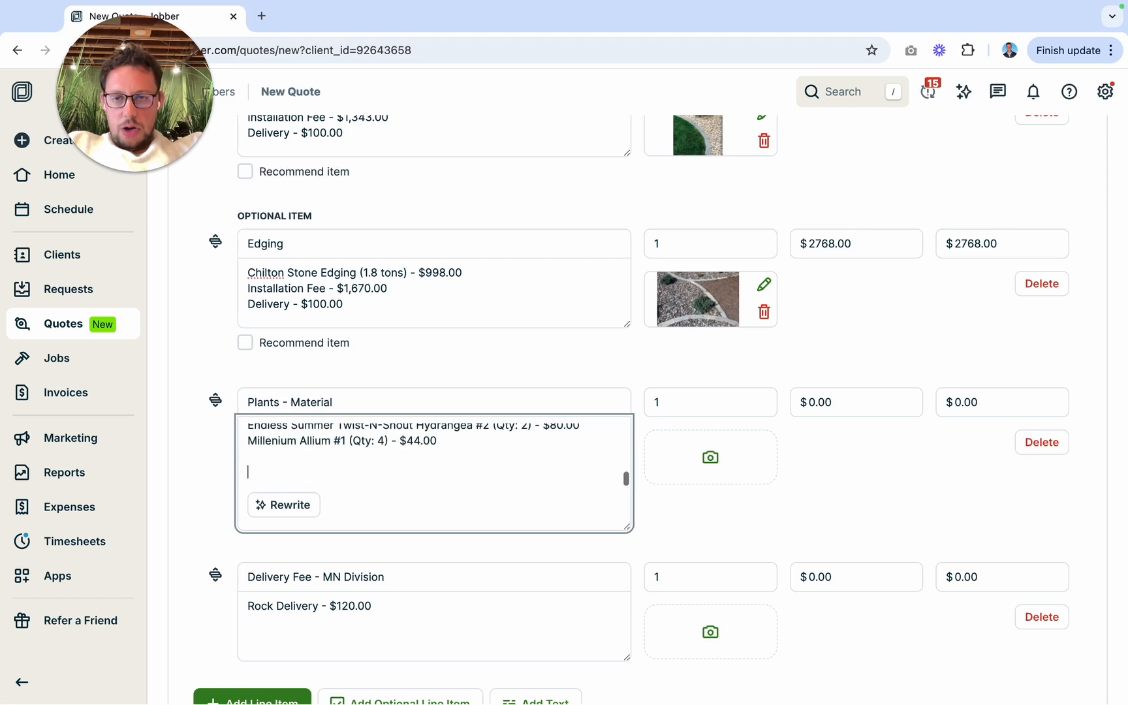
# Step: Return to the front yard design render and try to close its window
pyautogui.hotkey('ctrl', 'Left')
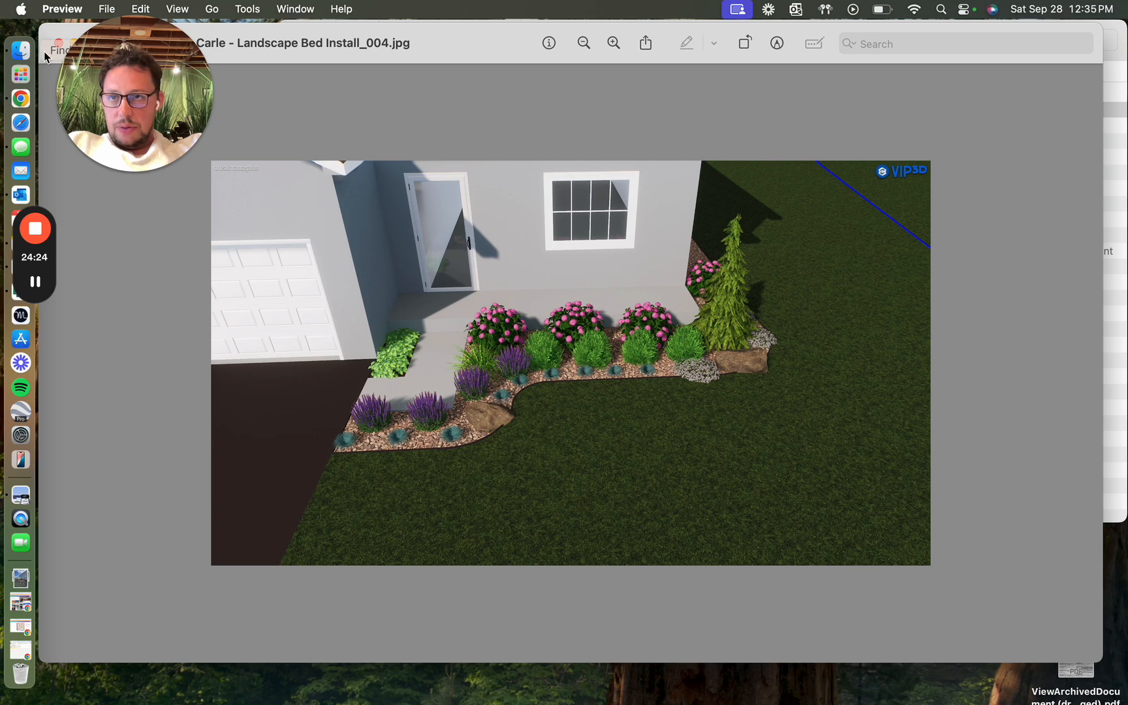
pyautogui.click(56, 39)
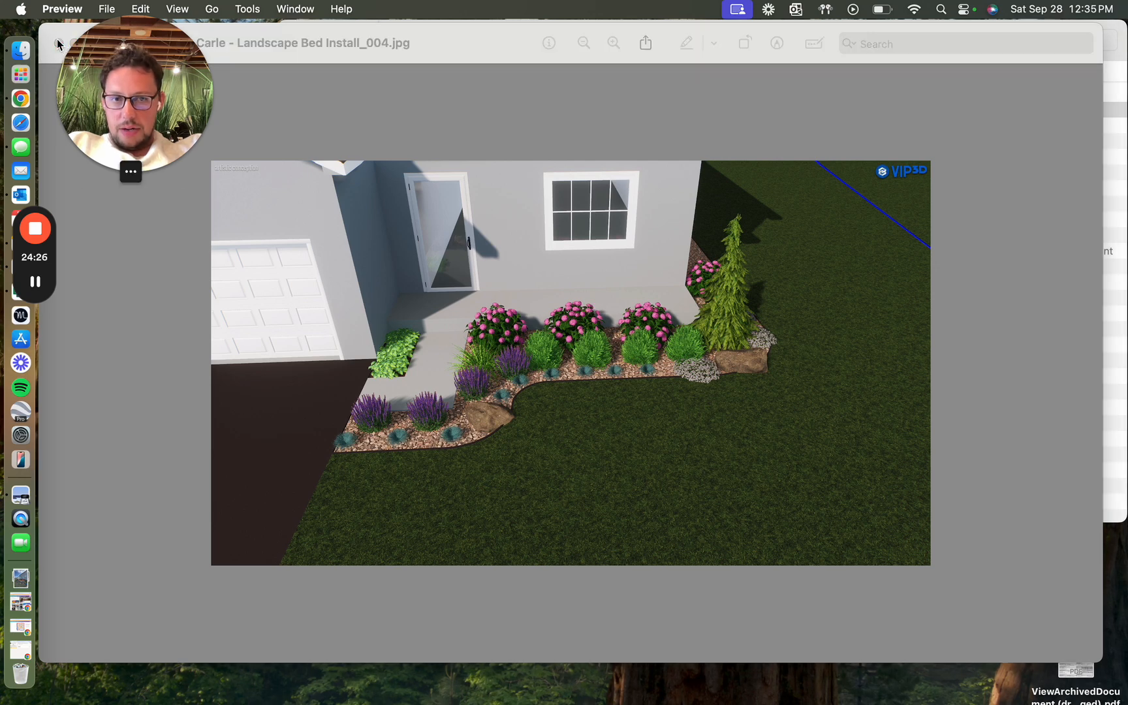
pyautogui.moveTo(57, 39); pyautogui.dragTo(36, 24)
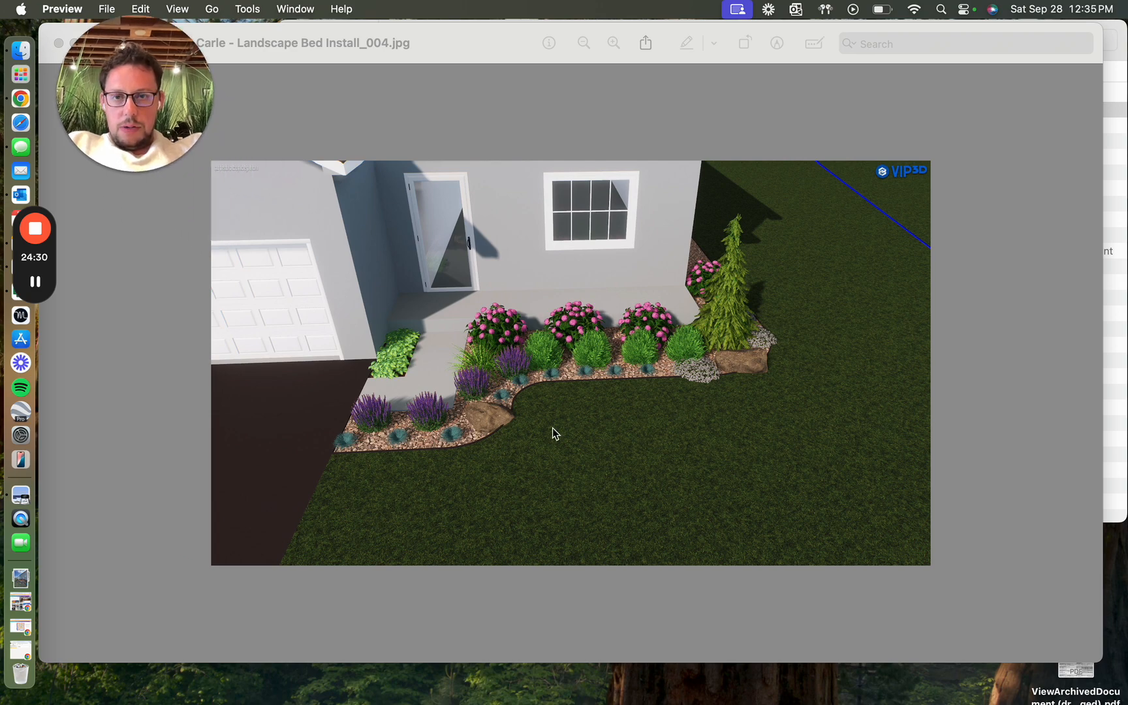
# Step: Return to the Jobber quote and fill the blank optional item with the "Landscape Rock" service
pyautogui.hotkey('ctrl', 'Right')
pyautogui.scroll(-2, 375, 552)
pyautogui.click(376, 579)
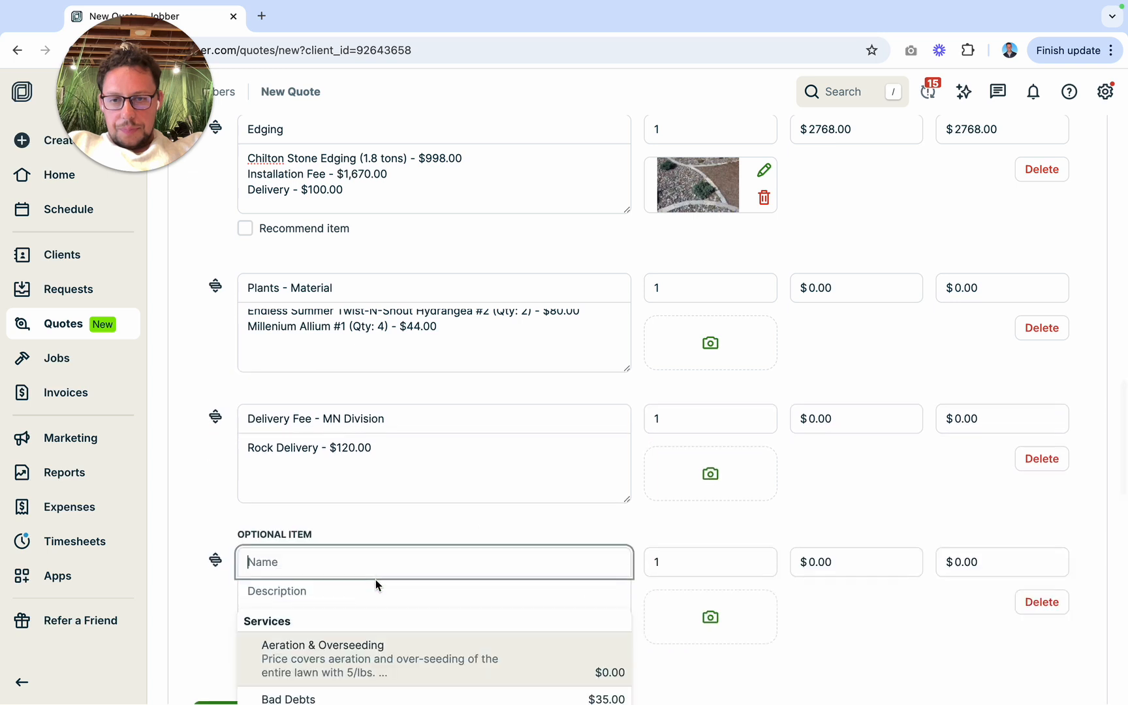
pyautogui.write('la')
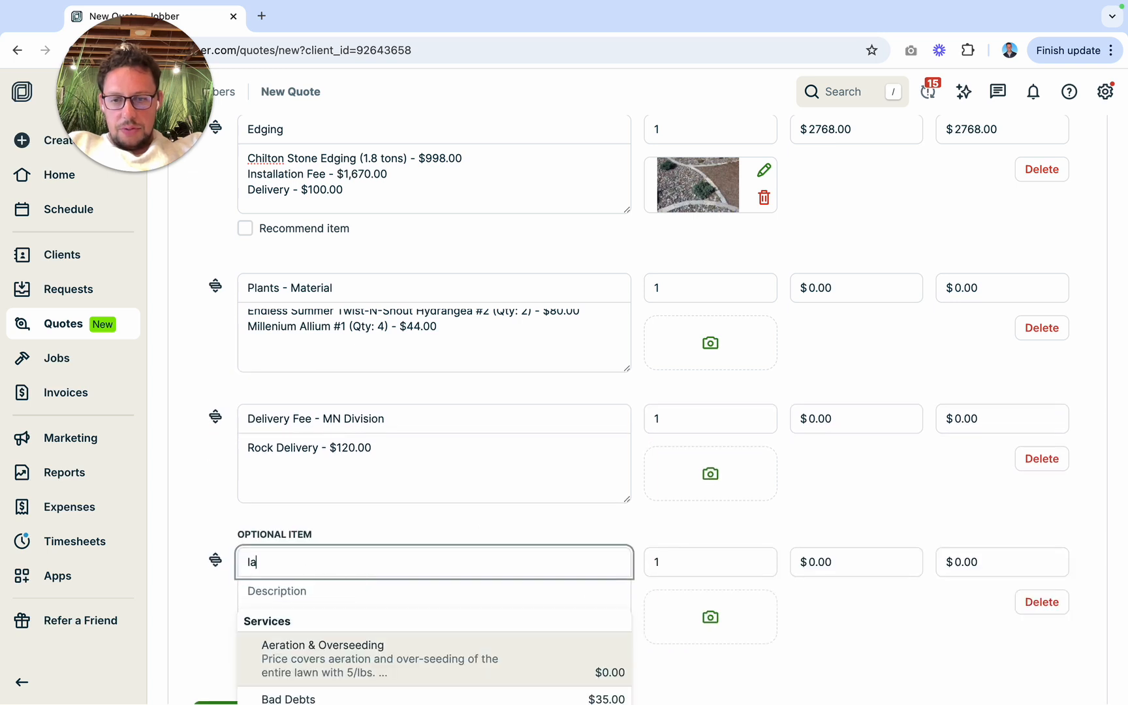
pyautogui.write('nd')
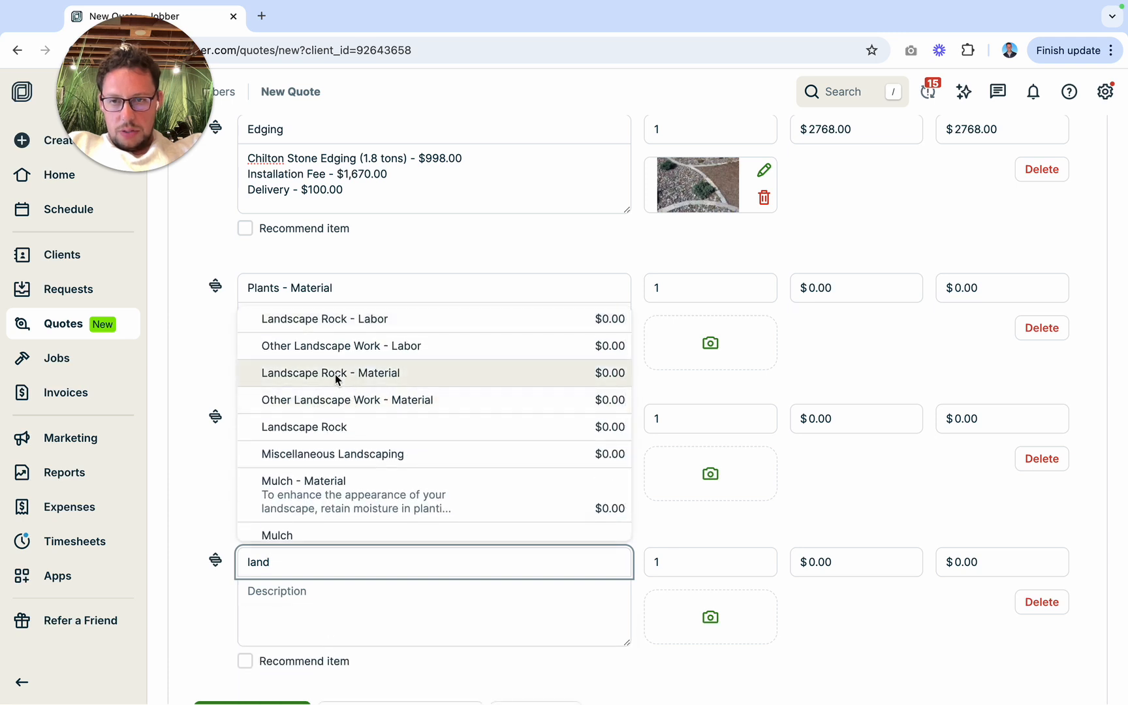
pyautogui.click(333, 428)
# Step: Enter "Field Boulders (Qty: 2) - $200.00" as the description of the optional Landscape Rock item
pyautogui.click(320, 591)
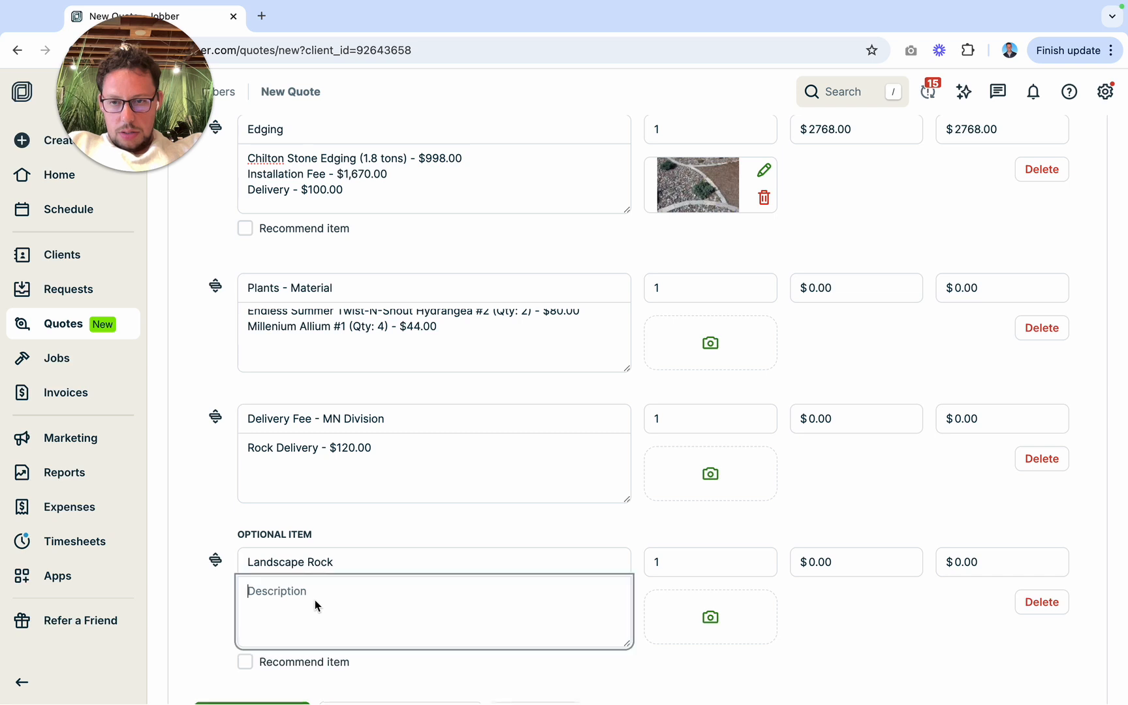
pyautogui.write('Feil')
pyautogui.press('BackSpace')
pyautogui.press('BackSpace')
pyautogui.press('BackSpace')
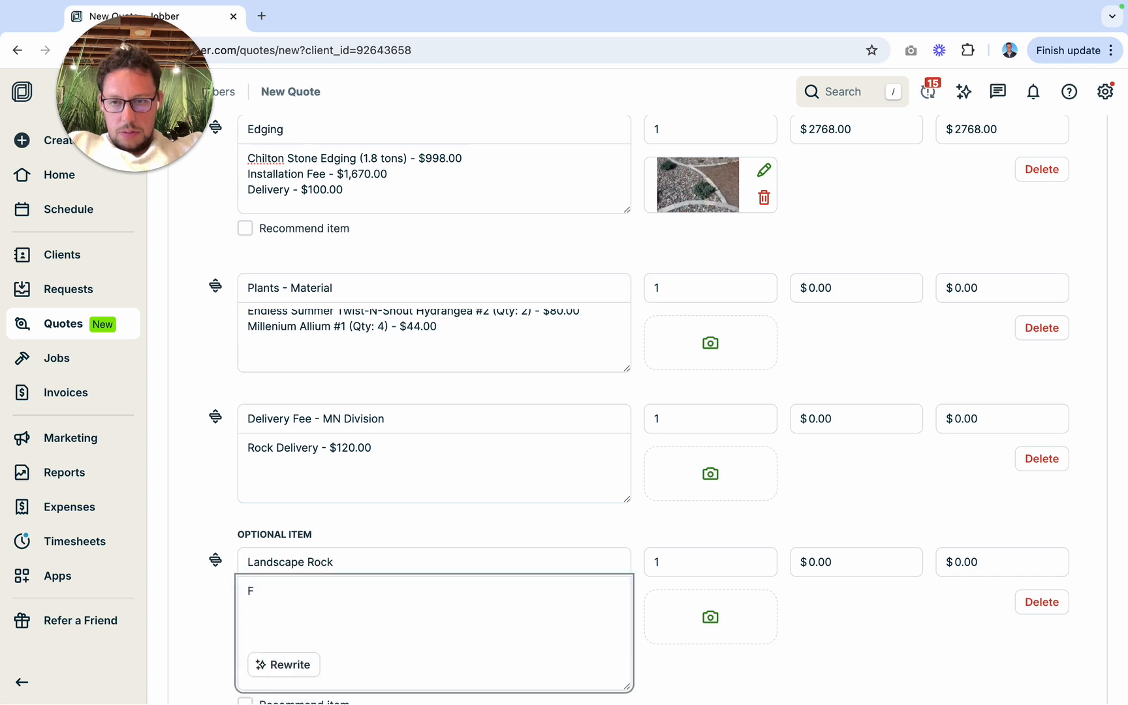
pyautogui.write('ield Boulder')
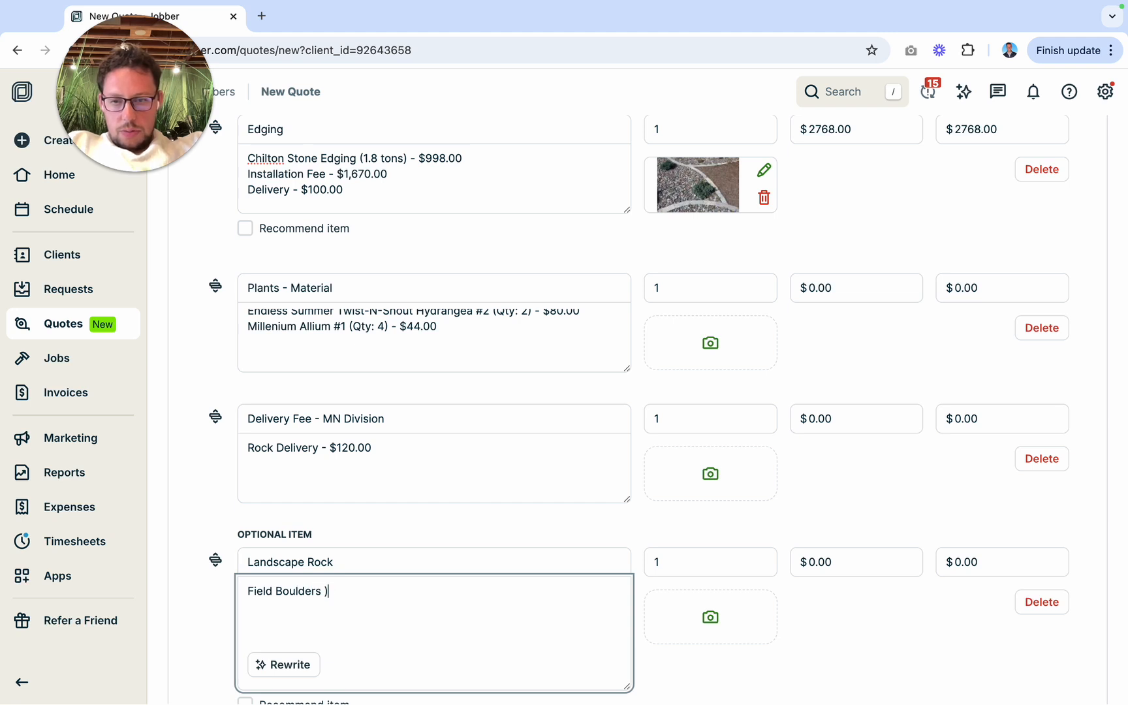
pyautogui.write('s (Qty: 2')
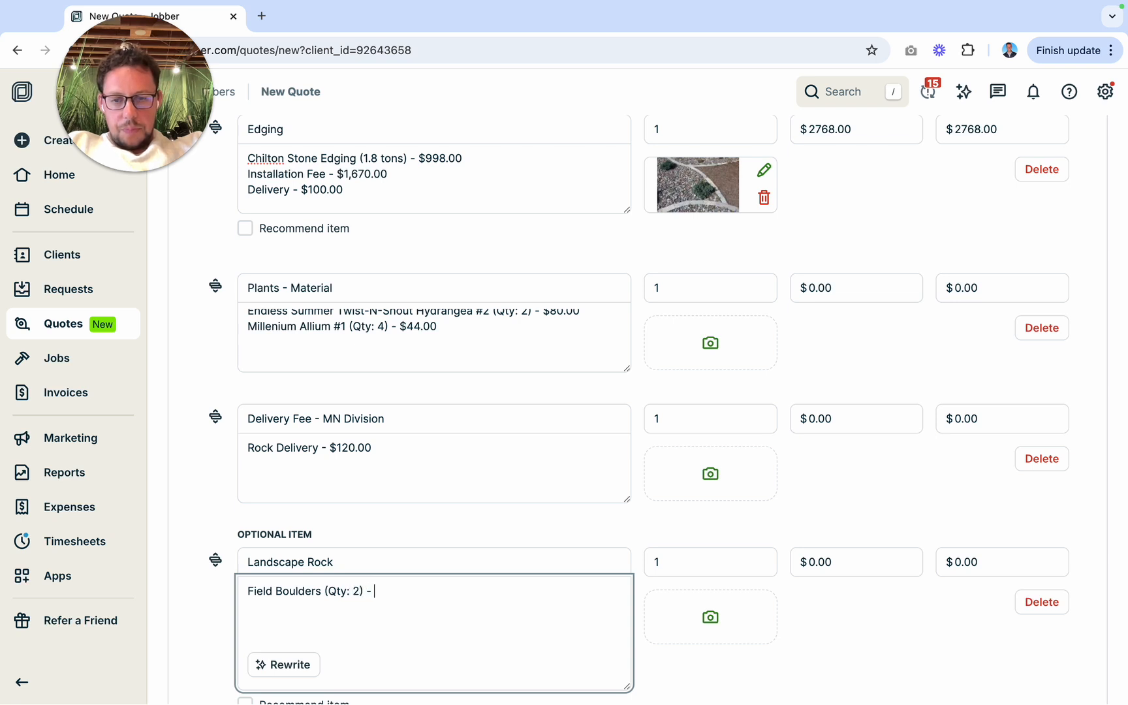
pyautogui.write(') - $2200.00')
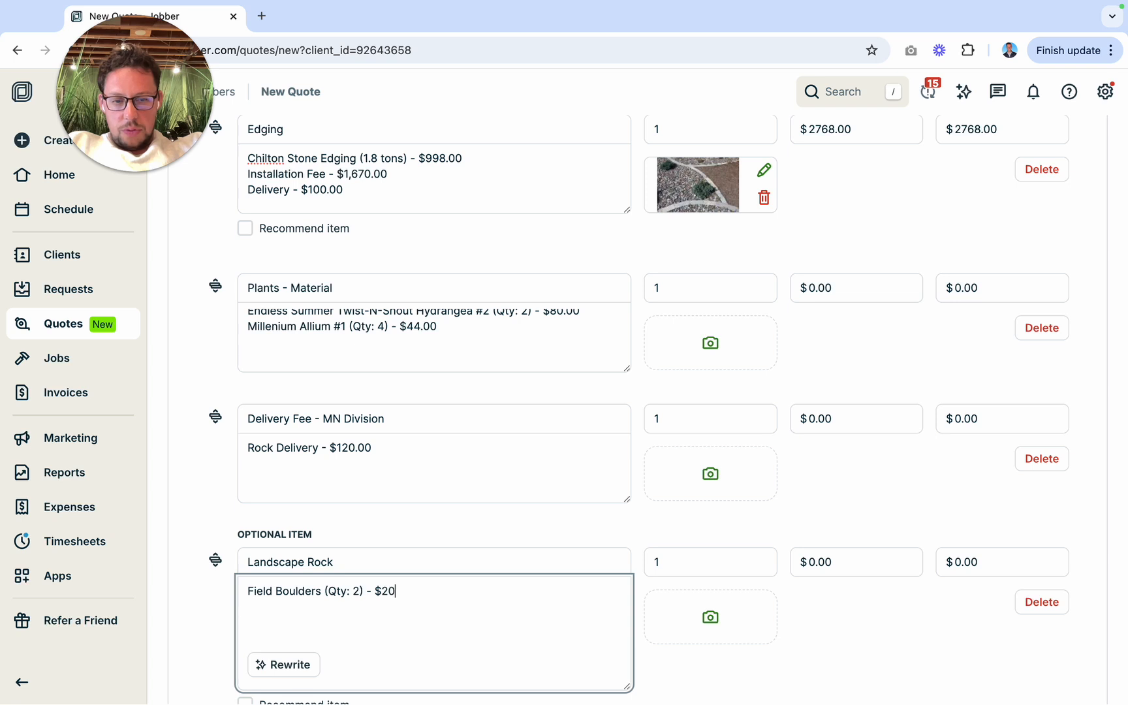
# Step: Set the Landscape Rock item's unit price to $200.00 and mark the item as recommended
pyautogui.click(810, 562)
pyautogui.write('200')
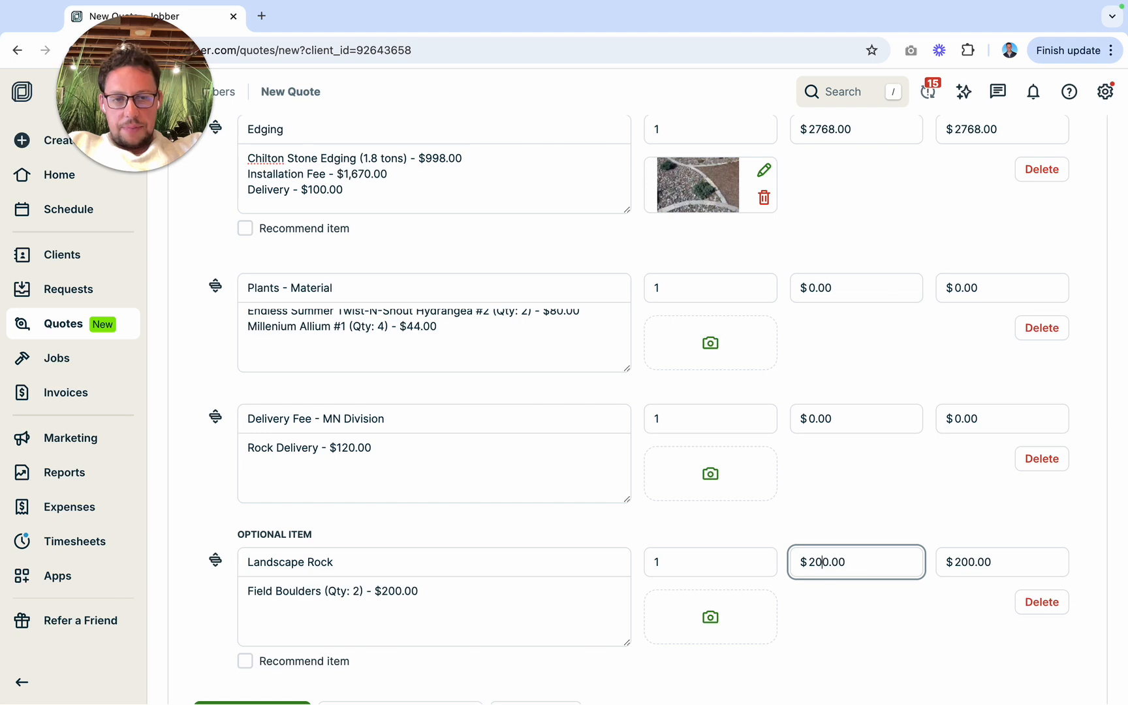
pyautogui.press('BackSpace')
pyautogui.scroll(-1, 565, 591)
pyautogui.scroll(-1, 565, 591)
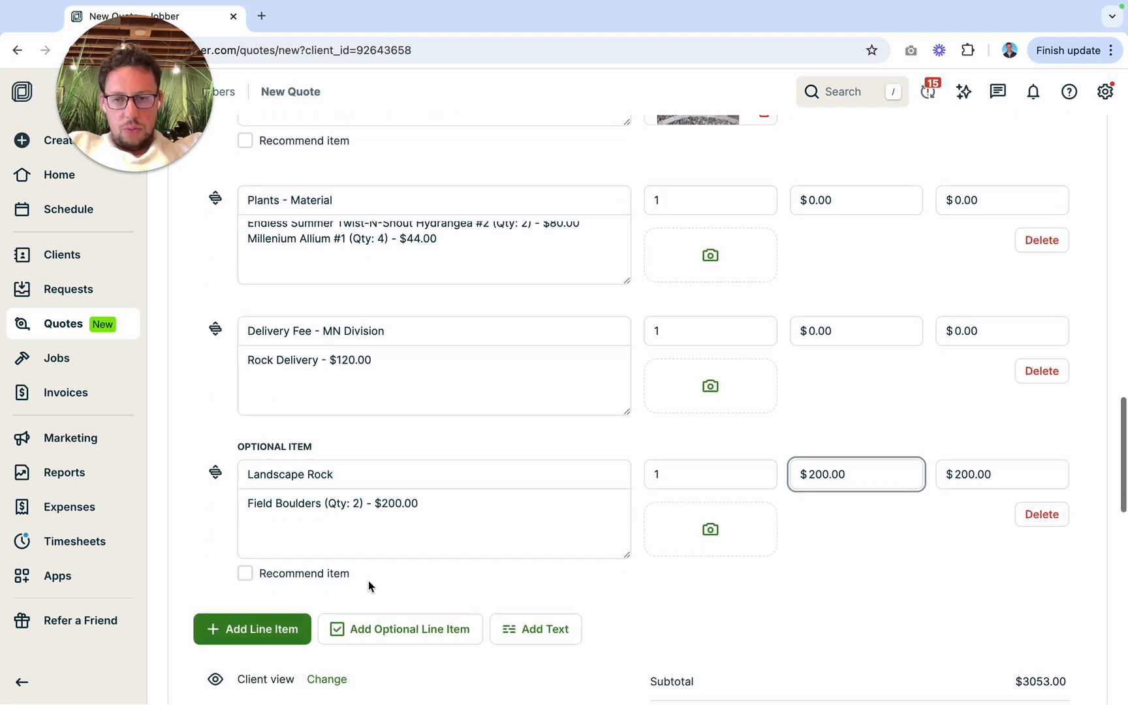
pyautogui.click(244, 573)
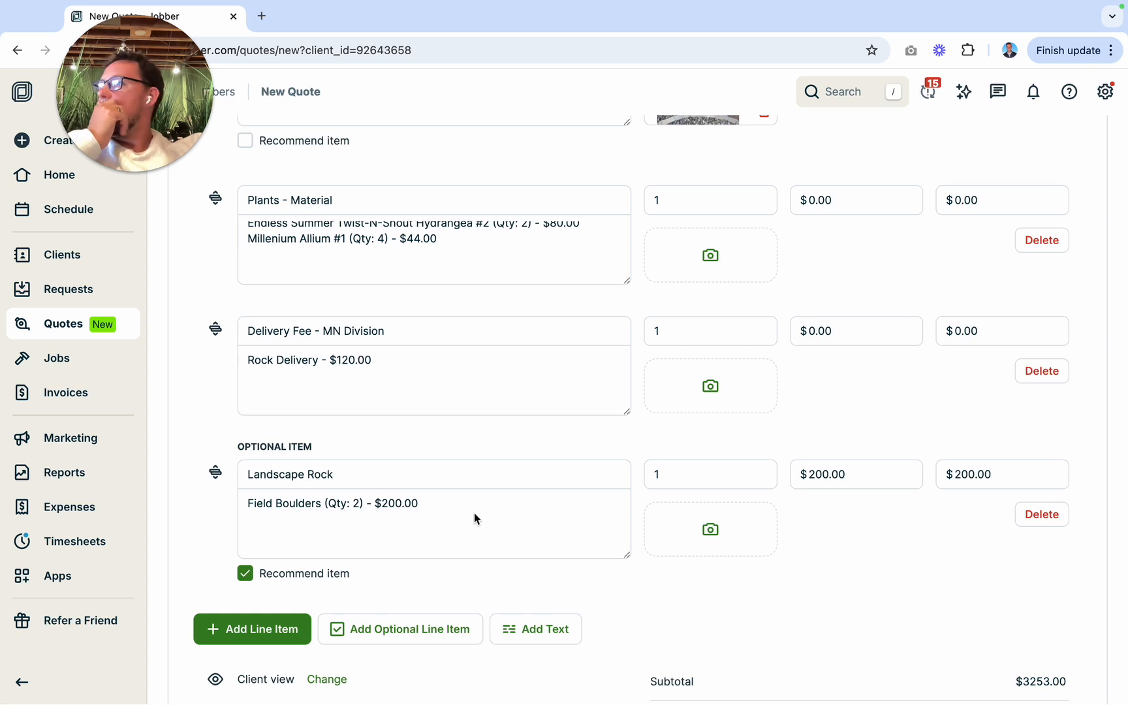
# Step: Place the cursor at the end of the Plants - Material description, below the back yard Millenium Allium line
pyautogui.scroll(3, 453, 455)
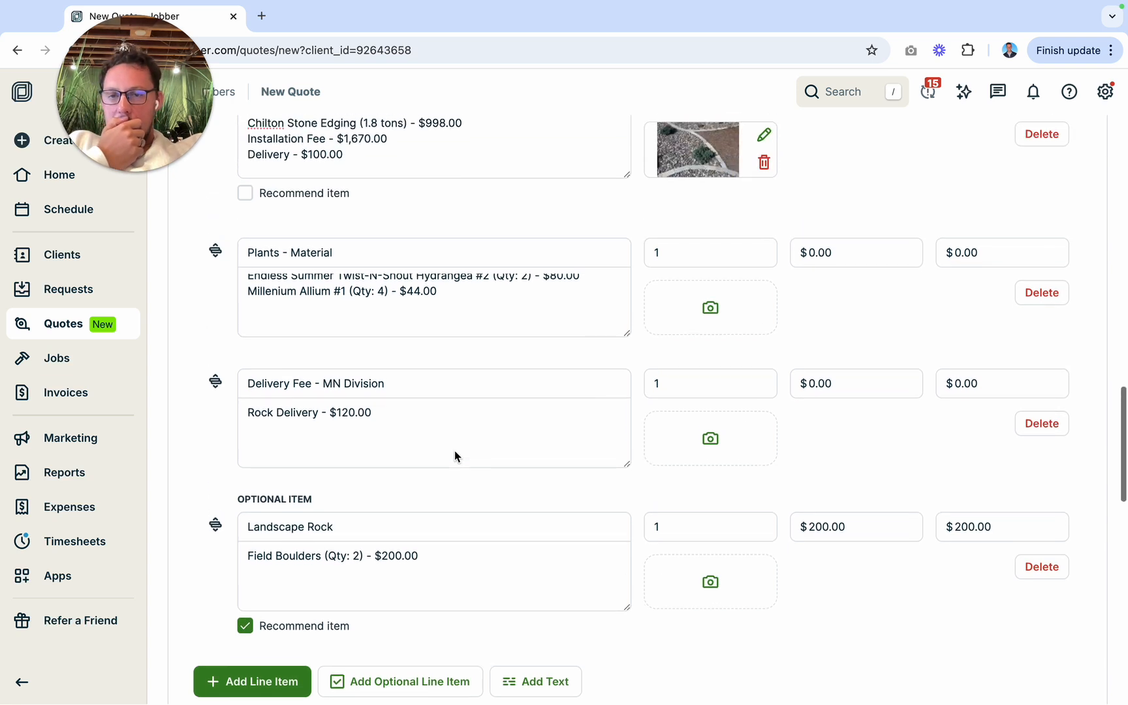
pyautogui.scroll(1, 423, 395)
pyautogui.scroll(1, 425, 395)
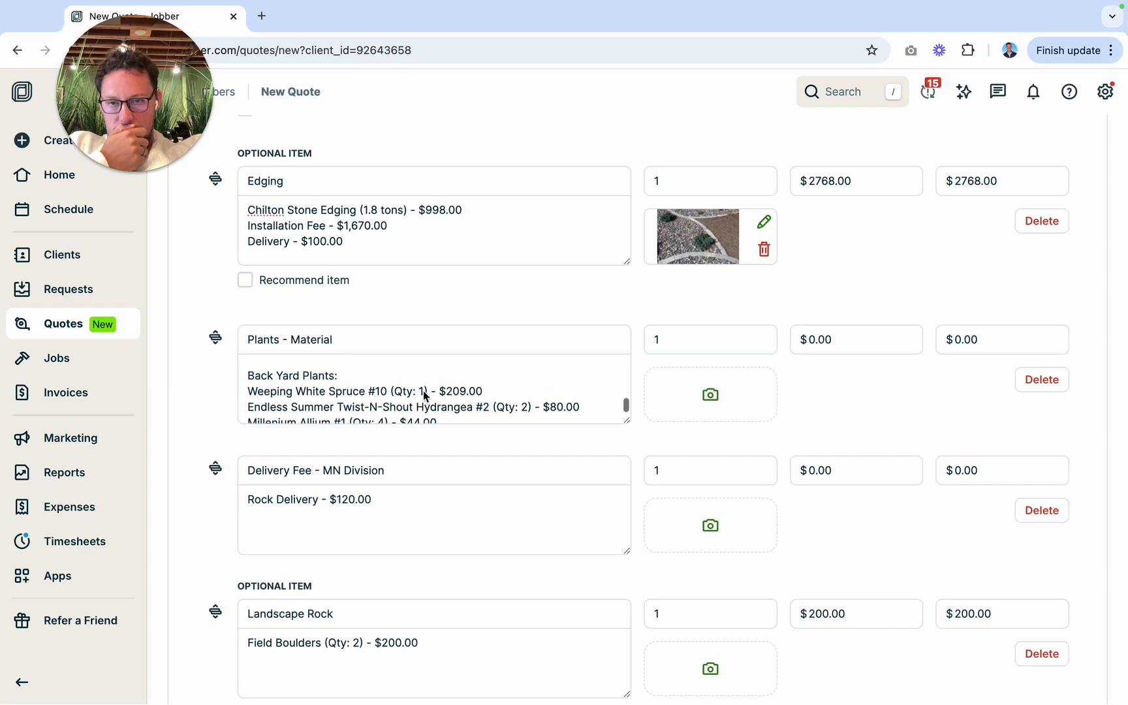
pyautogui.scroll(-2, 423, 395)
pyautogui.click(421, 409)
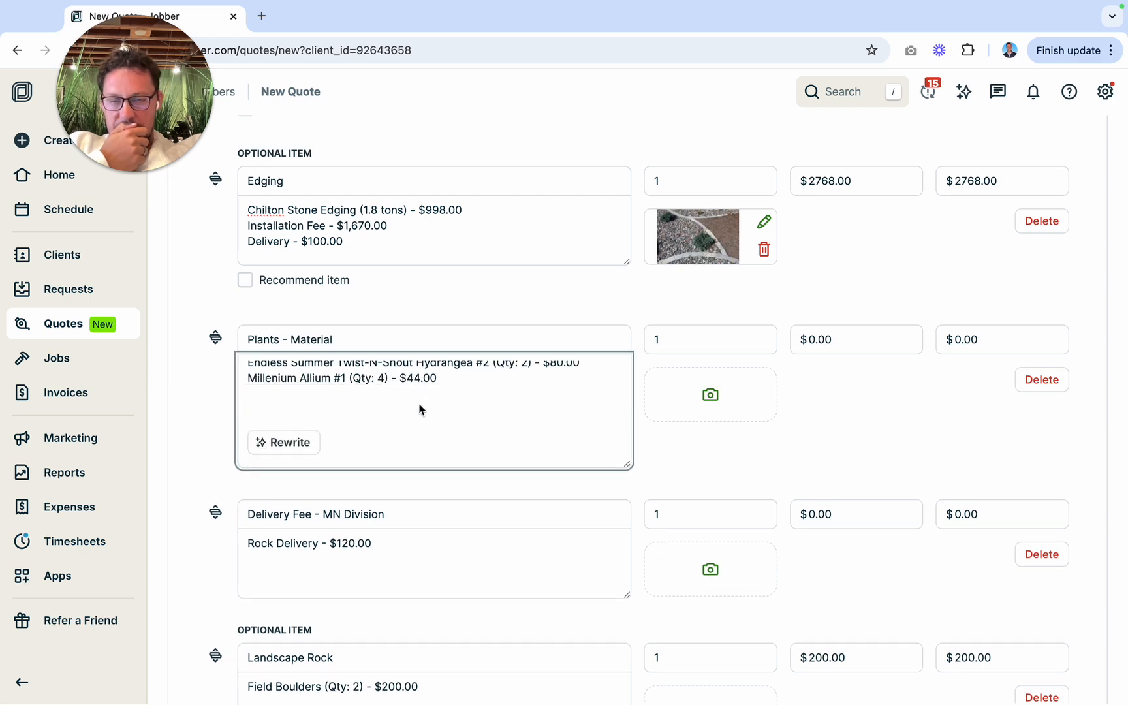
# Step: Switch to Preview, close the Landscape Bed Install_004 render, and view renders 003 and 002 from the Plant Designs folder
pyautogui.hotkey('ctrl', 'Left')
pyautogui.click(56, 44)
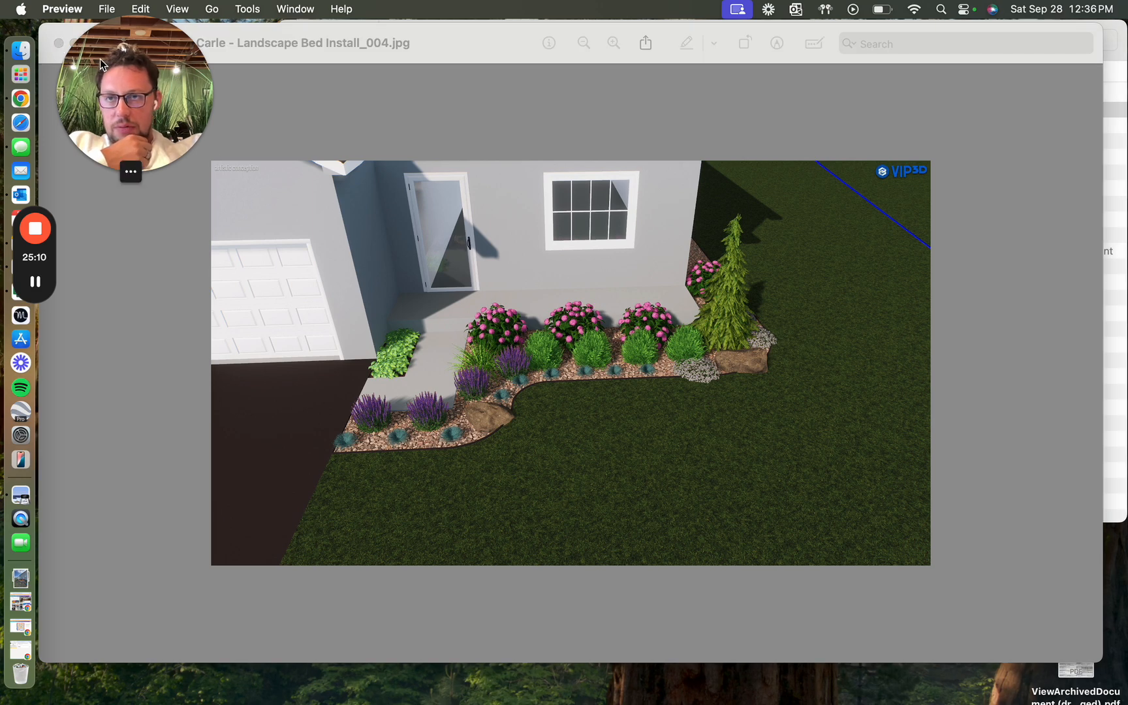
pyautogui.moveTo(100, 58); pyautogui.dragTo(99, 567)
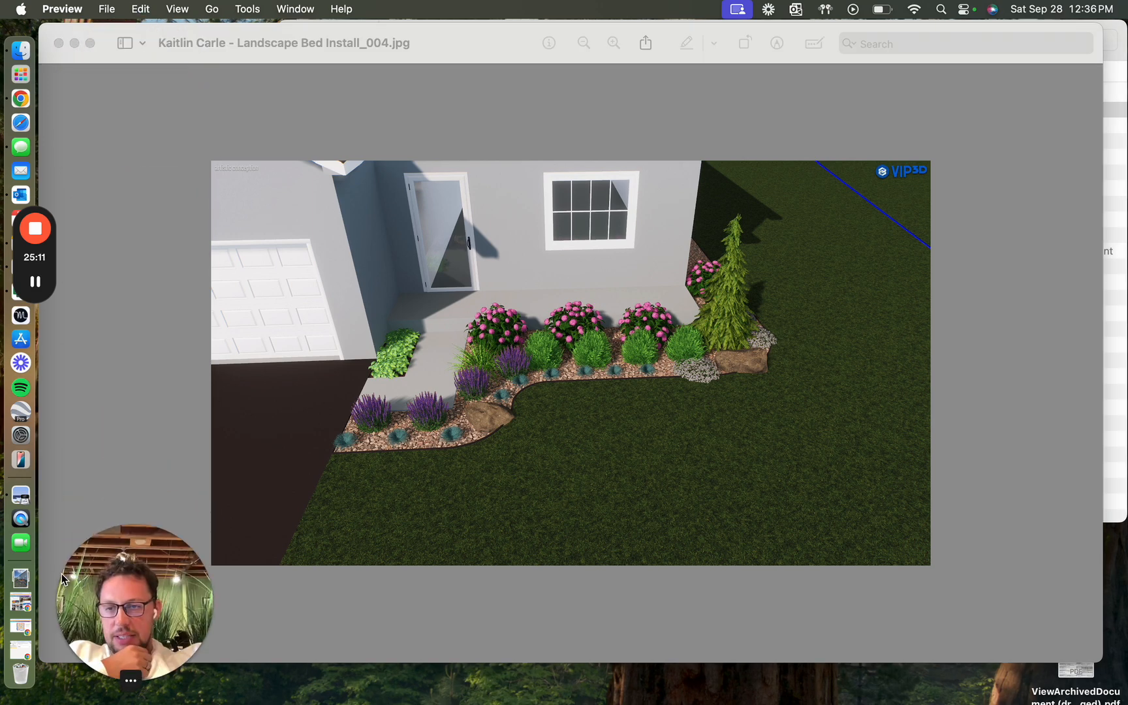
pyautogui.click(58, 43)
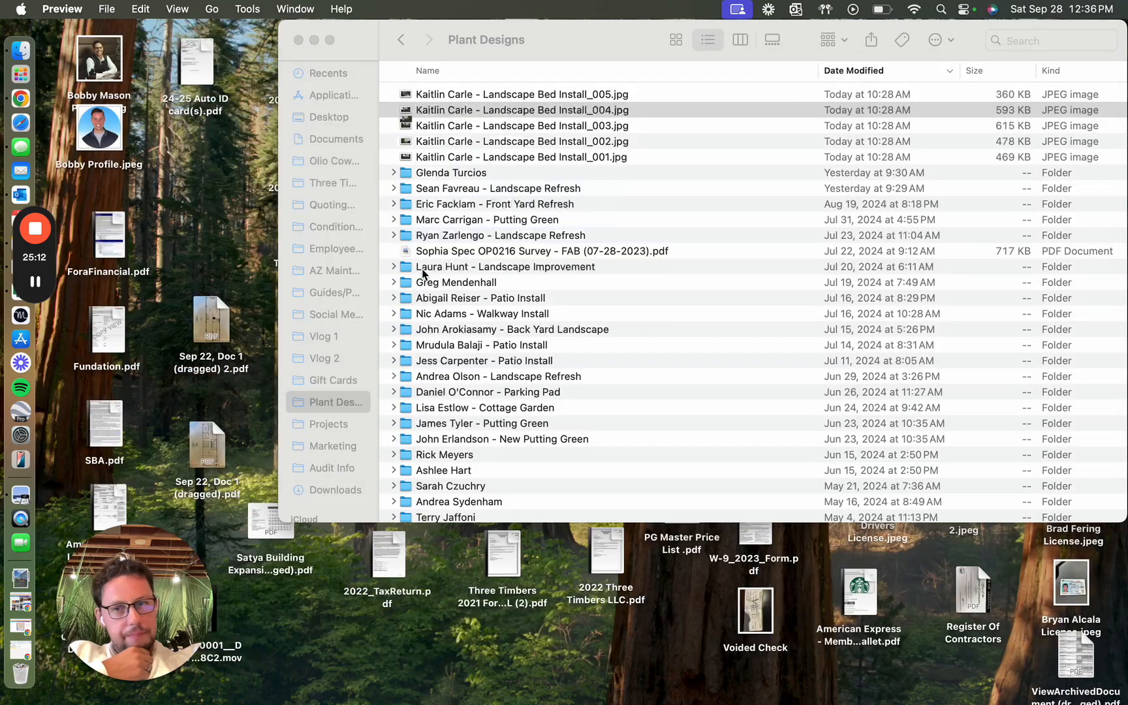
pyautogui.doubleClick(507, 126)
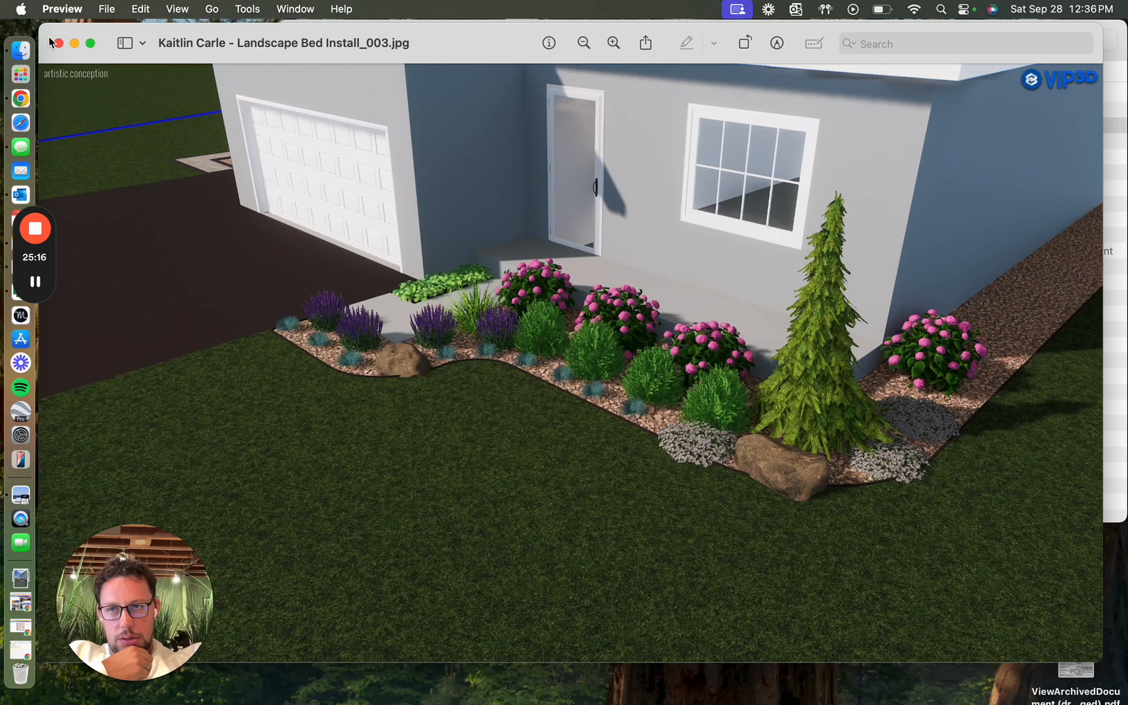
pyautogui.click(59, 43)
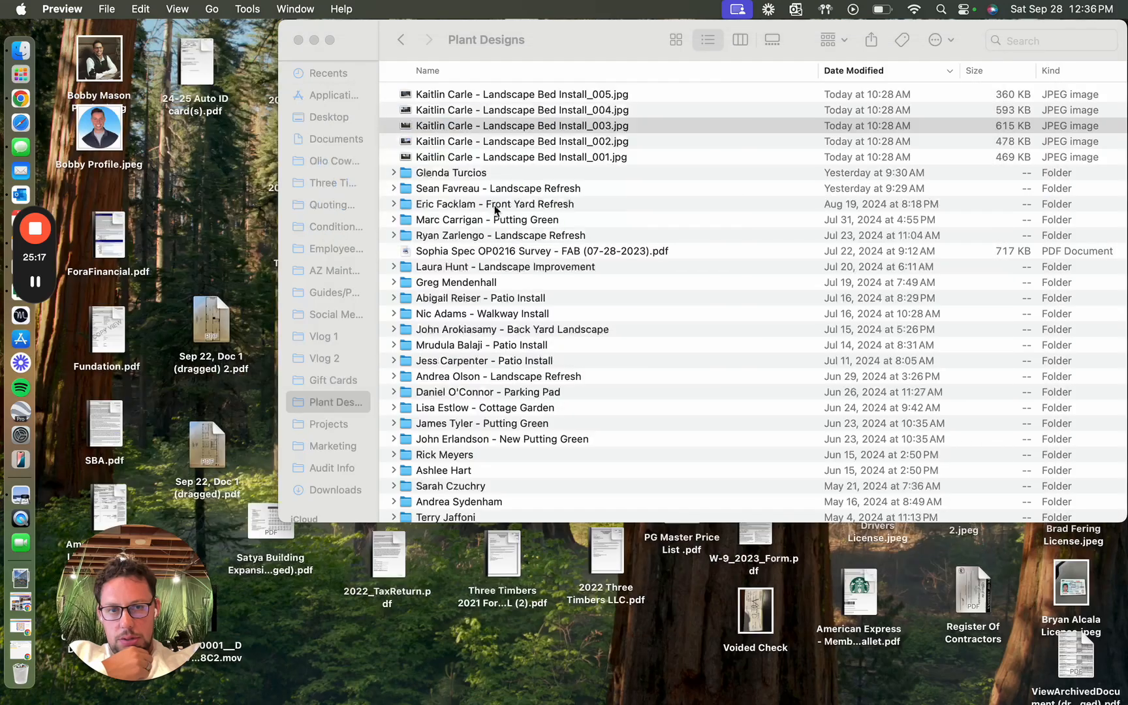
pyautogui.doubleClick(495, 141)
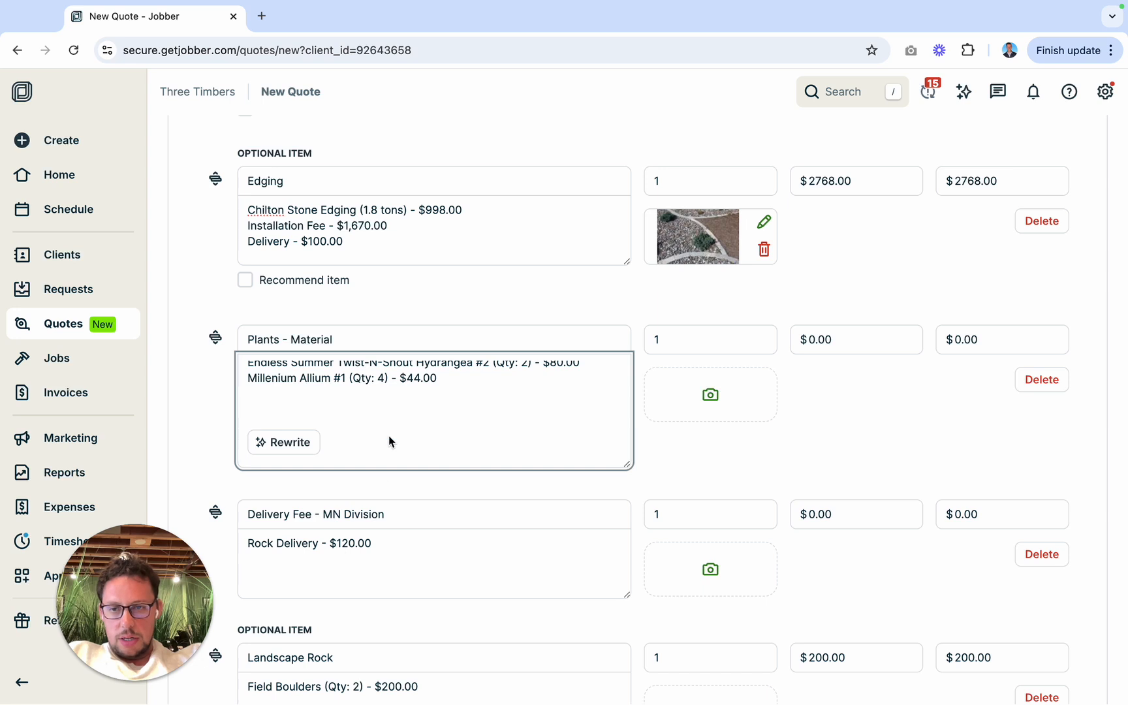
# Step: In the quote's plant list, add a "Garbage Bins:" heading and start the line "Karl Foerster #2 (Qty: 2) - $"
pyautogui.write('G')
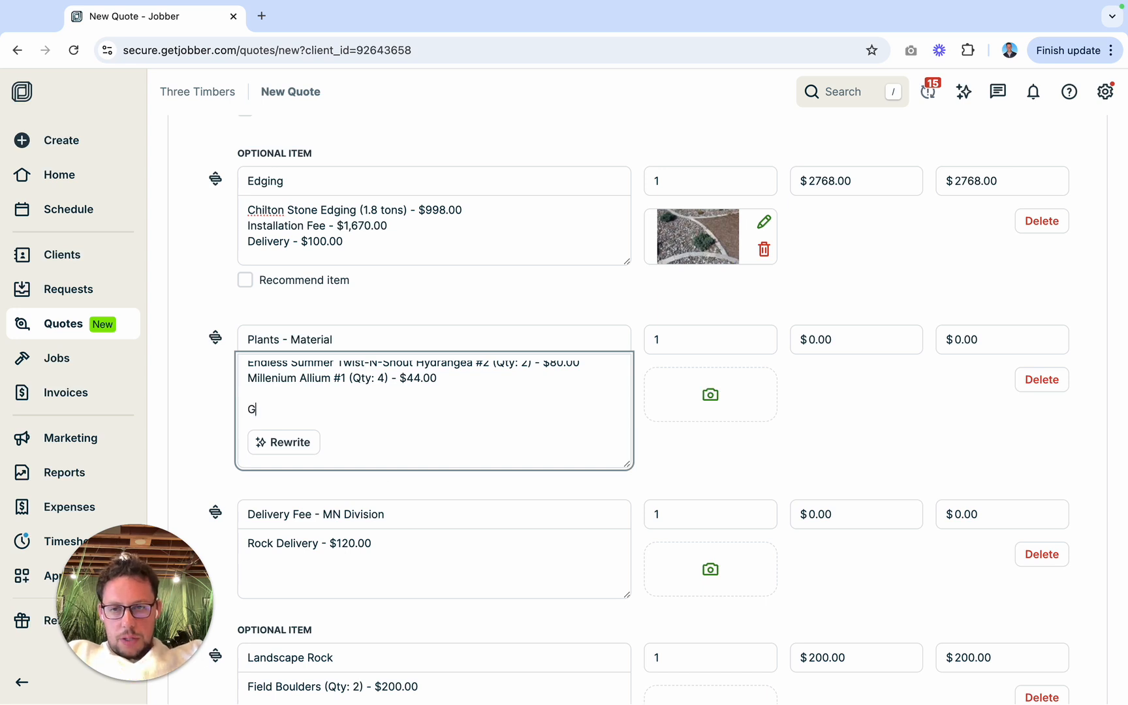
pyautogui.write('arbage')
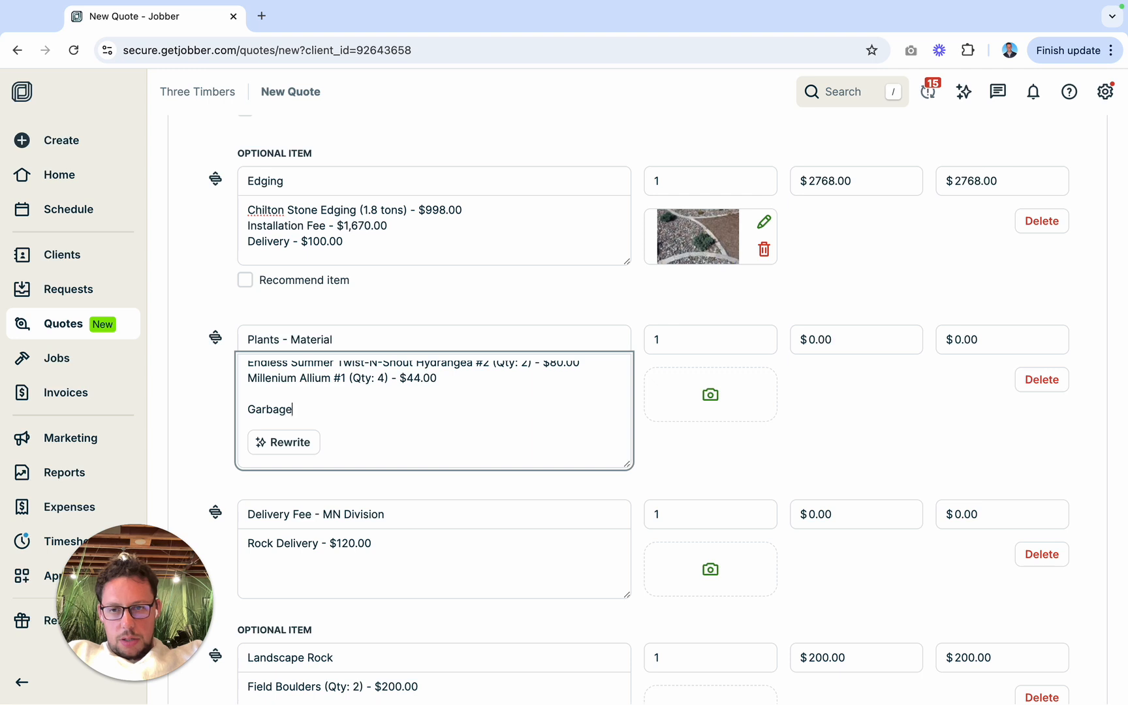
pyautogui.write(' Bins:')
pyautogui.press('Return')
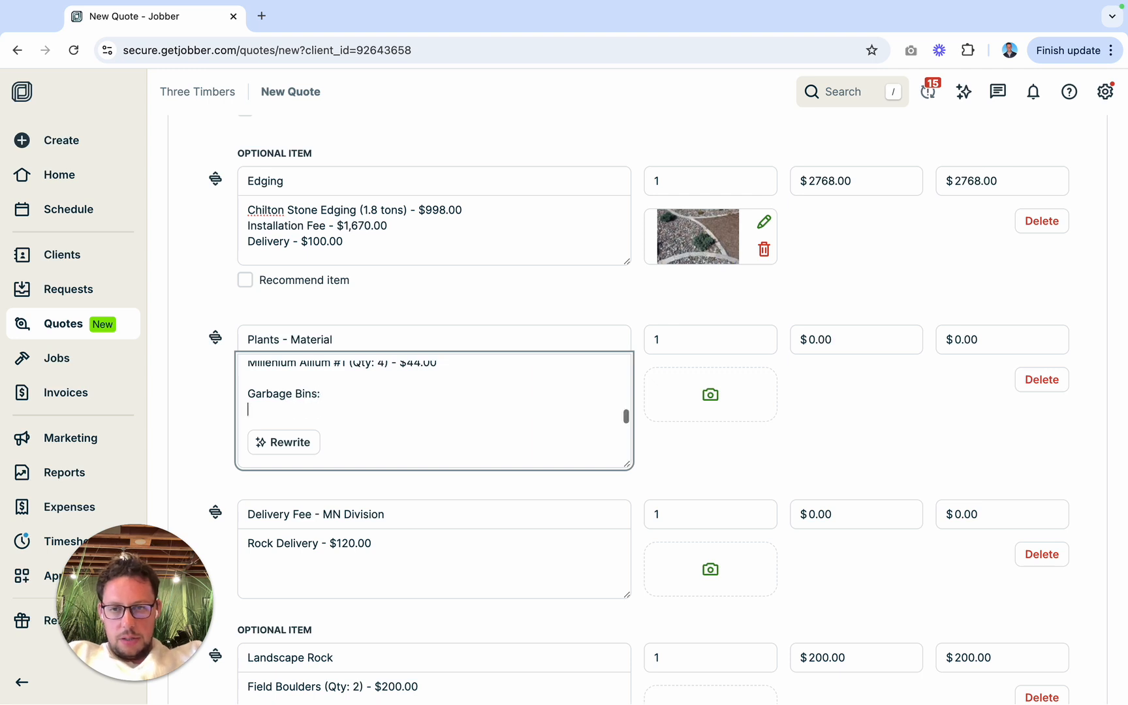
pyautogui.write('Karl Foer')
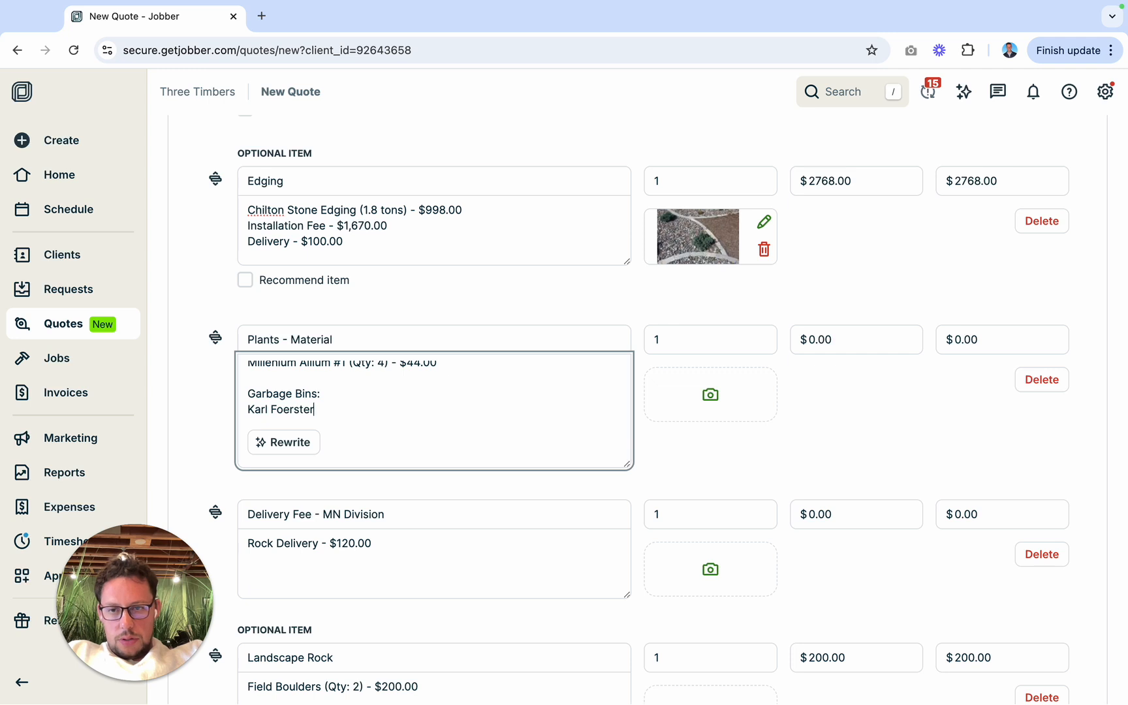
pyautogui.write('ster ')
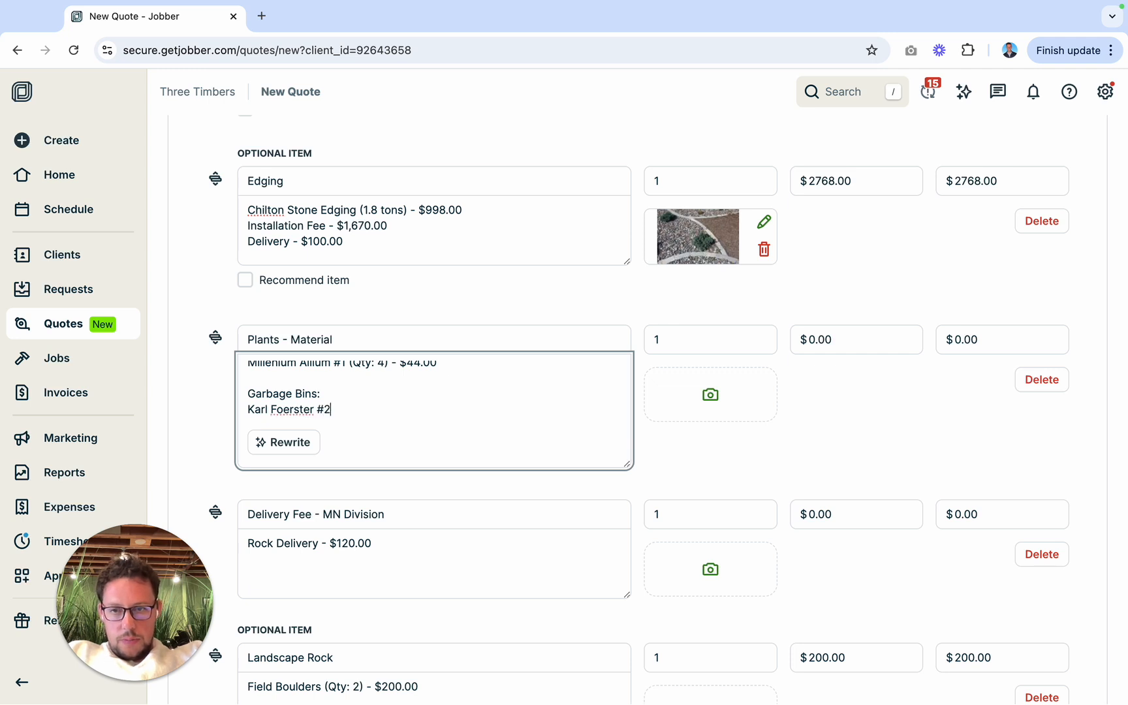
pyautogui.write('#2 (Qty: 2) - $')
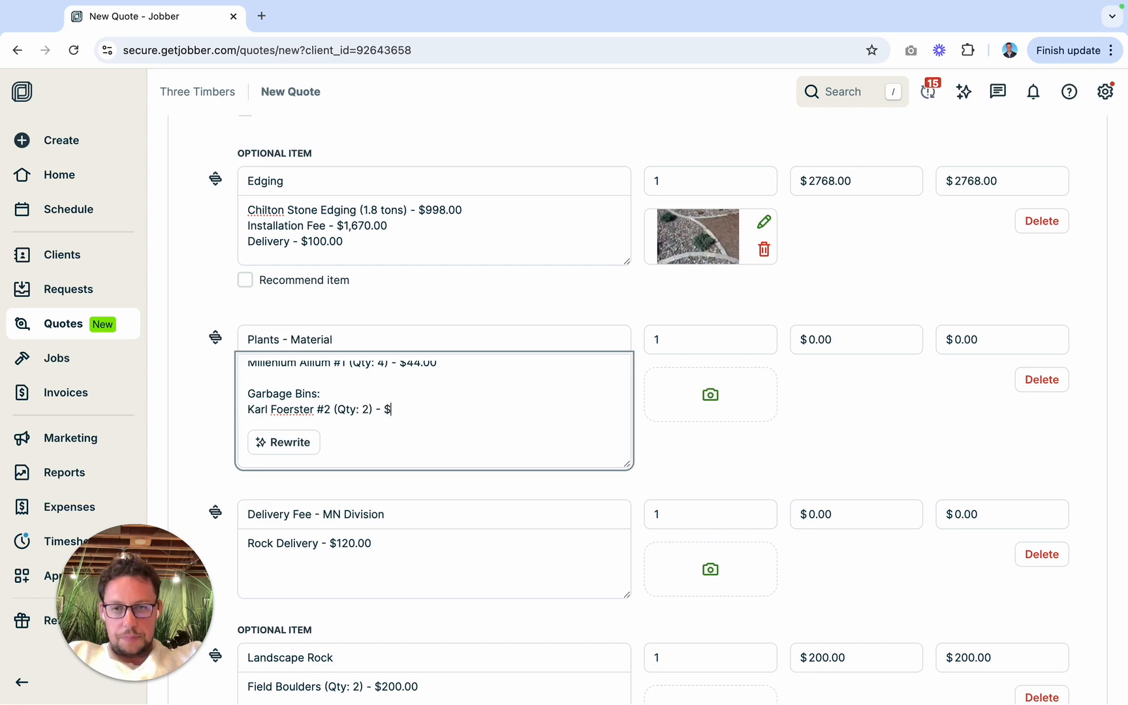
# Step: Search Gertens Wholesale for "karl foerster" and open the #2 size product page to check its price
pyautogui.hotkey('ctrl', 'Right')
pyautogui.scroll(4, 596, 237)
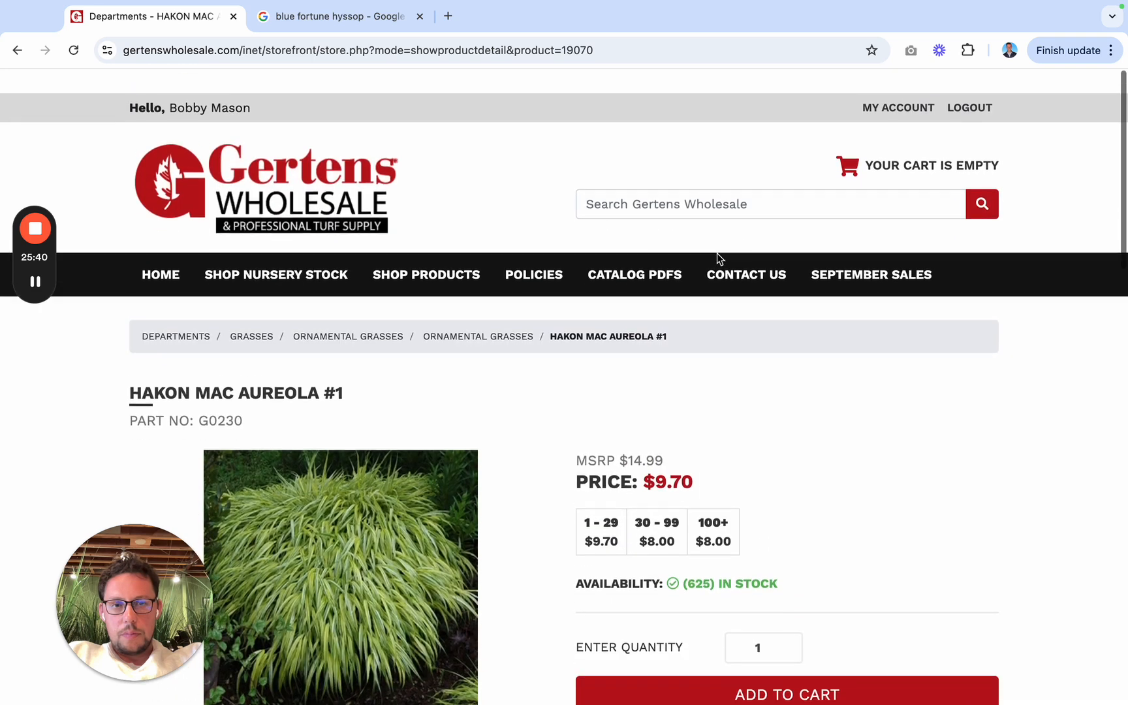
pyautogui.click(763, 182)
pyautogui.write('karl fo')
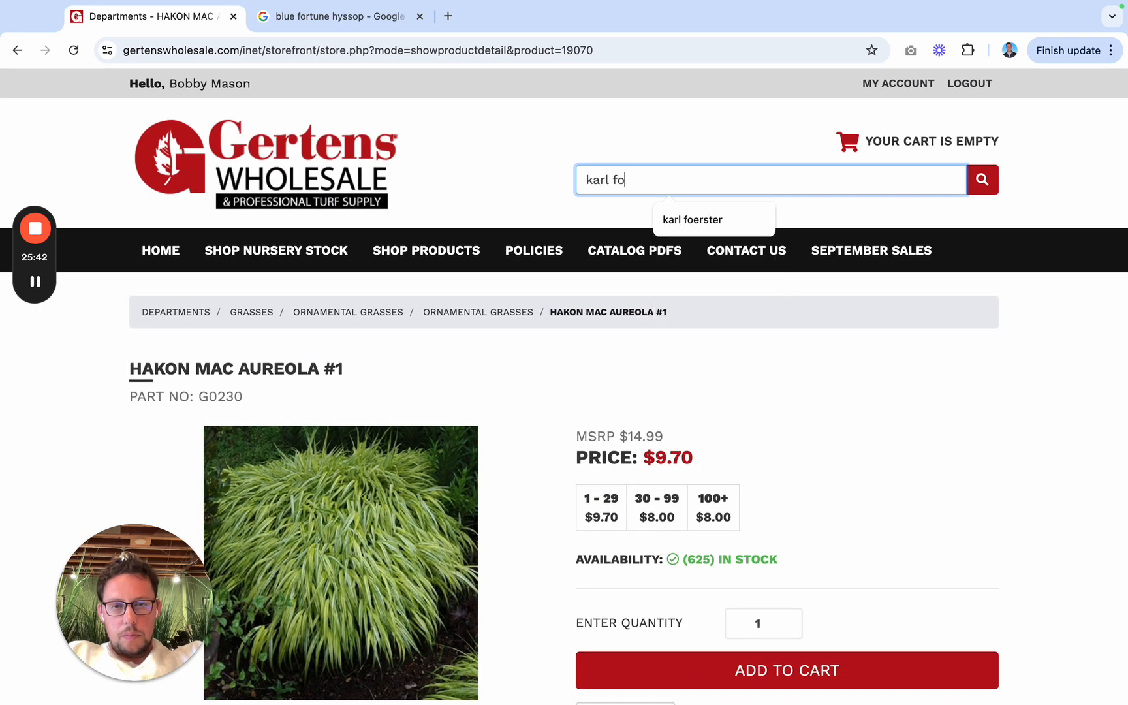
pyautogui.click(737, 221)
pyautogui.click(970, 192)
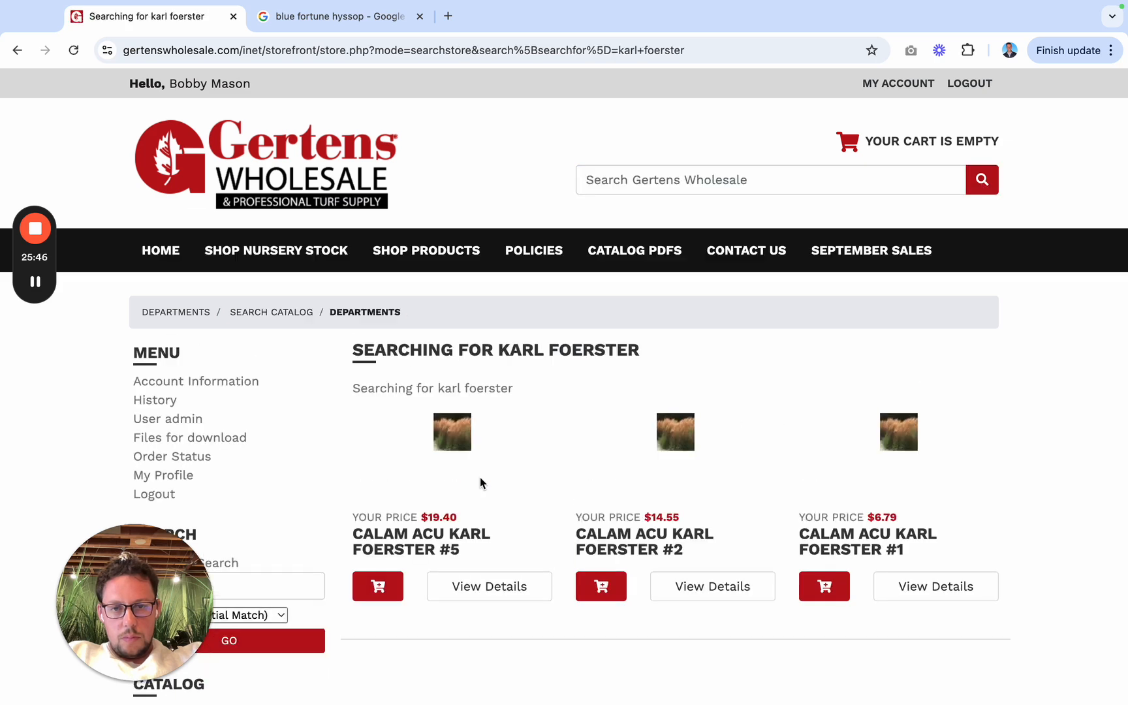
pyautogui.click(672, 550)
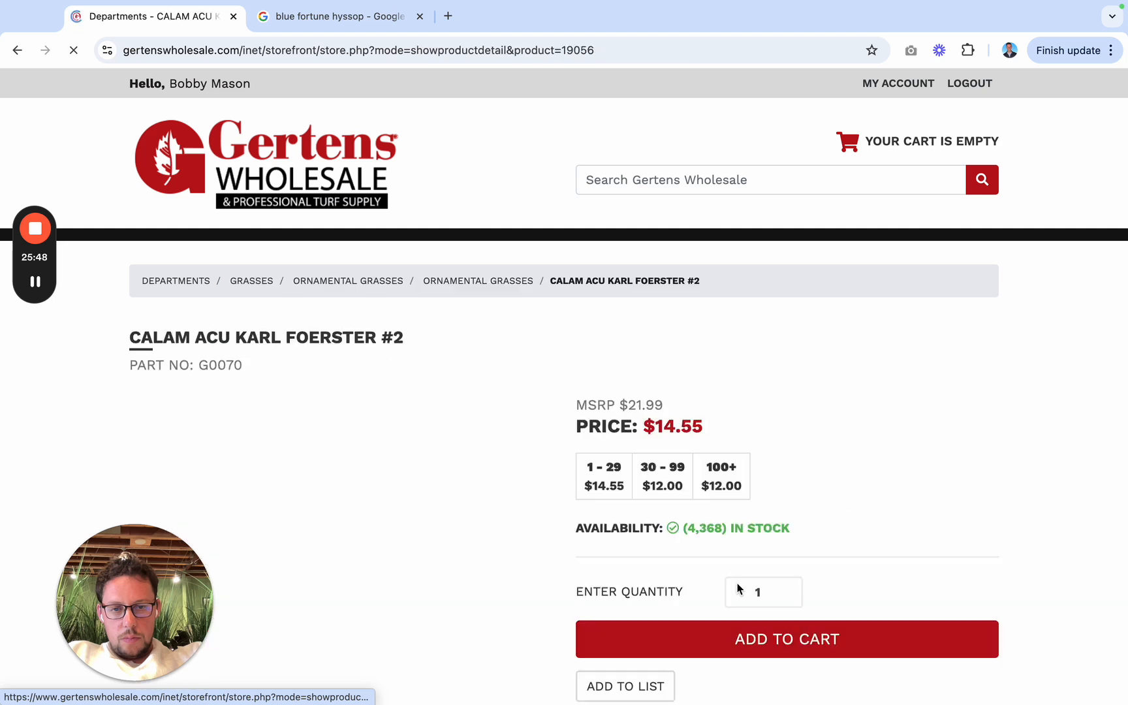
# Step: Back in the quote, complete the Karl Foerster line with the price 43.00 and look over the plant list
pyautogui.hotkey('ctrl', 'Left')
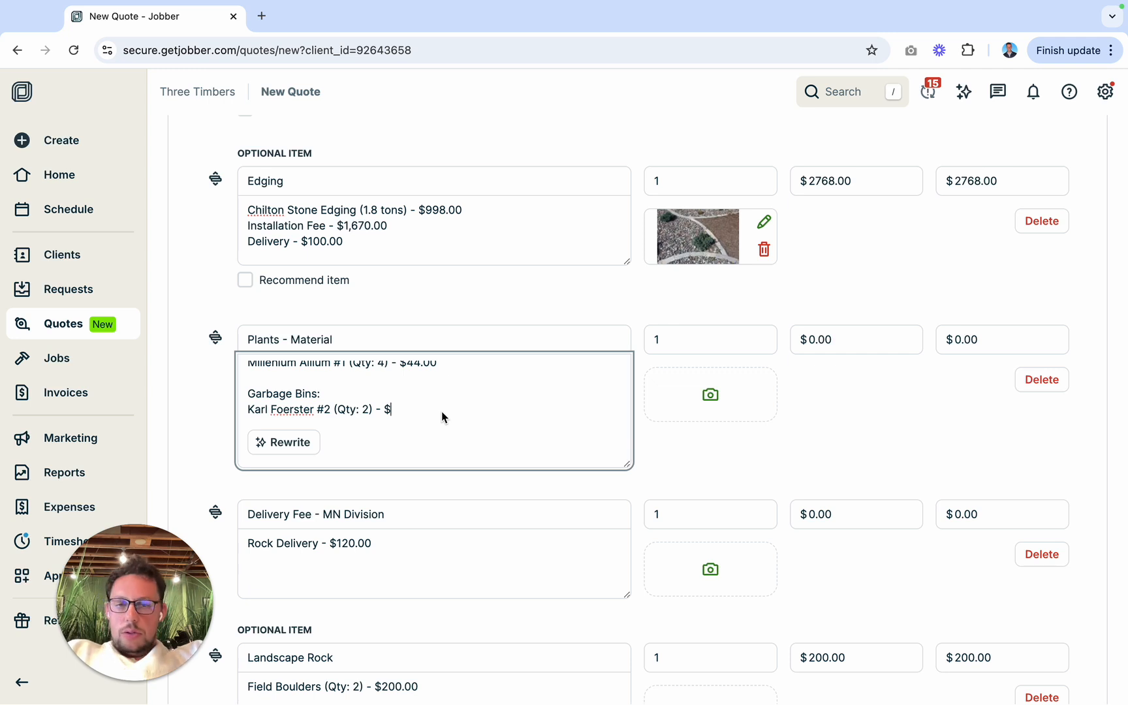
pyautogui.write('43.00')
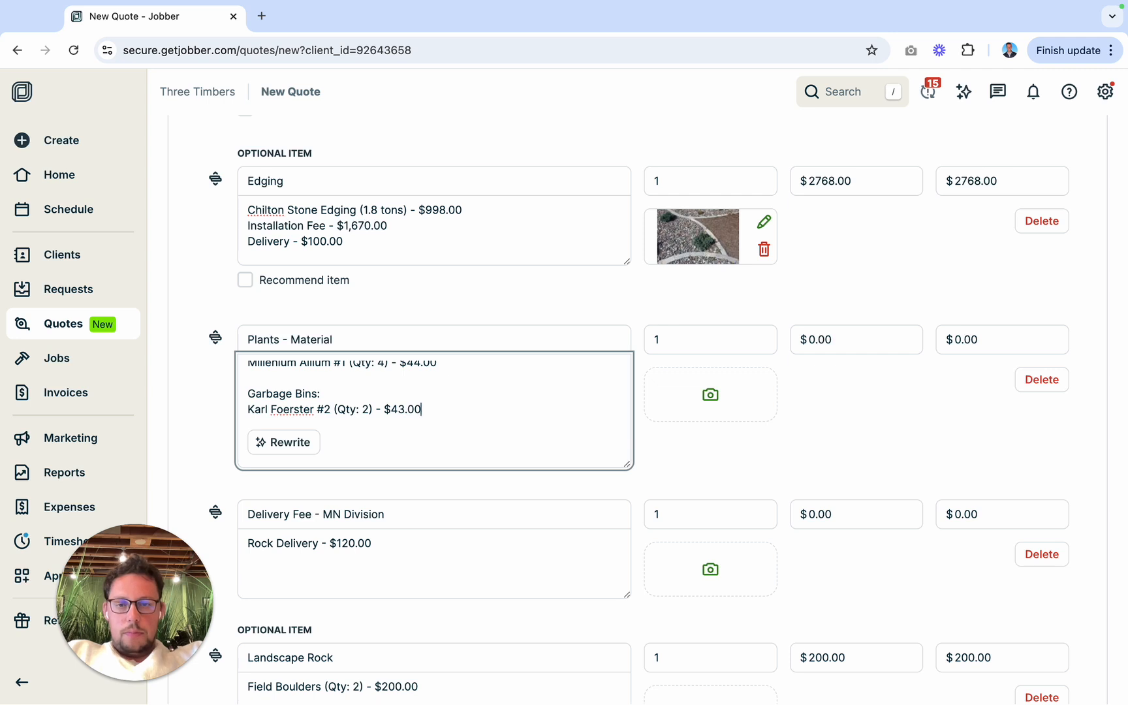
pyautogui.scroll(-1, 482, 412)
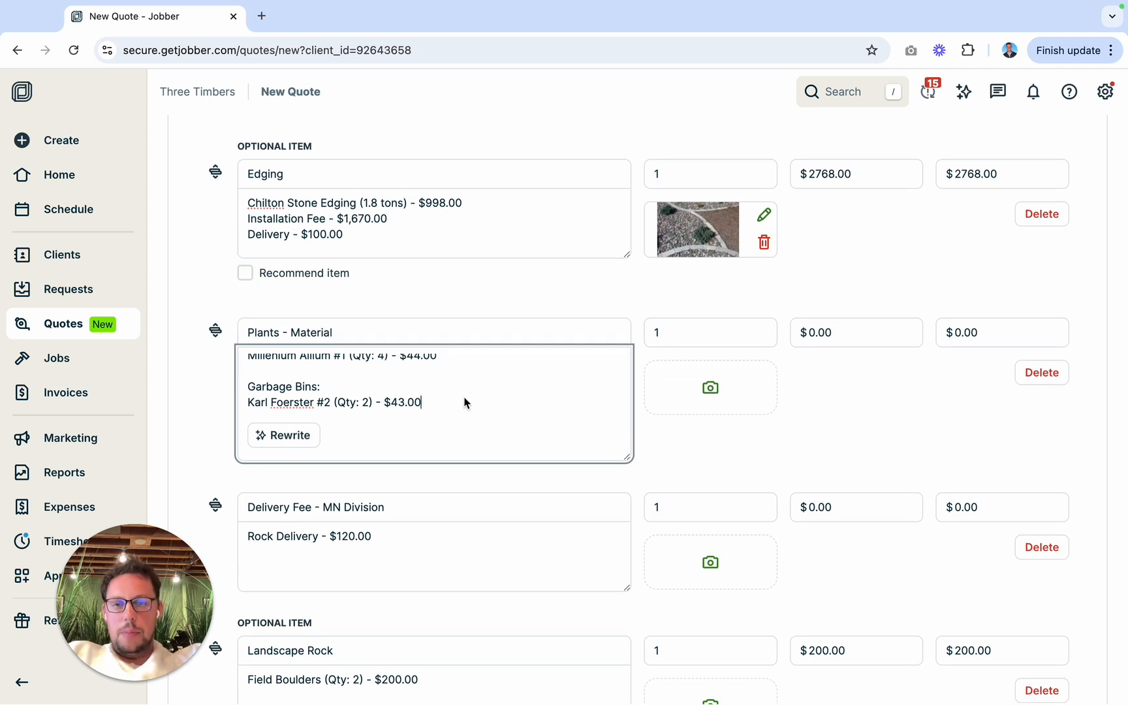
pyautogui.scroll(2, 465, 401)
pyautogui.scroll(5, 464, 398)
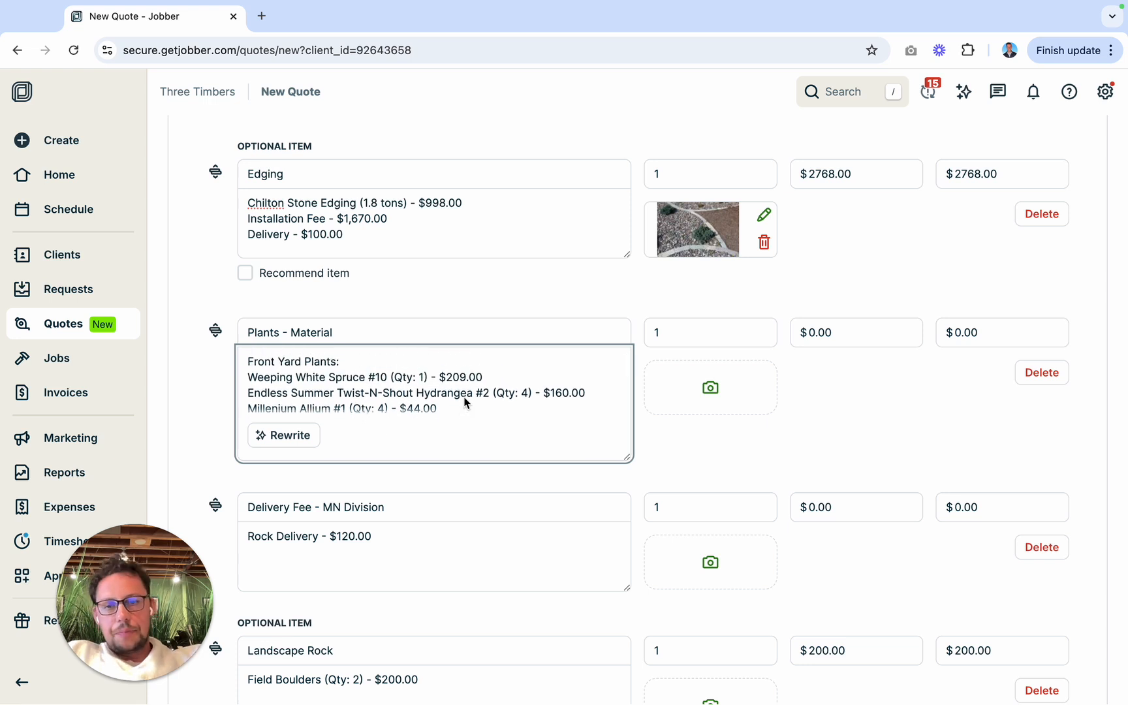
pyautogui.scroll(-1, 465, 401)
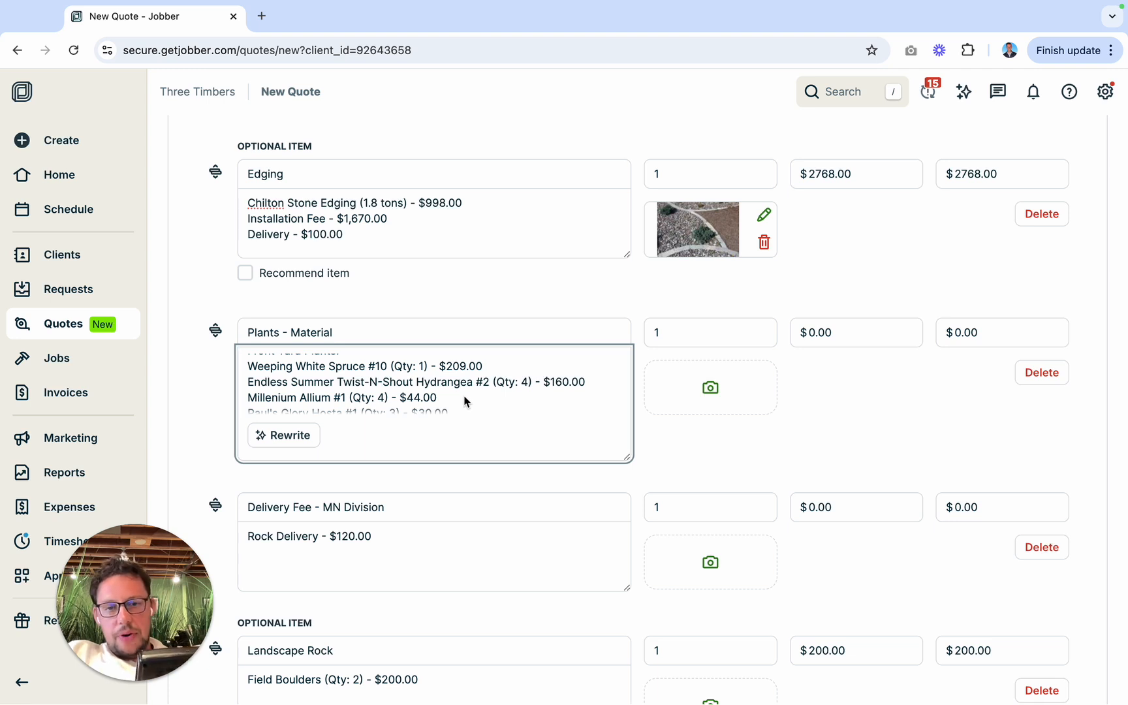
# Step: Total the front yard plant prices and add the subtotal $794.00 to the "Front Yard Plants:" heading in the Plants - Material description
pyautogui.scroll(-2, 464, 395)
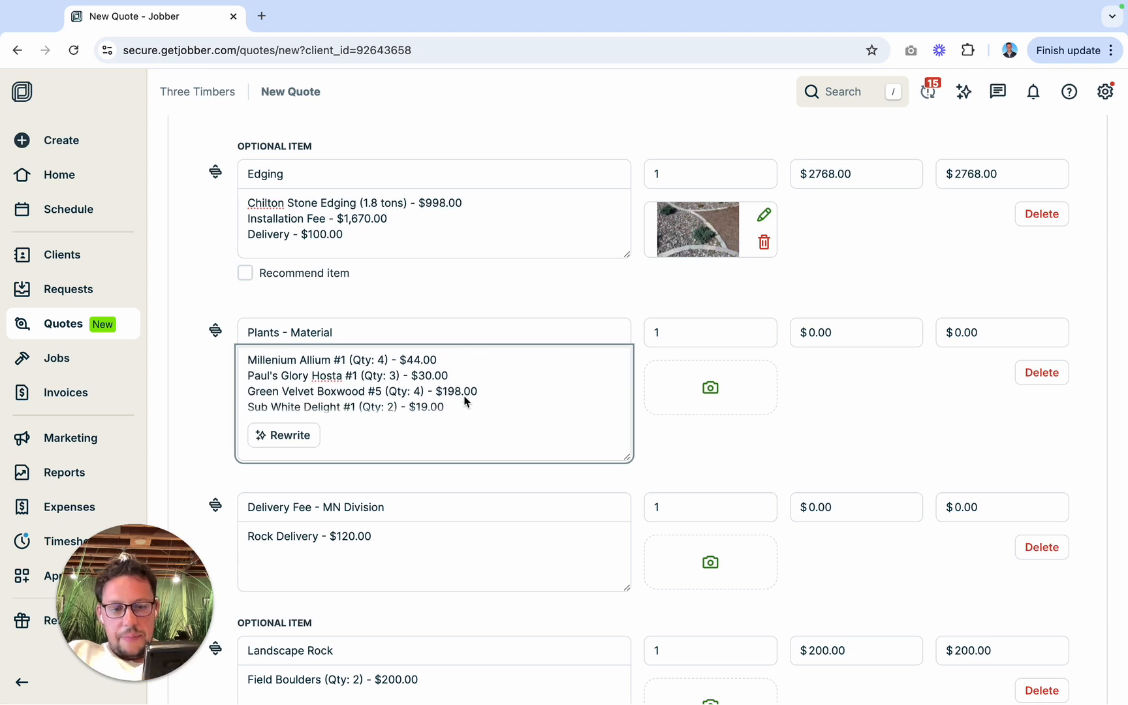
pyautogui.scroll(-3, 465, 400)
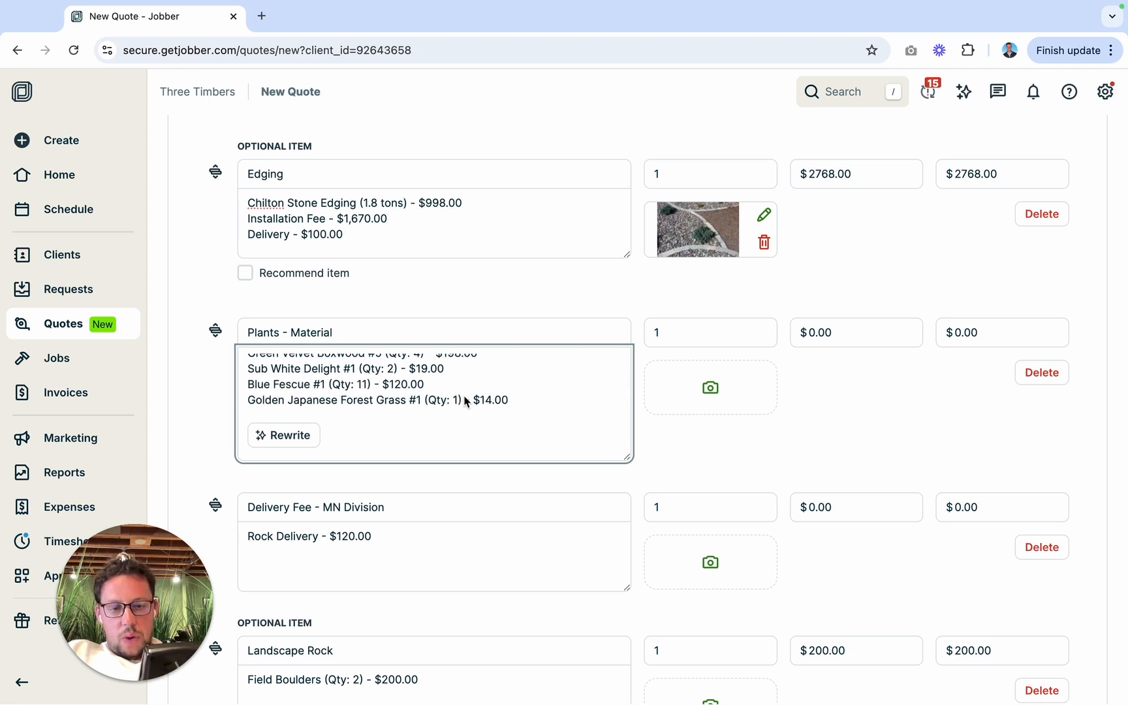
pyautogui.scroll(-1, 465, 400)
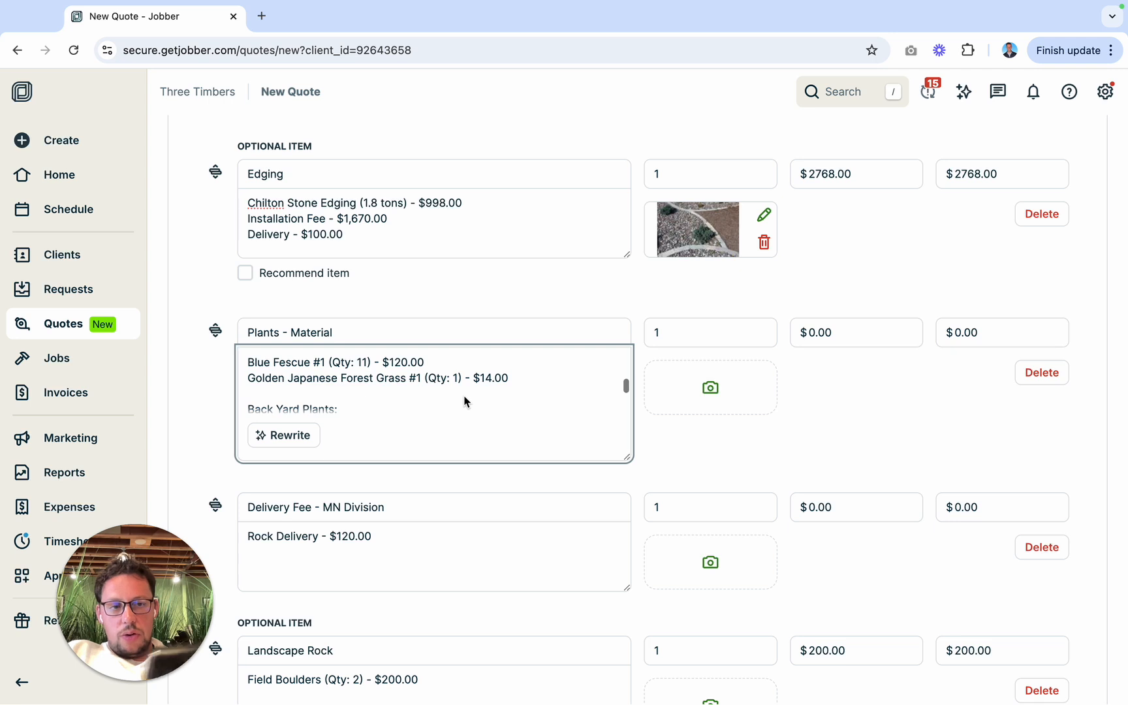
pyautogui.scroll(10, 465, 401)
pyautogui.click(365, 357)
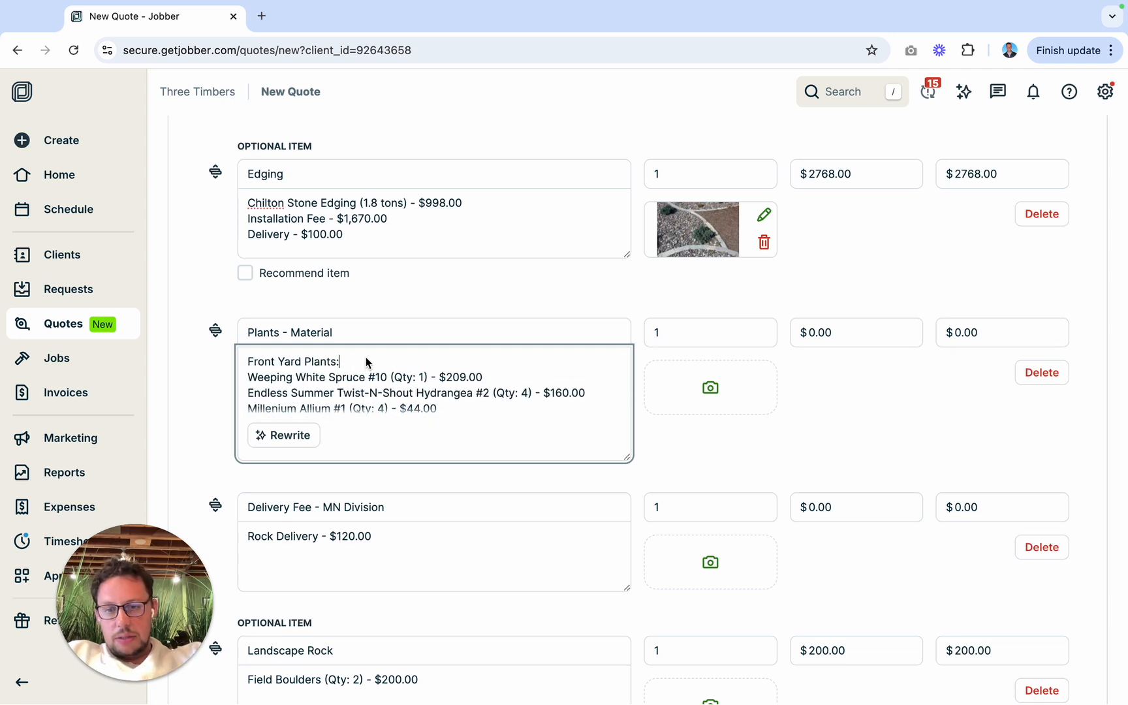
pyautogui.write('$794')
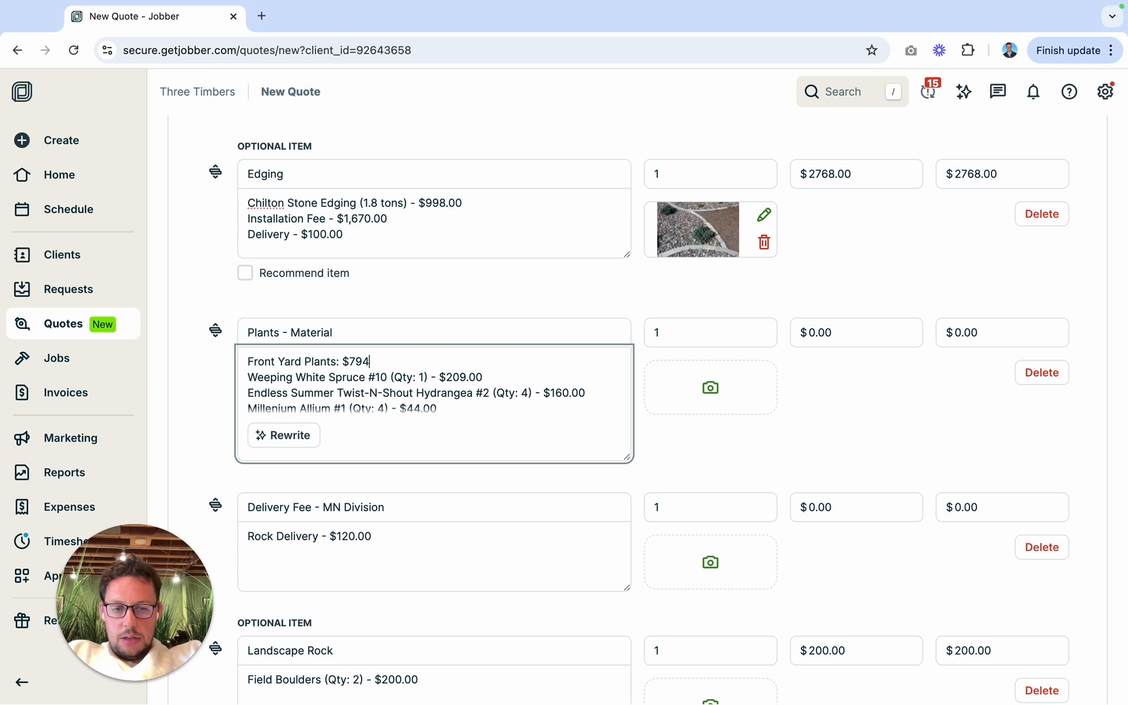
pyautogui.write('.00')
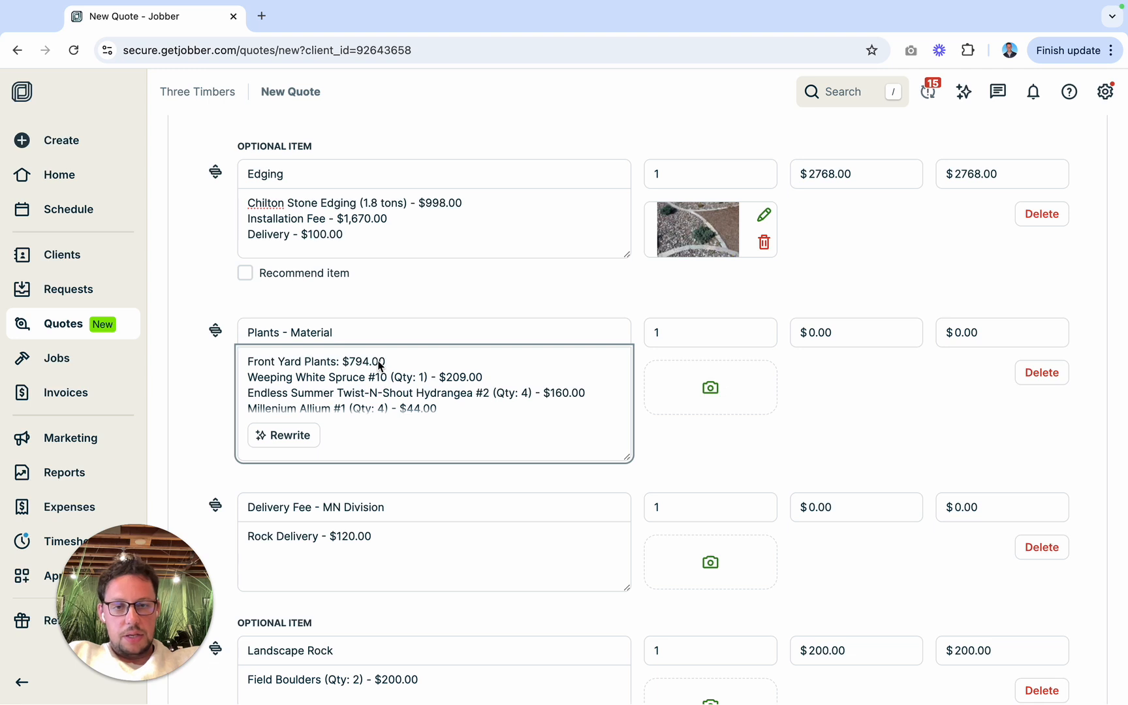
# Step: Total the back yard plant prices and add the subtotal $333.00 to the "Back Yard Plants:" heading
pyautogui.scroll(-3, 380, 365)
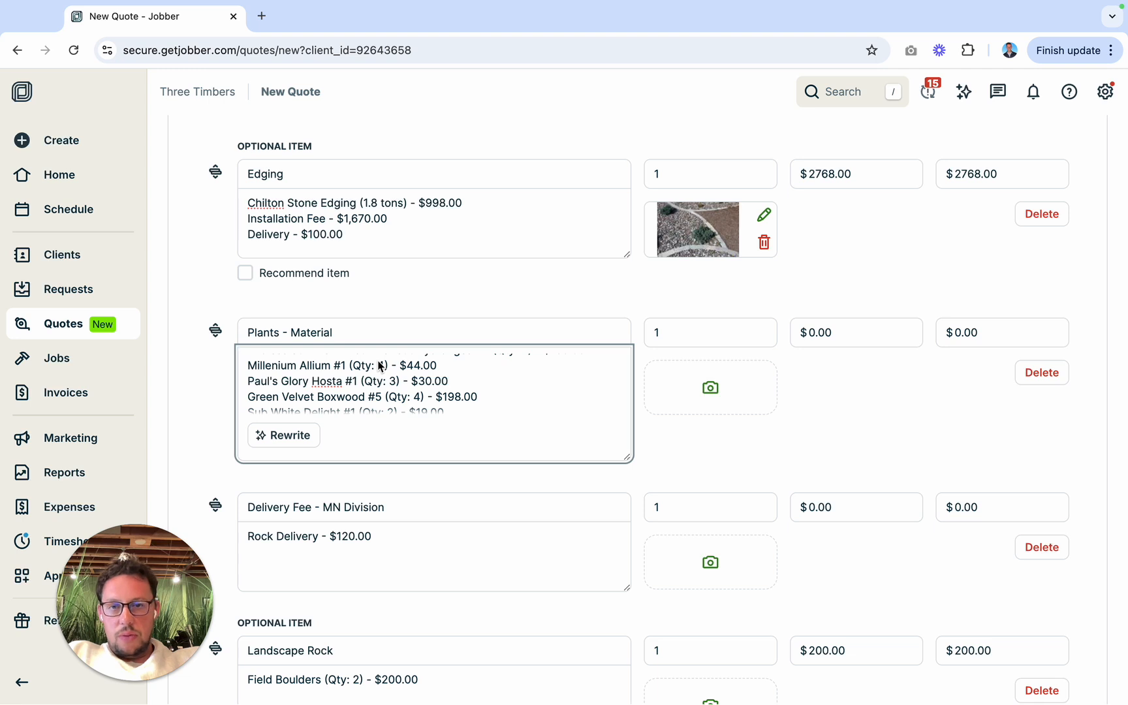
pyautogui.scroll(-3, 381, 365)
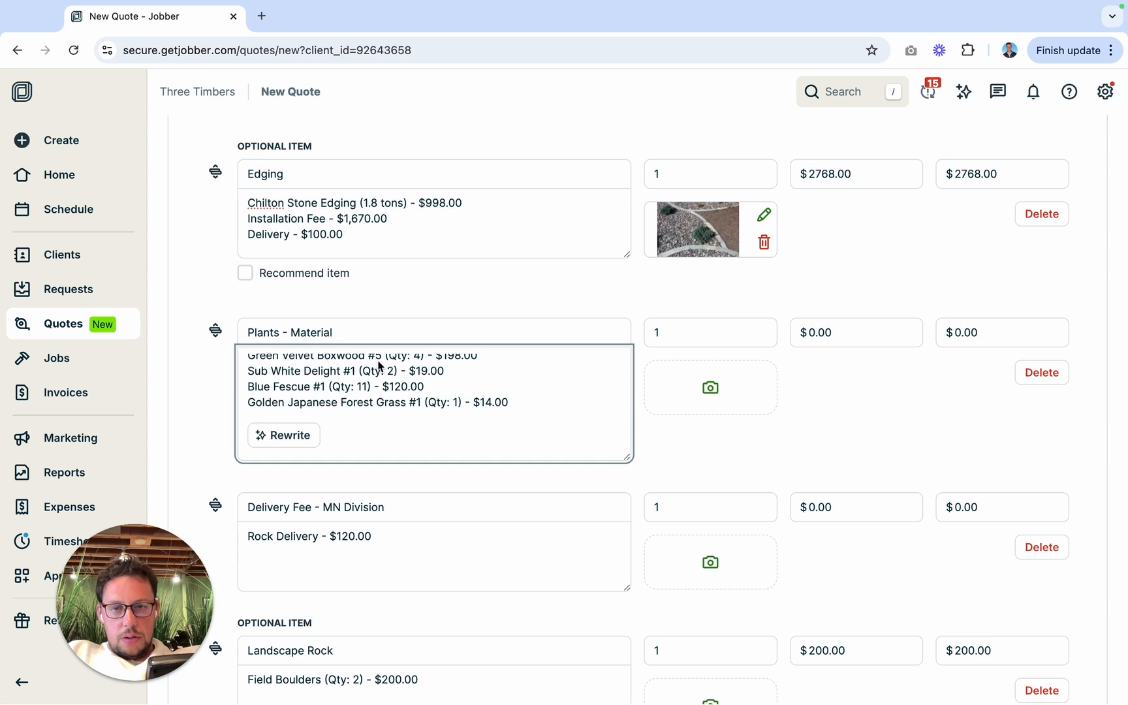
pyautogui.scroll(-1, 381, 366)
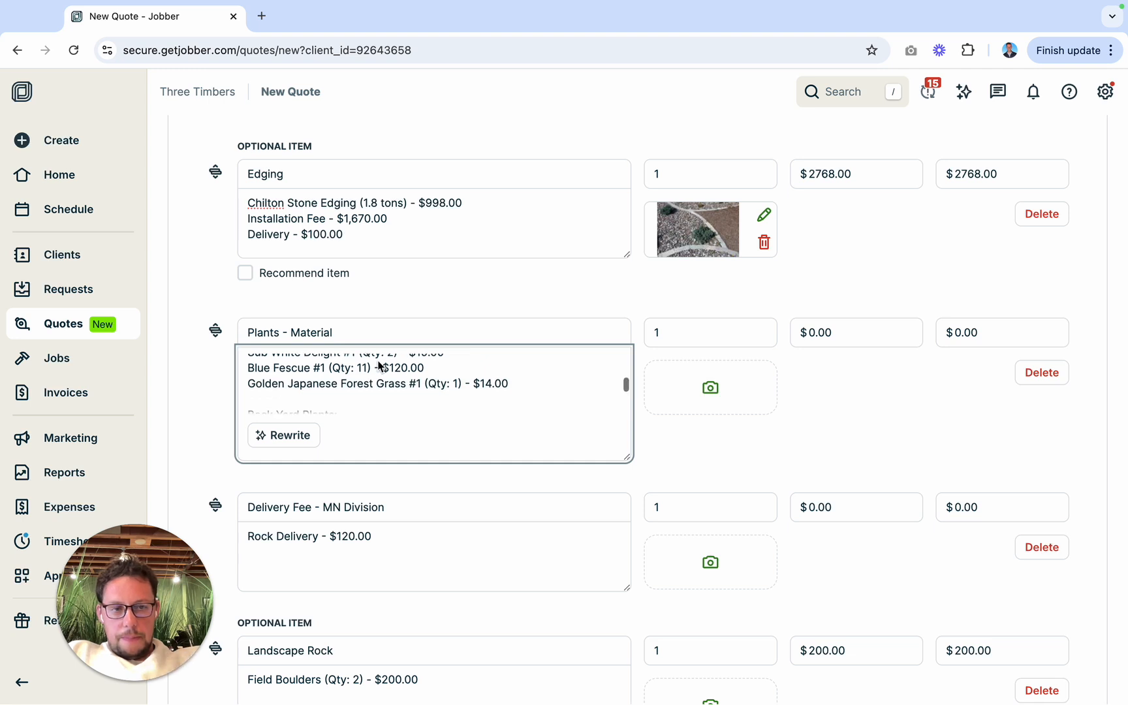
pyautogui.scroll(5, 378, 365)
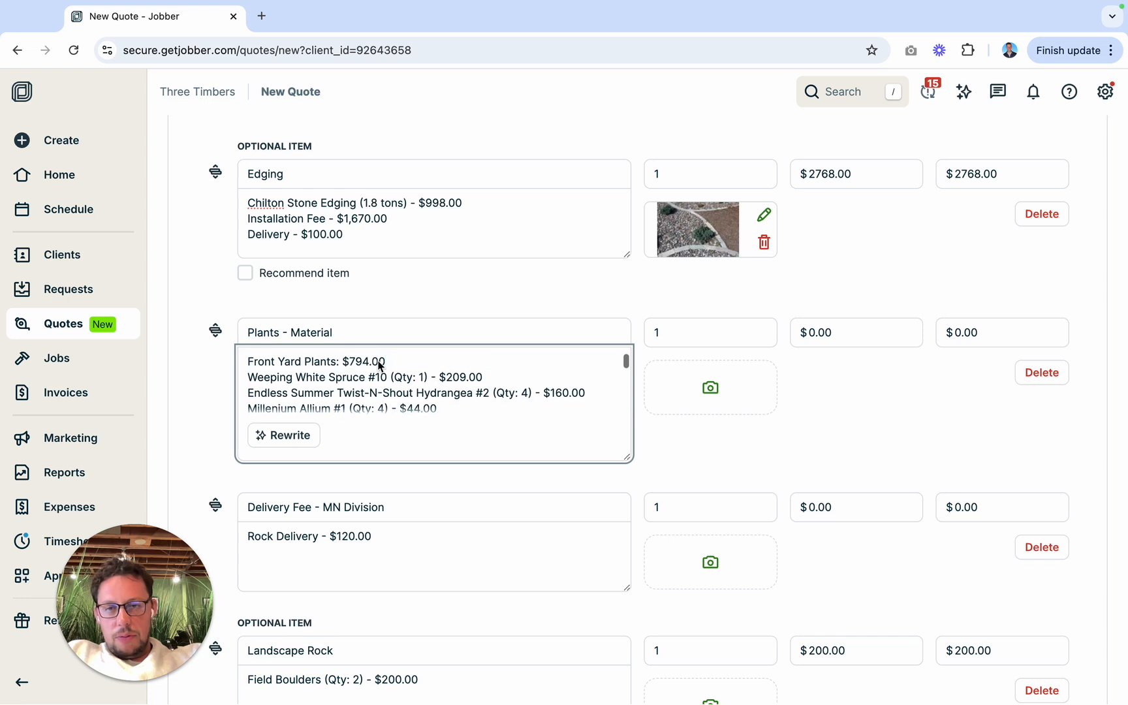
pyautogui.scroll(1, 378, 366)
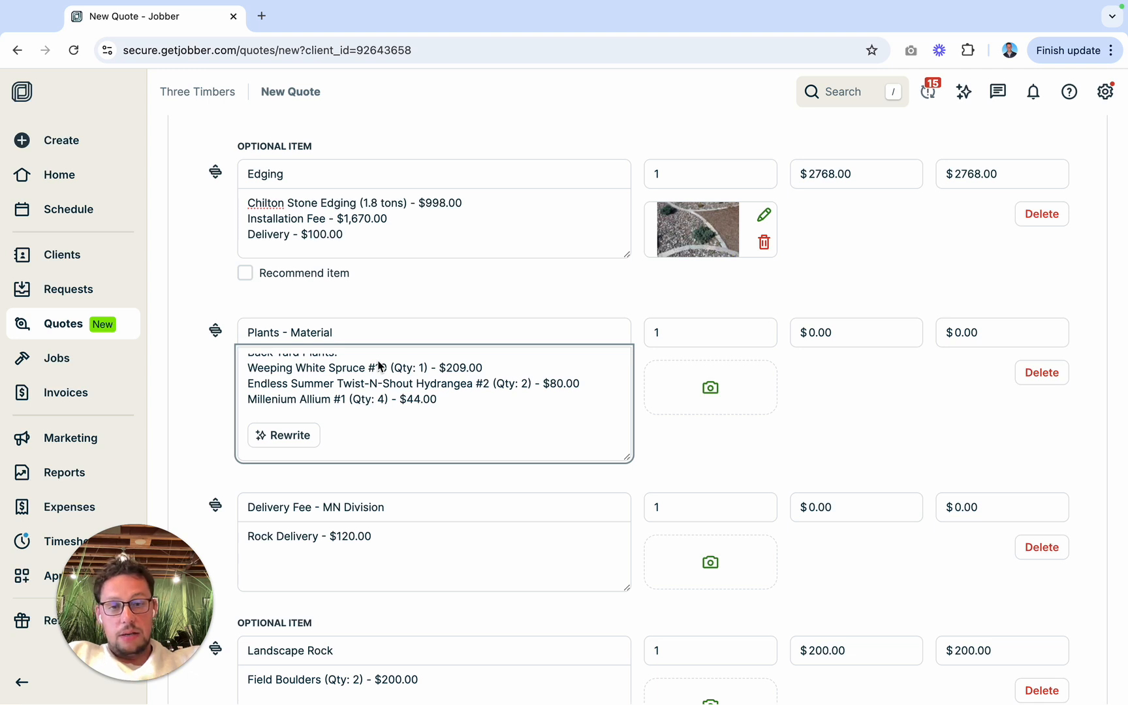
pyautogui.scroll(2, 379, 368)
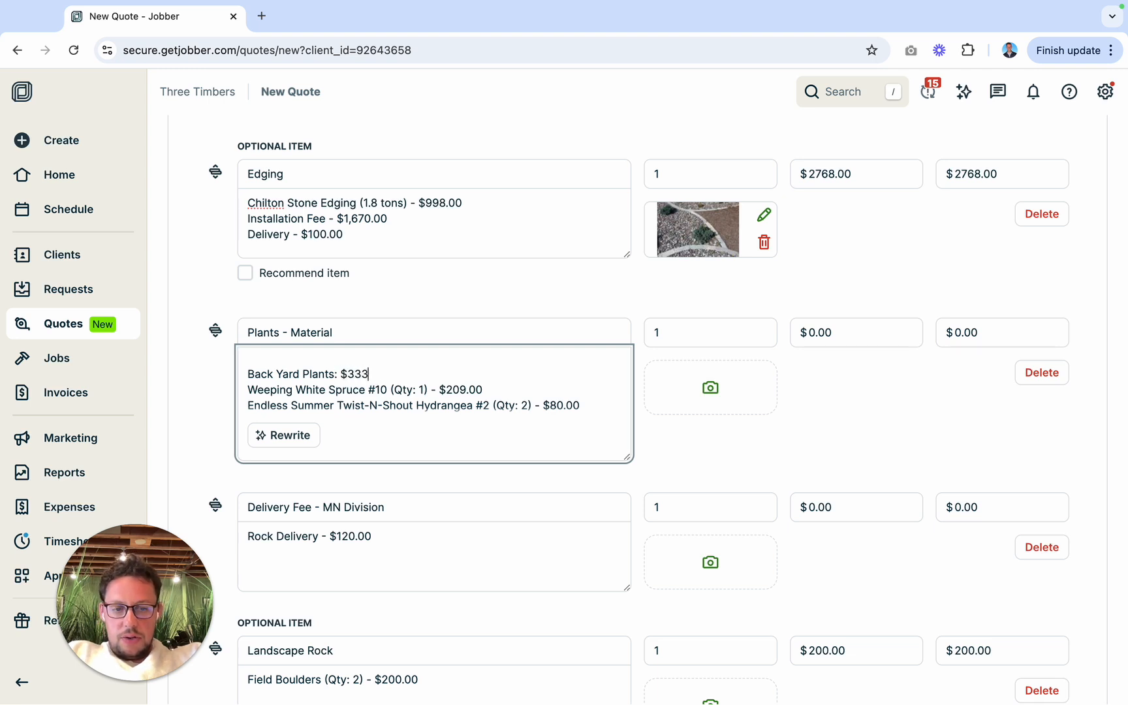
pyautogui.write('00')
# Step: Add the subtotal $43.00 to the "Garbage Bins:" heading in the Plants - Material description
pyautogui.scroll(-3, 390, 385)
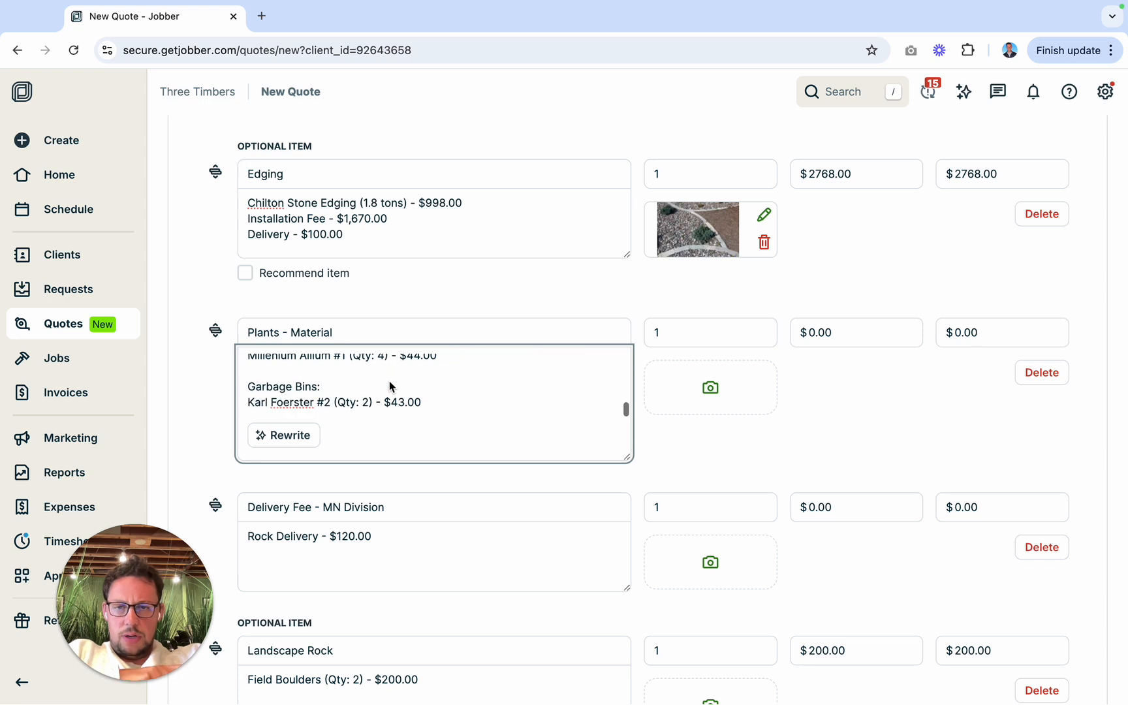
pyautogui.write('$43.0')
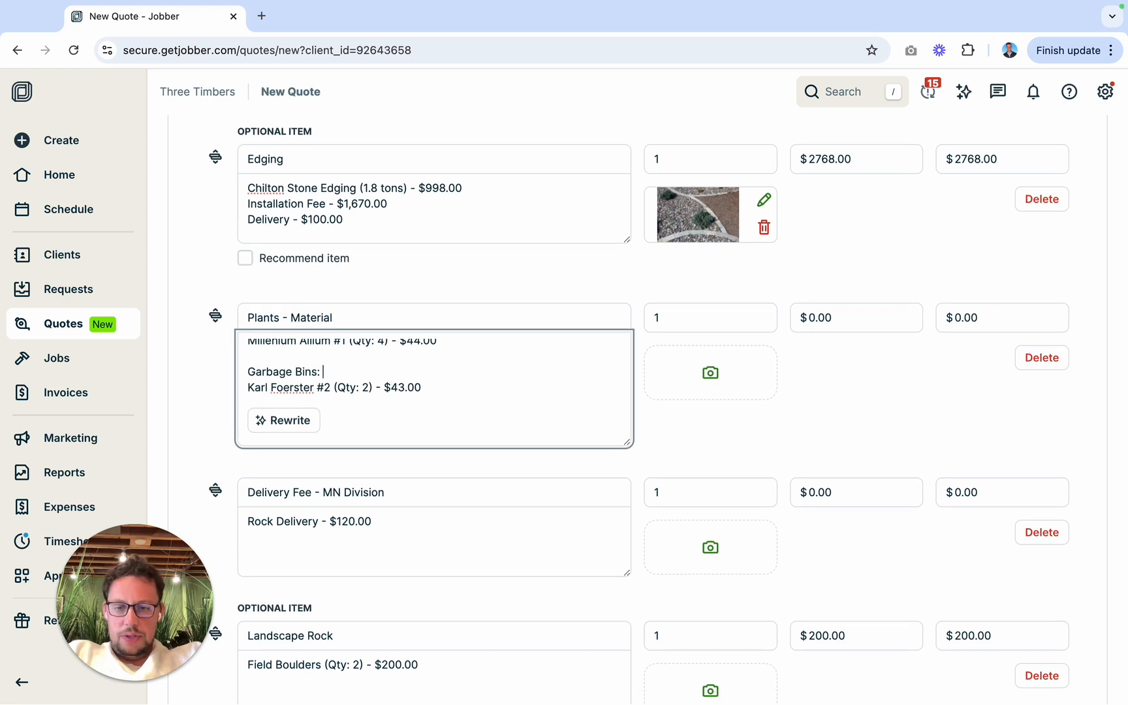
pyautogui.write('0')
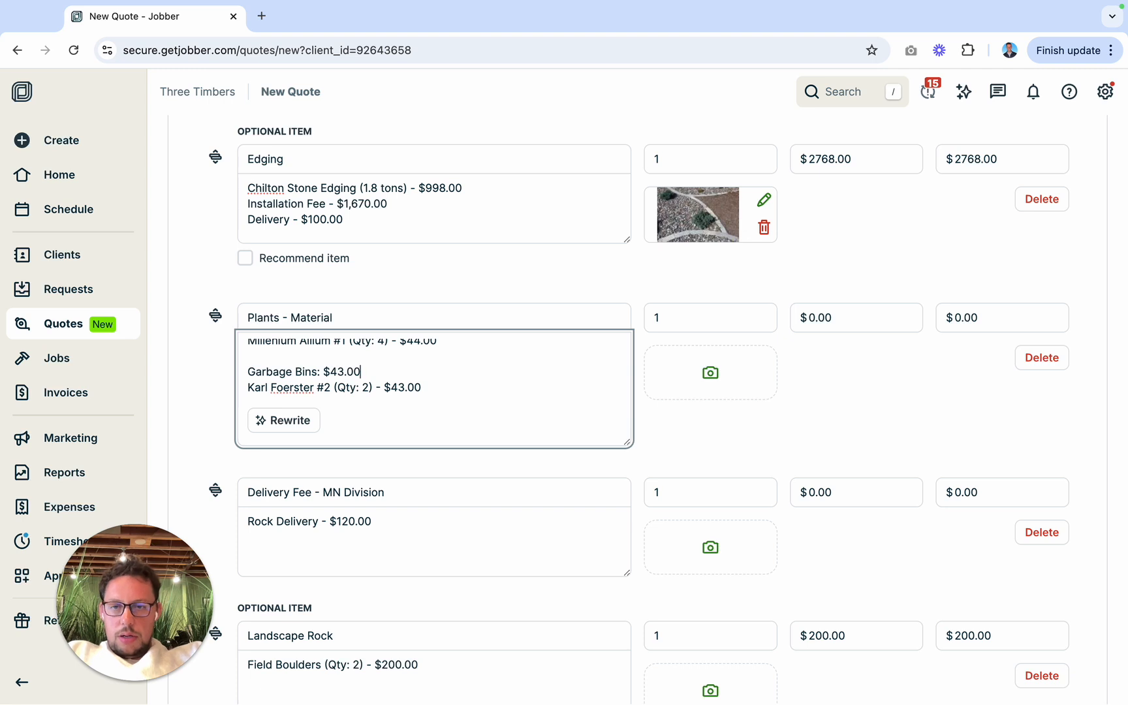
# Step: Check the three plant subtotals and set the Plants - Material unit price to $1170.00
pyautogui.scroll(3, 378, 387)
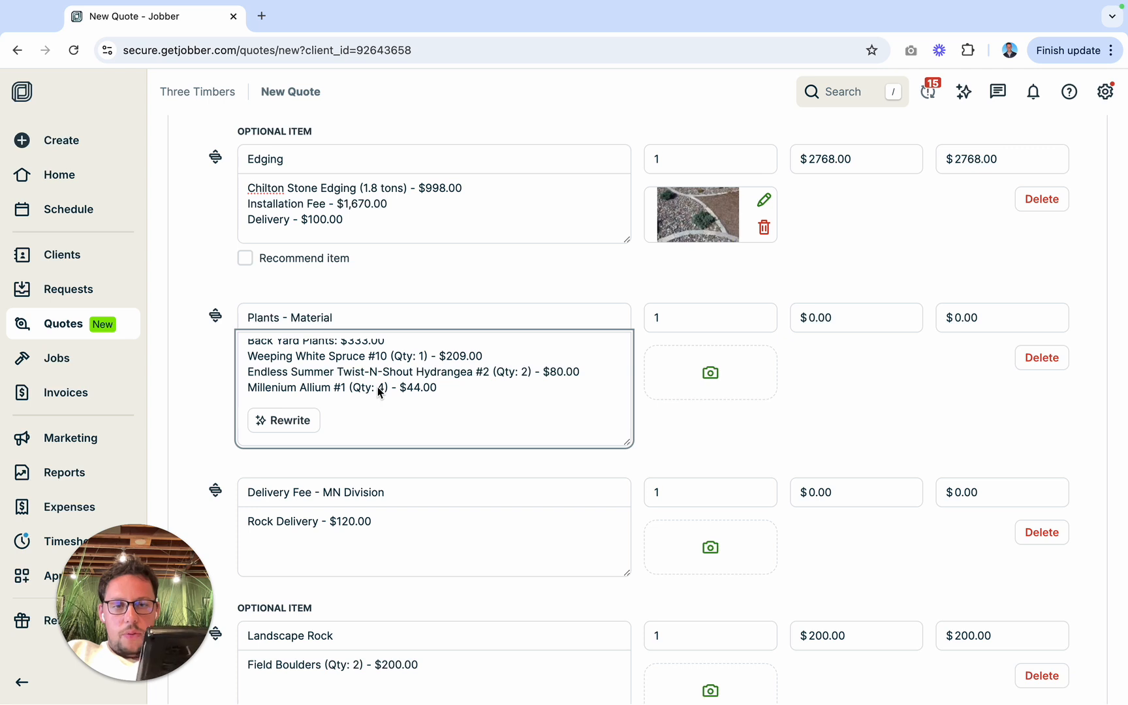
pyautogui.scroll(-2, 378, 387)
pyautogui.scroll(5, 377, 387)
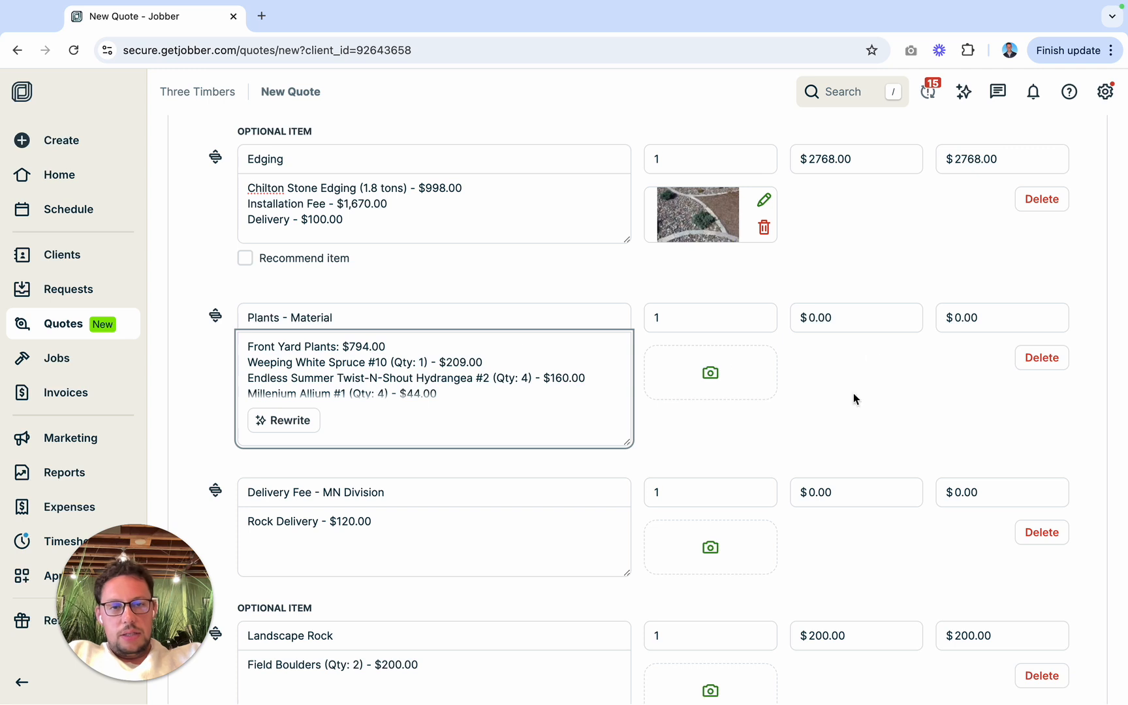
pyautogui.click(810, 317)
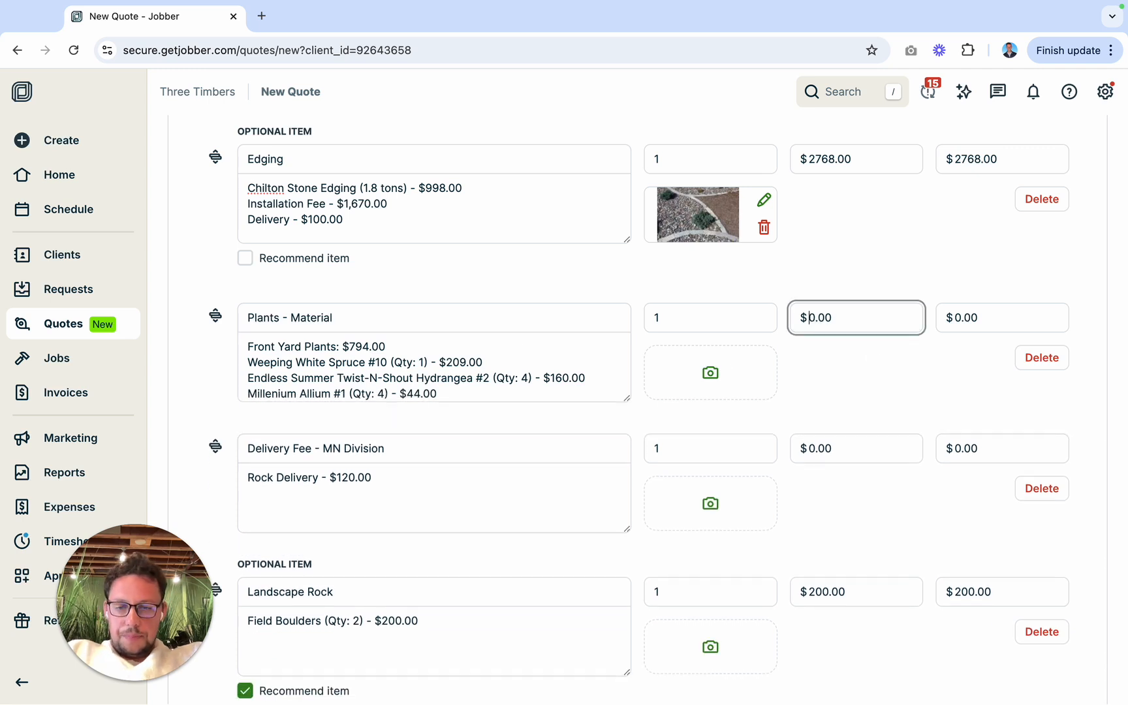
pyautogui.write('117')
pyautogui.click(834, 357)
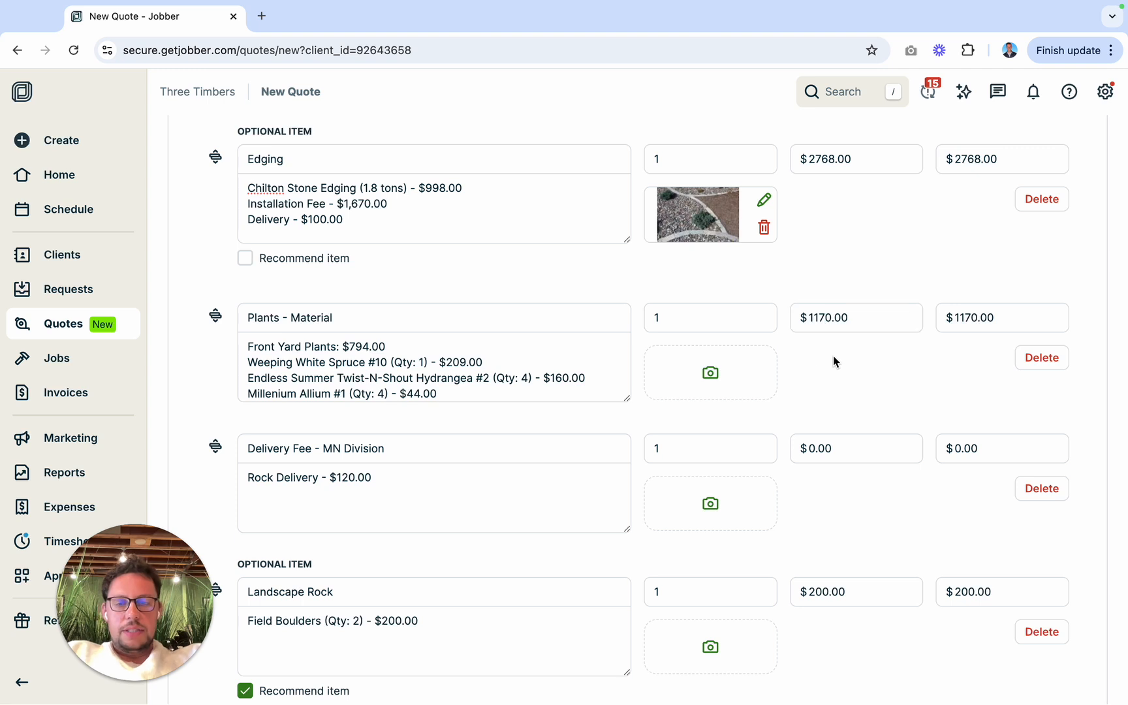
# Step: Add a line item, place it directly below Plants - Material, and choose the Plants - Labor service for it
pyautogui.scroll(-3, 609, 468)
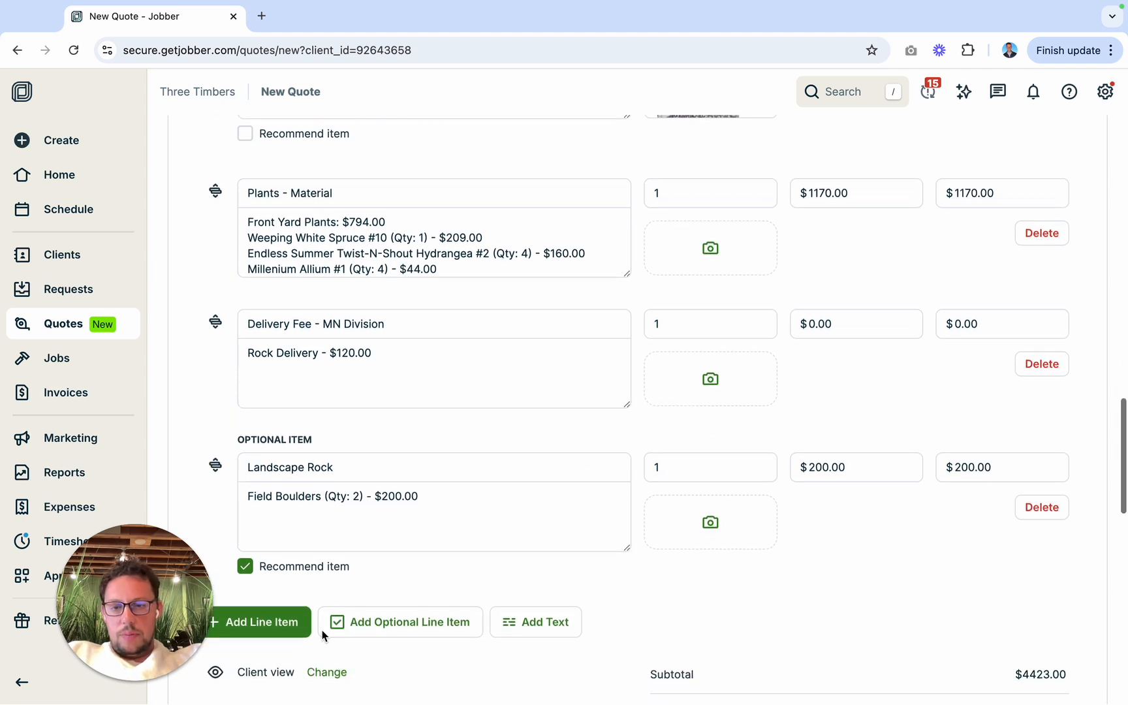
pyautogui.click(289, 622)
pyautogui.moveTo(216, 625); pyautogui.dragTo(221, 346)
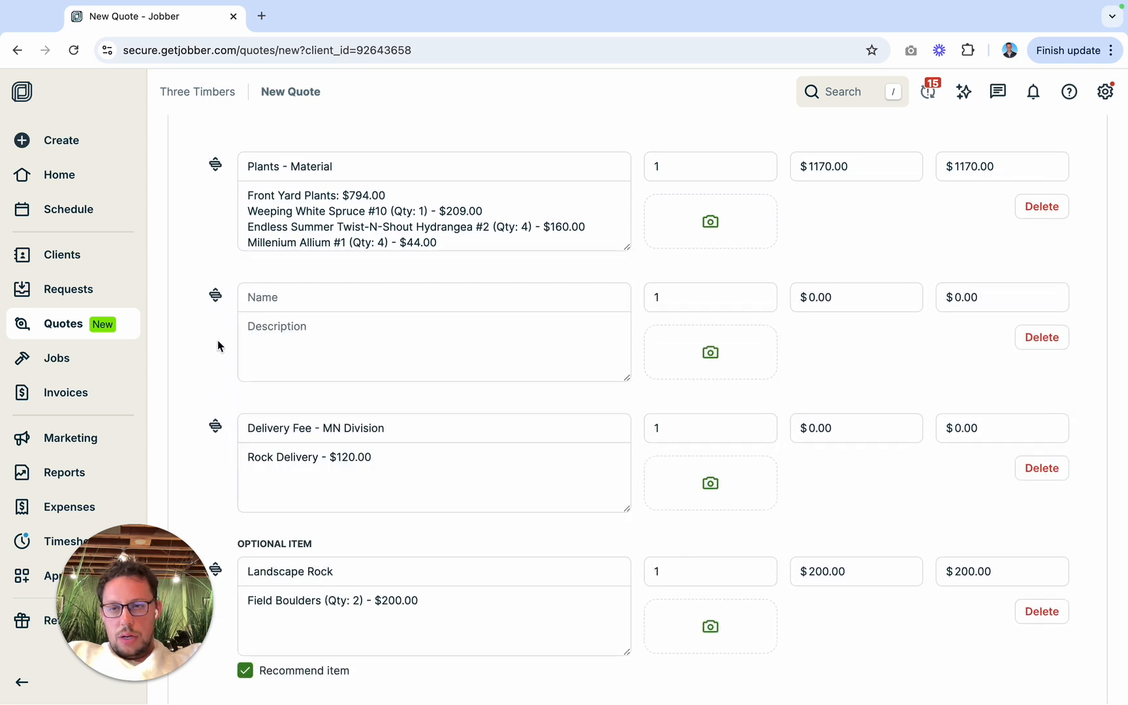
pyautogui.click(323, 300)
pyautogui.write('plant')
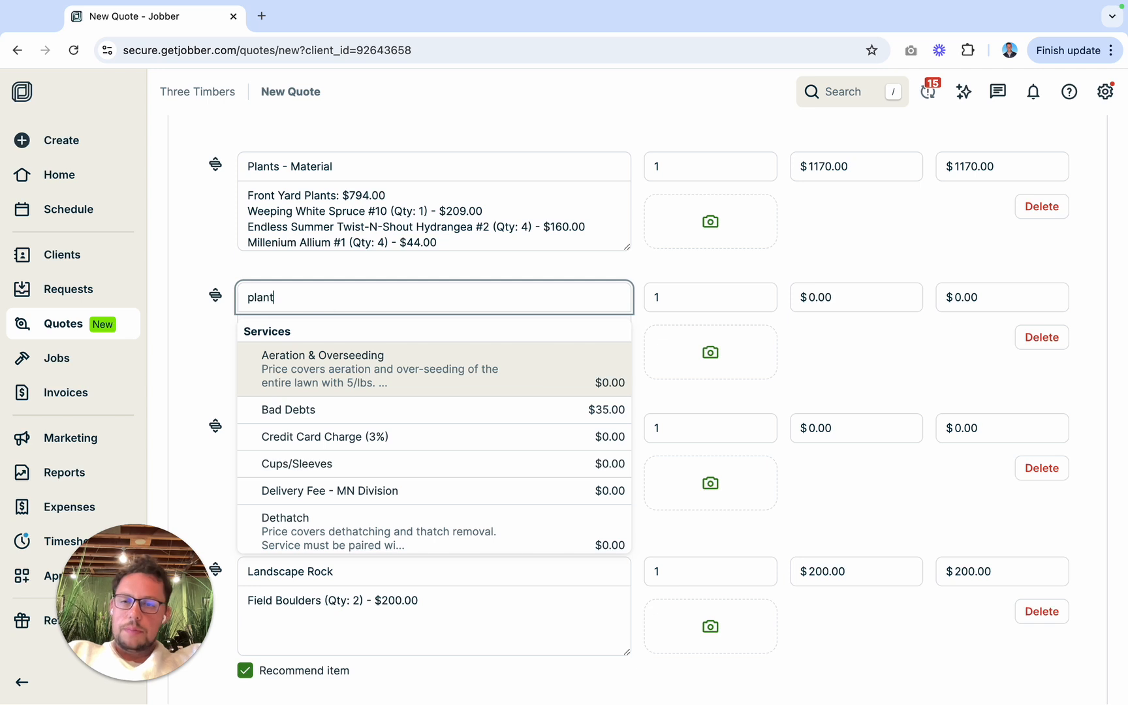
pyautogui.click(315, 331)
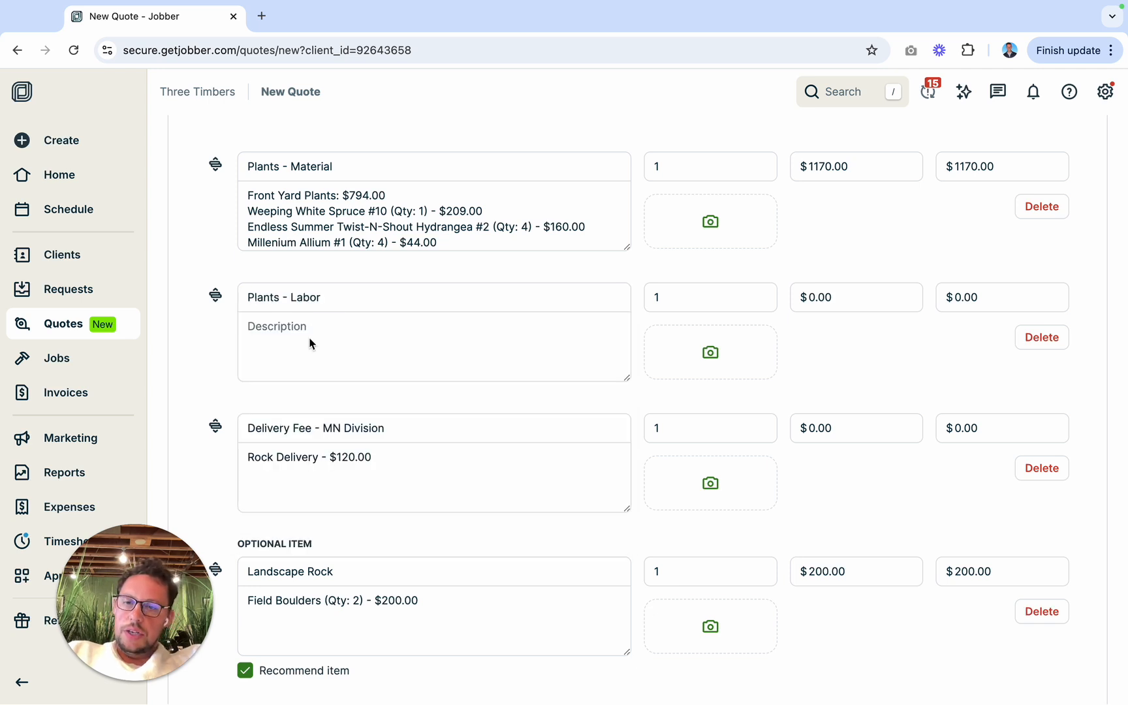
# Step: Start the Plants - Labor description with the text "Installation Fee - $"
pyautogui.click(309, 337)
pyautogui.write('Installatio')
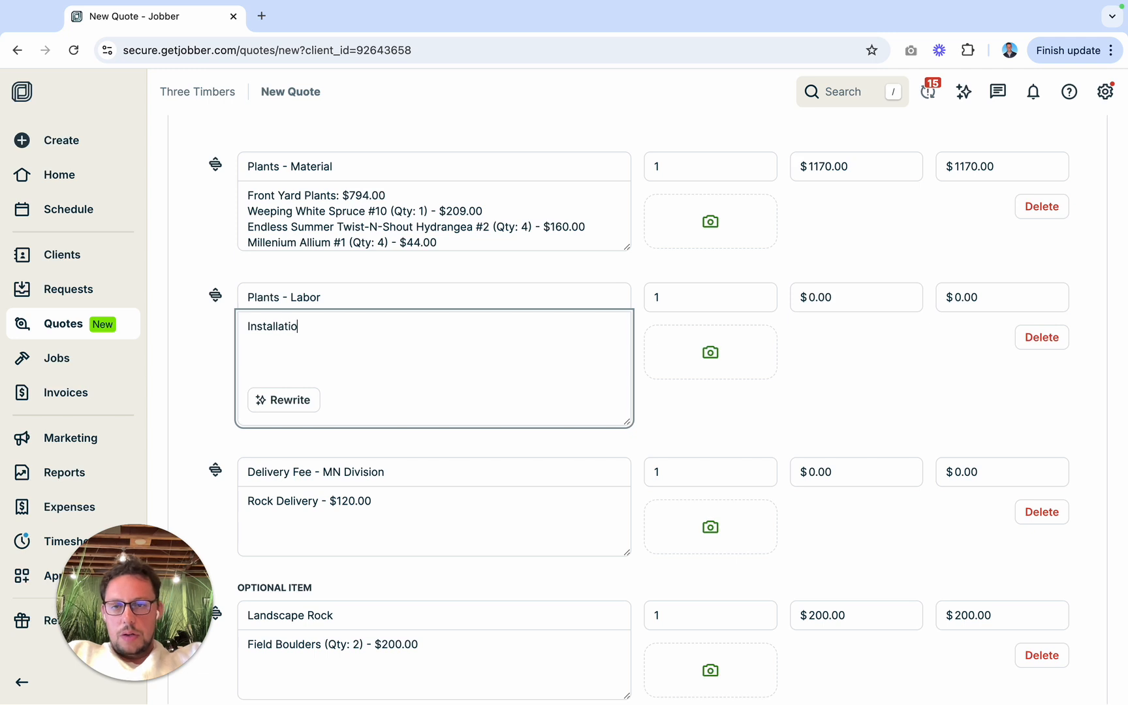
pyautogui.write('n Fee - $')
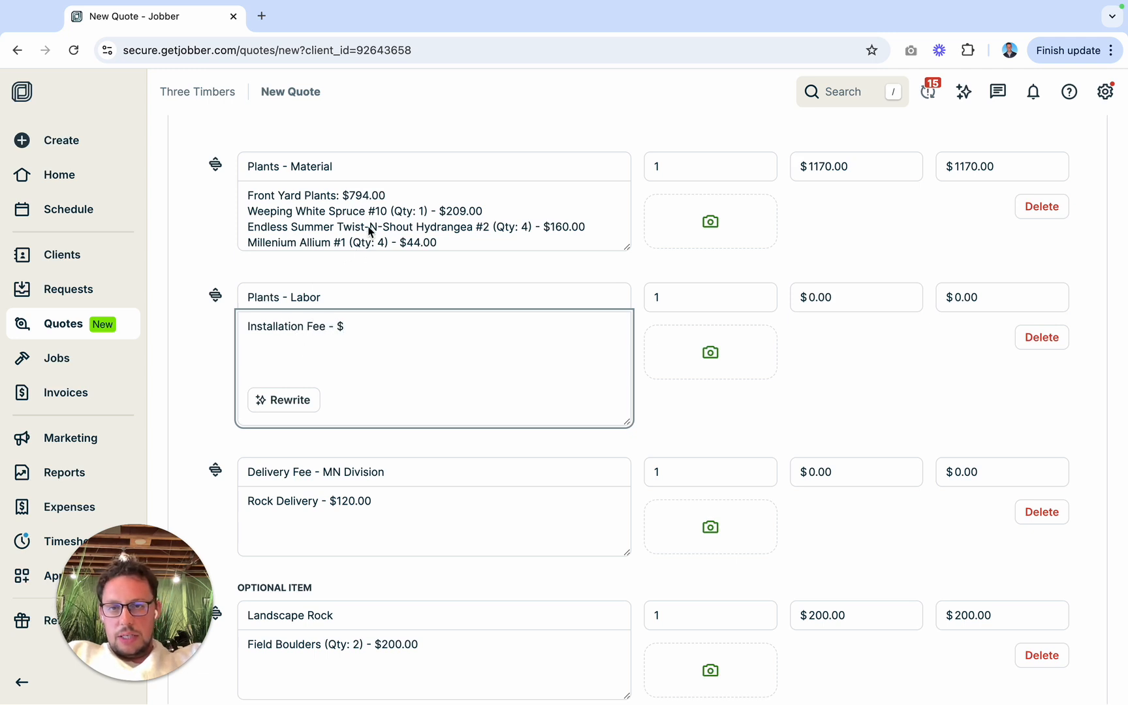
# Step: Review the plants and quantities listed in the Plants - Material description to work out the installation fee
pyautogui.scroll(1, 369, 226)
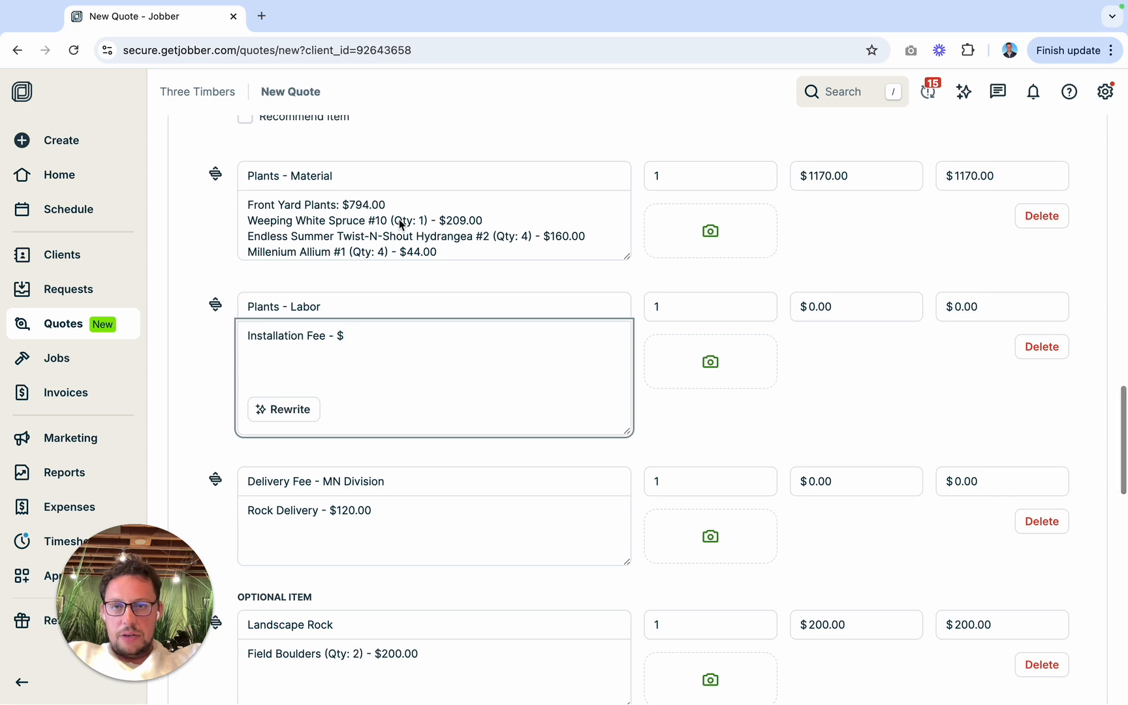
pyautogui.scroll(-1, 400, 237)
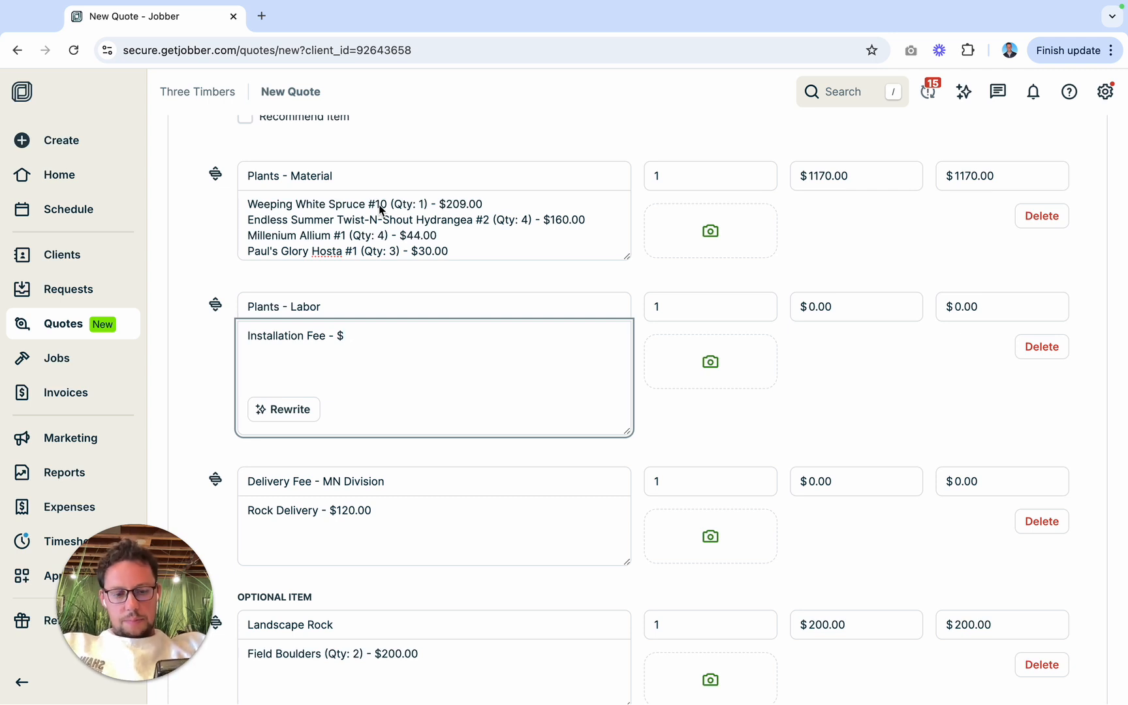
pyautogui.scroll(-2, 379, 209)
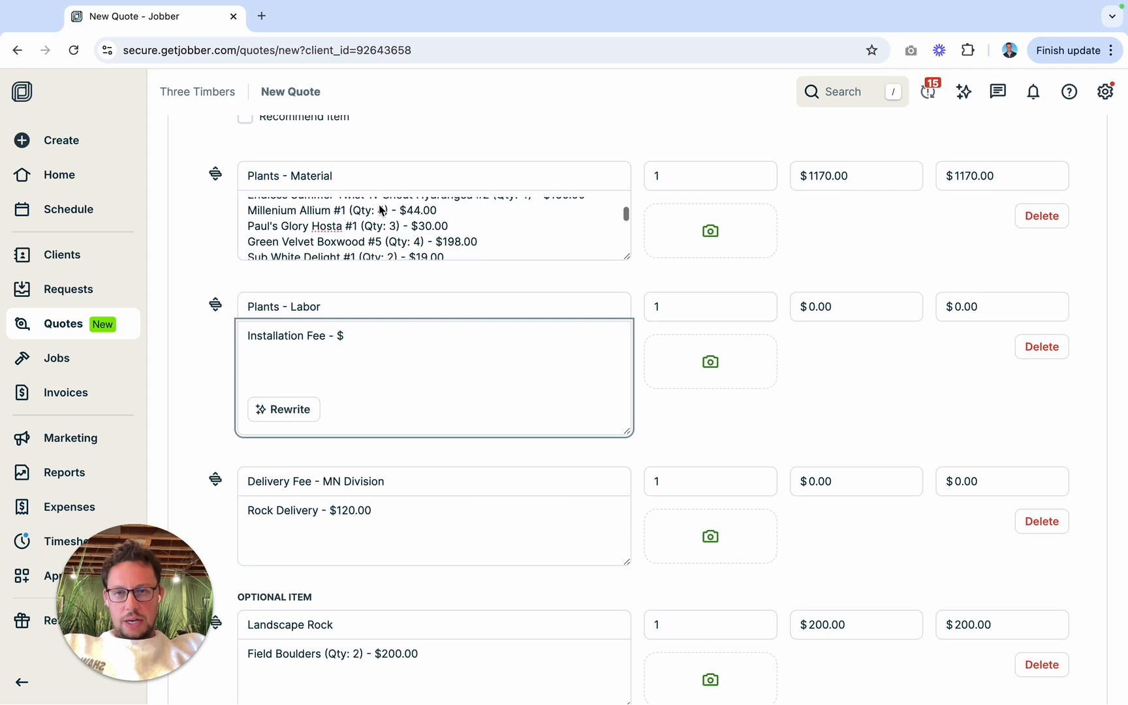
pyautogui.scroll(2, 379, 209)
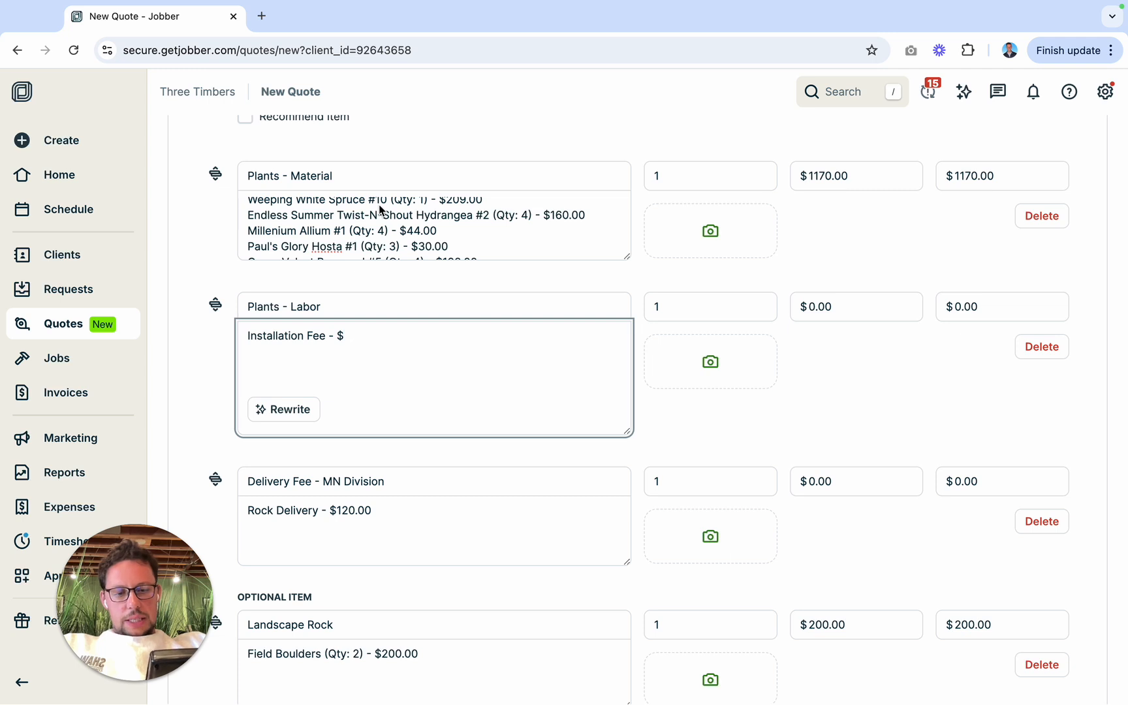
pyautogui.scroll(-3, 379, 209)
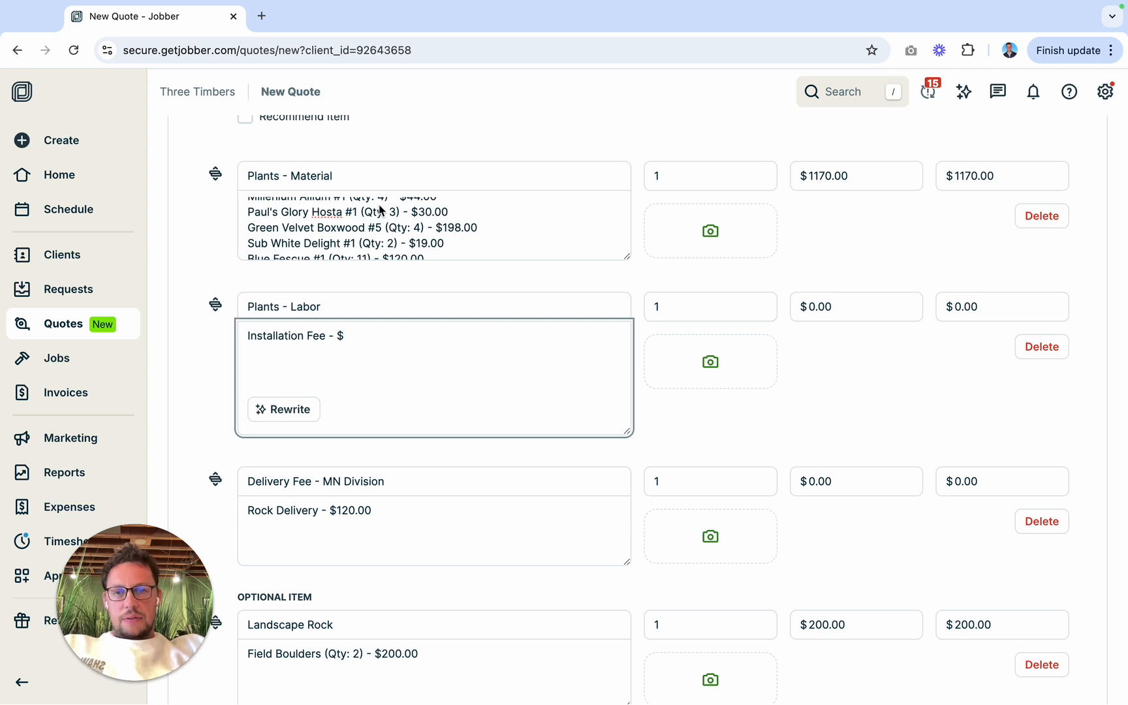
pyautogui.scroll(-2, 379, 208)
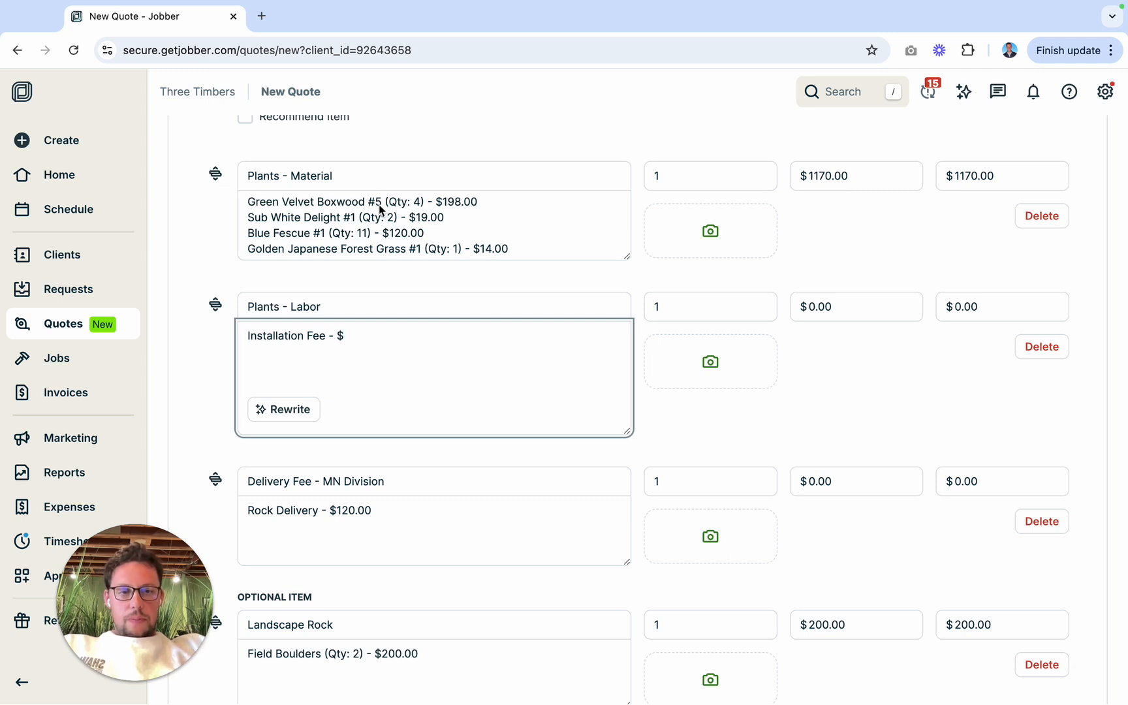
pyautogui.scroll(-2, 378, 204)
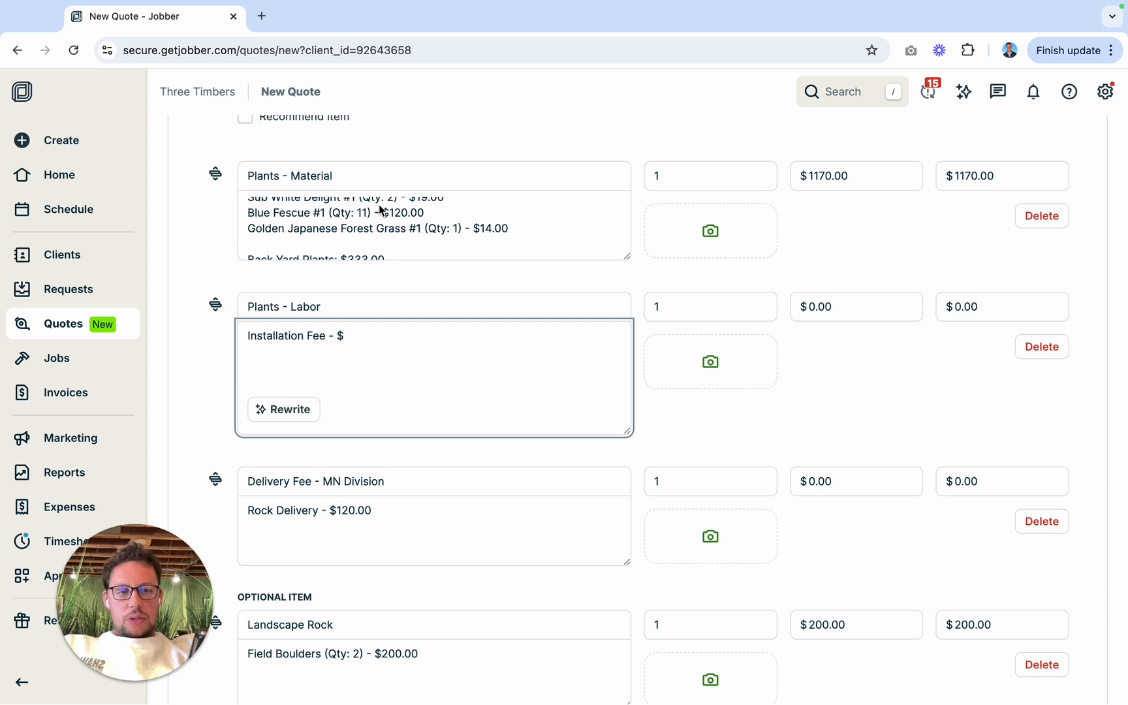
pyautogui.scroll(-3, 379, 204)
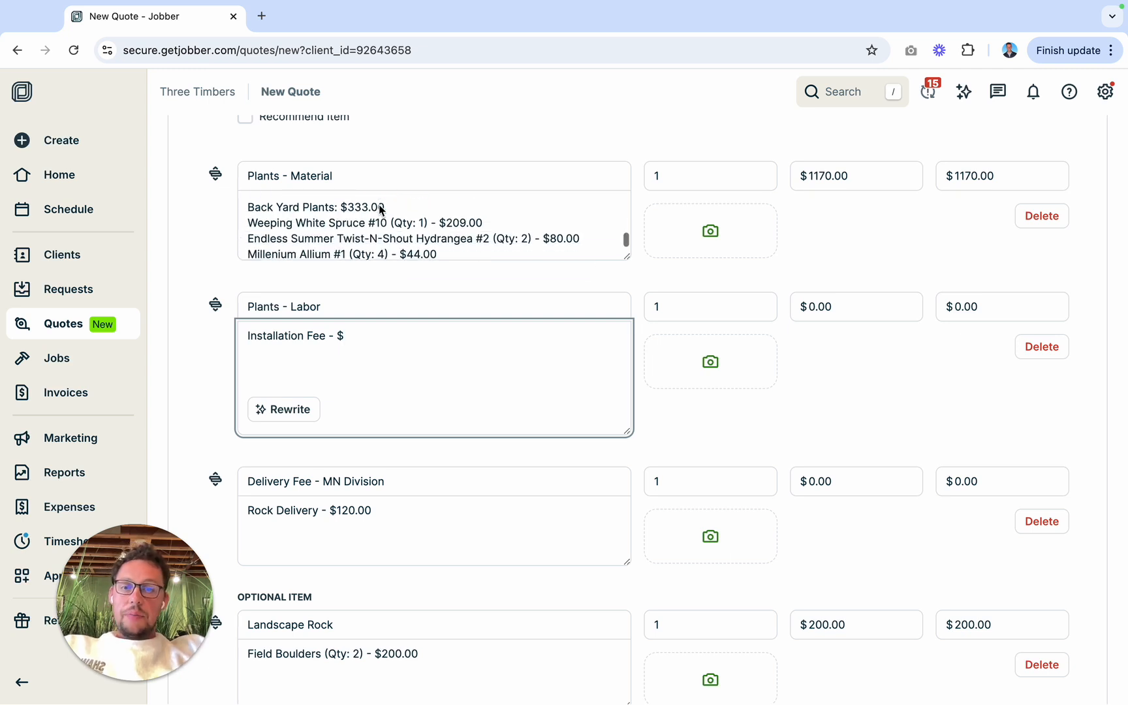
pyautogui.scroll(-1, 378, 204)
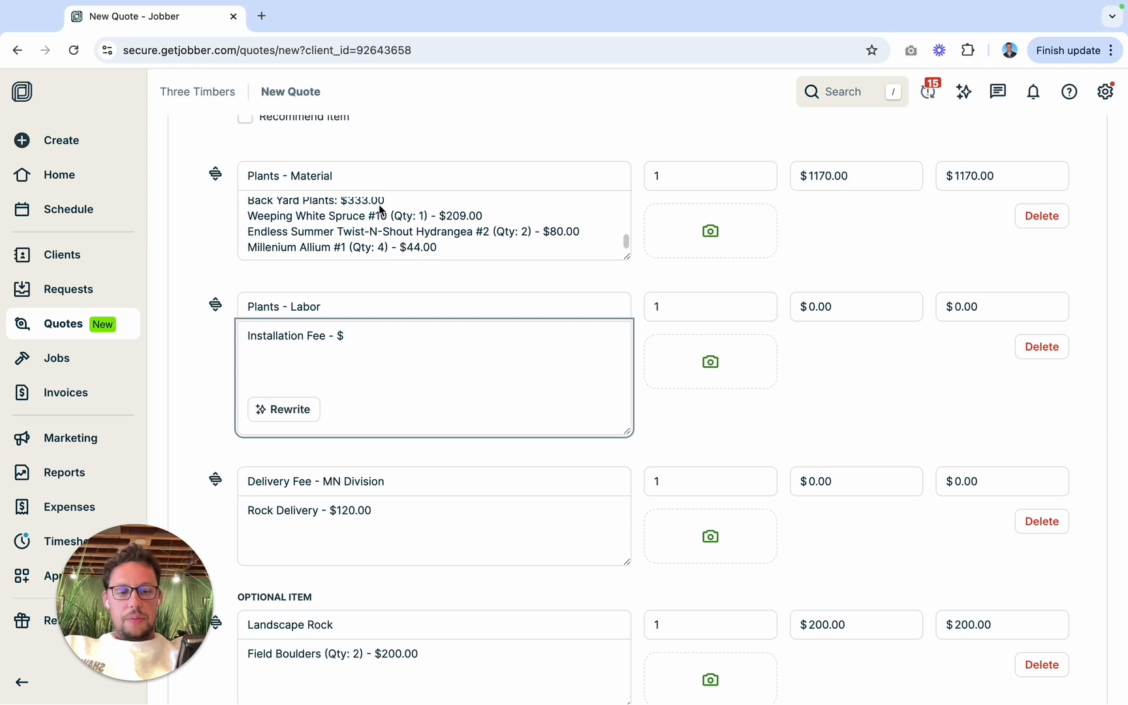
pyautogui.scroll(-1, 380, 208)
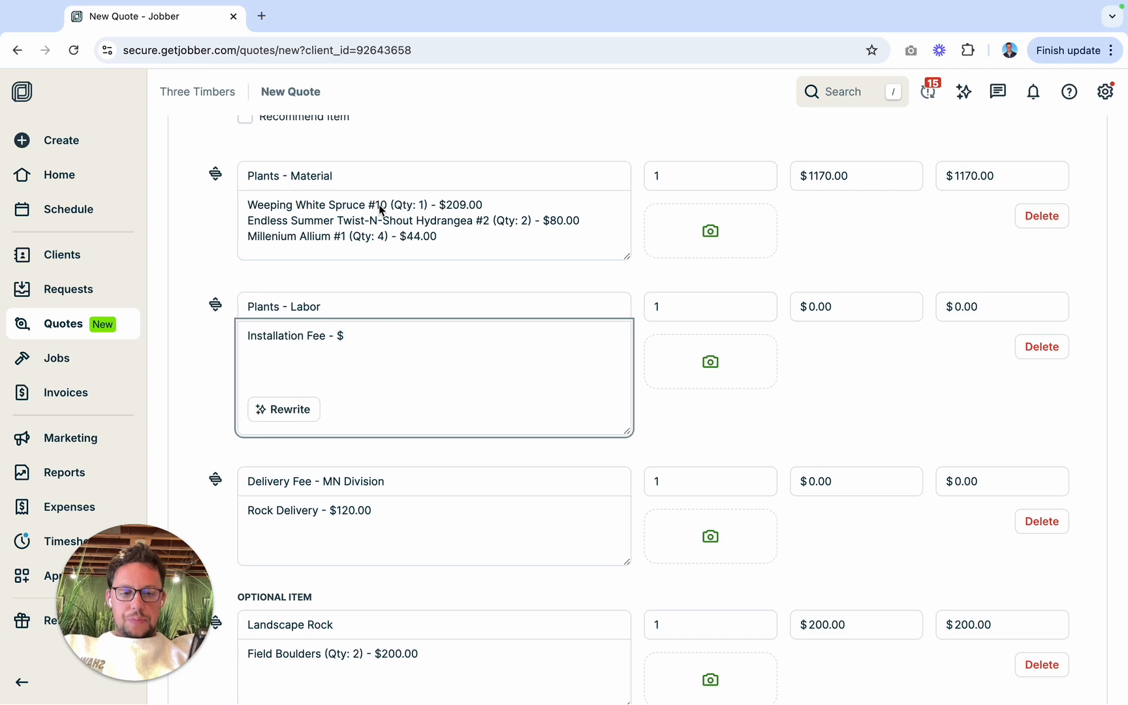
pyautogui.scroll(-2, 380, 209)
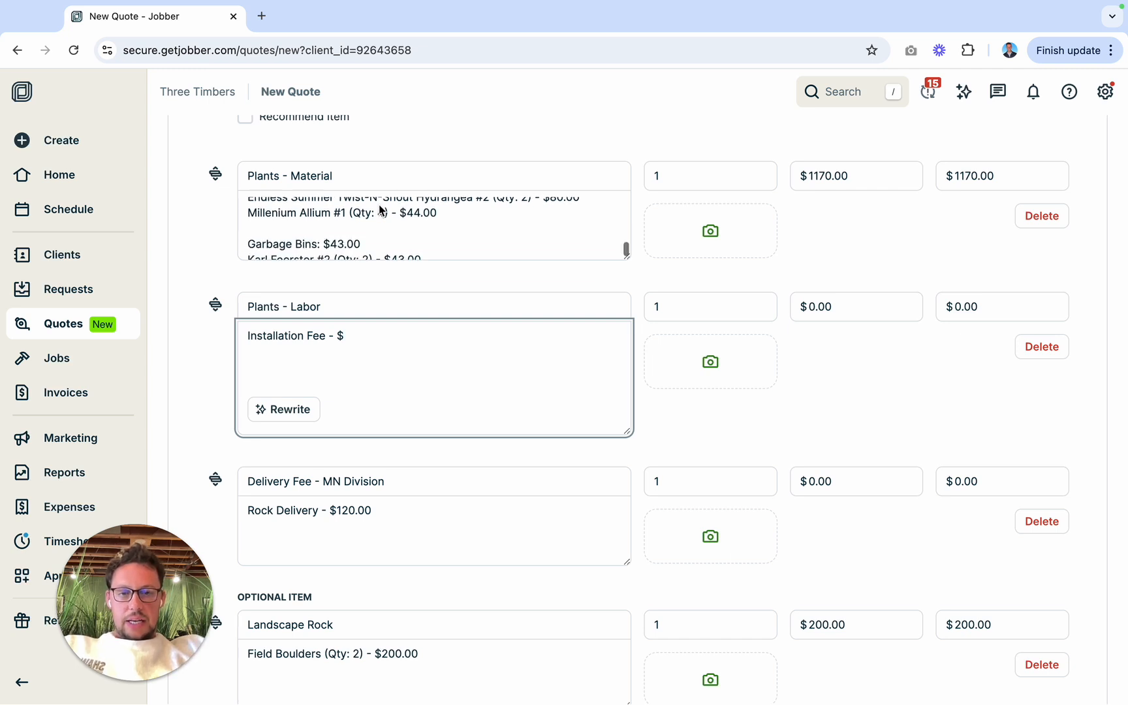
pyautogui.scroll(-1, 379, 204)
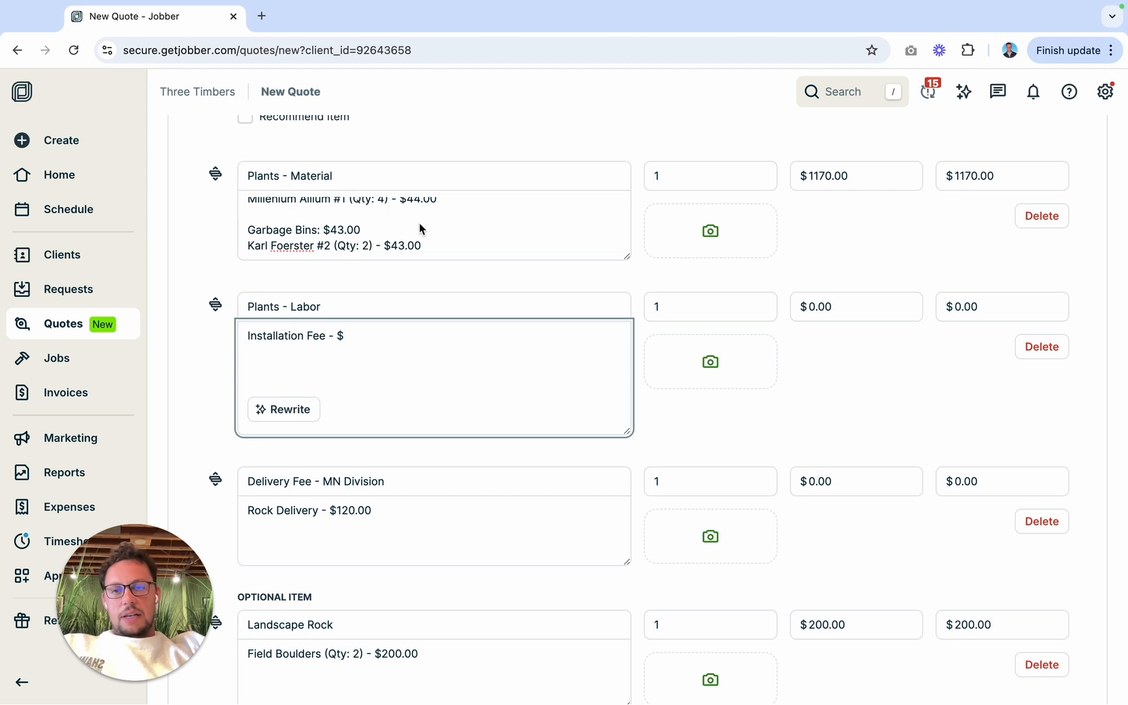
# Step: Complete the installation fee in the Plants - Labor description as $510.00 and set that item's unit price to $510.00
pyautogui.write('510.00')
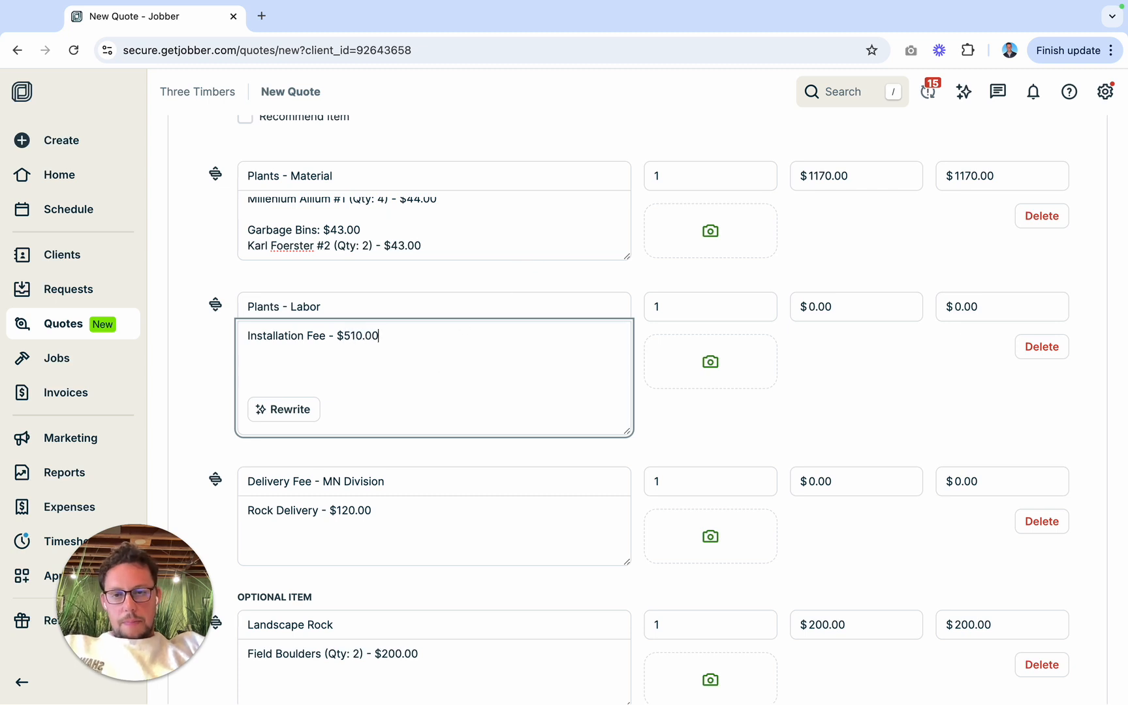
pyautogui.click(805, 310)
pyautogui.write('51')
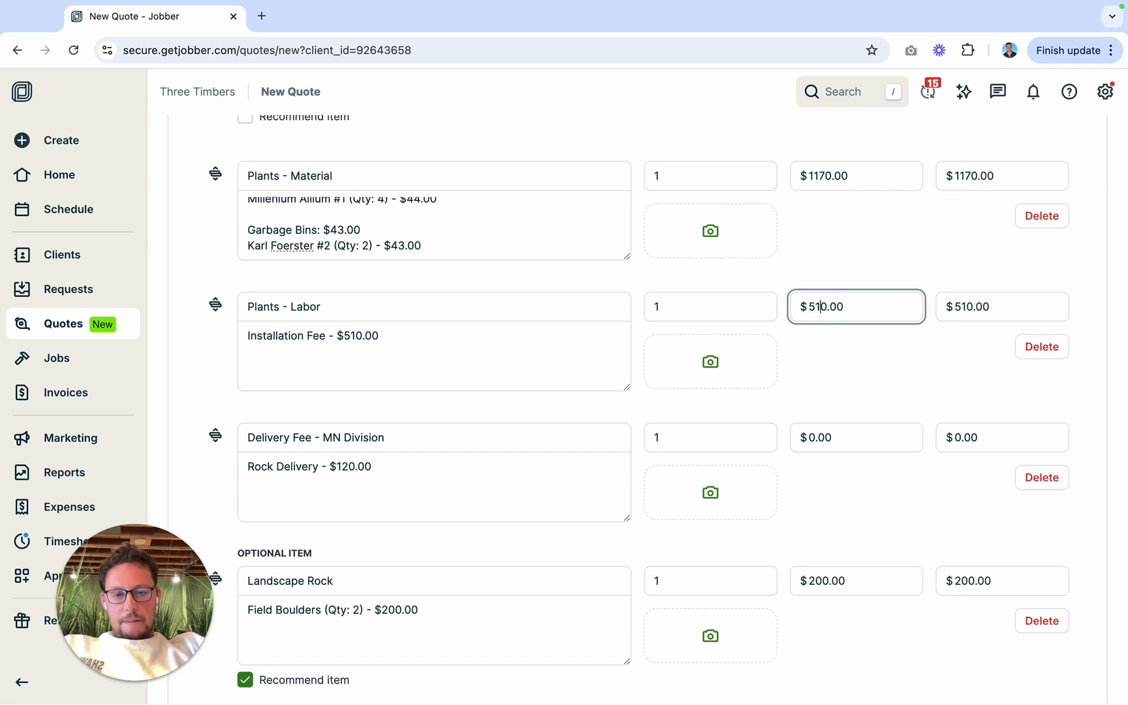
pyautogui.click(813, 345)
# Step: Add an optional line item, place it directly above the optional Landscape Rock item, and choose the Patio / Walkway service for it
pyautogui.scroll(-3, 813, 349)
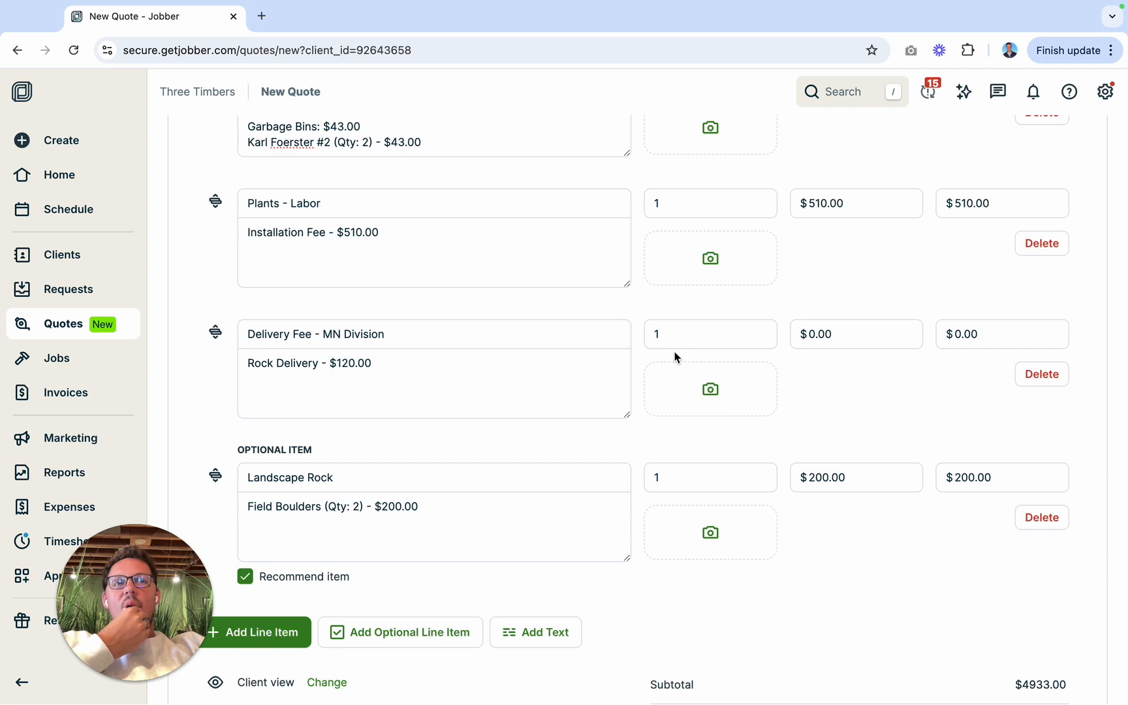
pyautogui.scroll(-1, 675, 356)
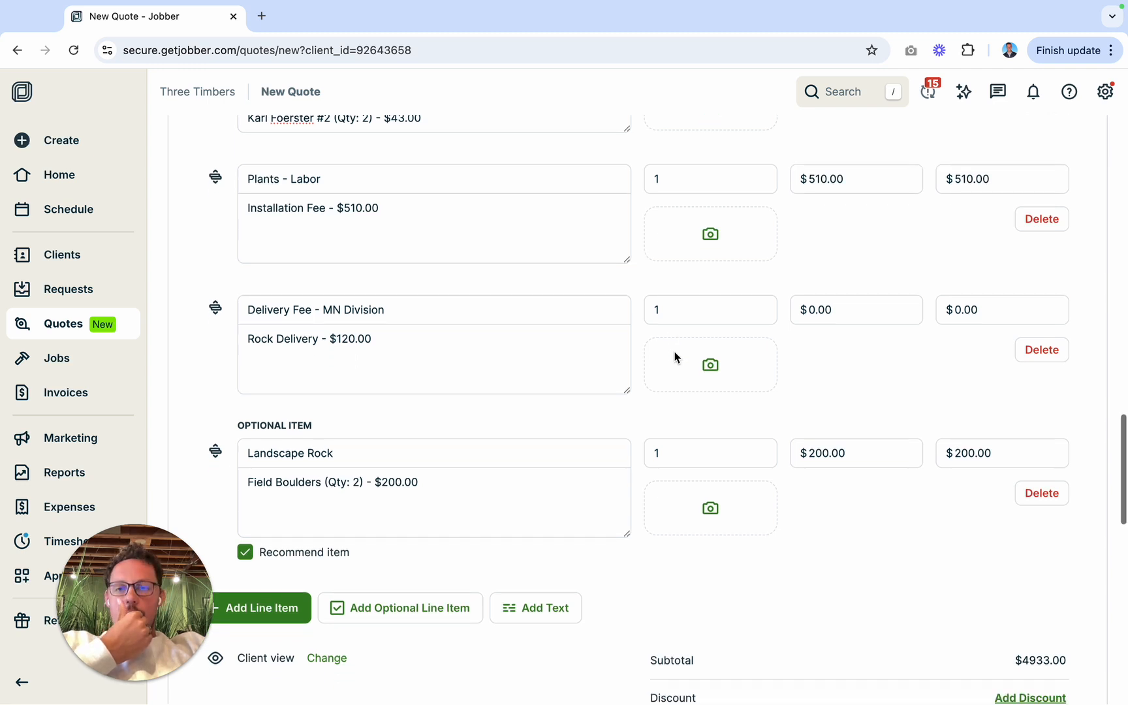
pyautogui.scroll(1, 674, 356)
pyautogui.scroll(-2, 674, 357)
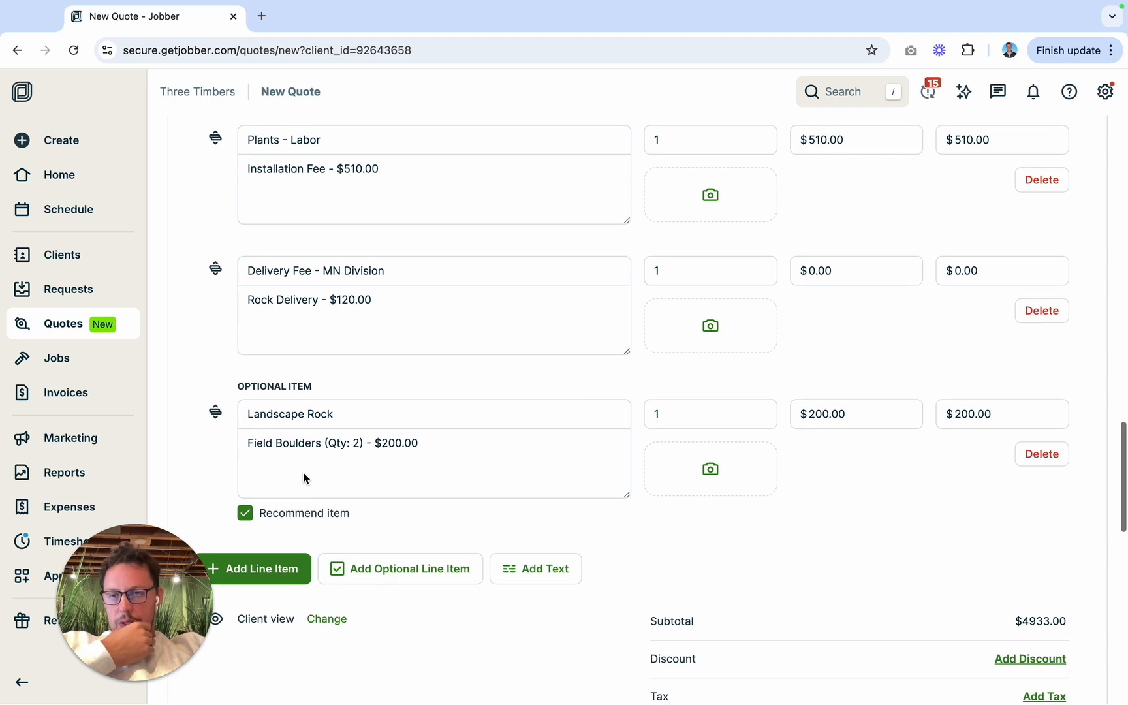
pyautogui.click(366, 567)
pyautogui.scroll(-3, 366, 566)
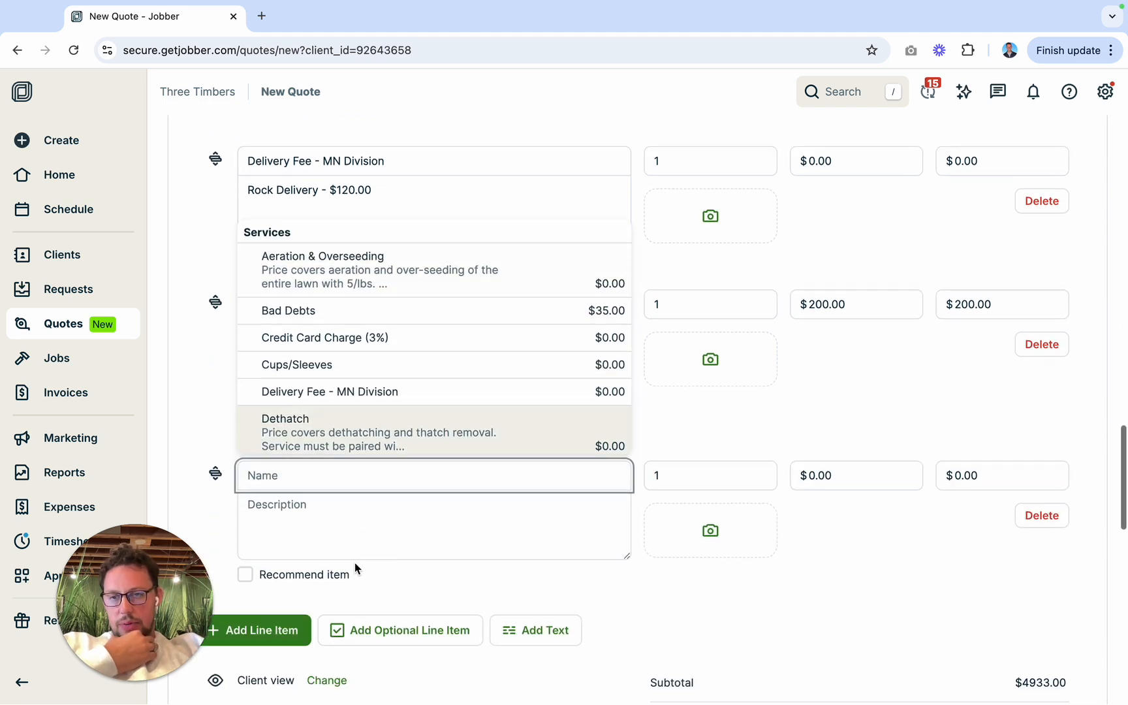
pyautogui.moveTo(214, 473); pyautogui.dragTo(208, 343)
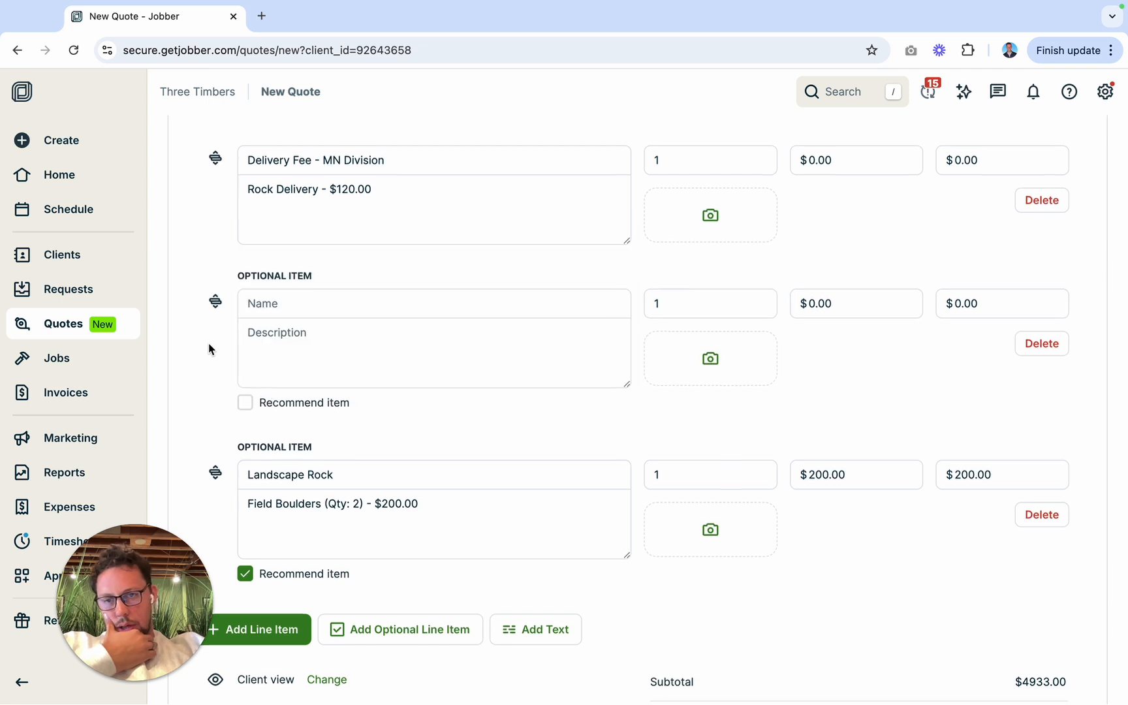
pyautogui.click(302, 305)
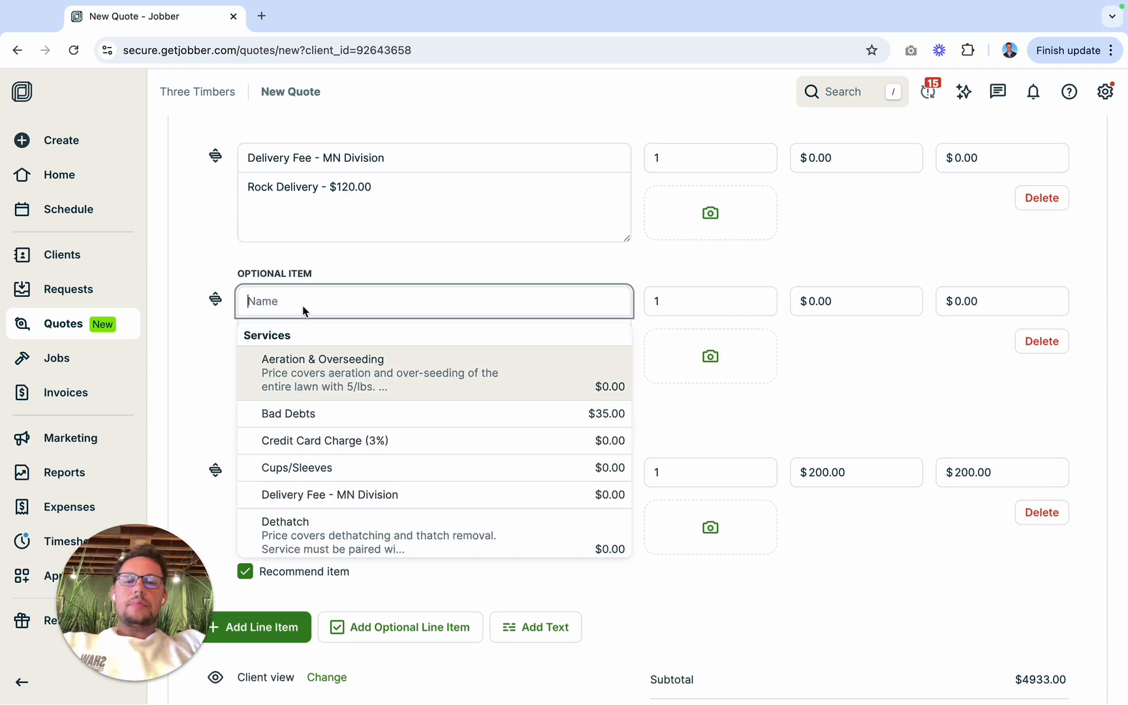
pyautogui.write('patio')
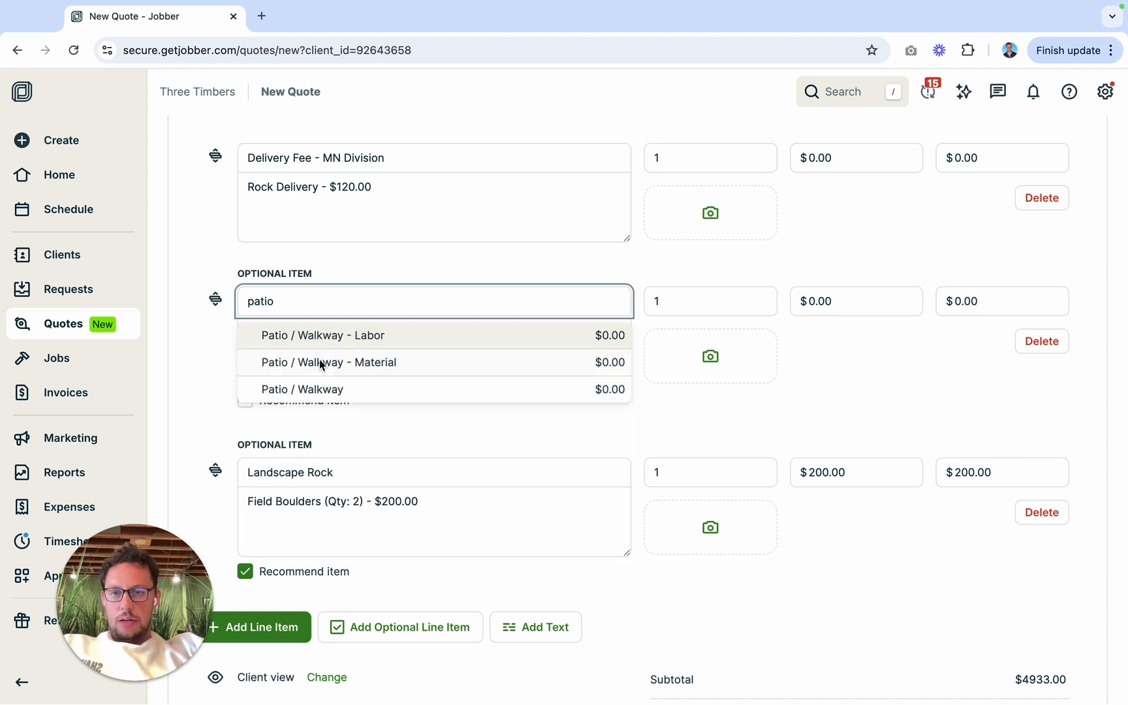
pyautogui.click(327, 389)
# Step: Switch to the desktop, close the landscape design image, and open the Patio Quoting System Minnesota workbook from the Quoting Spreadsheets folder in Excel
pyautogui.scroll(-1, 378, 372)
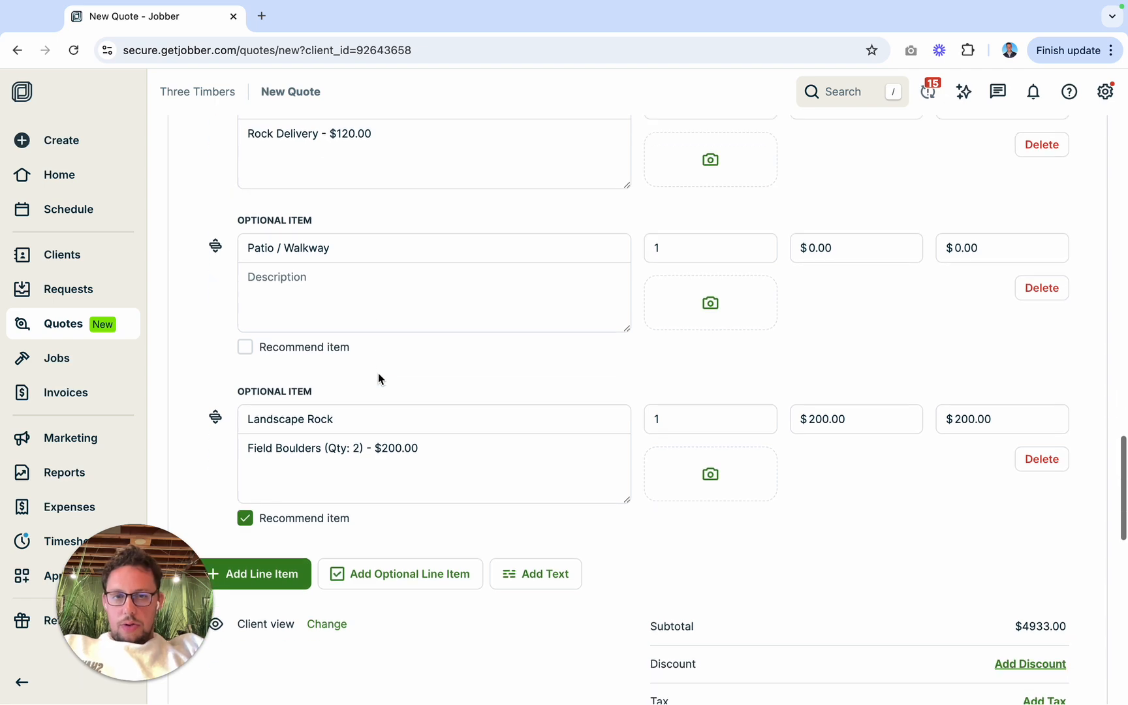
pyautogui.scroll(-1, 411, 329)
pyautogui.hotkey('ctrl', 'Left')
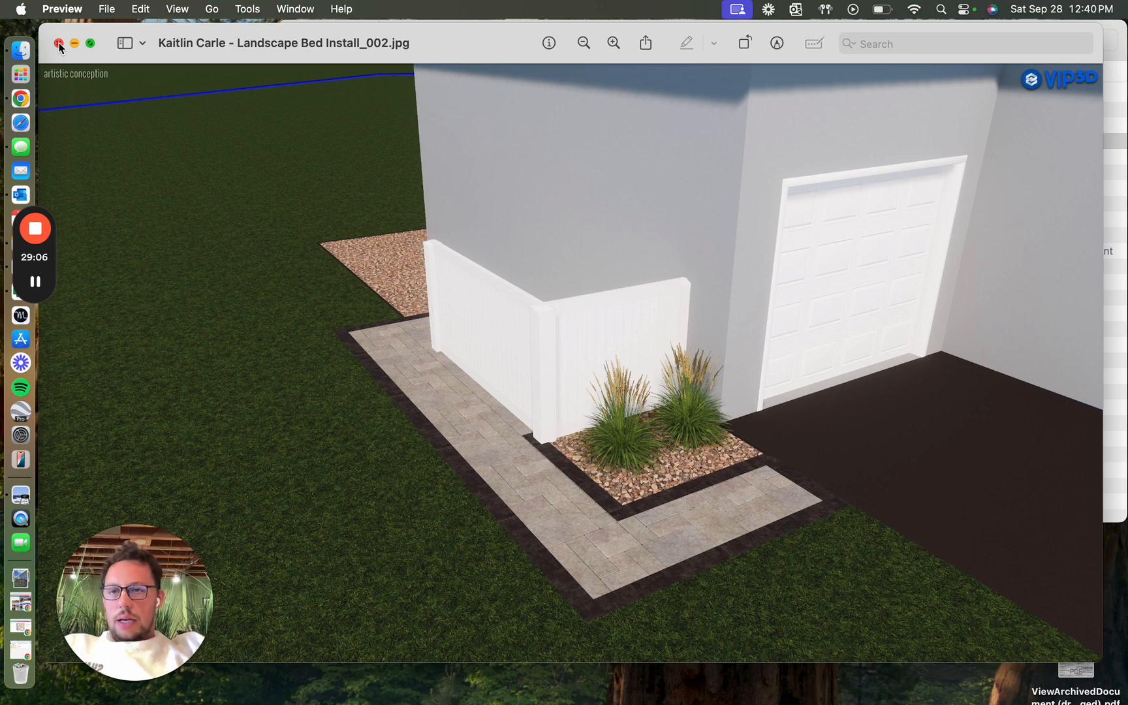
pyautogui.click(58, 44)
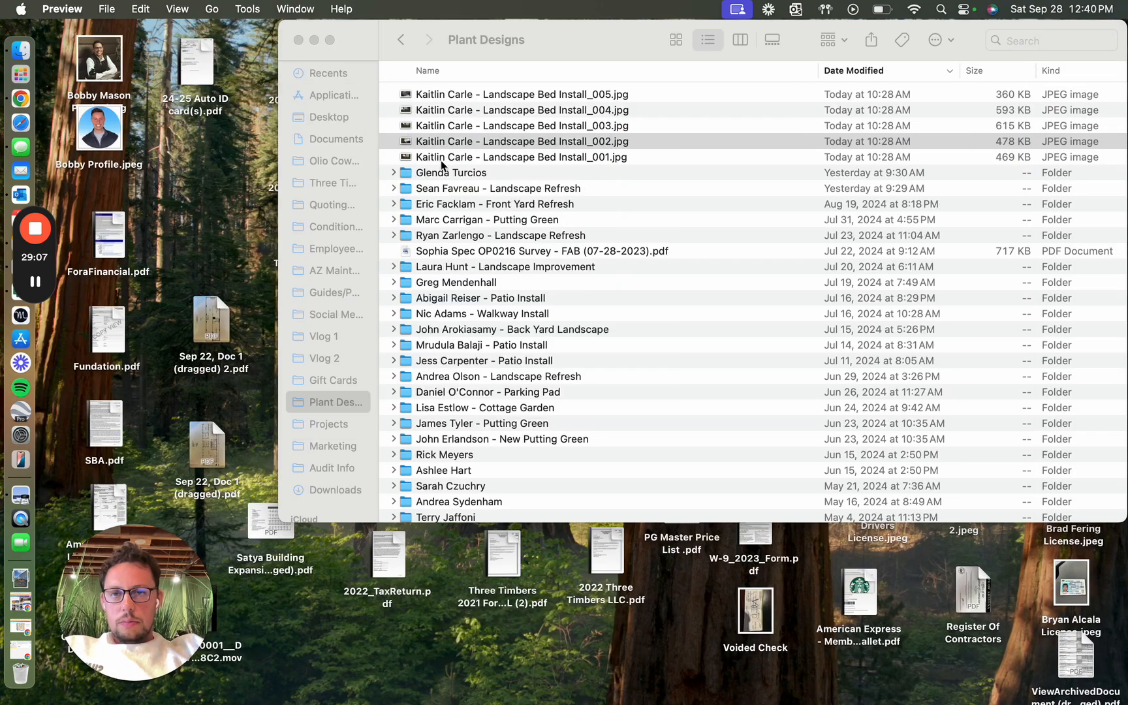
pyautogui.click(335, 208)
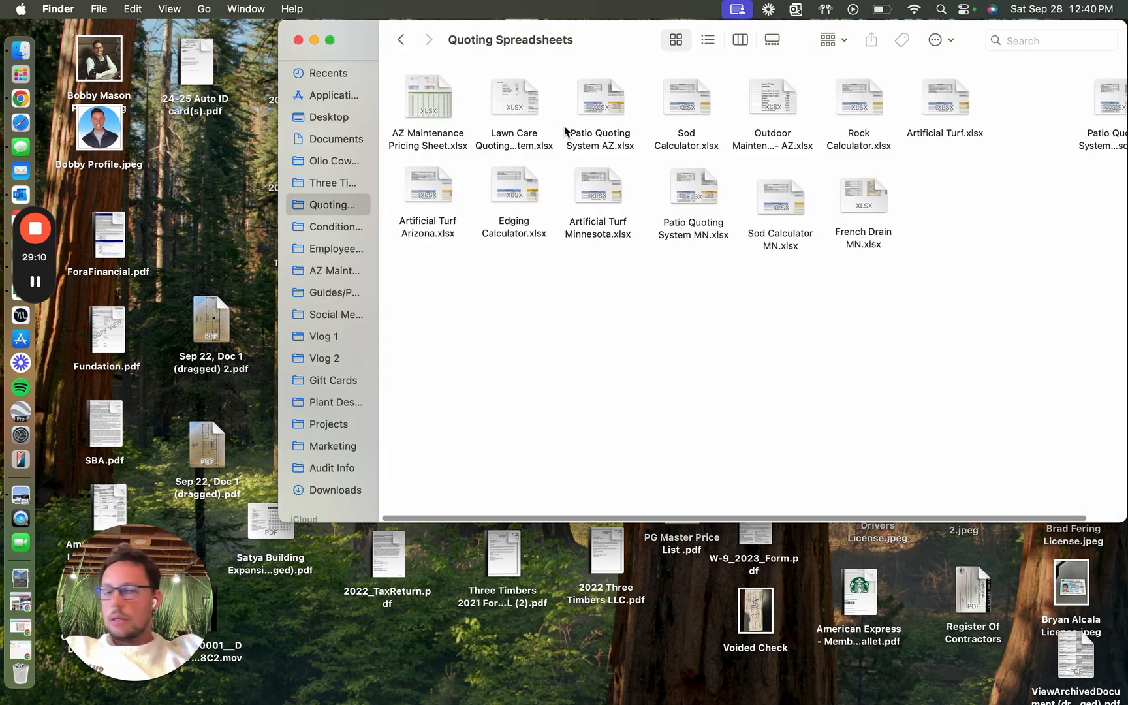
pyautogui.doubleClick(607, 99)
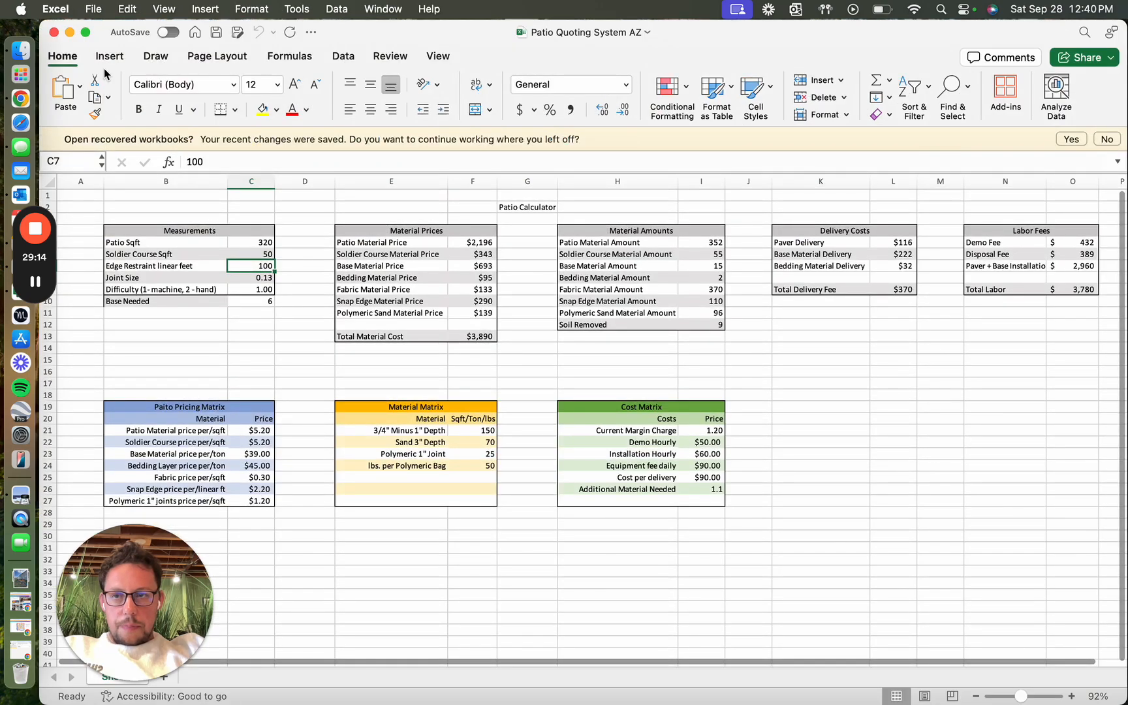
pyautogui.click(53, 33)
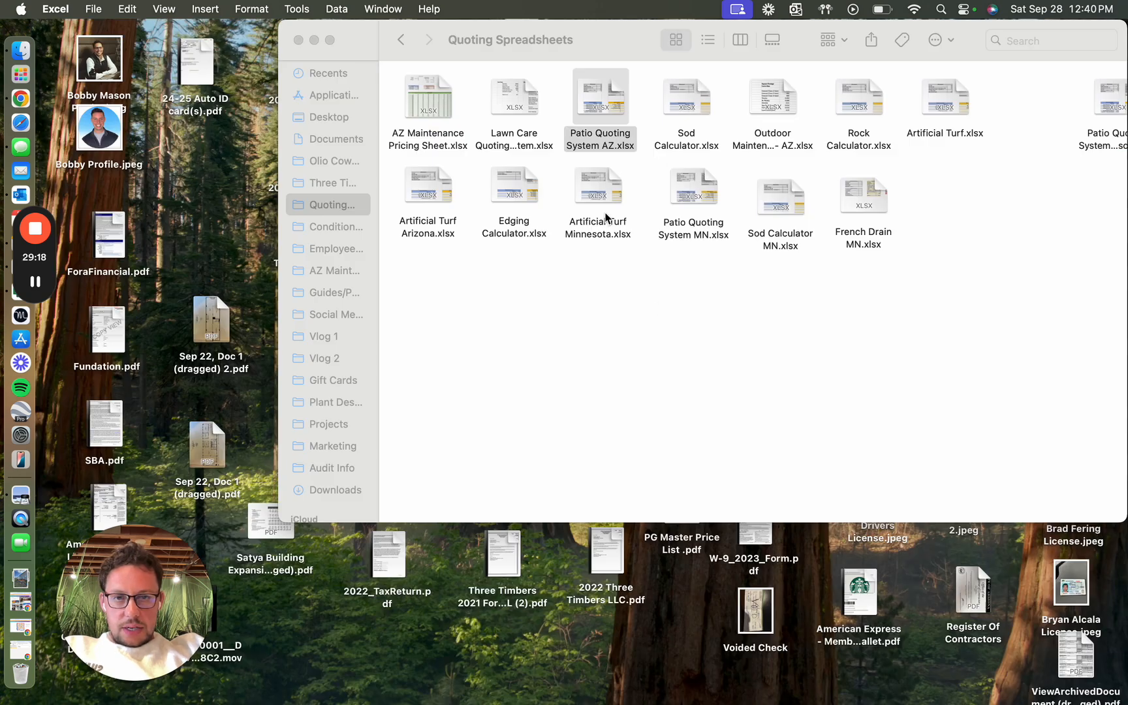
pyautogui.hscroll(3, 959, 235)
pyautogui.doubleClick(1077, 98)
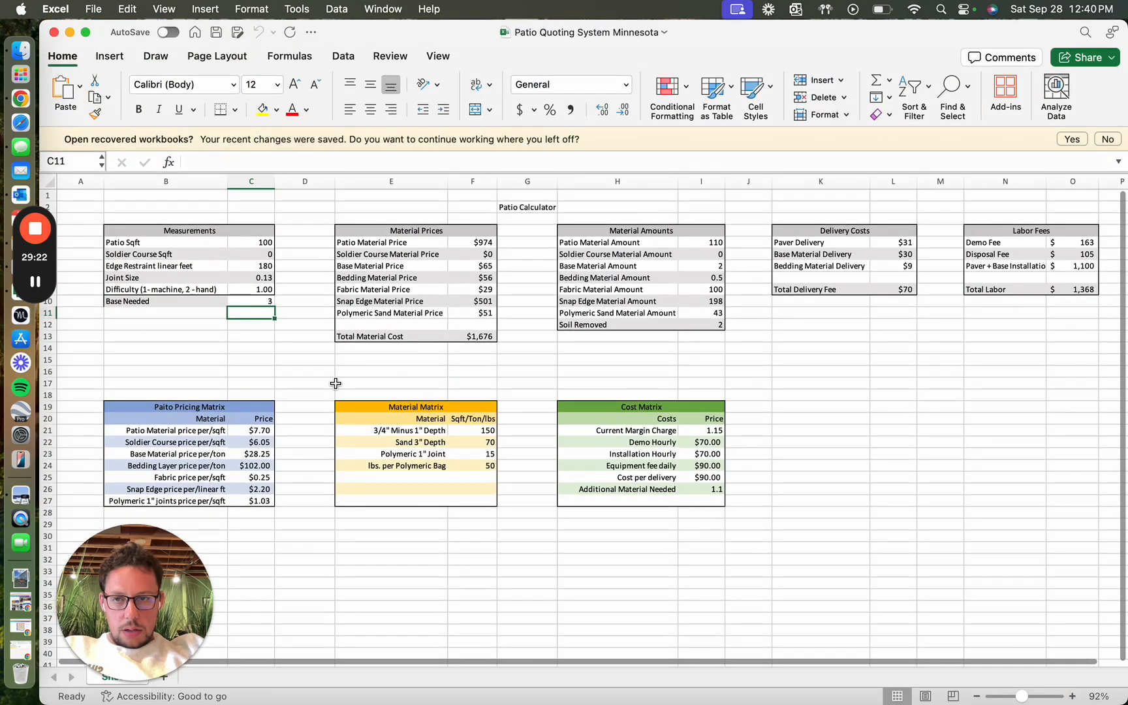
# Step: Set Base Needed to 6 and Patio Sqft to 130 in the patio calculator's Measurements table
pyautogui.click(252, 301)
pyautogui.write('6')
pyautogui.press('Return')
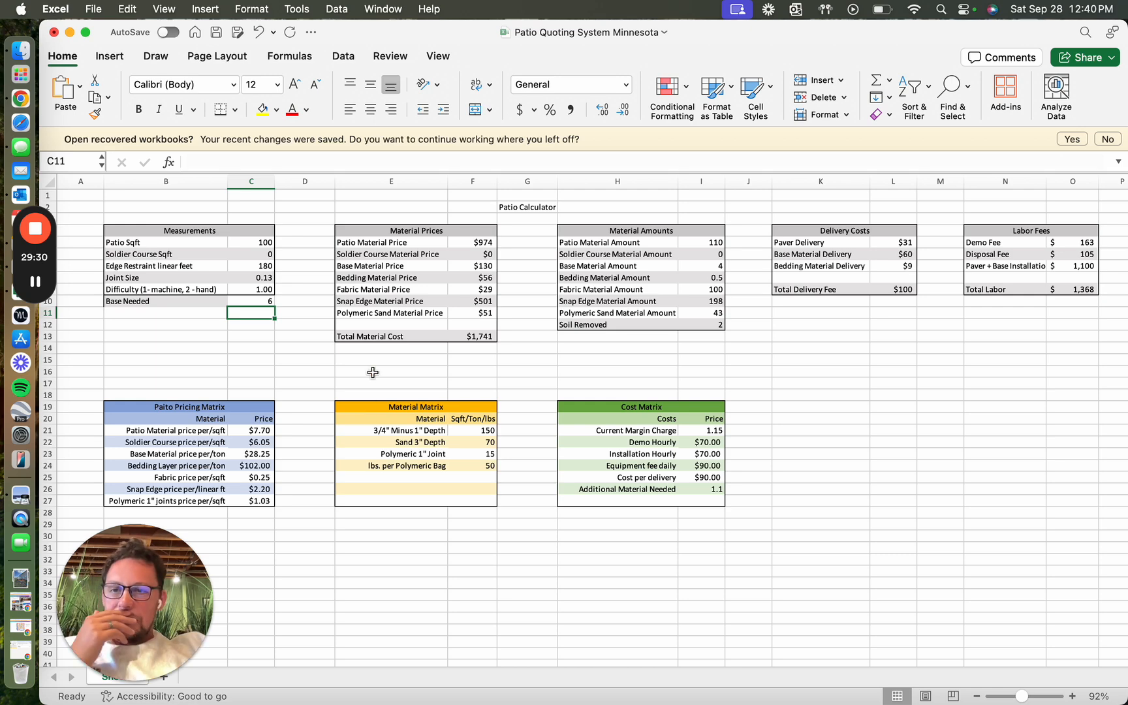
pyautogui.click(258, 241)
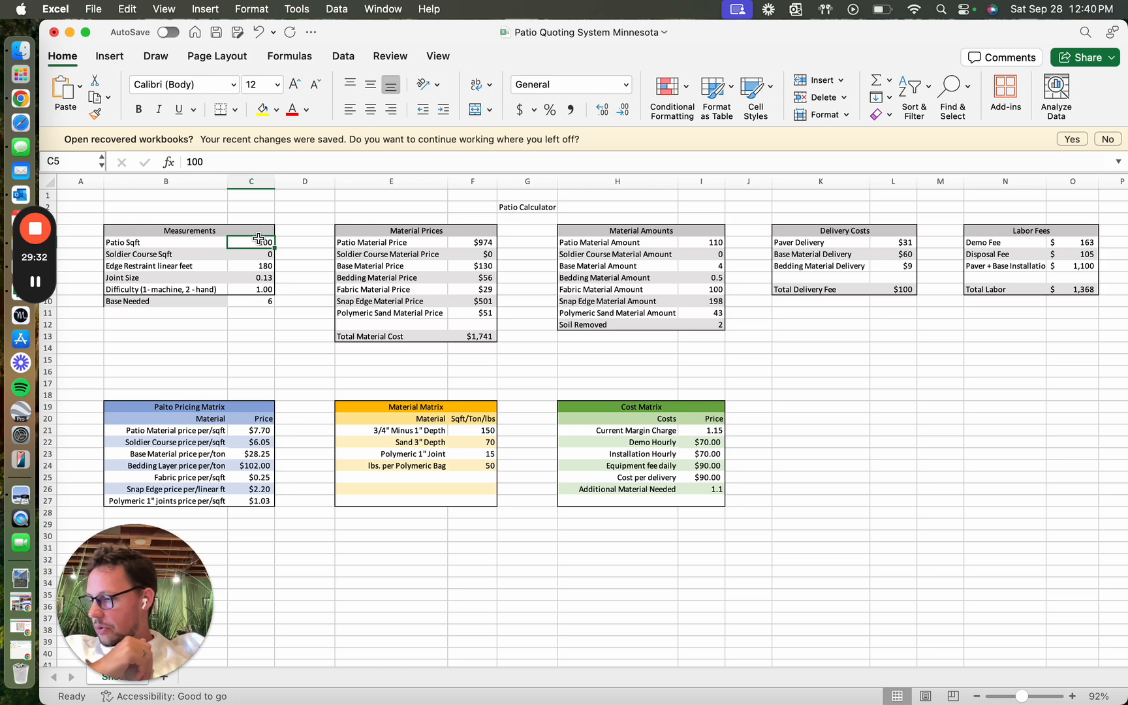
pyautogui.write('130')
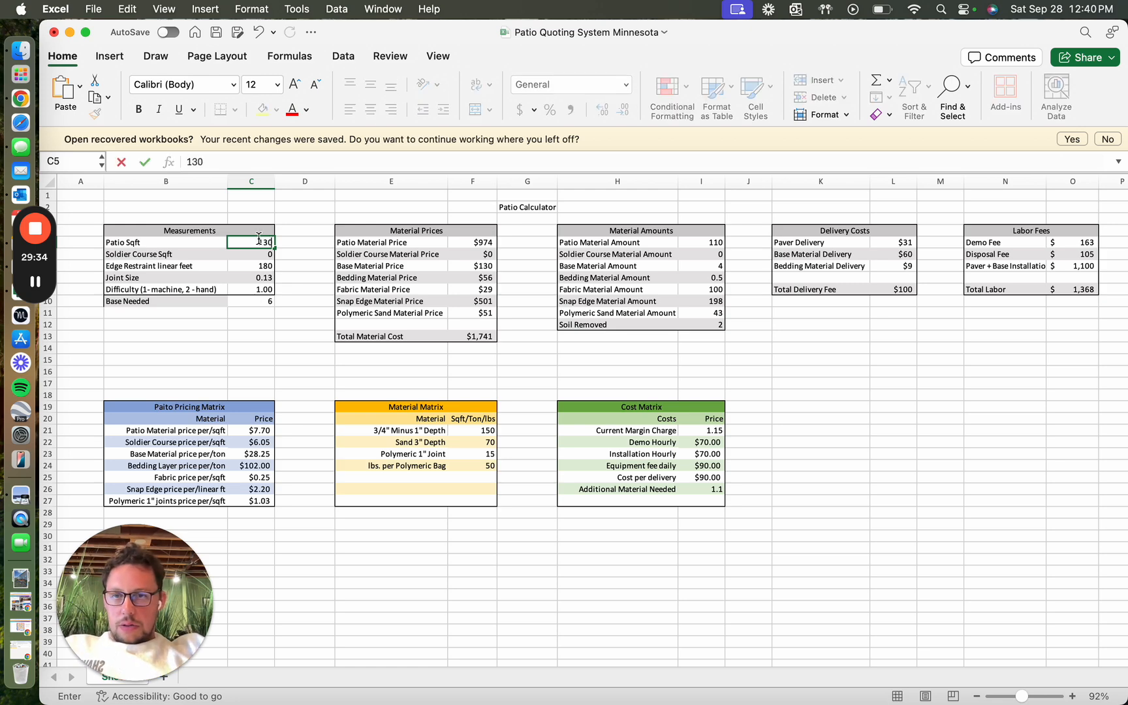
pyautogui.press('Return')
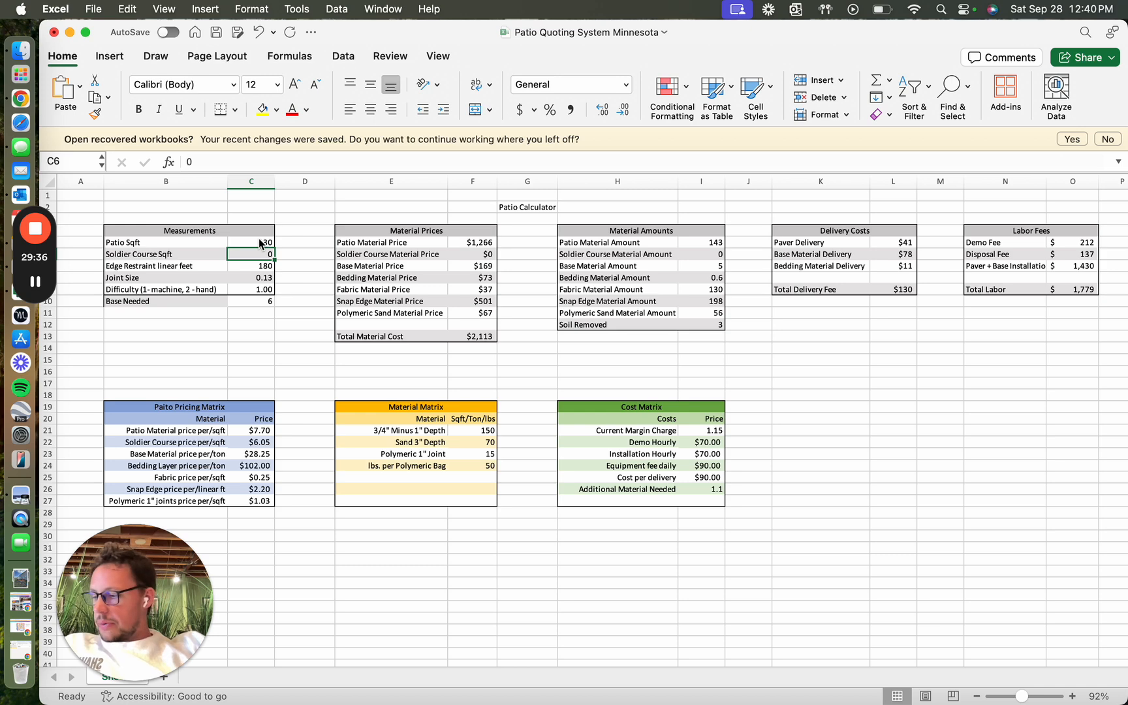
# Step: Set Soldier Course Sqft to 30 and Edge Restraint linear feet to 25 in the Measurements table
pyautogui.write('30')
pyautogui.press('Return')
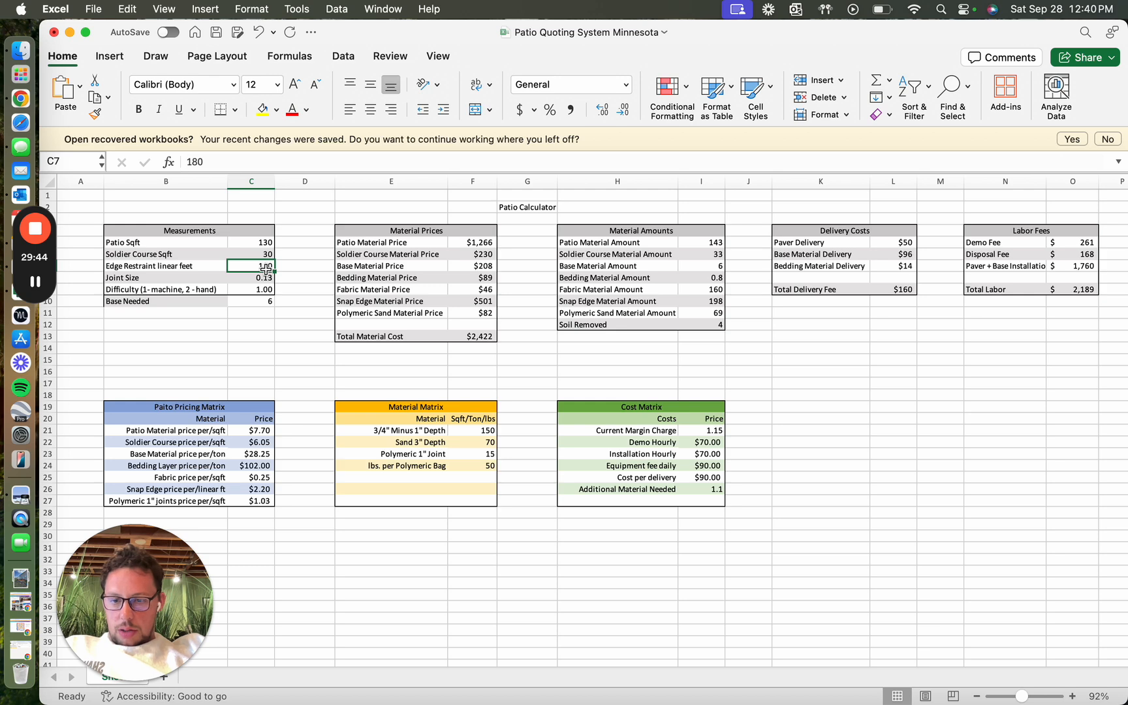
pyautogui.write('25')
pyautogui.press('Return')
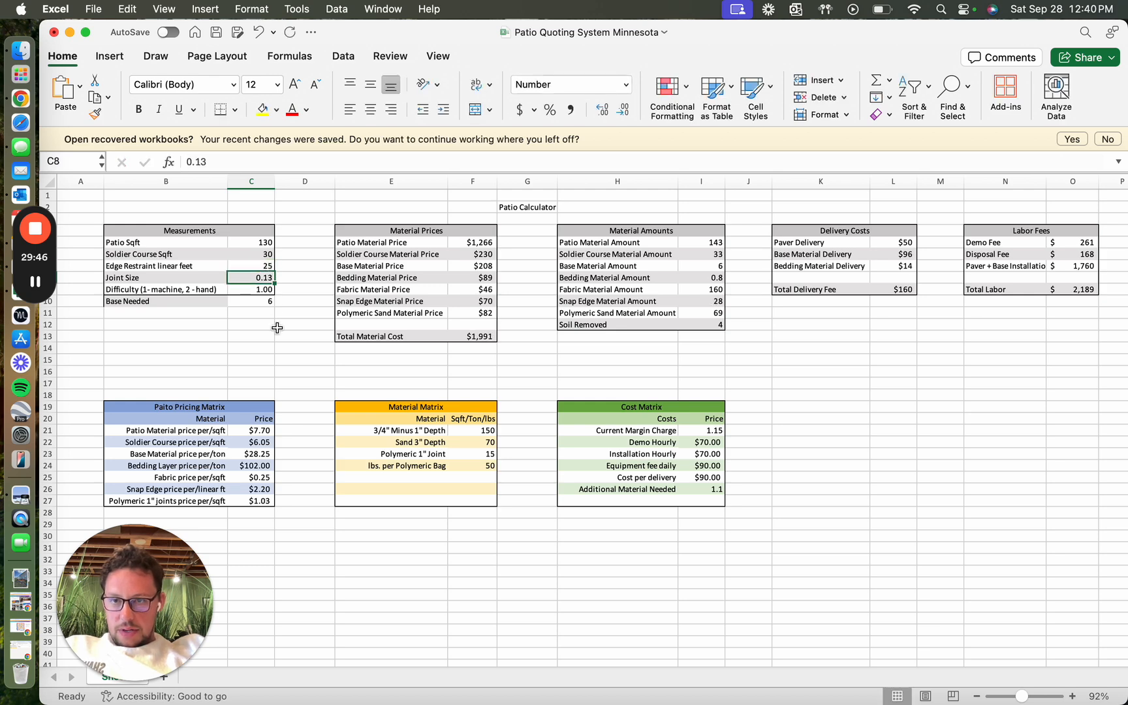
pyautogui.click(265, 293)
pyautogui.click(266, 302)
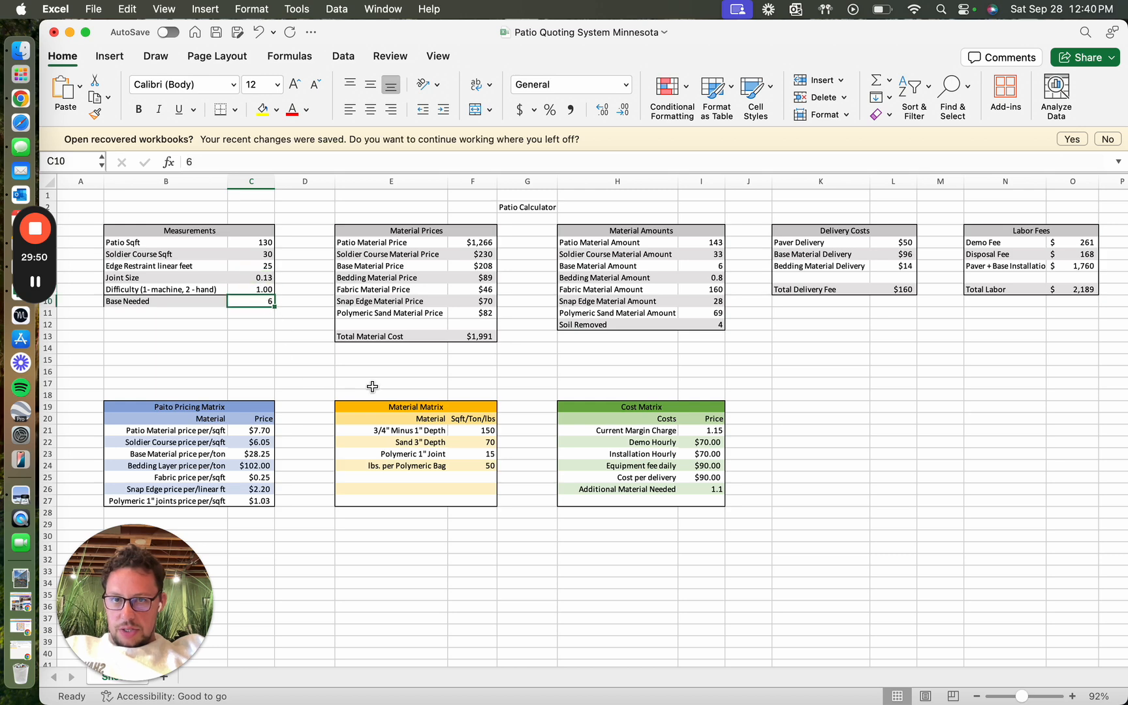
# Step: Switch to 2024 Contractor Price.pdf and look up "dimensions" to check the Dimensions paver prices per square foot
pyautogui.click(236, 432)
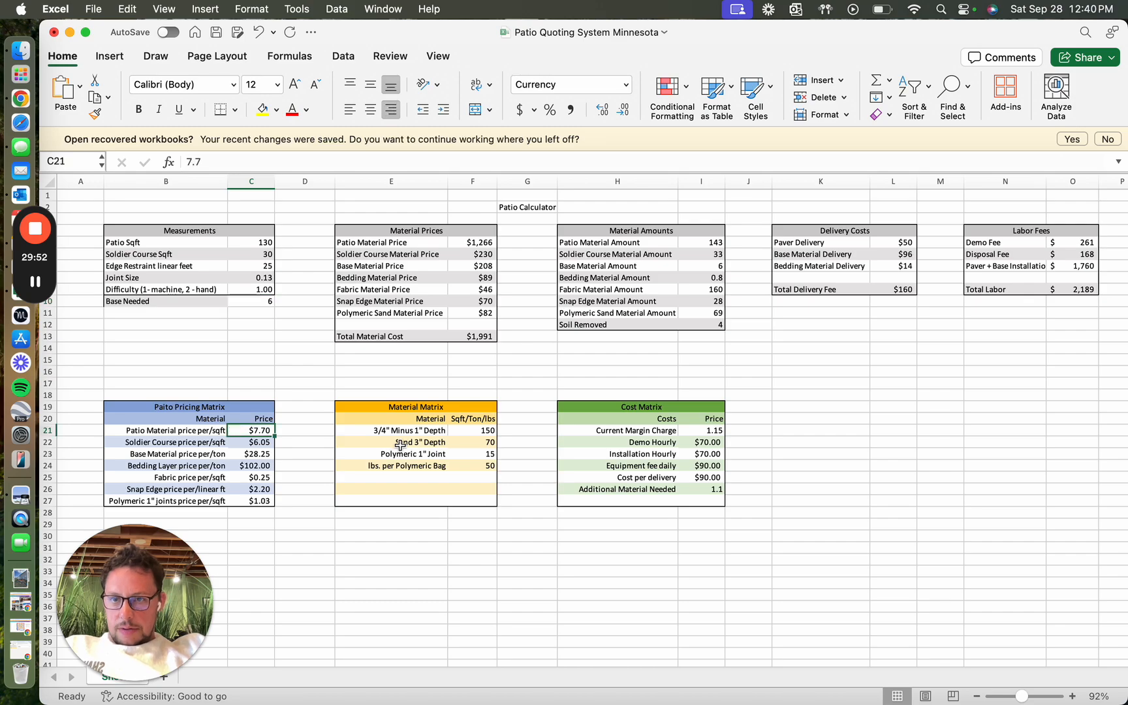
pyautogui.hotkey('ctrl', 'Right')
pyautogui.hotkey('ctrl', 'Right')
pyautogui.hotkey('ctrl', 'Right')
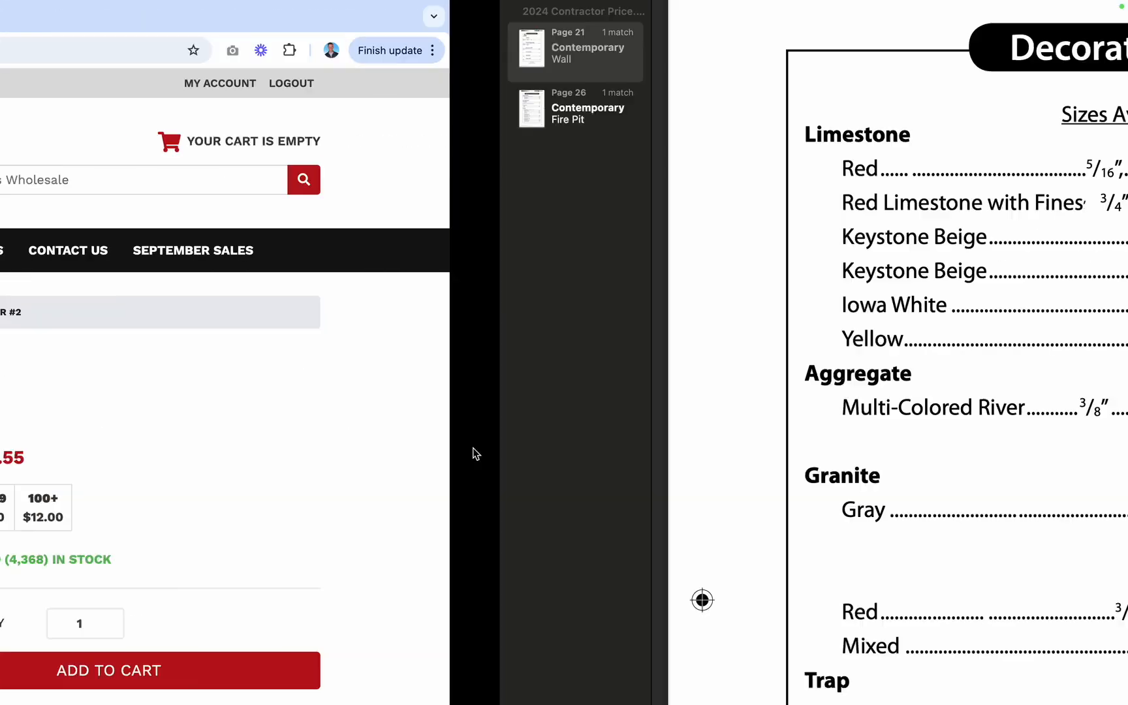
pyautogui.scroll(15, 472, 396)
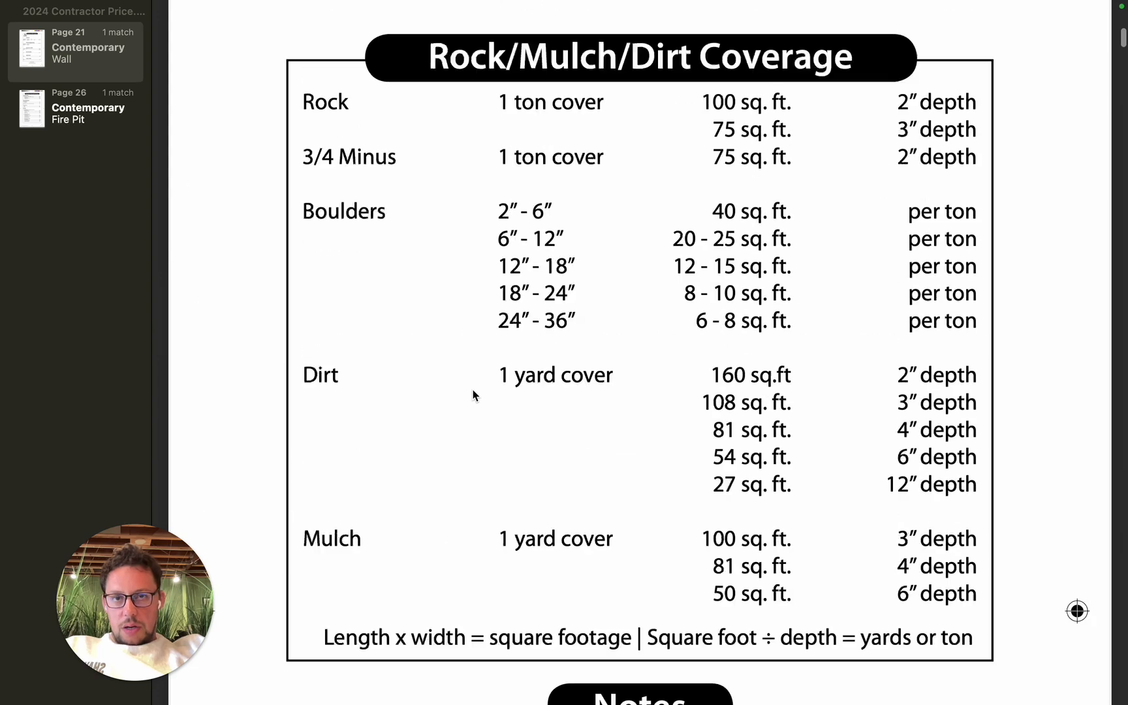
pyautogui.scroll(-5, 609, 305)
pyautogui.scroll(6, 609, 306)
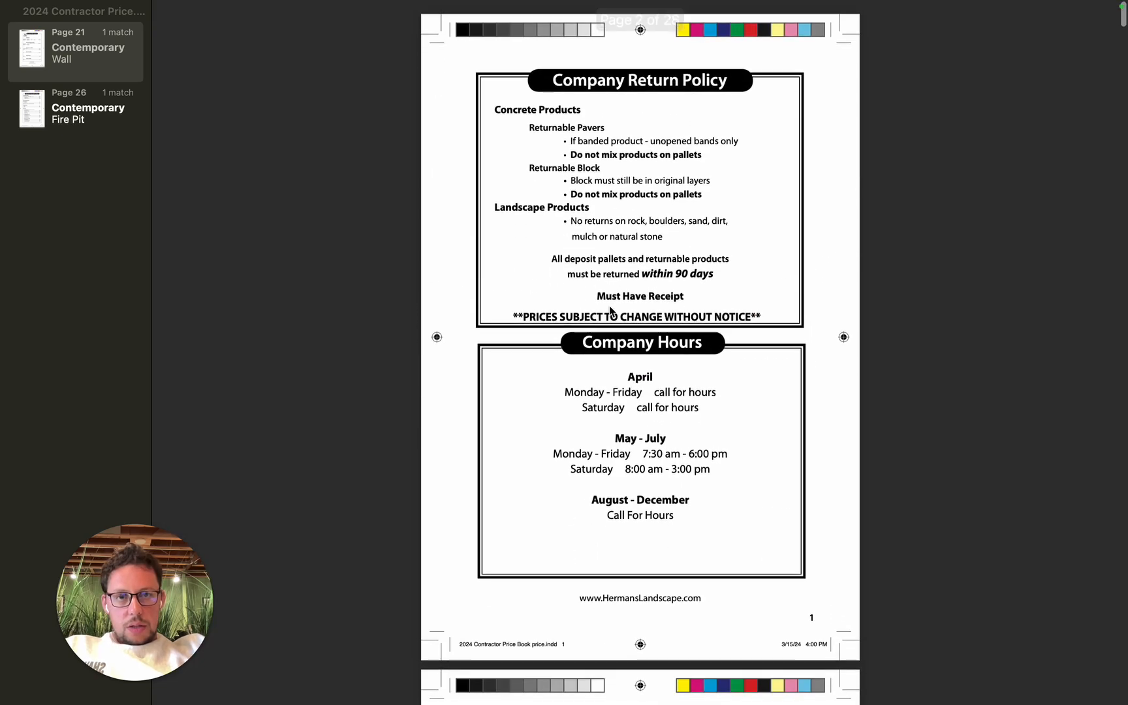
pyautogui.press('super+f')
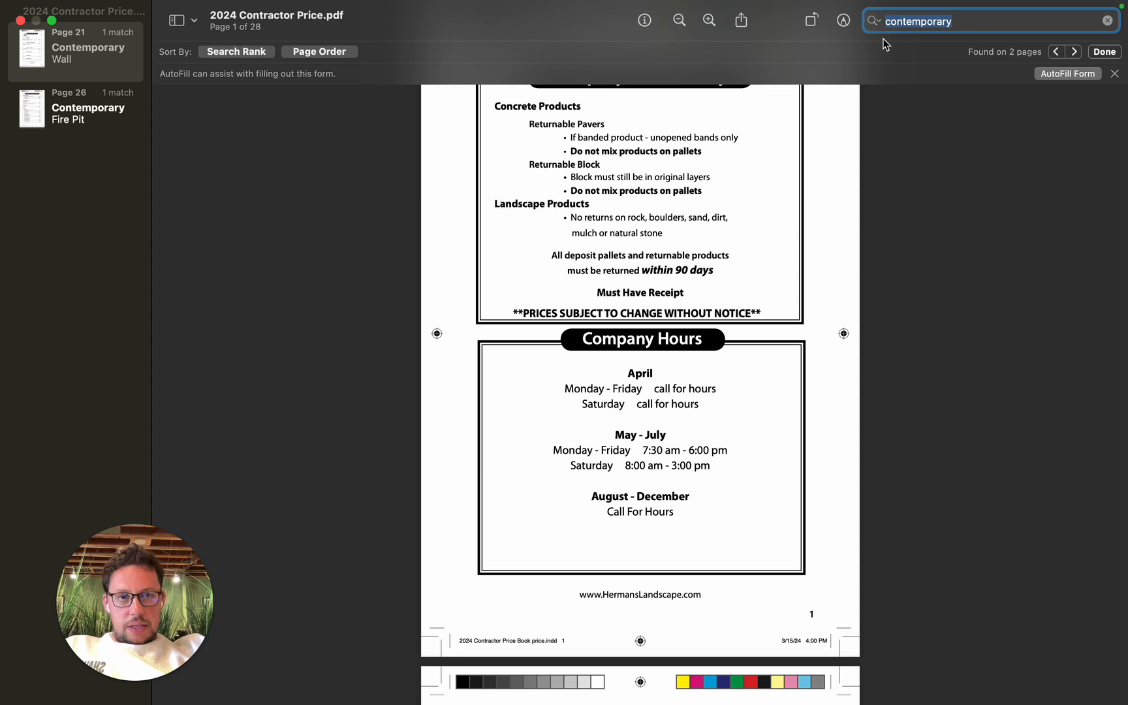
pyautogui.write('dimens')
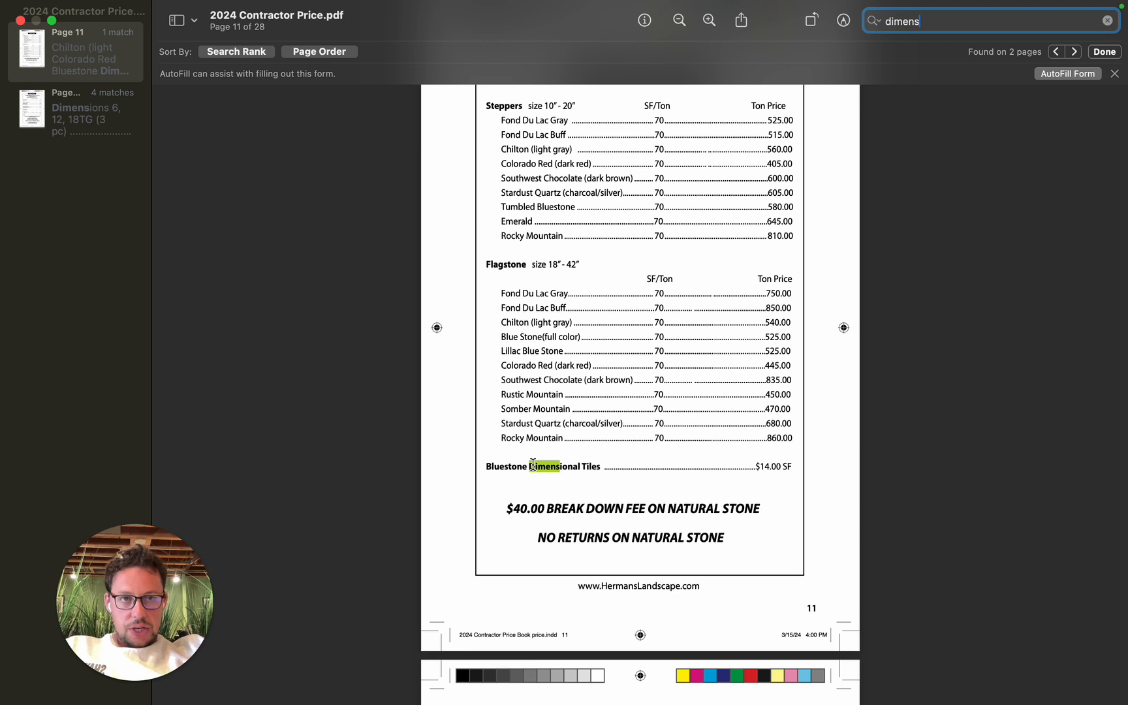
pyautogui.write('ion')
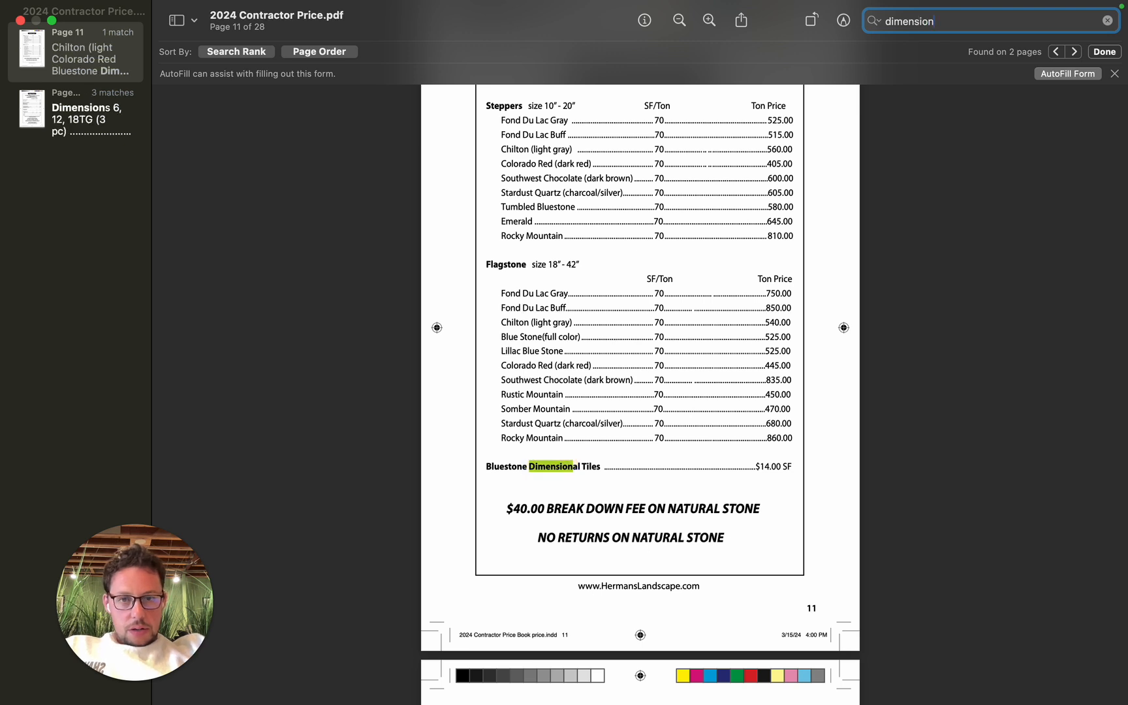
pyautogui.write('s')
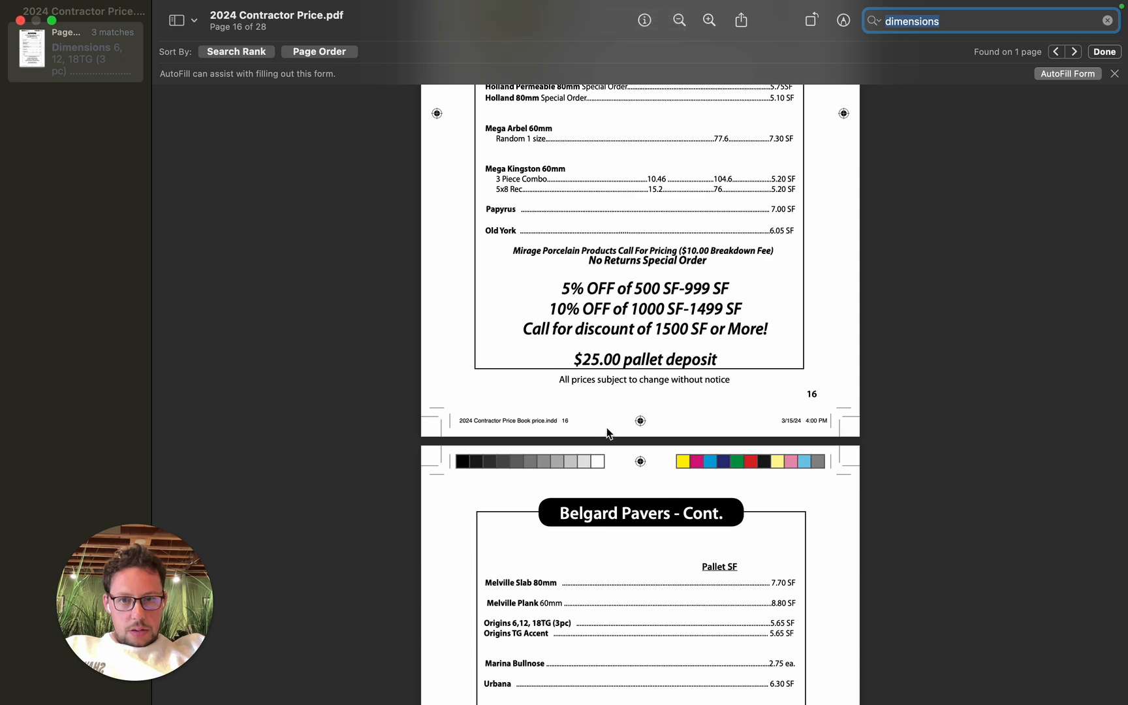
pyautogui.scroll(-5, 607, 433)
pyautogui.scroll(5, 607, 432)
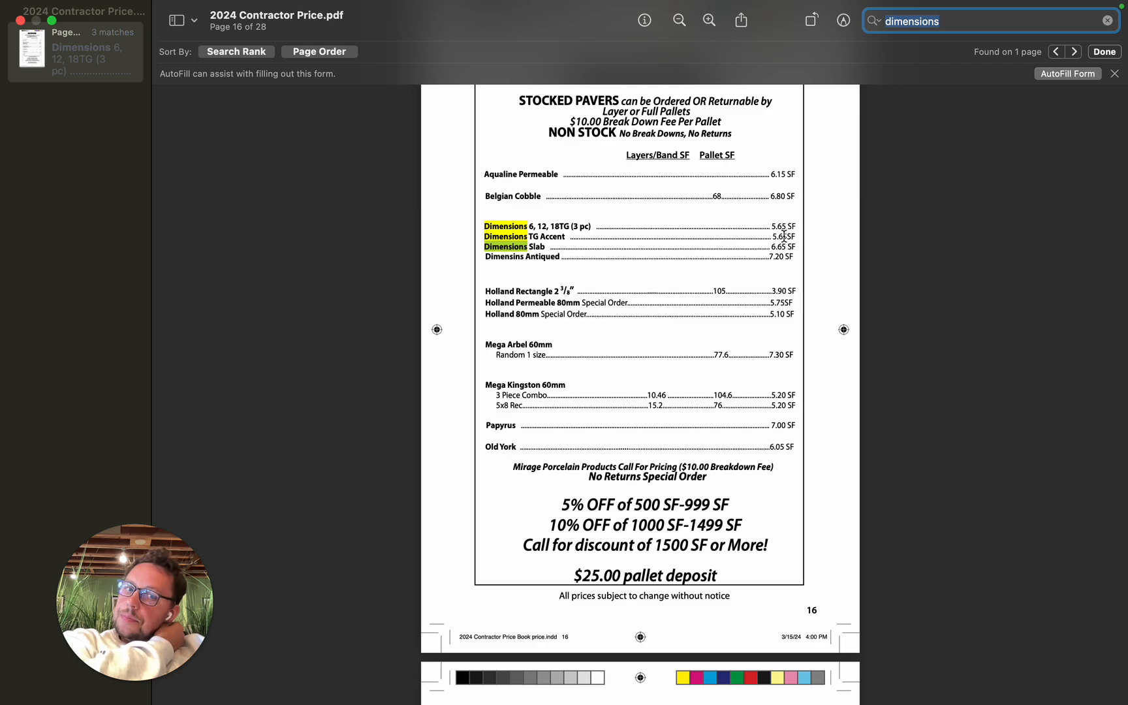
# Step: In the patio calculator workbook's pricing matrix, set the Patio Material price per sqft to 5.65 and the Soldier Course price to 4.50
pyautogui.hotkey('ctrl', 'Left')
pyautogui.hotkey('ctrl', 'Left')
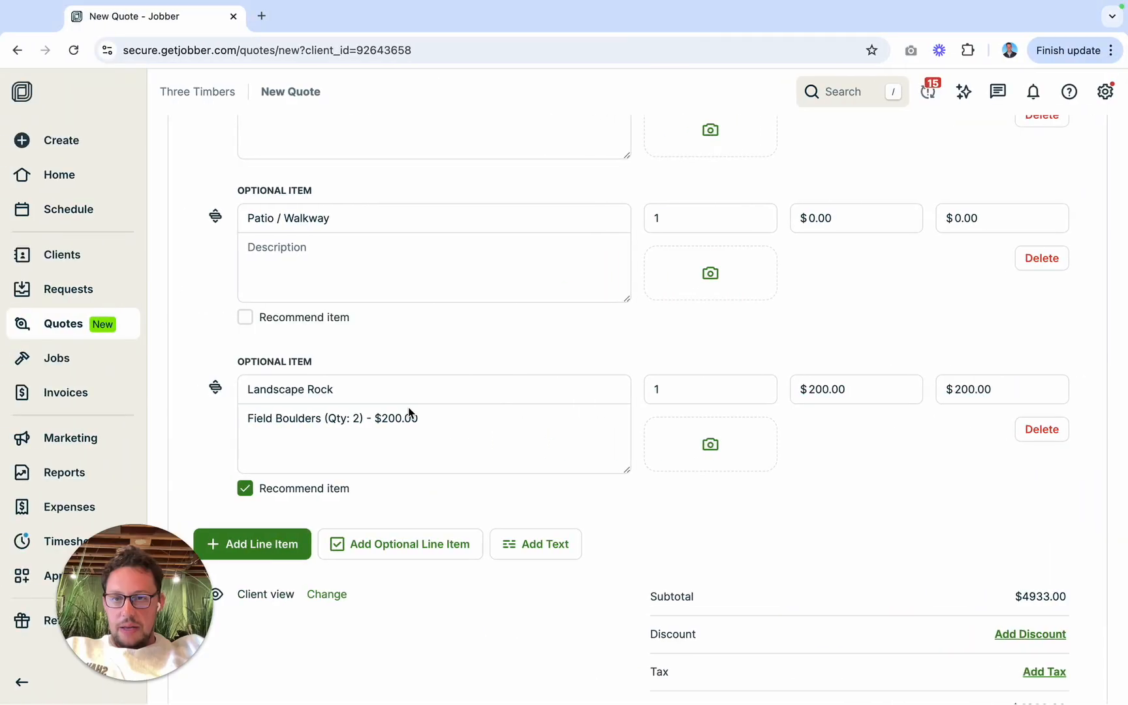
pyautogui.hotkey('ctrl', 'Left')
pyautogui.click(261, 428)
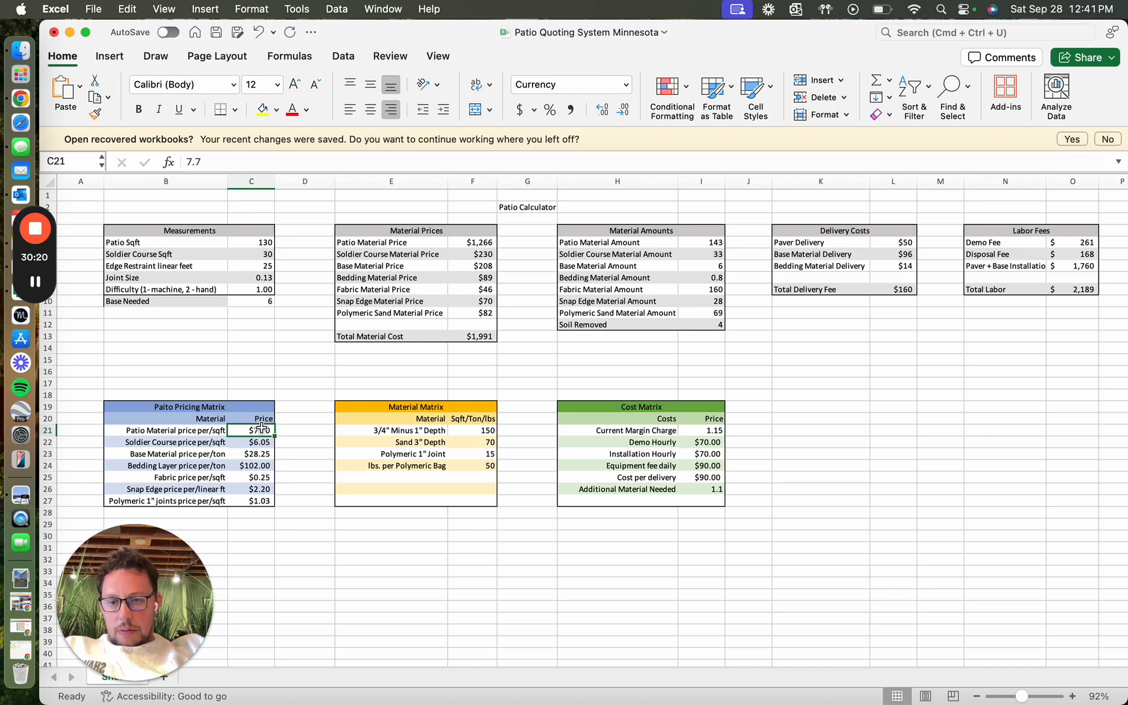
pyautogui.write('5.65')
pyautogui.press('Return')
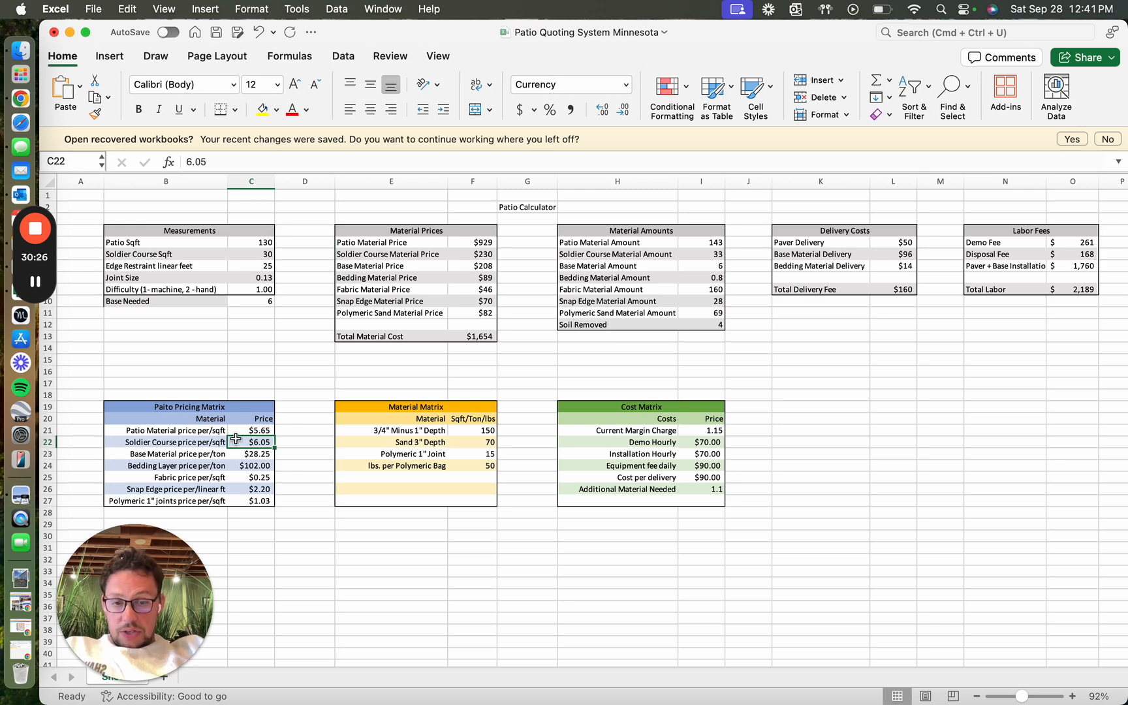
pyautogui.write('4')
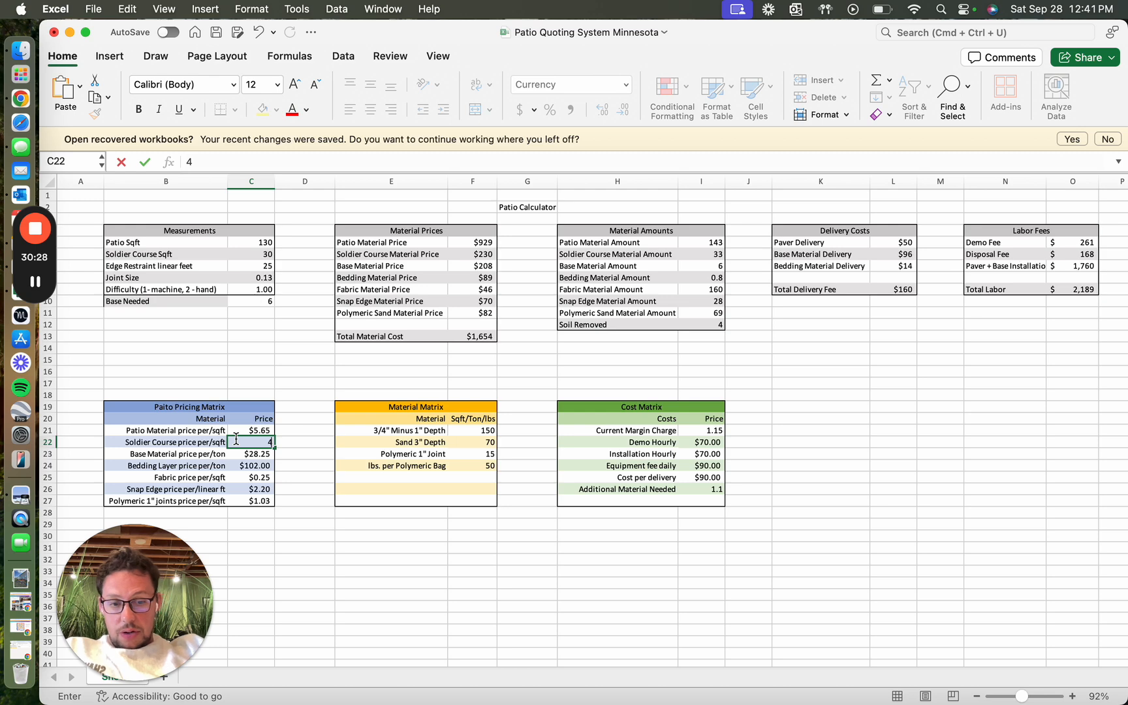
pyautogui.write('.50')
pyautogui.press('Return')
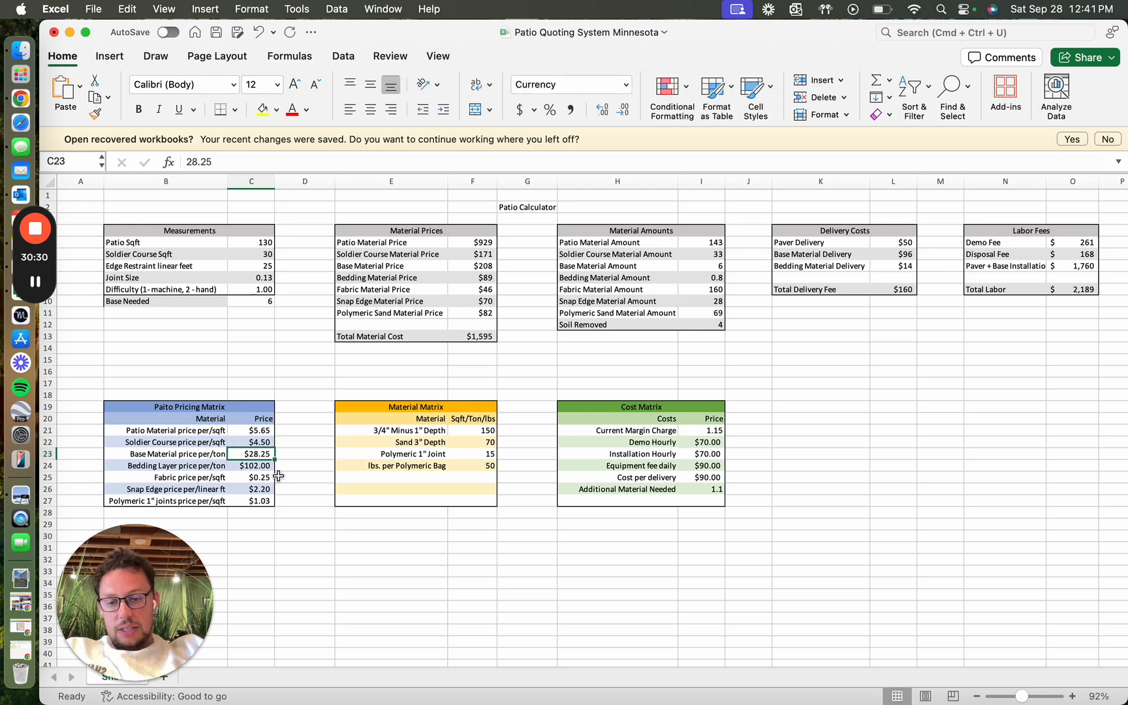
pyautogui.click(252, 440)
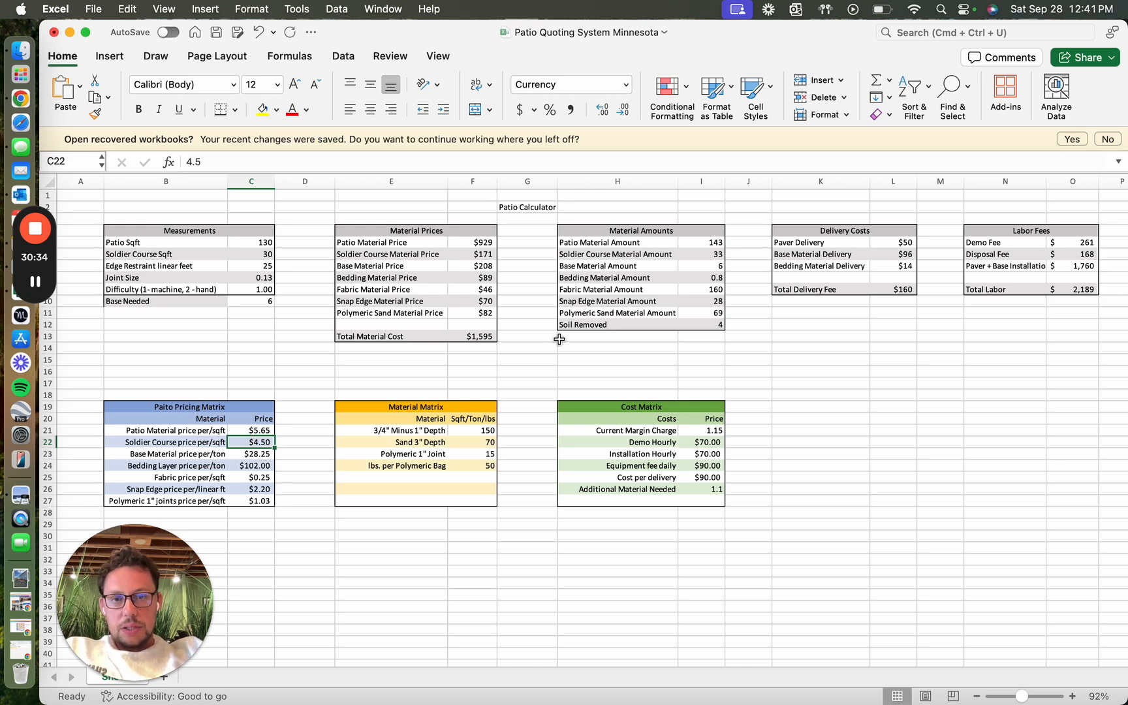
# Step: In the Jobber quote, describe the Patio / Walkway item as "Dimensions Pavers (130 sqft) - $929.00", using the calculator's Patio Material Price
pyautogui.hotkey('ctrl', 'Right')
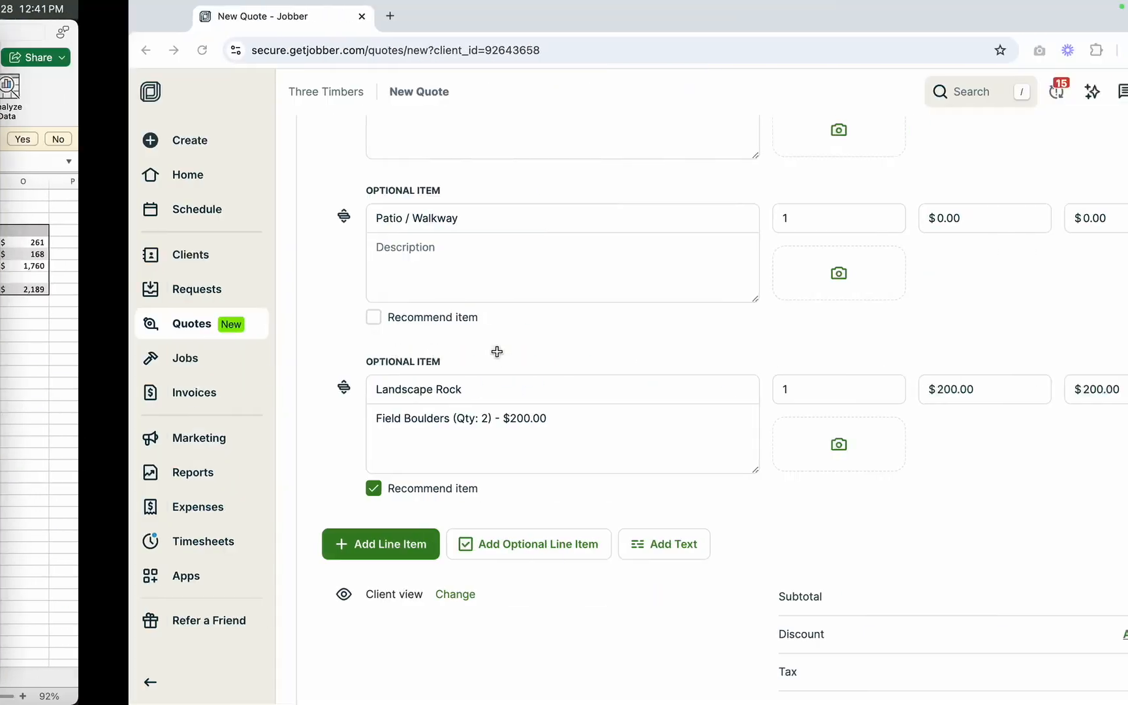
pyautogui.click(355, 294)
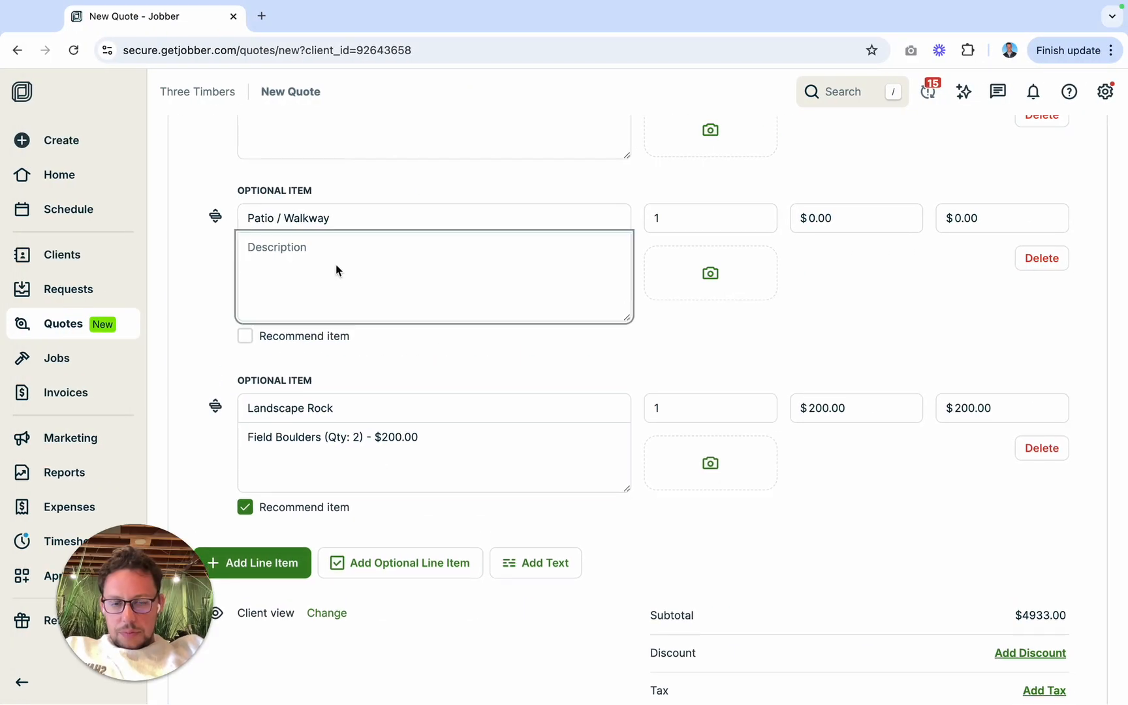
pyautogui.write('P')
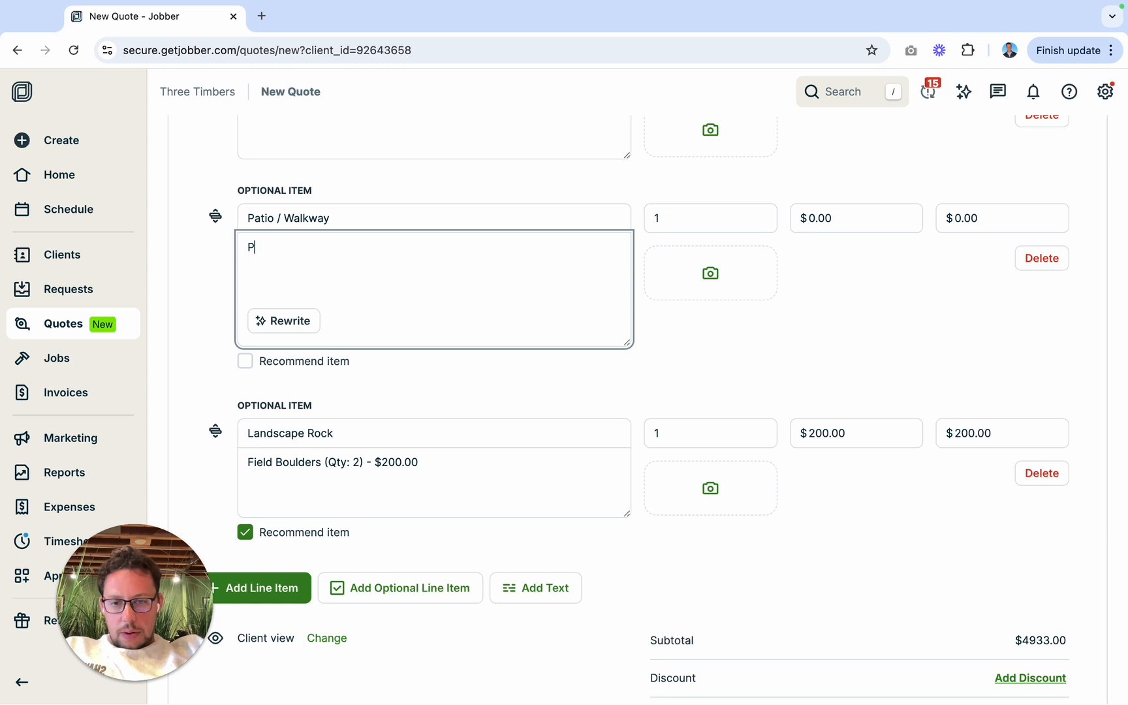
pyautogui.press('BackSpace')
pyautogui.write('Dimes')
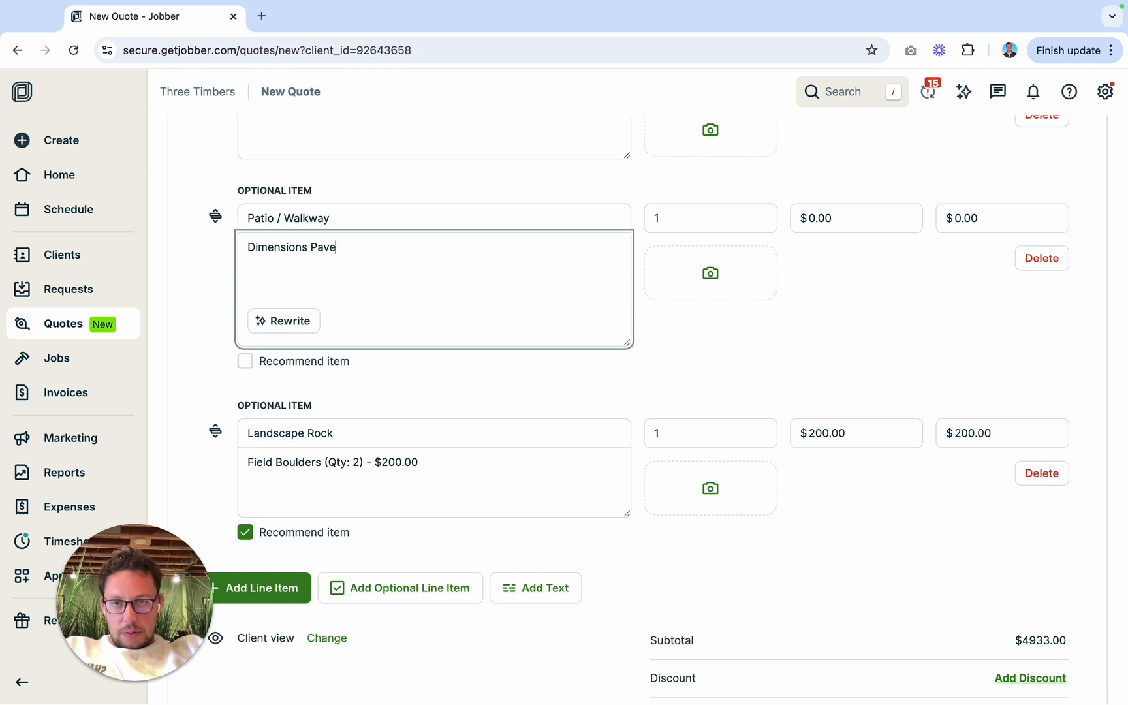
pyautogui.write('130 sqft) - $')
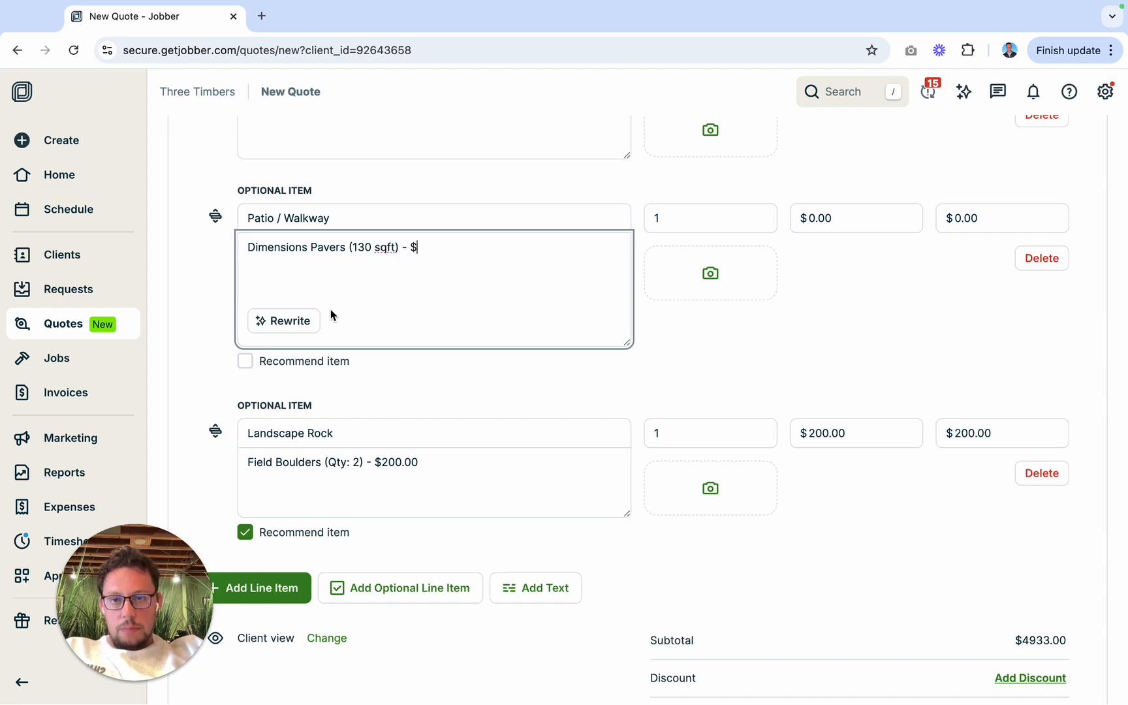
pyautogui.press('super+Tab')
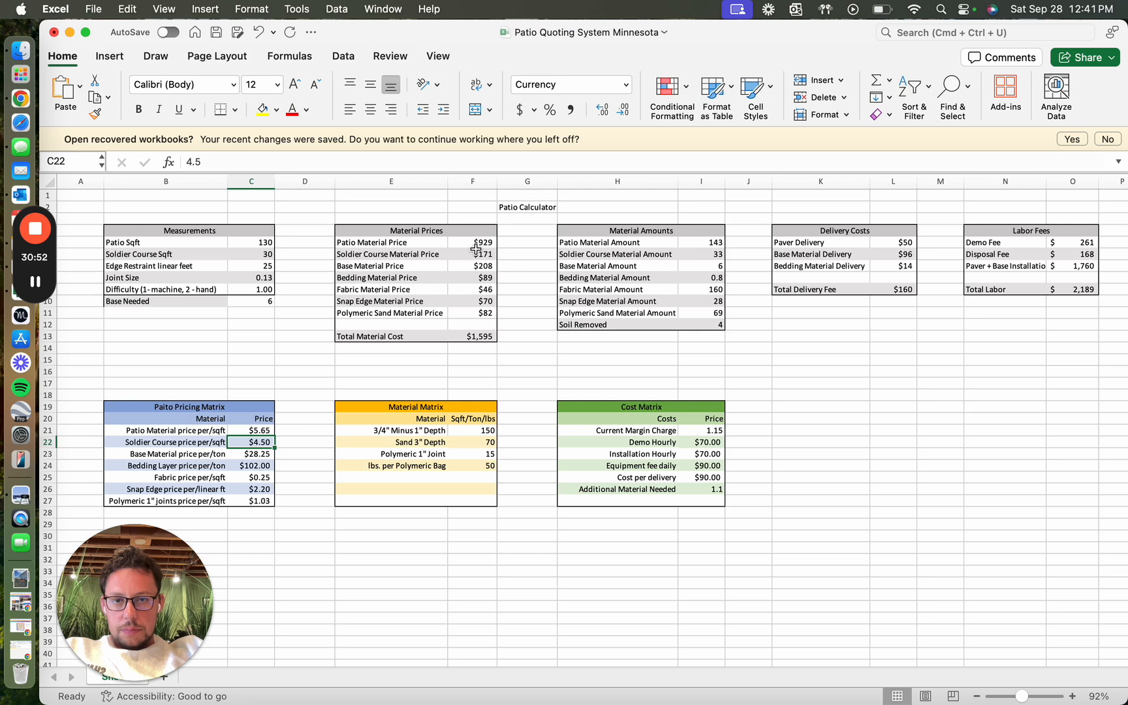
pyautogui.press('super+Tab')
pyautogui.click(455, 287)
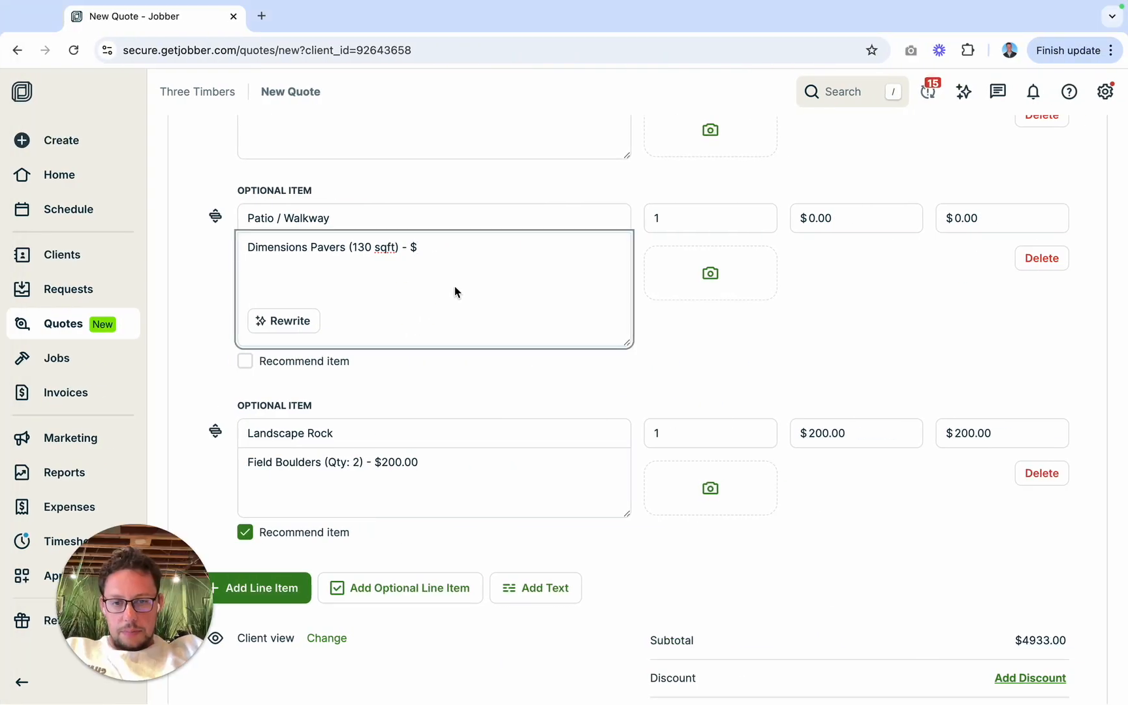
pyautogui.write('949')
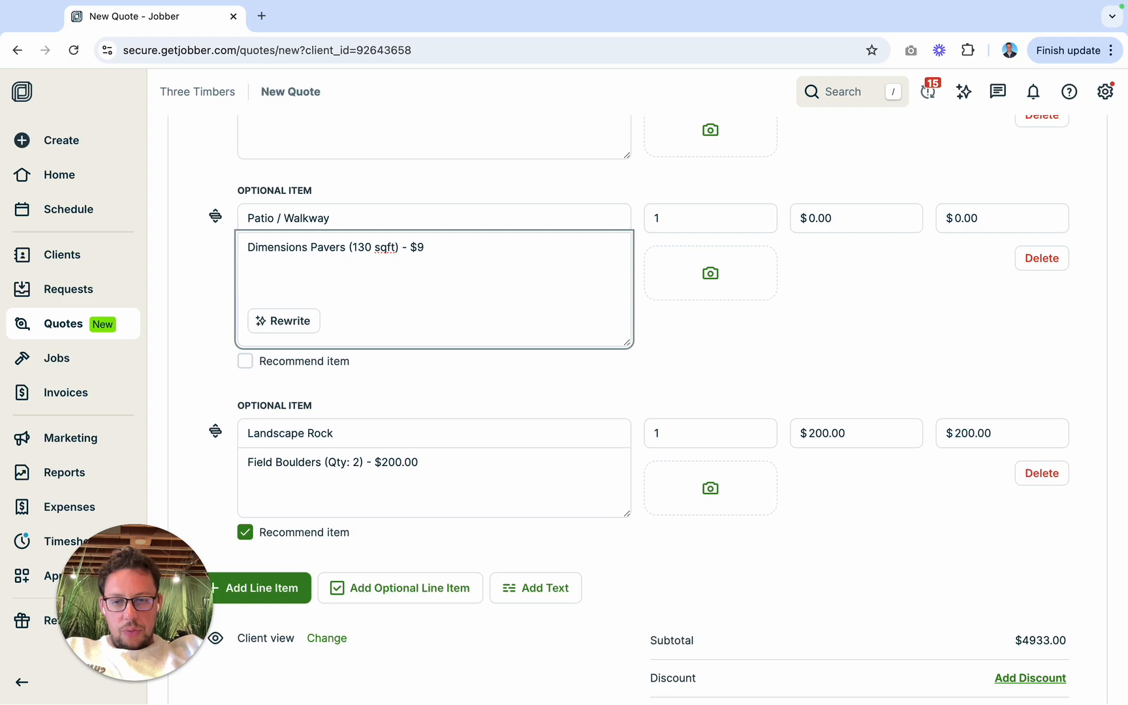
# Step: Check the calculator's Patio Material Amount and change the paver quantity in the Patio / Walkway description to 143 sqft
pyautogui.hotkey('ctrl', 'Left')
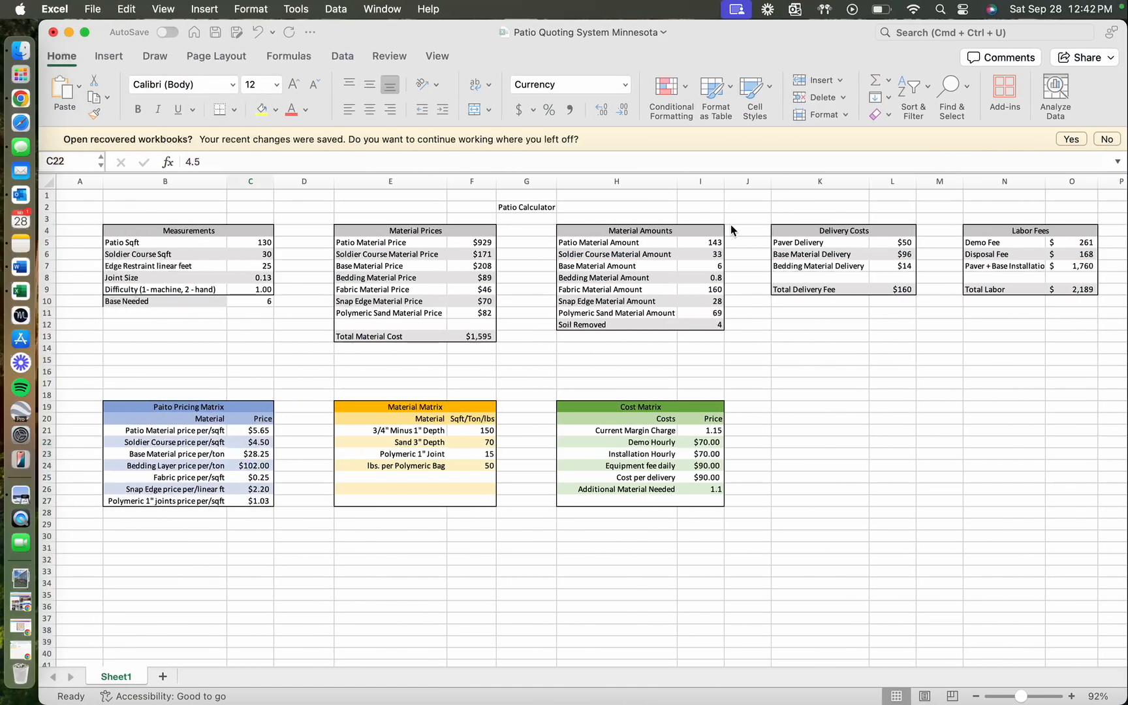
pyautogui.hotkey('ctrl', 'Right')
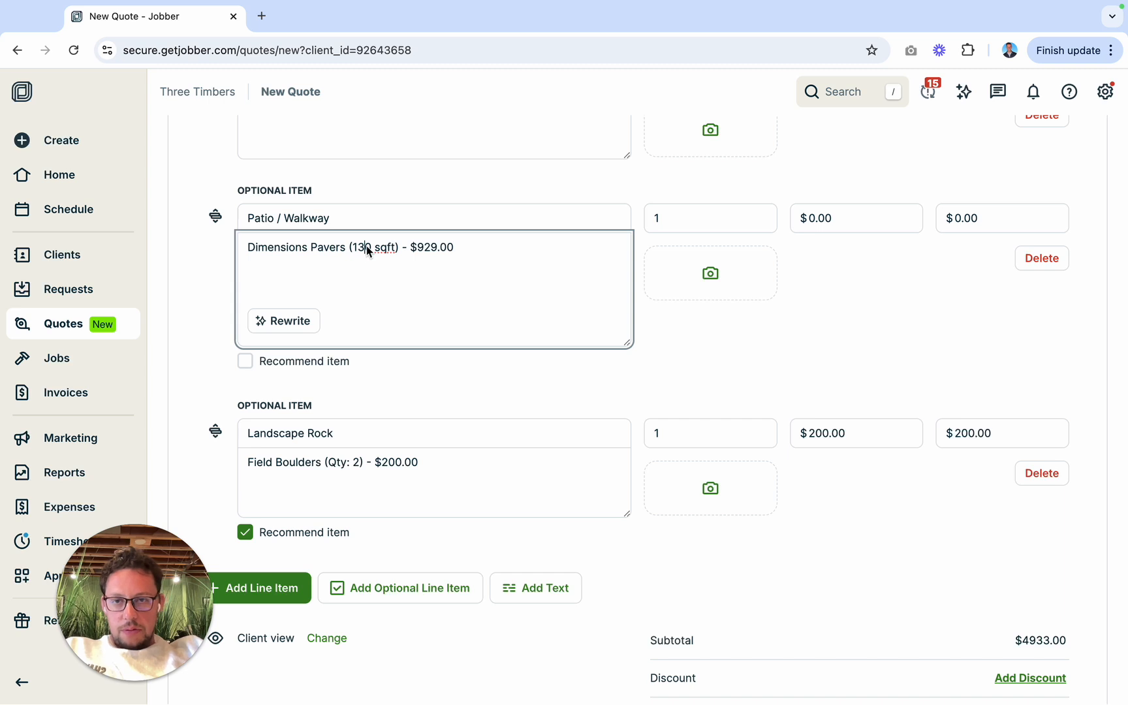
pyautogui.click(368, 248)
pyautogui.press('BackSpace')
pyautogui.press('BackSpace')
pyautogui.write('43')
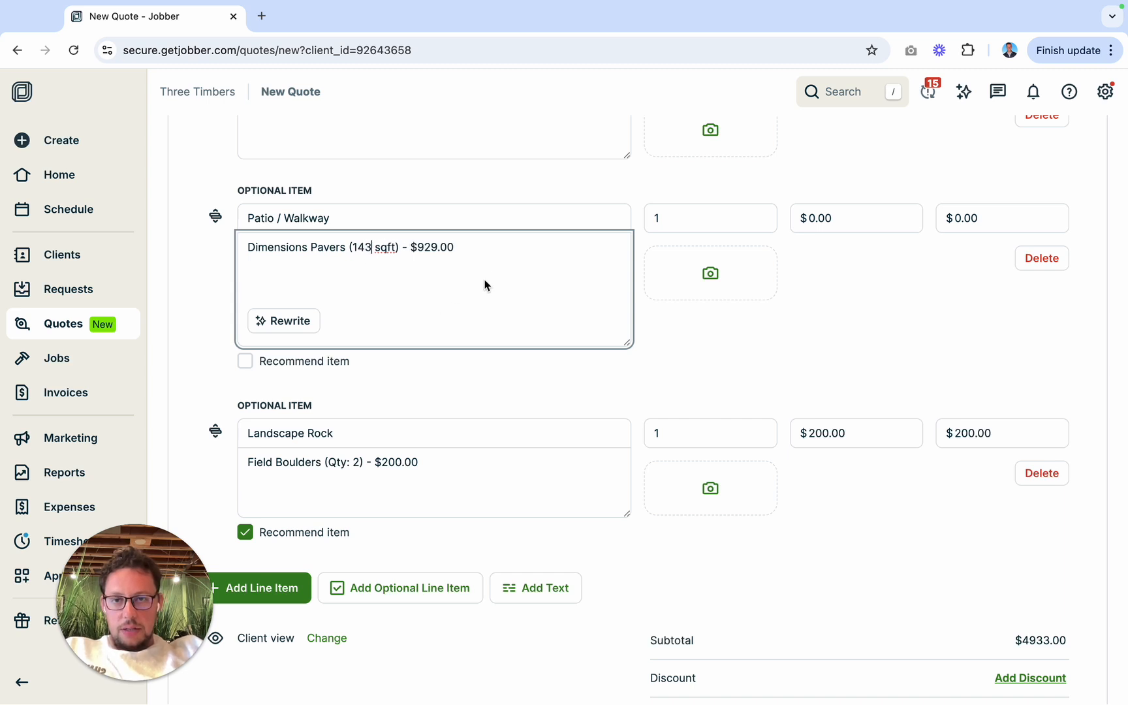
# Step: Start a new line below the Dimensions Pavers entry in the Patio / Walkway description, consulting the patio calculator for the next material
pyautogui.click(491, 249)
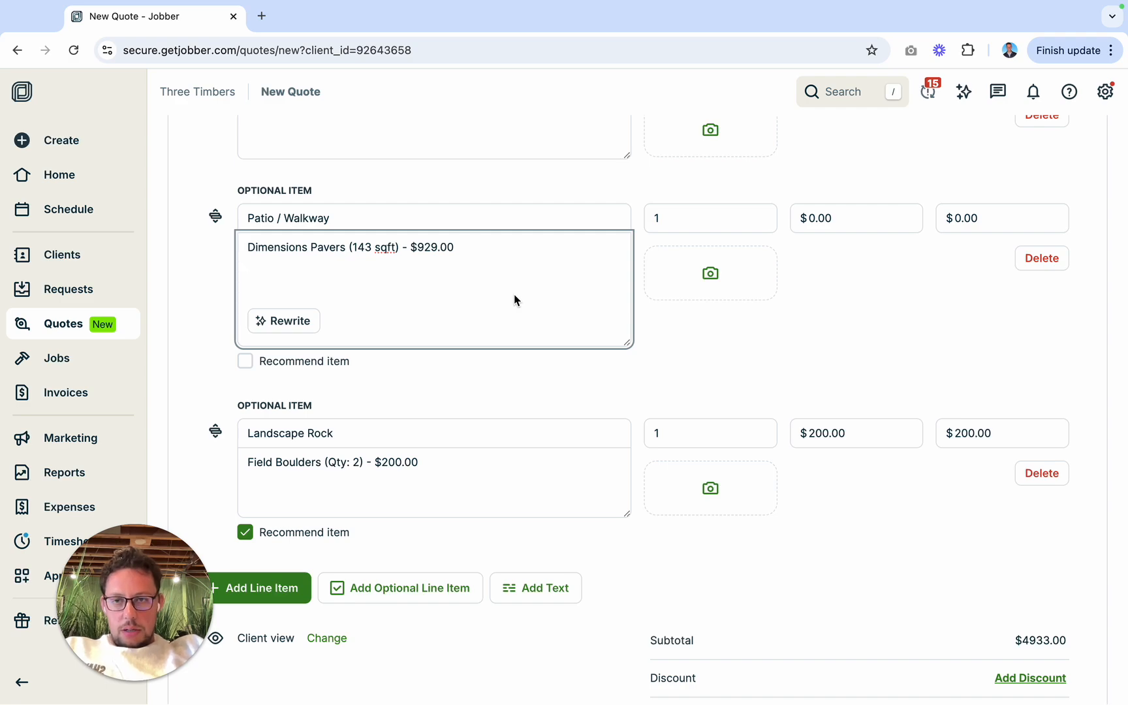
pyautogui.hotkey('ctrl', 'Left')
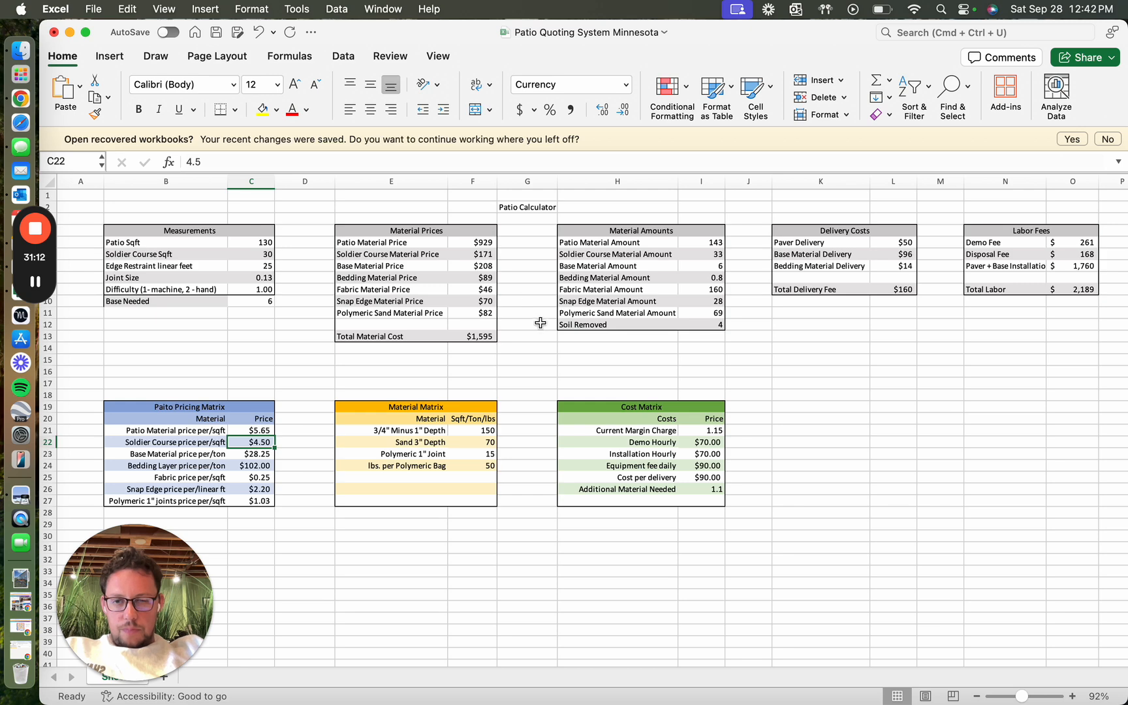
pyautogui.hotkey('ctrl', 'Right')
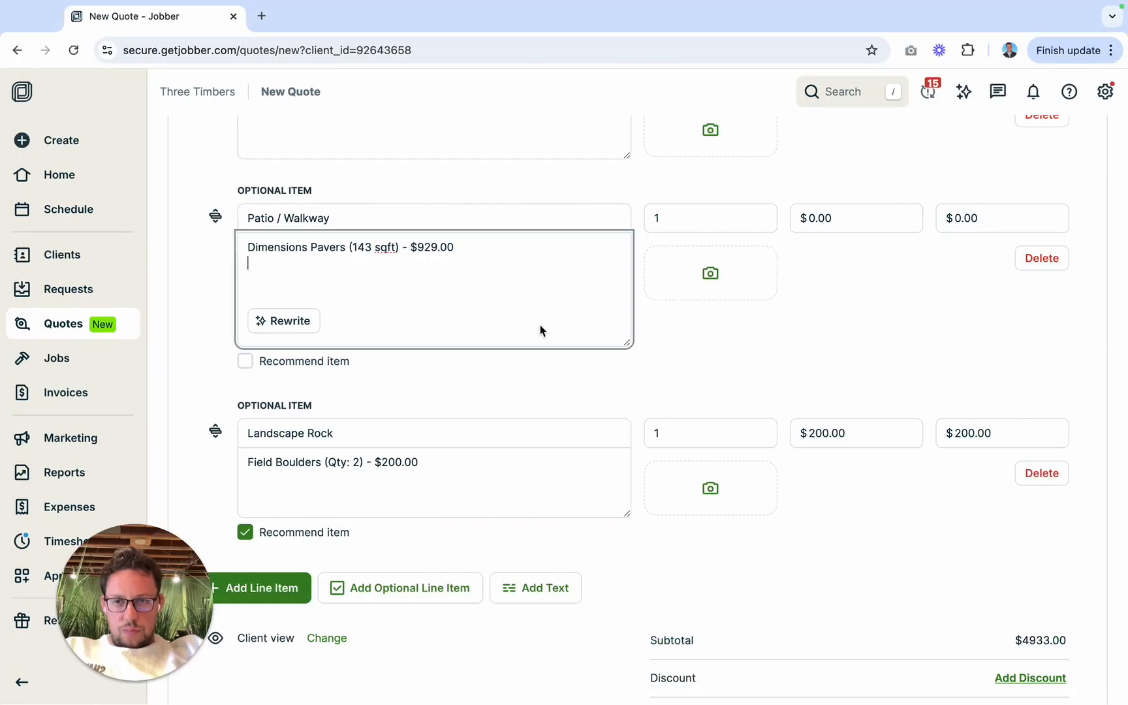
pyautogui.press('Return')
pyautogui.write('On')
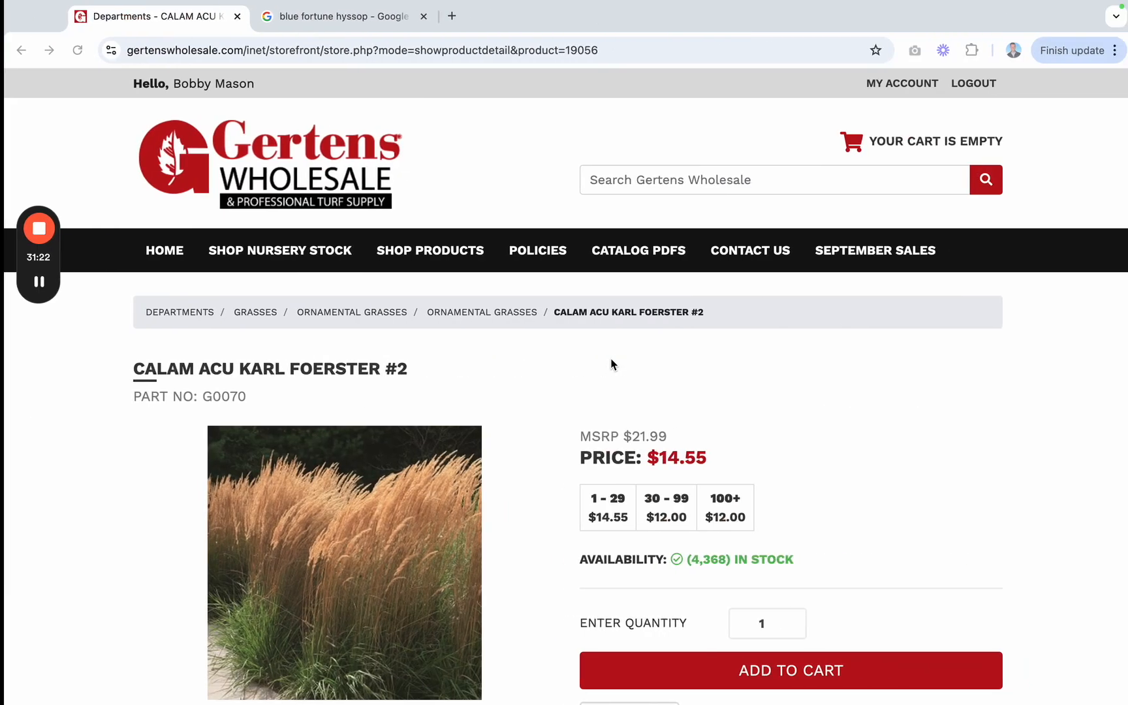
# Step: Open jobber.com in a new tab of the other browser window, search for a past client by first name, and view that client's record
pyautogui.click(444, 16)
pyautogui.write('jobber.com')
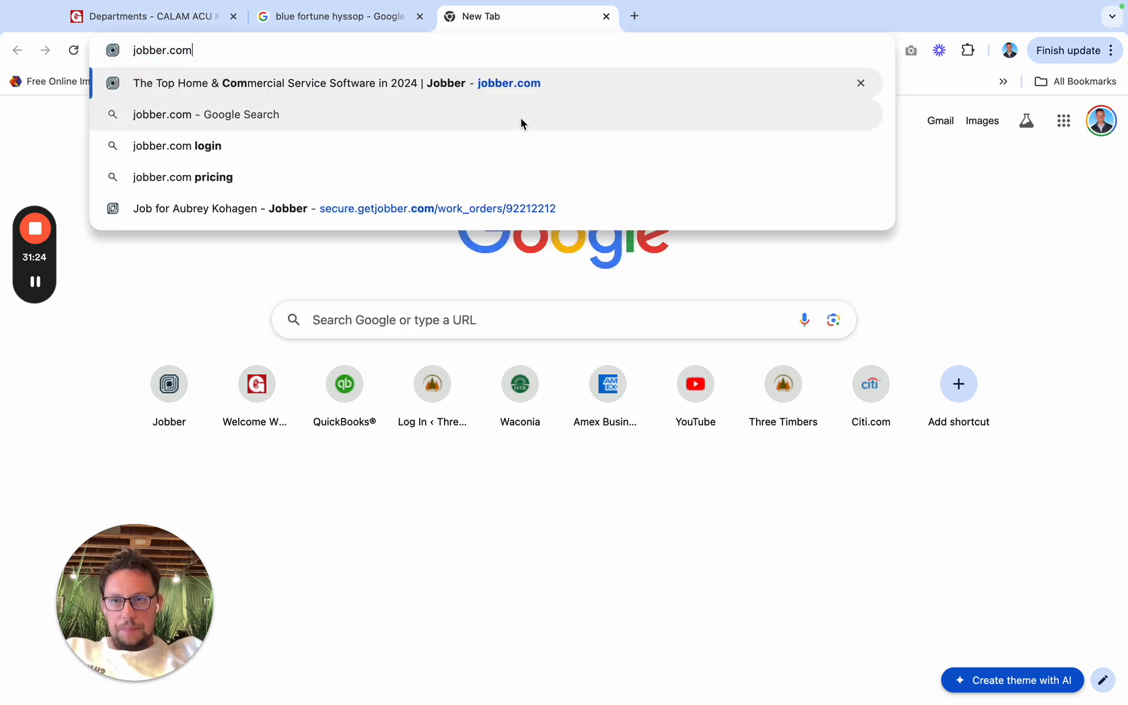
pyautogui.press('Return')
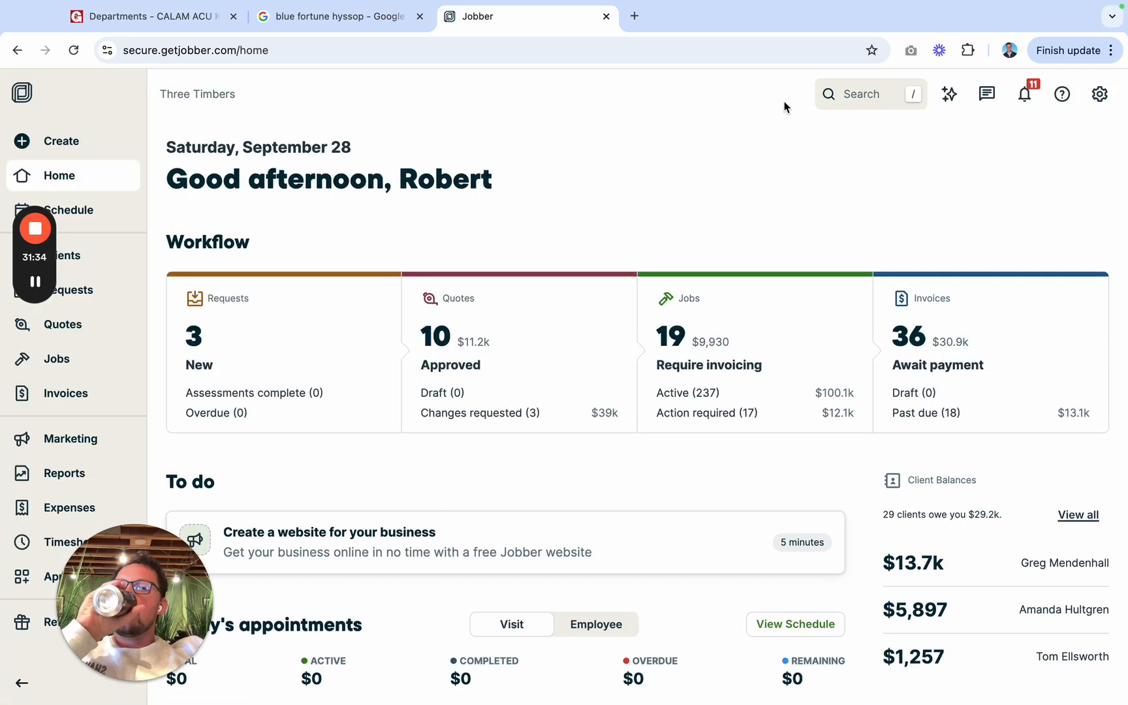
pyautogui.click(864, 106)
pyautogui.write('moll')
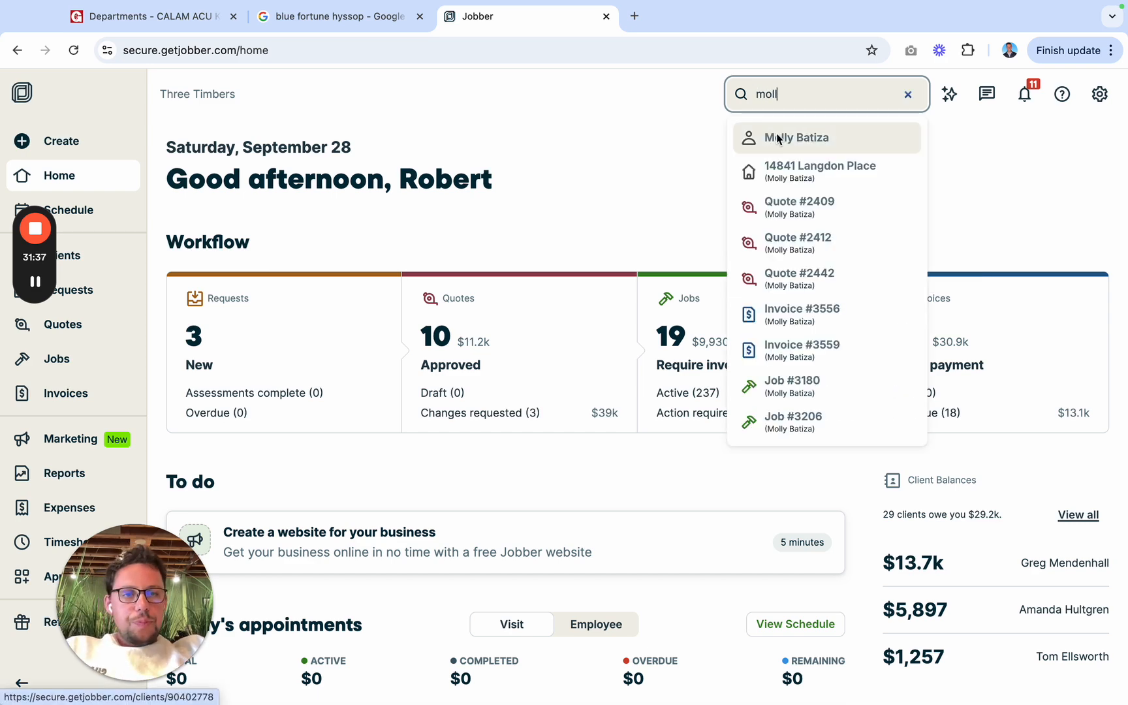
pyautogui.click(779, 137)
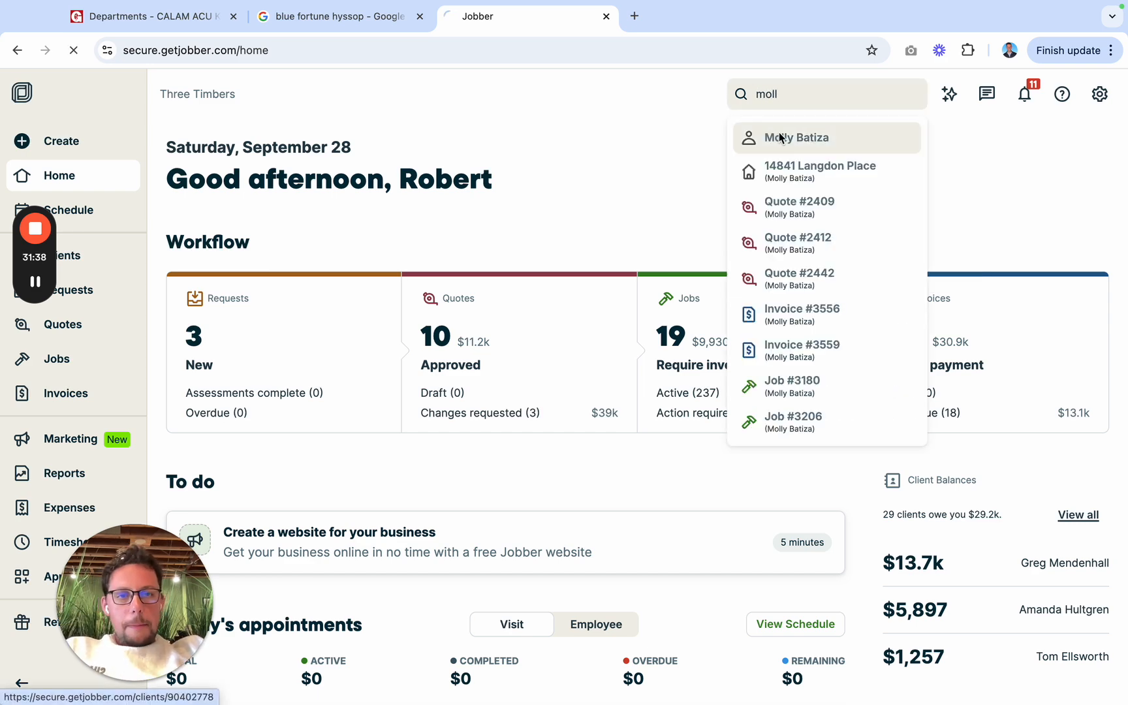
pyautogui.scroll(-2, 457, 410)
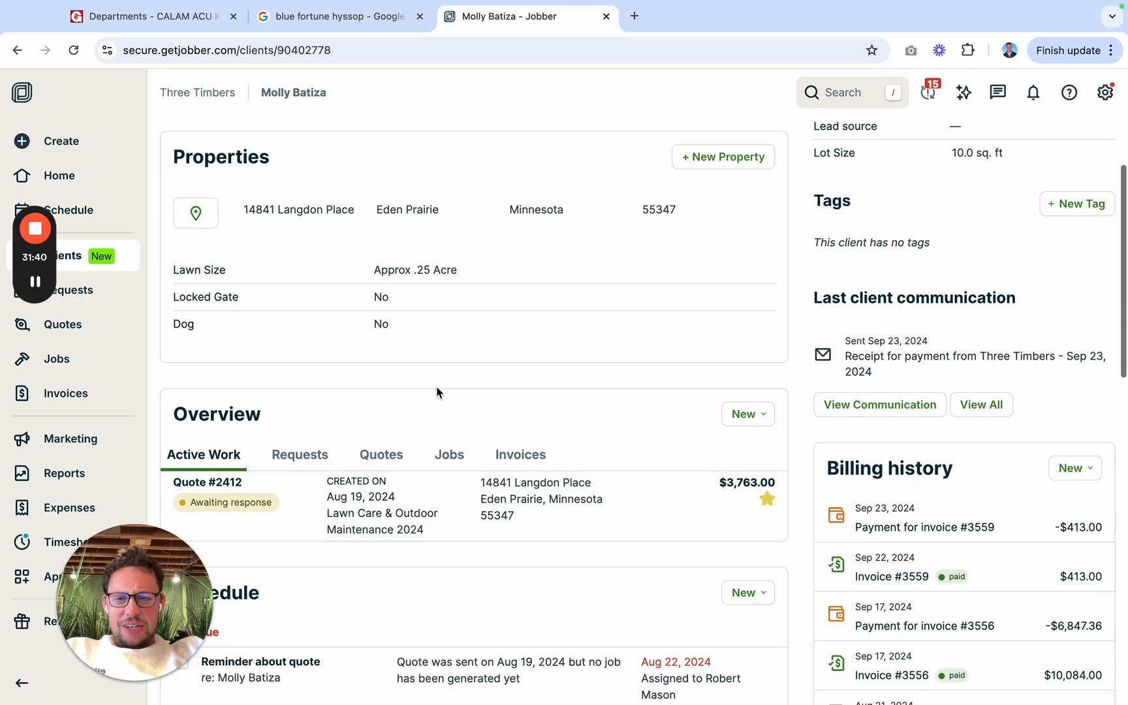
# Step: Open the past client's Sod + Patio + Additional Work quote and copy its patio material lines from Cheswick Dimensions Pavers through Polymeric Sand
pyautogui.click(380, 455)
pyautogui.scroll(-2, 381, 455)
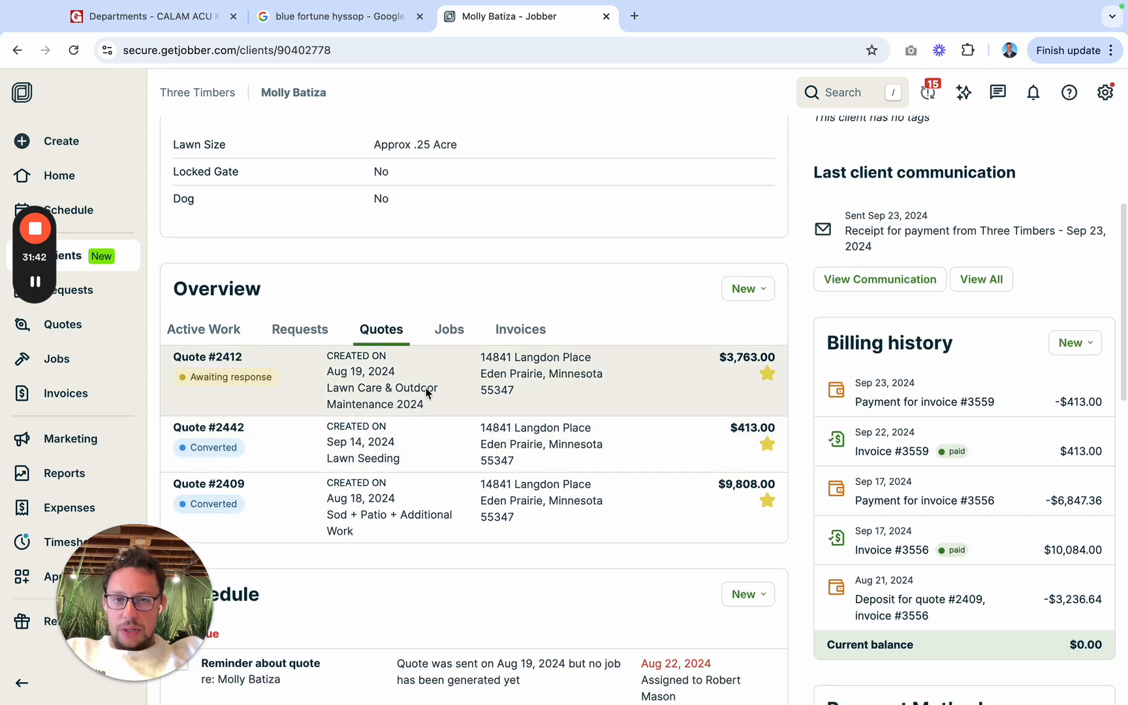
pyautogui.click(459, 496)
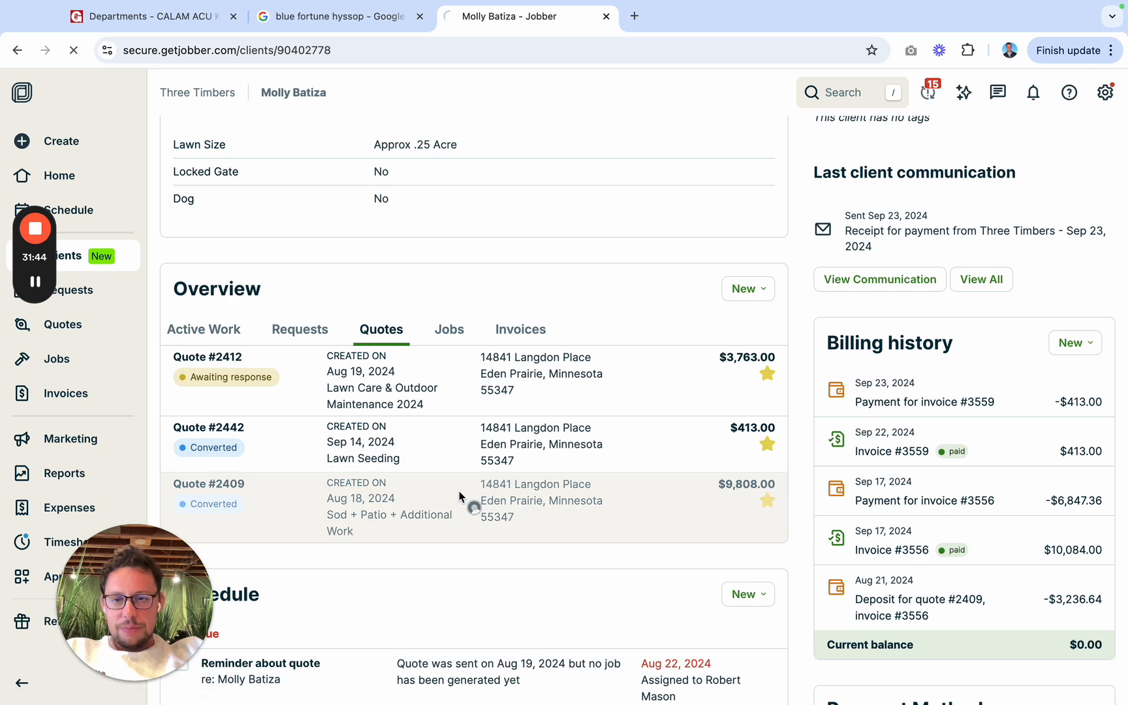
pyautogui.scroll(-10, 499, 408)
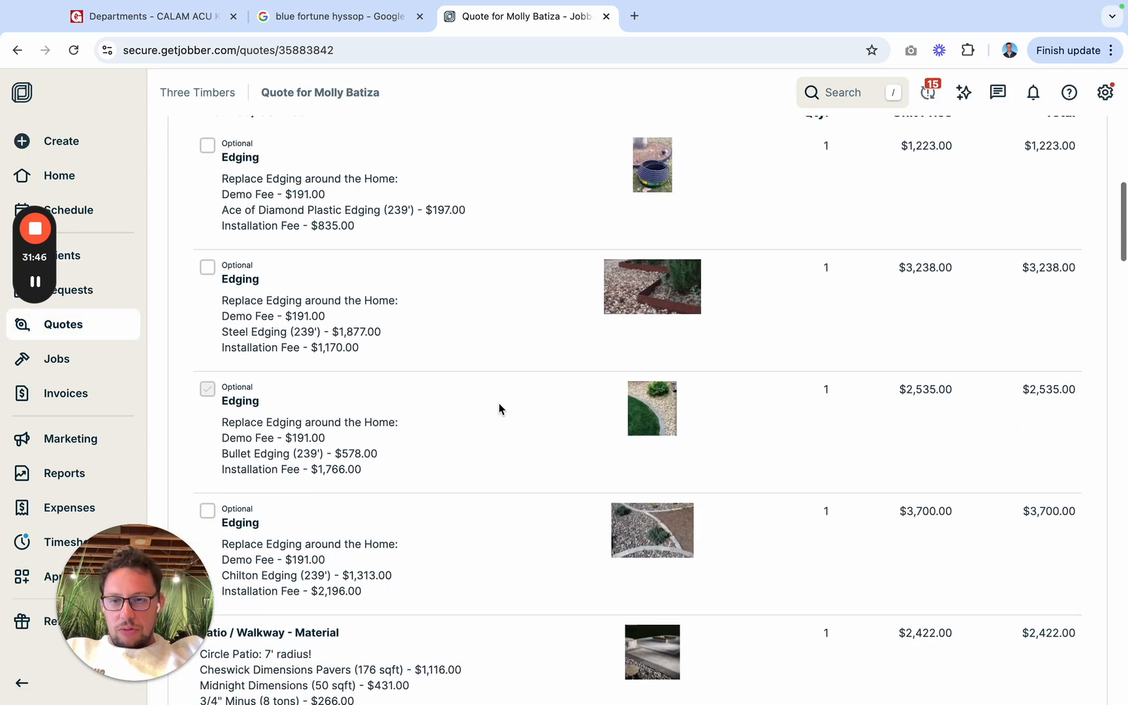
pyautogui.scroll(-5, 499, 408)
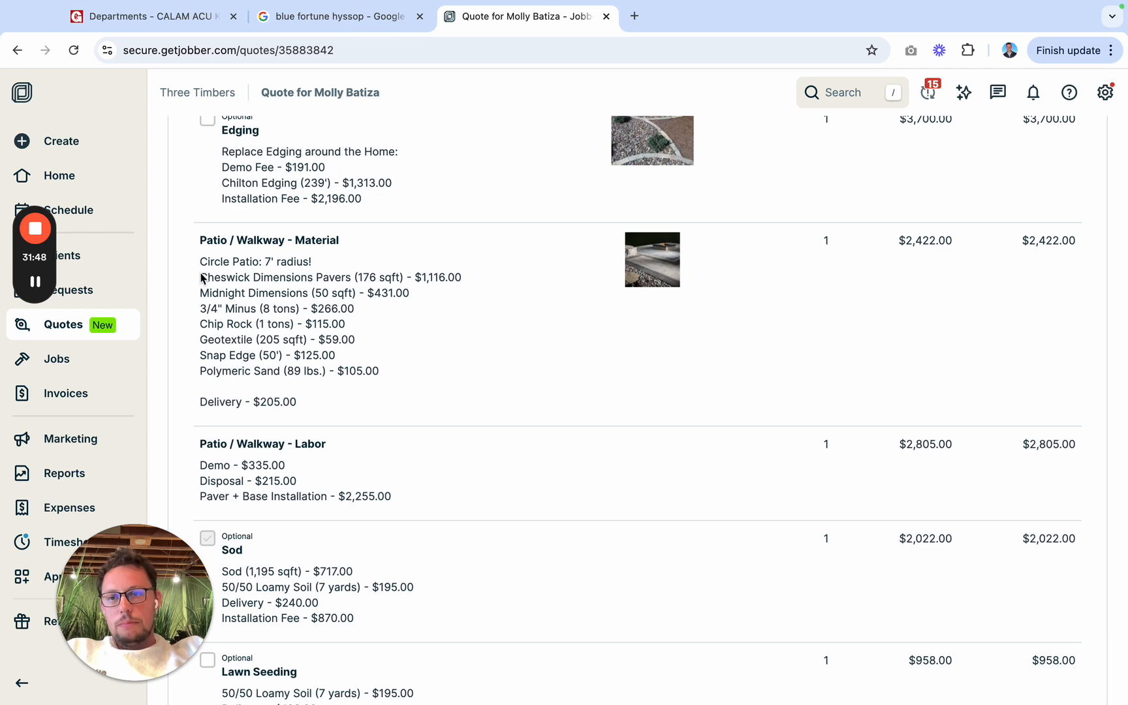
pyautogui.moveTo(201, 277); pyautogui.dragTo(395, 378)
pyautogui.press('super+c')
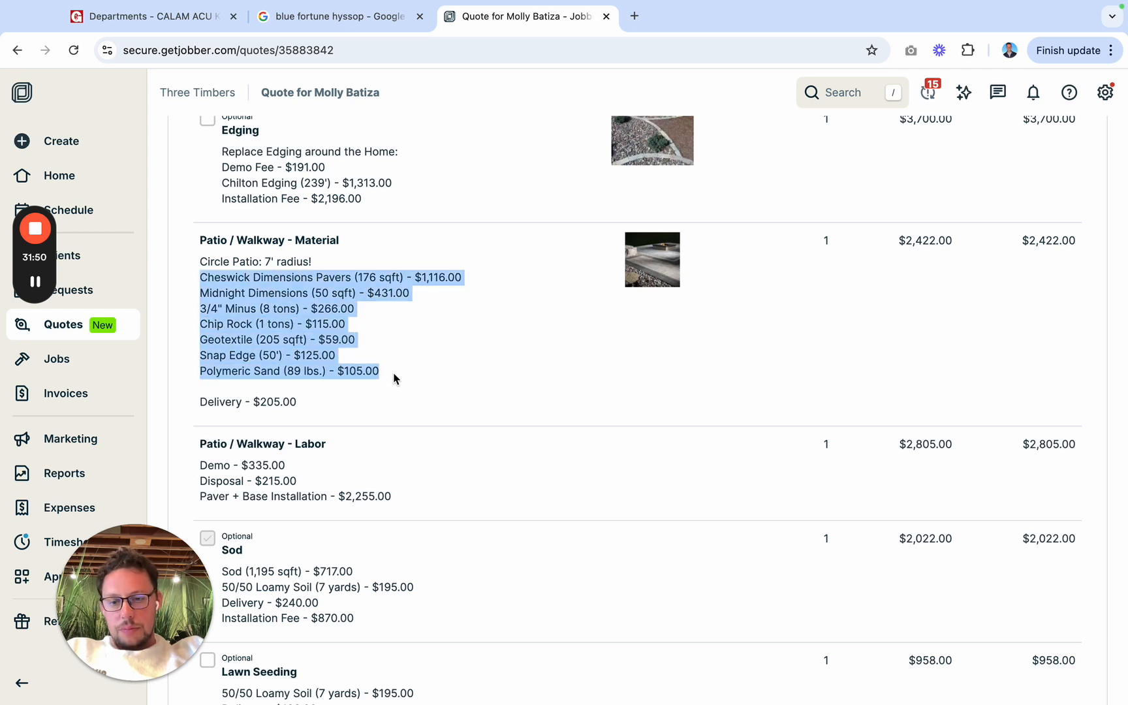
# Step: Replace the Patio / Walkway description in the new quote with the copied material lines, including the leftover Onyx text
pyautogui.hotkey('ctrl', 'Left')
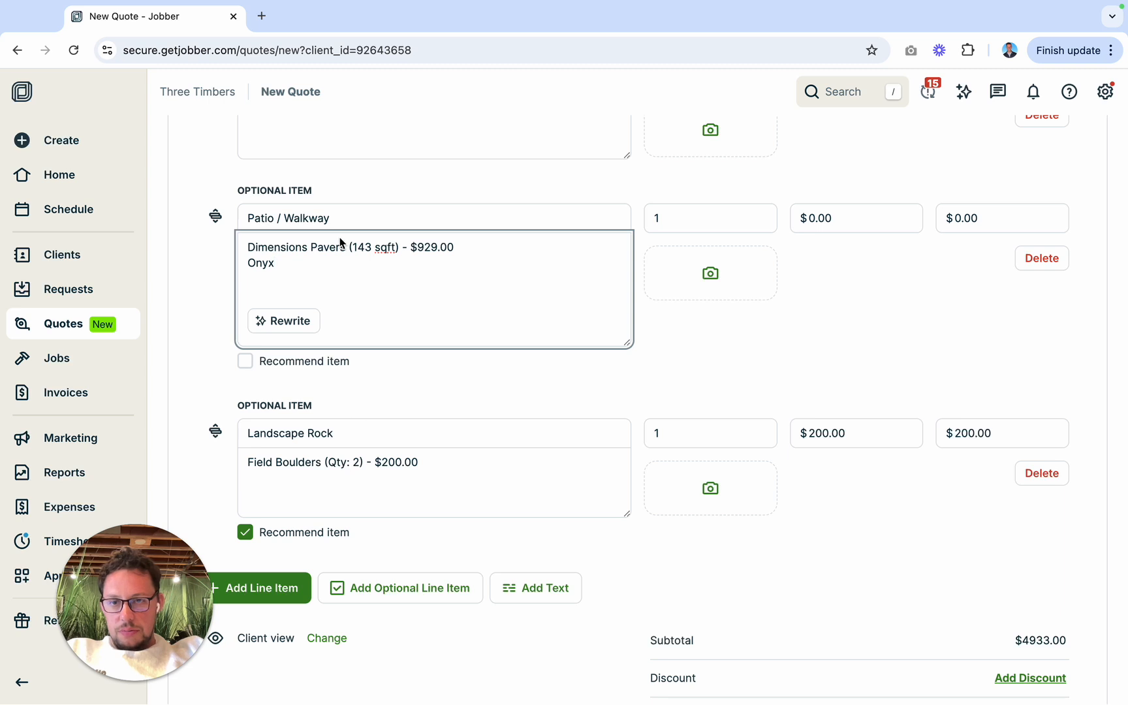
pyautogui.tripleClick(340, 247)
pyautogui.hotkey('ctrl', 'v')
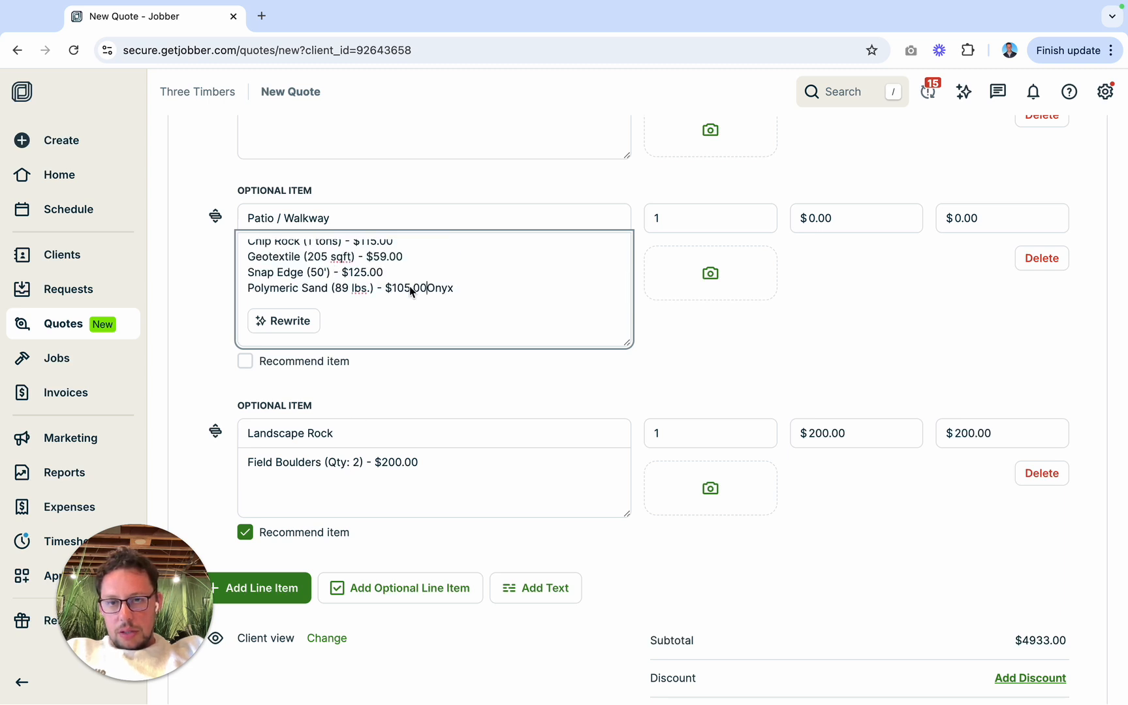
pyautogui.scroll(-2, 418, 268)
pyautogui.moveTo(474, 176); pyautogui.dragTo(225, 98)
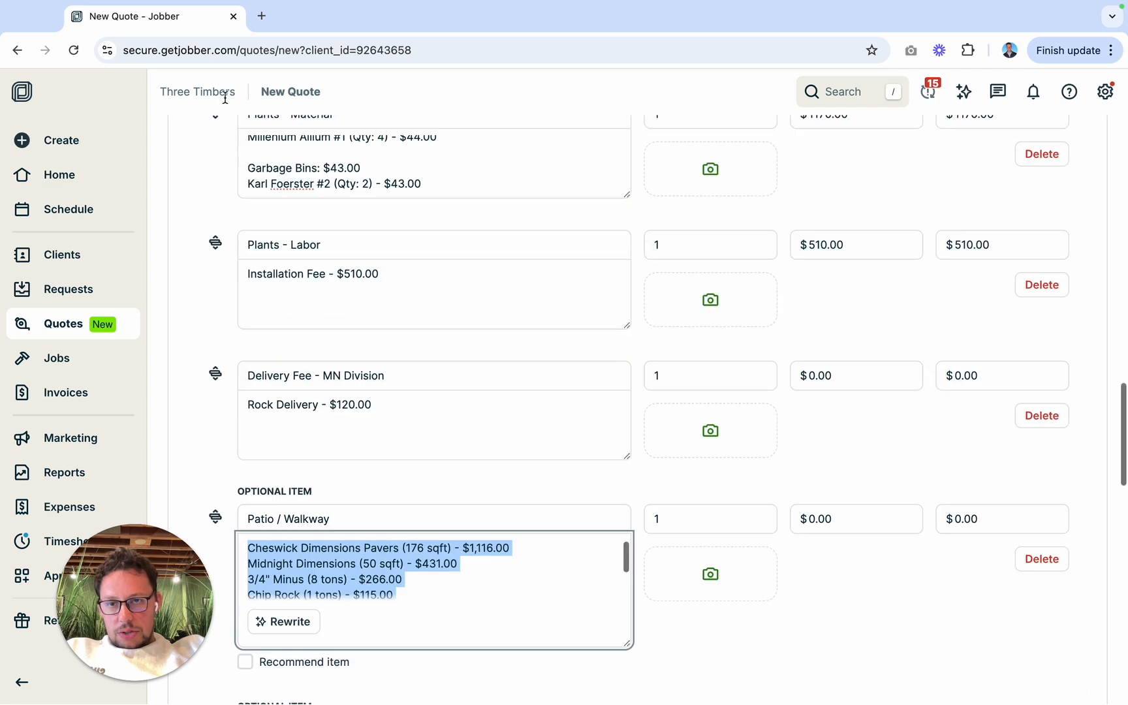
pyautogui.press('super+v')
pyautogui.scroll(2, 366, 565)
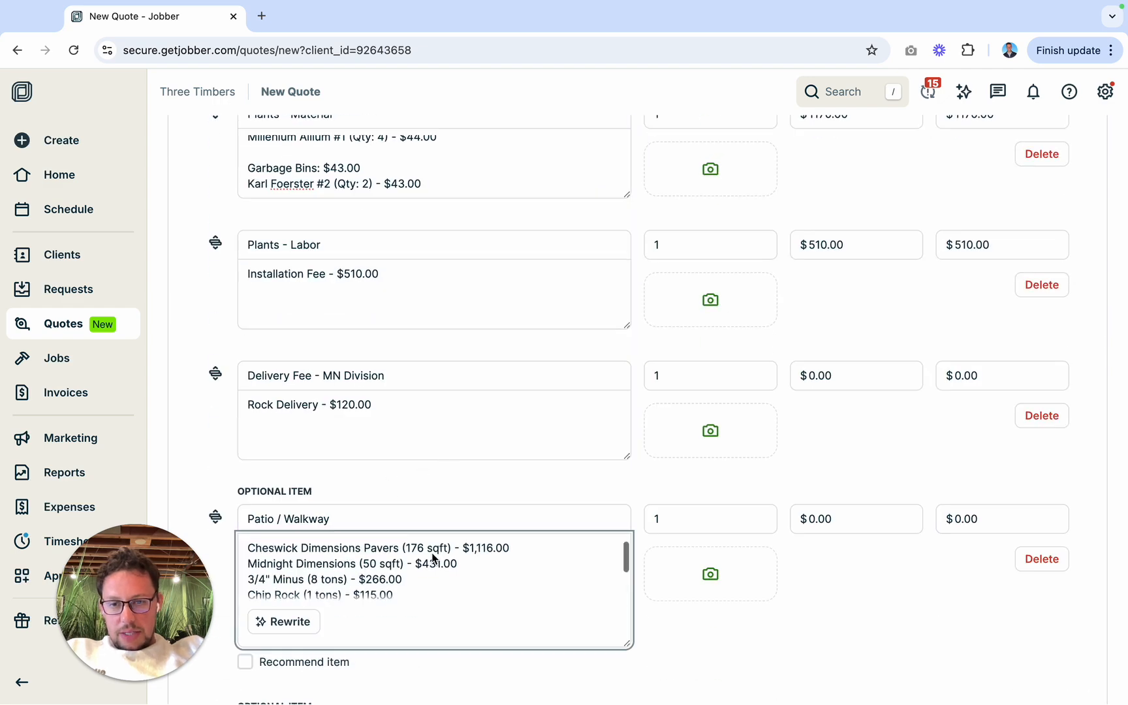
# Step: Set the Cheswick Dimensions Pavers entry to 143 sqft and $929.00, using the patio calculator's figures
pyautogui.write('143')
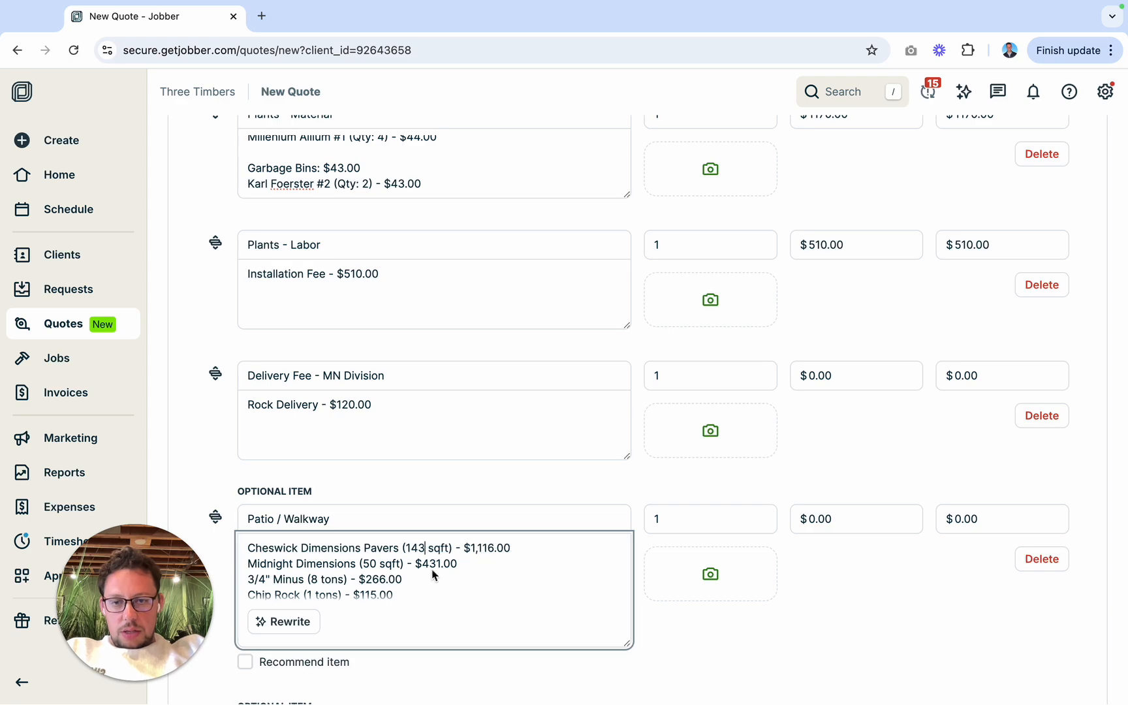
pyautogui.hotkey('ctrl', 'Left')
pyautogui.hotkey('ctrl', 'Right')
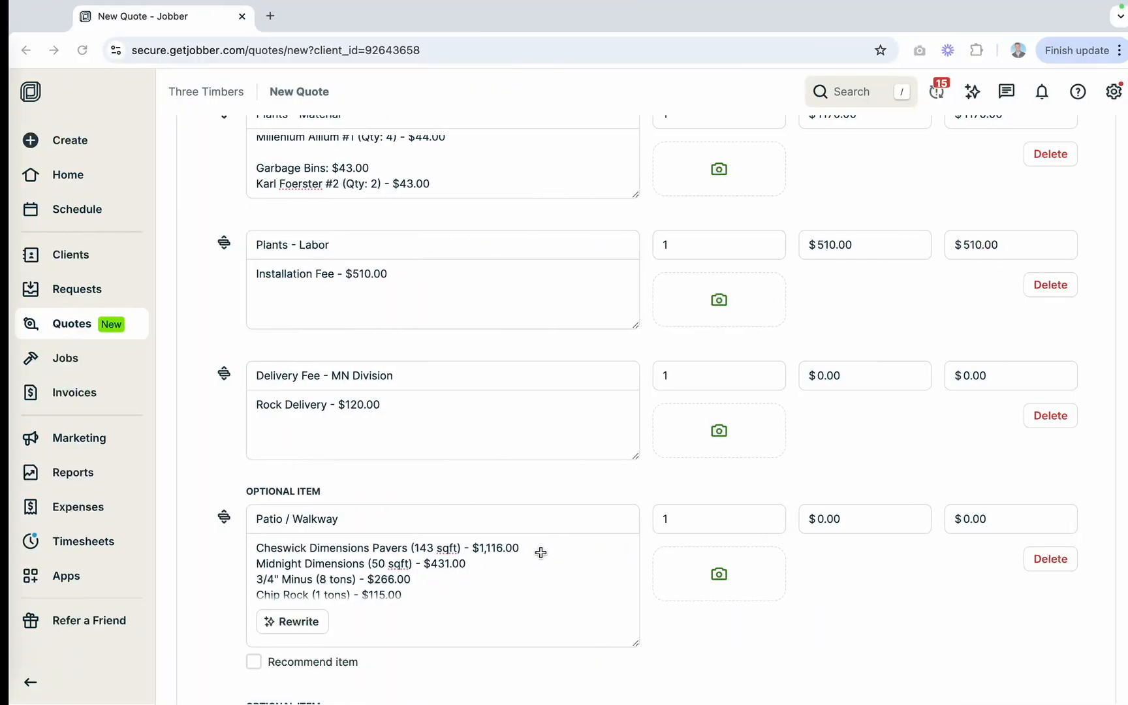
pyautogui.doubleClick(495, 554)
pyautogui.write('929')
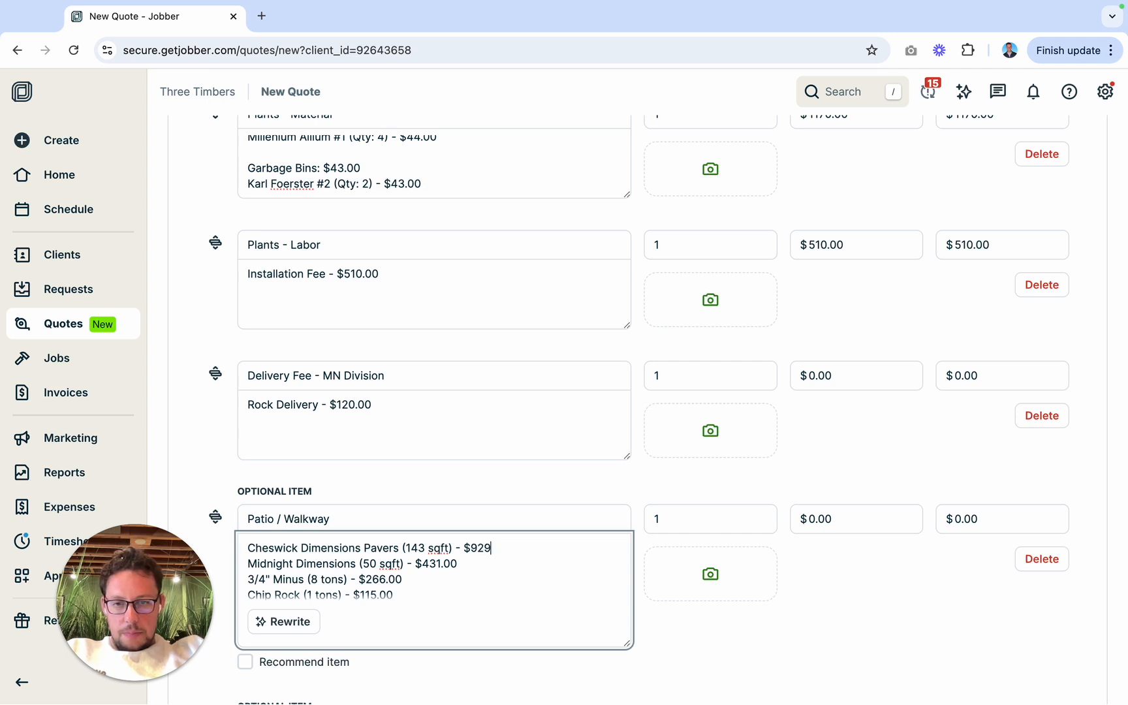
# Step: Set the Midnight Dimensions entry to 33 sqft and $171.00, using the calculator's Soldier Course amount and price
pyautogui.scroll(-2, 447, 556)
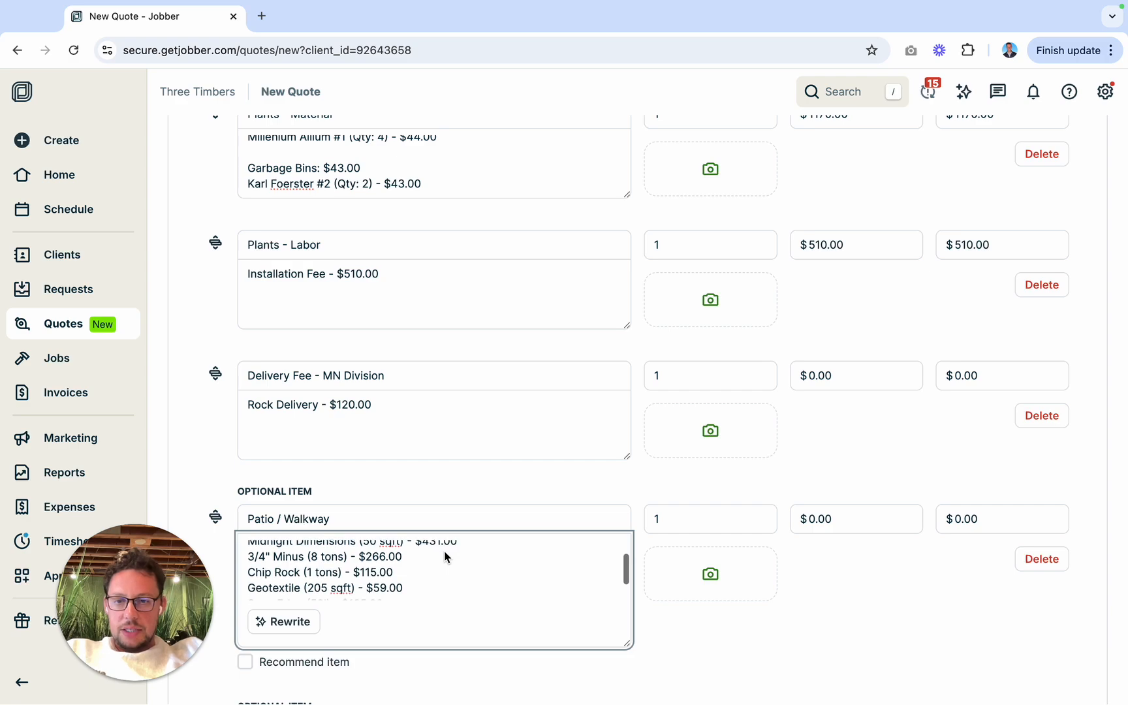
pyautogui.hotkey('ctrl', 'Left')
pyautogui.hotkey('ctrl', 'Right')
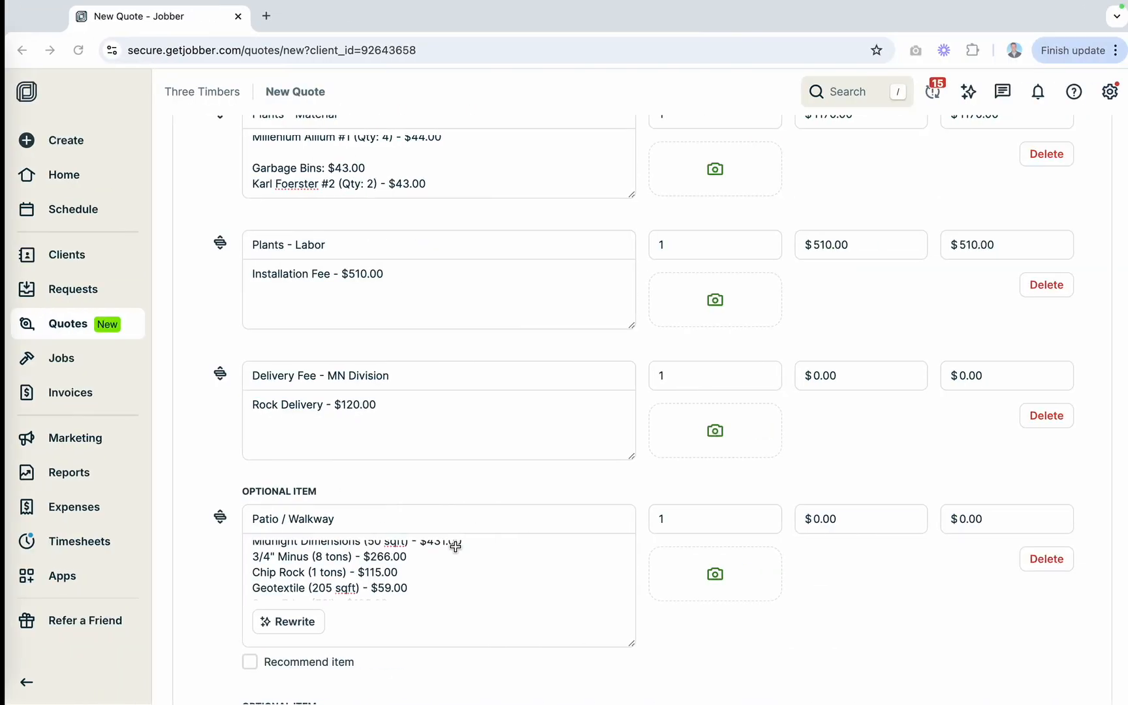
pyautogui.scroll(1, 433, 567)
pyautogui.doubleClick(369, 549)
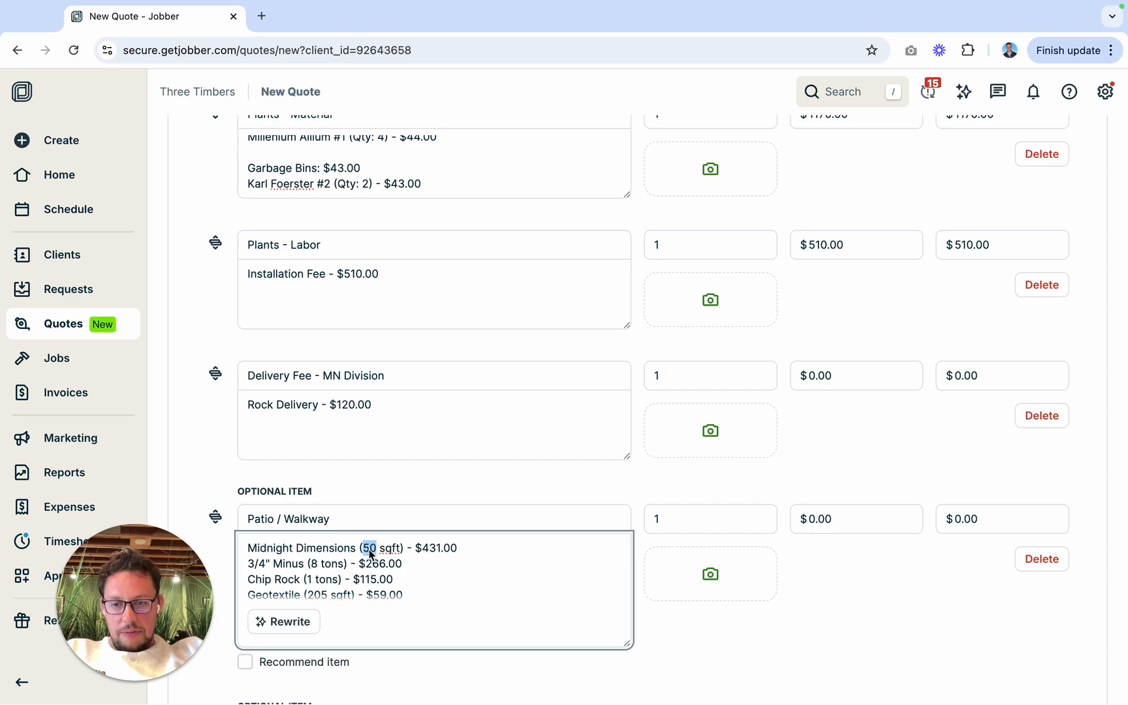
pyautogui.write('33')
pyautogui.doubleClick(443, 545)
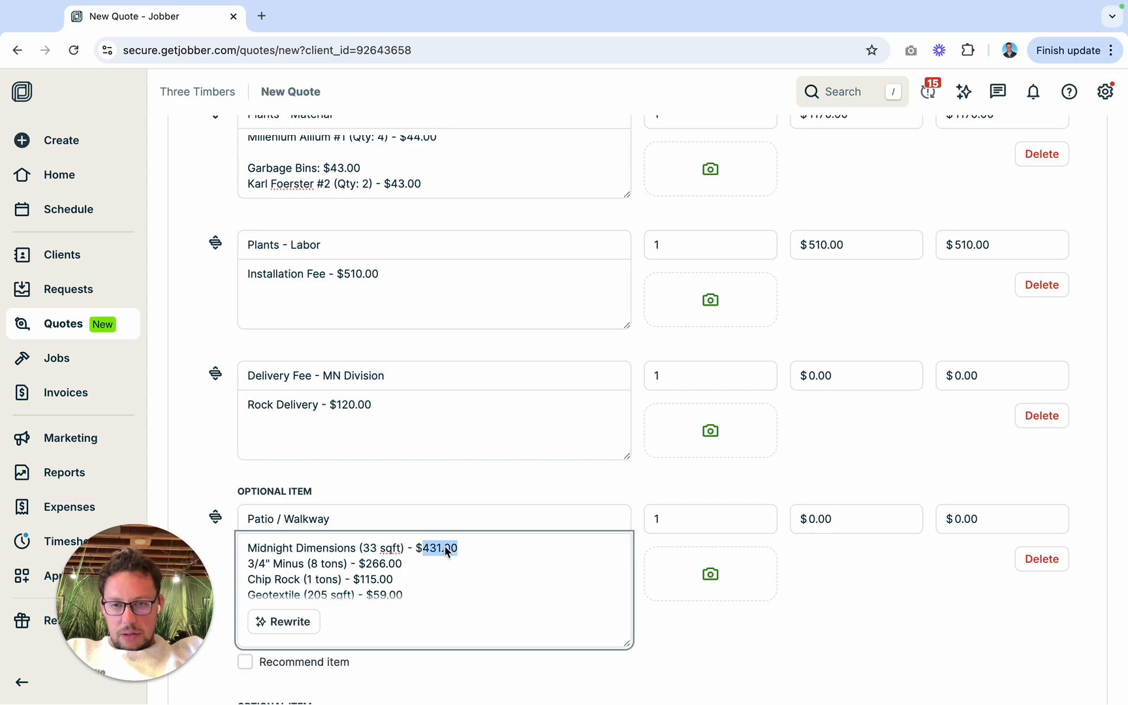
pyautogui.hotkey('ctrl', 'Left')
pyautogui.hotkey('ctrl', 'Right')
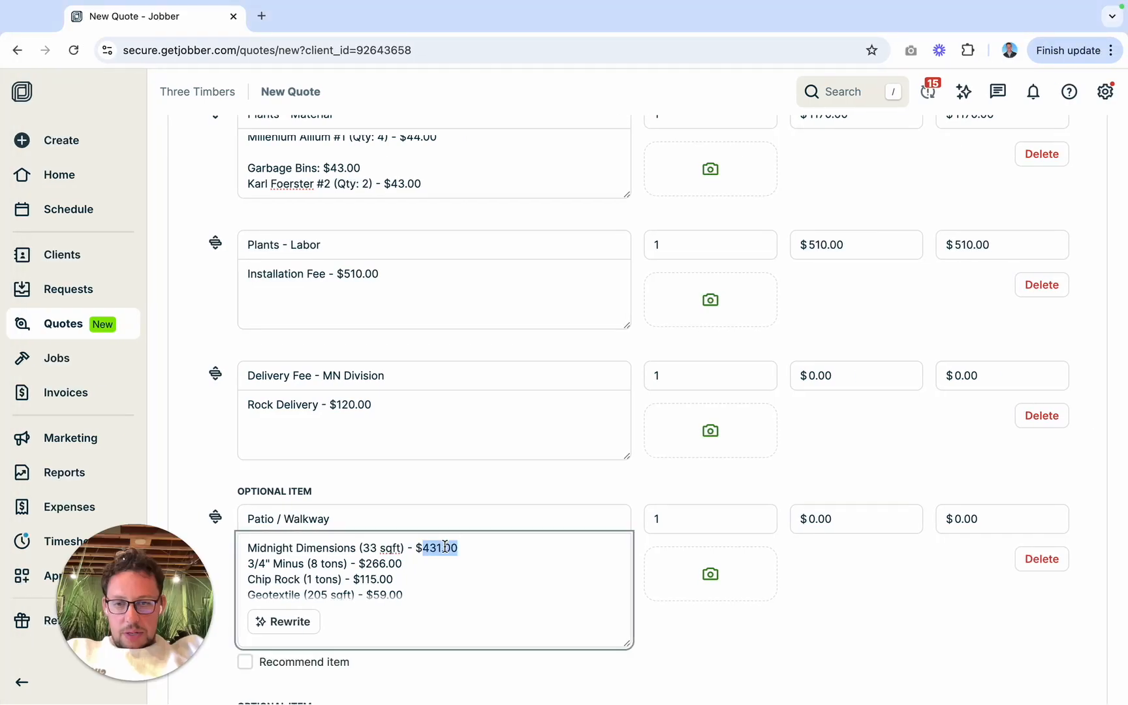
pyautogui.write('171')
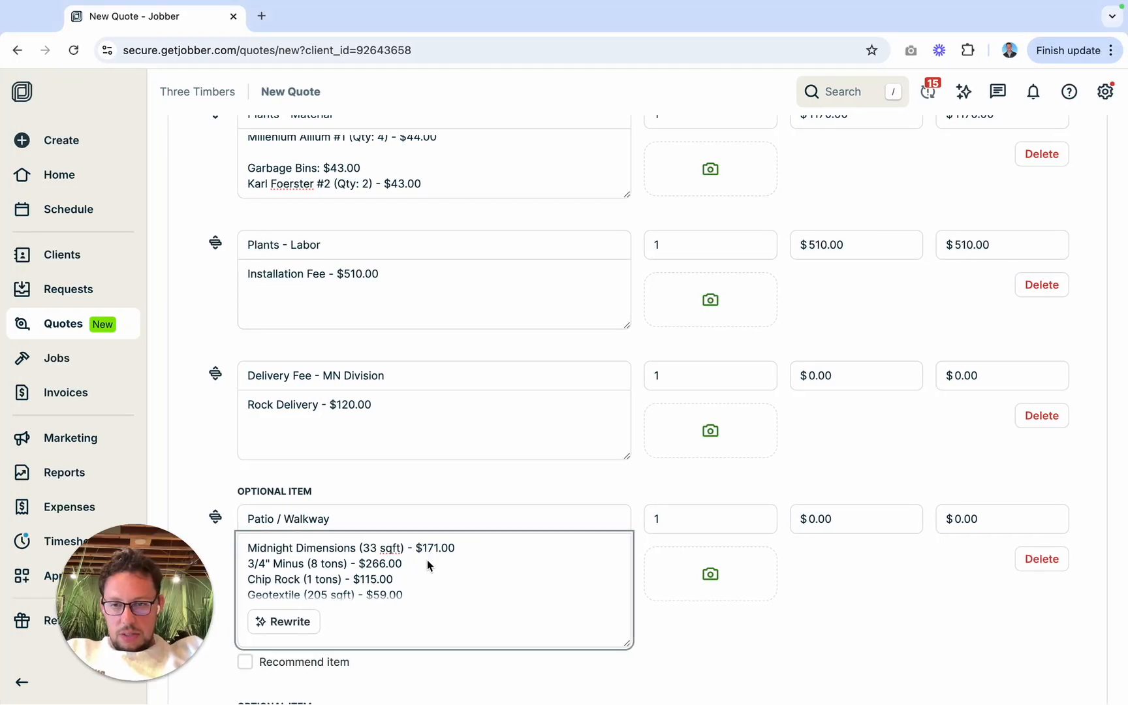
# Step: Check the calculator's material amounts and set the Chip Rock and 3/4" Minus quantities to 6 tons each
pyautogui.scroll(-2, 428, 564)
pyautogui.hotkey('ctrl', 'Left')
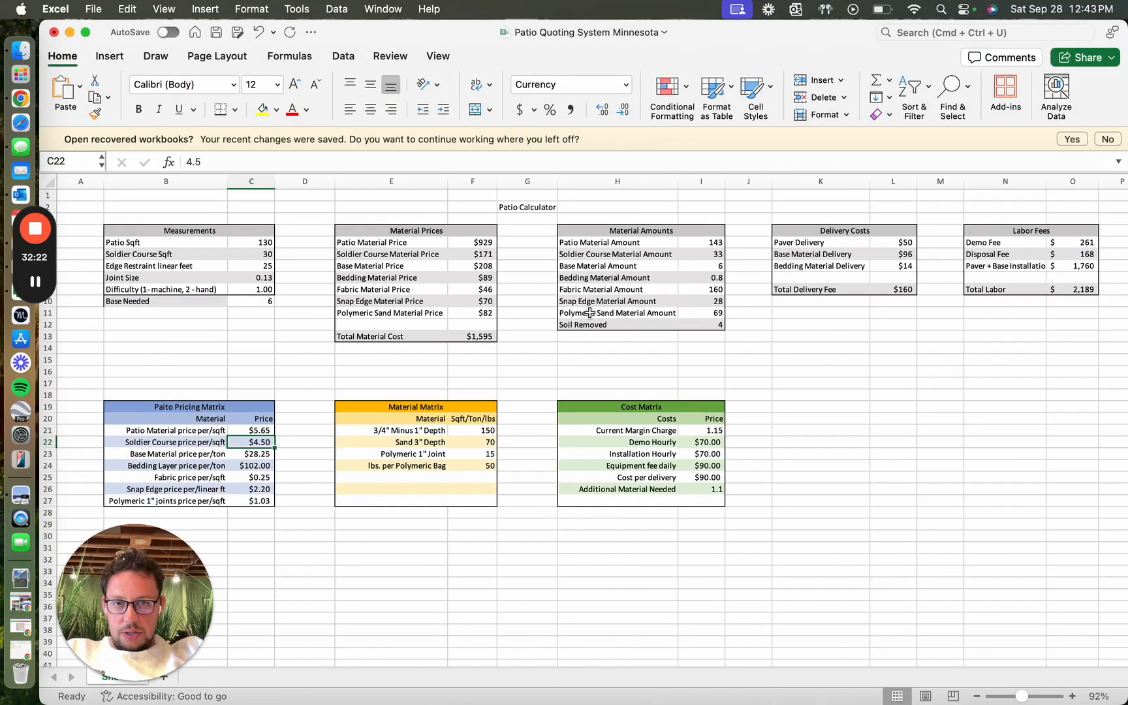
pyautogui.hotkey('ctrl', 'Right')
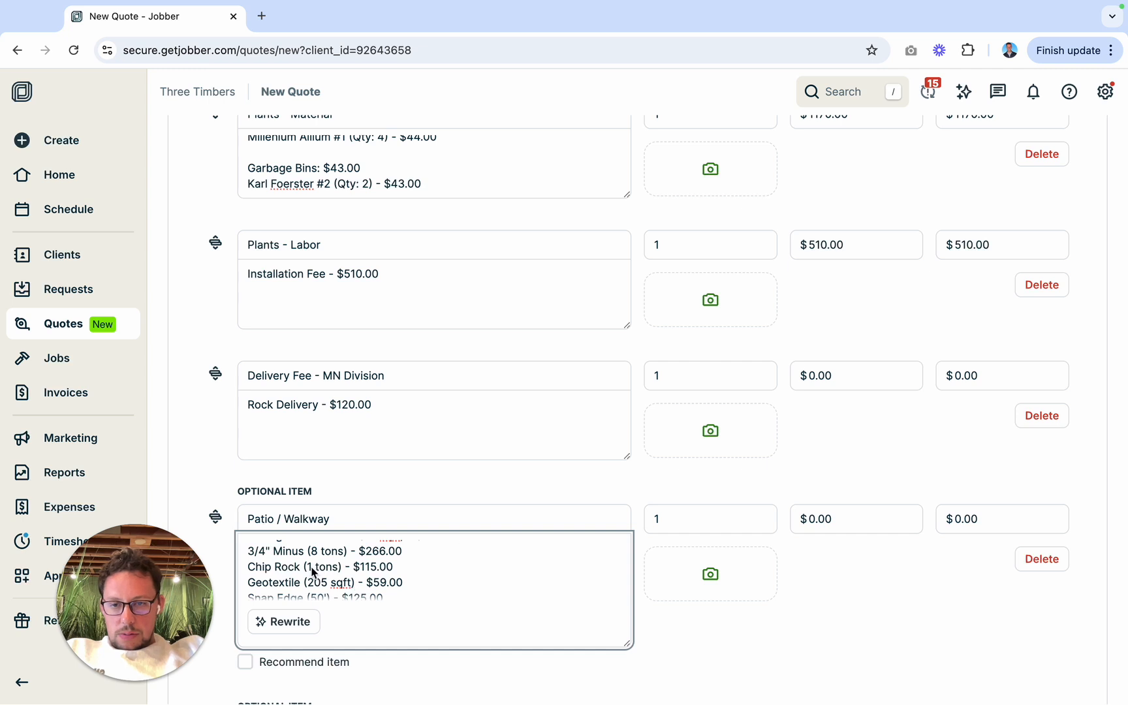
pyautogui.press('BackSpace')
pyautogui.write('6')
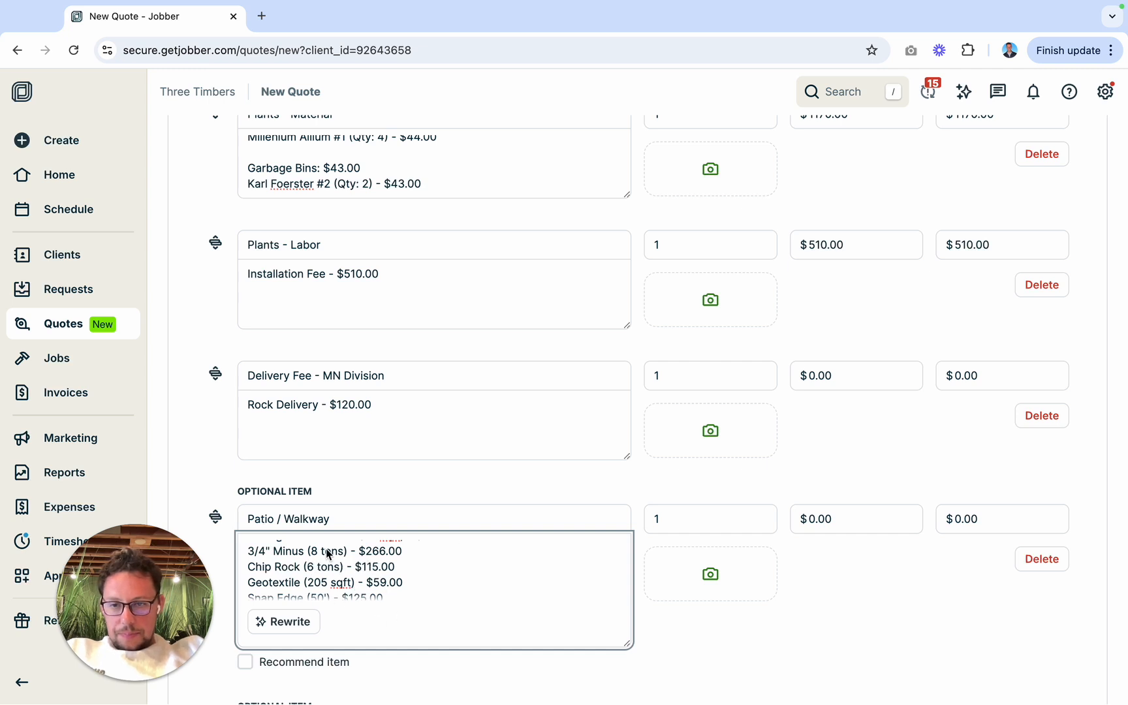
pyautogui.press('BackSpace')
pyautogui.write('6')
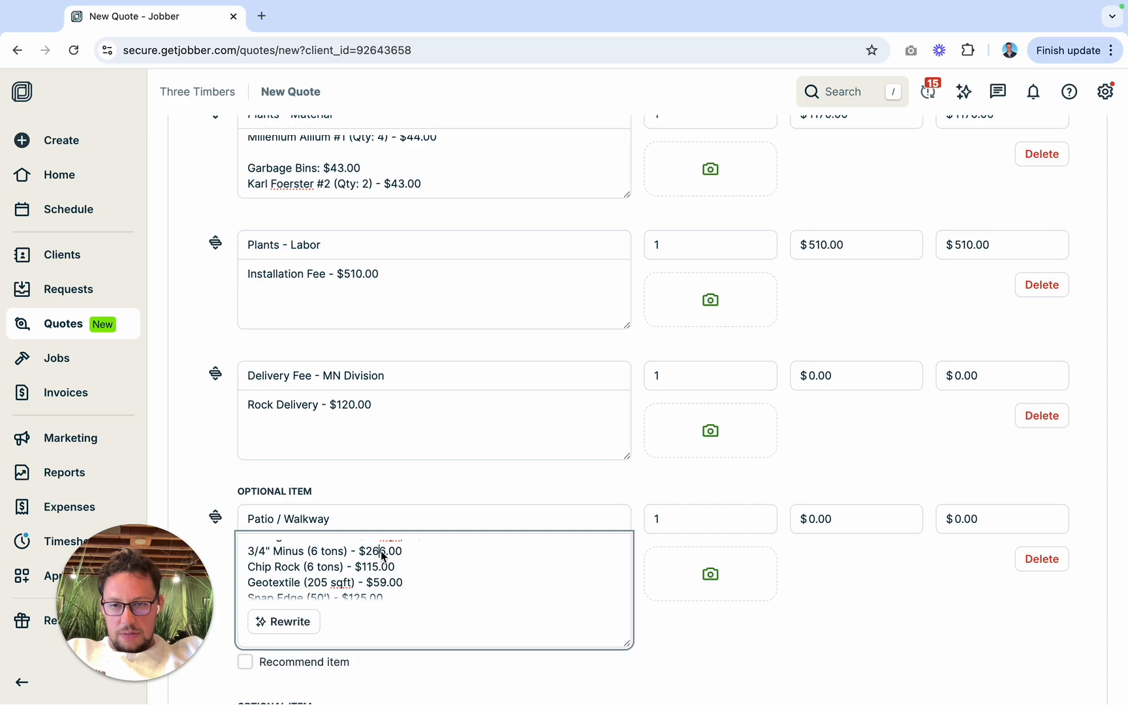
# Step: Consult the calculator's material prices and set the 3/4" Minus price to $171.00
pyautogui.hotkey('ctrl', 'Left')
pyautogui.hotkey('ctrl', 'Right')
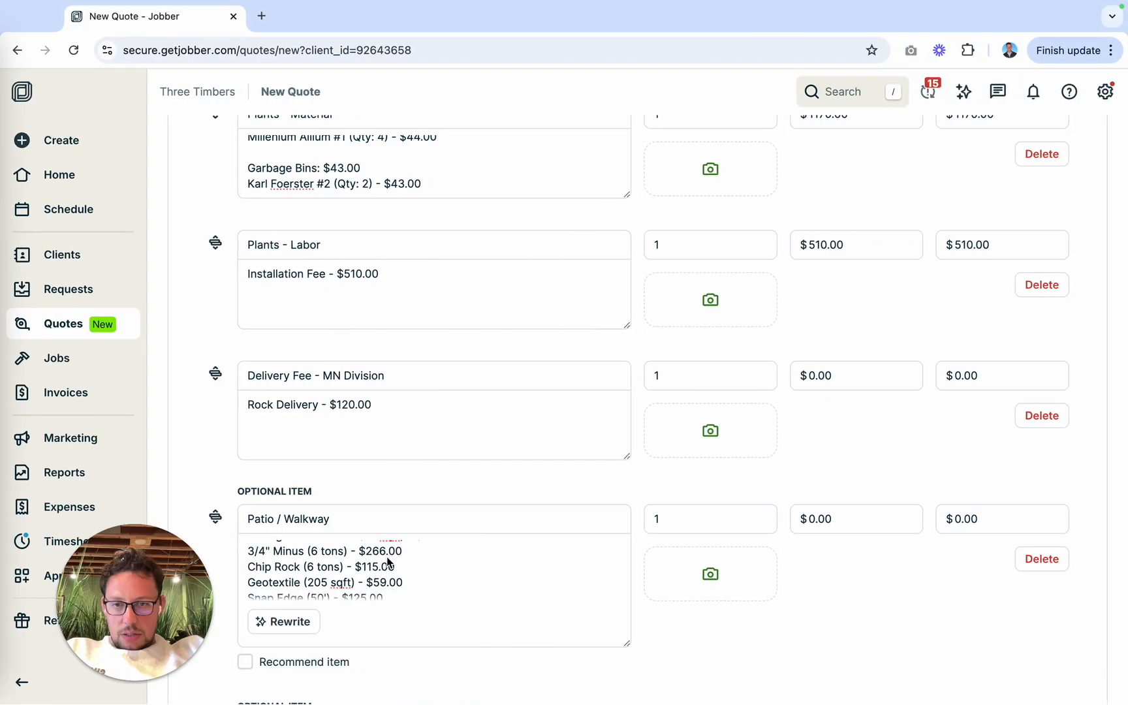
pyautogui.doubleClick(380, 550)
pyautogui.write('171')
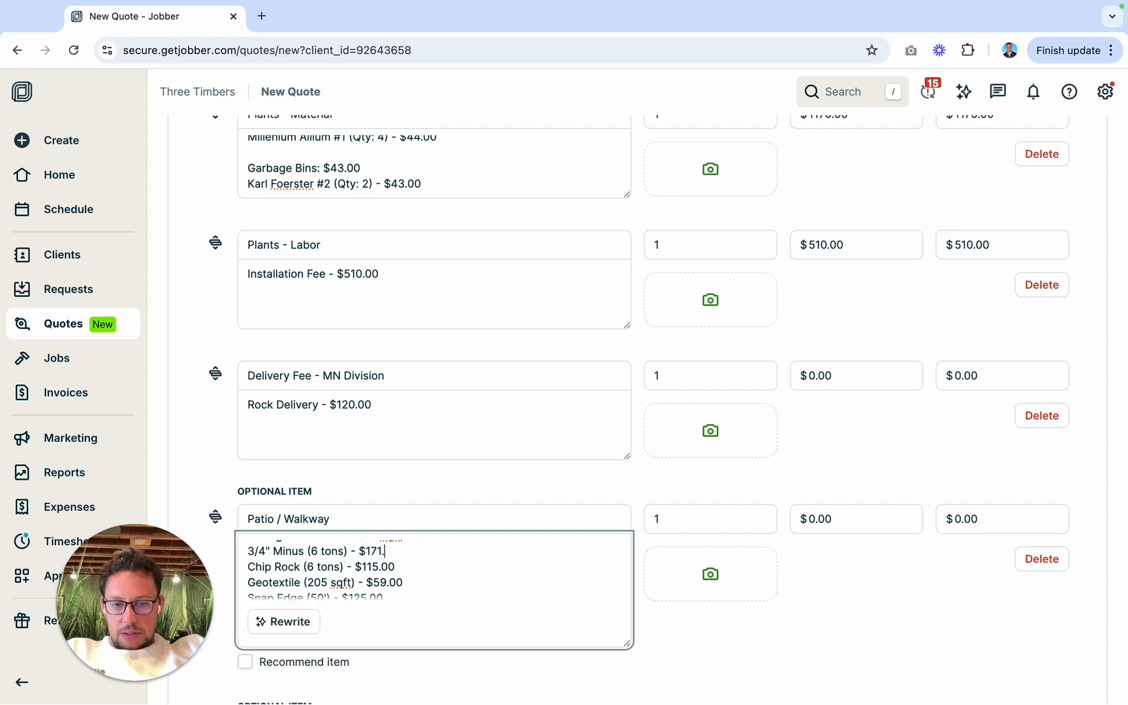
# Step: Set the Chip Rock entry to 1 ton and $89.00, consulting the calculator's Bedding Material figures
pyautogui.hotkey('ctrl', 'Left')
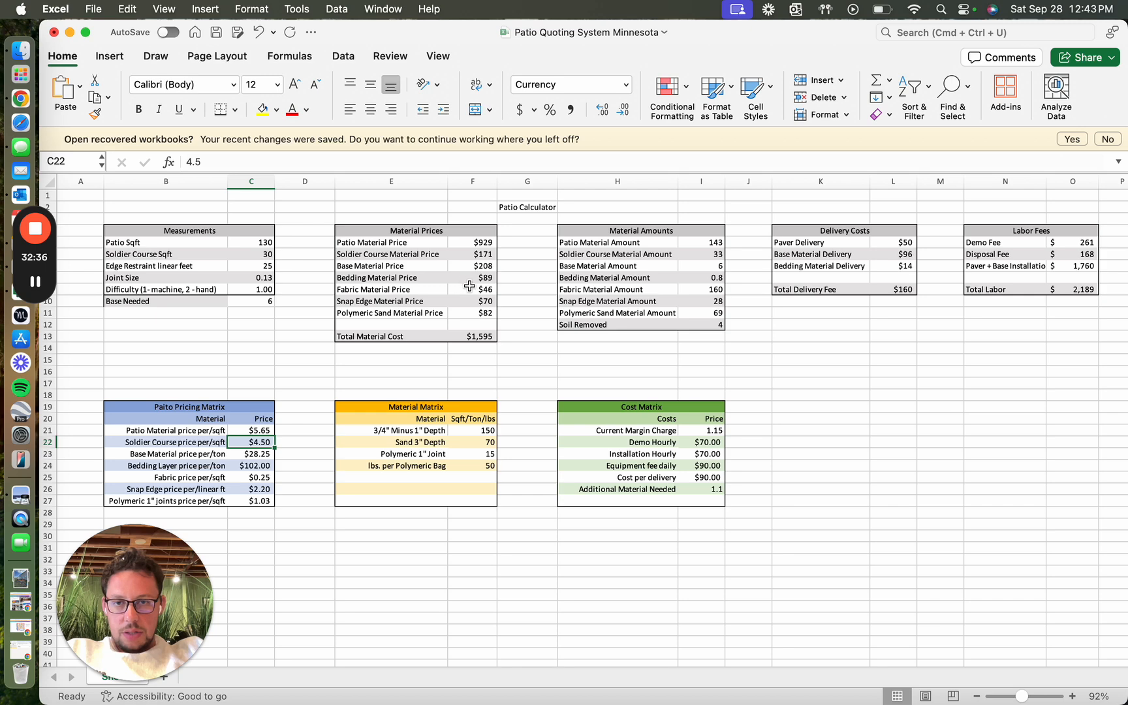
pyautogui.hotkey('ctrl', 'Right')
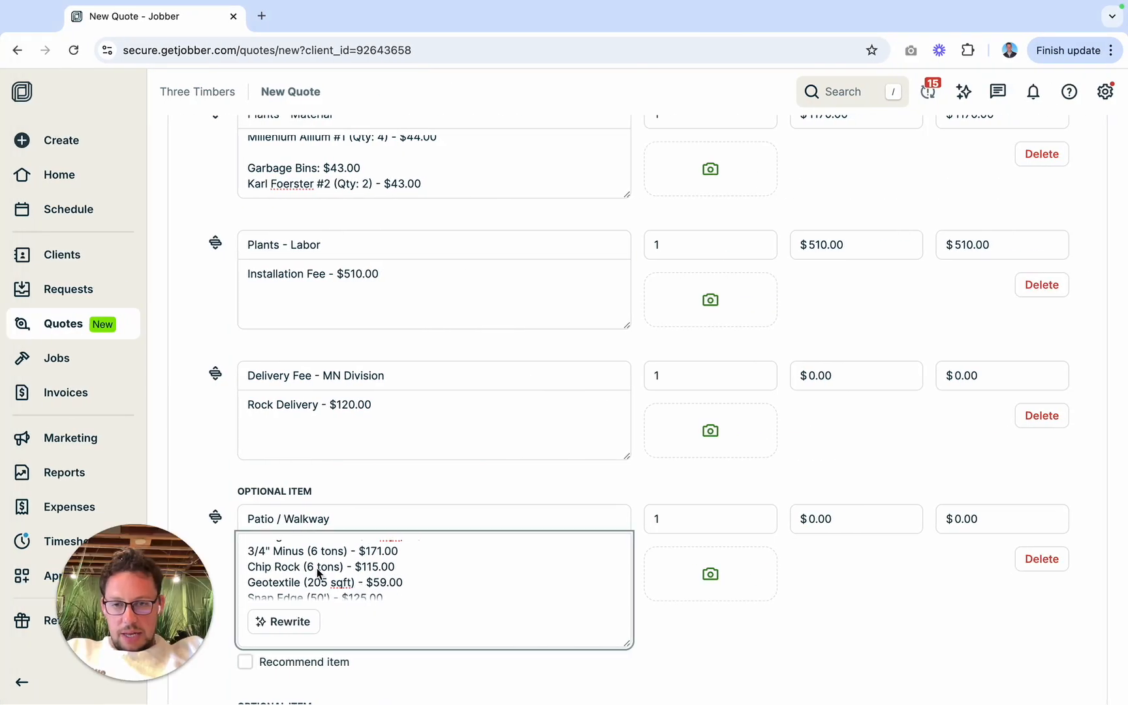
pyautogui.click(317, 568)
pyautogui.press('BackSpace')
pyautogui.write('1')
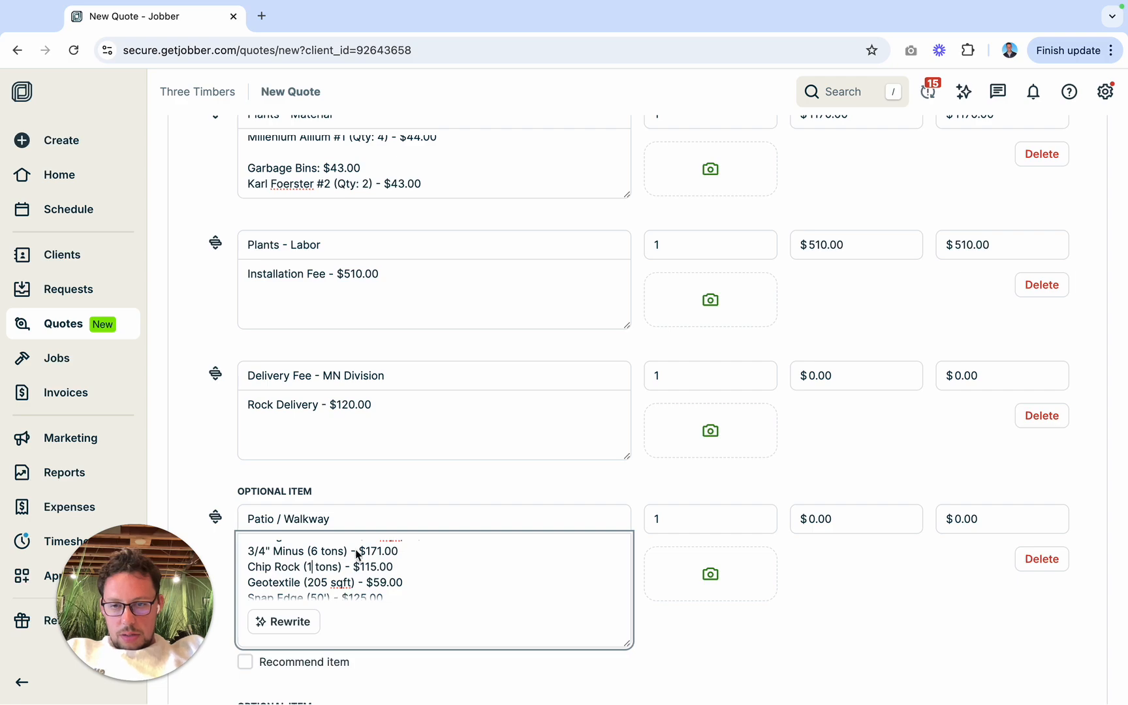
pyautogui.doubleClick(375, 567)
pyautogui.hotkey('ctrl', 'Left')
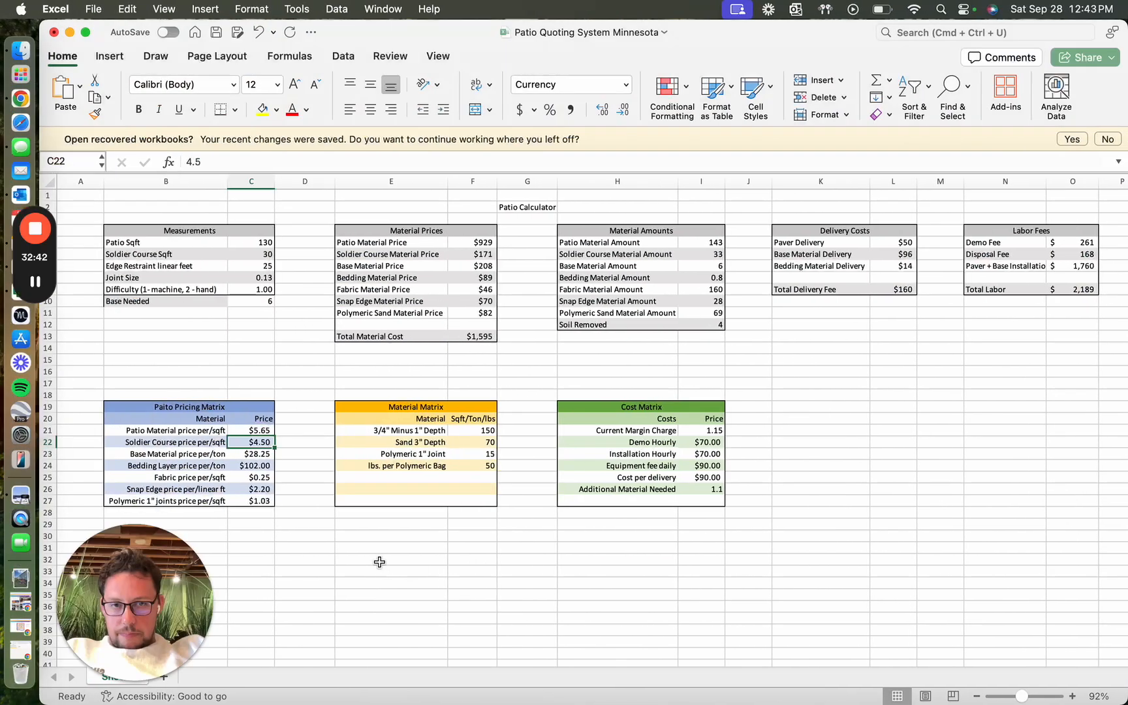
pyautogui.hotkey('ctrl', 'Right')
pyautogui.write('8')
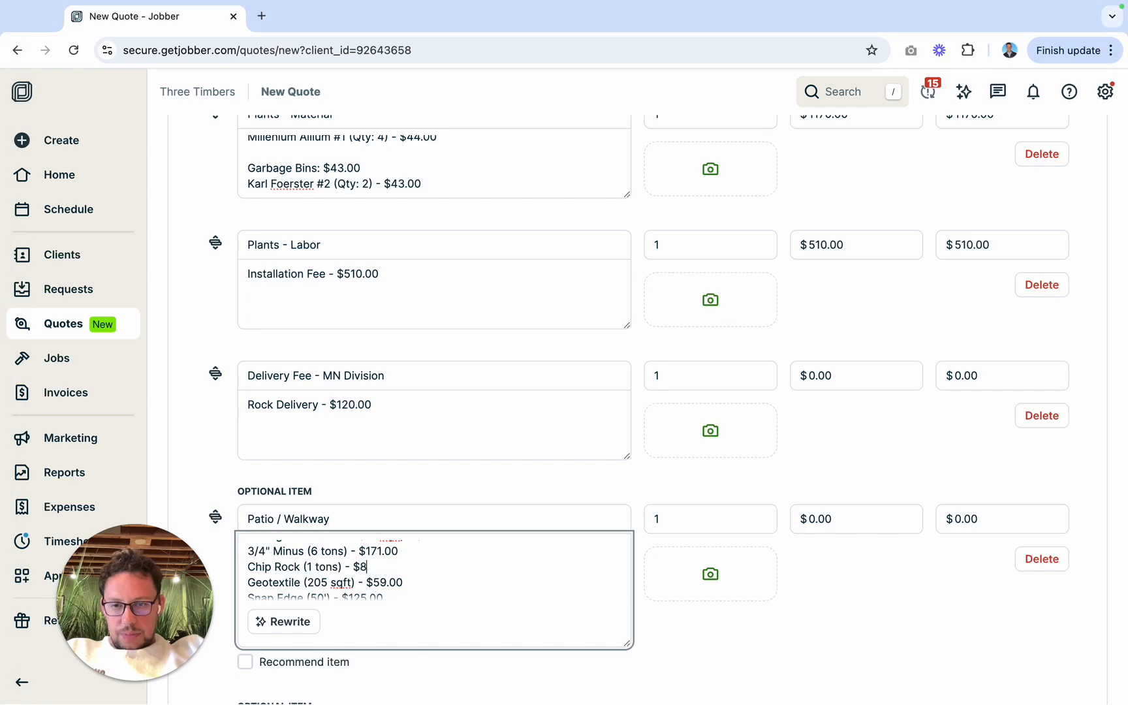
pyautogui.write('9.00')
# Step: Set the Geotextile entry to 160 sqft and $46.00, using the calculator's fabric material amount and price
pyautogui.scroll(-2, 387, 564)
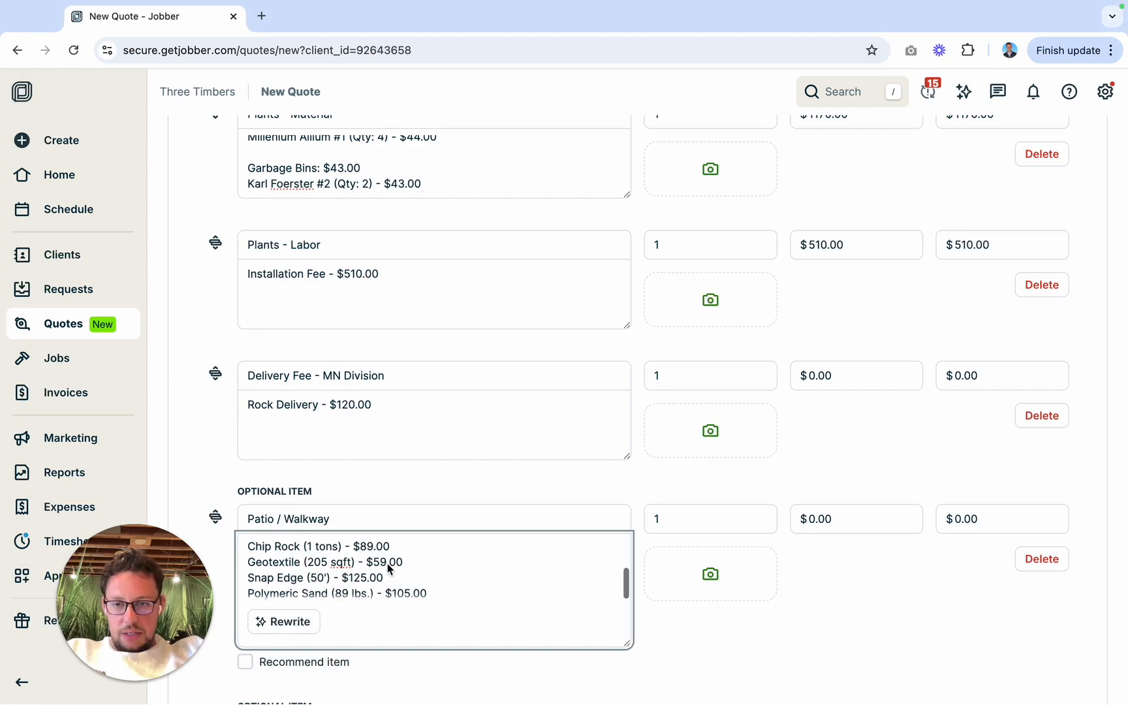
pyautogui.hotkey('ctrl', 'Left')
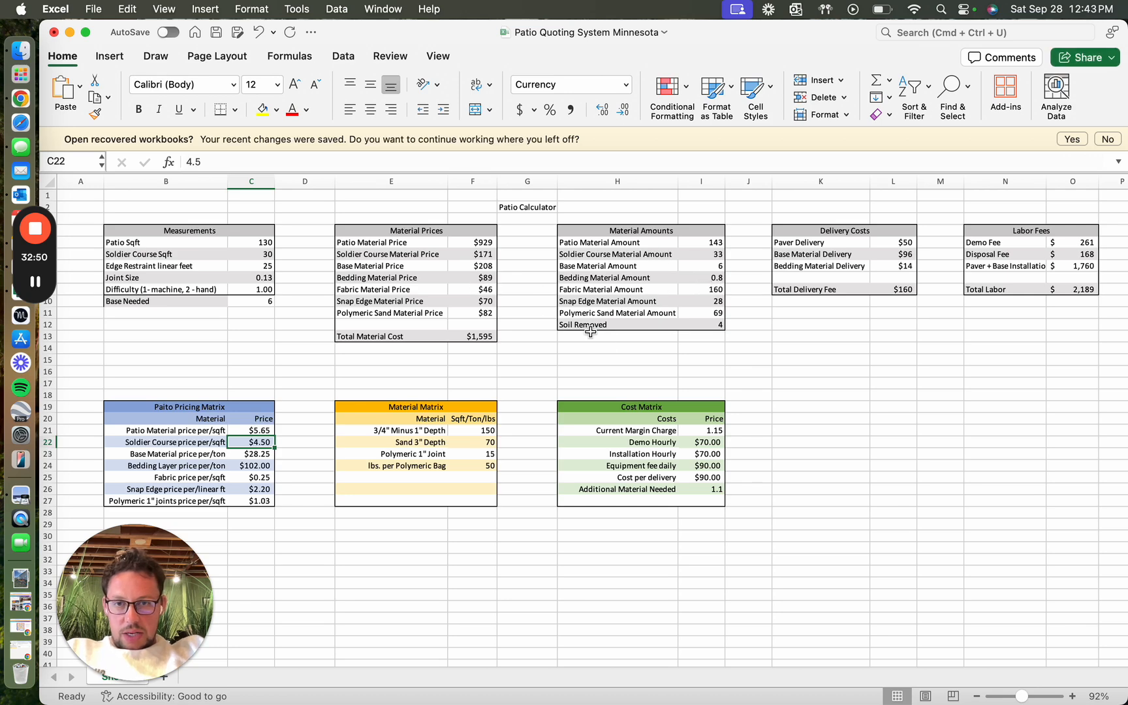
pyautogui.hotkey('ctrl', 'Right')
pyautogui.hotkey('ctrl', 'Left')
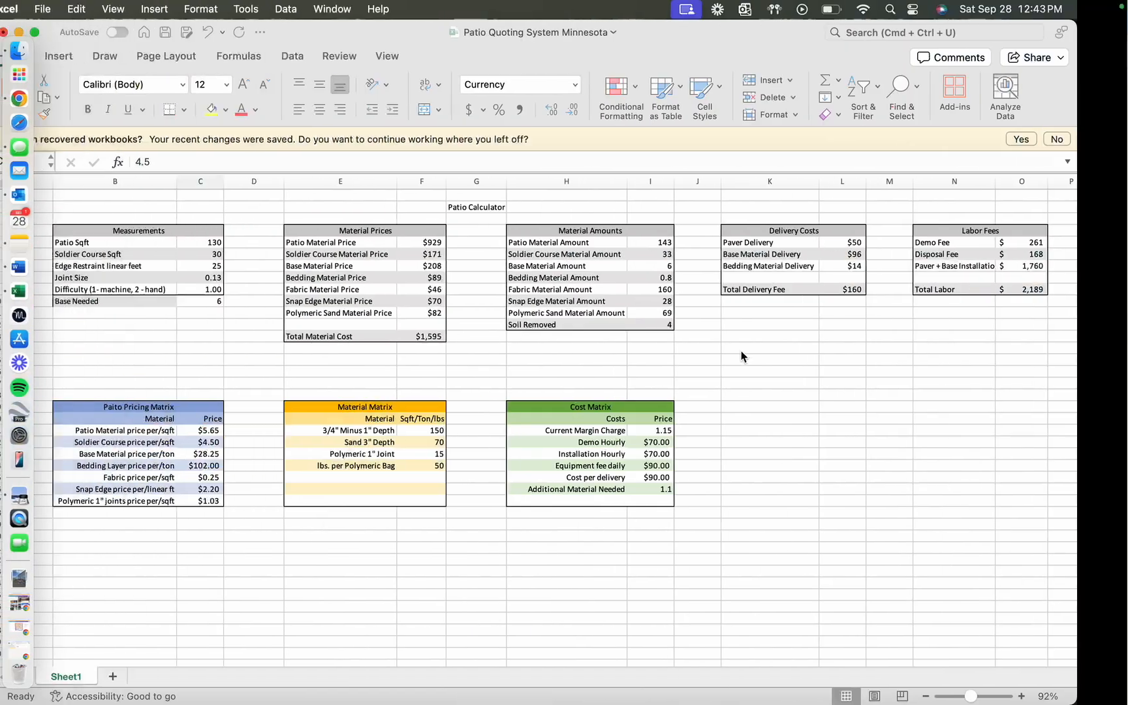
pyautogui.hotkey('ctrl', 'Right')
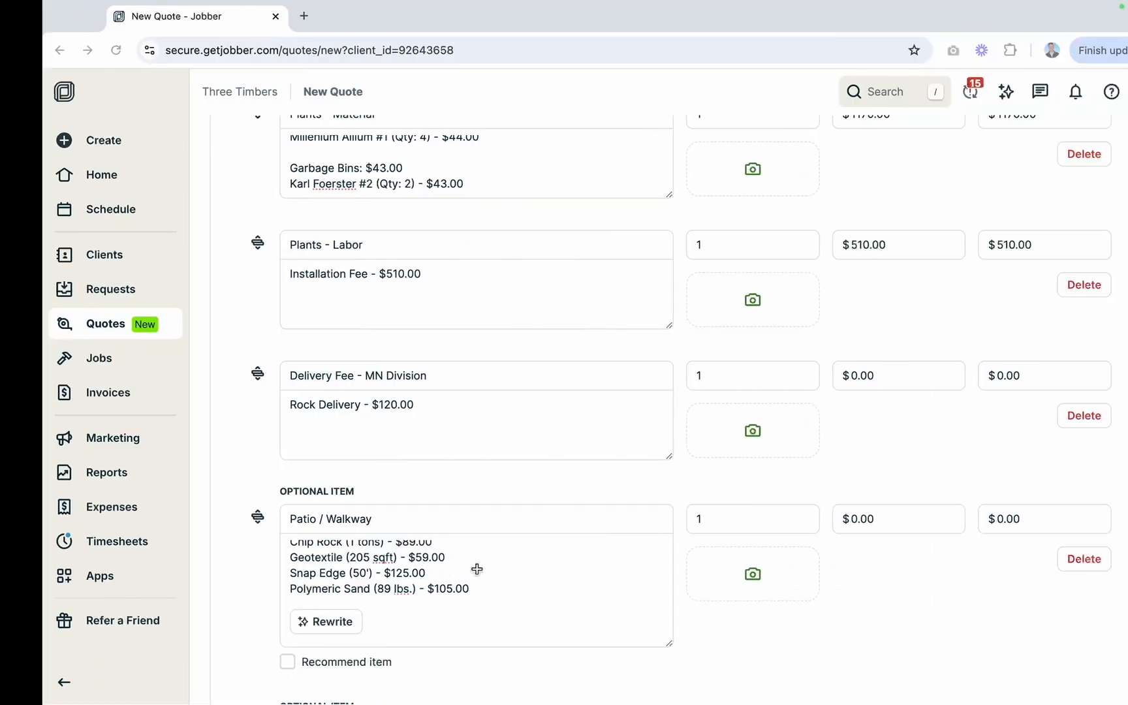
pyautogui.doubleClick(317, 558)
pyautogui.write('160')
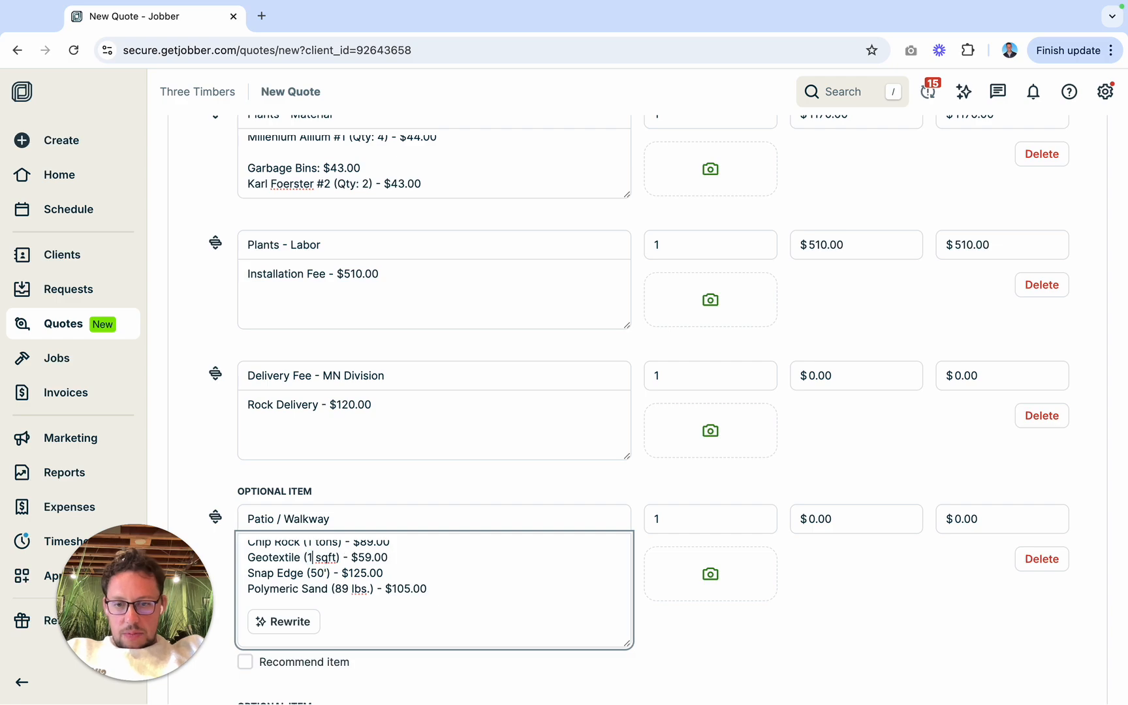
pyautogui.hotkey('ctrl', 'Left')
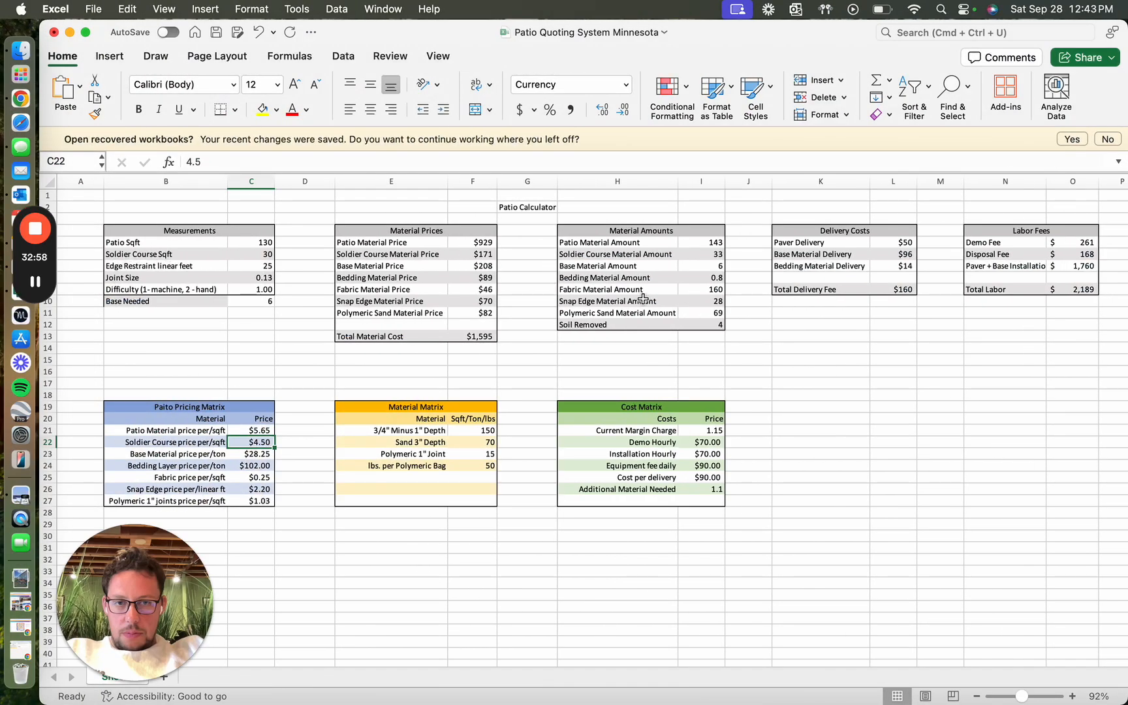
pyautogui.hotkey('ctrl', 'Right')
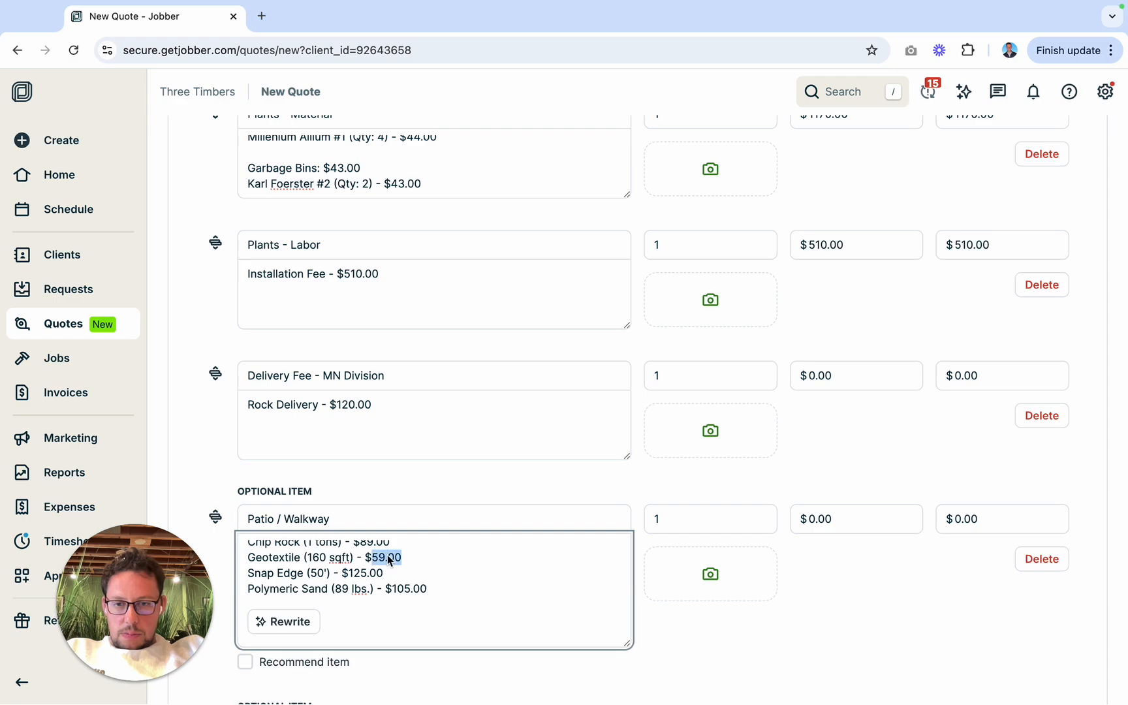
pyautogui.write('46')
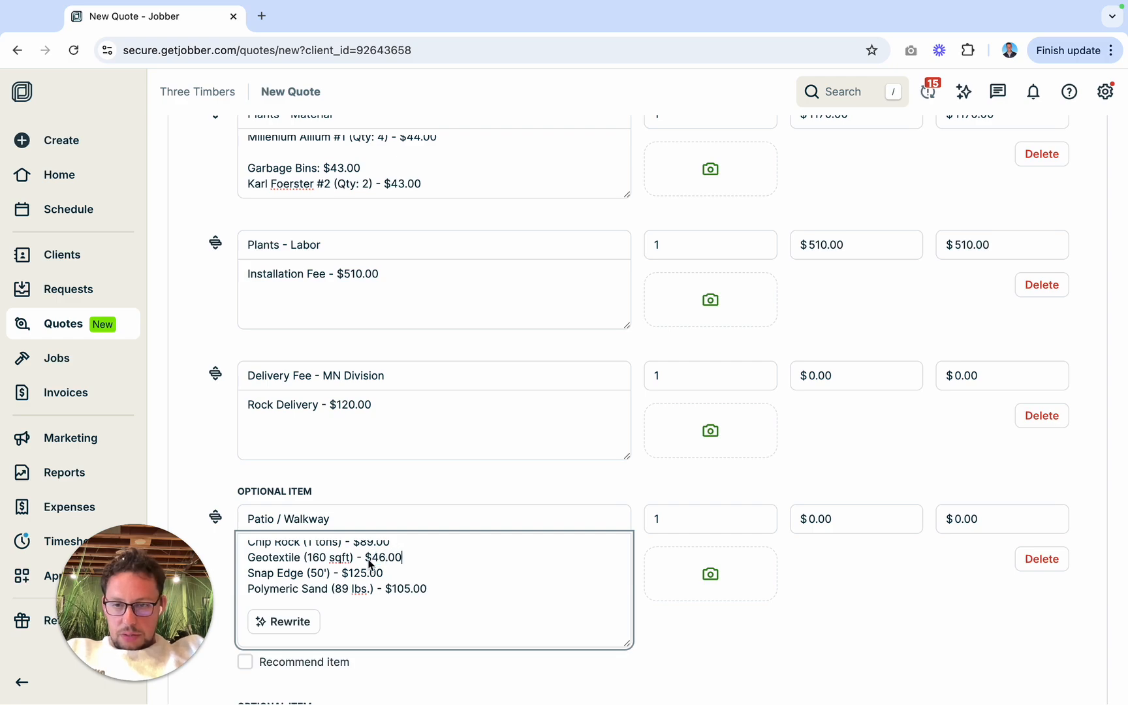
pyautogui.write('.00')
# Step: Set the Snap Edge entry to 28' and $70.00, using the calculator's snap edge amount and price
pyautogui.scroll(-1, 369, 565)
pyautogui.hotkey('ctrl', 'Left')
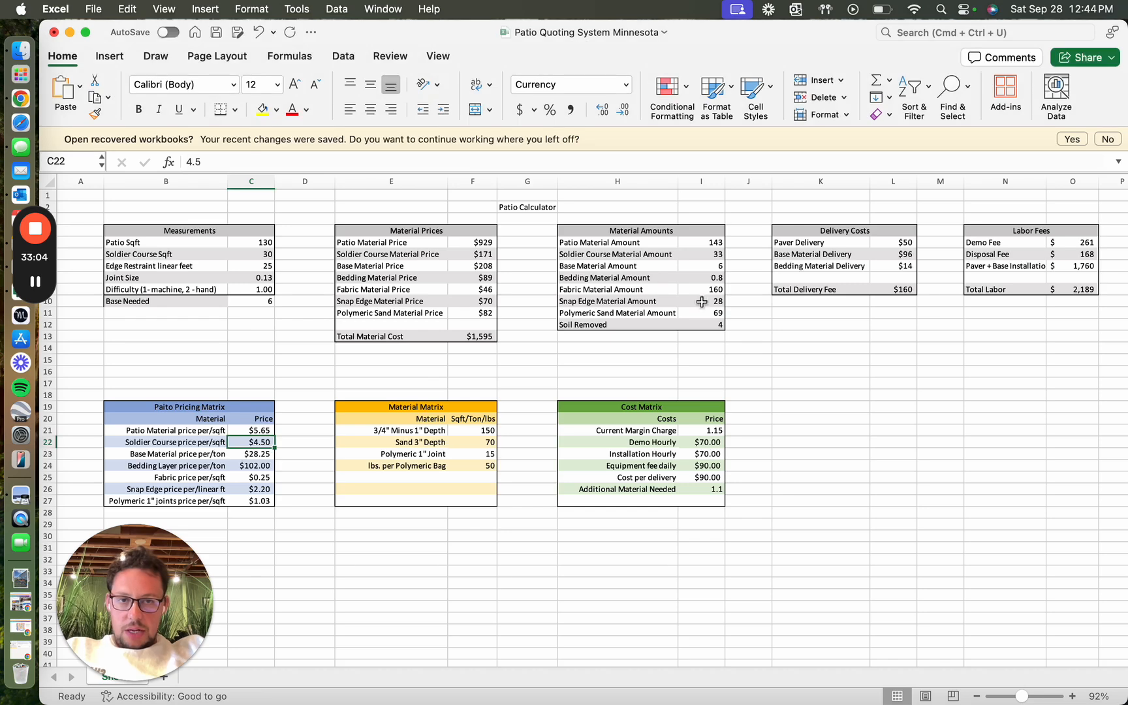
pyautogui.hotkey('ctrl', 'Right')
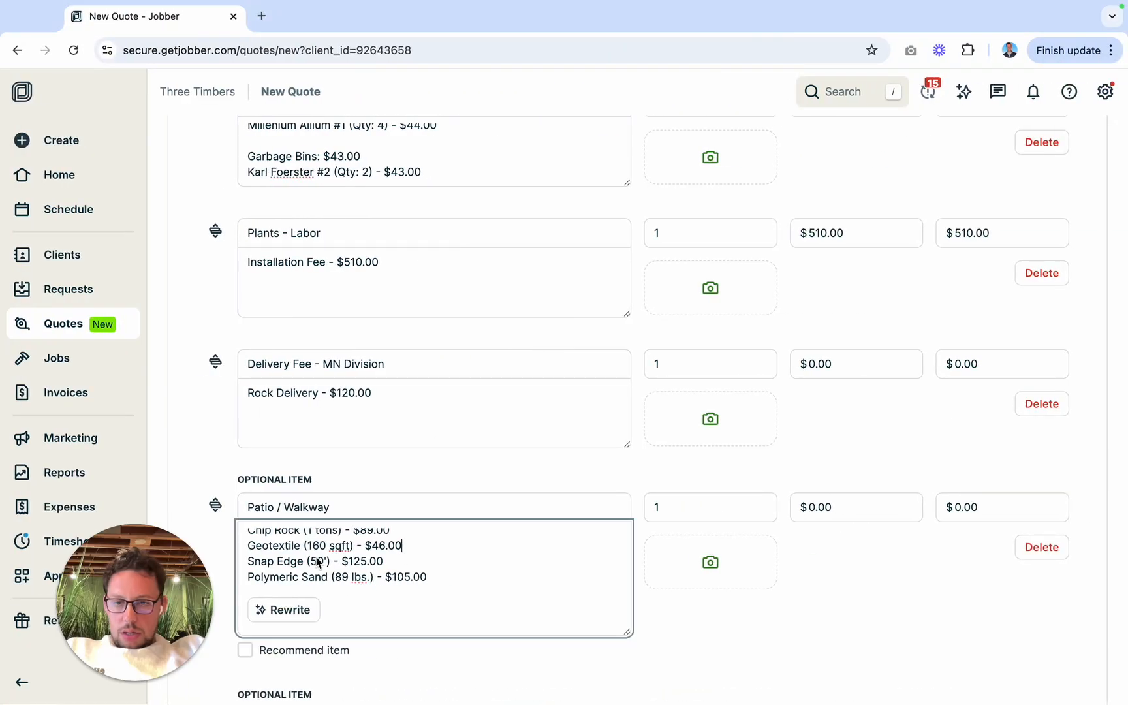
pyautogui.write('28')
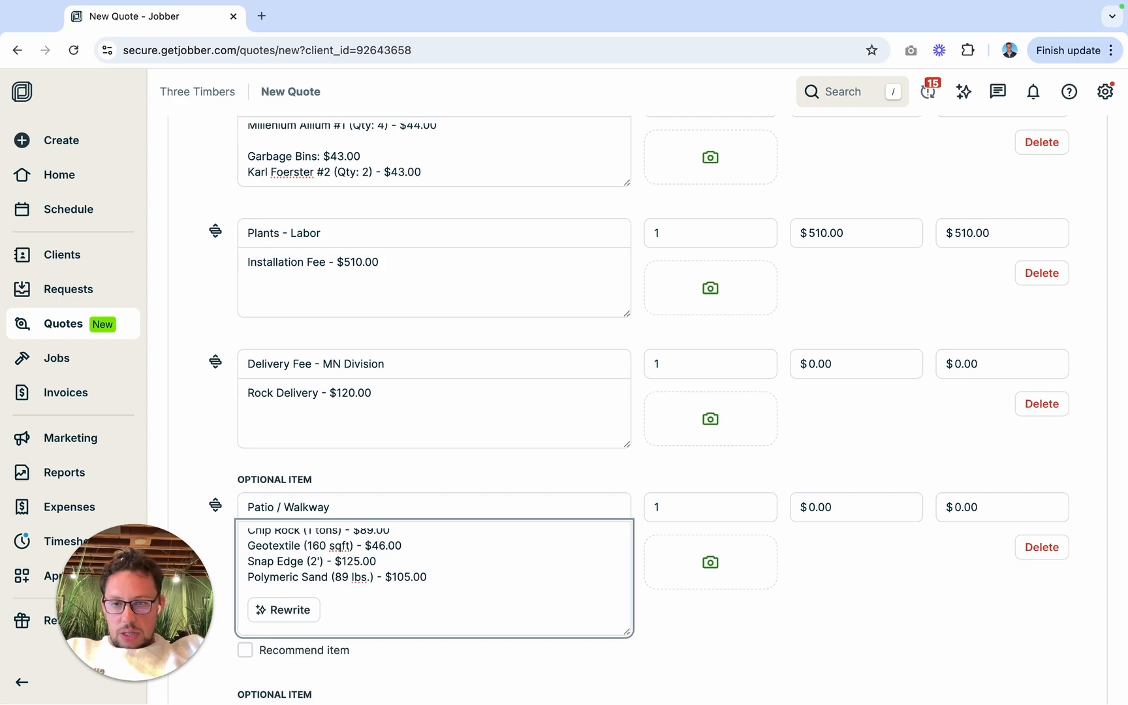
pyautogui.doubleClick(363, 565)
pyautogui.hotkey('ctrl', 'Left')
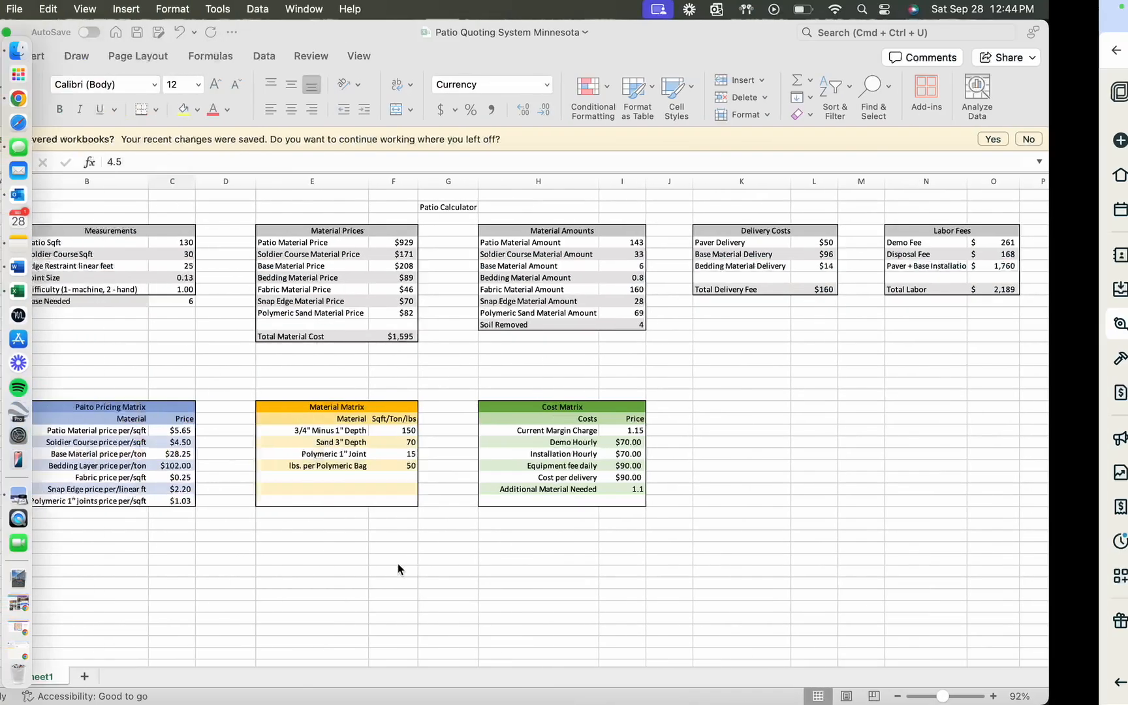
pyautogui.hotkey('ctrl', 'Right')
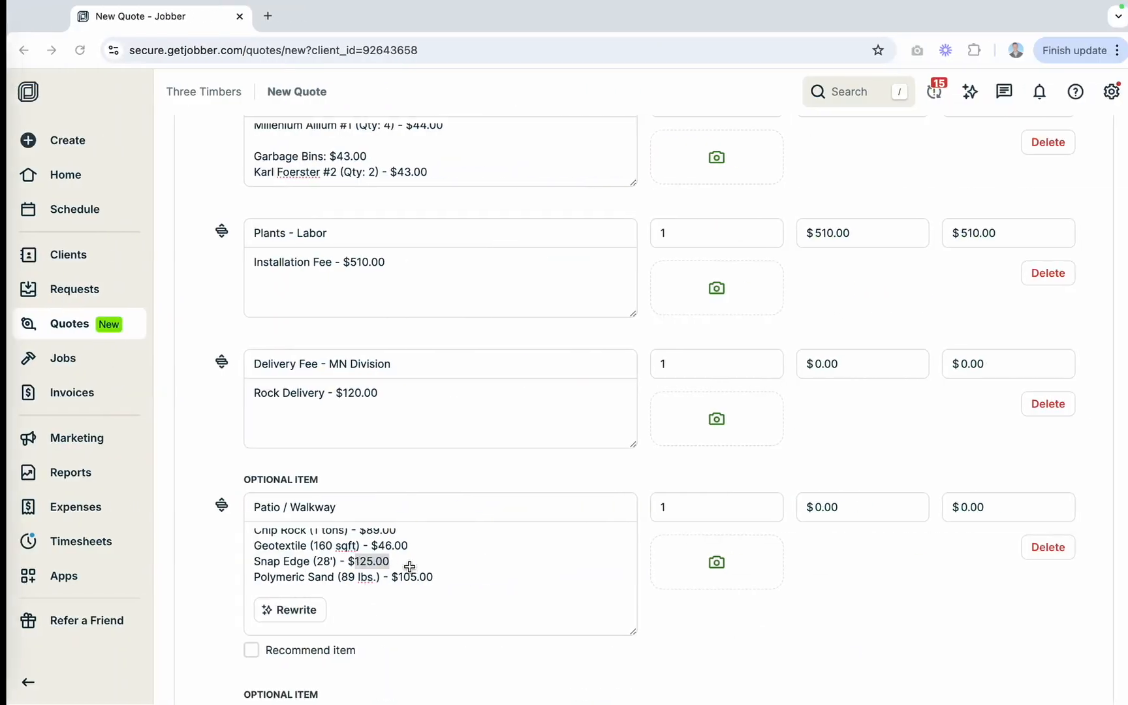
pyautogui.write('70')
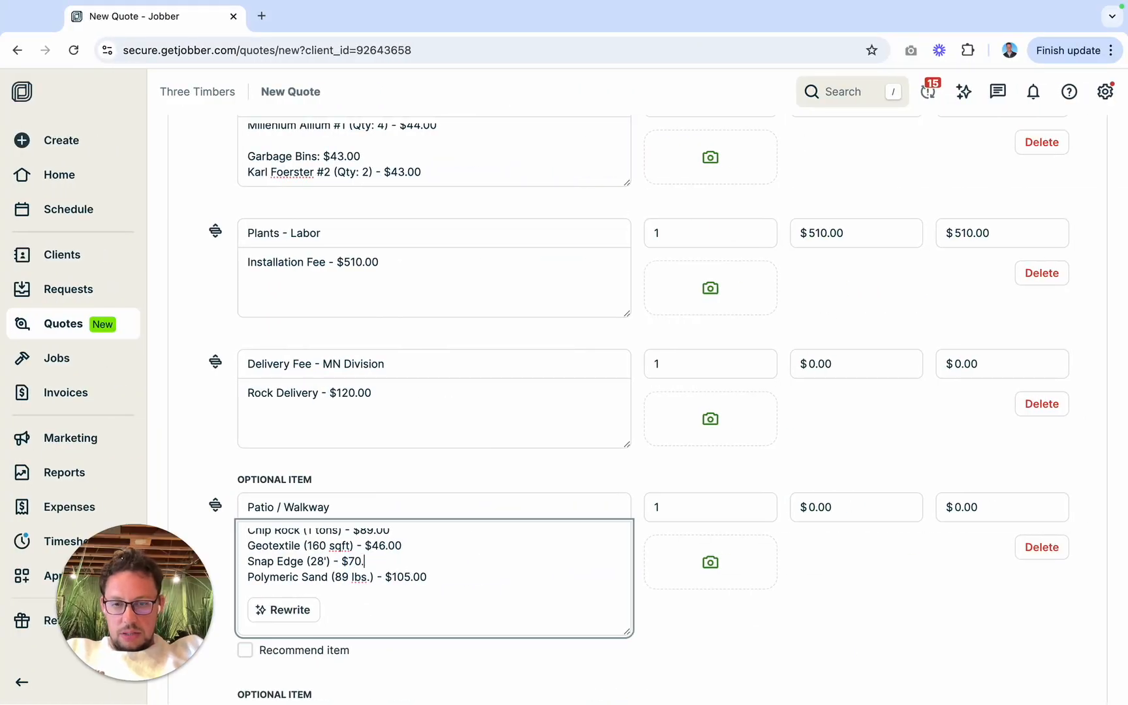
pyautogui.write('.00')
# Step: Set the Polymeric Sand entry to 69 lbs. and $82.00, using the calculator's polymeric sand figures
pyautogui.hotkey('ctrl', 'Left')
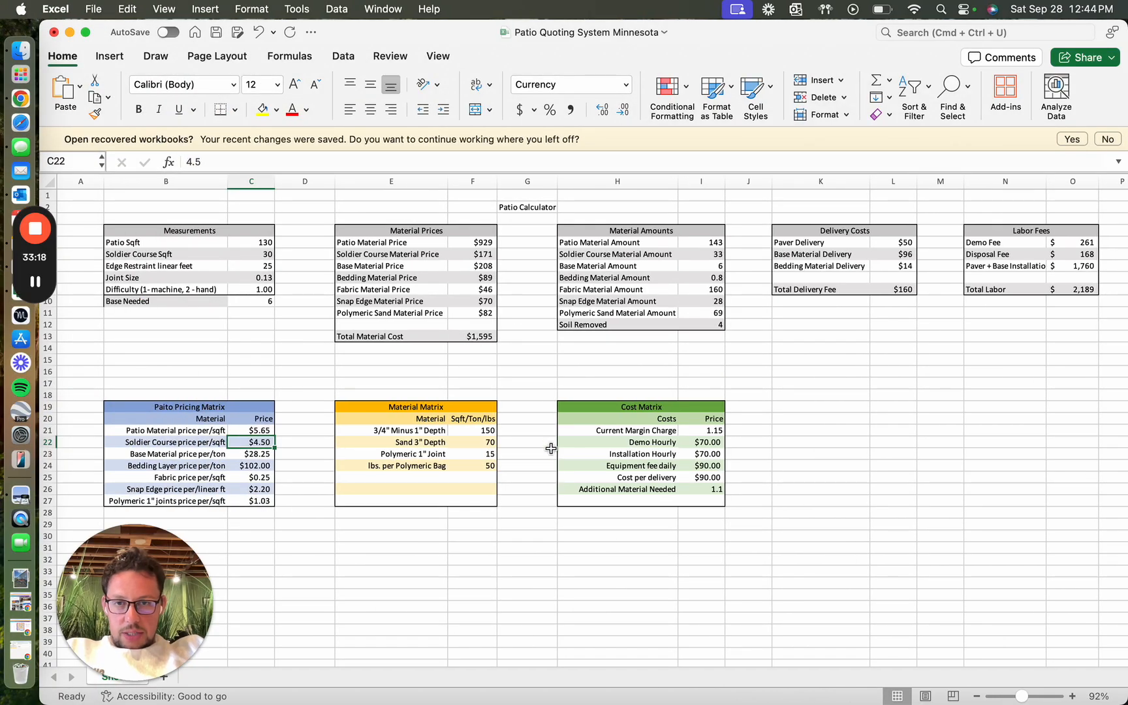
pyautogui.hotkey('ctrl', 'Right')
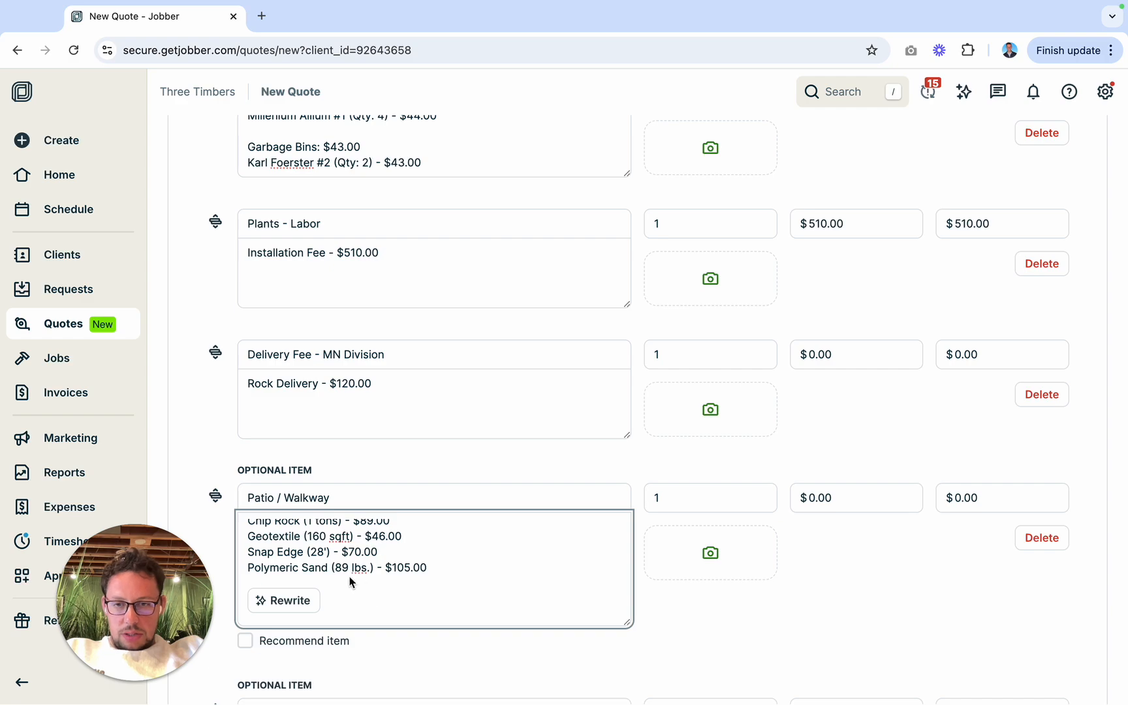
pyautogui.doubleClick(341, 568)
pyautogui.write('69')
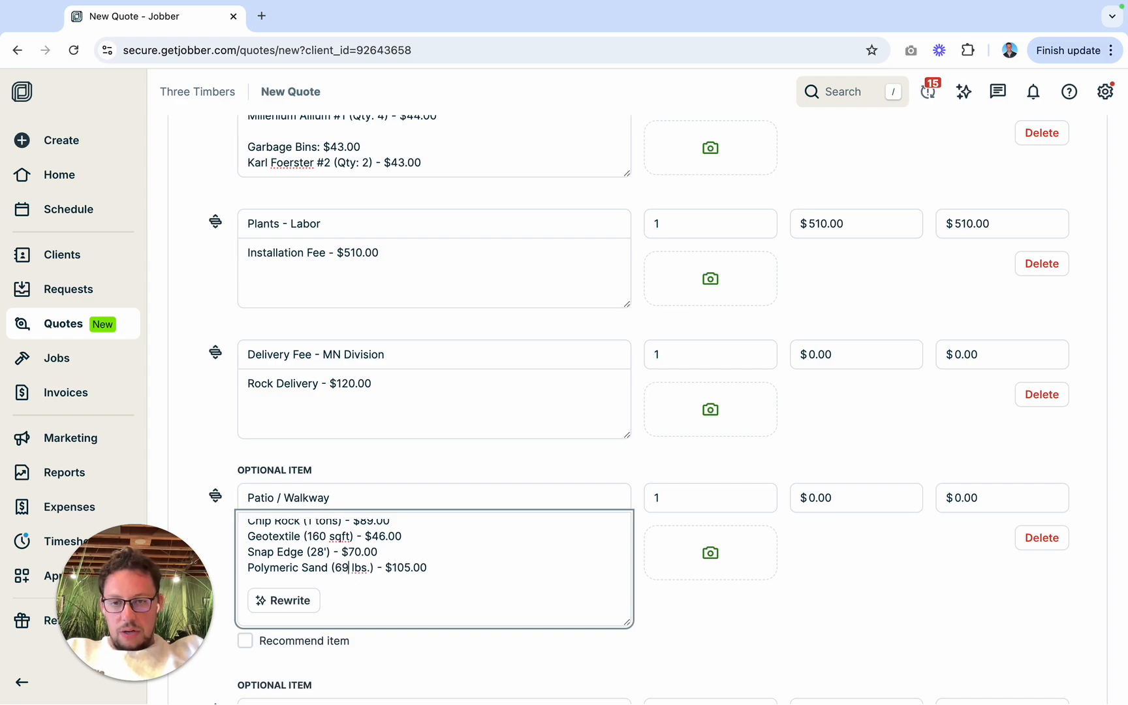
pyautogui.doubleClick(411, 568)
pyautogui.hotkey('ctrl', 'Right')
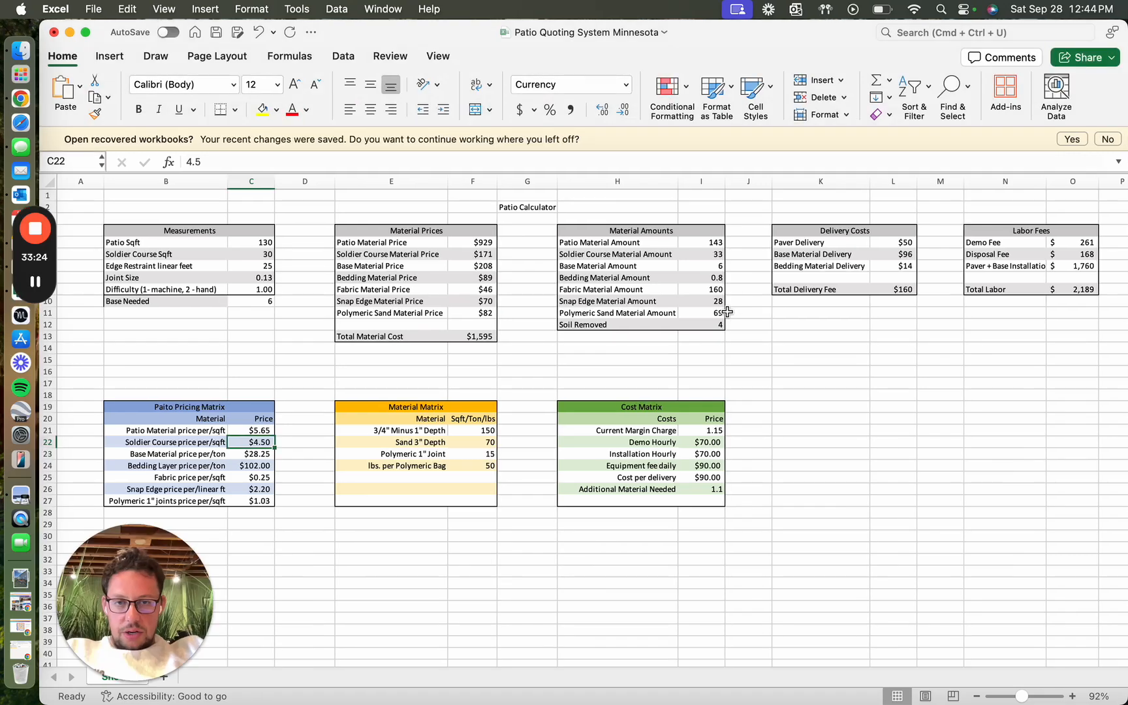
pyautogui.hotkey('ctrl', 'Left')
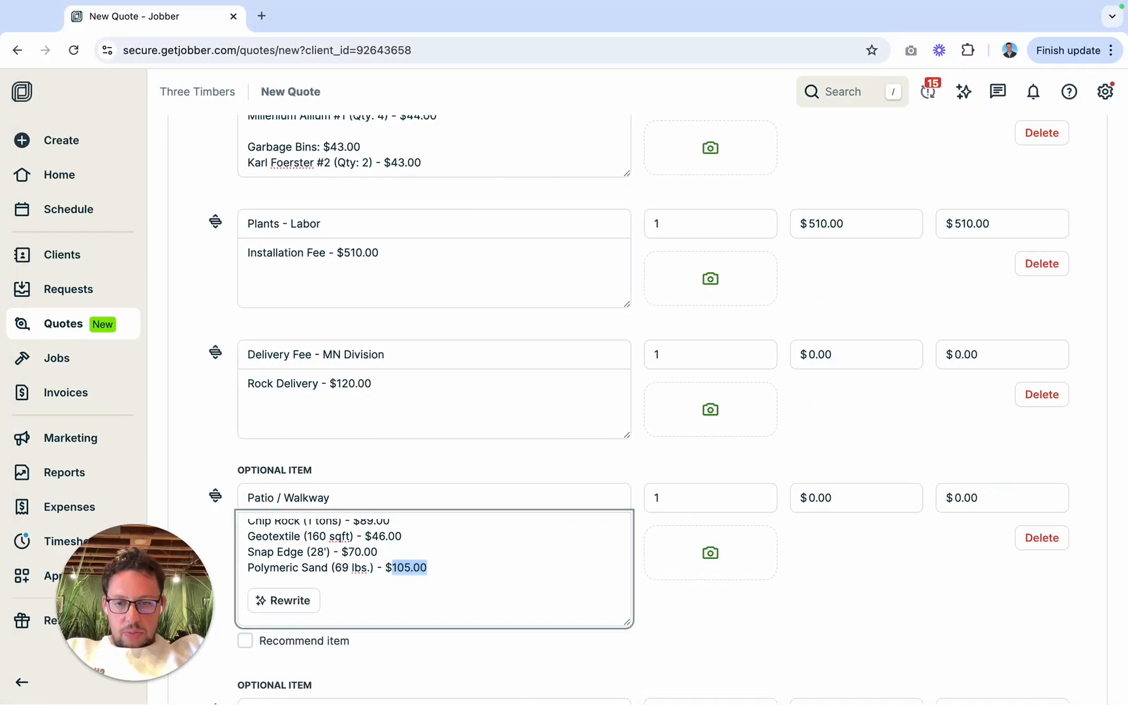
pyautogui.write('82')
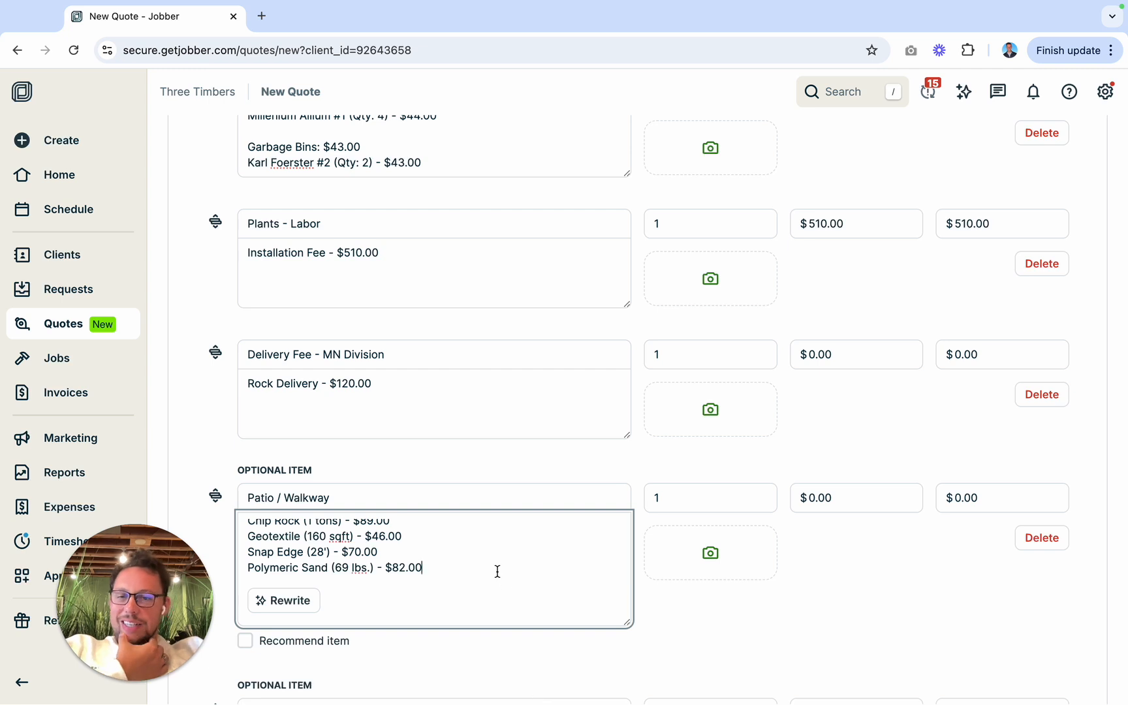
# Step: Add a separate "Delivery Fee - $240.00" line below the materials in the Patio / Walkway description
pyautogui.scroll(-1, 496, 574)
pyautogui.press('Return')
pyautogui.press('Return')
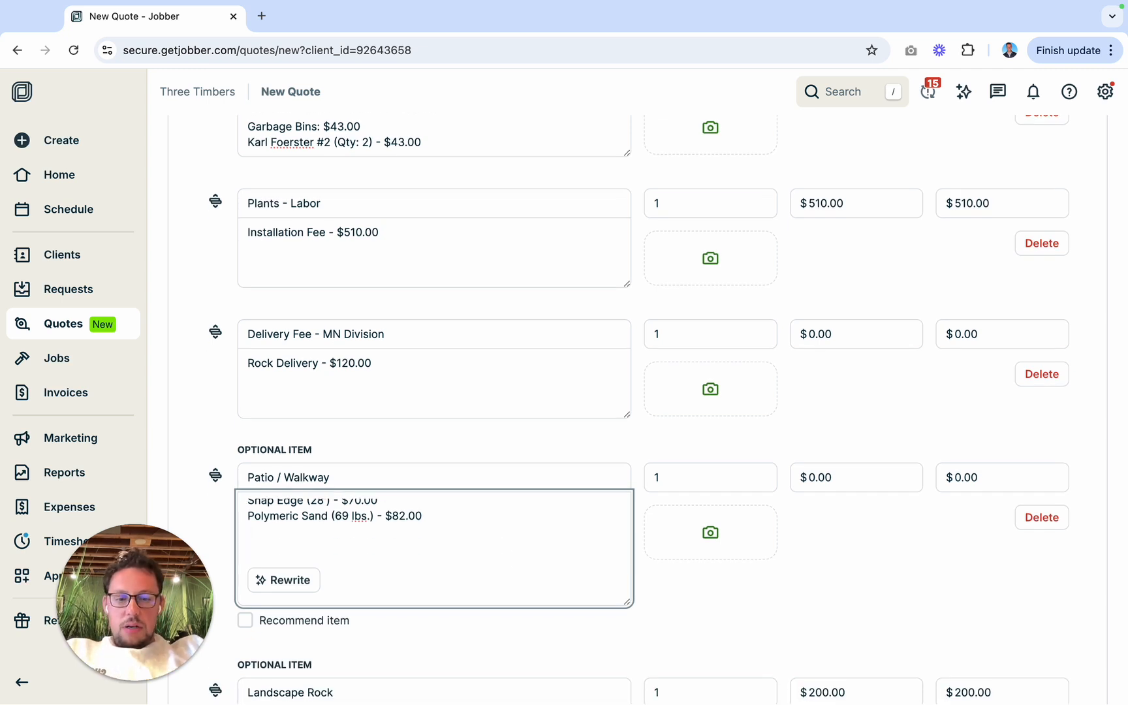
pyautogui.write('eli')
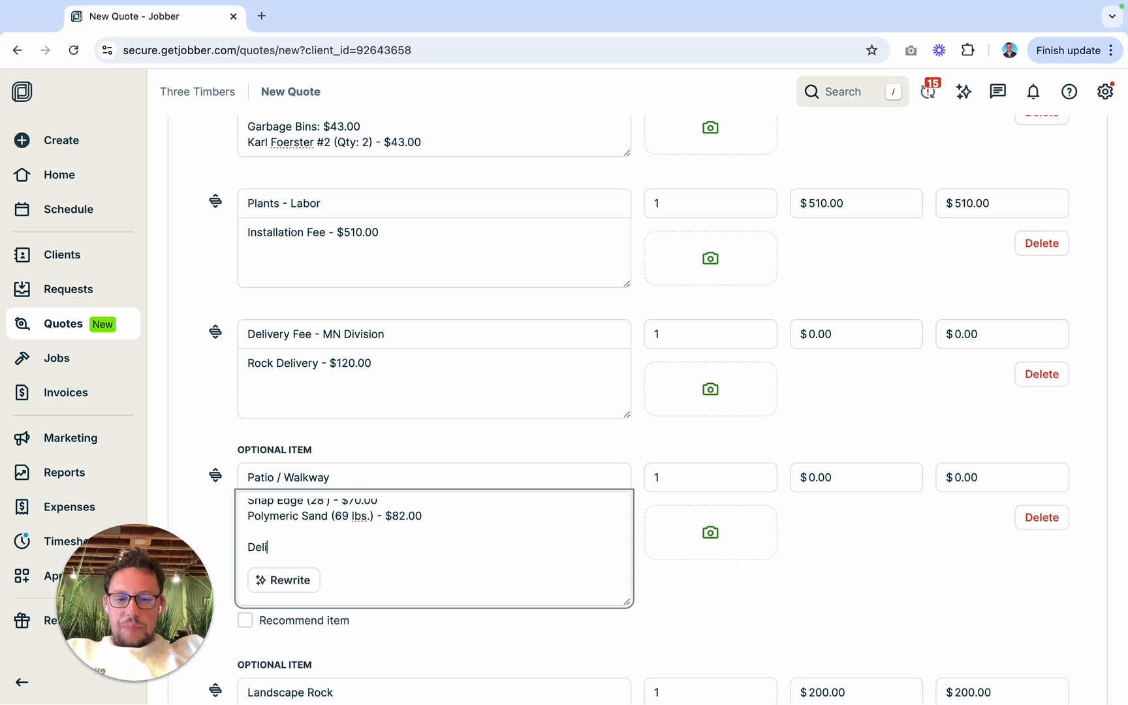
pyautogui.write('very -')
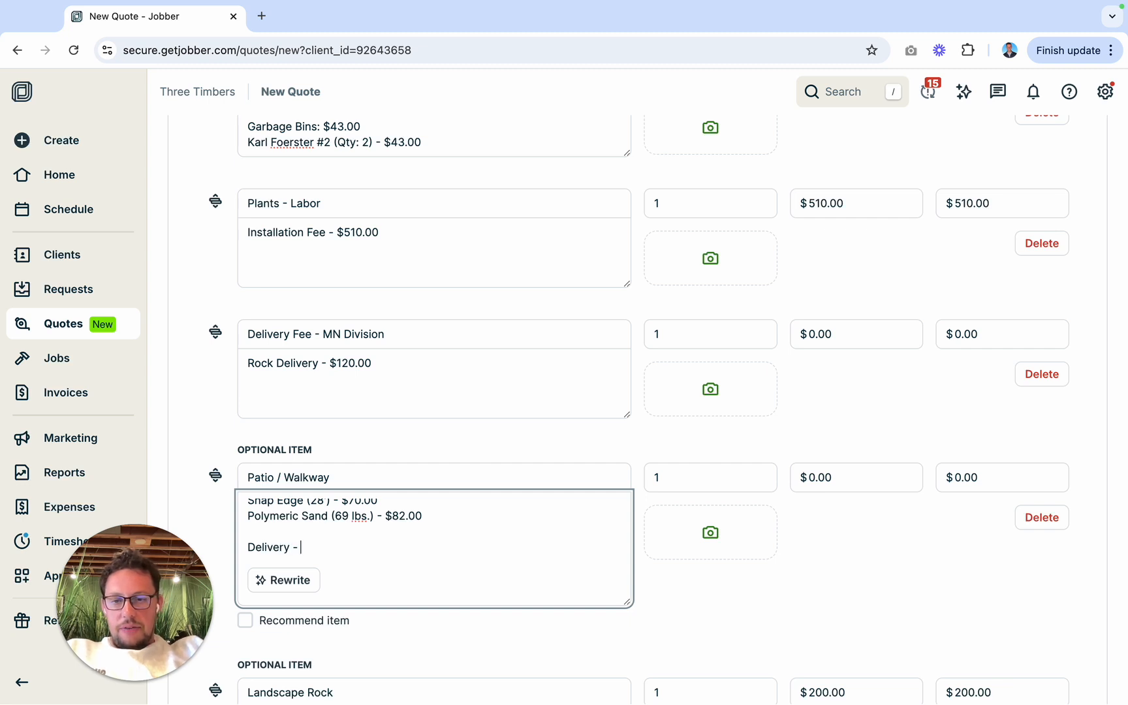
pyautogui.press('BackSpace')
pyautogui.write('Fee - $')
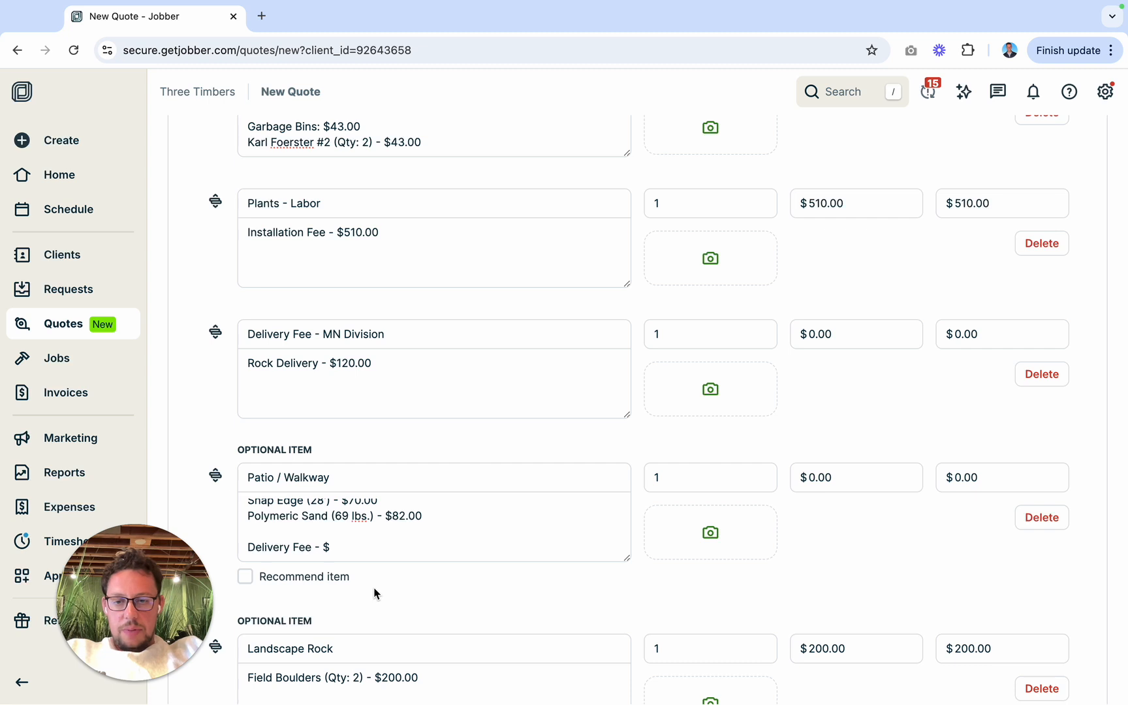
pyautogui.click(365, 548)
pyautogui.write('2')
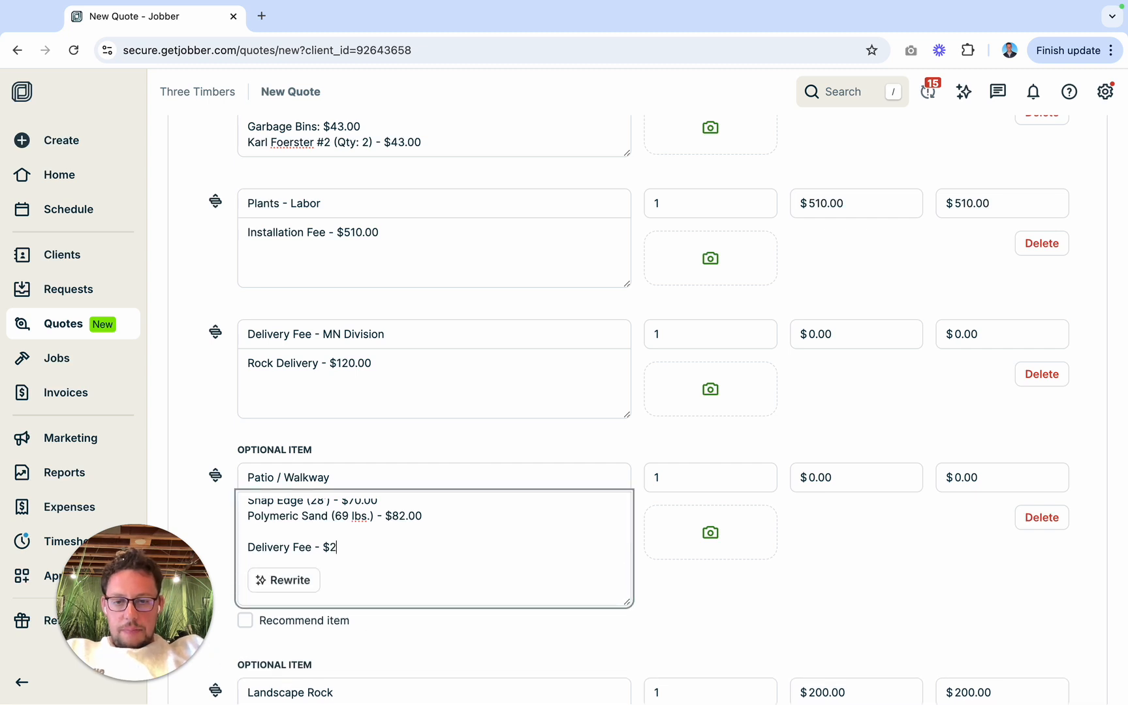
pyautogui.write('40.00')
# Step: Add an "Installation Fee - $1,760.00" line below the delivery fee, using the calculator's paver and base installation labor figure
pyautogui.press('Return')
pyautogui.press('Return')
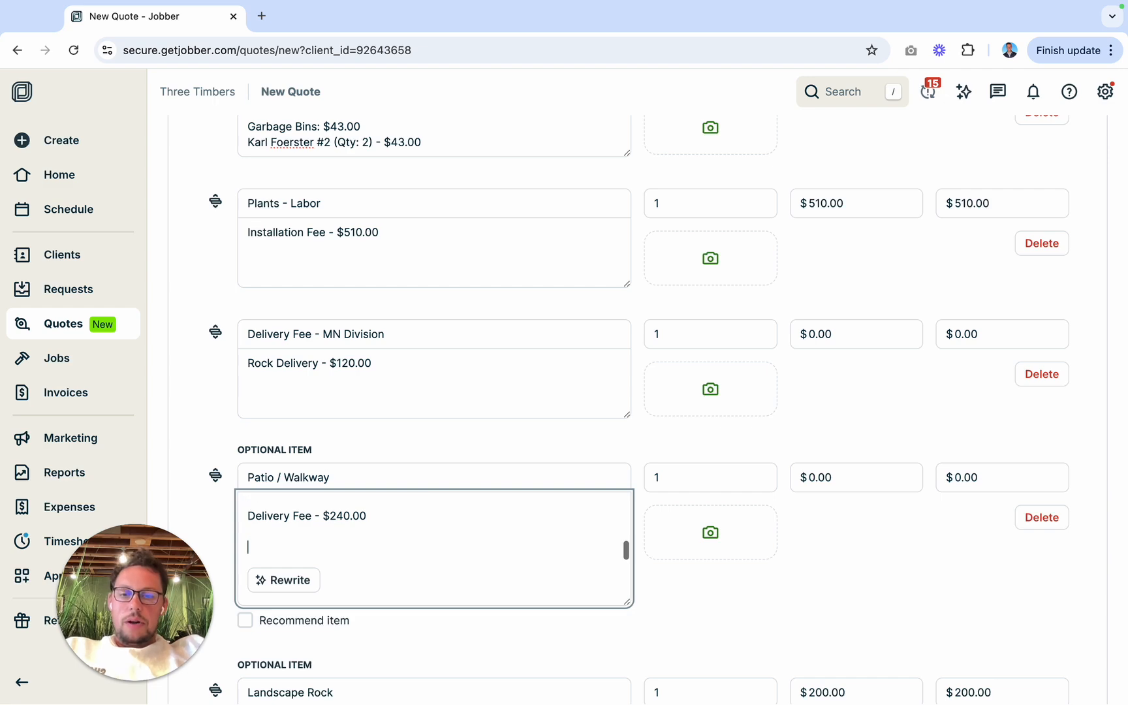
pyautogui.write('Installation')
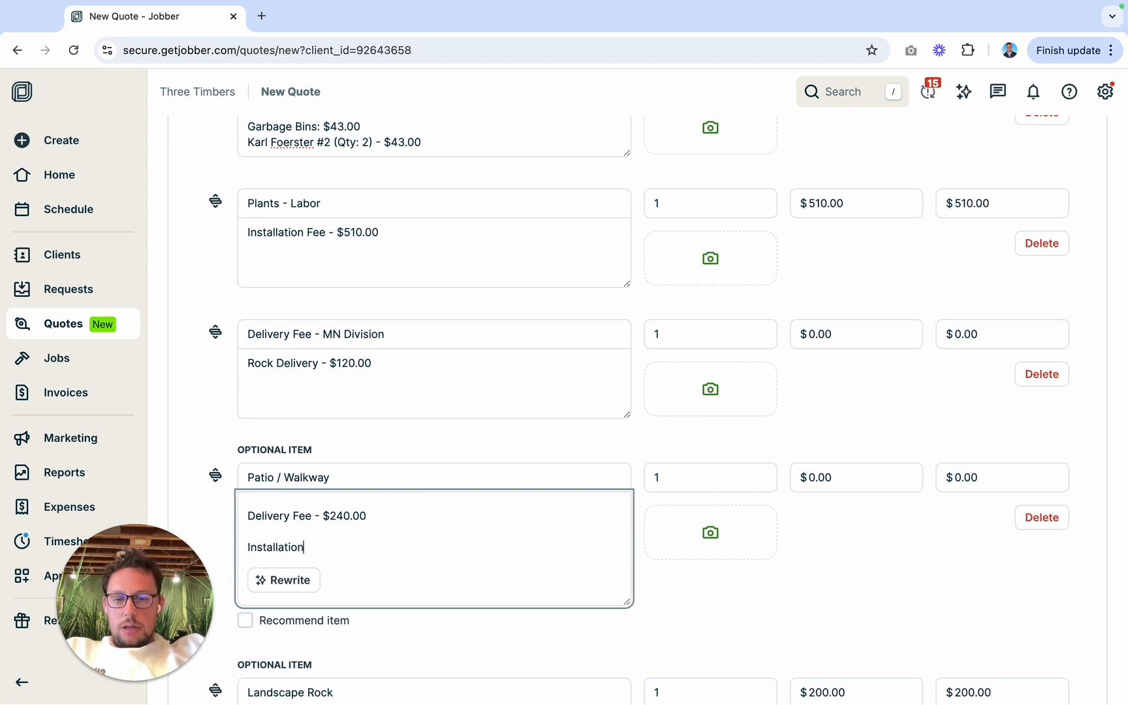
pyautogui.write(' Fee')
pyautogui.hotkey('ctrl', 'Left')
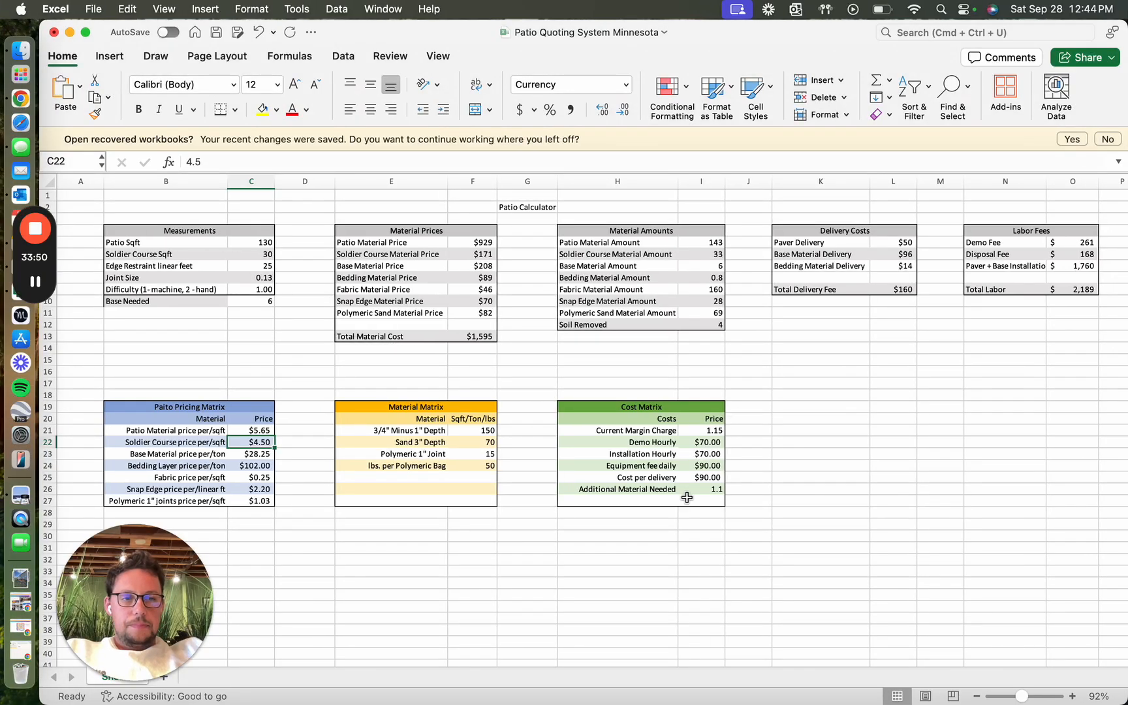
pyautogui.hotkey('ctrl', 'Right')
pyautogui.write('- ')
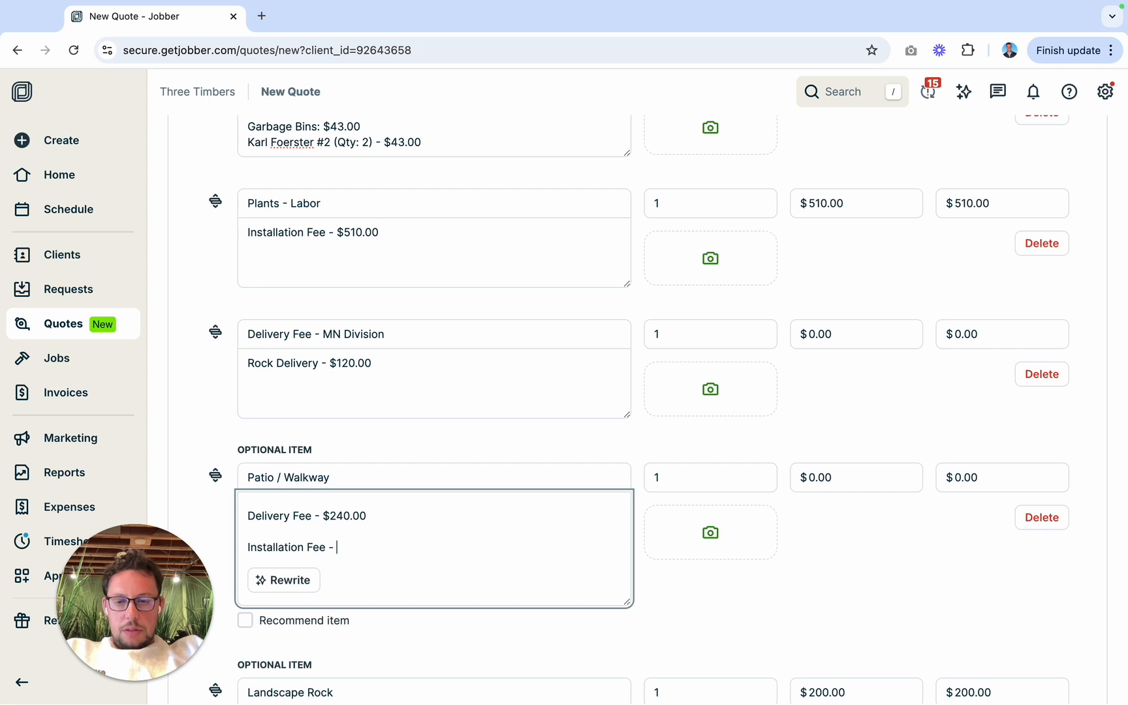
pyautogui.write('$176')
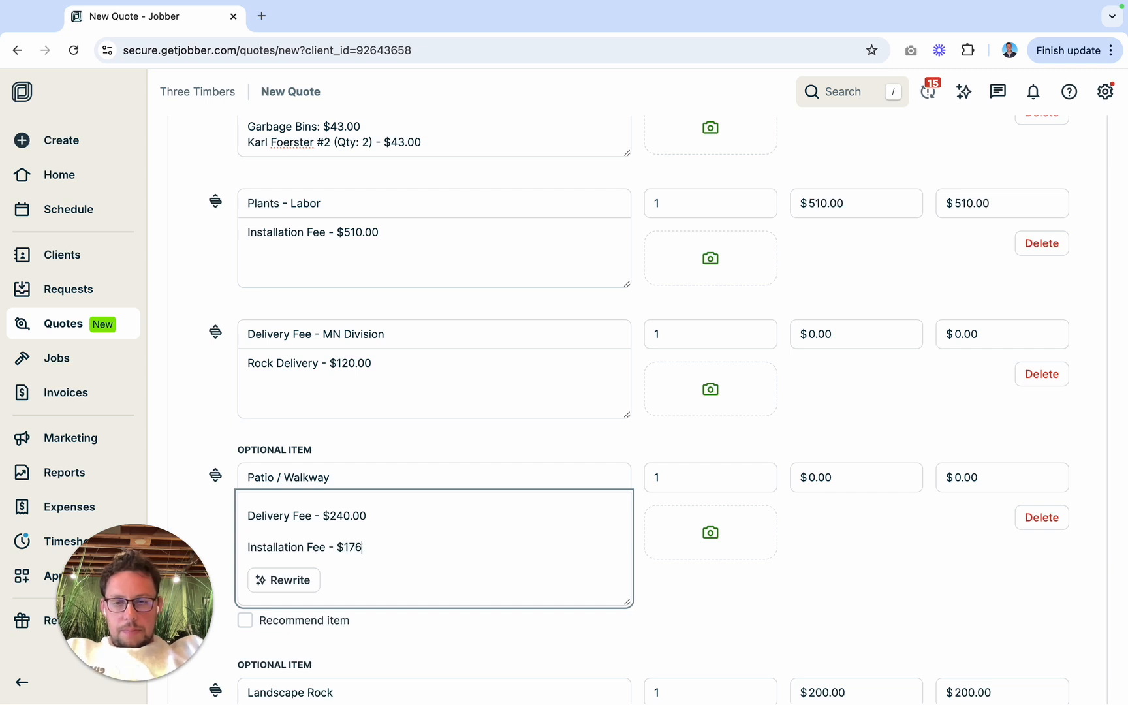
pyautogui.press('BackSpace')
pyautogui.press('BackSpace')
pyautogui.write(',760.00')
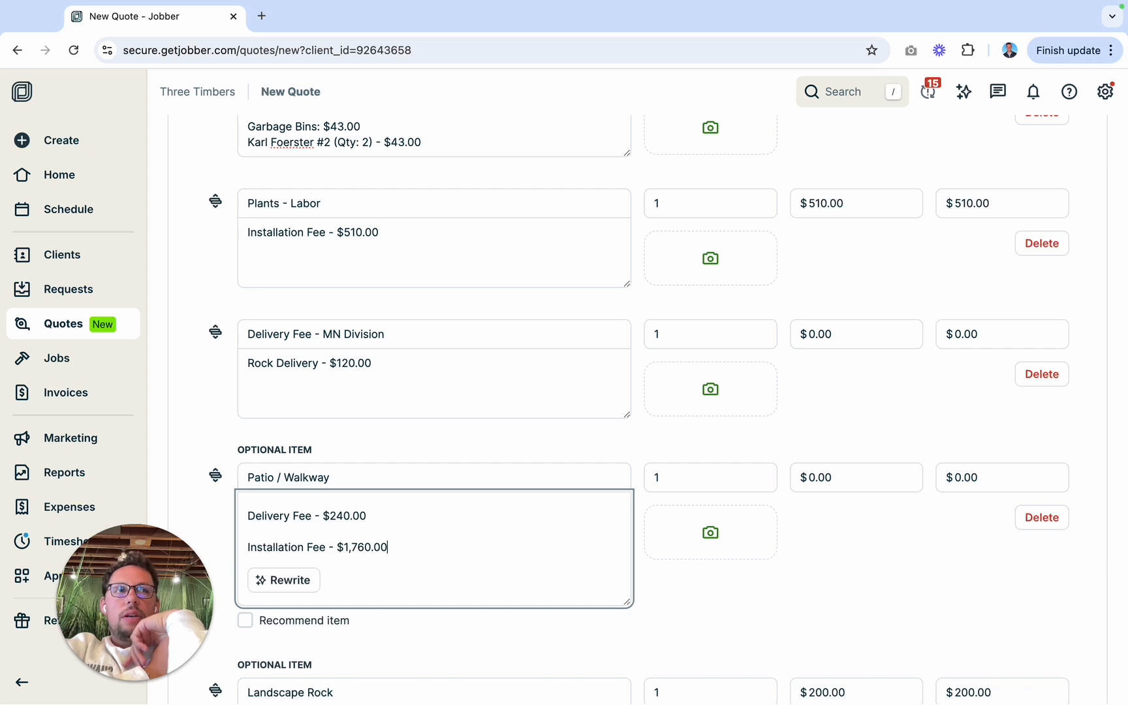
# Step: Correct the 3/4" Minus price in the Patio / Walkway description to $208.00, using the calculator's base material price
pyautogui.scroll(5, 397, 545)
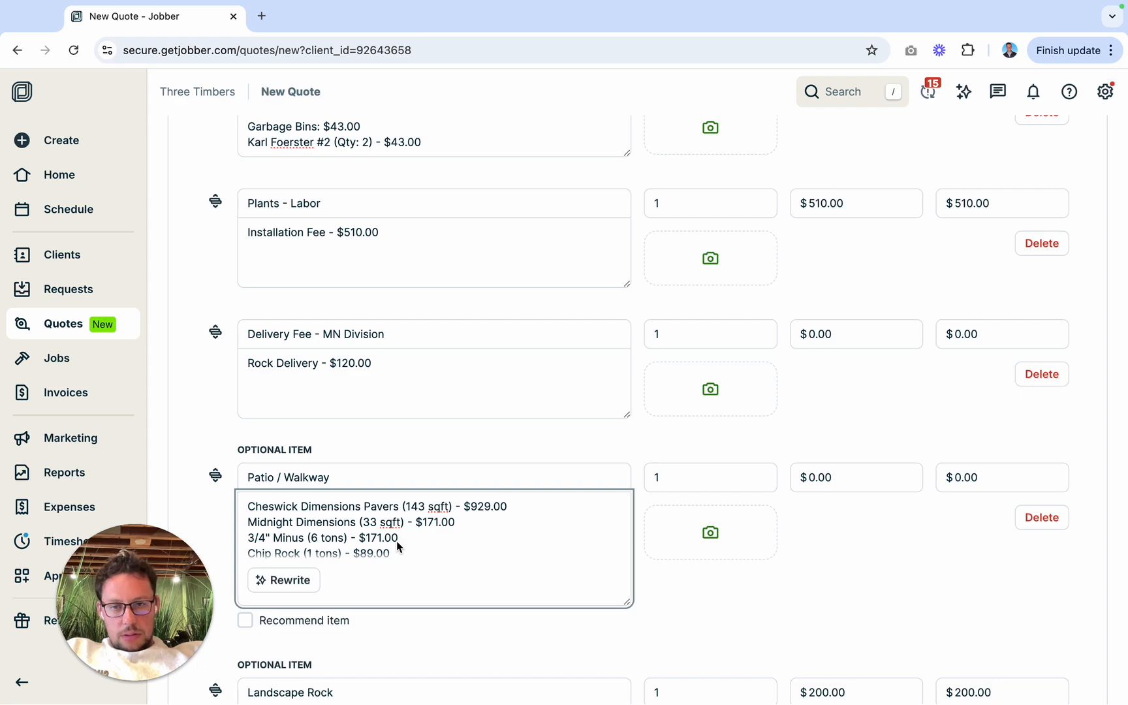
pyautogui.press('super+Tab')
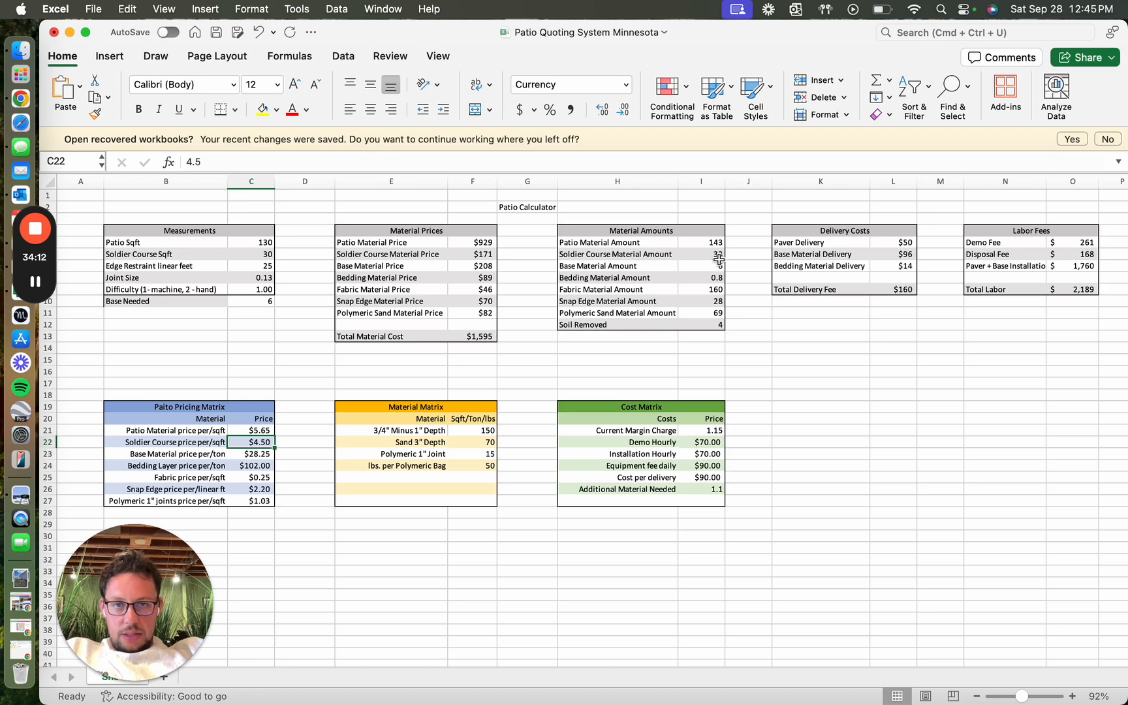
pyautogui.press('super+Tab')
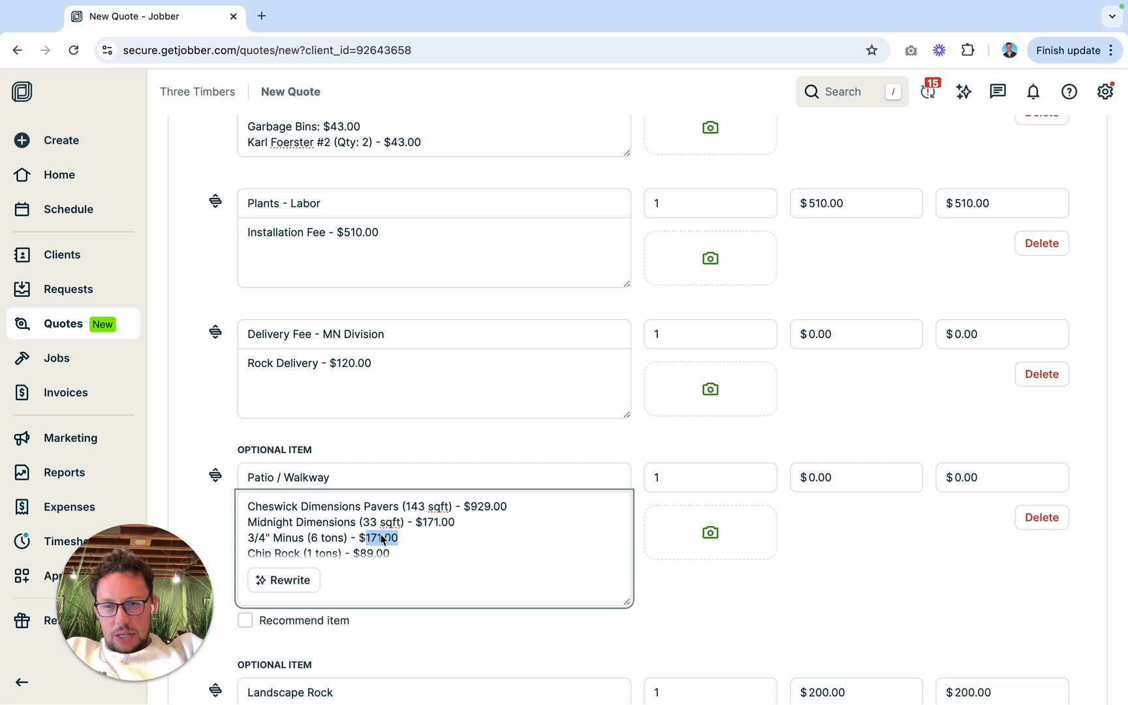
pyautogui.write('208.')
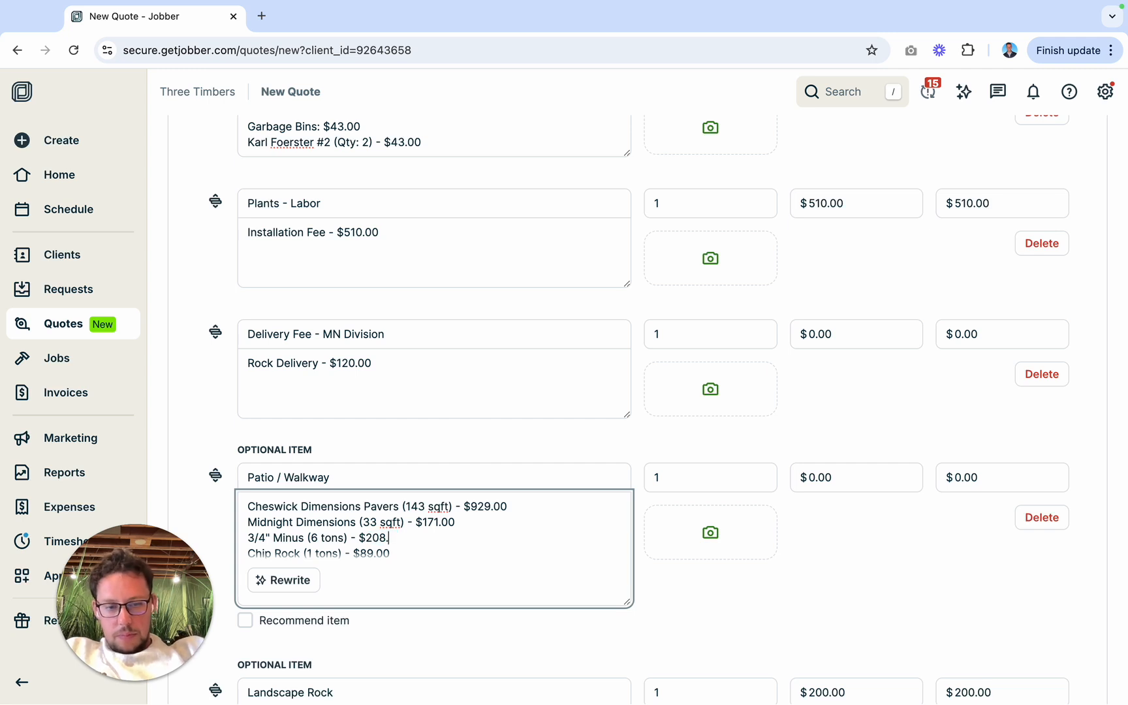
pyautogui.write('00')
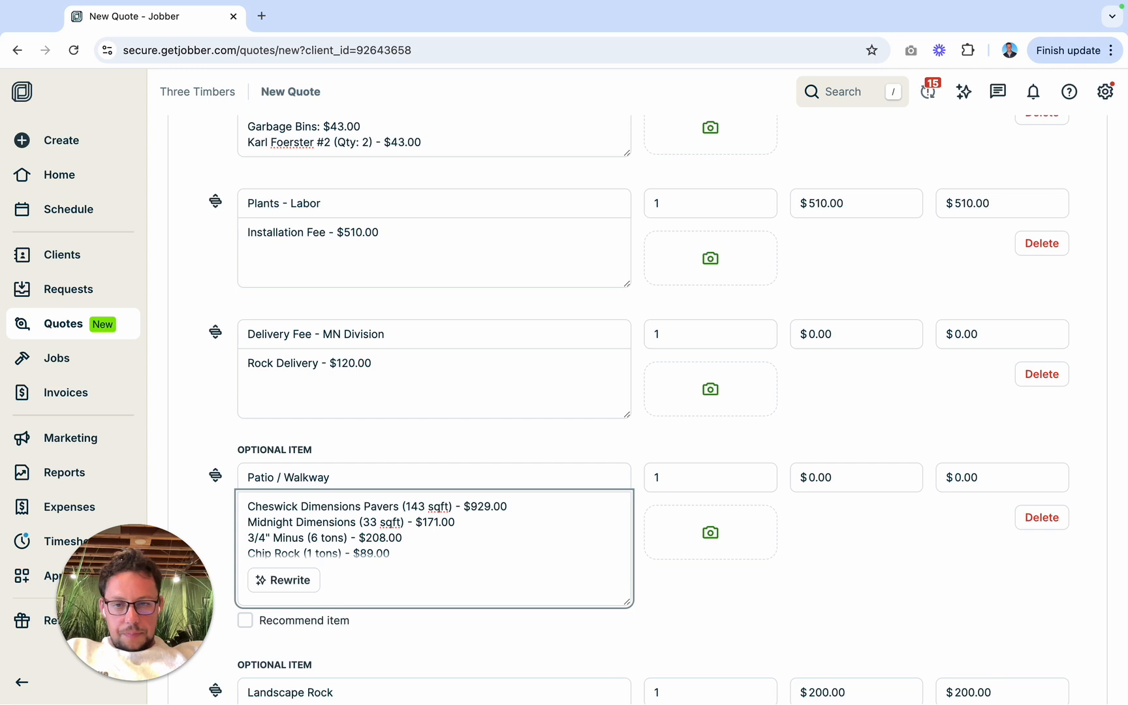
# Step: Set the unit price of the optional Patio / Walkway line item to $3595.00
pyautogui.scroll(-2, 434, 525)
pyautogui.scroll(-1, 435, 525)
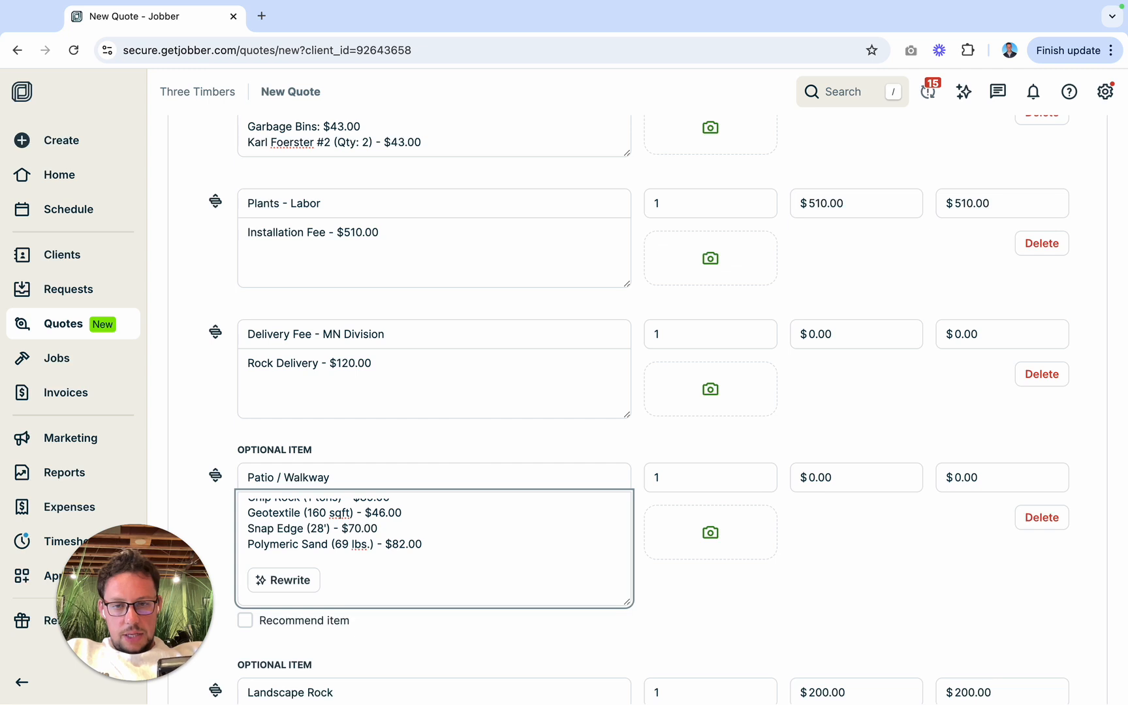
pyautogui.scroll(-4, 434, 535)
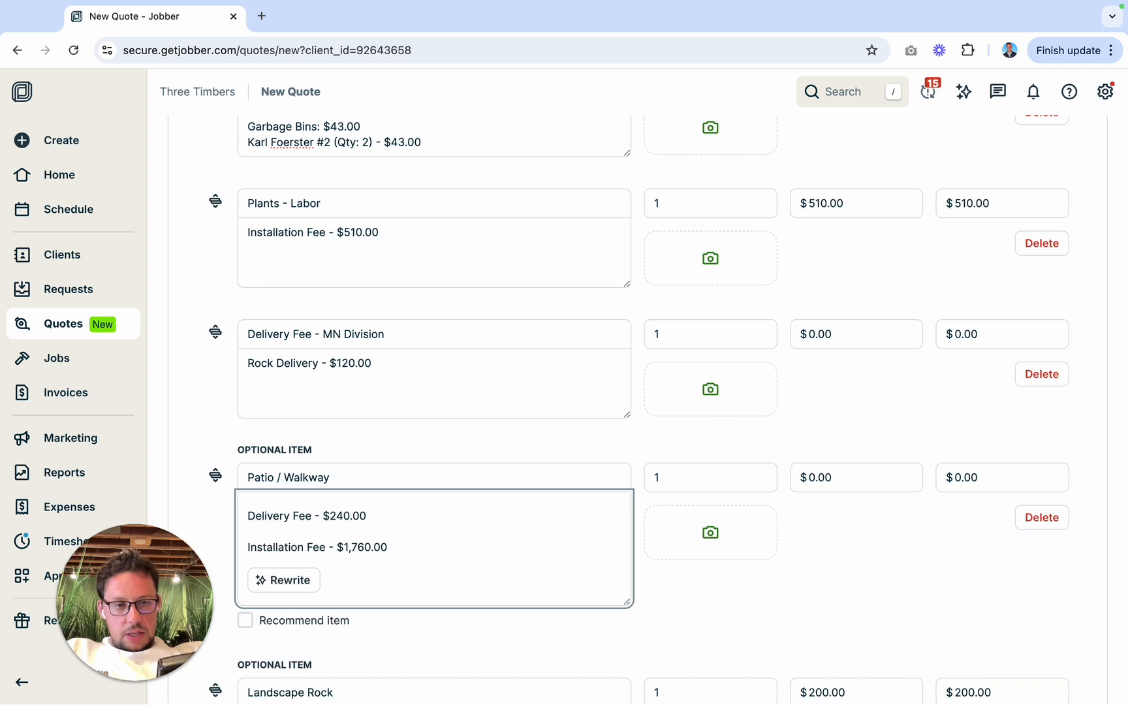
pyautogui.click(821, 483)
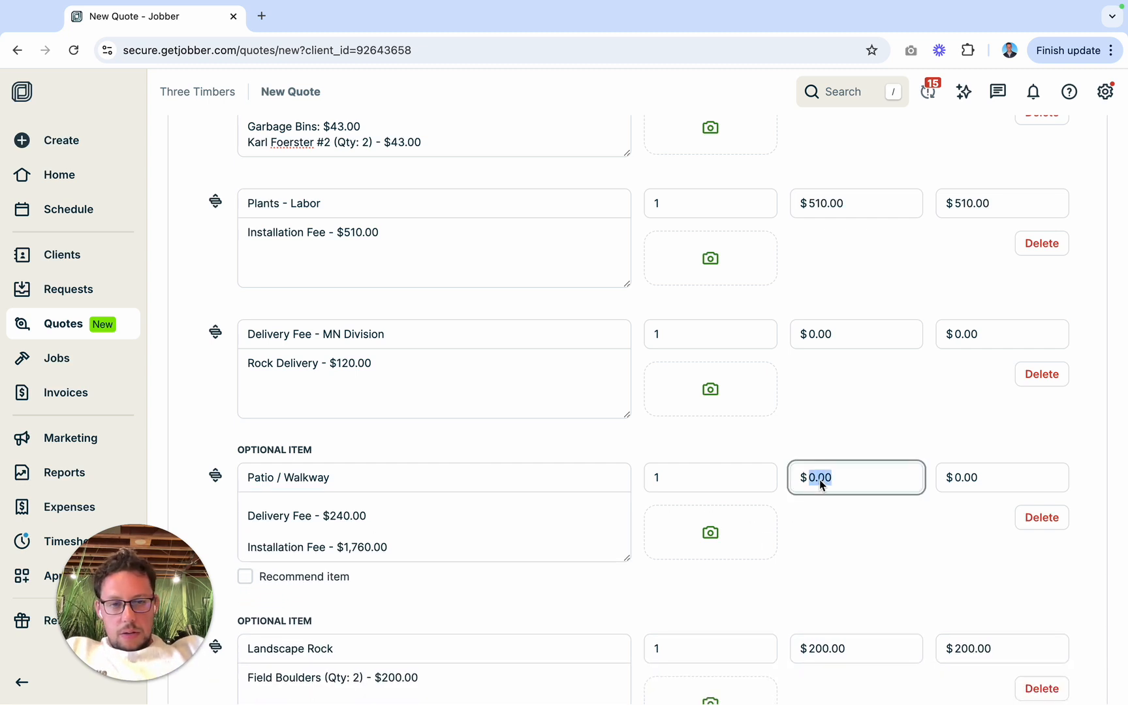
pyautogui.write('35')
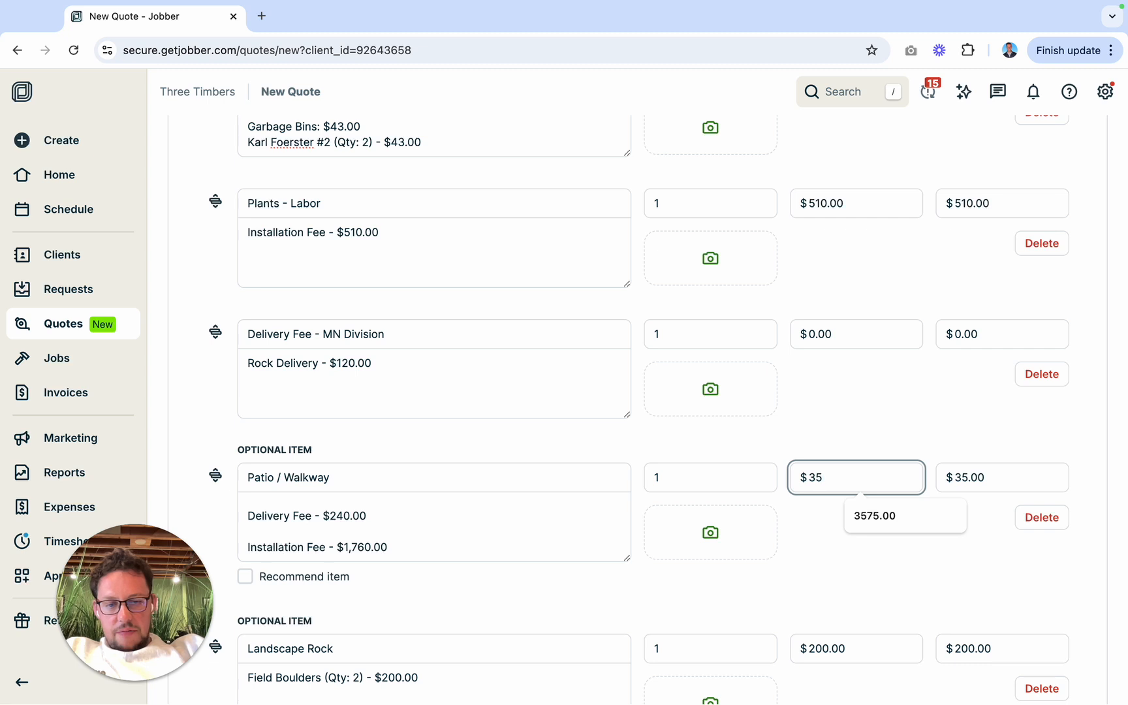
pyautogui.write('95')
pyautogui.click(838, 533)
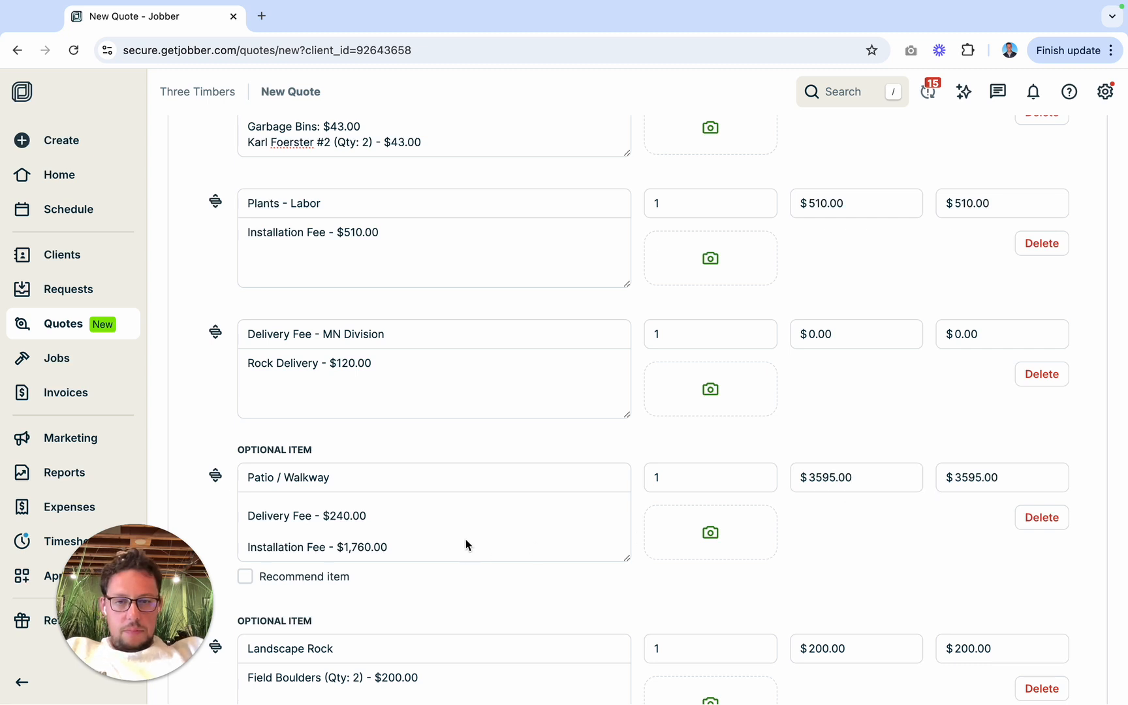
# Step: Change the Installation Fee in the Patio / Walkway description to $1,480.00
pyautogui.scroll(5, 463, 523)
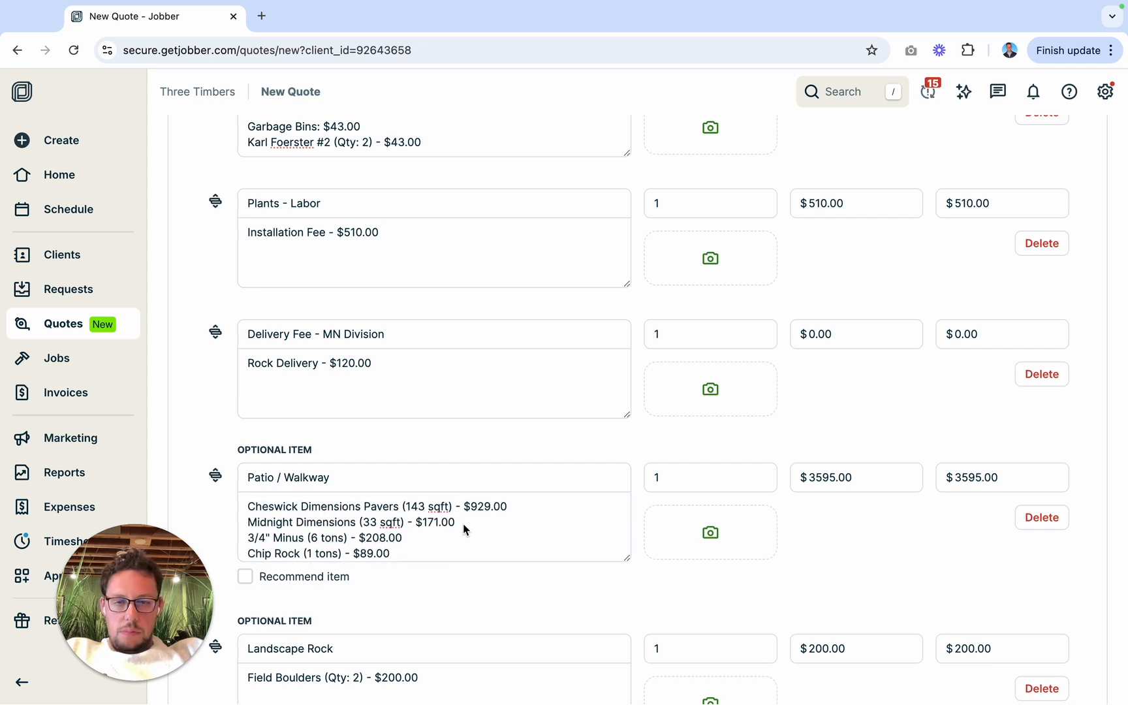
pyautogui.scroll(-5, 462, 523)
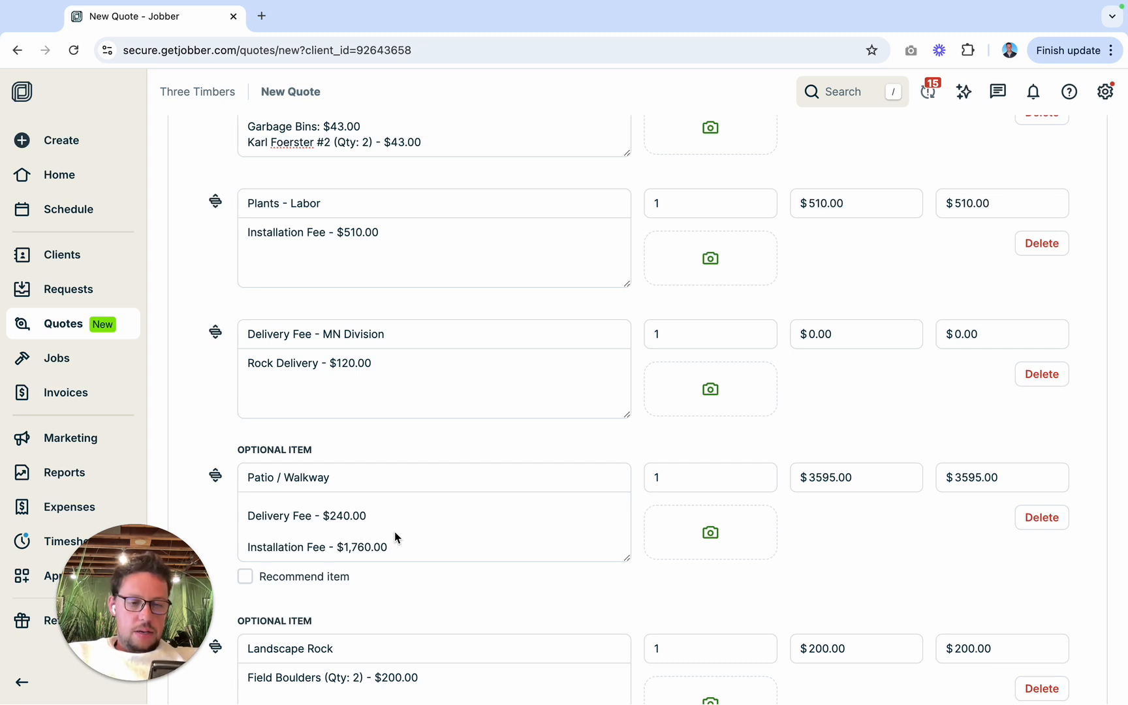
pyautogui.doubleClick(358, 548)
pyautogui.write('1,')
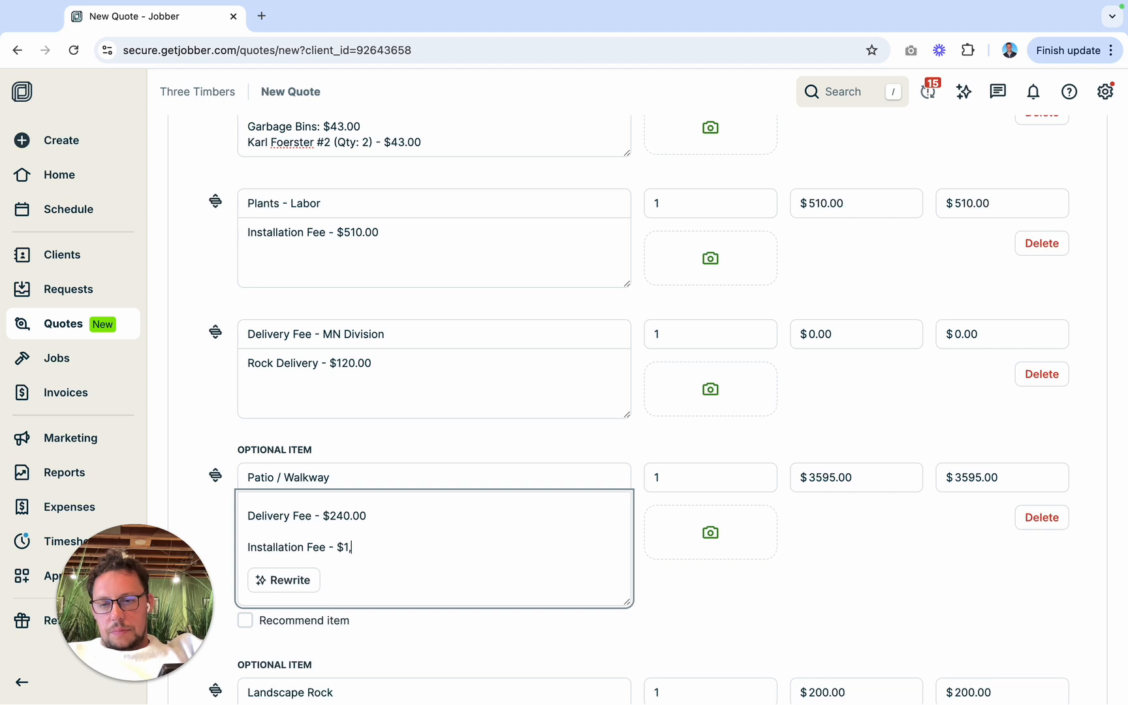
pyautogui.write('4')
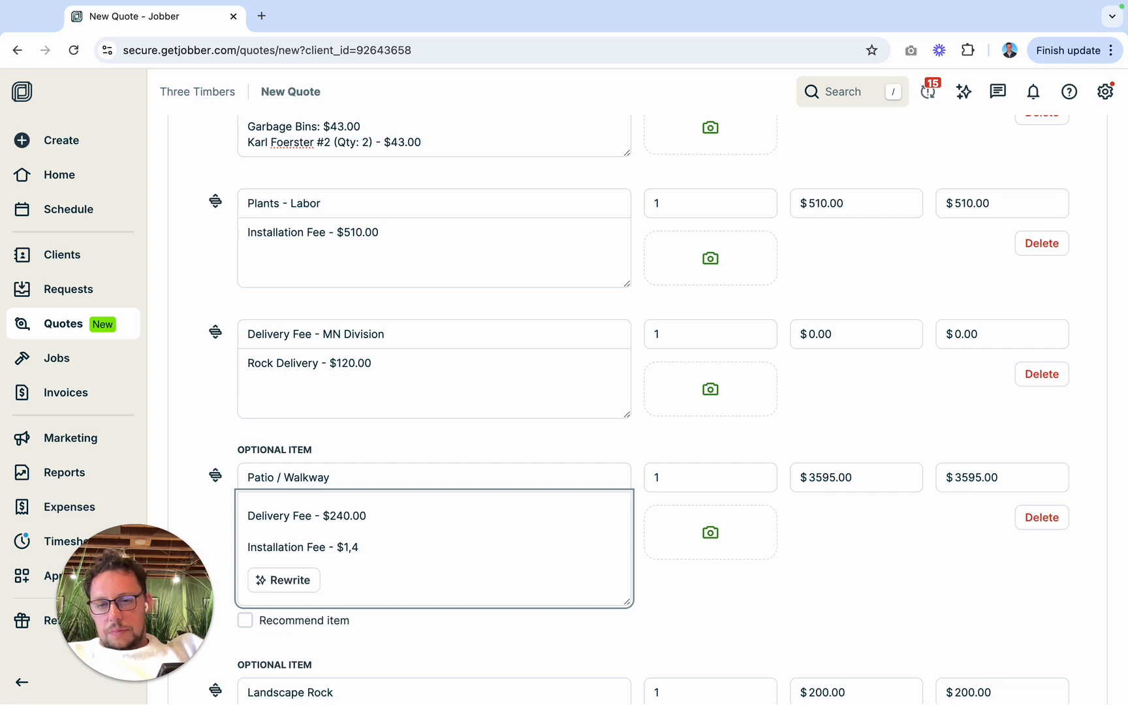
pyautogui.write('80.00')
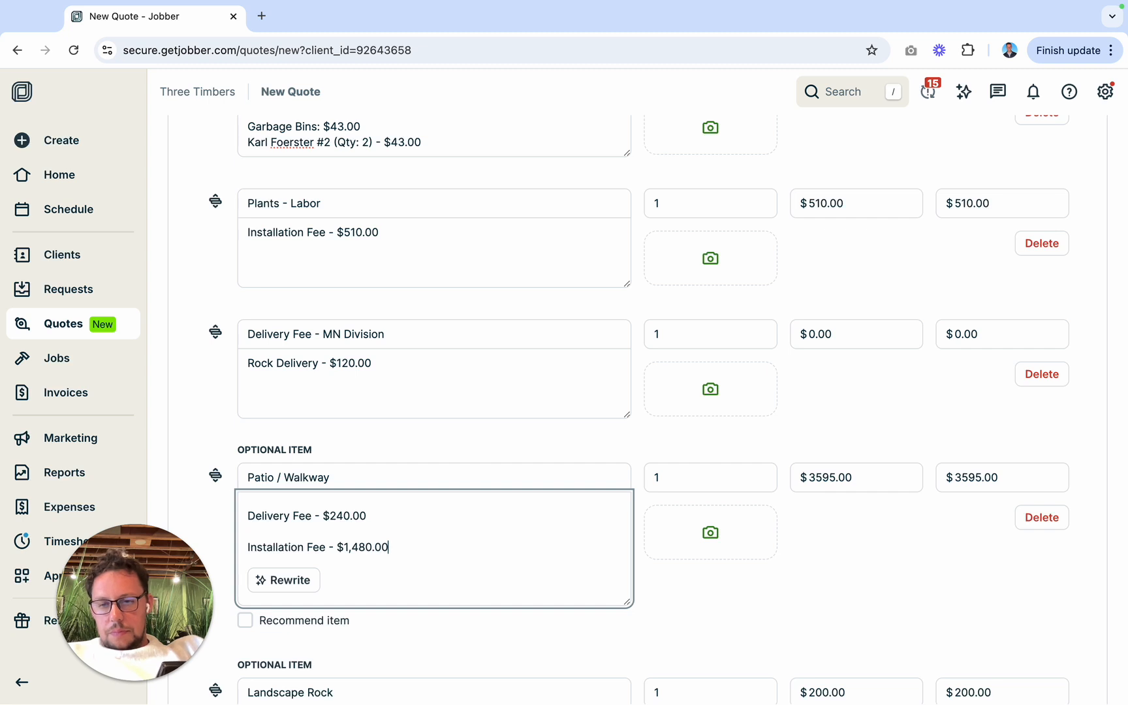
# Step: Add up the Patio / Walkway materials, delivery and installation fees and set the item's unit price to $3315.00
pyautogui.scroll(5, 373, 543)
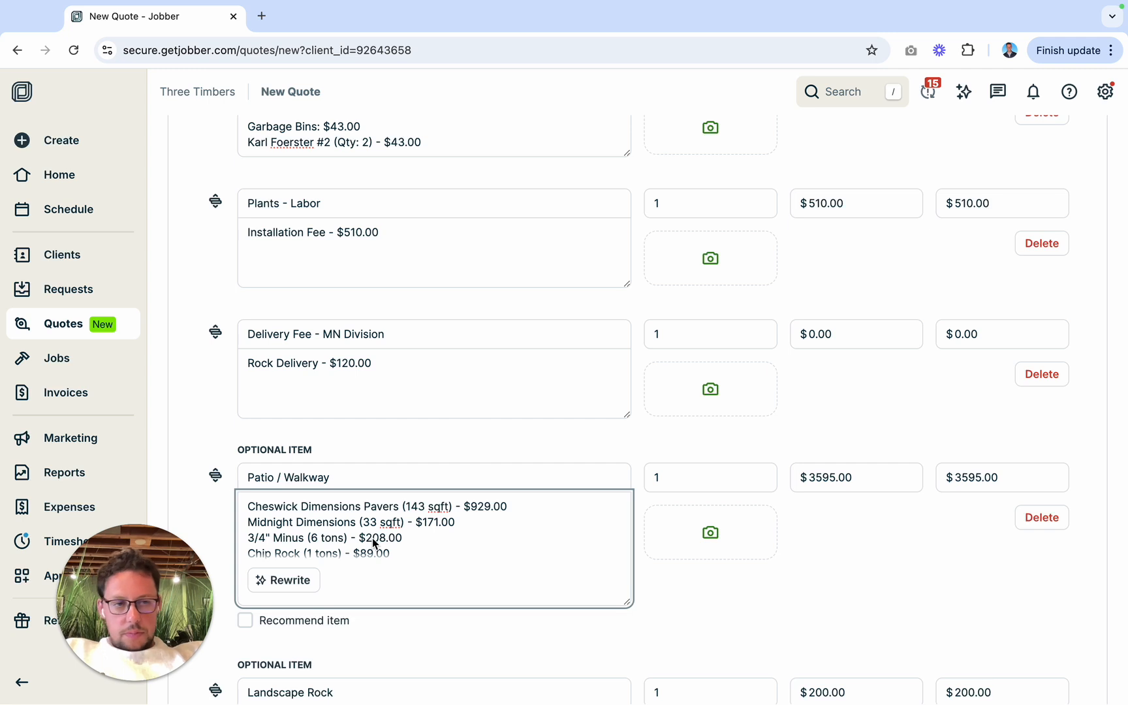
pyautogui.scroll(-2, 372, 538)
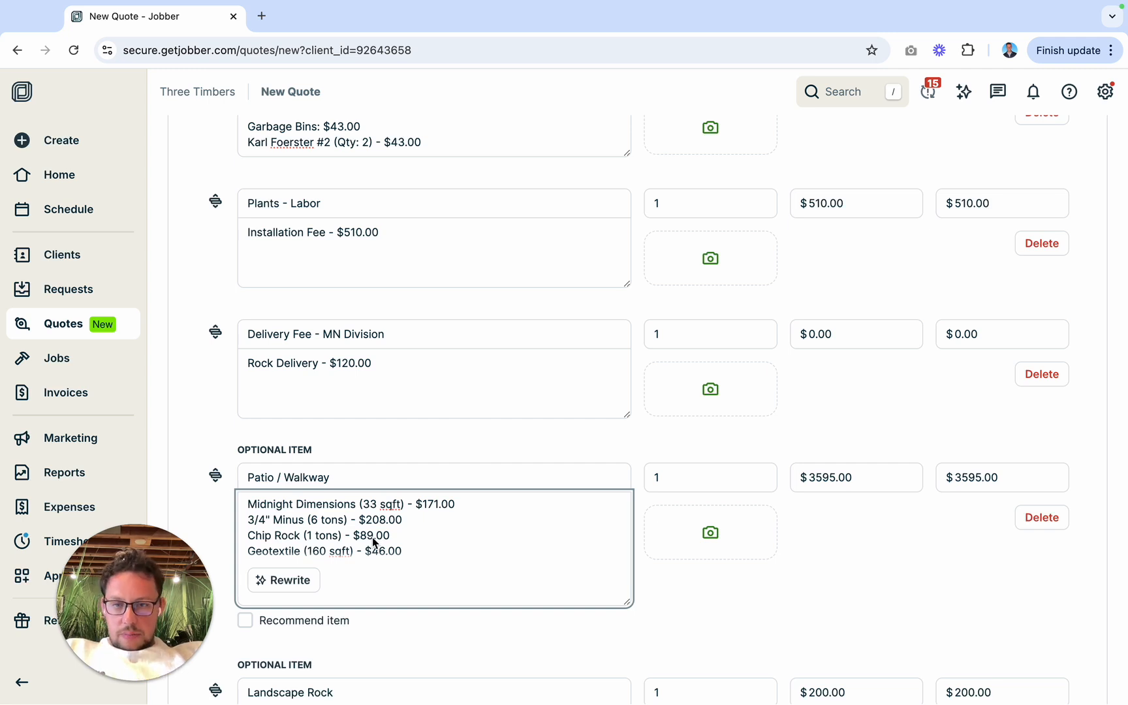
pyautogui.scroll(-2, 375, 543)
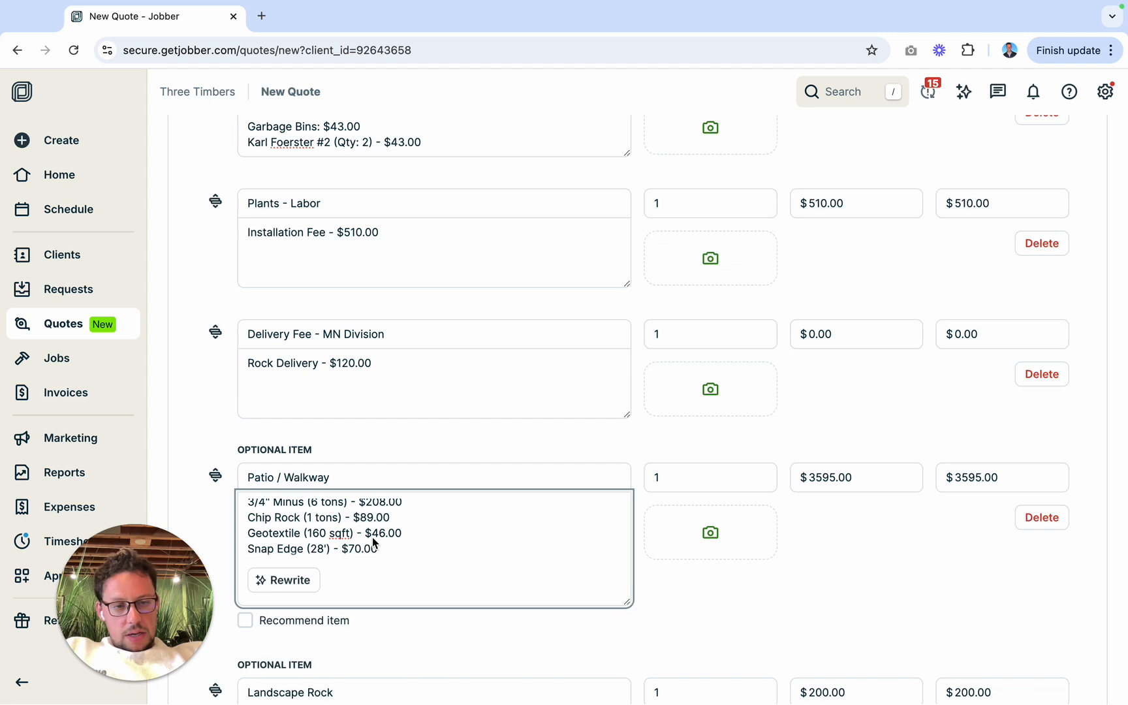
pyautogui.scroll(-3, 376, 543)
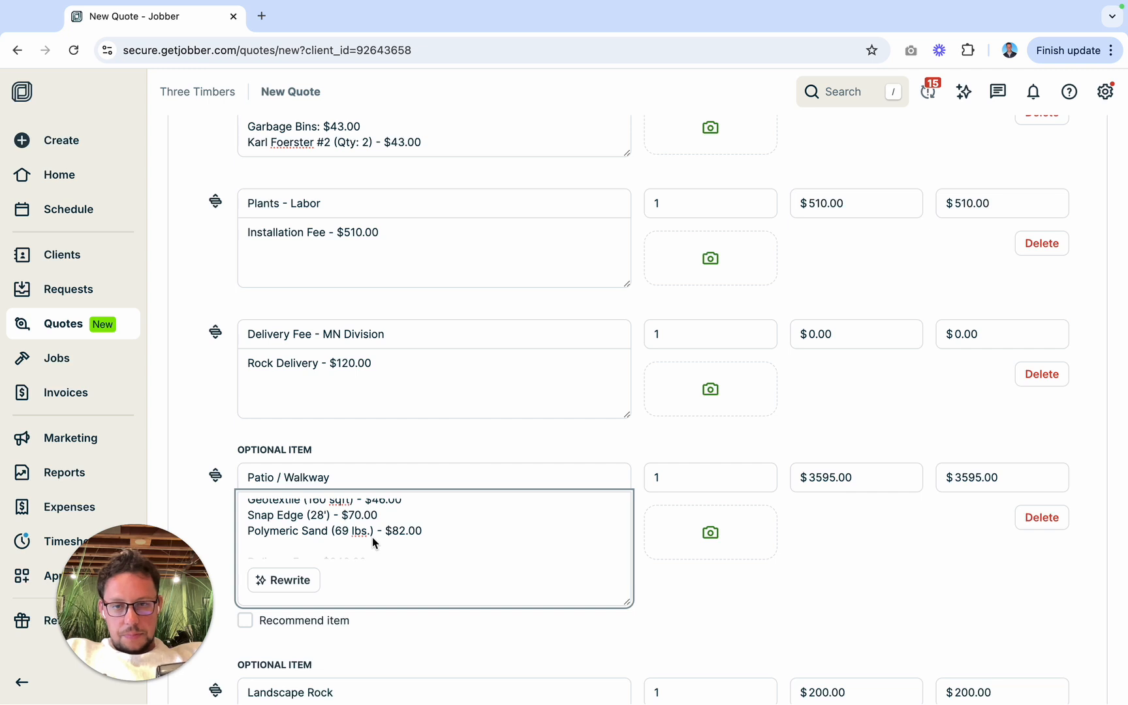
pyautogui.scroll(-3, 375, 543)
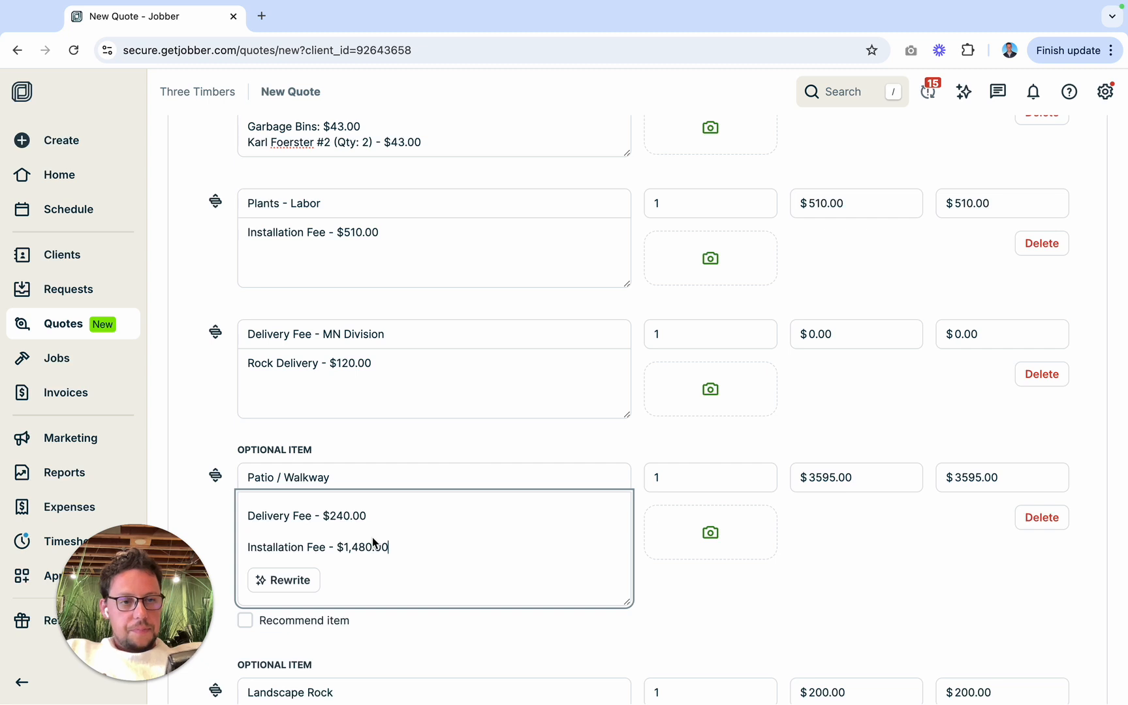
pyautogui.scroll(5, 374, 542)
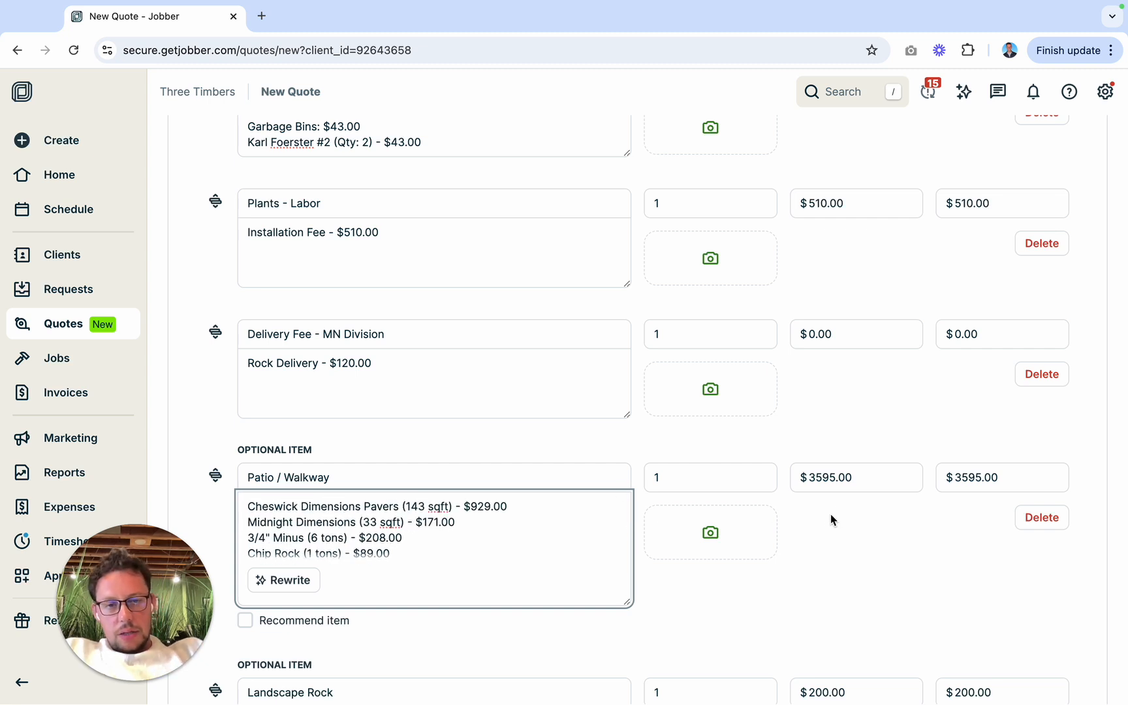
pyautogui.doubleClick(828, 483)
pyautogui.write('331')
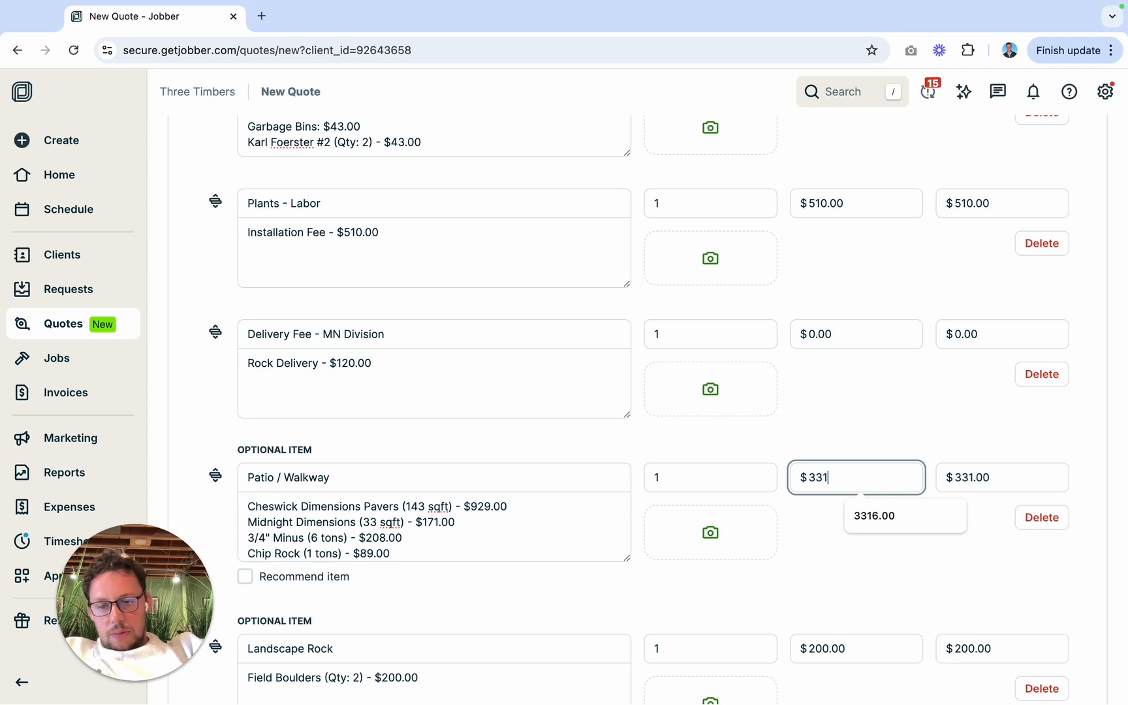
pyautogui.write('5')
pyautogui.click(823, 535)
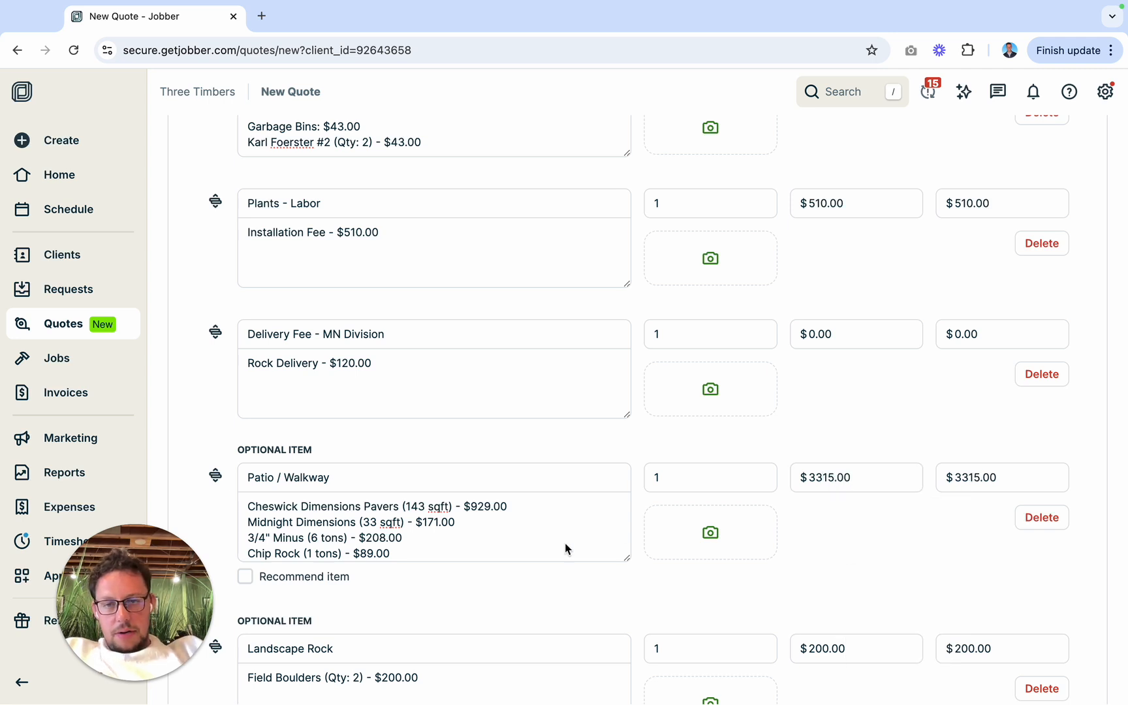
# Step: Search the computer's files for "dimen" and attach Dimensions Pavers.webp as the Patio / Walkway item's image
pyautogui.scroll(1, 565, 549)
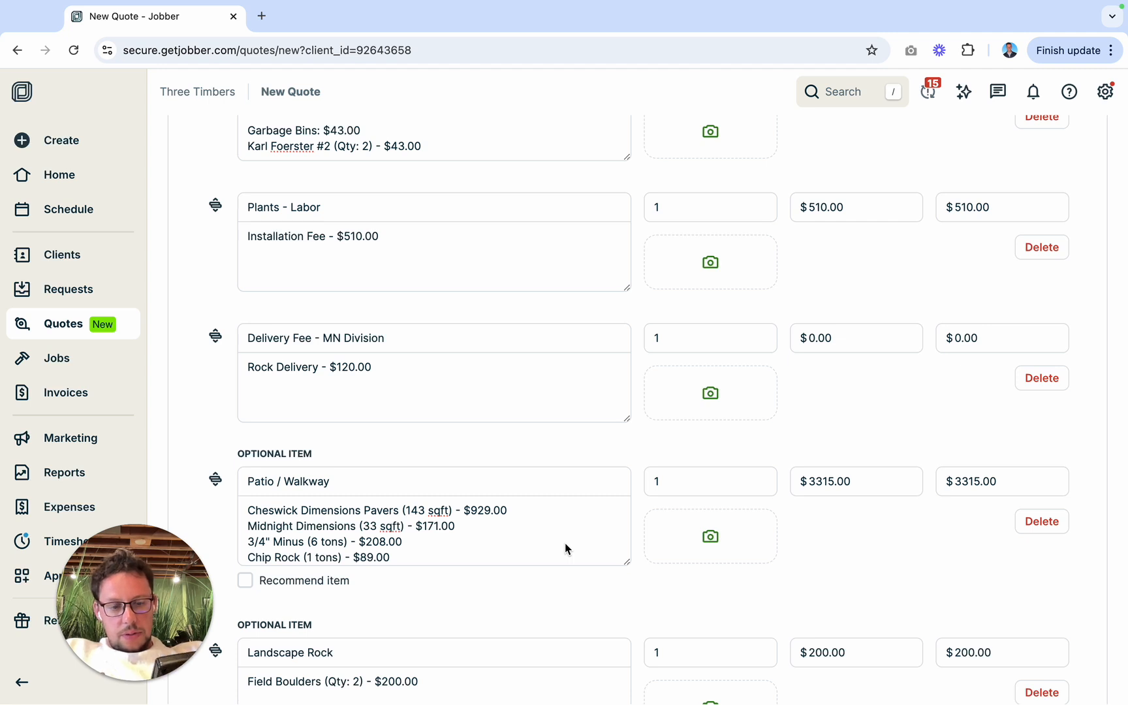
pyautogui.scroll(-3, 565, 545)
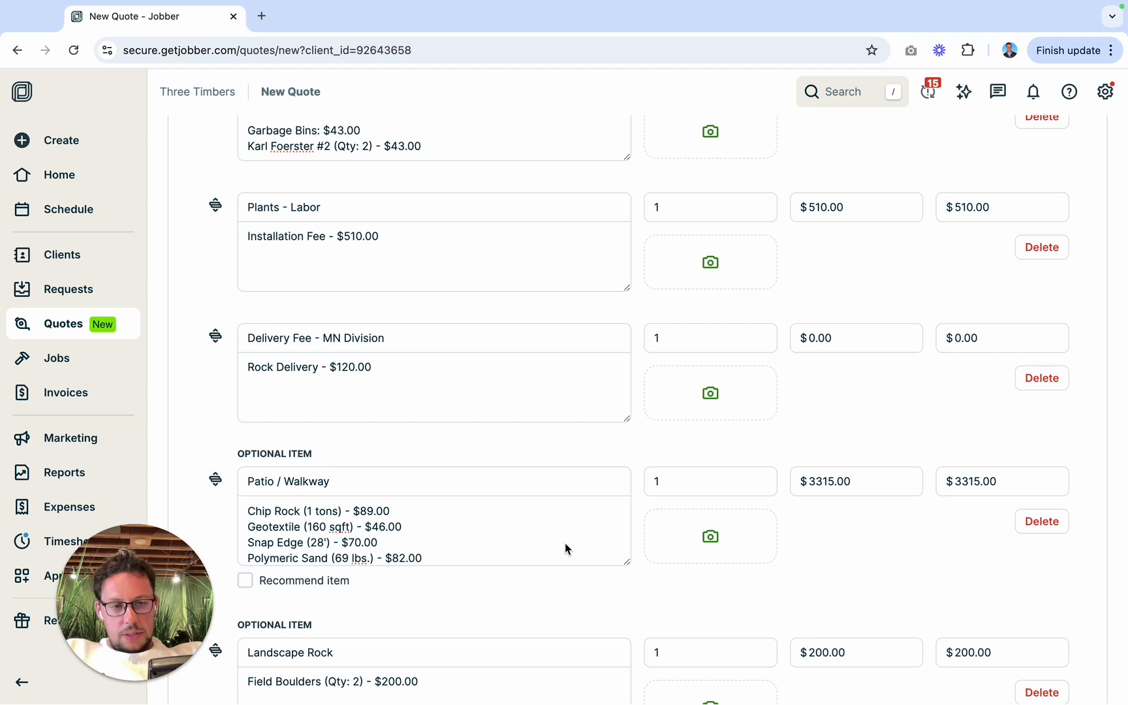
pyautogui.scroll(-5, 566, 544)
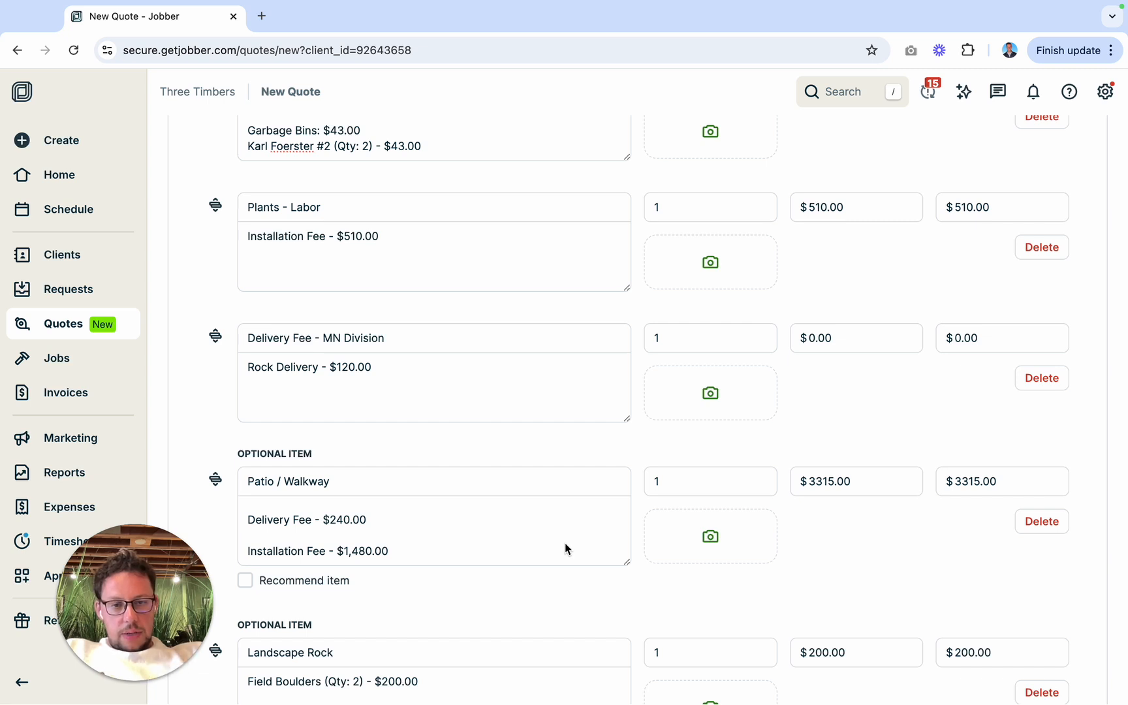
pyautogui.click(710, 536)
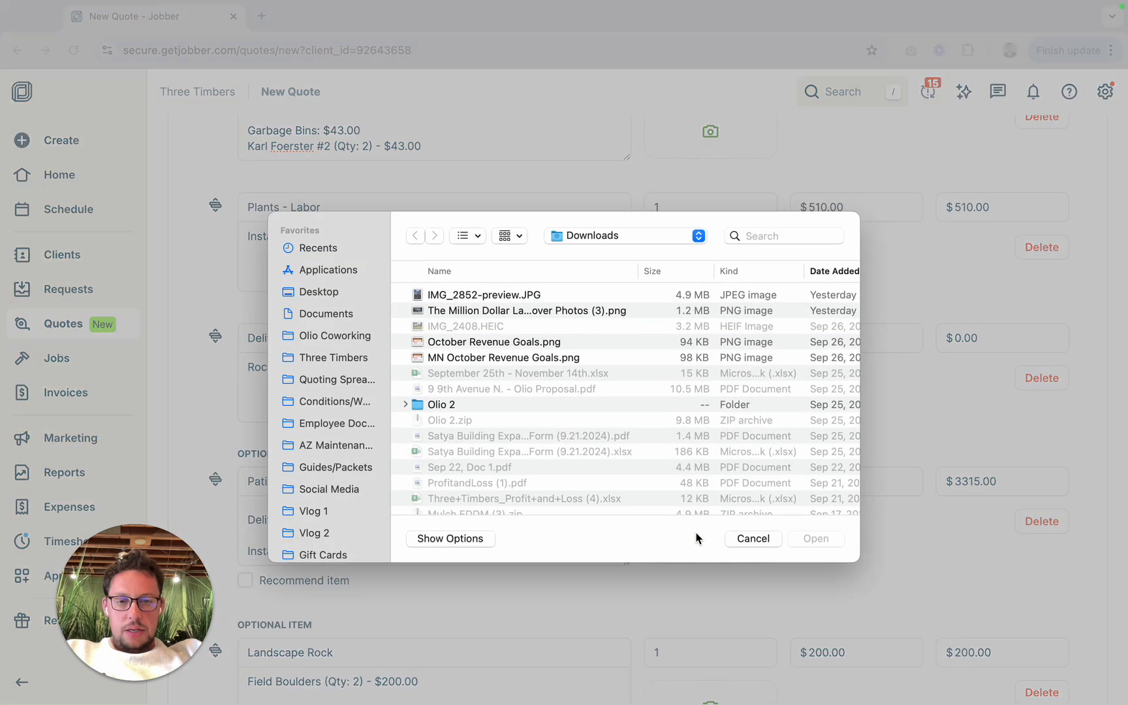
pyautogui.click(790, 232)
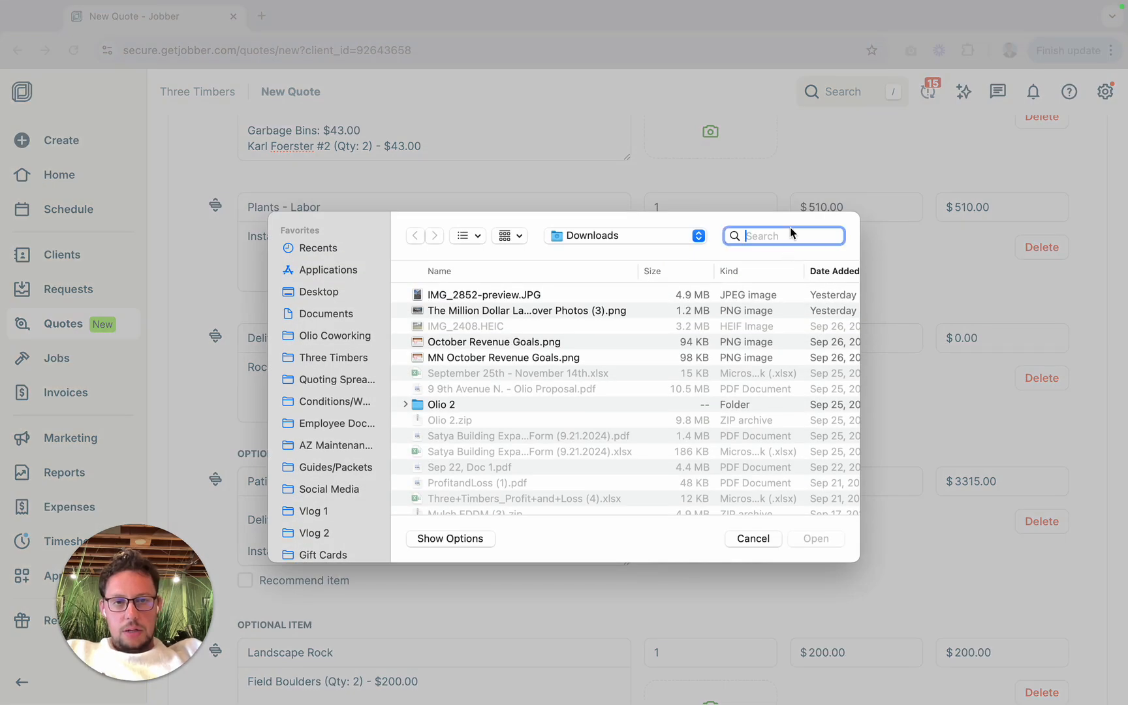
pyautogui.write('dimen')
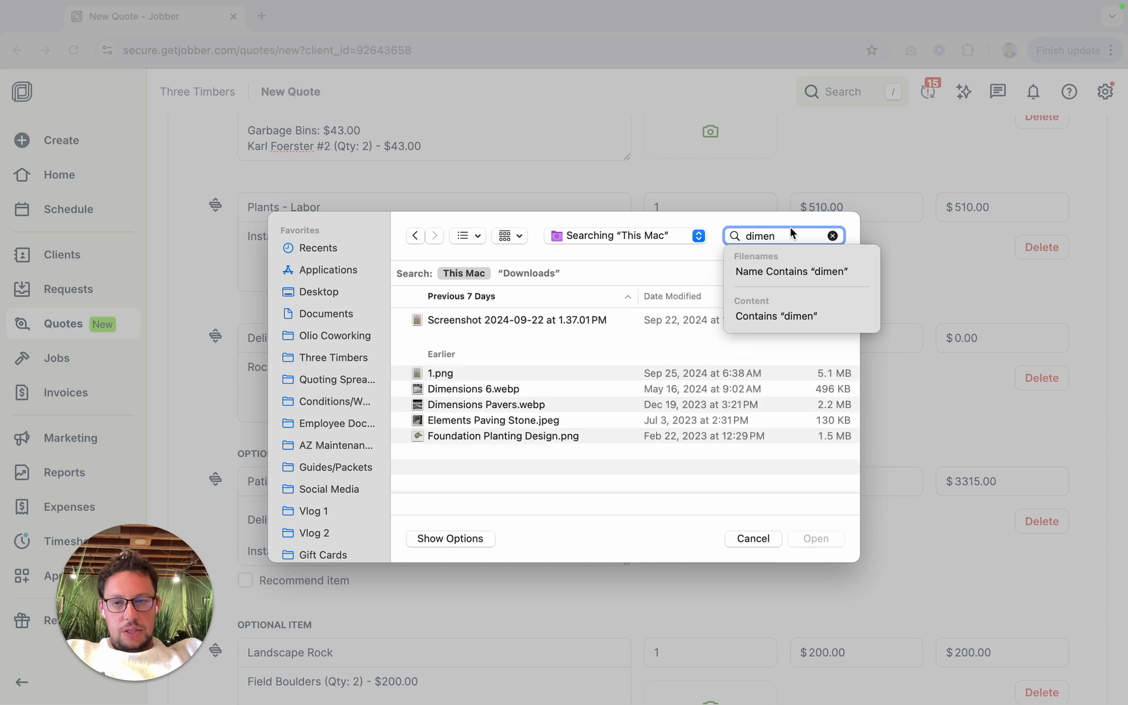
pyautogui.click(470, 405)
pyautogui.click(816, 539)
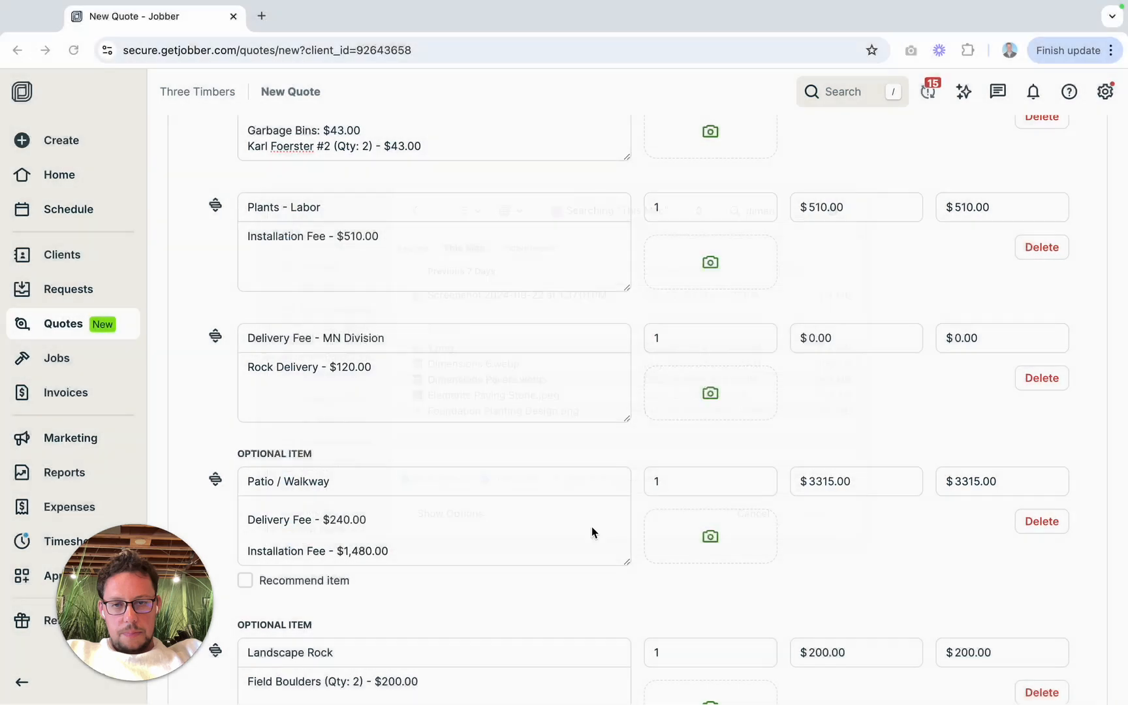
pyautogui.scroll(-5, 592, 526)
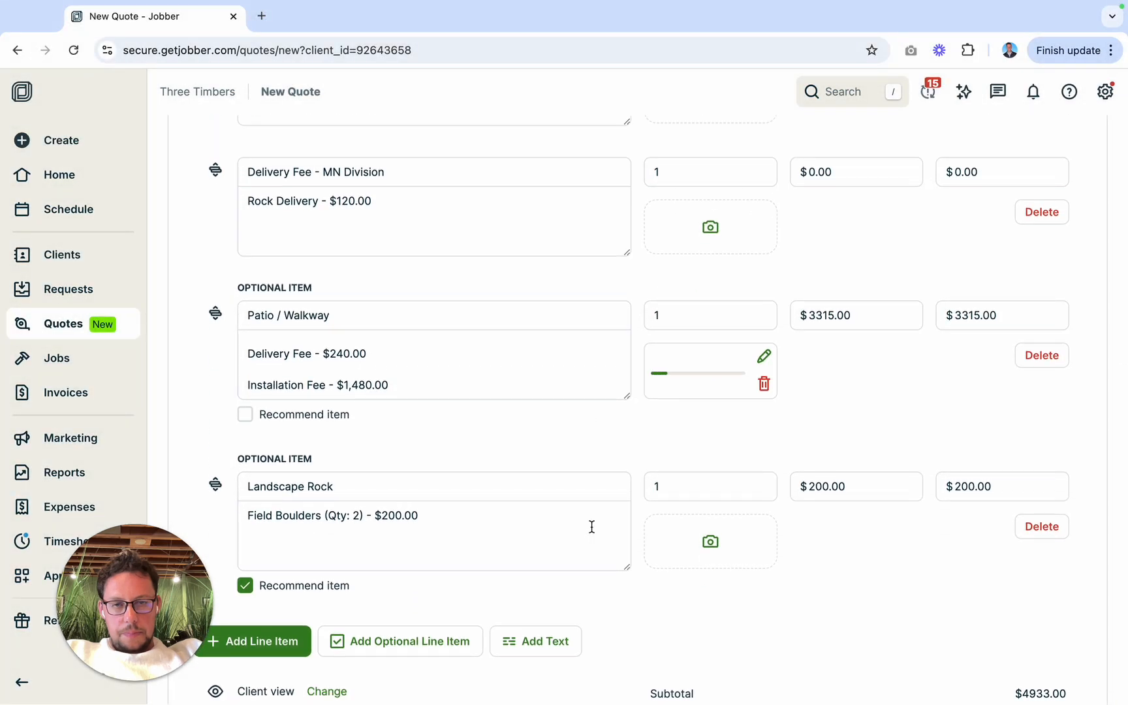
pyautogui.scroll(5, 652, 395)
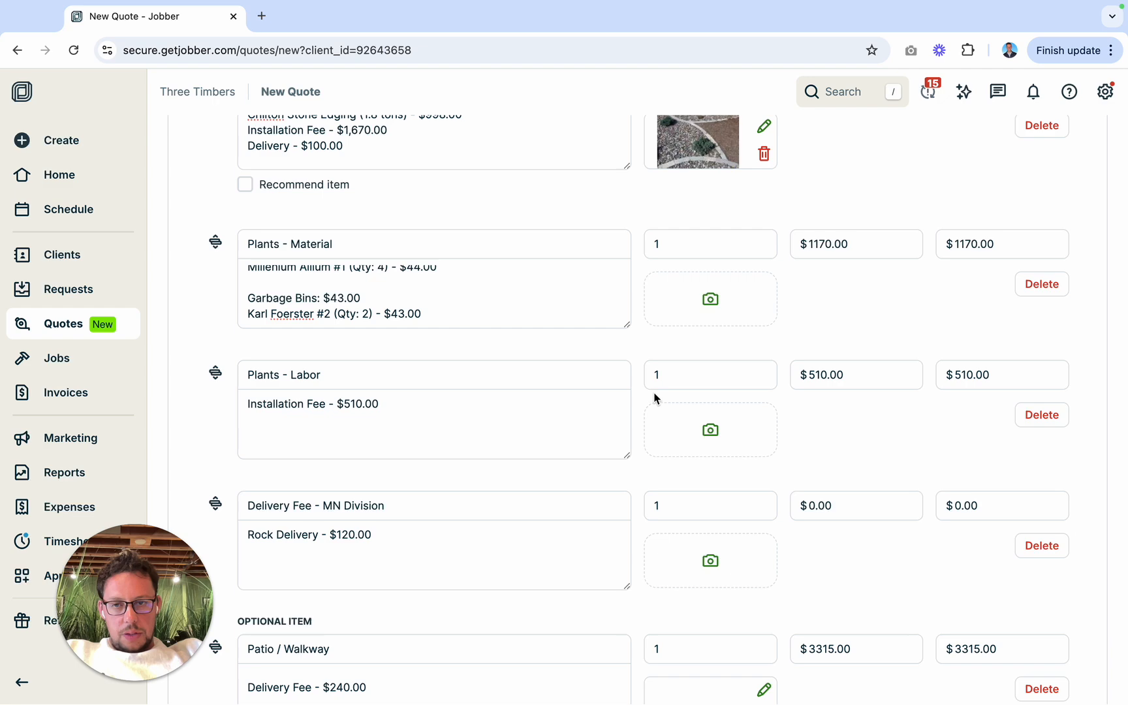
pyautogui.scroll(-4, 655, 398)
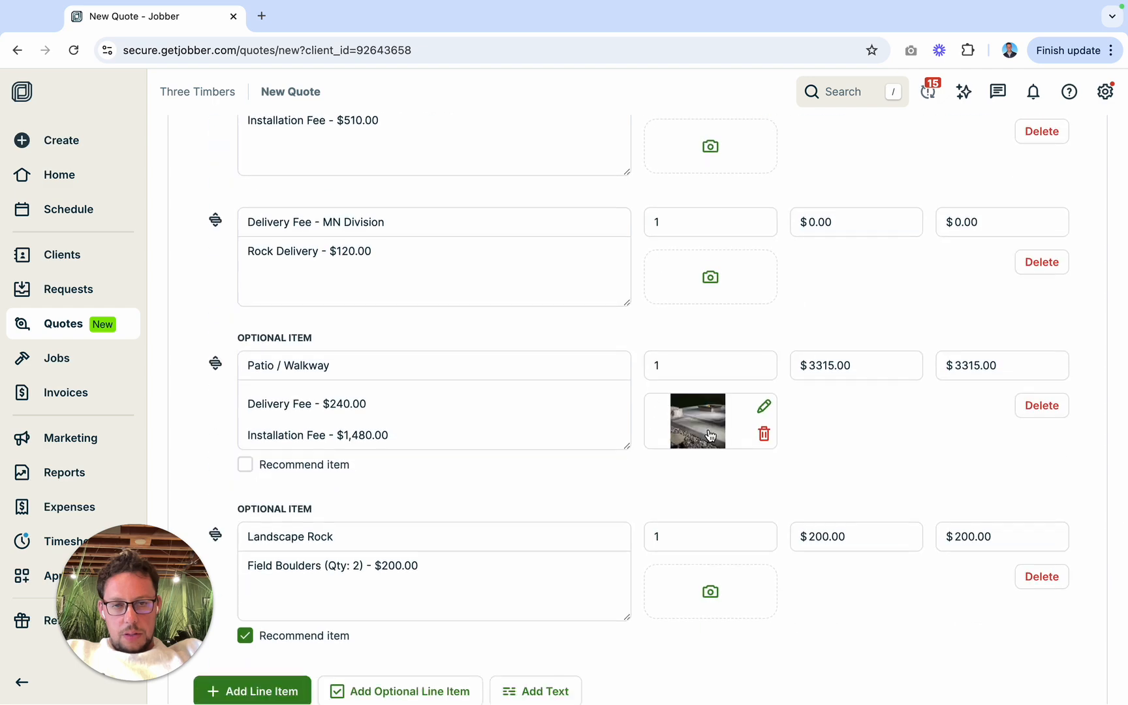
pyautogui.scroll(14, 679, 285)
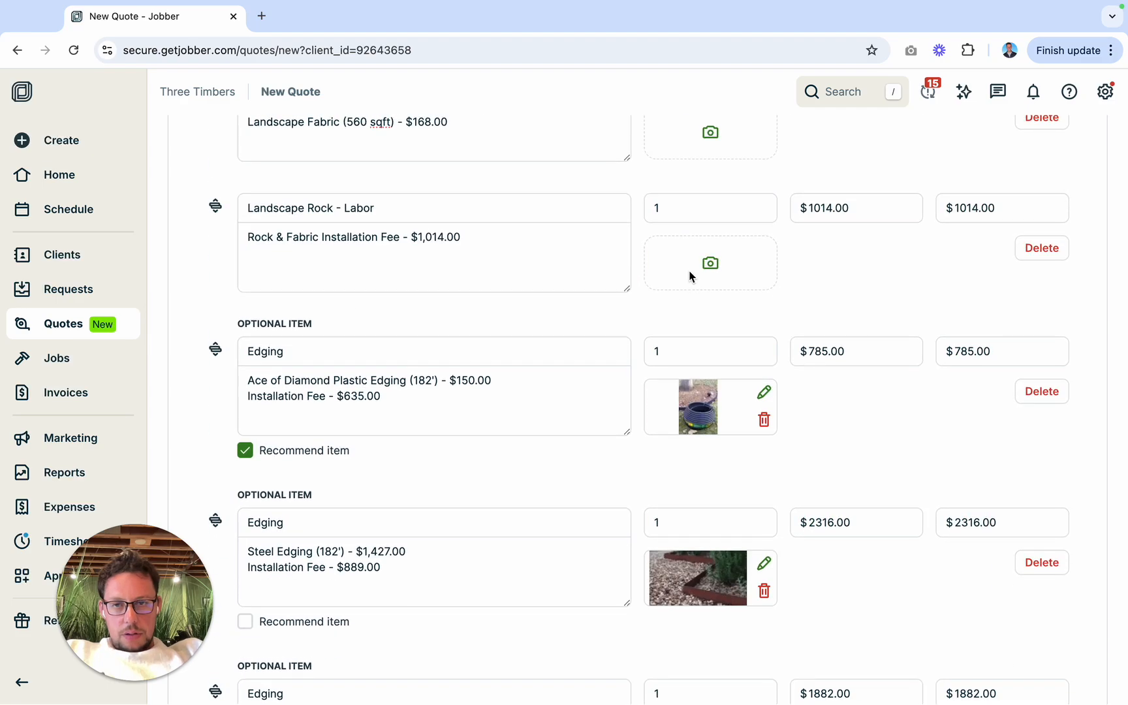
pyautogui.click(693, 276)
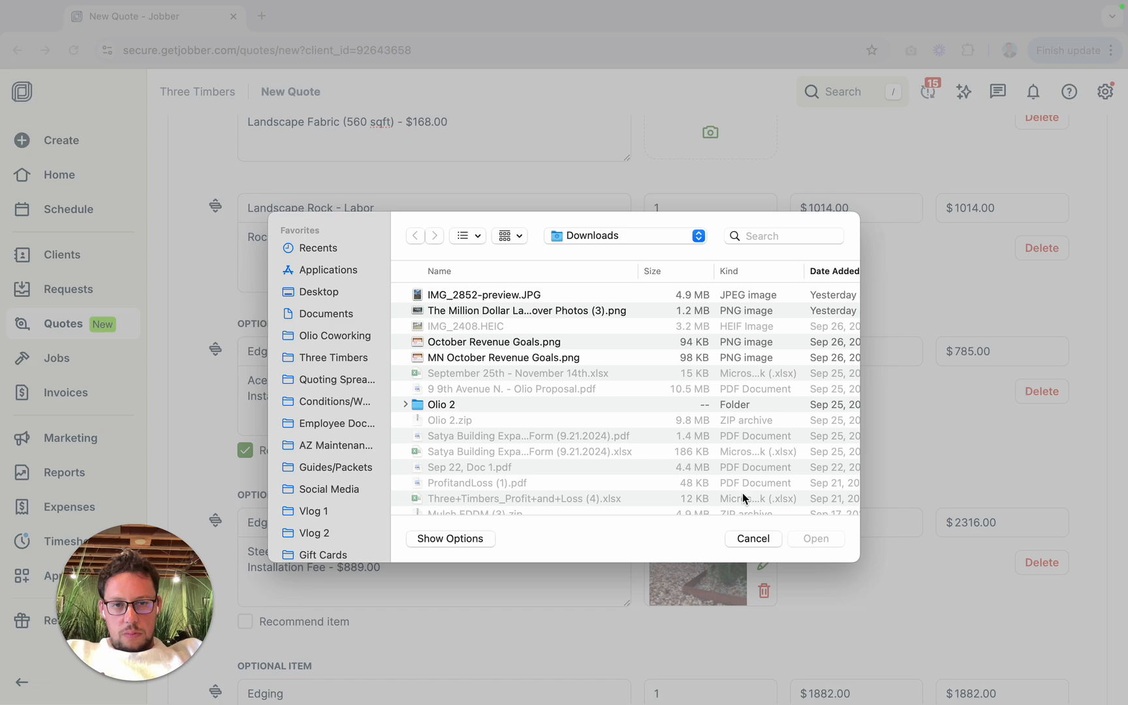
pyautogui.click(753, 539)
# Step: Search the computer's files for "river rock" and attach the river rock image to the Landscape Rock - Material item
pyautogui.scroll(3, 730, 385)
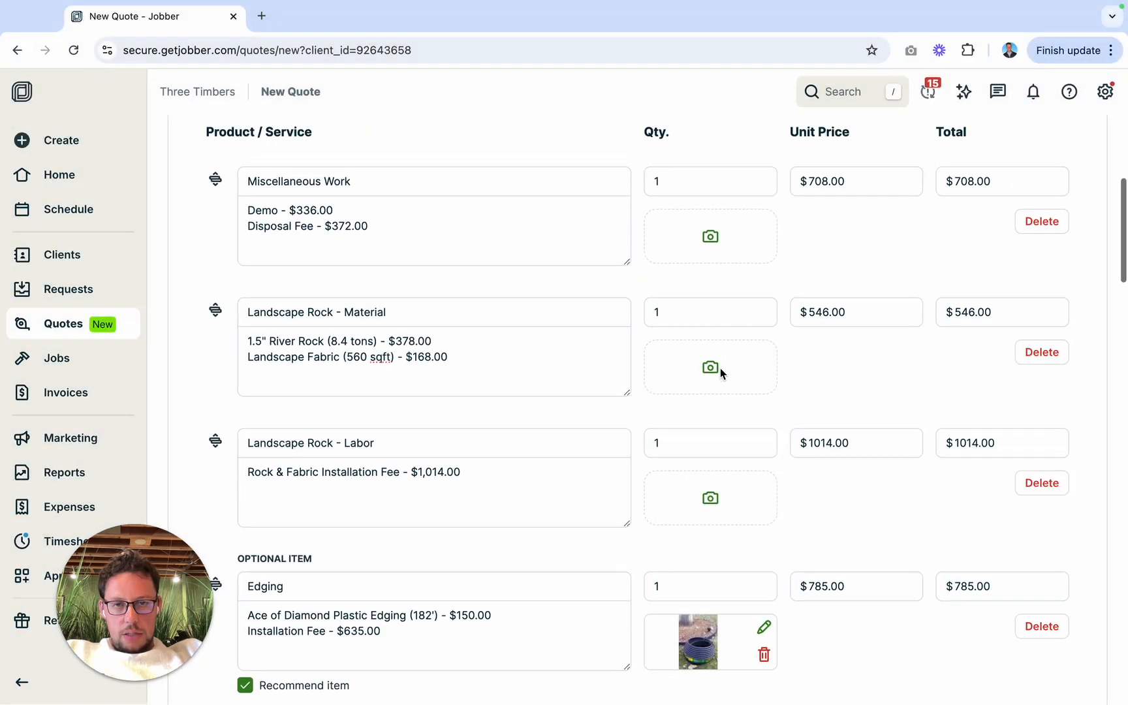
pyautogui.click(720, 367)
pyautogui.click(796, 236)
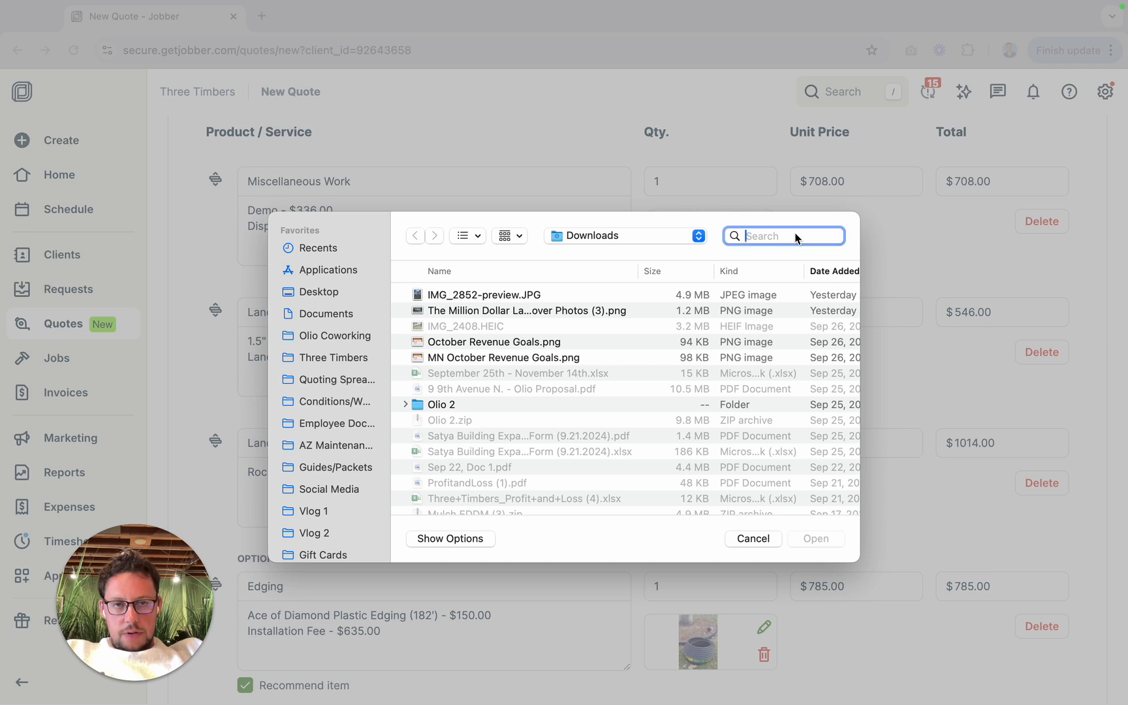
pyautogui.write('river rock')
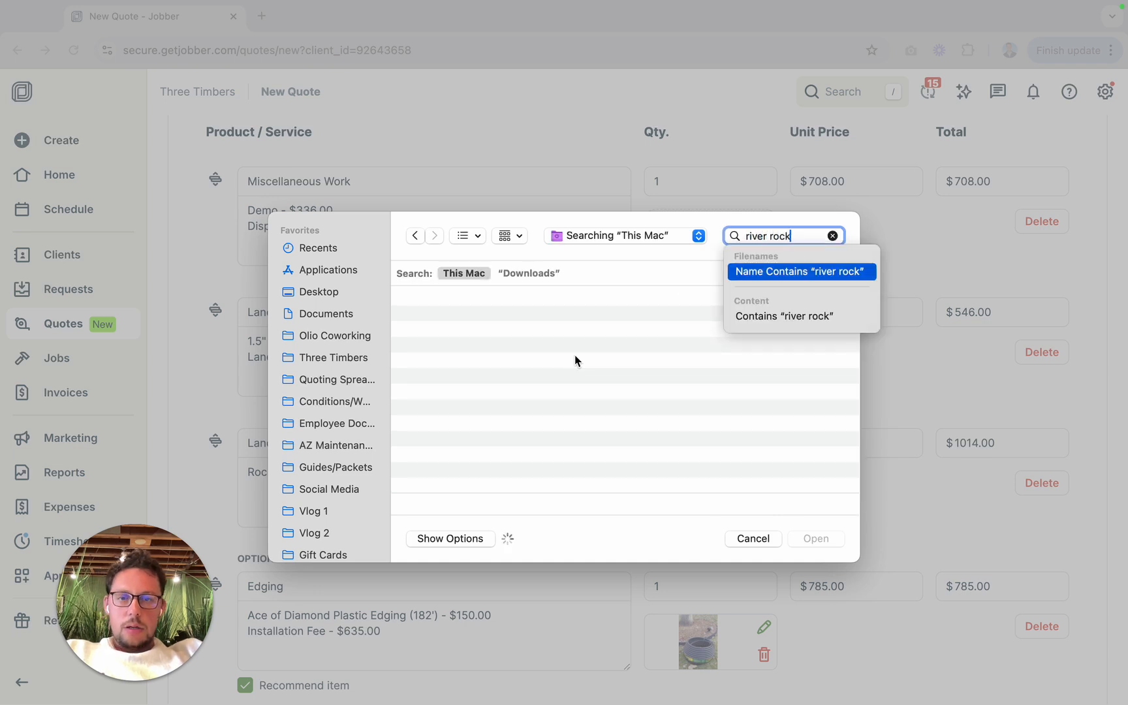
pyautogui.click(512, 323)
pyautogui.click(842, 537)
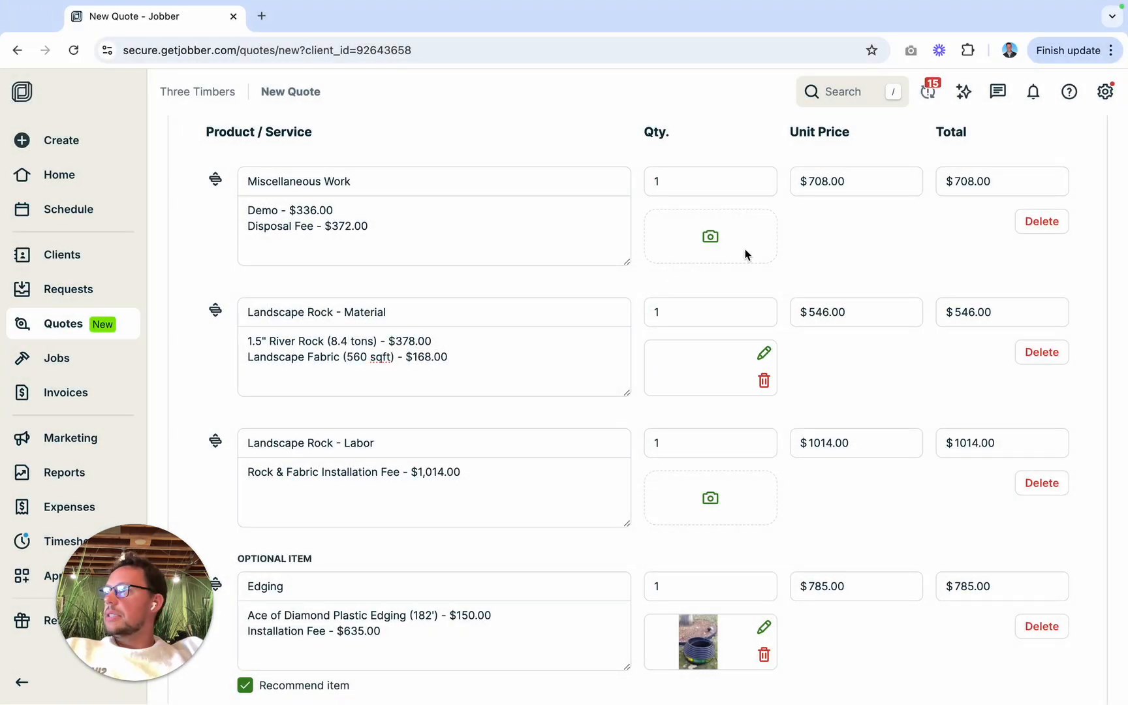
# Step: Mark the optional Patio / Walkway line item as recommended
pyautogui.scroll(-13, 605, 387)
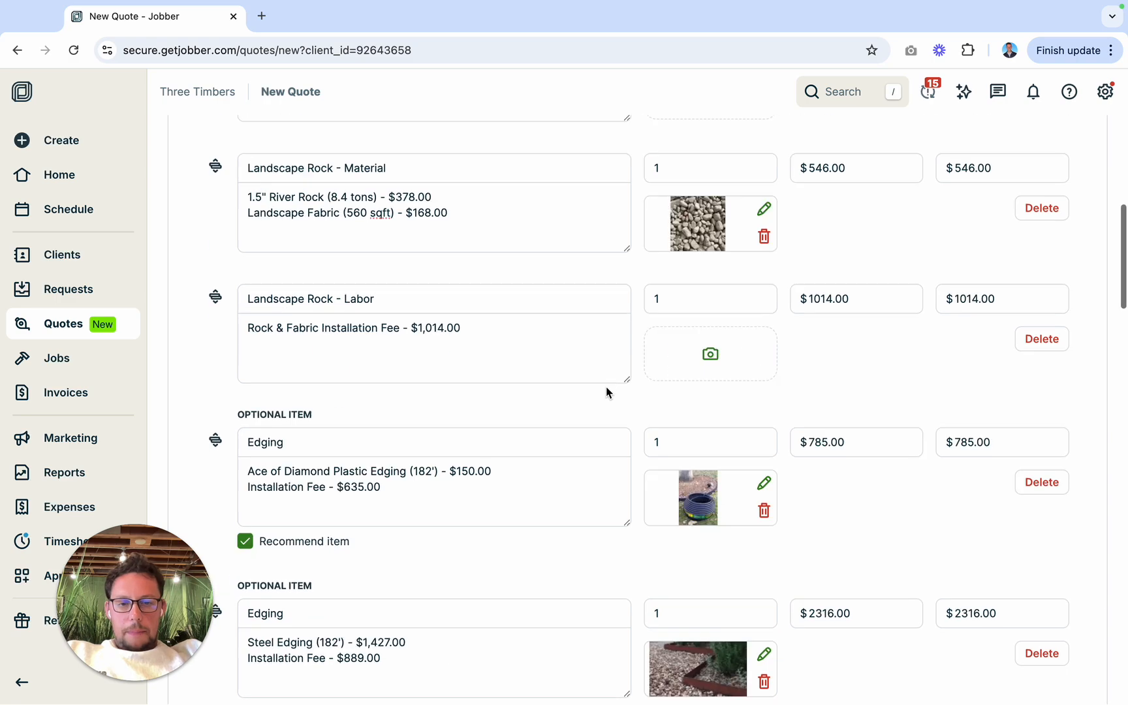
pyautogui.scroll(-1, 605, 395)
pyautogui.scroll(3, 605, 403)
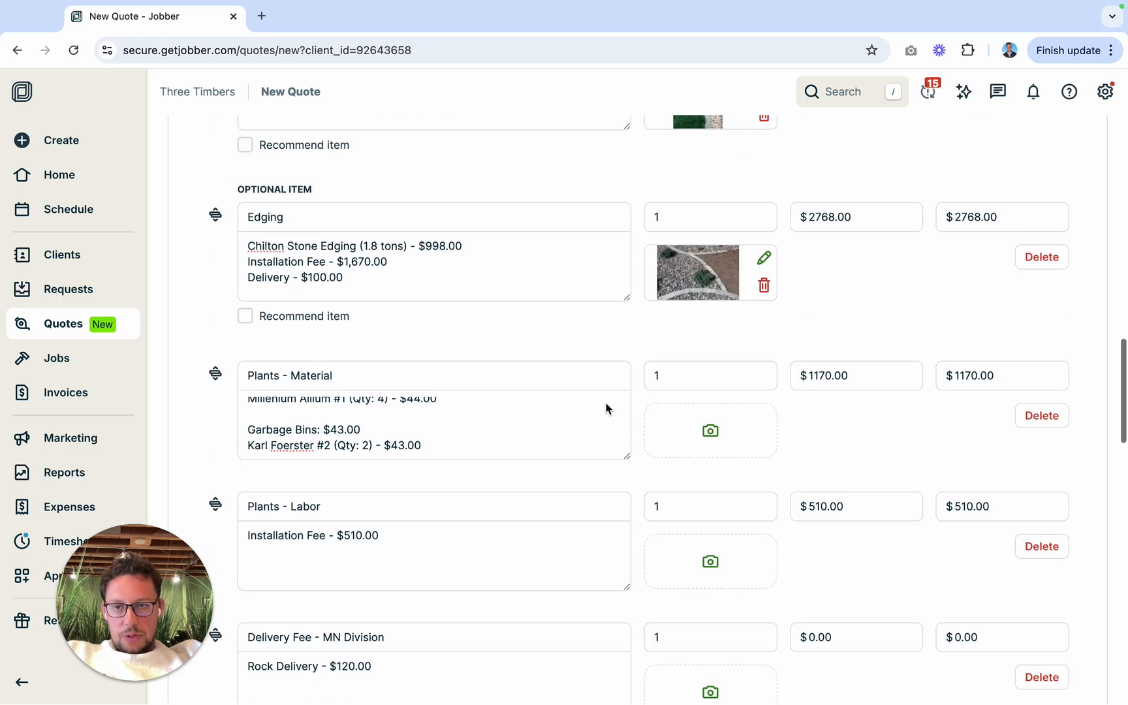
pyautogui.scroll(-2, 324, 426)
pyautogui.scroll(-5, 325, 425)
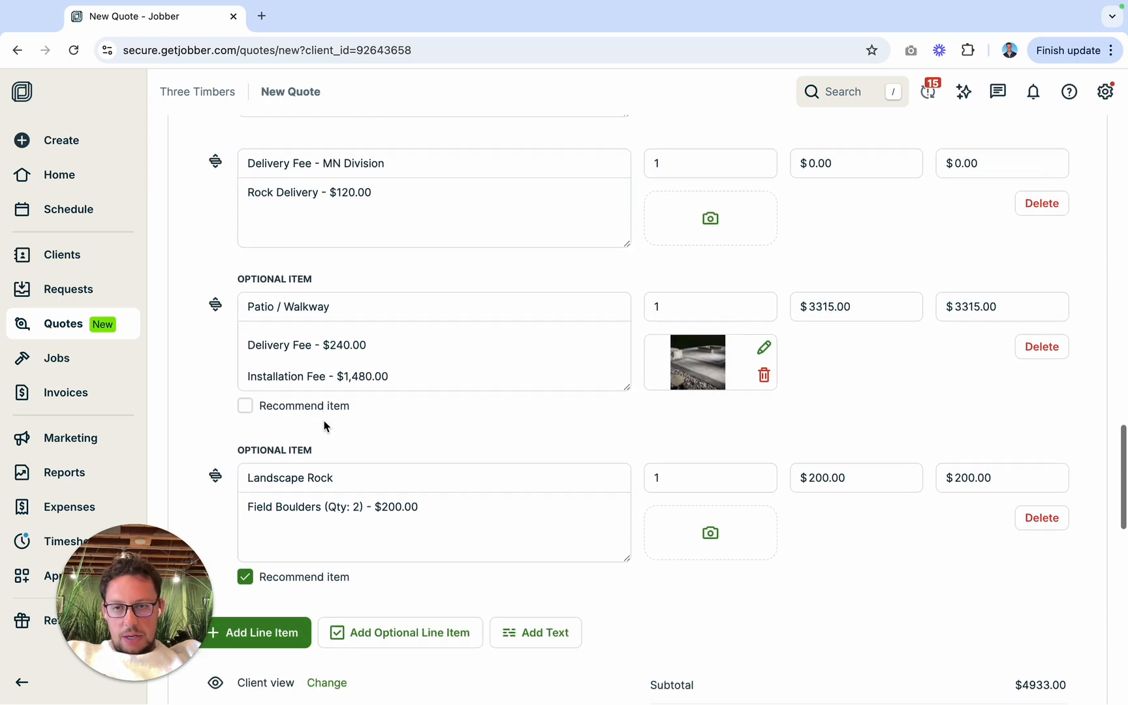
pyautogui.click(244, 403)
# Step: Save the quote and choose to send it to the client as an email
pyautogui.scroll(-1, 619, 517)
pyautogui.scroll(-5, 619, 517)
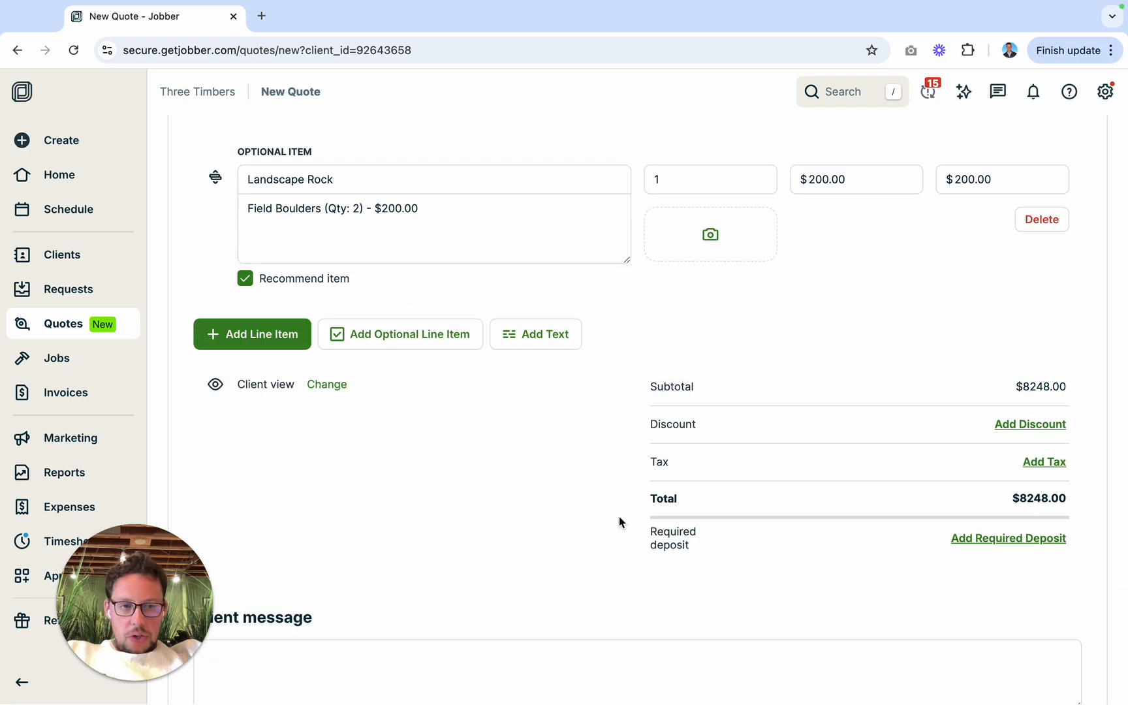
pyautogui.scroll(-10, 619, 517)
pyautogui.click(1007, 629)
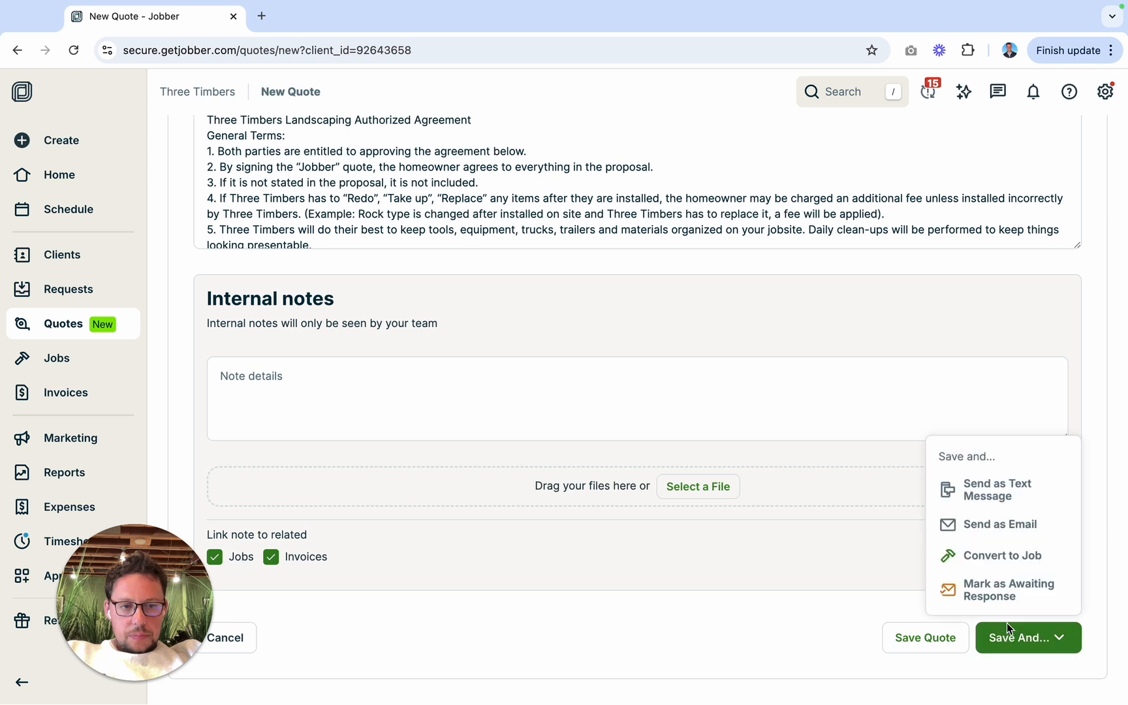
pyautogui.click(995, 524)
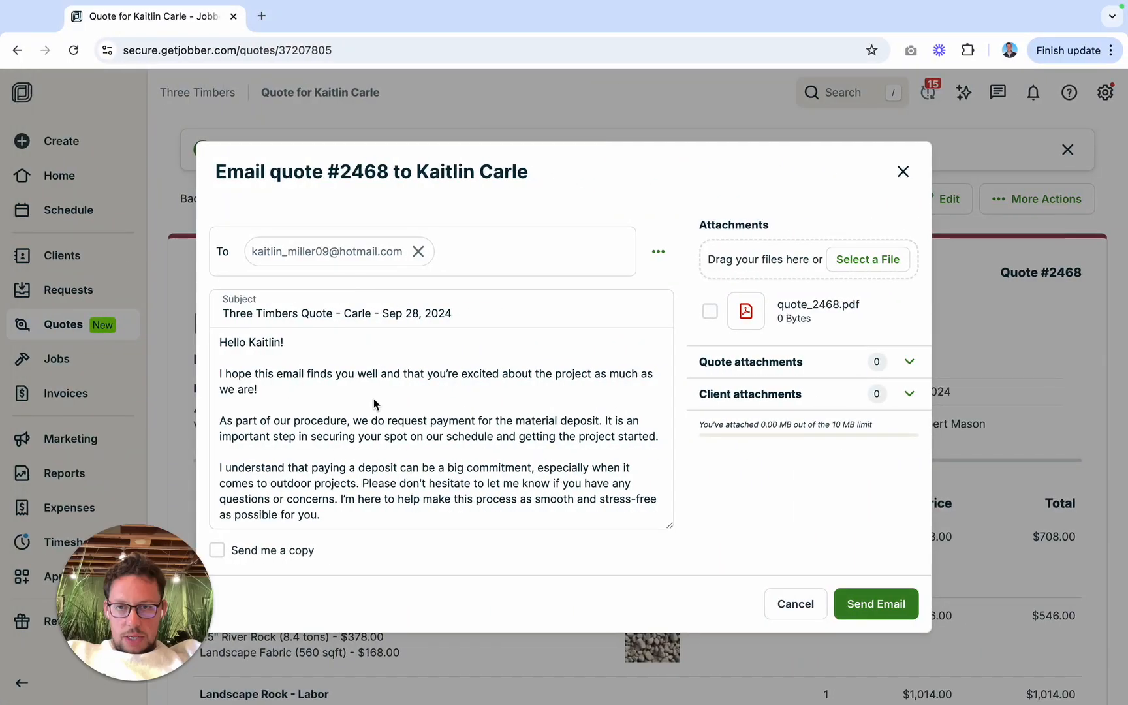
# Step: Replace the default material deposit text in the quote email with the copied message about the service breakdown and options
pyautogui.click(374, 404)
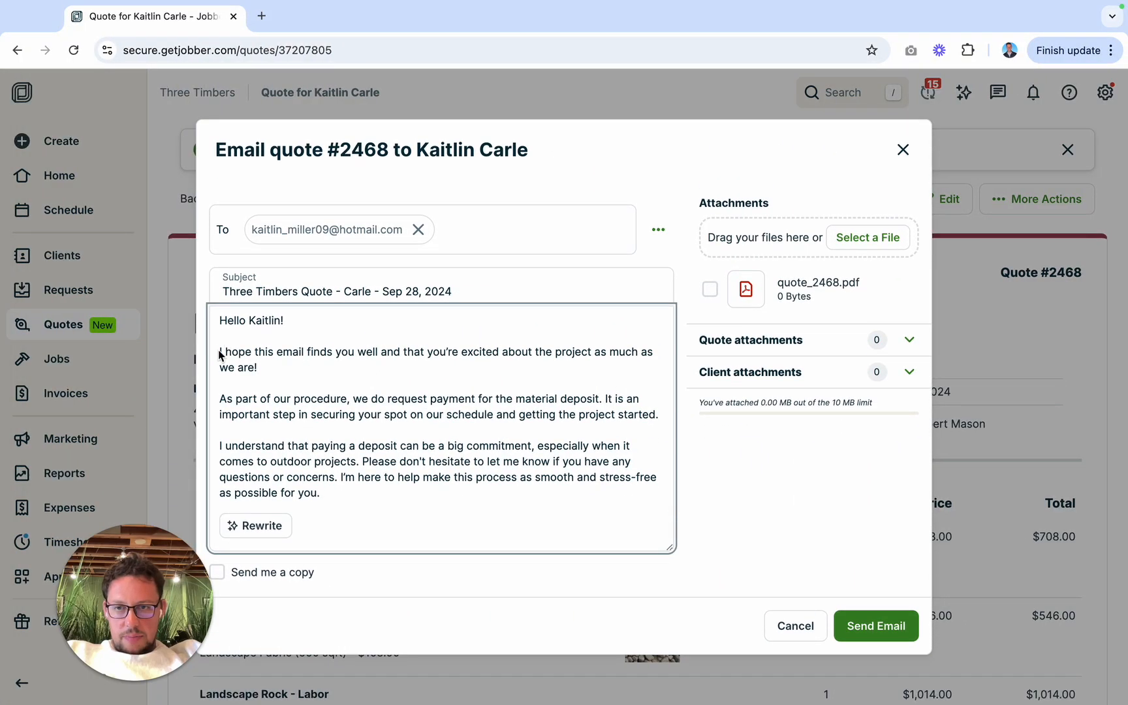
pyautogui.moveTo(219, 351); pyautogui.dragTo(351, 378)
pyautogui.hotkey('ctrl', 'a')
pyautogui.hotkey('ctrl', 'v')
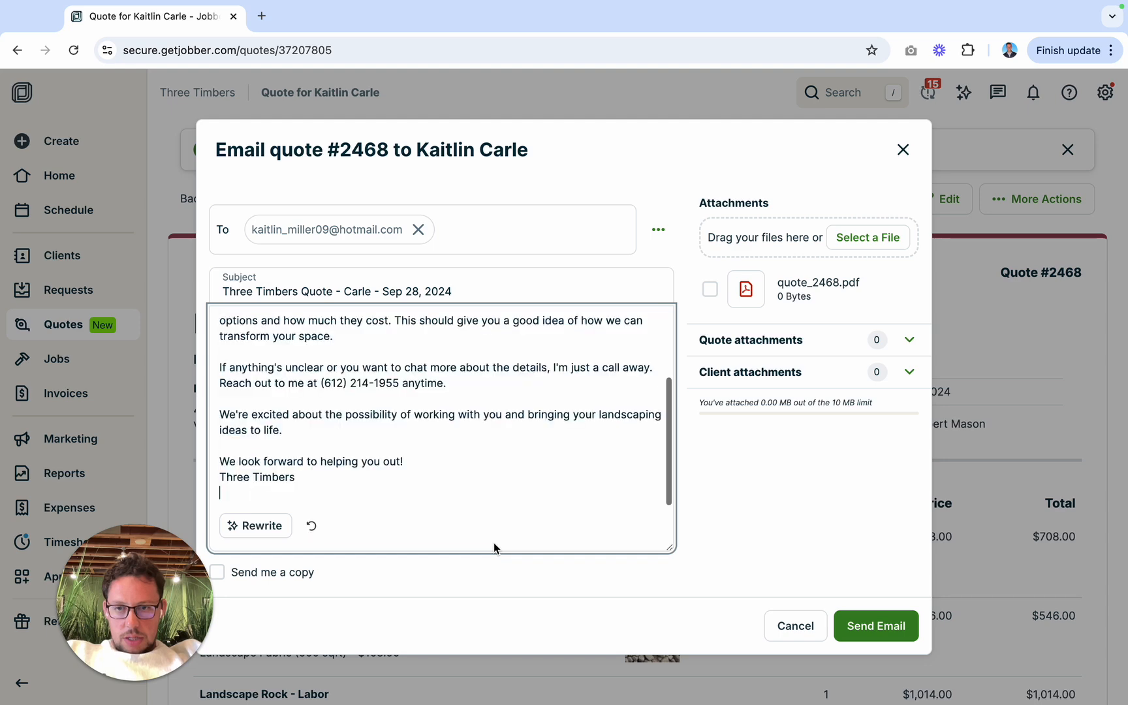
# Step: Attach the client's five landscape bed install design images, 001 to 005, from the Plant Designs folder to the email
pyautogui.click(867, 238)
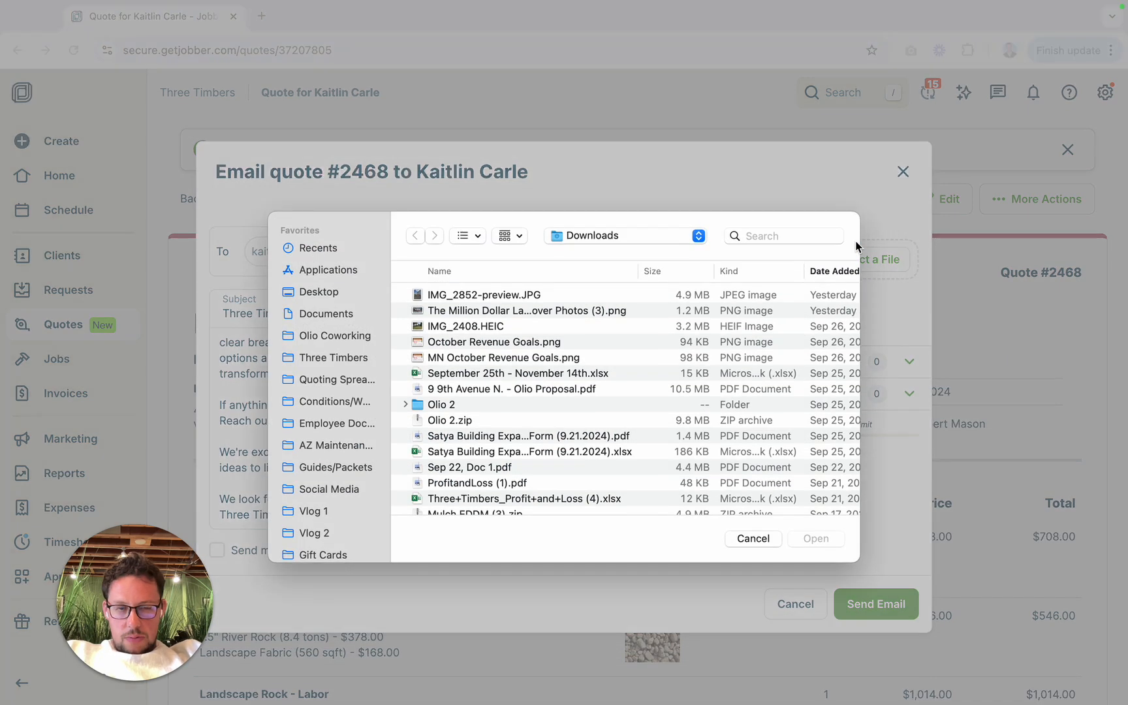
pyautogui.scroll(-3, 326, 440)
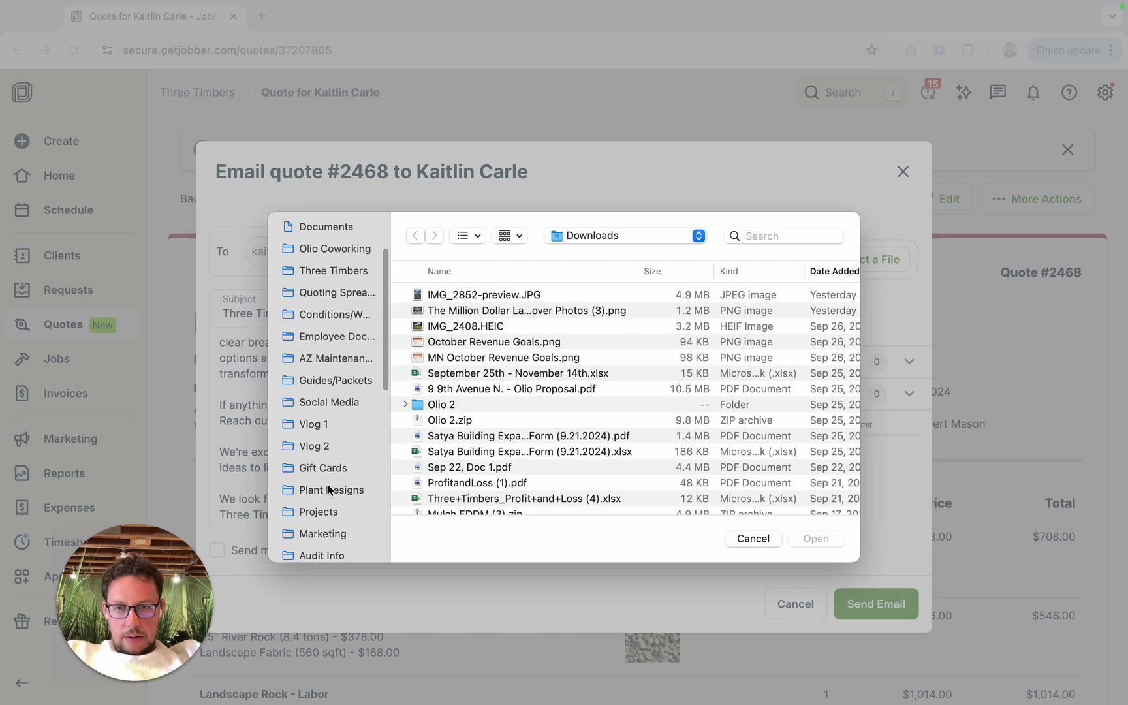
pyautogui.click(356, 490)
pyautogui.click(505, 295)
pyautogui.keyDown('shift'); pyautogui.click(529, 357); pyautogui.keyUp('shift')
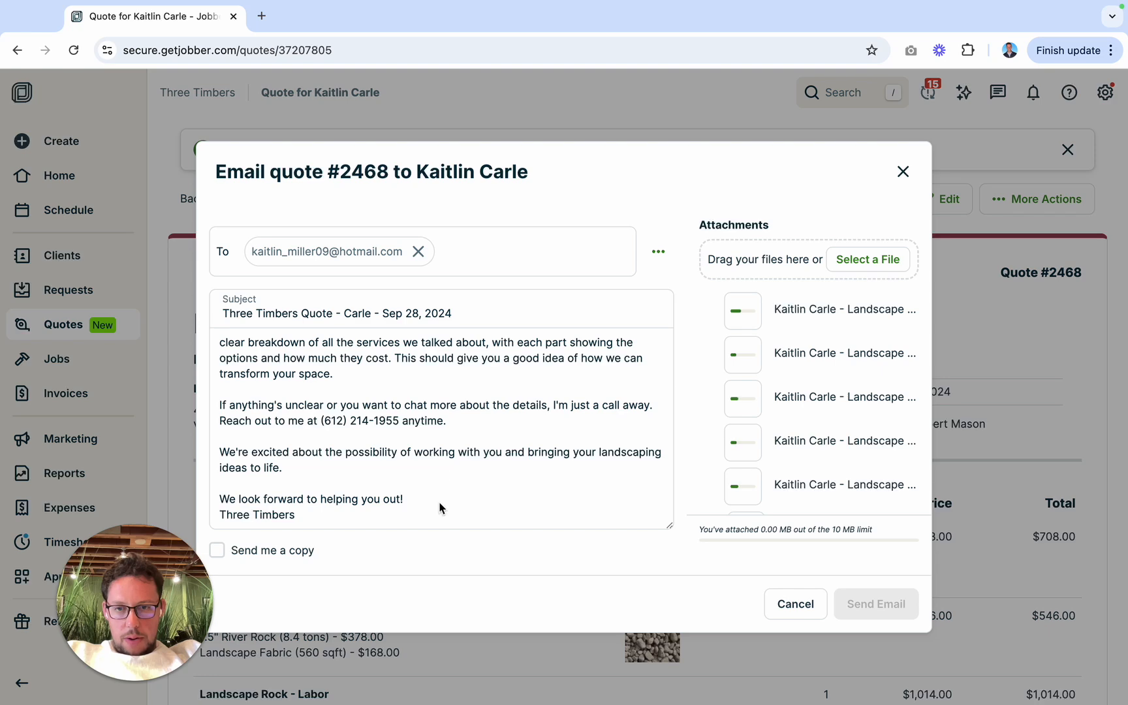
# Step: Add "P.S. Check out the designs attached to this email!" below the Three Timbers sign-off in the message
pyautogui.click(441, 508)
pyautogui.press('Return')
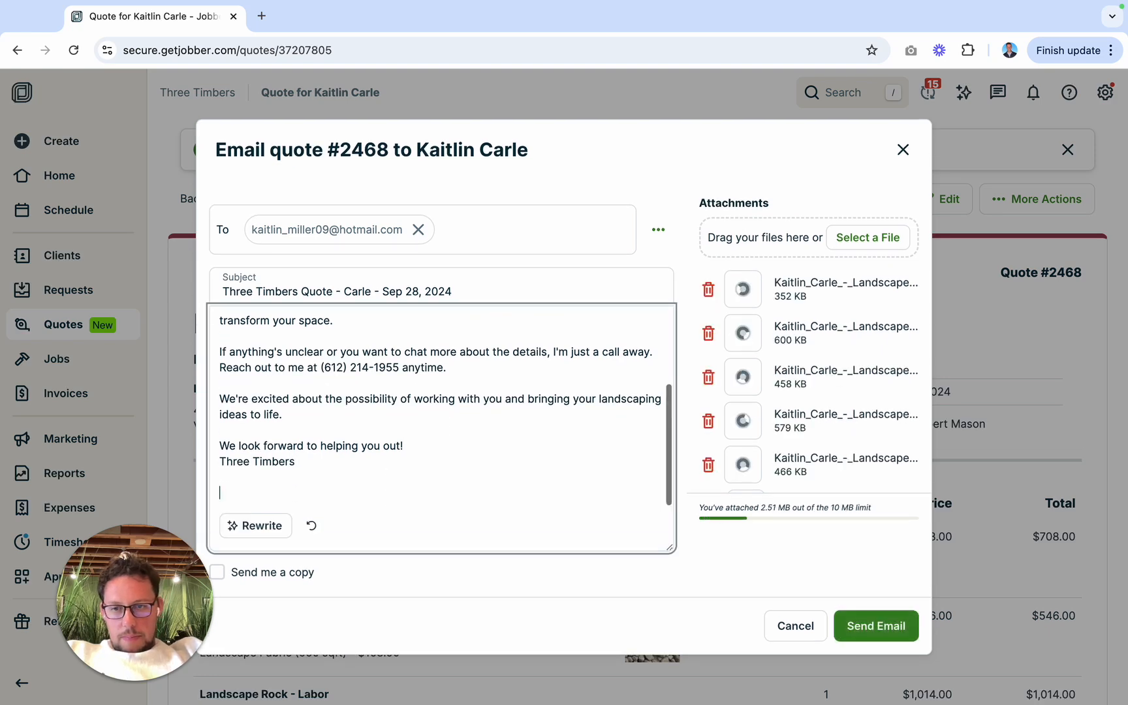
pyautogui.write('P.S. ')
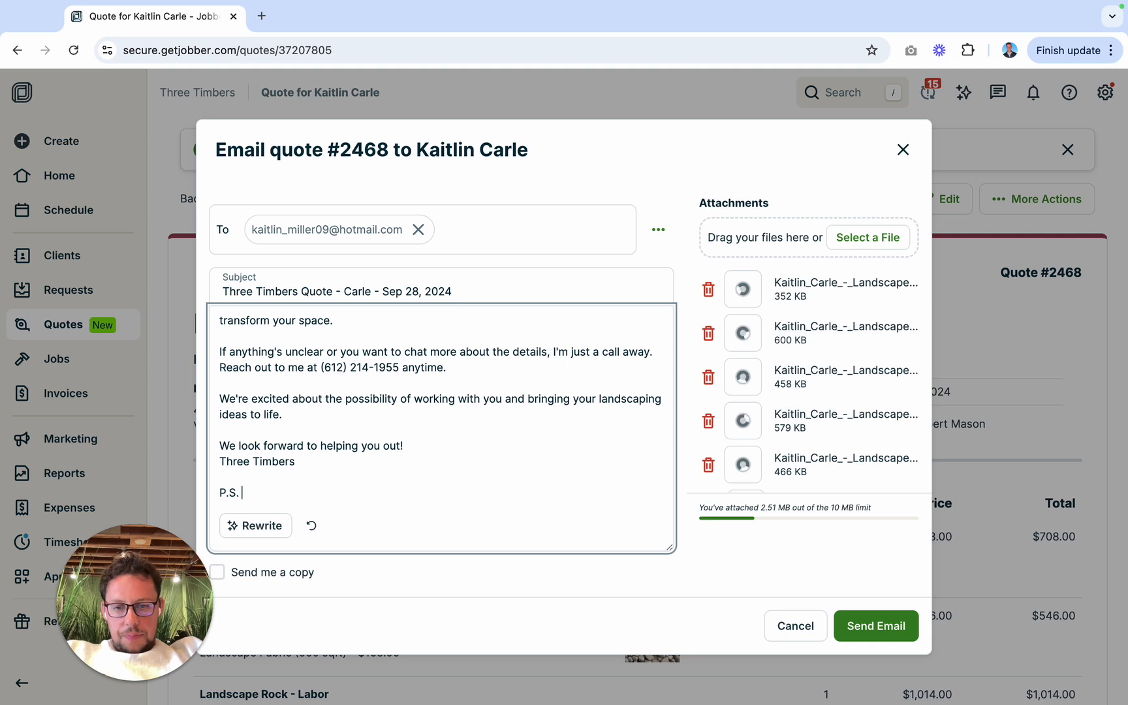
pyautogui.write('Check out the at')
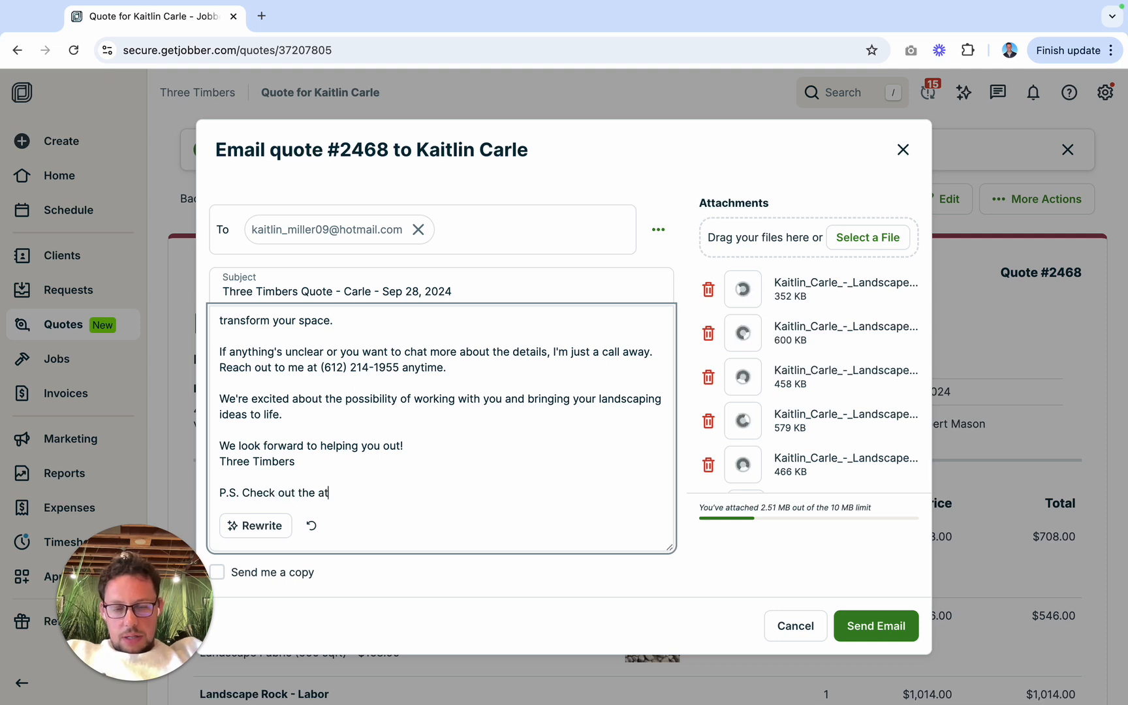
pyautogui.write('tachments to')
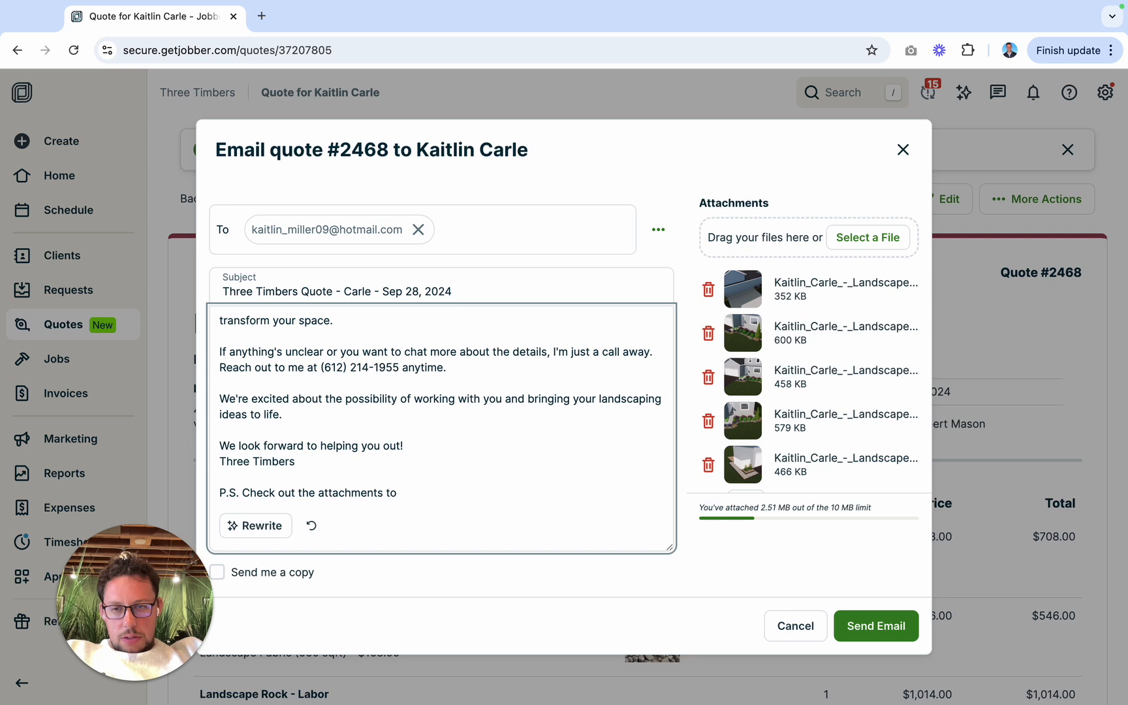
pyautogui.press('BackSpace')
pyautogui.press('BackSpace')
pyautogui.press('BackSpace')
pyautogui.press('BackSpace')
pyautogui.press('BackSpace')
pyautogui.press('BackSpace')
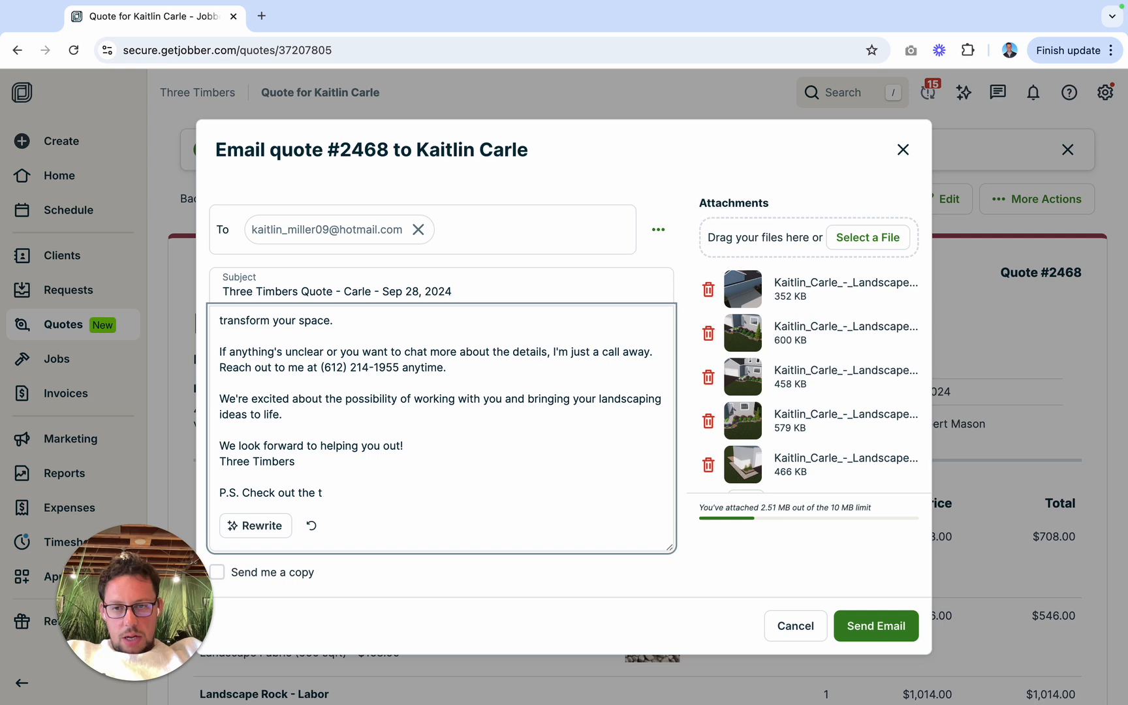
pyautogui.write('tached to this email!')
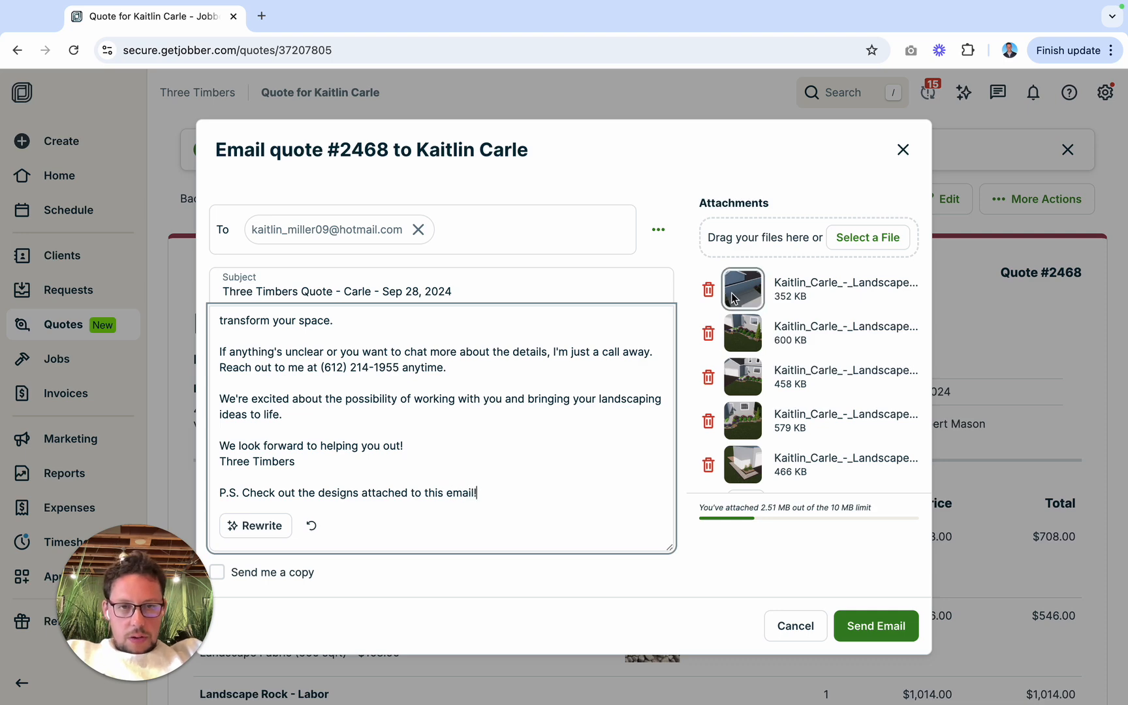
# Step: Remove the Install_005.jpg design and attach it again so it comes last, and send the quote email
pyautogui.moveTo(790, 297); pyautogui.dragTo(789, 314)
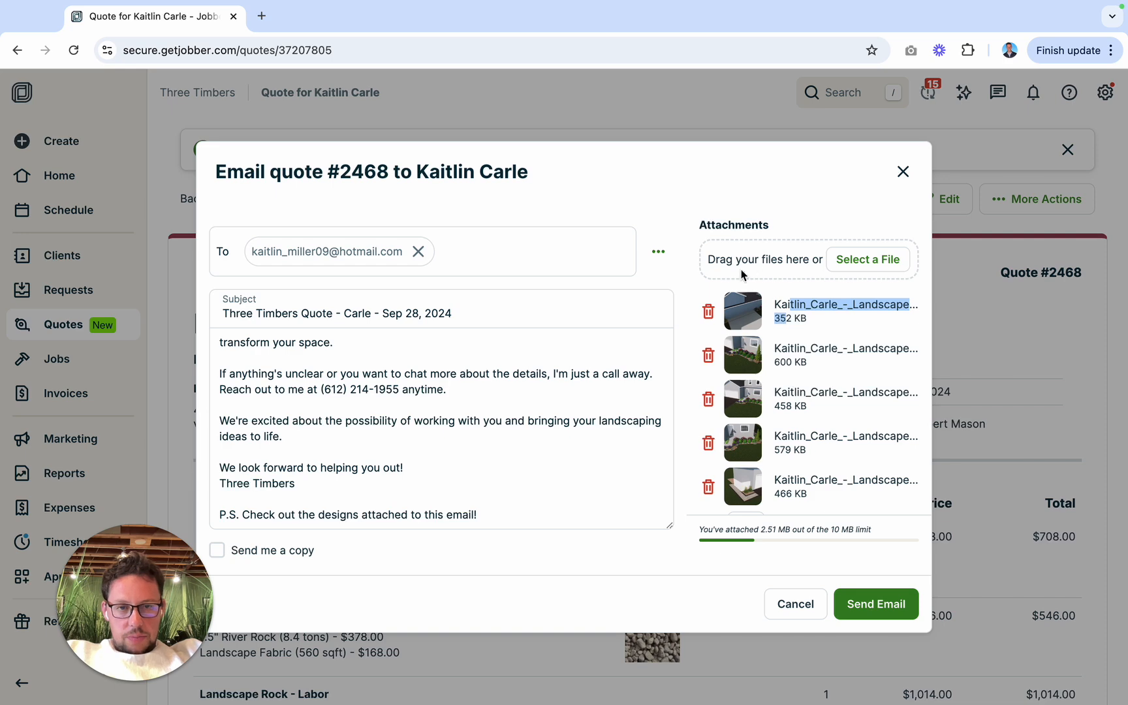
pyautogui.click(710, 311)
pyautogui.click(875, 270)
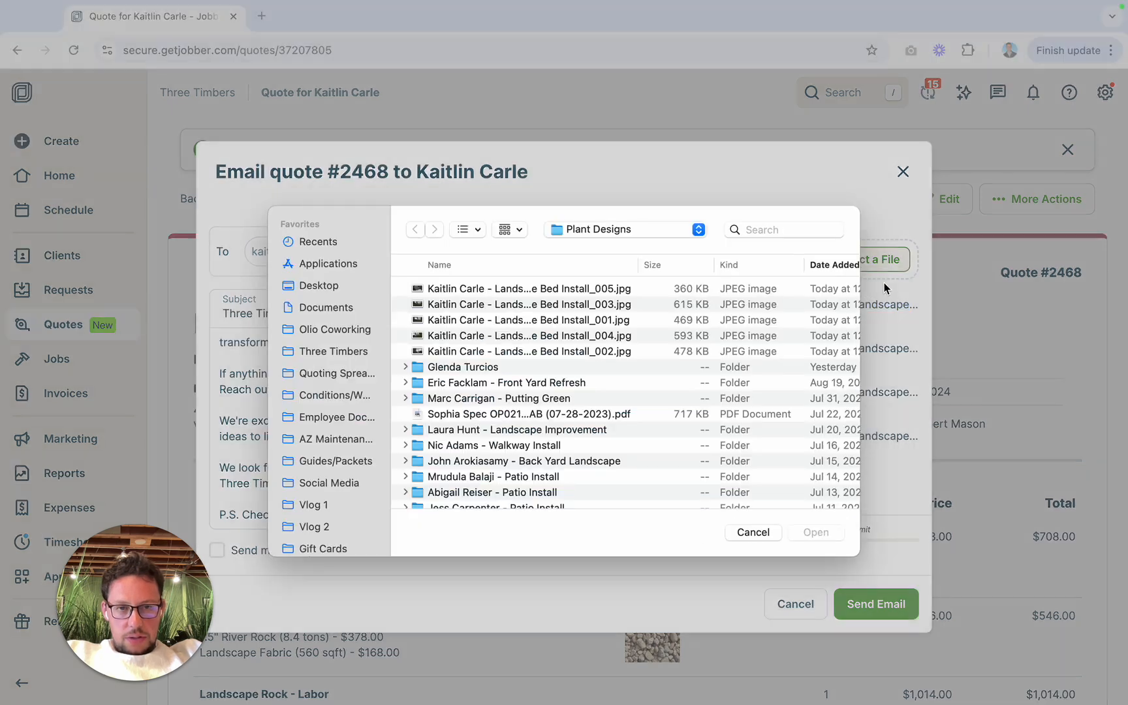
pyautogui.click(494, 298)
pyautogui.click(816, 539)
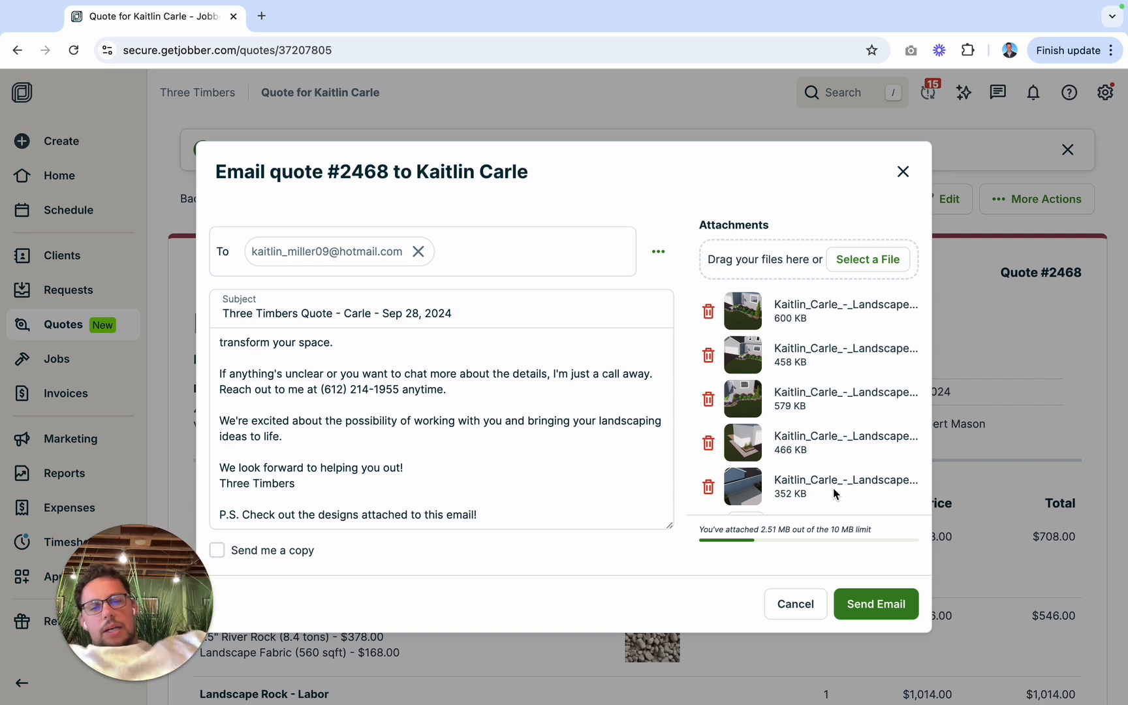
pyautogui.click(883, 602)
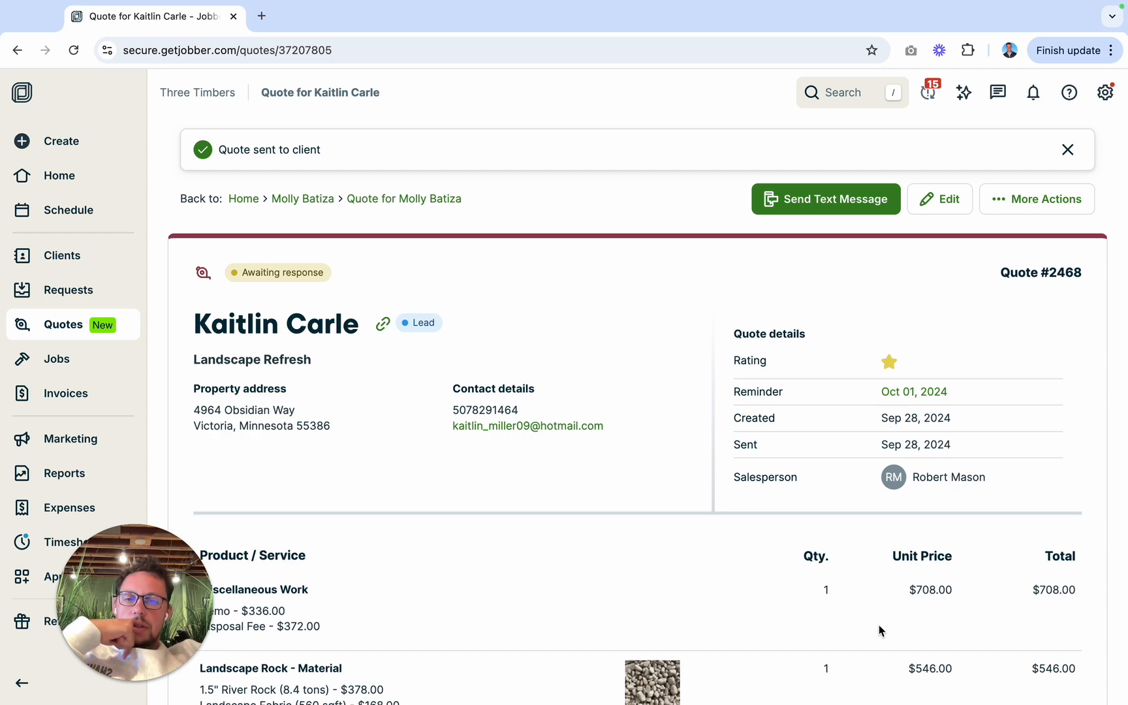
# Step: Check the sent quote's line items and reopen the quote for editing
pyautogui.scroll(-7, 569, 496)
pyautogui.scroll(-7, 569, 498)
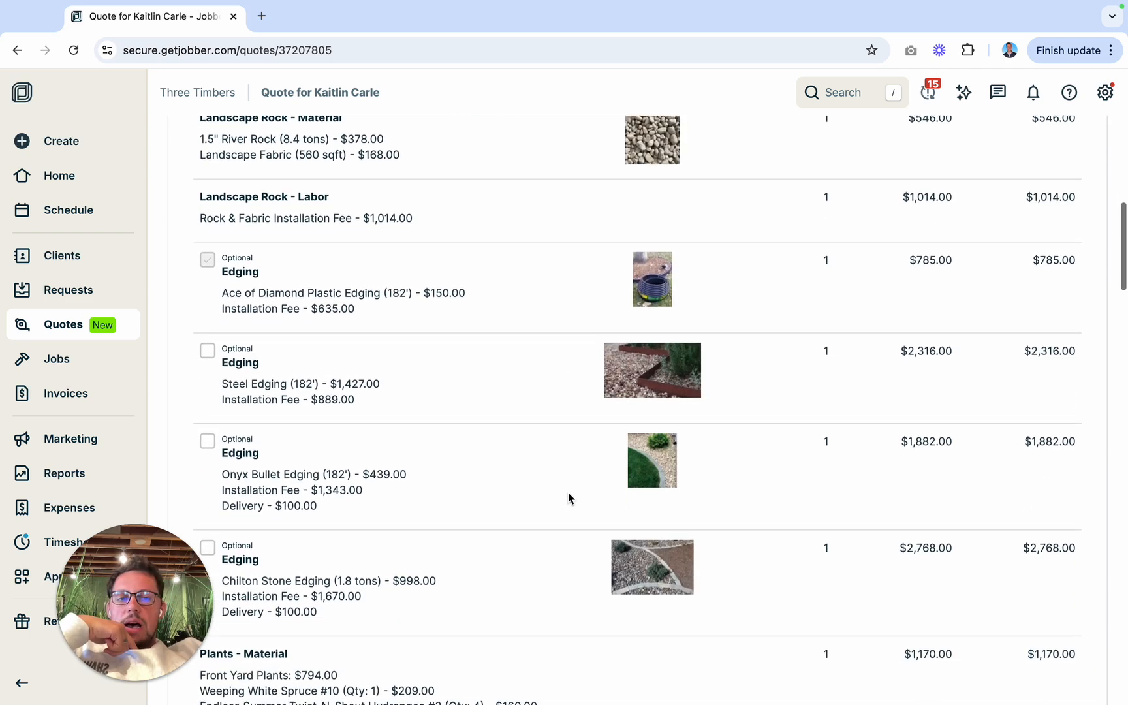
pyautogui.scroll(-8, 567, 497)
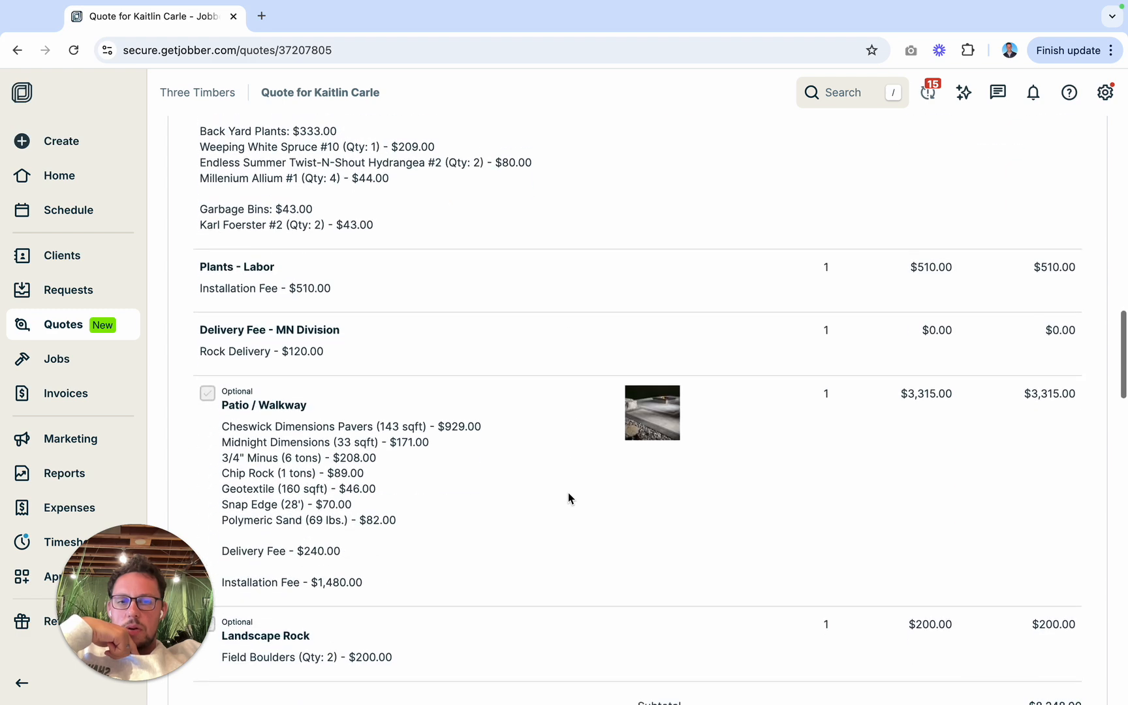
pyautogui.scroll(20, 567, 492)
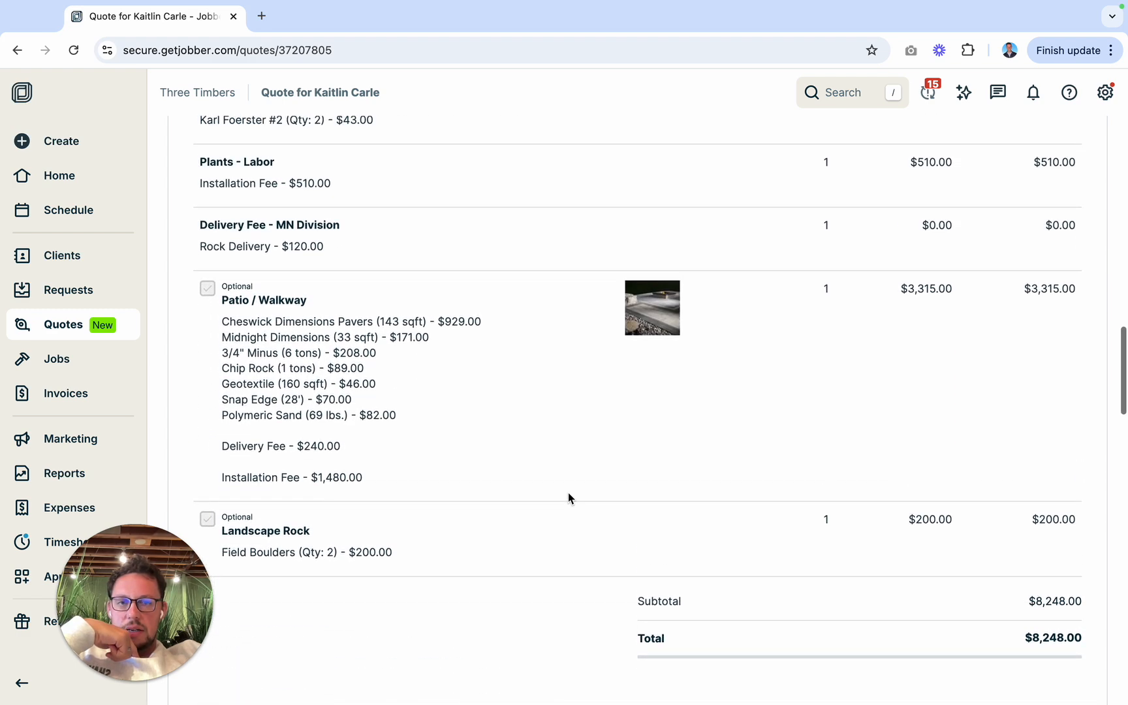
pyautogui.click(940, 198)
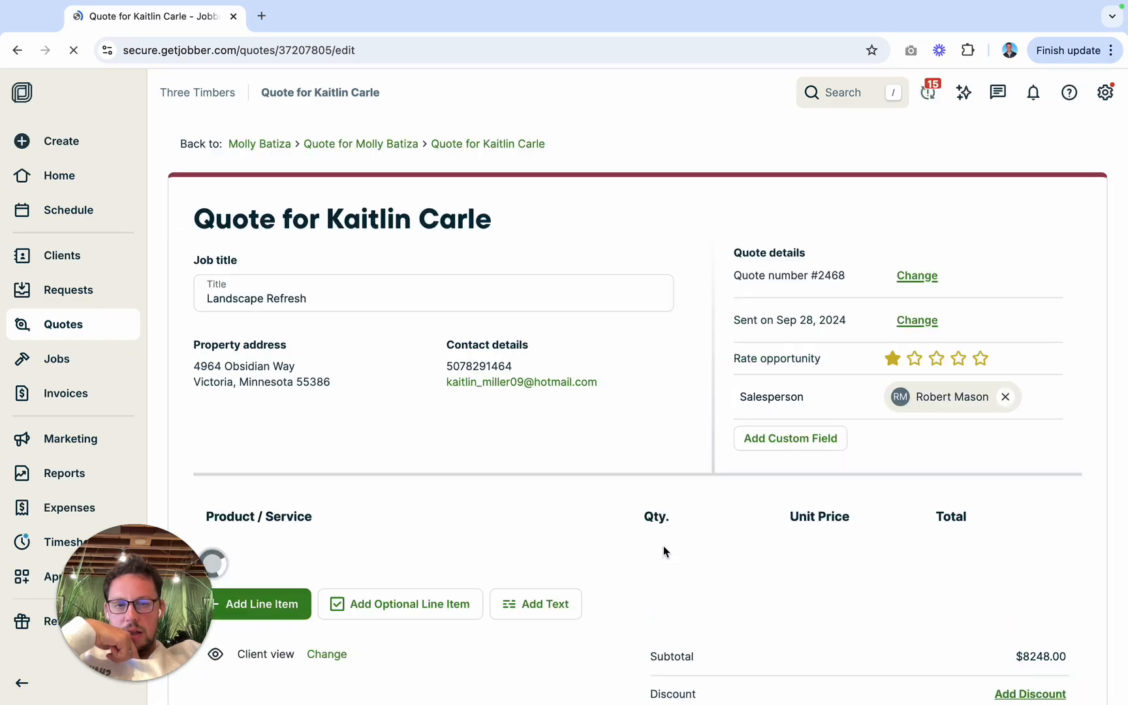
# Step: Set the unit price of the Delivery Fee - MN Division item to $120.00 and update the quote
pyautogui.scroll(-15, 664, 545)
pyautogui.scroll(-3, 664, 545)
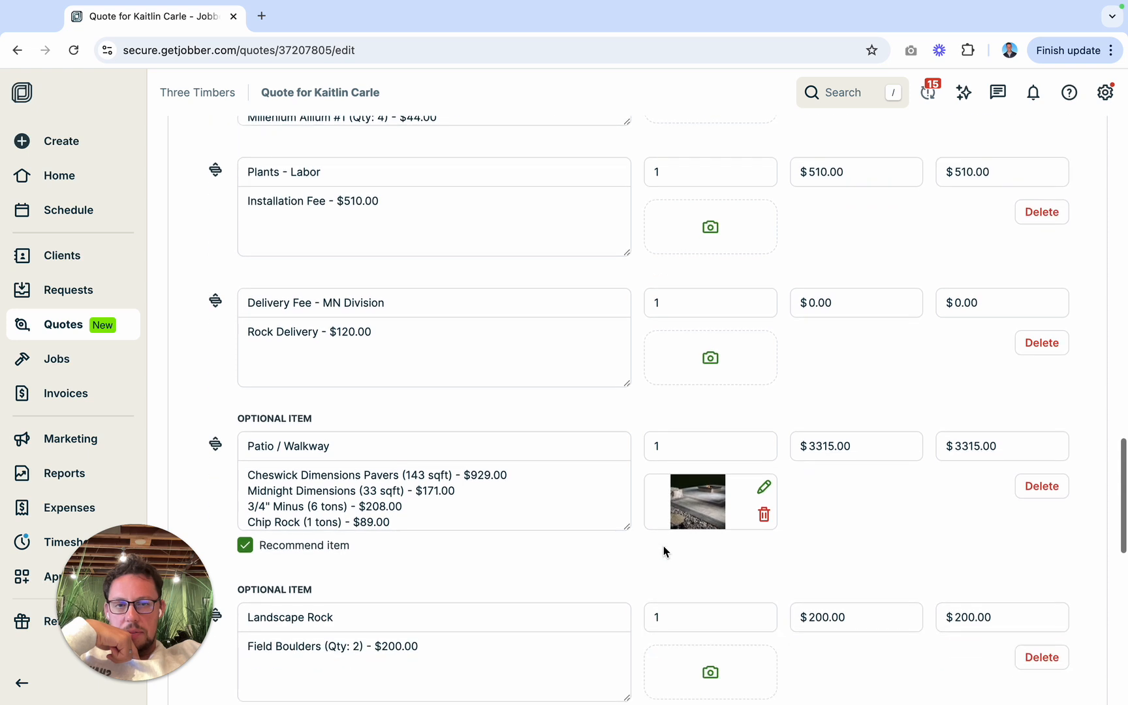
pyautogui.click(808, 311)
pyautogui.write('120')
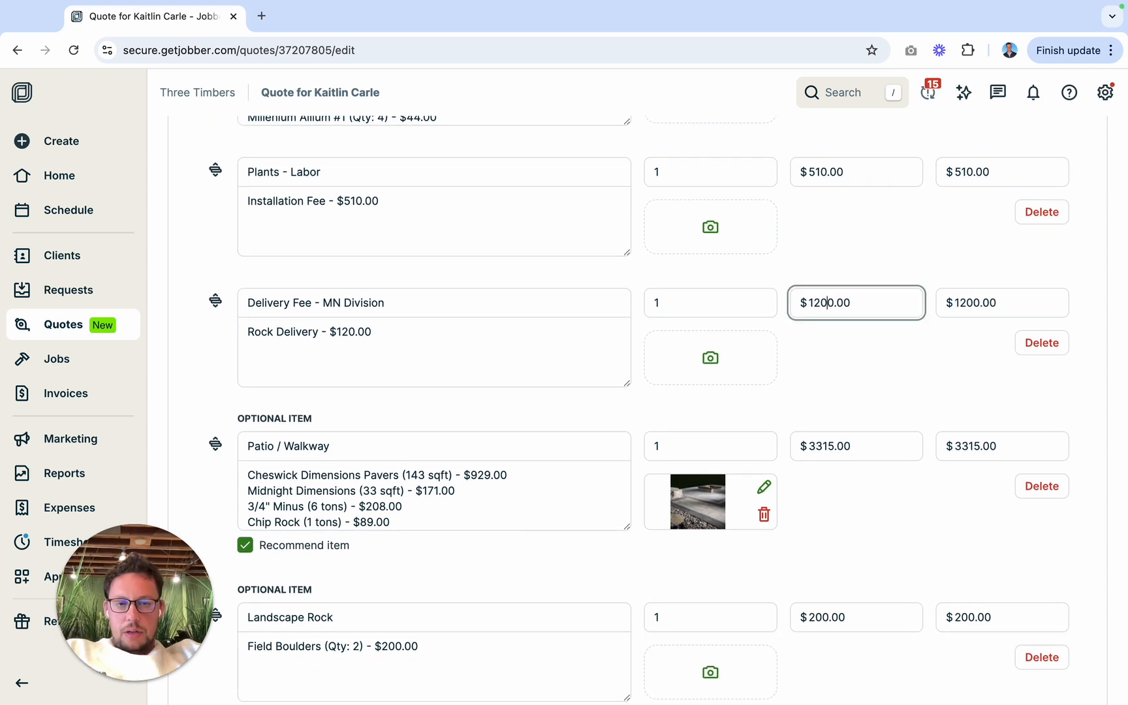
pyautogui.press('BackSpace')
pyautogui.click(825, 355)
pyautogui.scroll(-15, 826, 356)
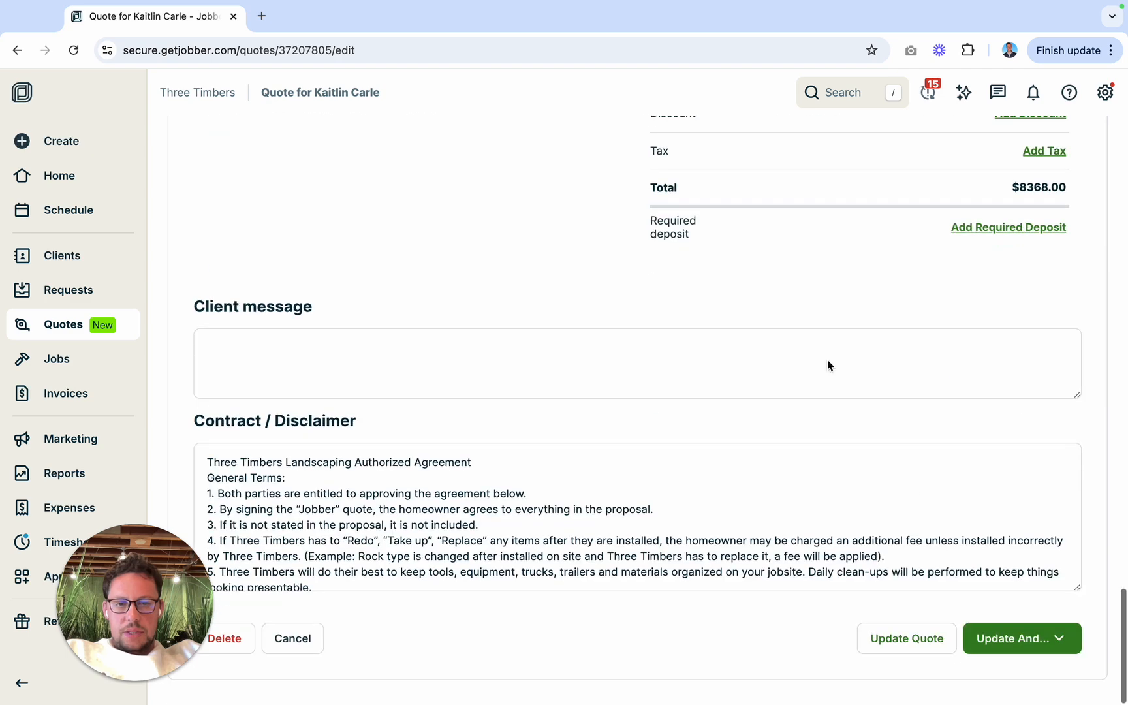
pyautogui.click(907, 639)
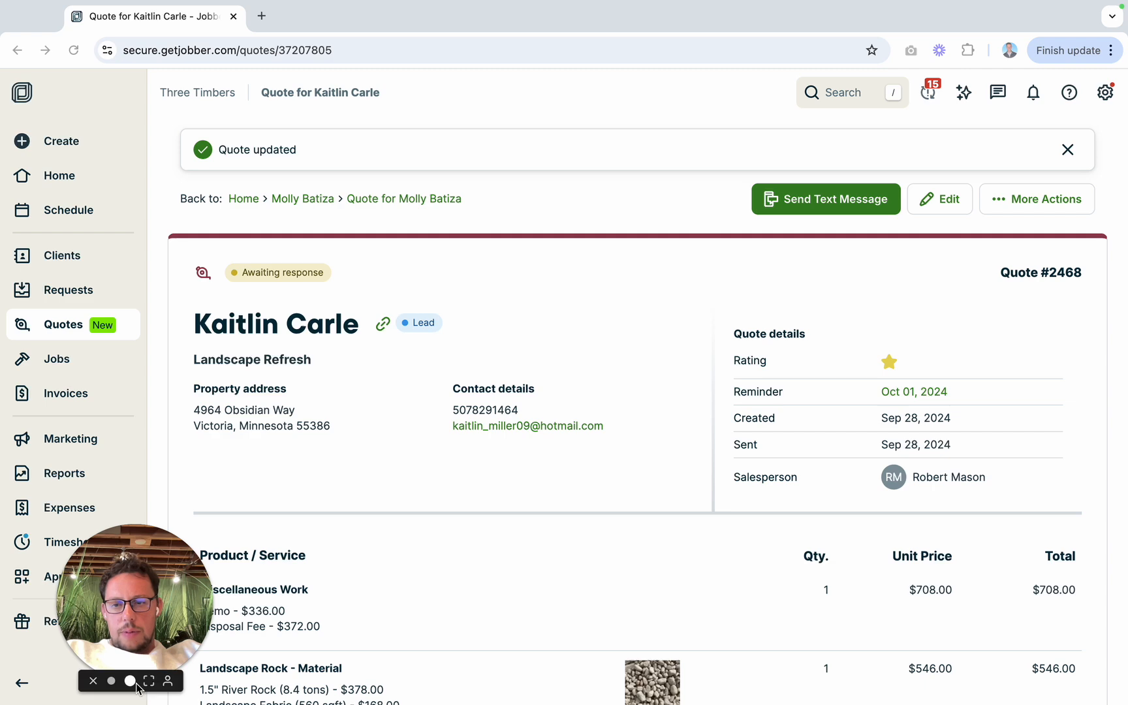
pyautogui.hotkey('ctrl', 'Left')
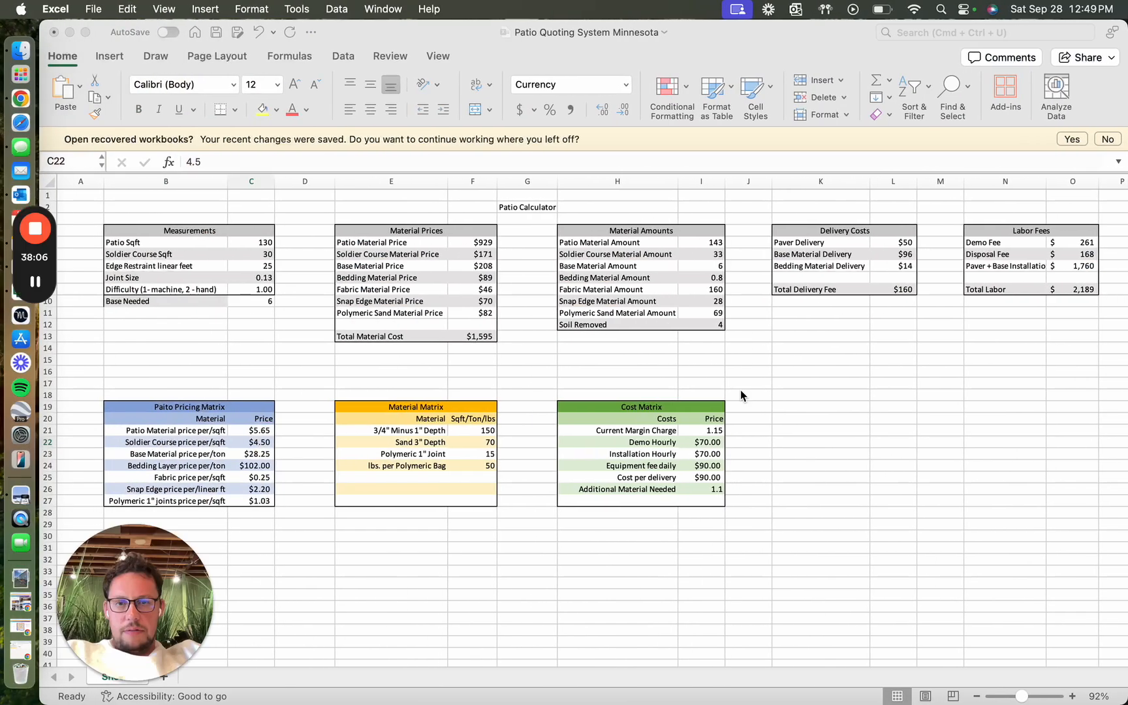